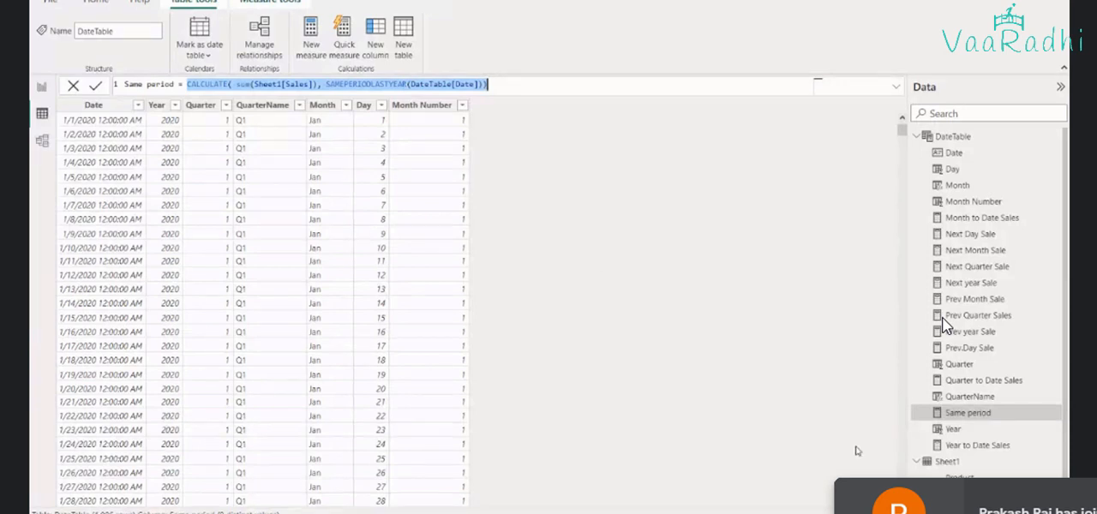
# Switch to the blank Excel workbook and enter the headers Product in A1 and Category in B1
pyautogui.click(793, 508)
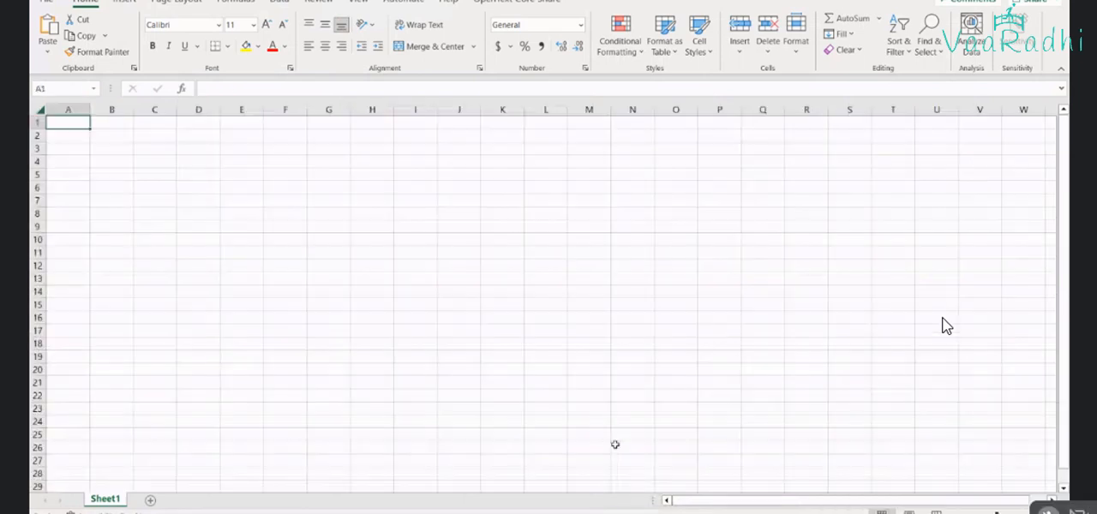
pyautogui.scroll(6, 547, 360)
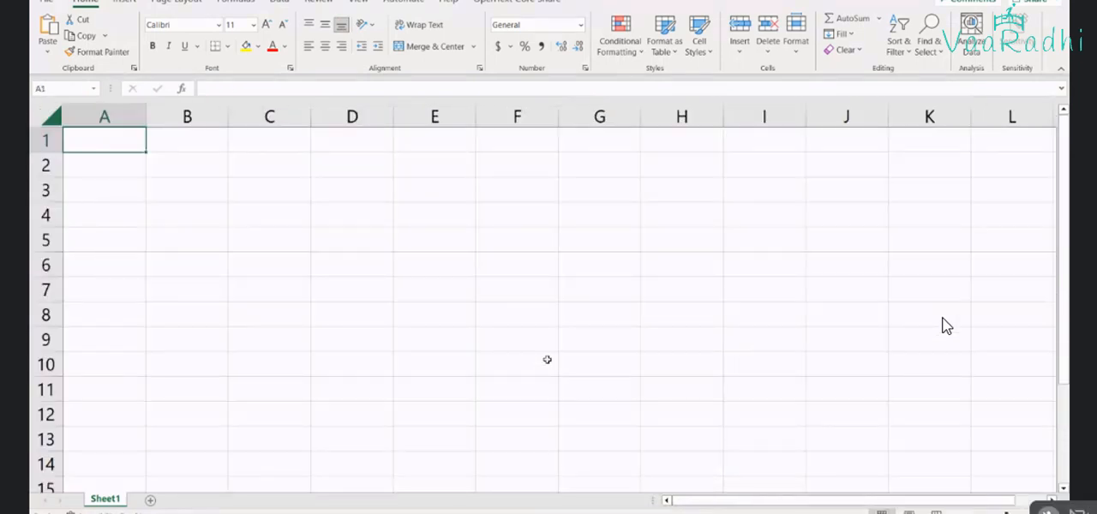
pyautogui.write('Product')
pyautogui.press('Tab')
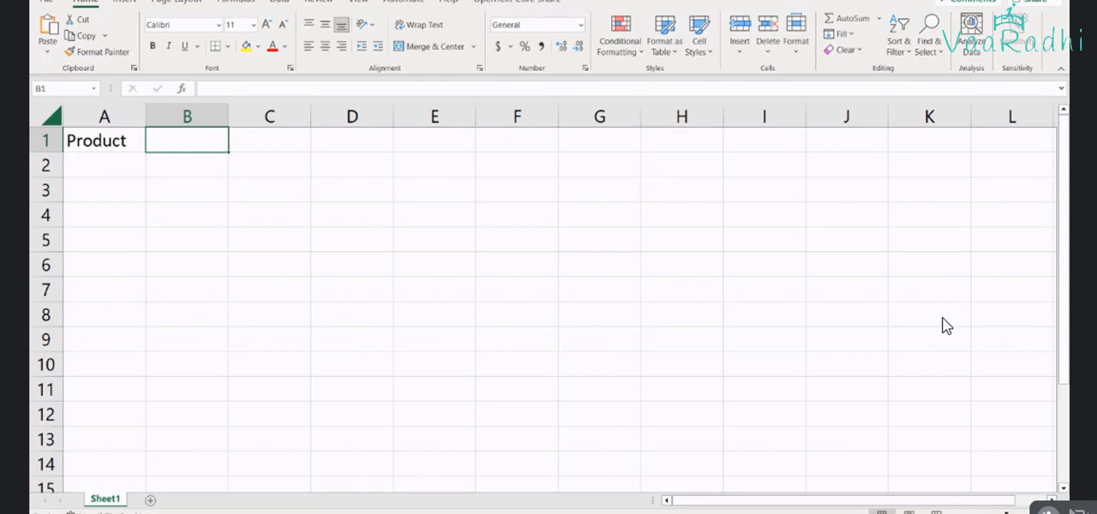
pyautogui.write('C')
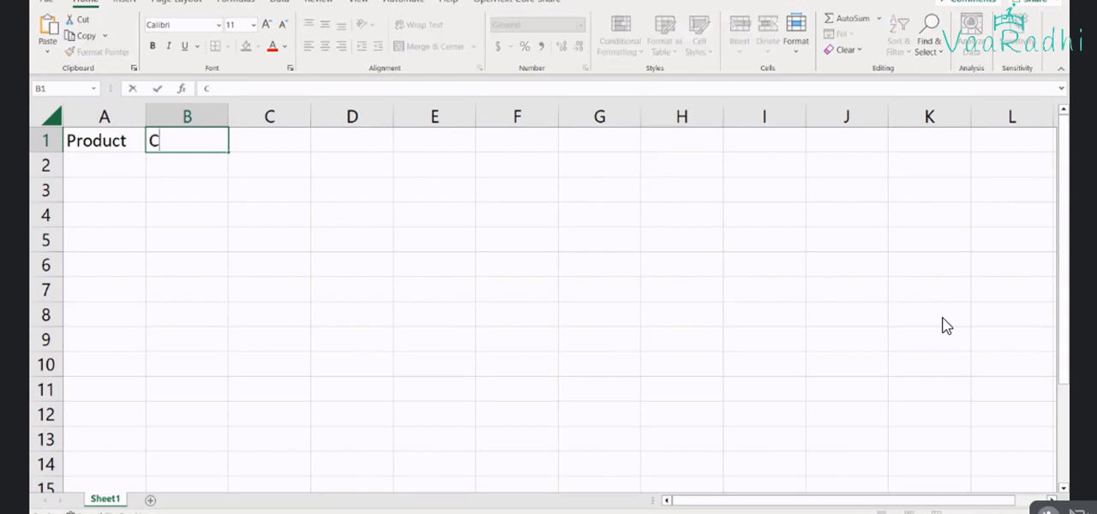
pyautogui.write('ategory')
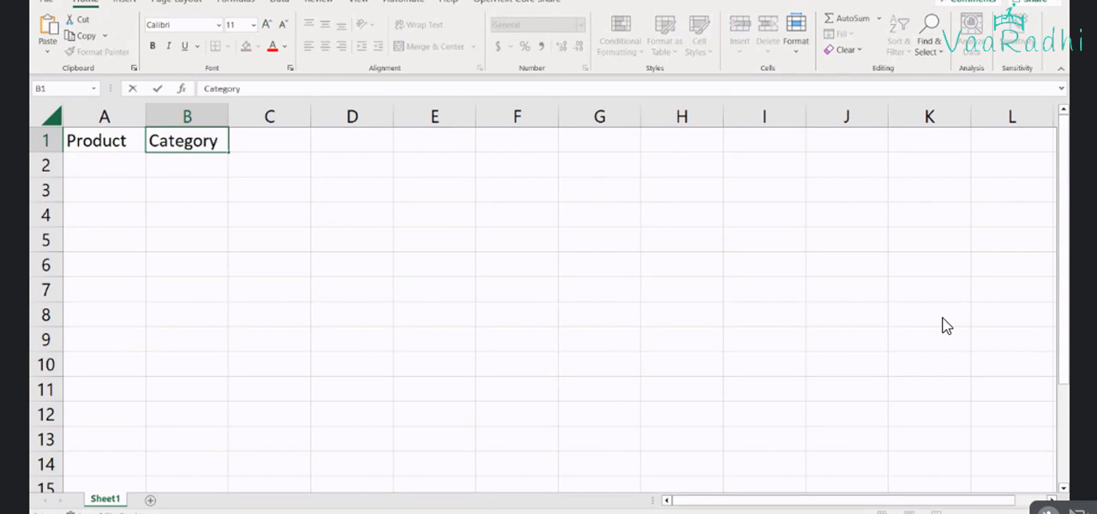
pyautogui.press('Tab')
# Enter the header Sales in cell C1
pyautogui.write('Price')
pyautogui.press('BackSpace')
pyautogui.press('BackSpace')
pyautogui.press('BackSpace')
pyautogui.press('BackSpace')
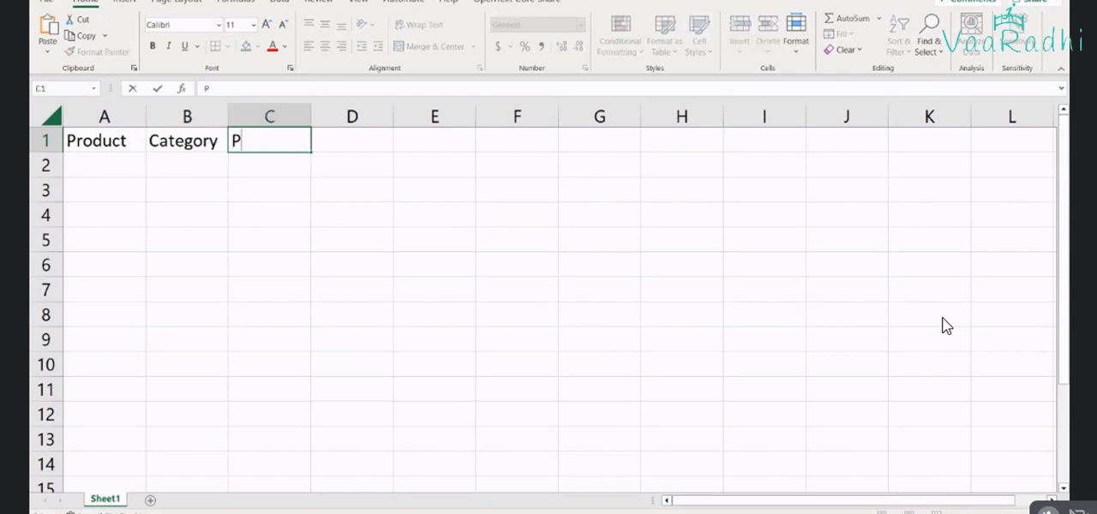
pyautogui.press('BackSpace')
pyautogui.write('Sales')
pyautogui.press('Return')
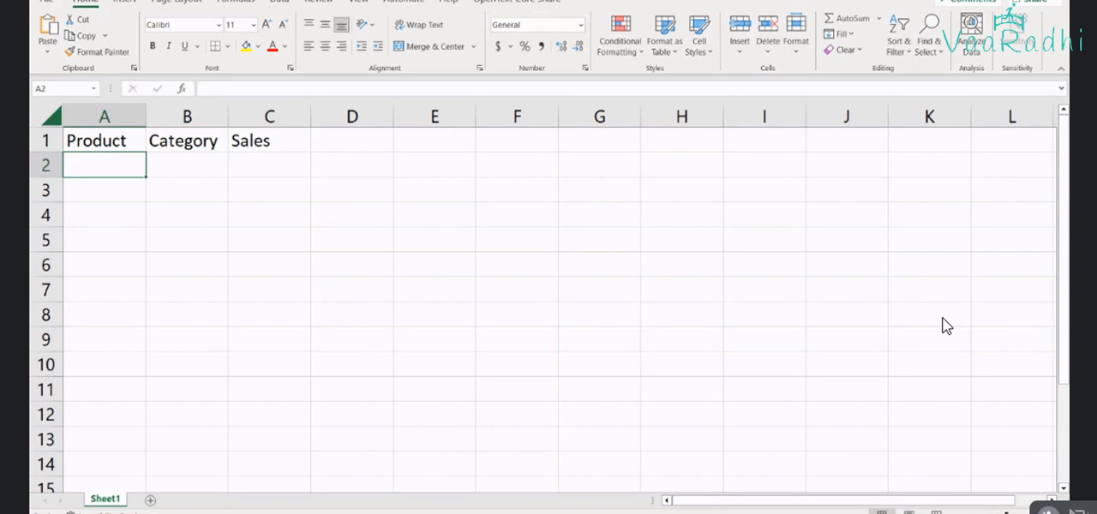
pyautogui.write('AB')
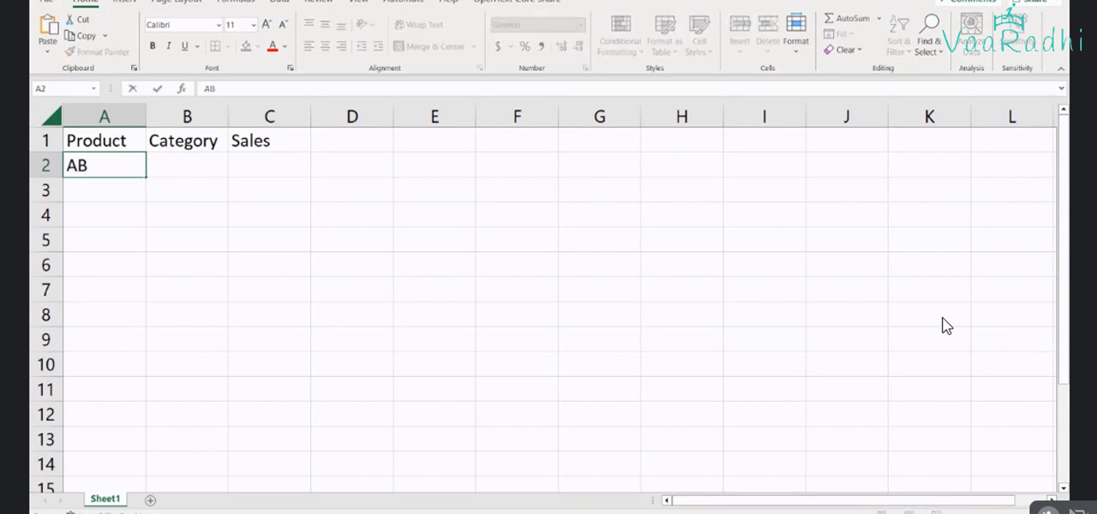
pyautogui.press('BackSpace')
pyautogui.press('BackSpace')
pyautogui.press('Tab')
# Insert a new column before the Product column and enter the header SaleDate in A1
pyautogui.click(98, 114)
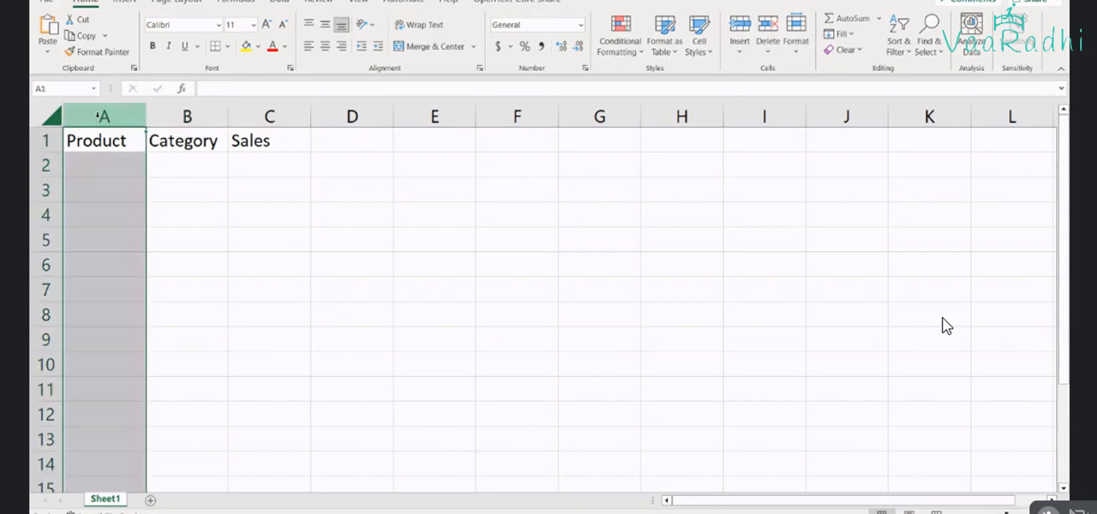
pyautogui.rightClick(97, 115)
pyautogui.click(137, 255)
pyautogui.write('D')
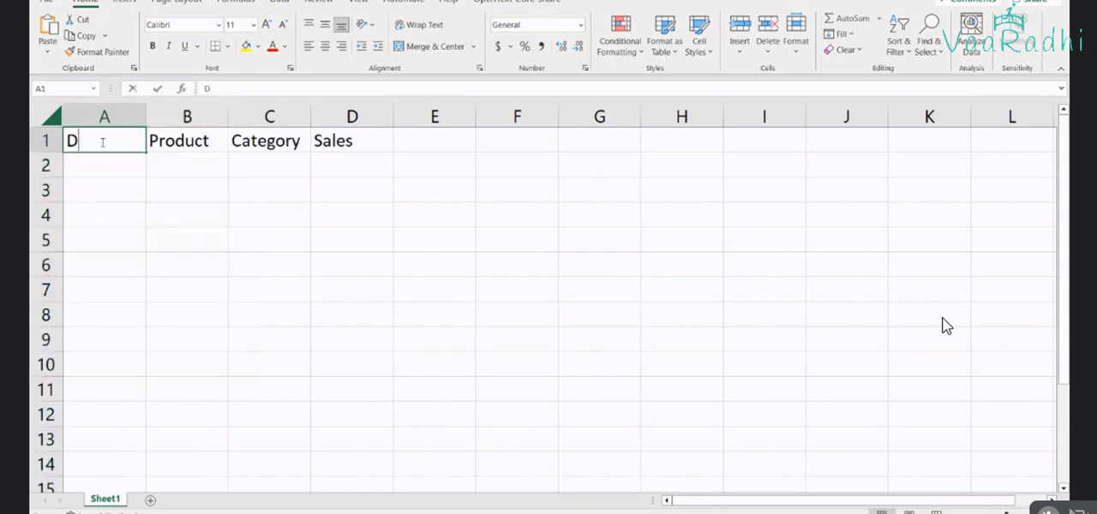
pyautogui.press('Left')
pyautogui.write('Sale')
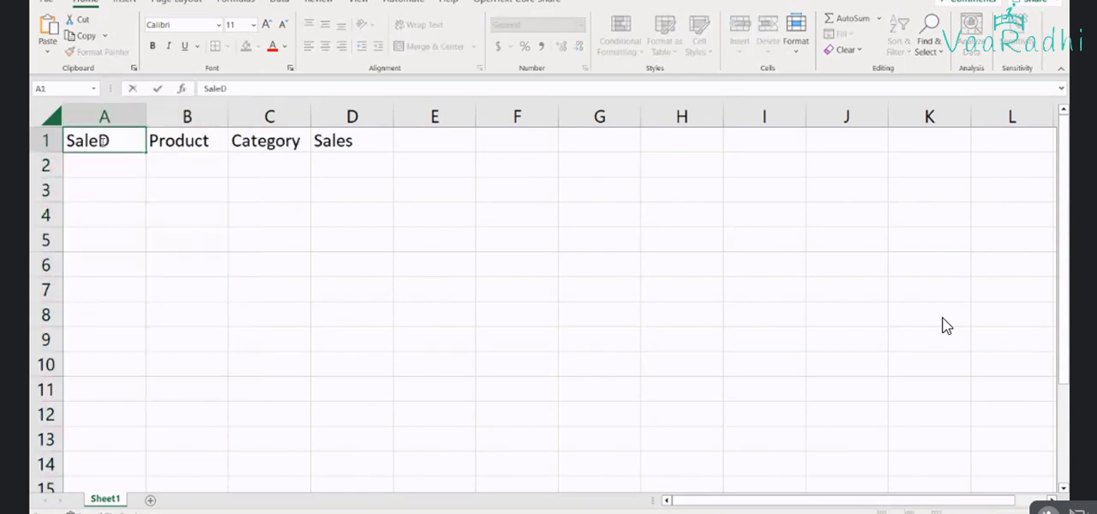
pyautogui.press('Right')
pyautogui.write('ate')
pyautogui.press('Return')
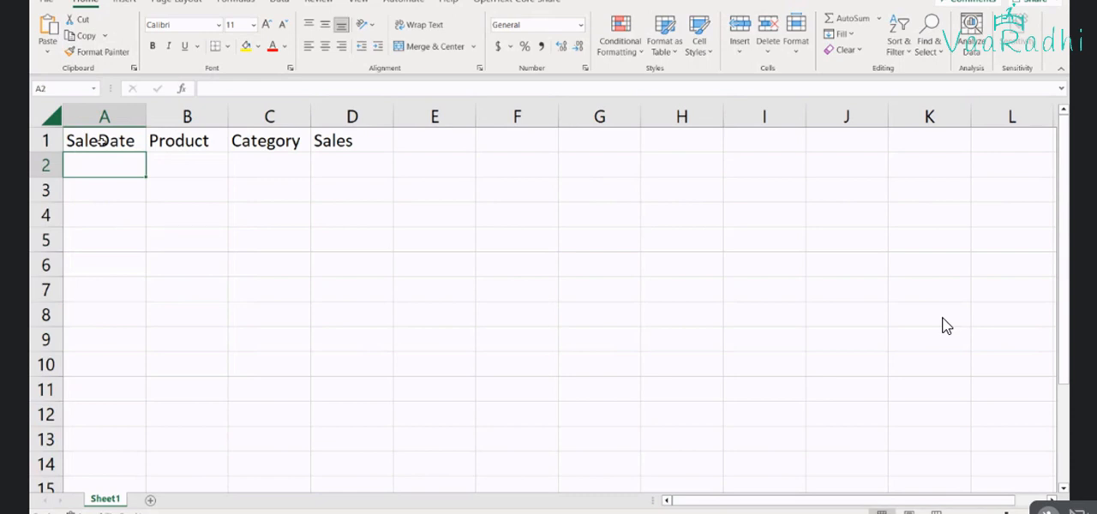
# Enter the dates 5/1/2023 in A2 and 5/2/2023 in A3
pyautogui.write('1')
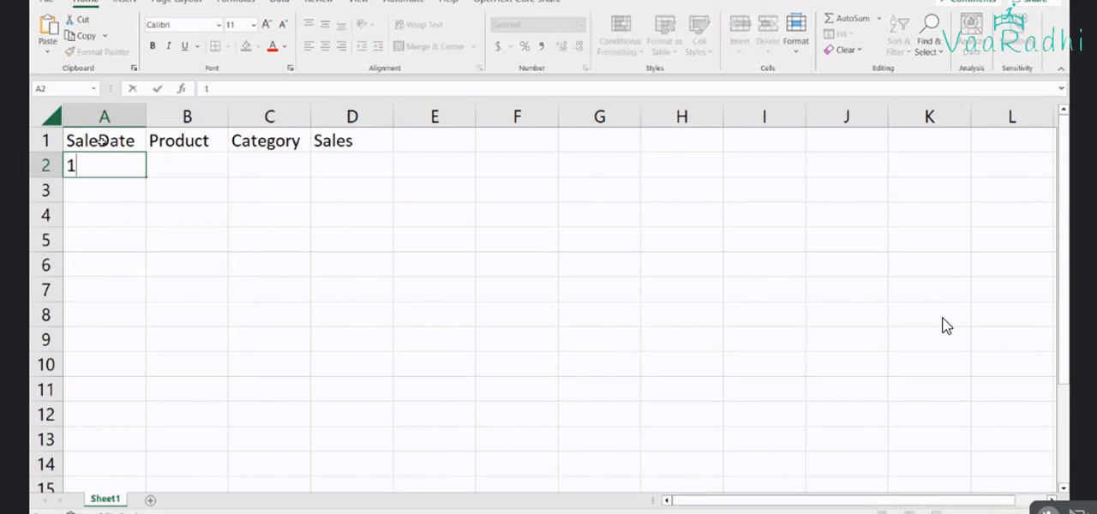
pyautogui.press('BackSpace')
pyautogui.write('5/1/202')
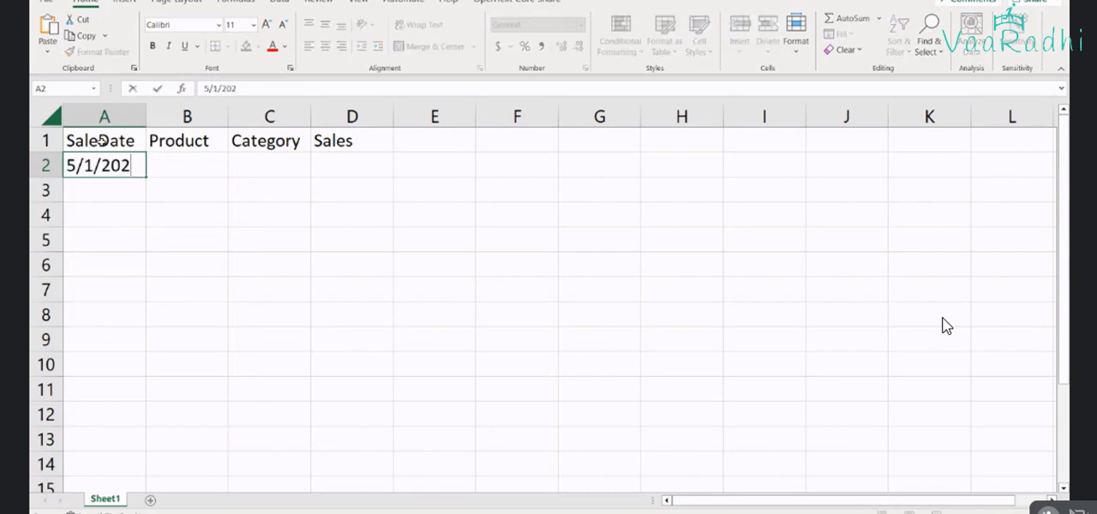
pyautogui.write('3')
pyautogui.press('Return')
pyautogui.write('5/2')
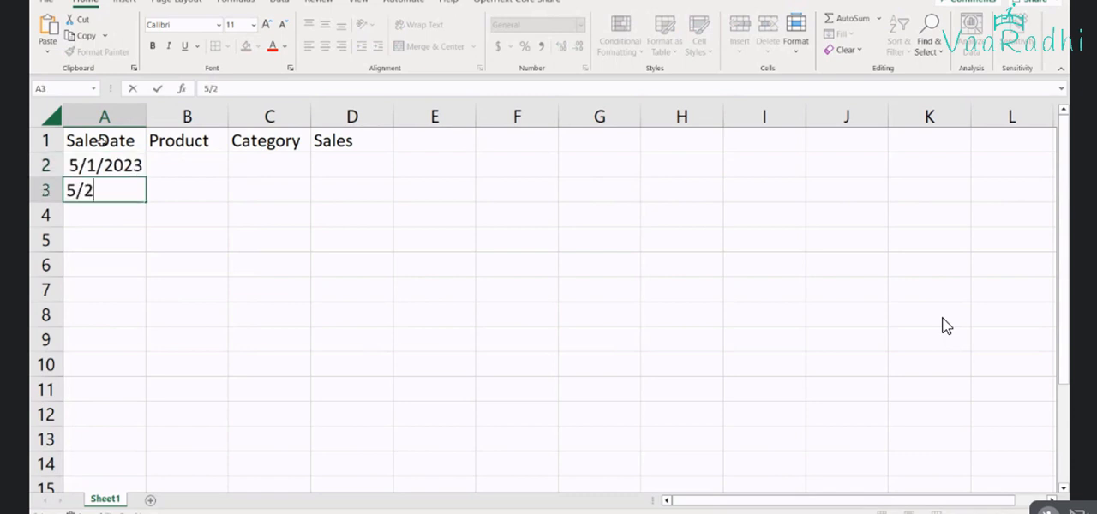
pyautogui.write('/2023')
pyautogui.press('Return')
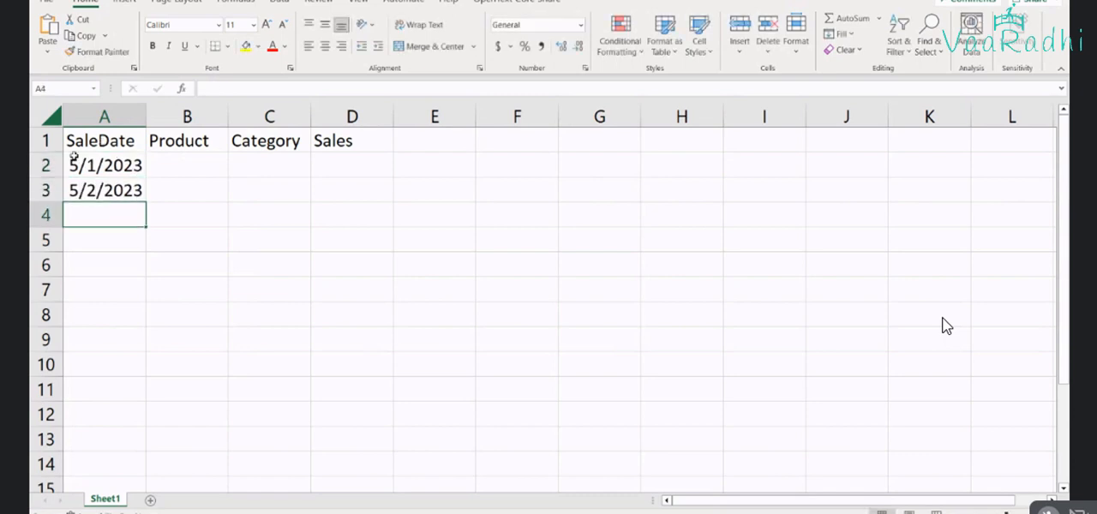
# Extend the SaleDate series from A2:A3 down to row 14 and fit column A's width to the dates
pyautogui.moveTo(75, 157); pyautogui.dragTo(136, 486)
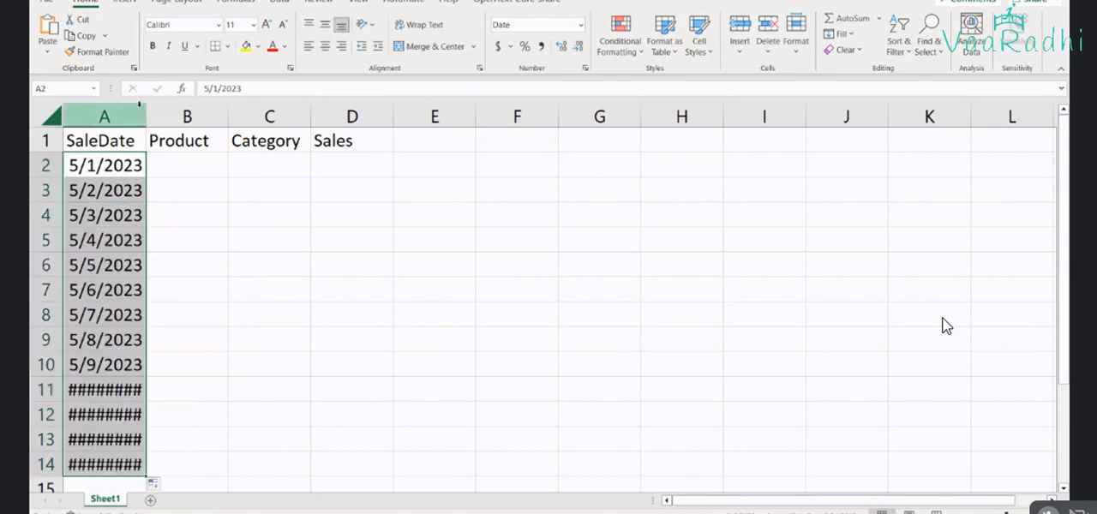
pyautogui.doubleClick(146, 116)
# Enter the product names A, B, C, D and E in cells B2 to B6
pyautogui.click(211, 162)
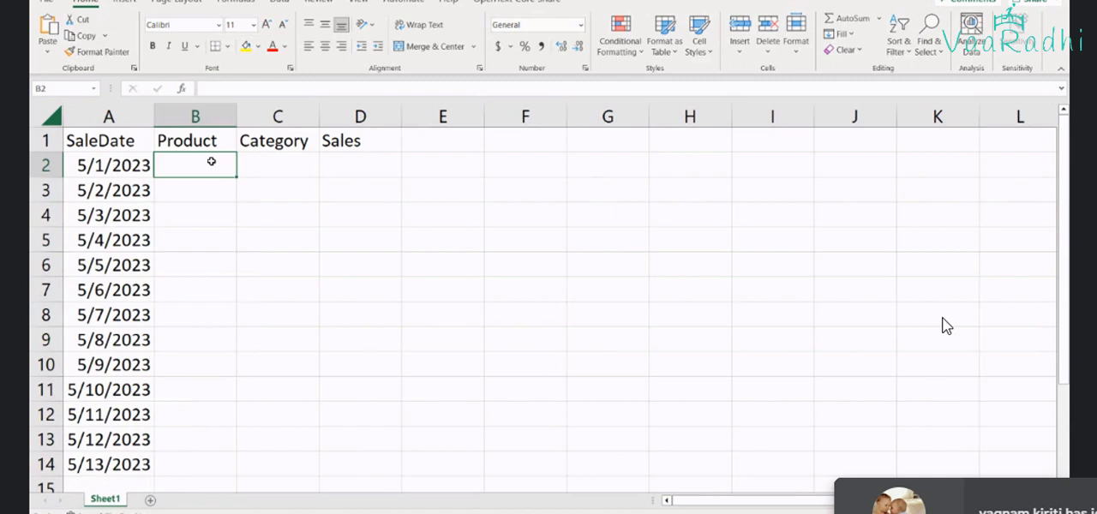
pyautogui.write('A')
pyautogui.press('Return')
pyautogui.write('B')
pyautogui.press('Return')
pyautogui.write('C')
pyautogui.press('Return')
pyautogui.write('D')
pyautogui.press('Return')
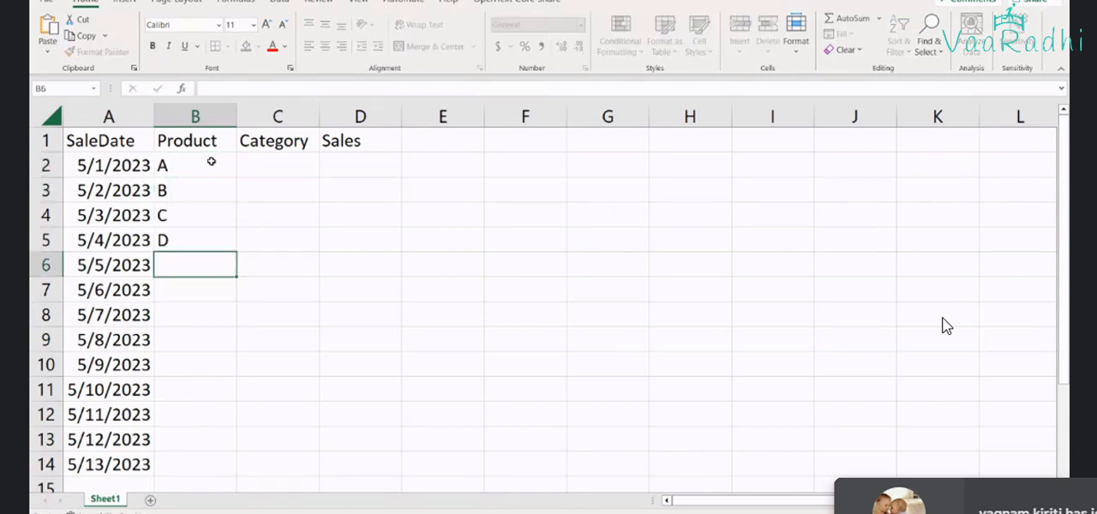
pyautogui.write('E')
pyautogui.press('Return')
# Copy products A, B and C from B2:B4 into B7:B9
pyautogui.press('Up')
pyautogui.press('Up')
pyautogui.press('Up')
pyautogui.press('Up')
pyautogui.press('Up')
pyautogui.hotkey('shift', 'Down')
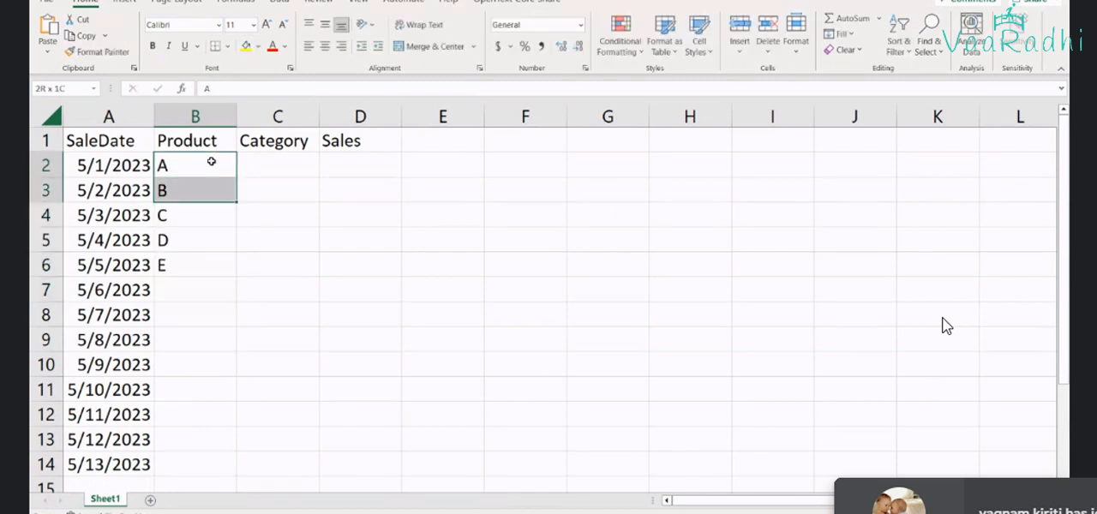
pyautogui.hotkey('shift', 'Down')
pyautogui.hotkey('ctrl', 'c')
pyautogui.press('Down')
pyautogui.press('Down')
pyautogui.press('Down')
pyautogui.press('Down')
pyautogui.press('Down')
pyautogui.hotkey('ctrl', 'v')
# Copy the four products in B4:B7 into B10:B13
pyautogui.press('Up')
pyautogui.press('Up')
pyautogui.press('Up')
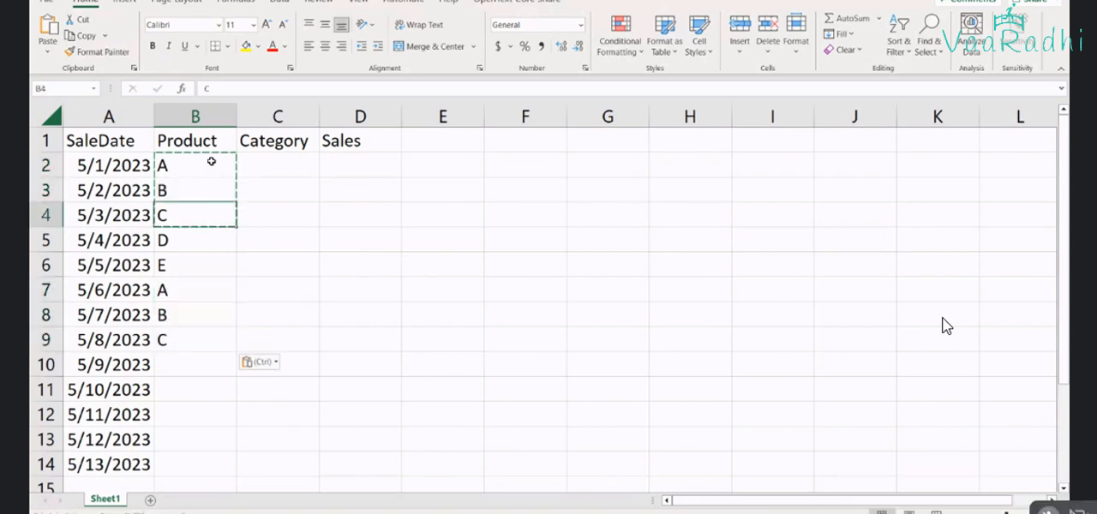
pyautogui.hotkey('shift', 'Down')
pyautogui.hotkey('shift', 'Down')
pyautogui.hotkey('shift', 'Down')
pyautogui.hotkey('ctrl', 'c')
pyautogui.press('Down')
pyautogui.press('Down')
pyautogui.press('Down')
pyautogui.press('Down')
pyautogui.press('Down')
pyautogui.press('Down')
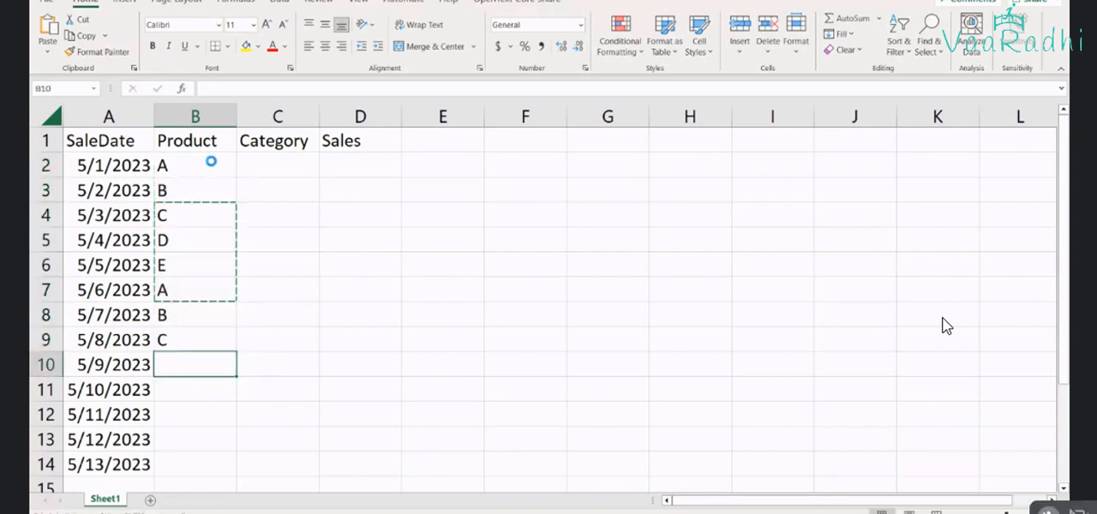
pyautogui.hotkey('ctrl', 'v')
pyautogui.press('ctrl')
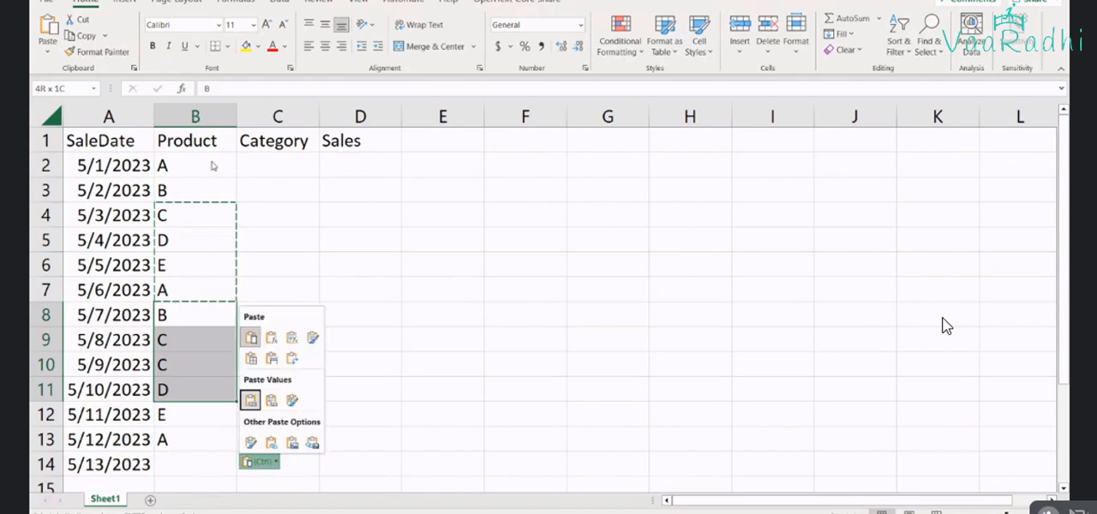
pyautogui.press('Escape')
pyautogui.press('Up')
pyautogui.press('Up')
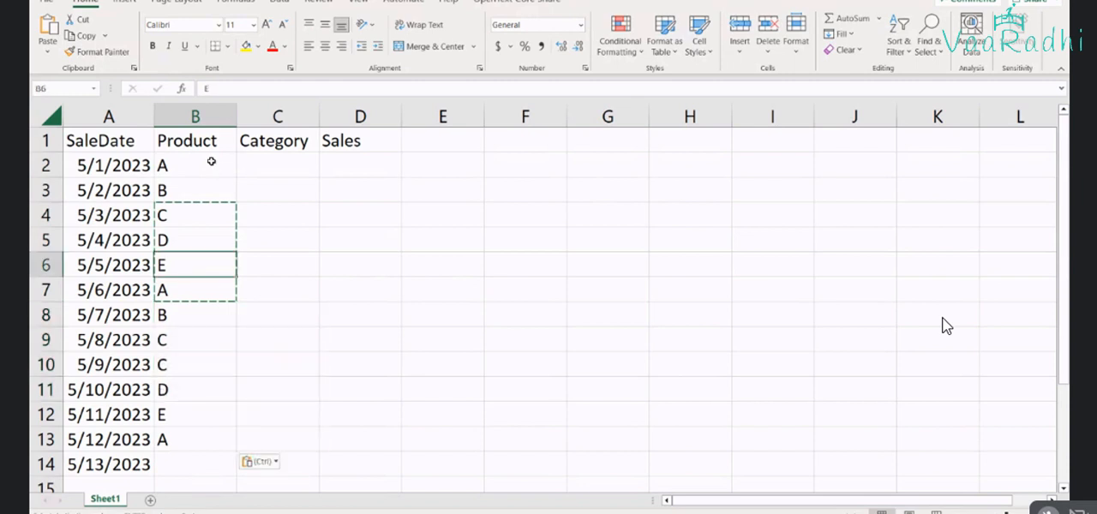
pyautogui.hotkey('shift', 'Down')
pyautogui.hotkey('ctrl', 'c')
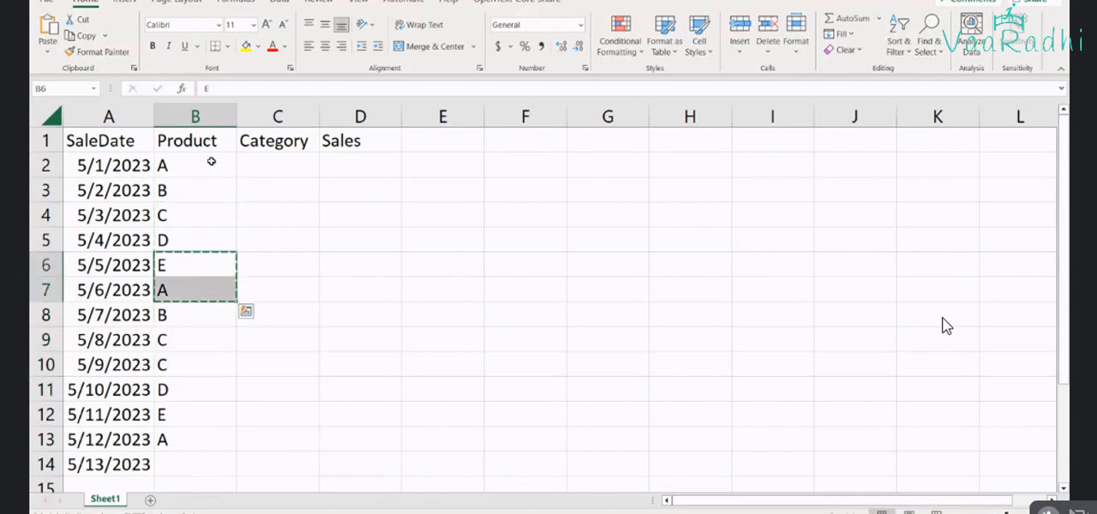
pyautogui.press('Up')
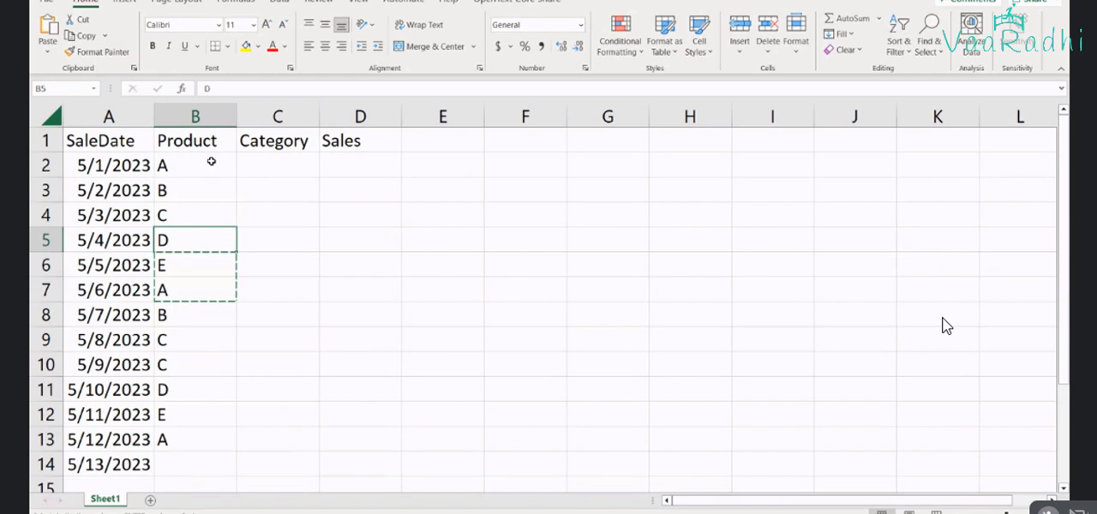
# Copy the products in B3:B4 to B14 and clear the surplus entry in B15
pyautogui.press('Up')
pyautogui.hotkey('shift', 'Up')
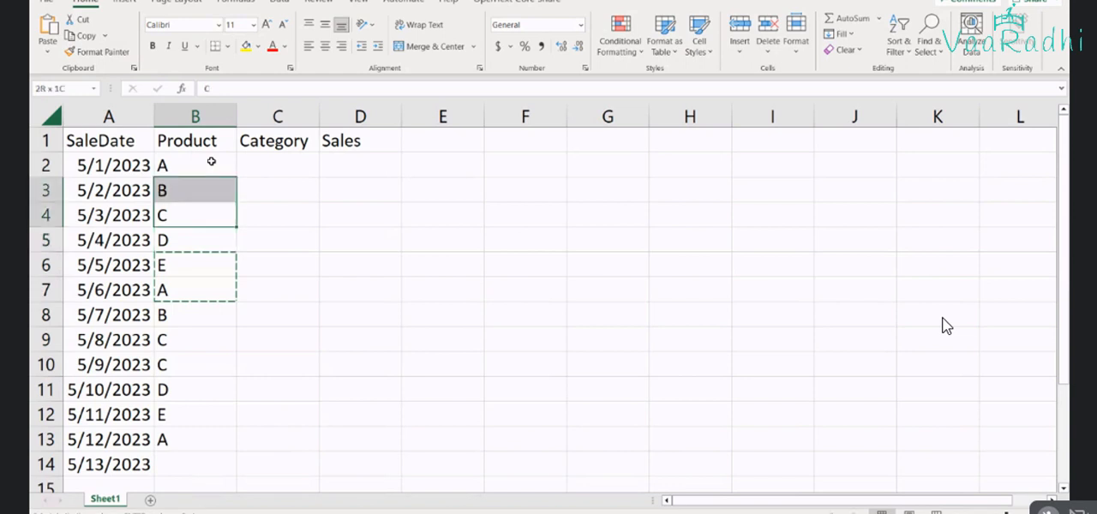
pyautogui.hotkey('ctrl', 'c')
pyautogui.press('Down')
pyautogui.press('Down')
pyautogui.press('Down')
pyautogui.press('Down')
pyautogui.press('Down')
pyautogui.press('Down')
pyautogui.press('Down')
pyautogui.press('Down')
pyautogui.press('Down')
pyautogui.press('Down')
pyautogui.press('Down')
pyautogui.press('Down')
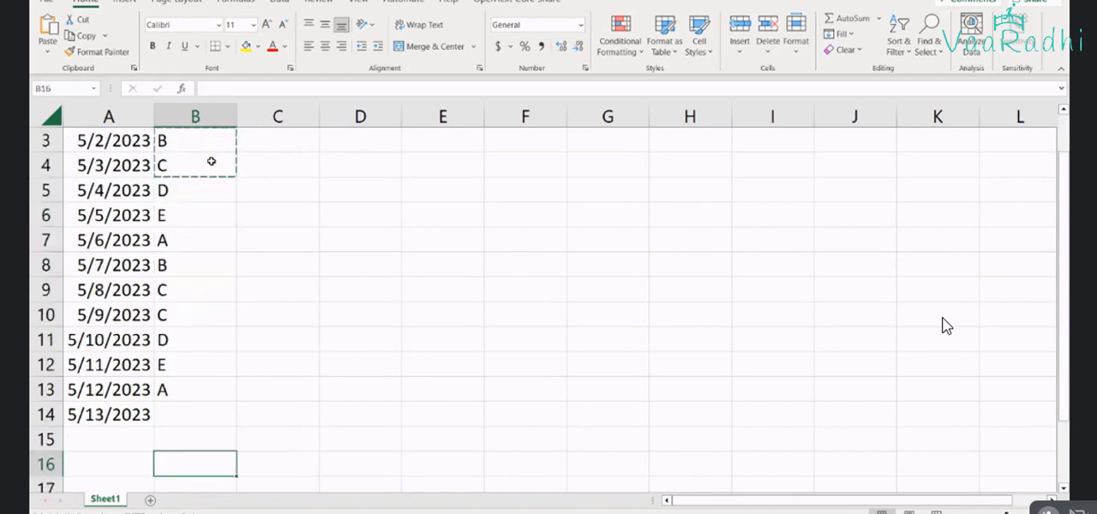
pyautogui.press('Up')
pyautogui.press('Up')
pyautogui.hotkey('ctrl', 'v')
pyautogui.press('Down')
pyautogui.press('Delete')
# Select the whole sales table and add filters to its header row
pyautogui.press('Up')
pyautogui.press('Up')
pyautogui.press('Up')
pyautogui.press('Up')
pyautogui.press('Up')
pyautogui.press('Up')
pyautogui.press('Up')
pyautogui.press('Up')
pyautogui.press('Up')
pyautogui.press('Up')
pyautogui.press('Up')
pyautogui.press('Up')
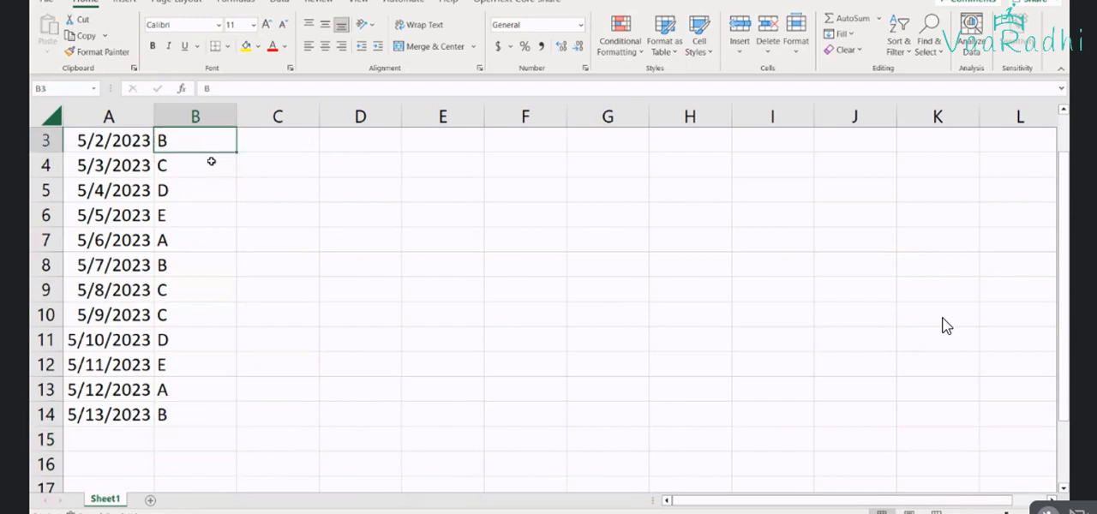
pyautogui.press('Up')
pyautogui.press('Up')
pyautogui.press('Right')
pyautogui.press('Down')
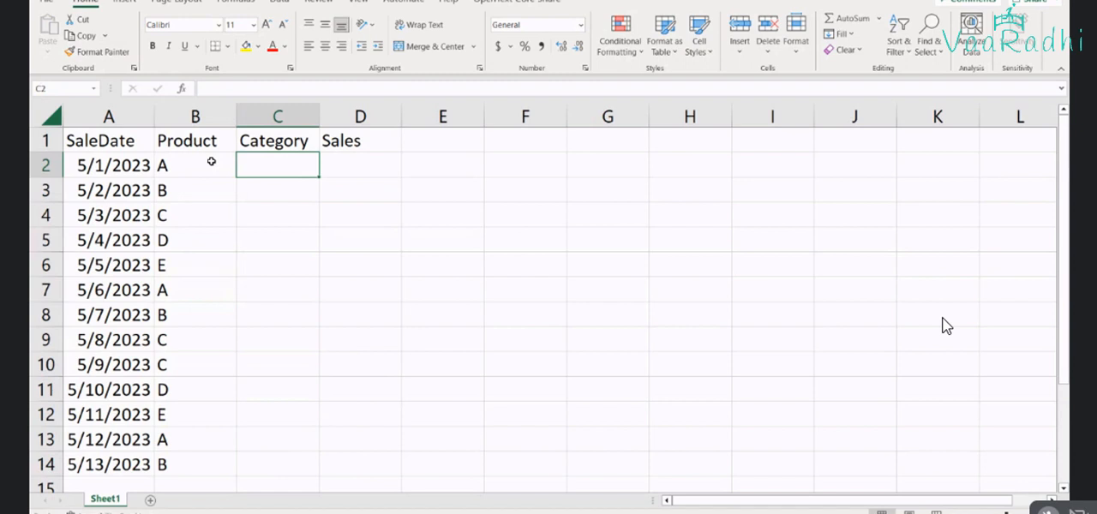
pyautogui.hotkey('ctrl', 'a')
pyautogui.click(899, 42)
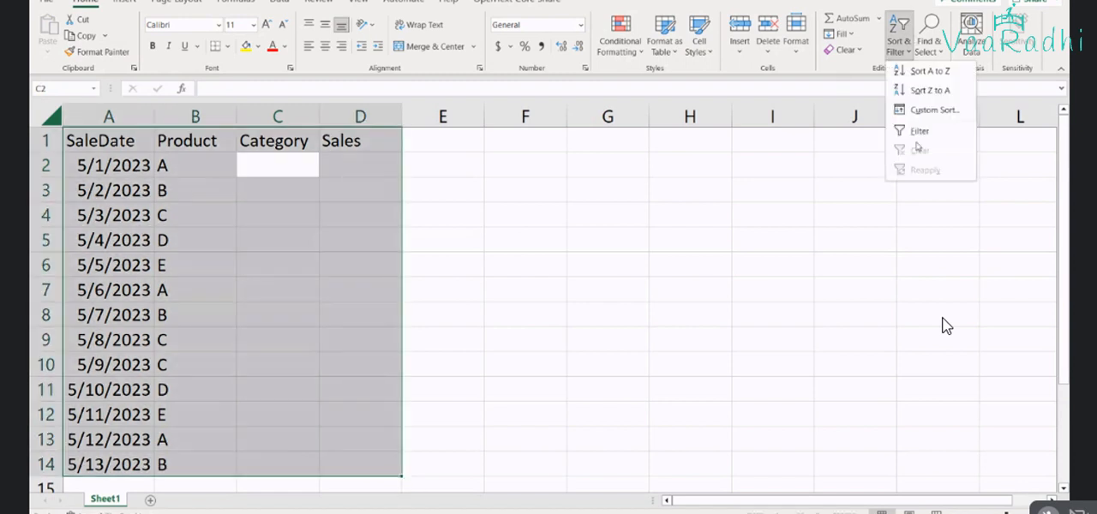
pyautogui.click(918, 132)
# Filter the Product column to show only product A
pyautogui.click(229, 144)
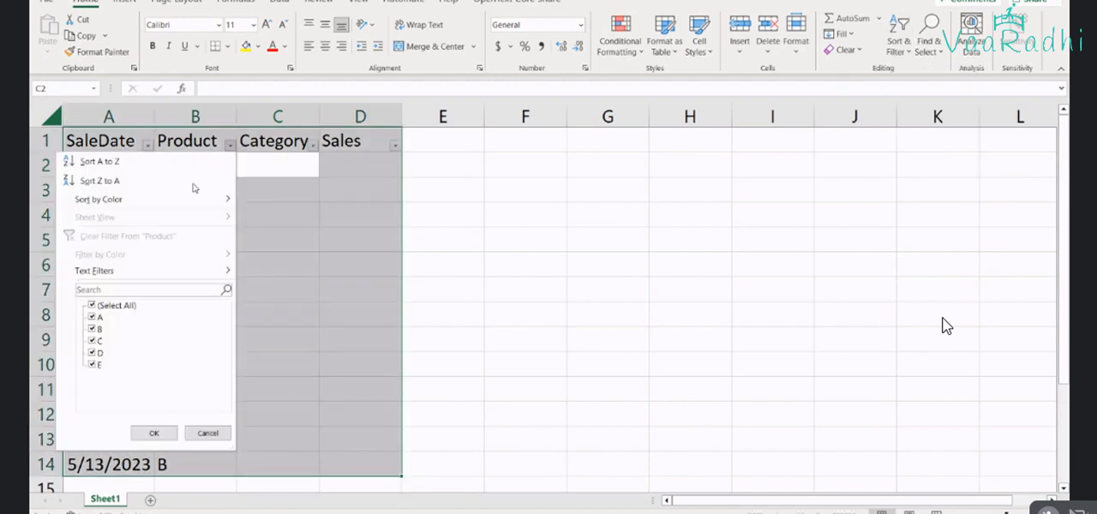
pyautogui.click(116, 305)
pyautogui.click(92, 317)
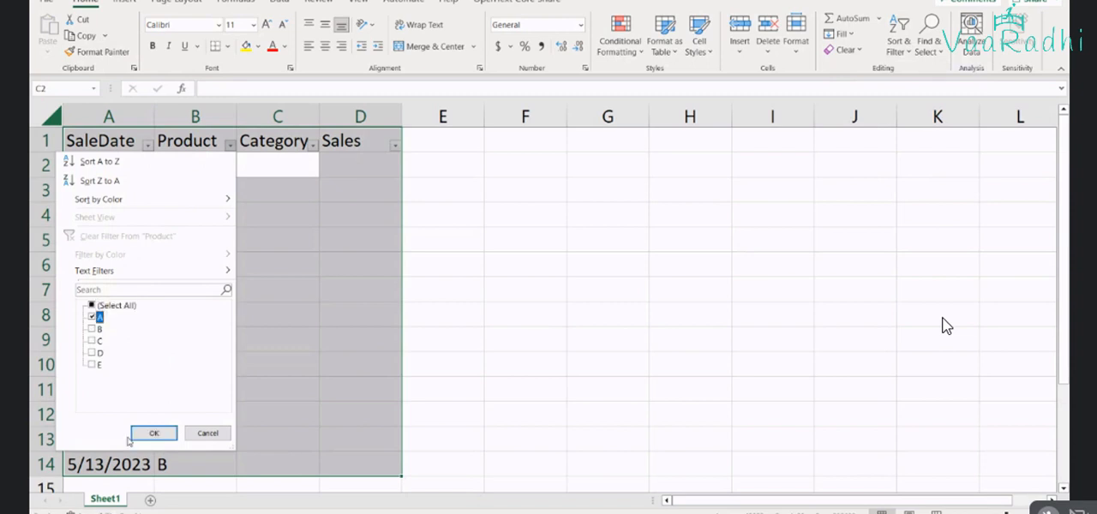
pyautogui.click(155, 433)
# Enter the category Groccery for the first product A row and copy it to the other visible rows
pyautogui.click(279, 168)
pyautogui.write('Groc')
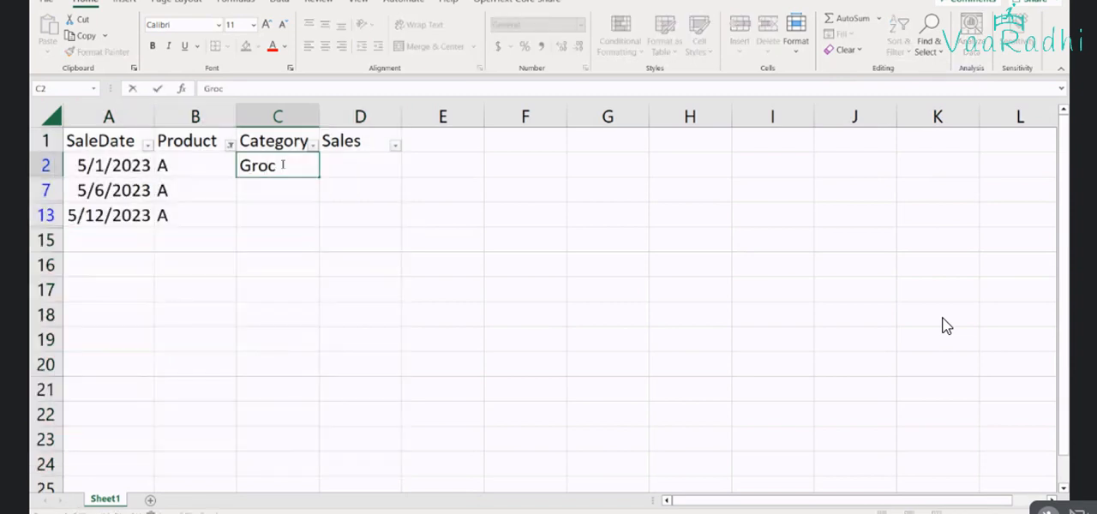
pyautogui.write('cery')
pyautogui.press('Return')
pyautogui.press('Up')
pyautogui.hotkey('ctrl', 'c')
pyautogui.press('Down')
pyautogui.hotkey('ctrl', 'v')
pyautogui.press('Down')
pyautogui.hotkey('ctrl', 'v')
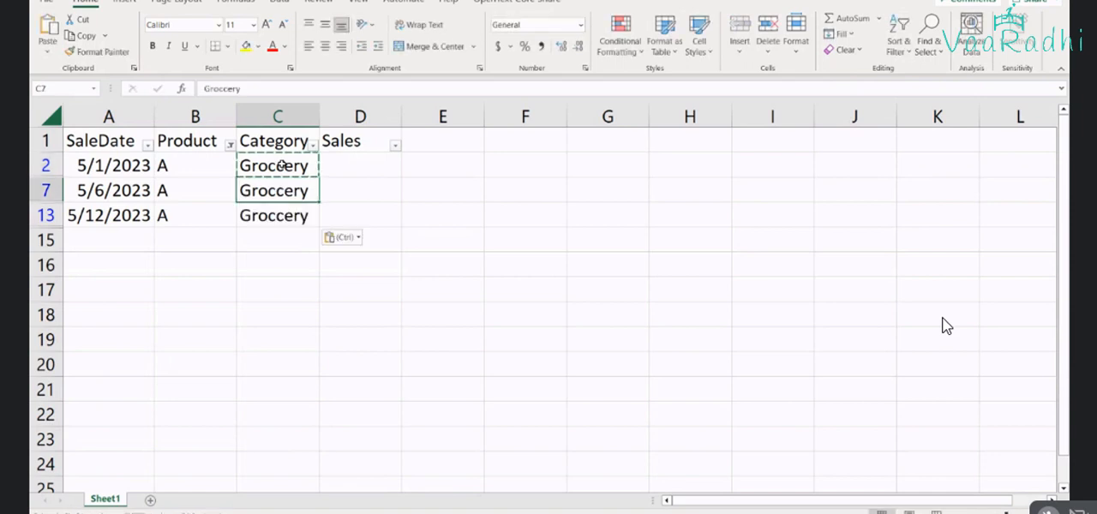
# Replace the three filtered product A entries with Oil, Rice and Wheat in row order
pyautogui.press('Up')
pyautogui.press('Left')
pyautogui.write('Oil')
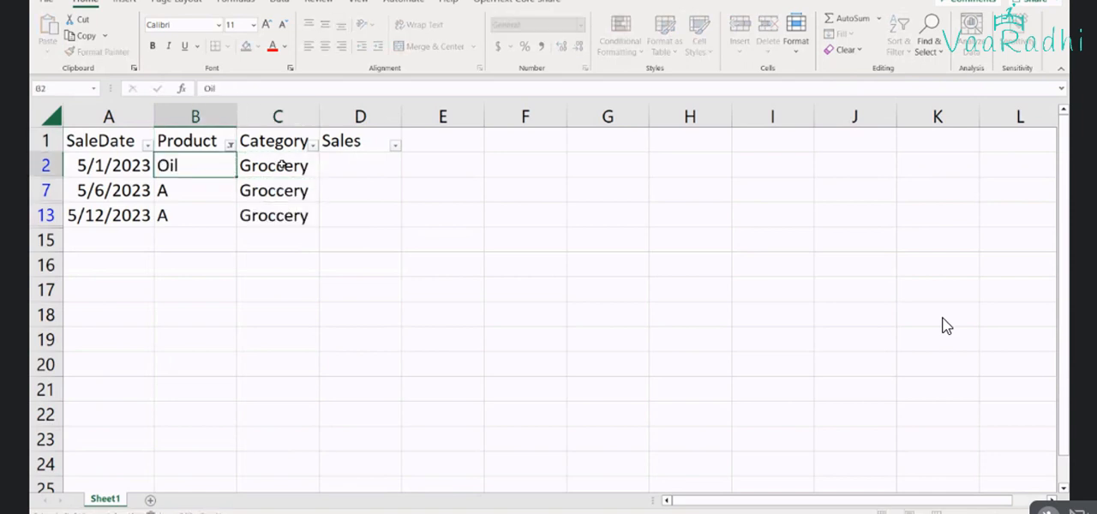
pyautogui.press('Return')
pyautogui.write('o')
pyautogui.press('BackSpace')
pyautogui.press('BackSpace')
pyautogui.write('Rice')
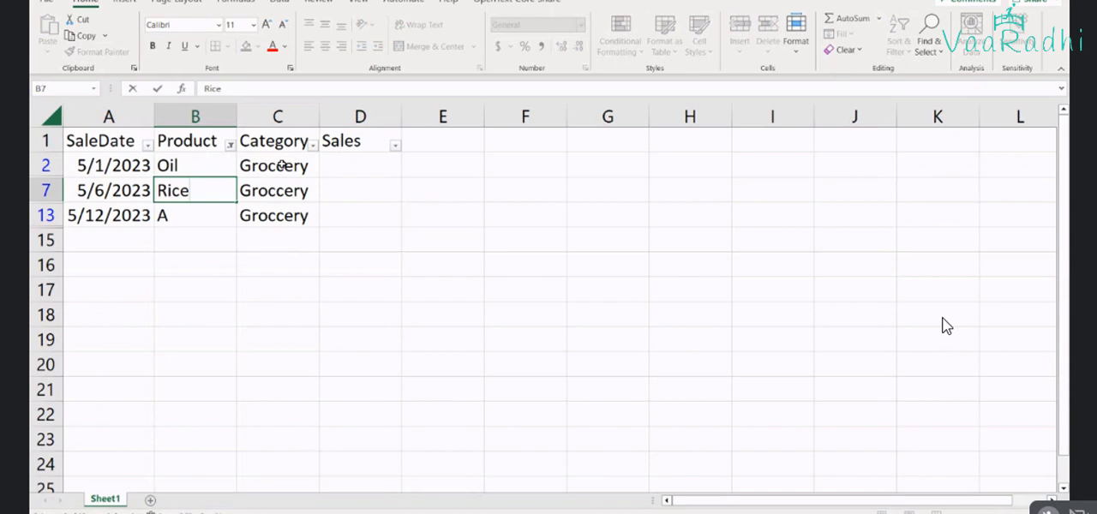
pyautogui.press('Return')
pyautogui.write('Whea')
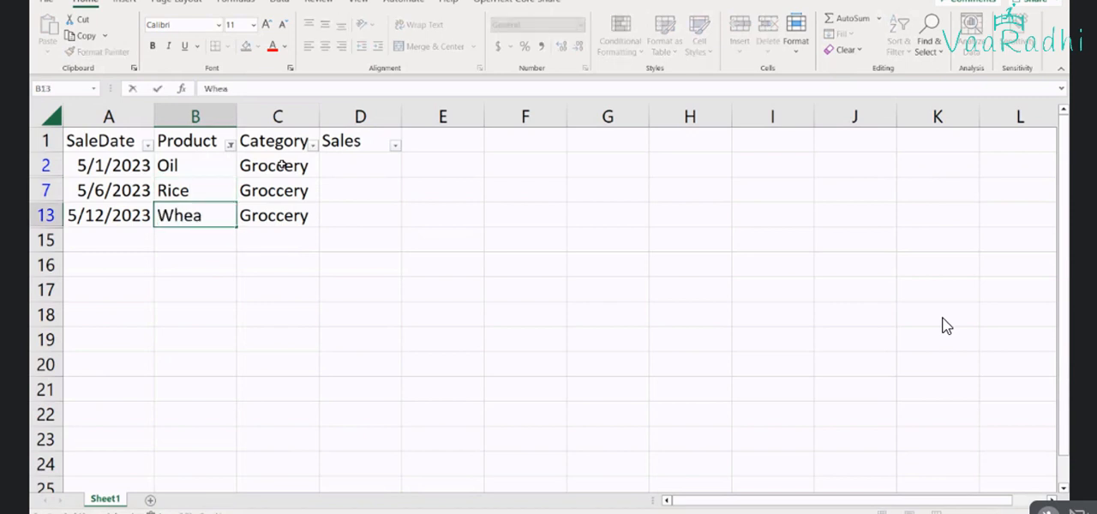
pyautogui.write('t')
pyautogui.press('Return')
# Change the Product column filter to show only product B
pyautogui.click(230, 145)
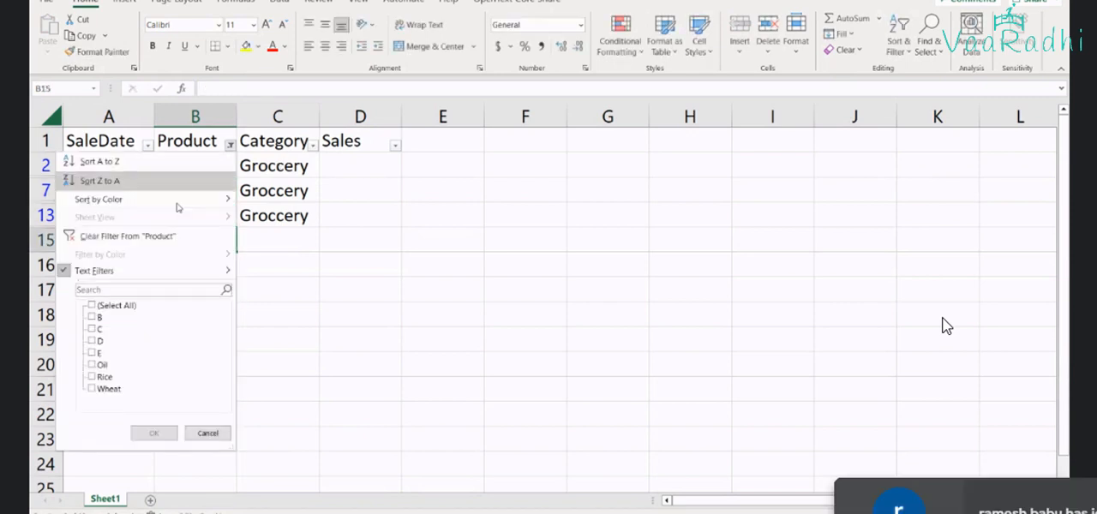
pyautogui.click(91, 331)
pyautogui.click(153, 433)
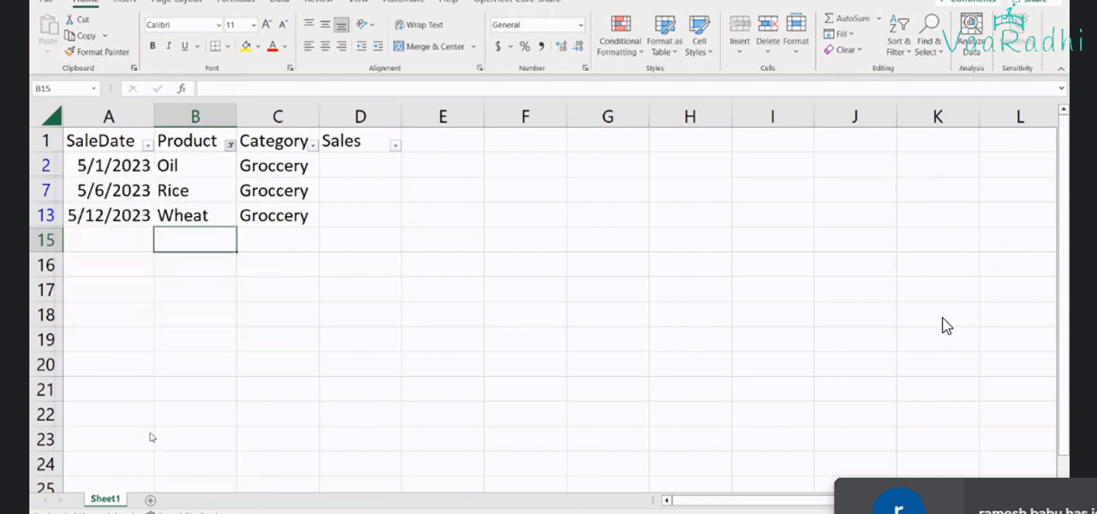
# Enter the category Stationary for the first product B row
pyautogui.click(266, 165)
pyautogui.write('Sta')
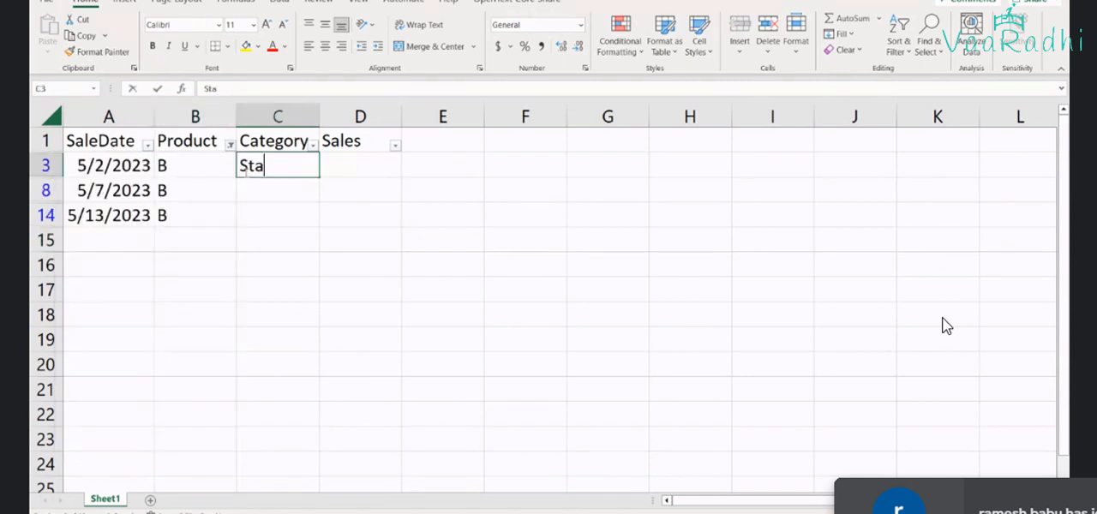
pyautogui.write('tionar')
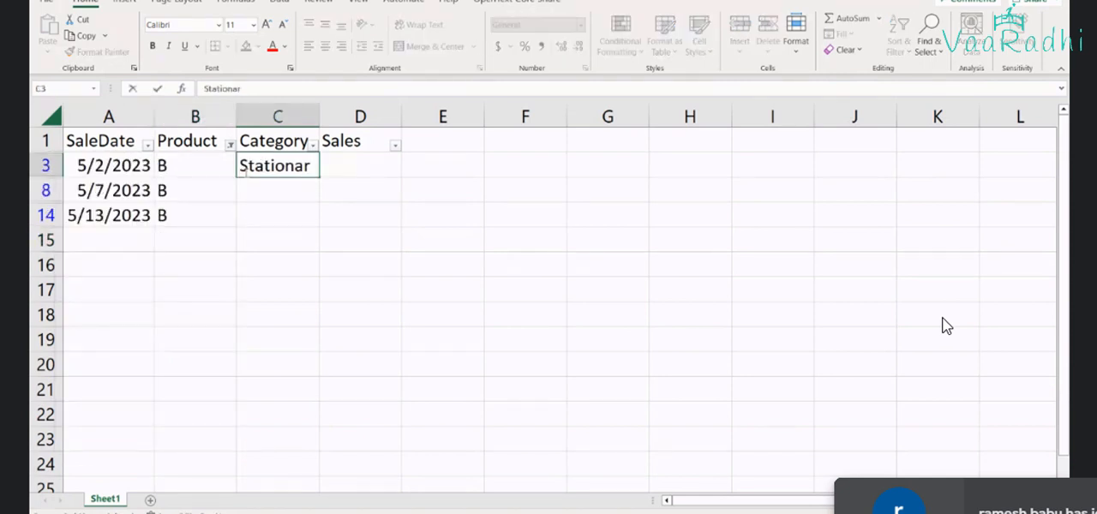
pyautogui.write('y')
# Replace the three filtered product B entries with Book, Pencil and Pen in row order
pyautogui.press('Left')
pyautogui.write('Book')
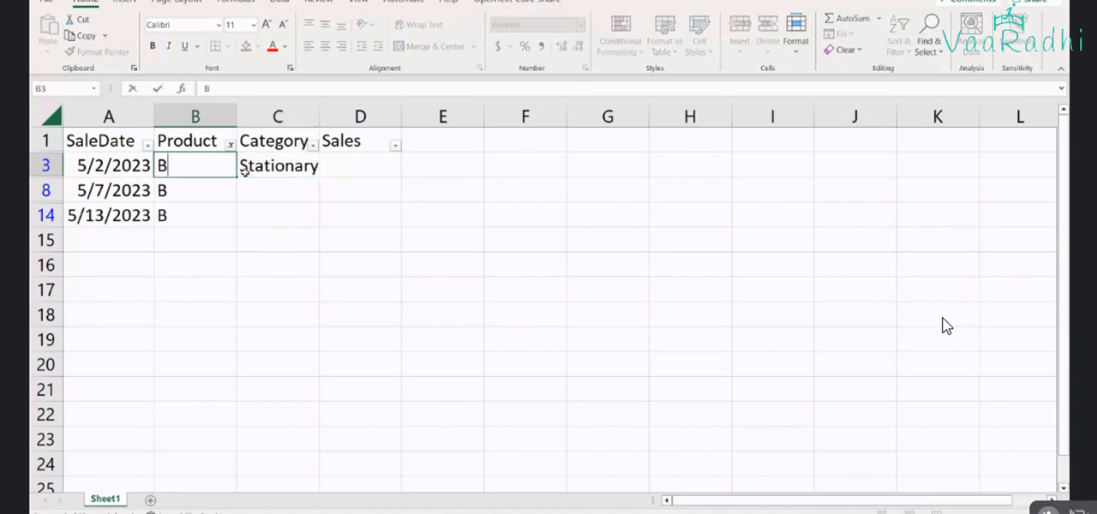
pyautogui.press('Return')
pyautogui.write('Penci')
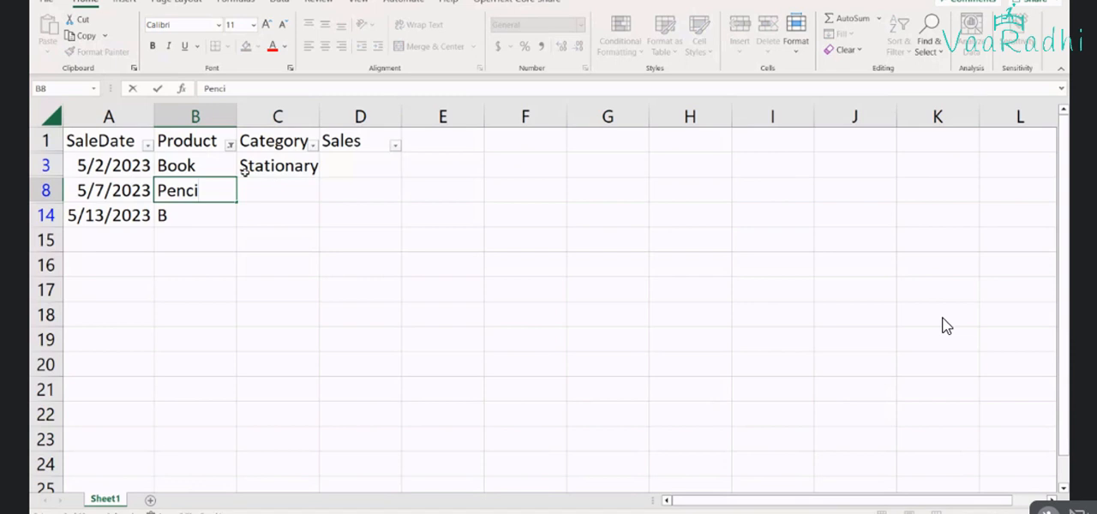
pyautogui.write('l')
pyautogui.press('Return')
pyautogui.write('Pen')
pyautogui.press('BackSpace')
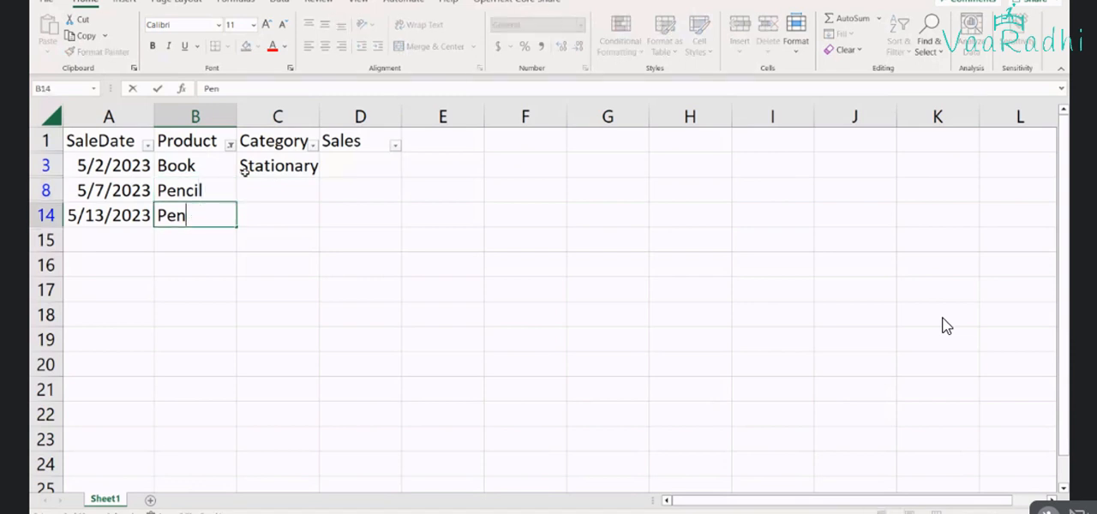
pyautogui.press('Return')
# Change the Product column filter to show only product C
pyautogui.click(230, 144)
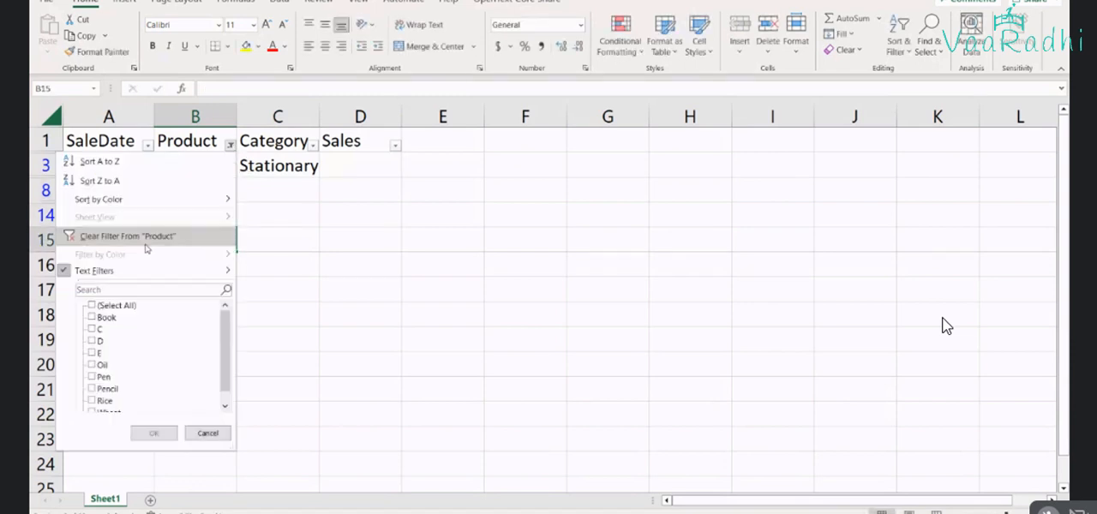
pyautogui.scroll(-1, 118, 350)
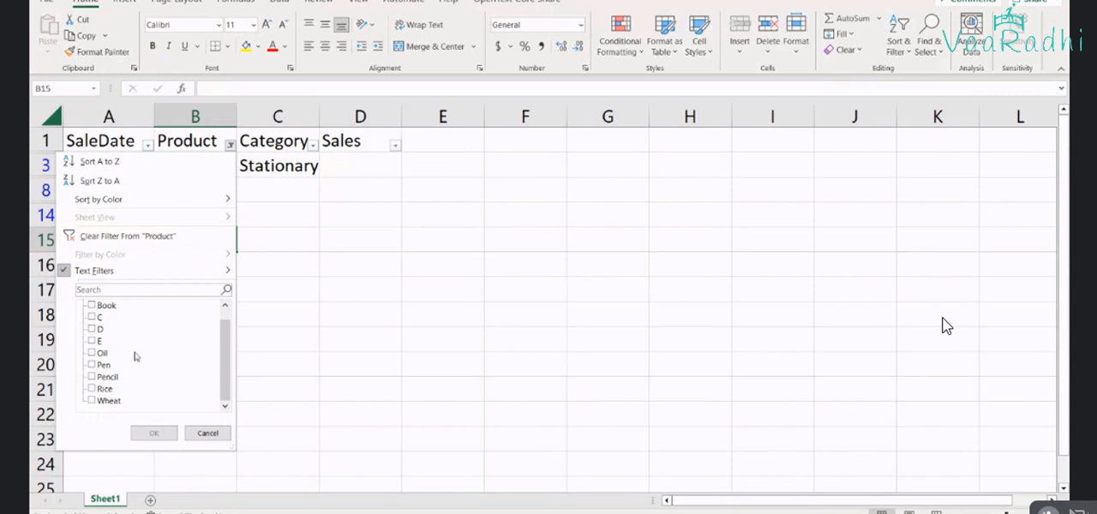
pyautogui.scroll(1, 135, 356)
pyautogui.click(92, 330)
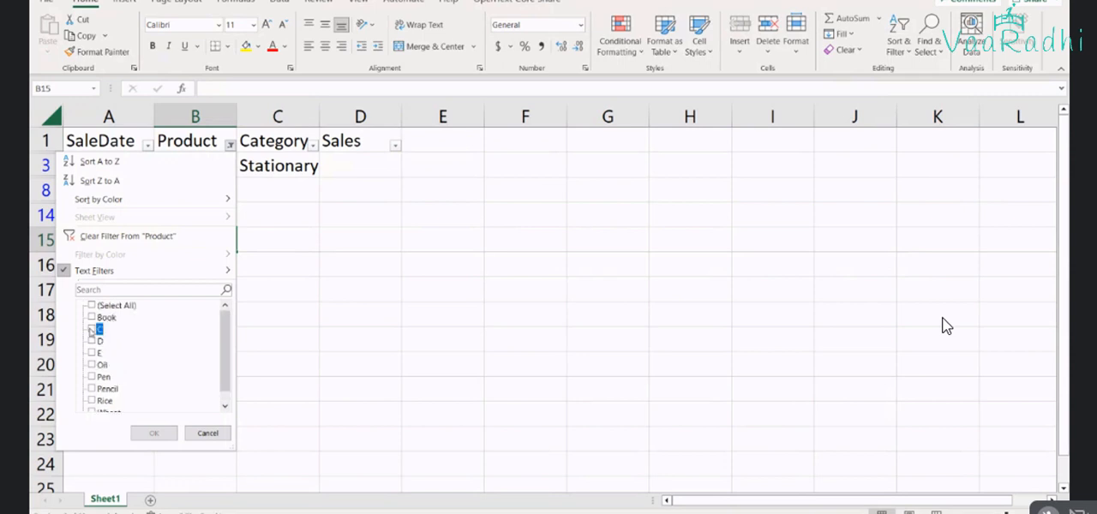
pyautogui.click(153, 433)
# Replace the three filtered product C entries with Bat, Ball and Volley Ball in row order
pyautogui.moveTo(195, 166); pyautogui.dragTo(203, 211)
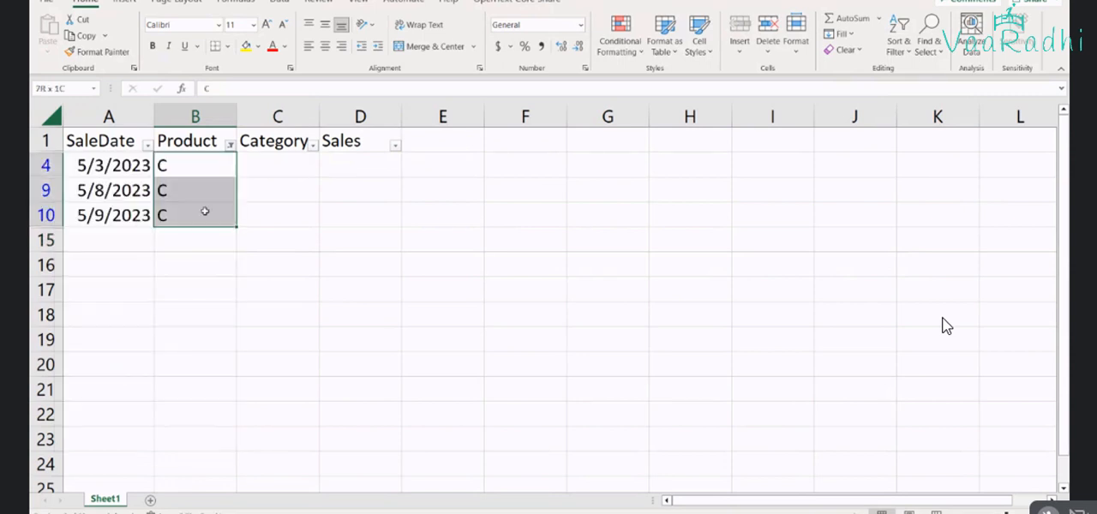
pyautogui.click(196, 159)
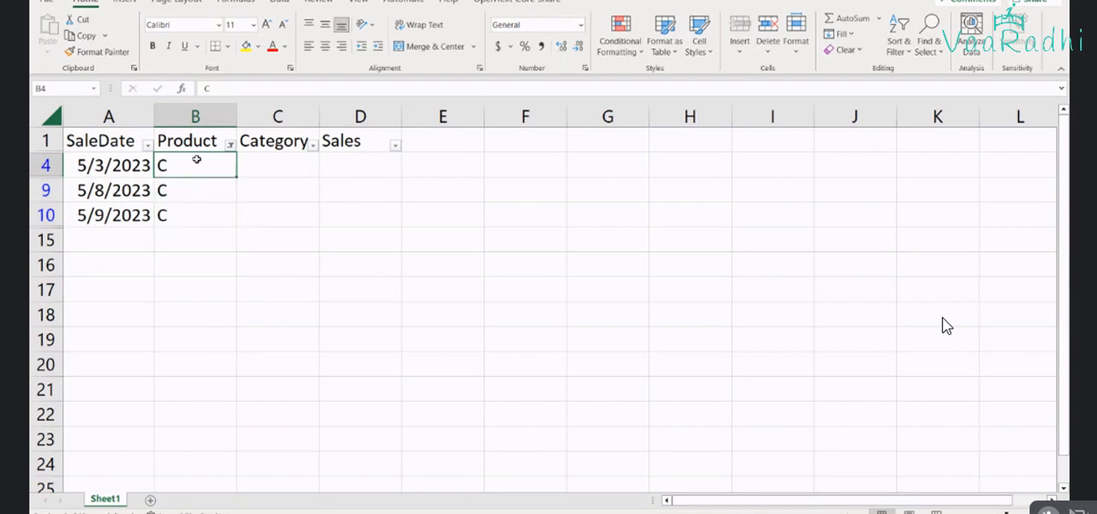
pyautogui.write('Bat')
pyautogui.press('Return')
pyautogui.write('B')
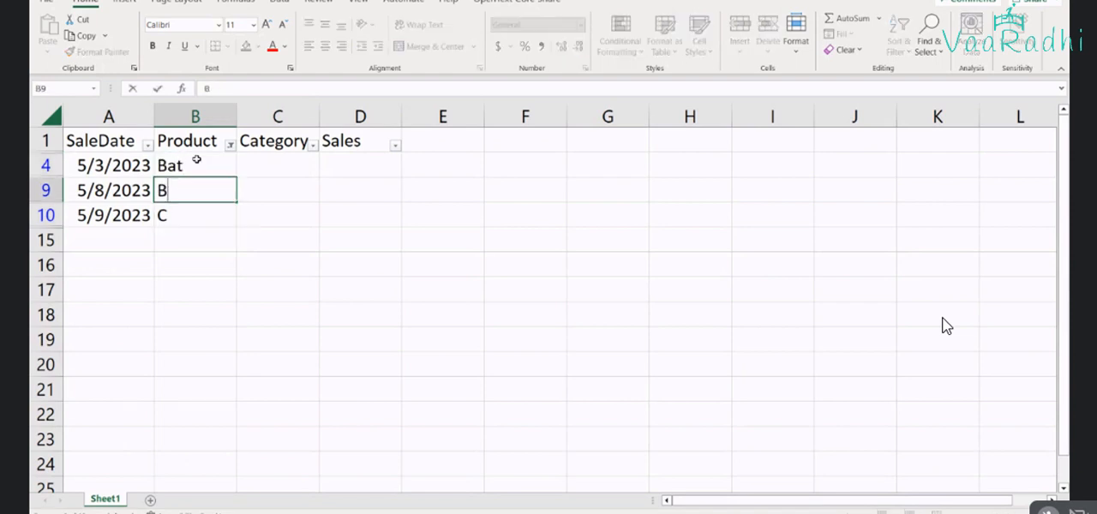
pyautogui.write('all')
pyautogui.press('Return')
pyautogui.write('Vo')
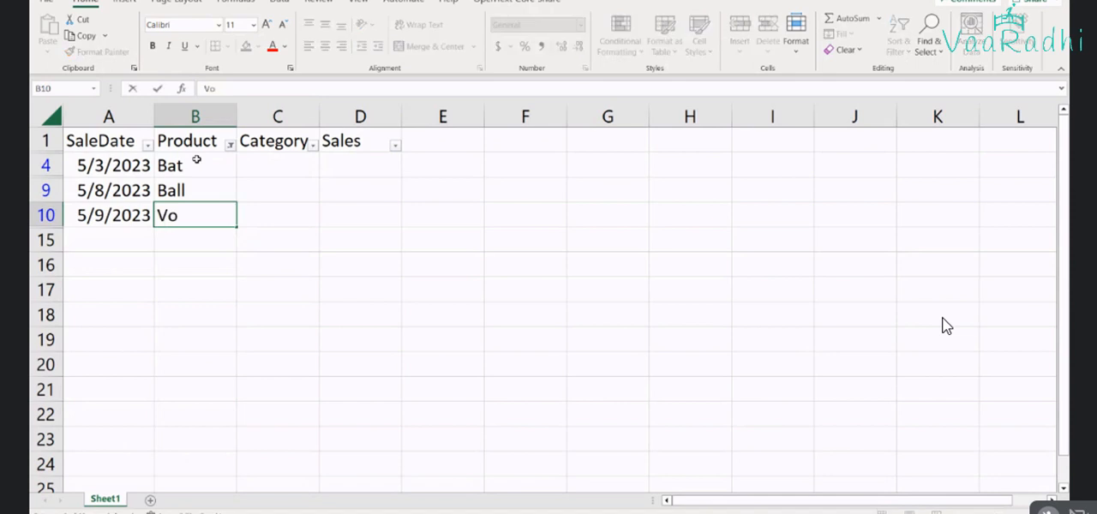
pyautogui.write('lley Bal')
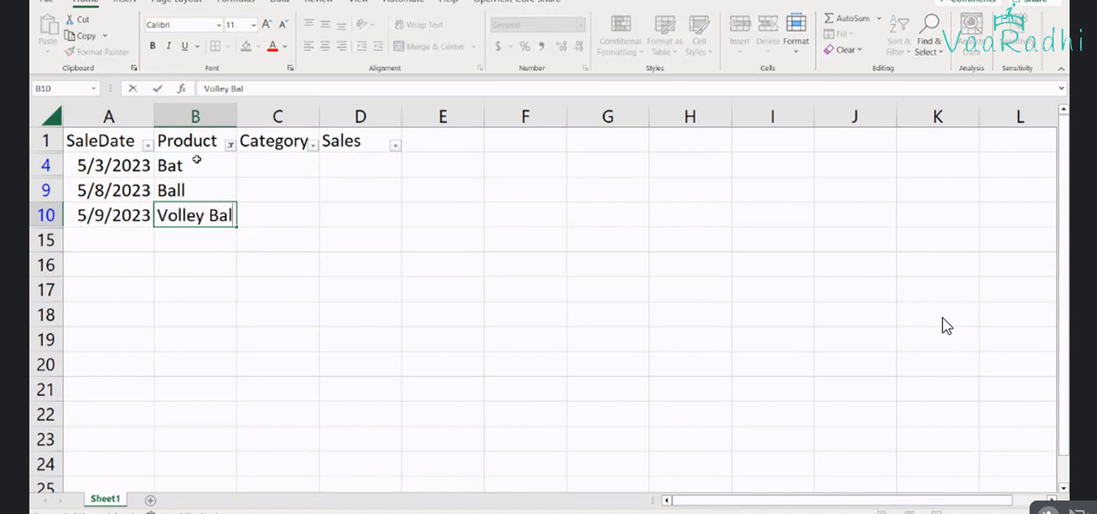
pyautogui.write('l')
# Enter the category Sports for the Bat row and copy it to the Ball and Volley Ball rows
pyautogui.press('Tab')
pyautogui.press('Up')
pyautogui.press('Up')
pyautogui.write('Spor')
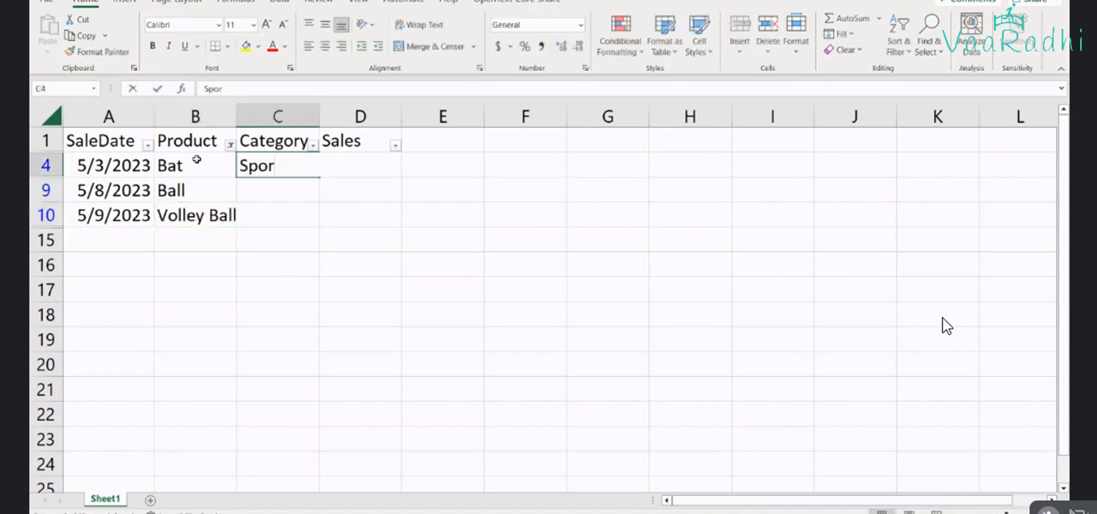
pyautogui.write('ts')
pyautogui.hotkey('ctrl', 'Return')
pyautogui.hotkey('ctrl', 'c')
pyautogui.press('Down')
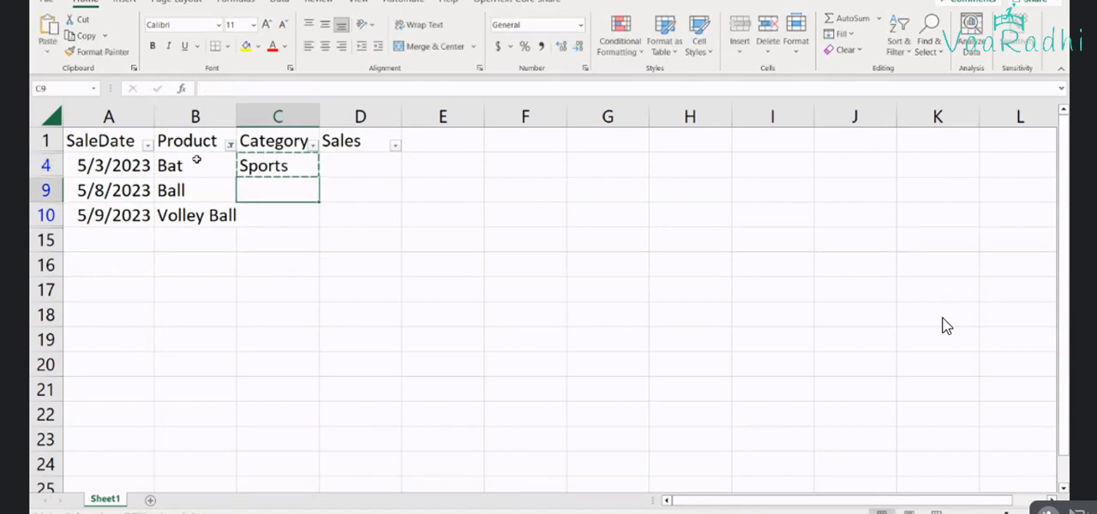
pyautogui.hotkey('ctrl', 'v')
pyautogui.press('Down')
pyautogui.hotkey('ctrl', 'v')
pyautogui.press('Up')
pyautogui.press('Up')
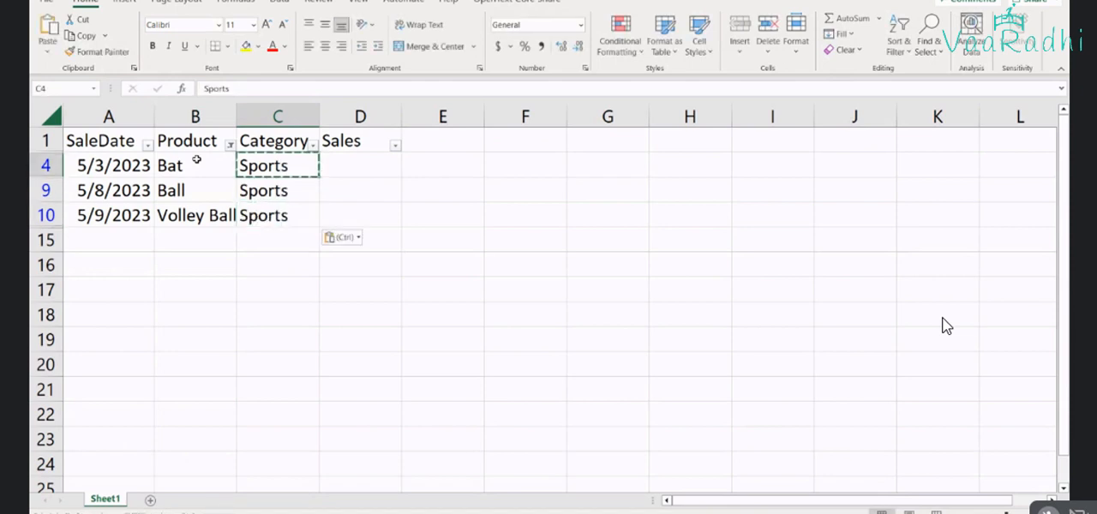
# Change the Product column filter to show only products D and E
pyautogui.click(230, 144)
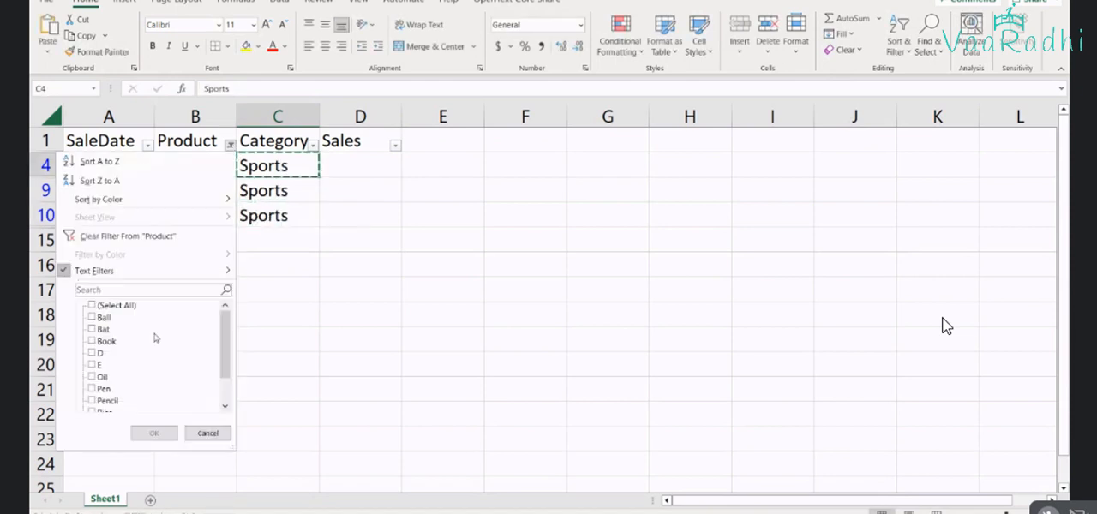
pyautogui.scroll(-2, 129, 355)
pyautogui.scroll(2, 129, 354)
pyautogui.click(98, 352)
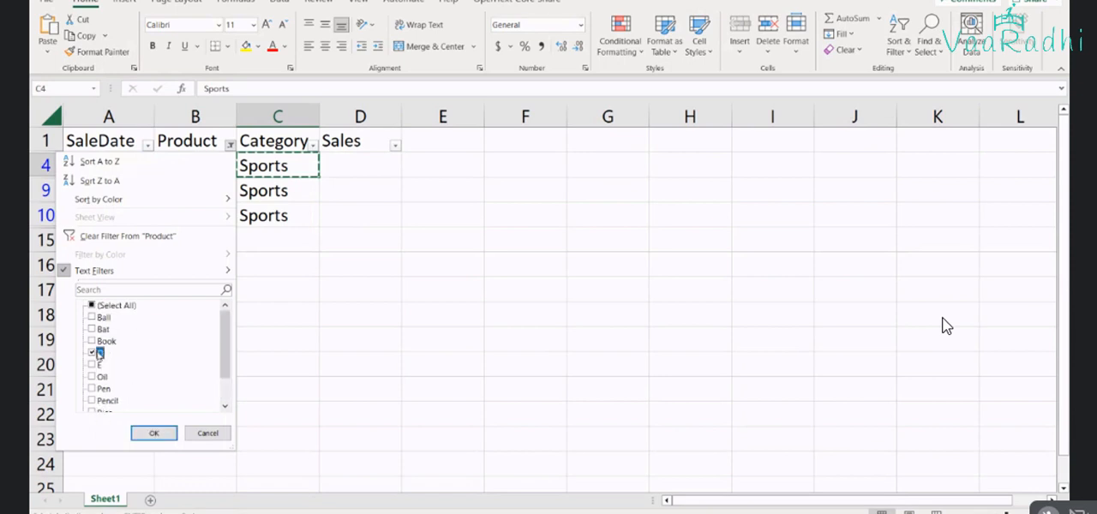
pyautogui.click(94, 365)
pyautogui.click(154, 433)
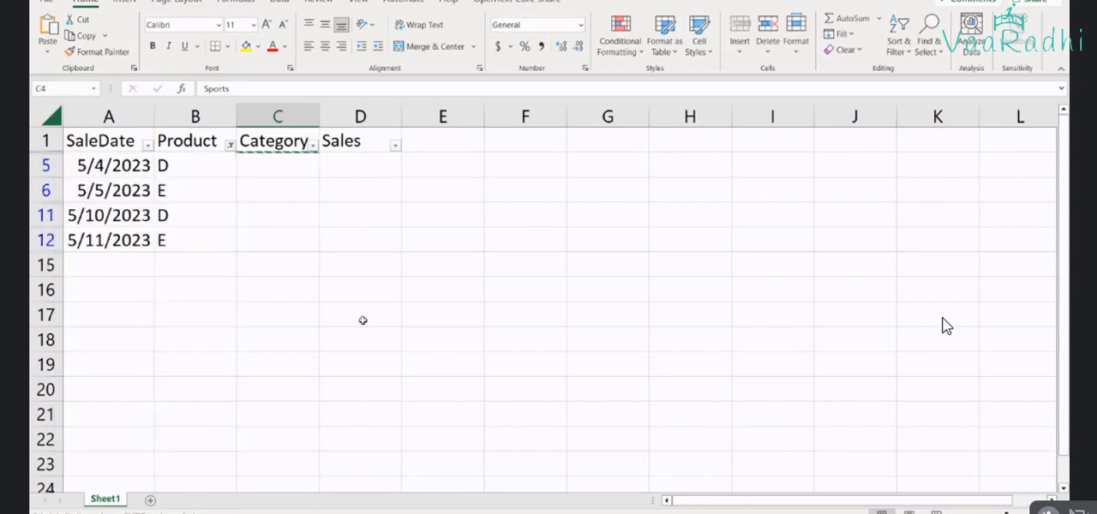
# Delete the four filtered rows containing products D and E
pyautogui.moveTo(34, 163); pyautogui.dragTo(40, 239)
pyautogui.rightClick(42, 224)
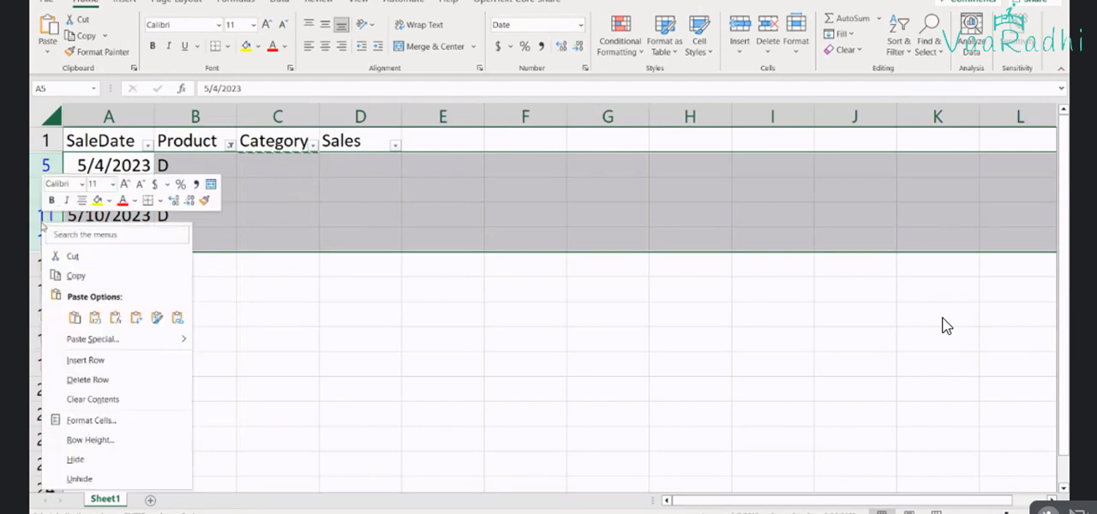
pyautogui.press('Escape')
pyautogui.click(190, 317)
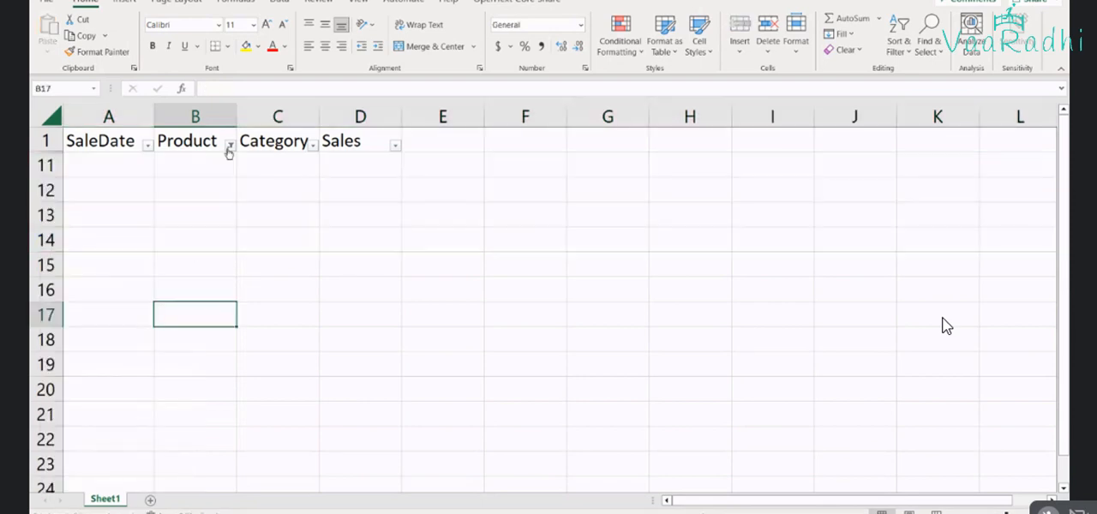
# Reset the Product column filter to show all products
pyautogui.click(230, 146)
pyautogui.click(92, 305)
pyautogui.click(156, 431)
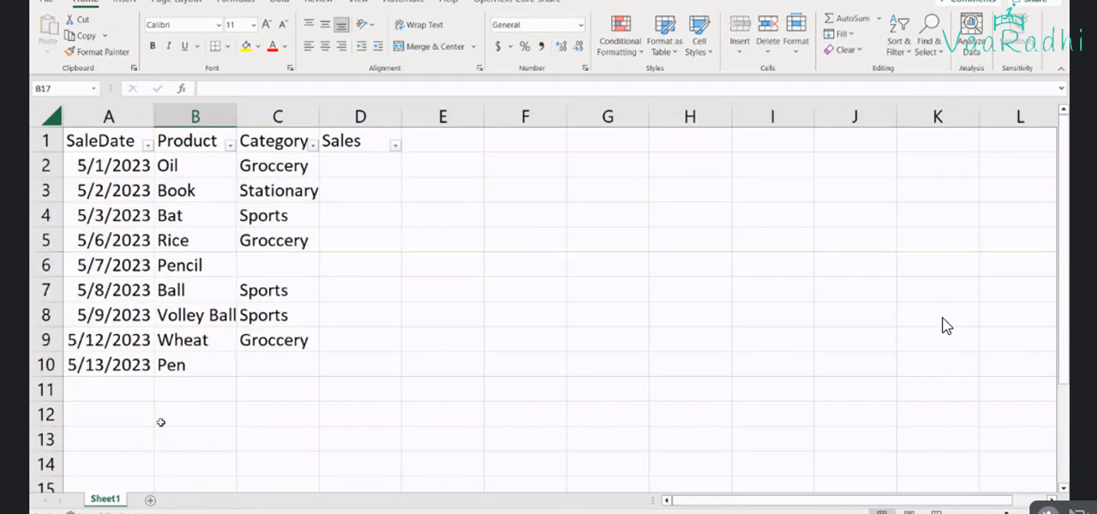
# Copy the category Stationary from the Book row to the empty Category cells of the Pencil and Pen rows
pyautogui.click(288, 248)
pyautogui.click(286, 268)
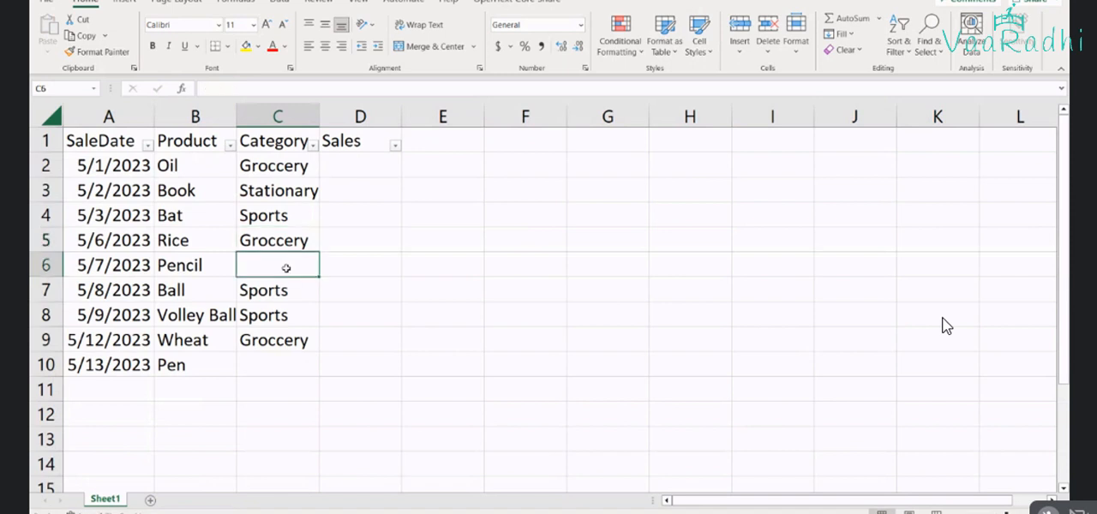
pyautogui.press('Up')
pyautogui.press('Up')
pyautogui.press('Up')
pyautogui.hotkey('ctrl', 'c')
pyautogui.press('Down')
pyautogui.press('Down')
pyautogui.press('Down')
pyautogui.hotkey('ctrl', 'v')
pyautogui.press('Down')
pyautogui.press('Down')
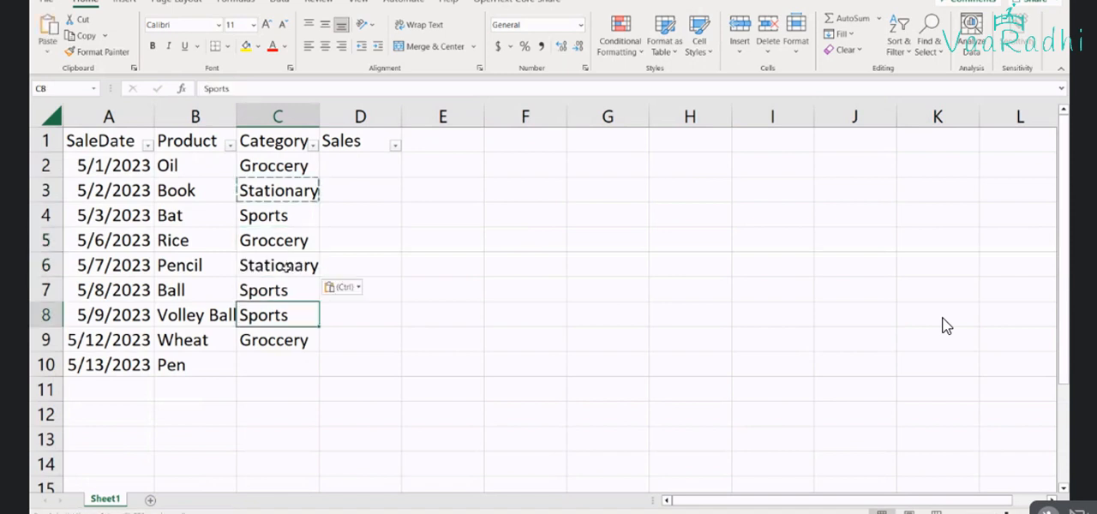
pyautogui.press('Down')
pyautogui.press('Down')
pyautogui.hotkey('ctrl', 'v')
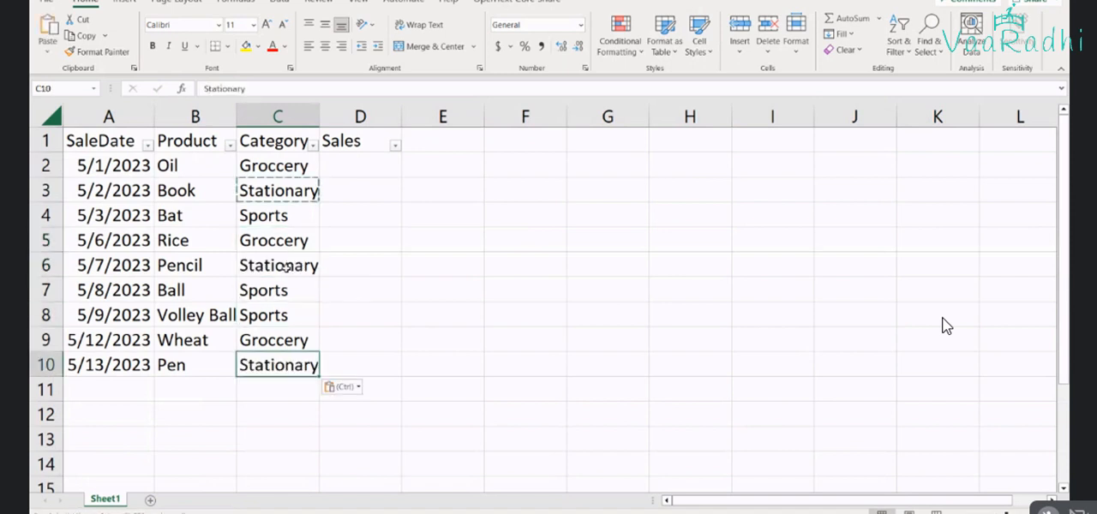
# Enter 1000 as the sales value for the Oil row in D2
pyautogui.click(286, 268)
pyautogui.press('Up')
pyautogui.press('Up')
pyautogui.press('Up')
pyautogui.press('Up')
pyautogui.press('Right')
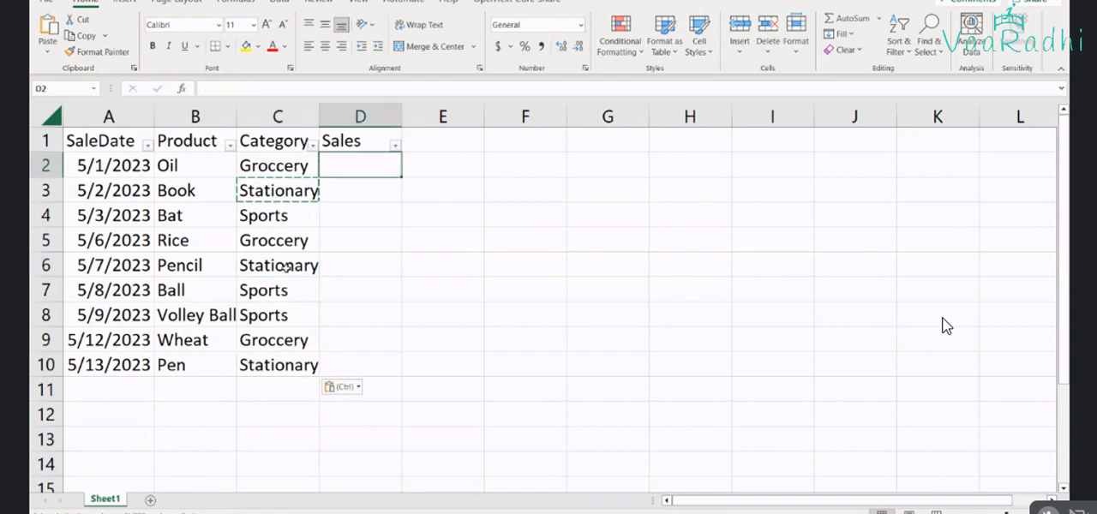
pyautogui.write('1000')
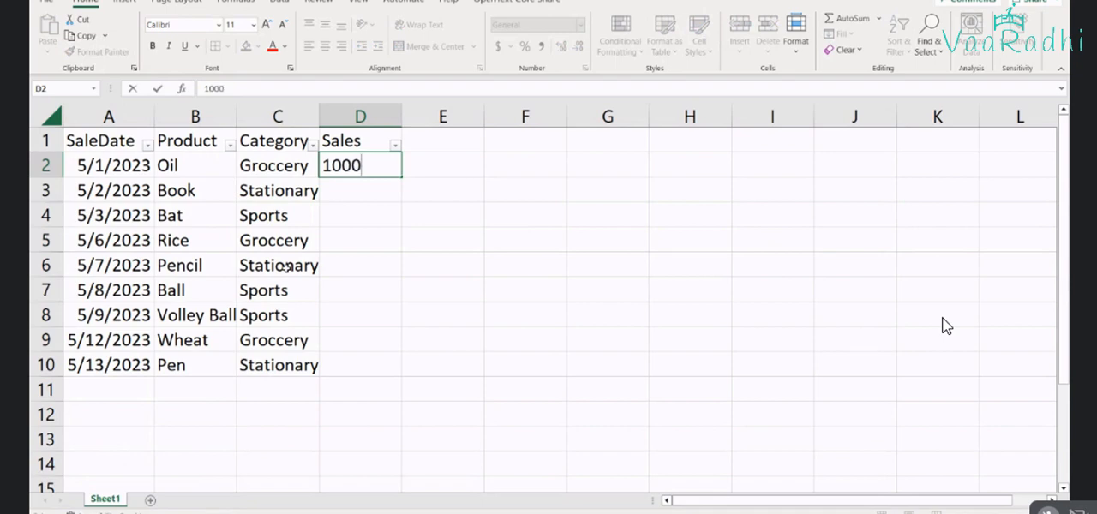
pyautogui.press('Return')
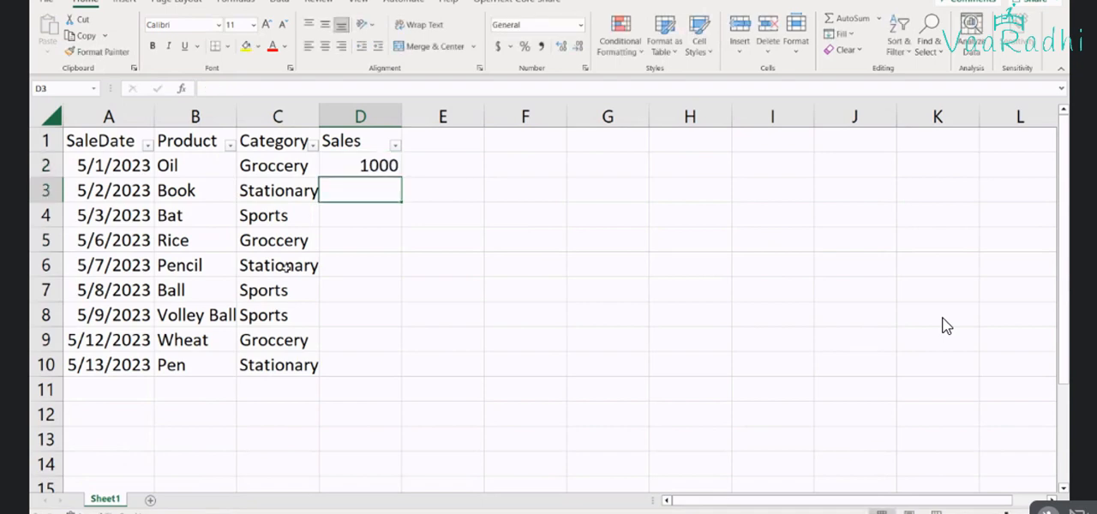
pyautogui.press('Down')
pyautogui.press('Down')
pyautogui.press('Down')
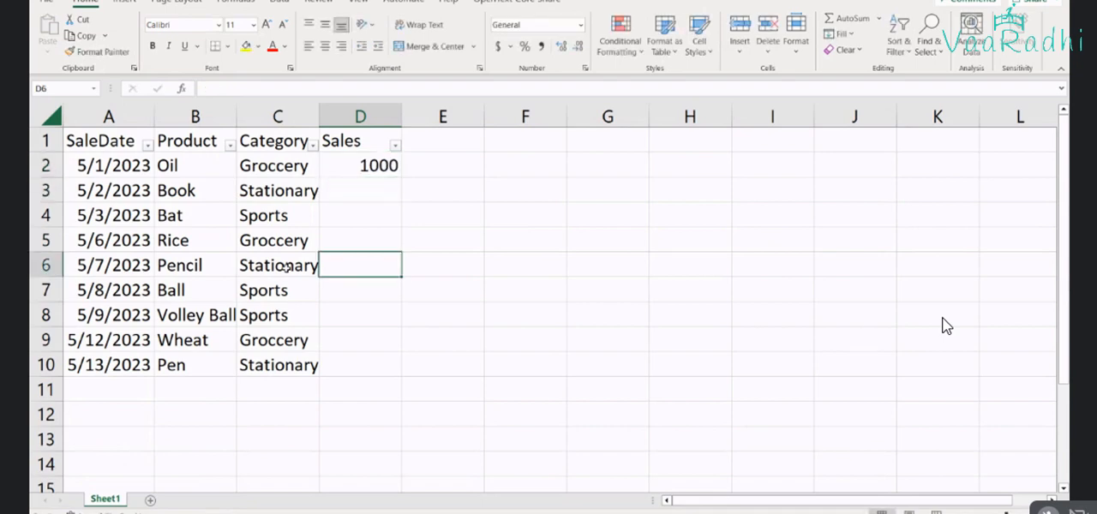
pyautogui.click(357, 234)
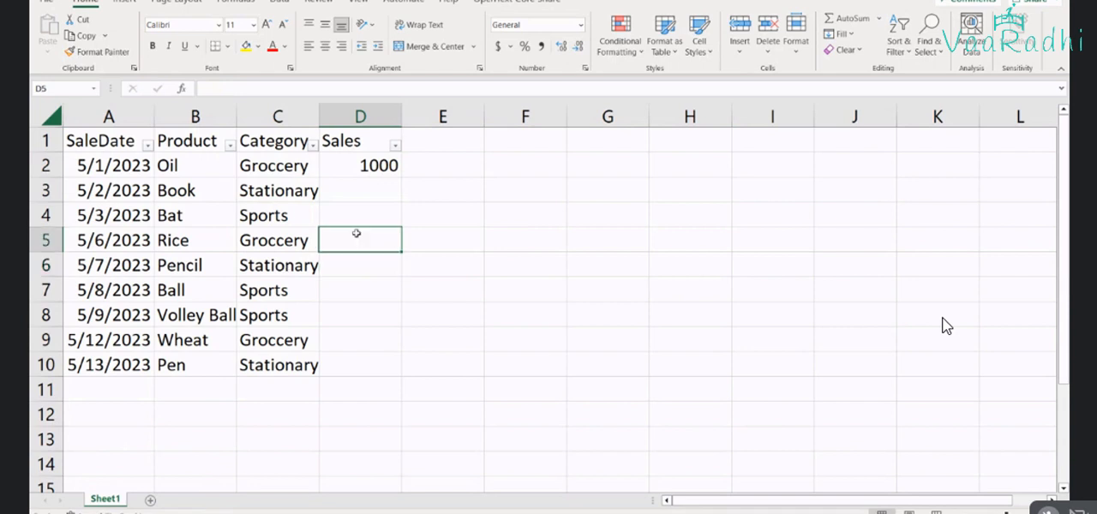
# Enter sales values of 5000 for the Rice row and 2500 for the Wheat row
pyautogui.write('5000')
pyautogui.press('Return')
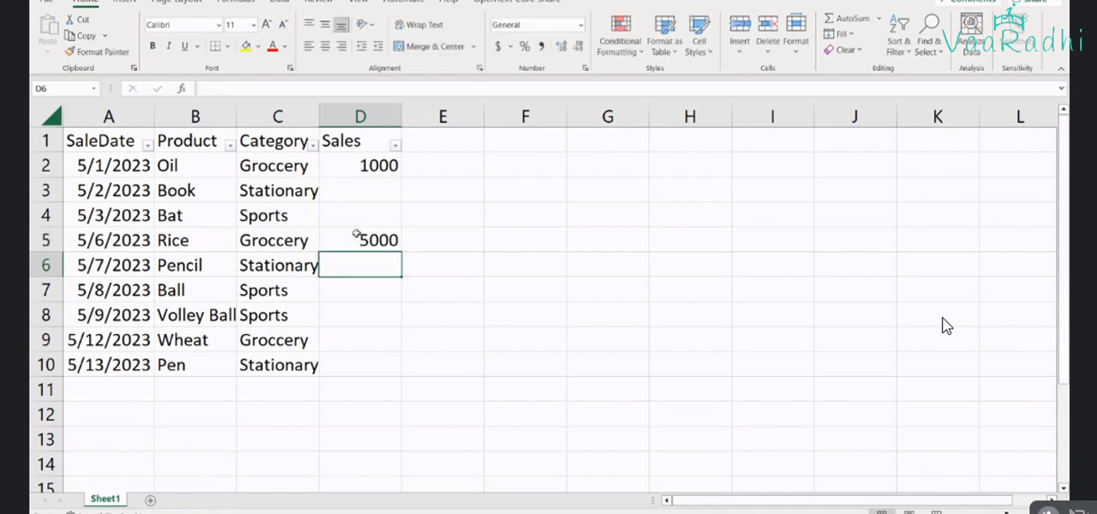
pyautogui.press('Down')
pyautogui.press('Down')
pyautogui.press('Down')
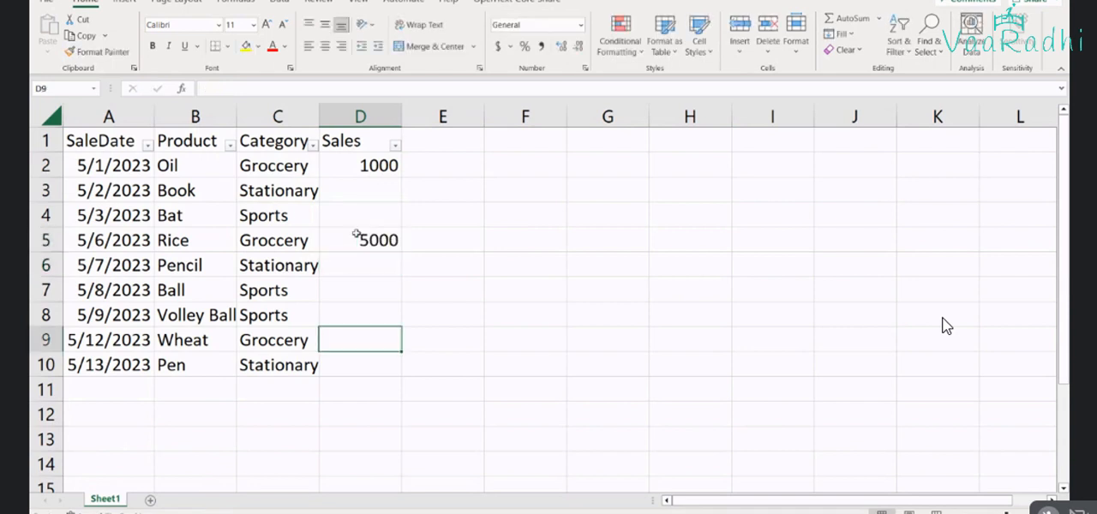
pyautogui.write('2500')
pyautogui.press('Return')
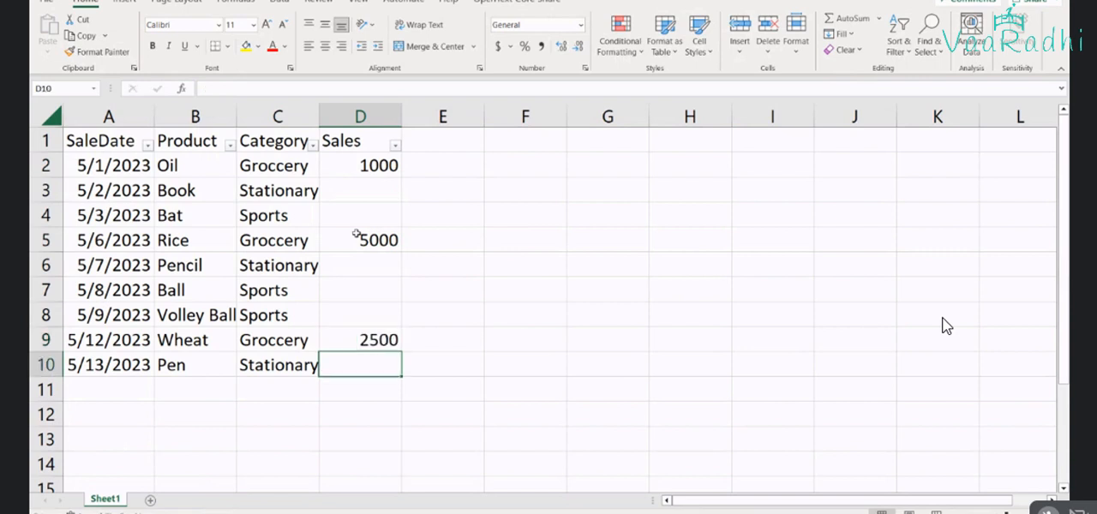
# Enter sales values of 100 for Pen, 50 for Pencil and 75 for Book
pyautogui.write('100')
pyautogui.press('Up')
pyautogui.press('Up')
pyautogui.press('Up')
pyautogui.press('Up')
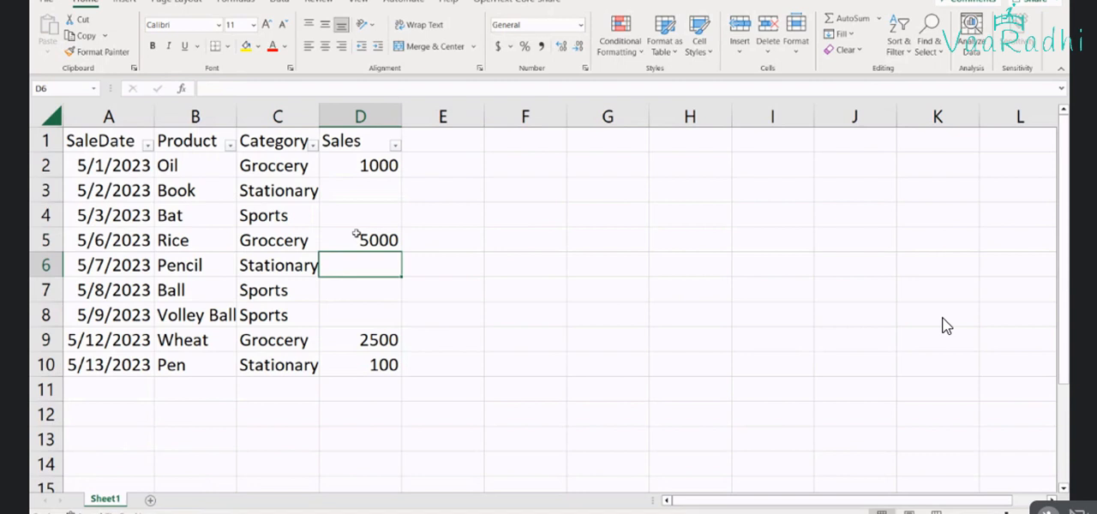
pyautogui.write('50')
pyautogui.press('Up')
pyautogui.press('Up')
pyautogui.press('Up')
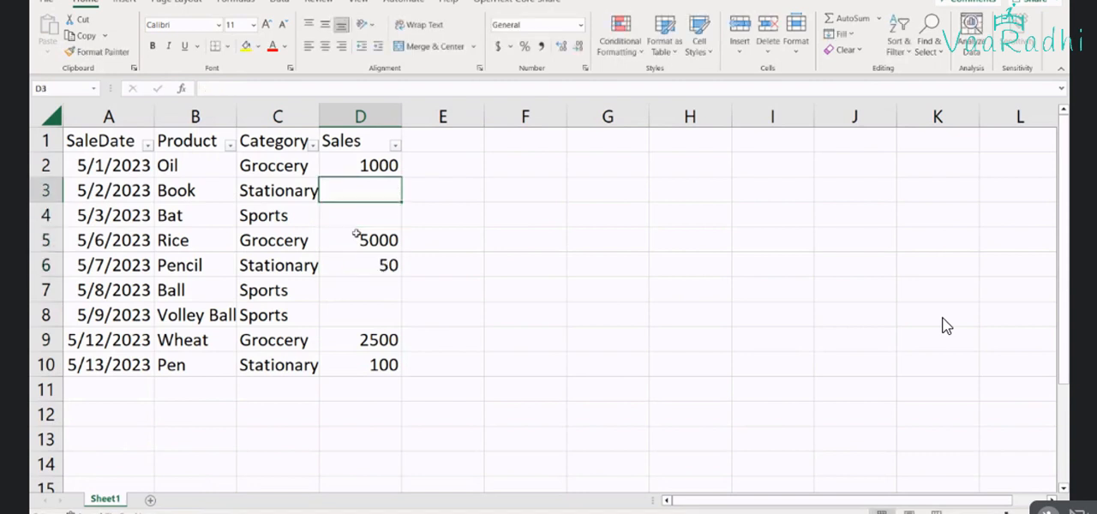
pyautogui.write('75')
pyautogui.press('Return')
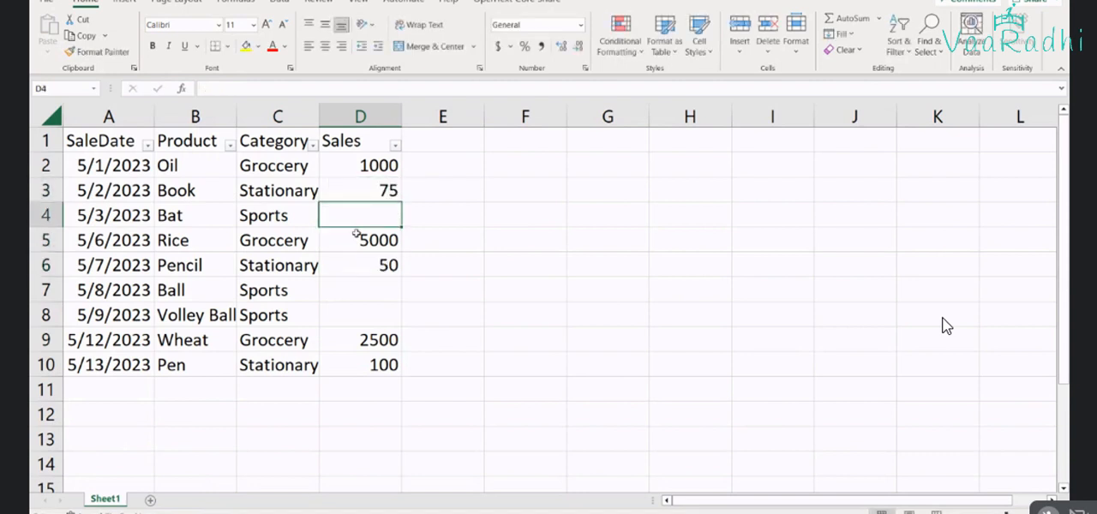
# Enter sales values of 999 for Bat, 50 for Ball and 350 for Volley Ball
pyautogui.write('999')
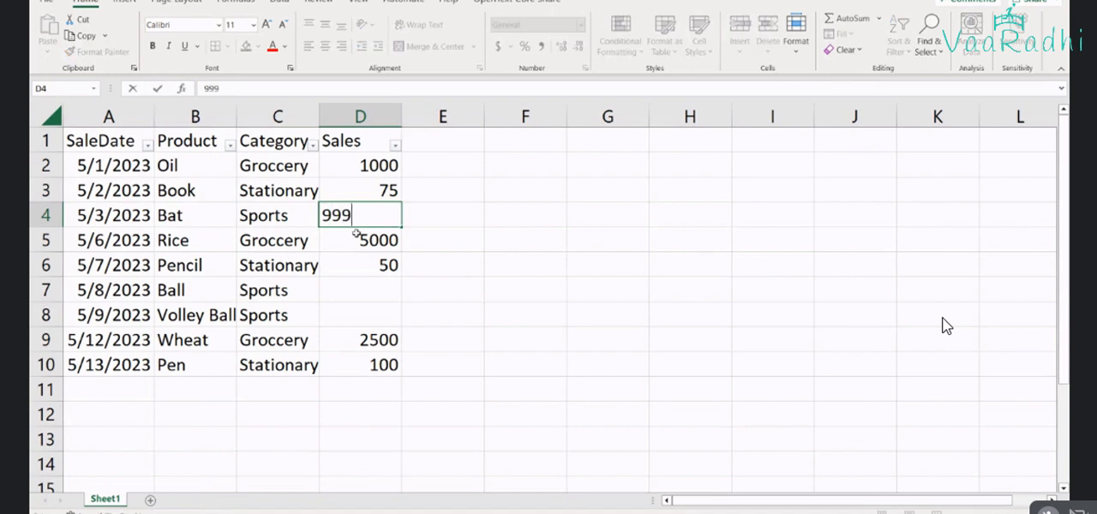
pyautogui.press('Return')
pyautogui.press('Return')
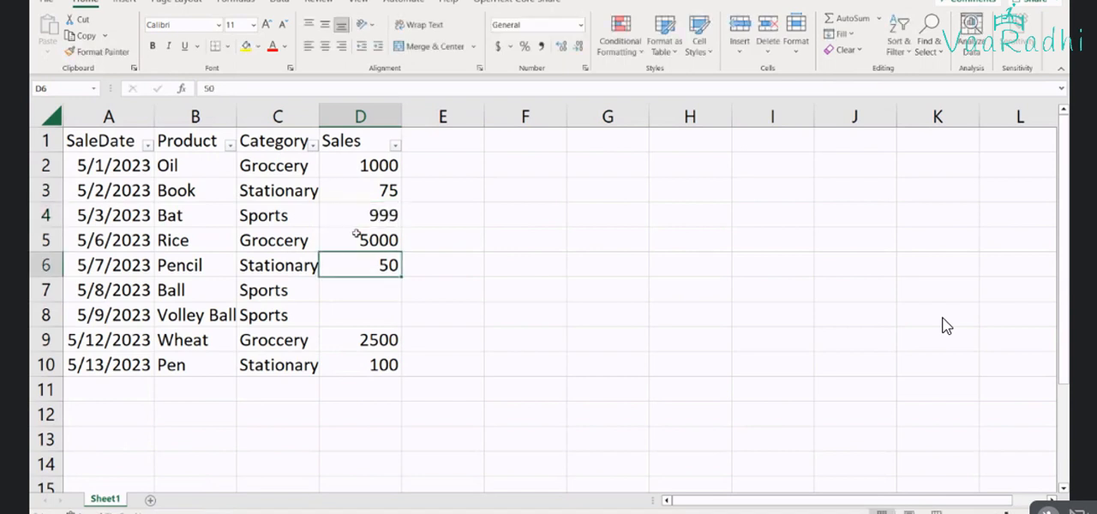
pyautogui.press('Return')
pyautogui.write('50')
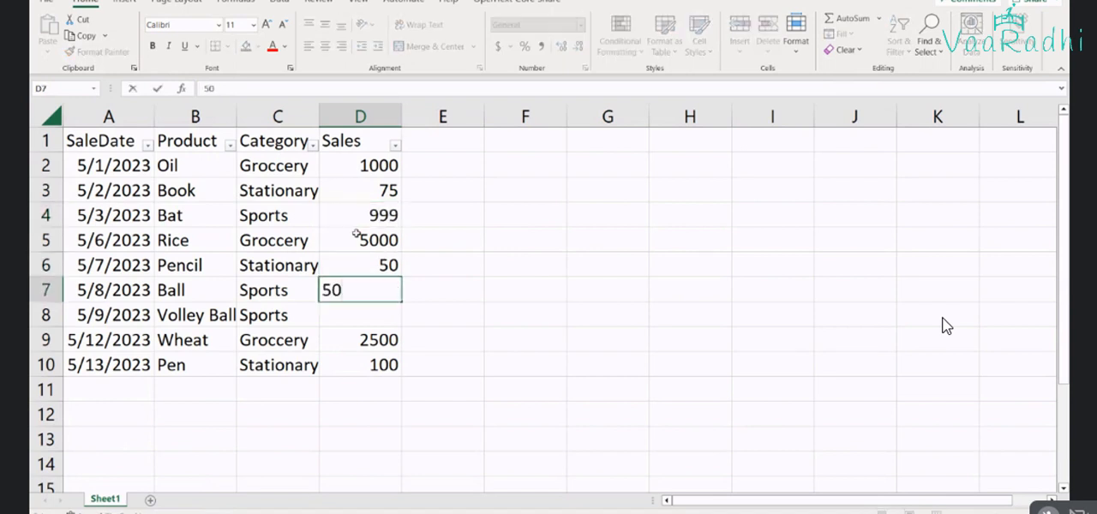
pyautogui.press('Return')
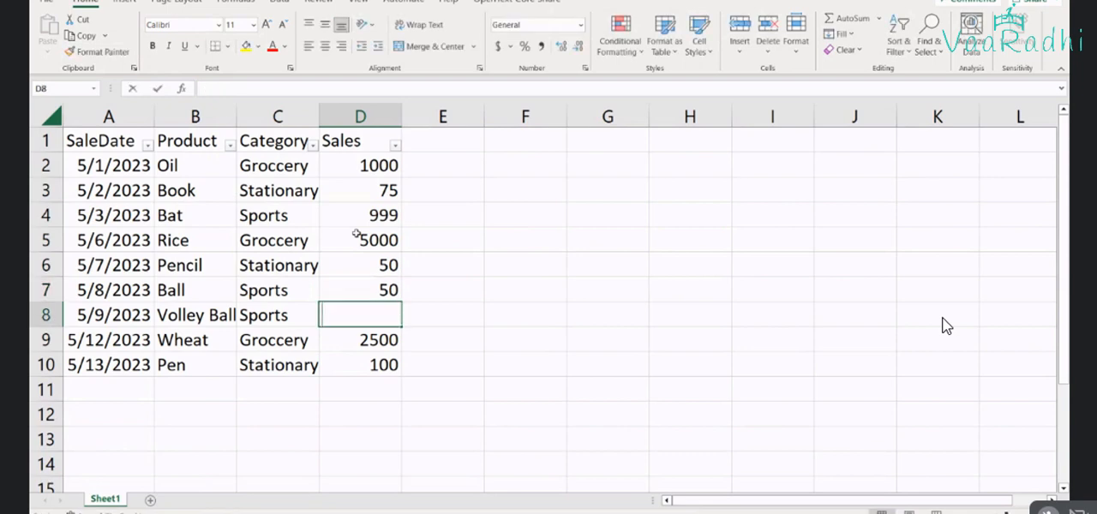
pyautogui.write('350')
pyautogui.press('Return')
pyautogui.press('Return')
pyautogui.press('Return')
pyautogui.press('Up')
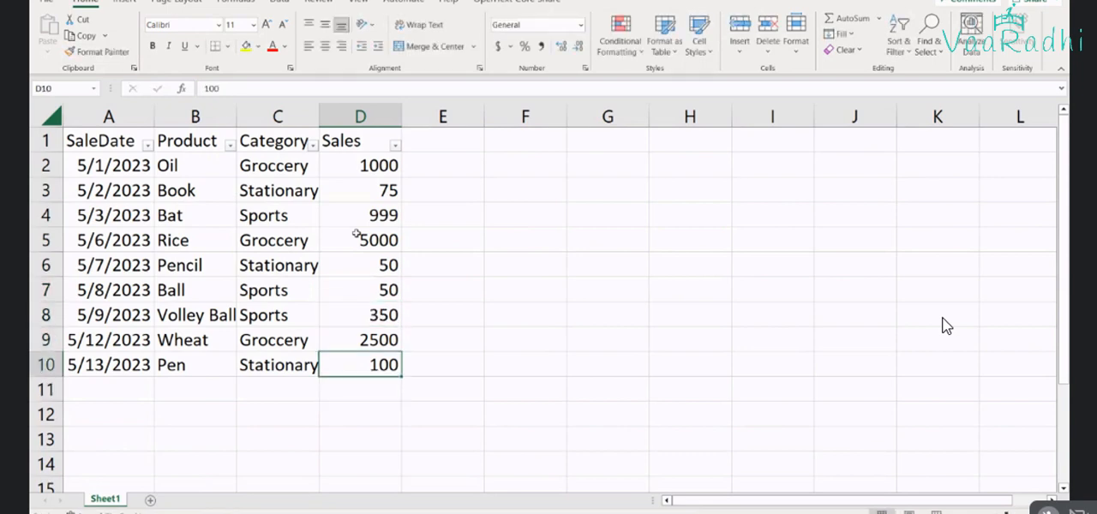
# Auto-fit the Product and Category column widths and apply all borders to the whole sales table
pyautogui.doubleClick(238, 115)
pyautogui.click(270, 234)
pyautogui.hotkey('ctrl', 'a')
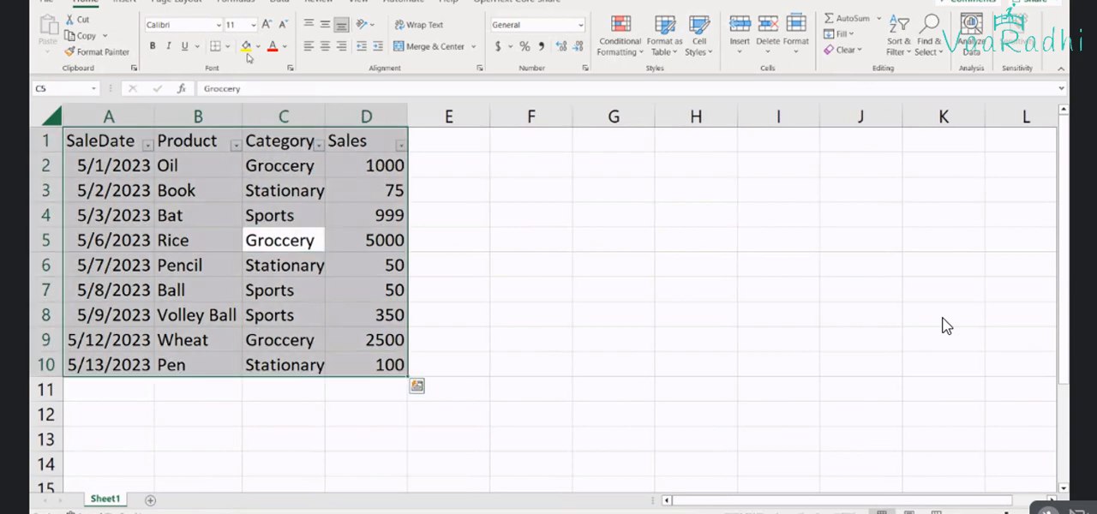
pyautogui.click(227, 46)
pyautogui.click(234, 184)
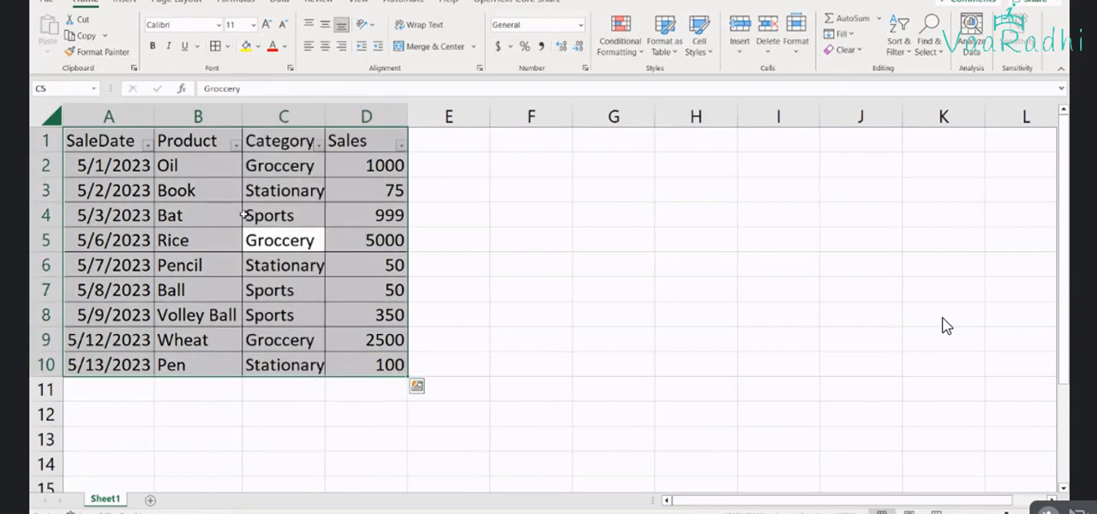
pyautogui.click(246, 216)
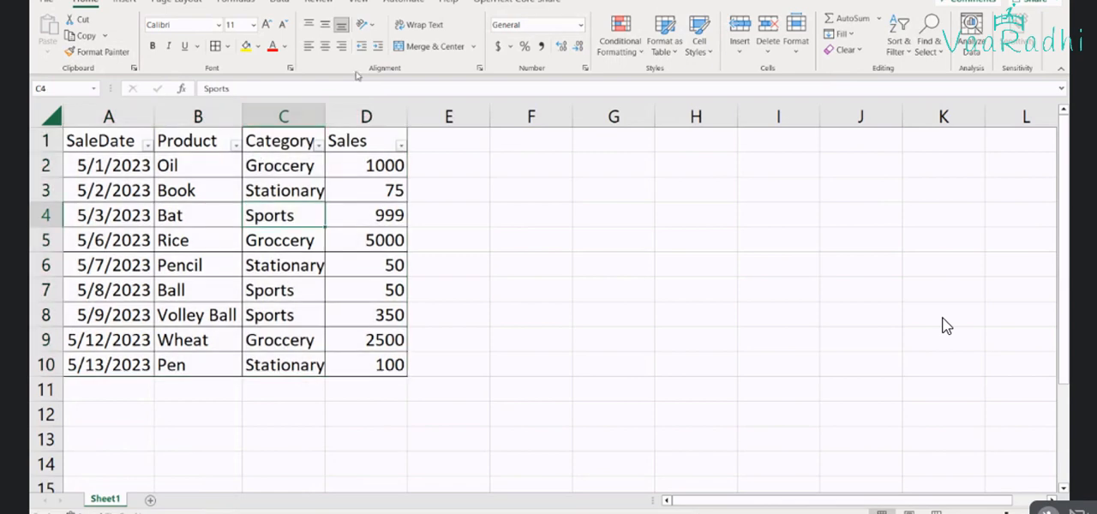
pyautogui.doubleClick(324, 109)
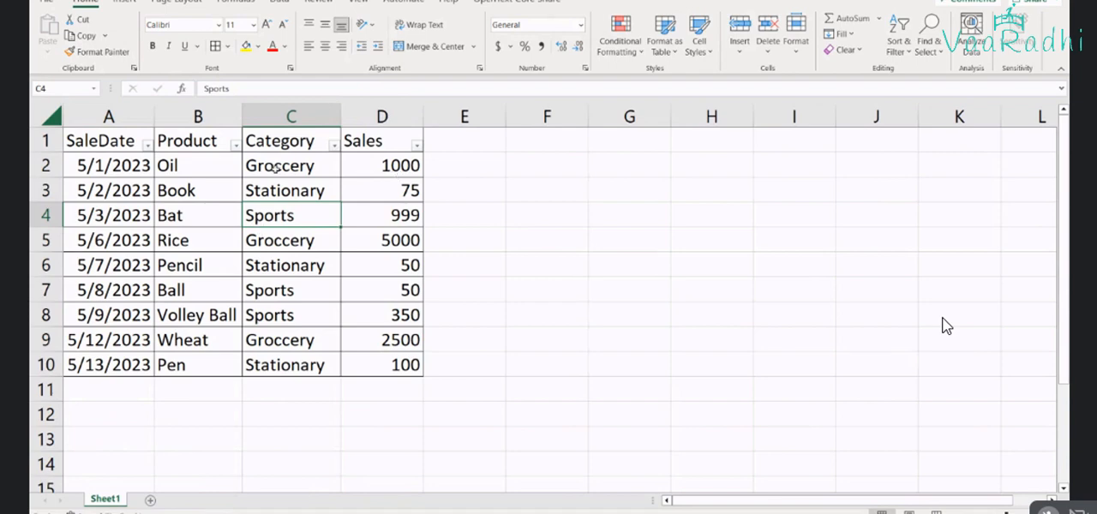
# Insert a new column between Category and Sales with the header SubCategory
pyautogui.moveTo(276, 168); pyautogui.dragTo(292, 361)
pyautogui.click(454, 141)
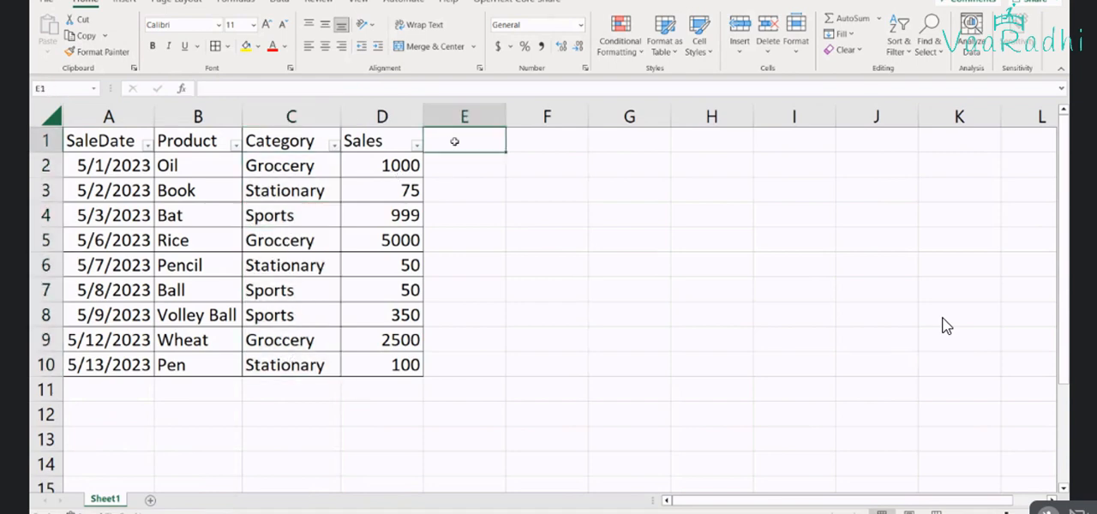
pyautogui.press('Left')
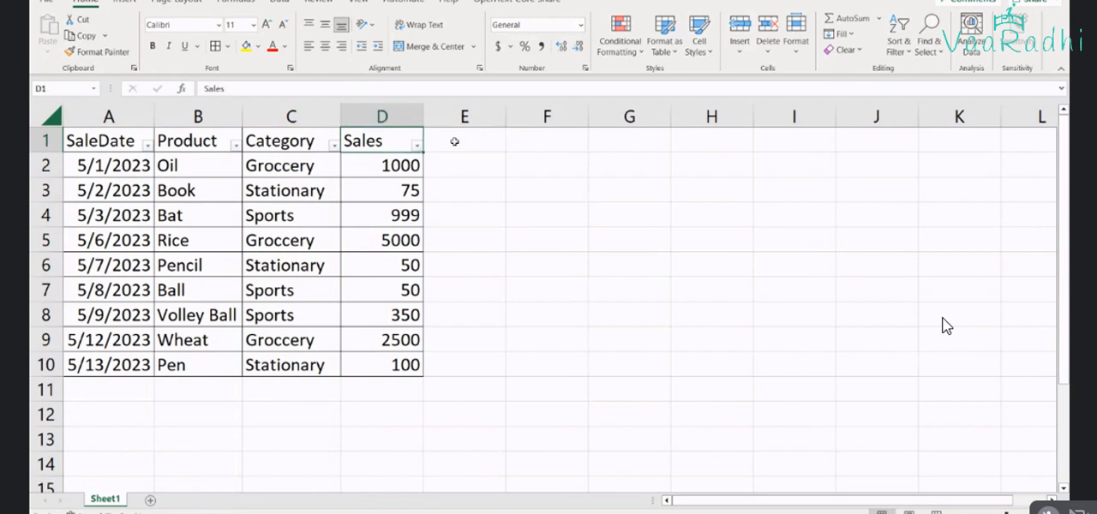
pyautogui.hotkey('alt', 'h')
pyautogui.write('icSub')
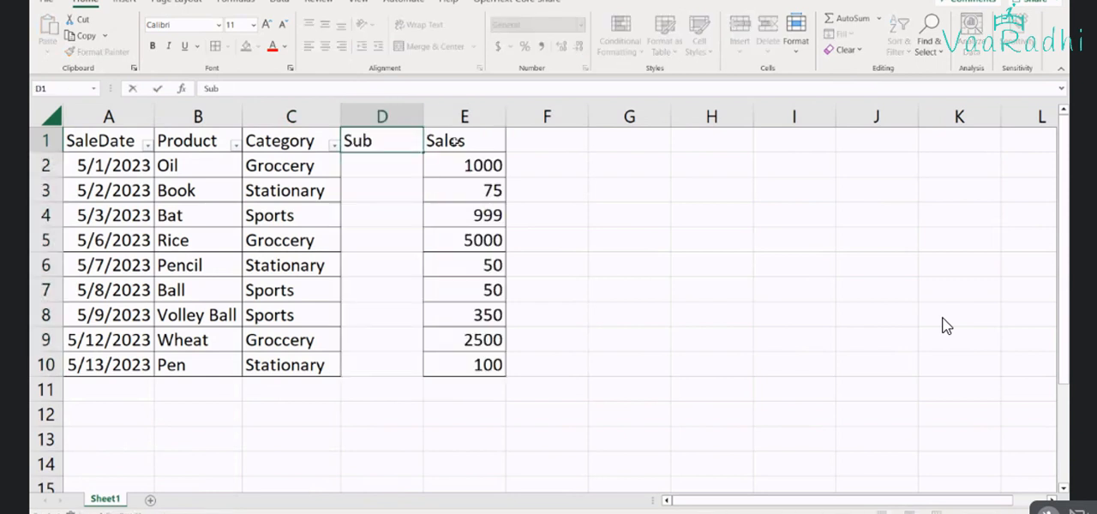
pyautogui.write('Category')
pyautogui.press('Return')
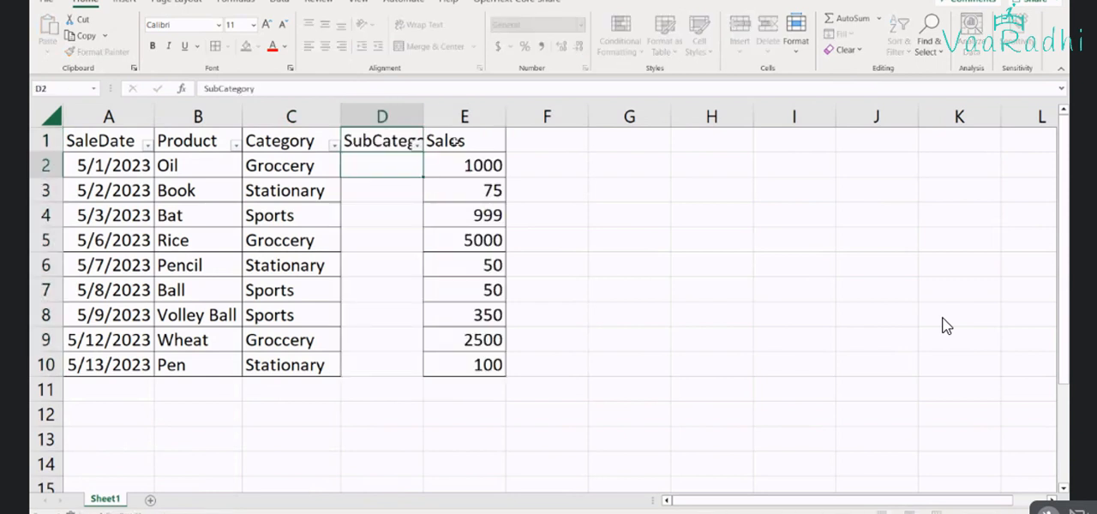
# Enter the subcategory Regular for the Oil row and copy it to the Rice and Wheat rows
pyautogui.write('Regular')
pyautogui.press('Return')
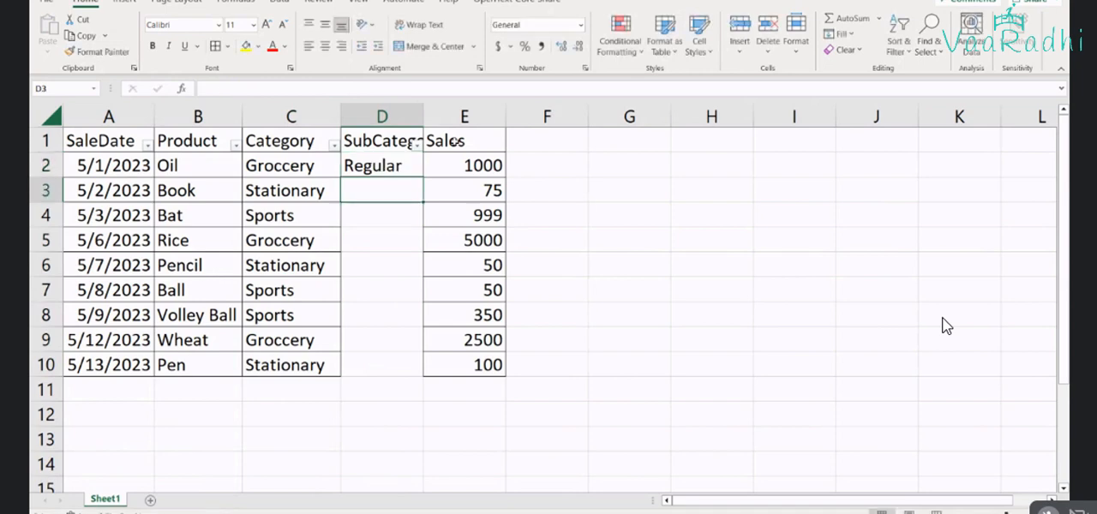
pyautogui.hotkey('ctrl', 'c')
pyautogui.press('Down')
pyautogui.press('Down')
pyautogui.hotkey('ctrl', 'v')
pyautogui.press('Down')
pyautogui.press('Down')
pyautogui.press('Down')
pyautogui.press('Down')
pyautogui.hotkey('ctrl', 'v')
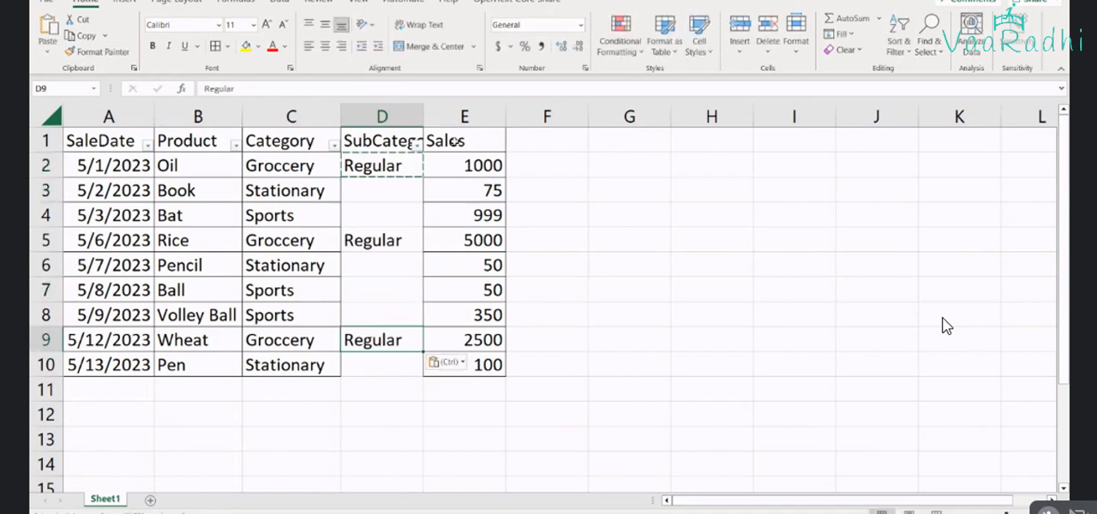
pyautogui.press('Up')
pyautogui.press('Up')
pyautogui.press('Up')
pyautogui.press('Up')
pyautogui.press('Up')
pyautogui.press('Escape')
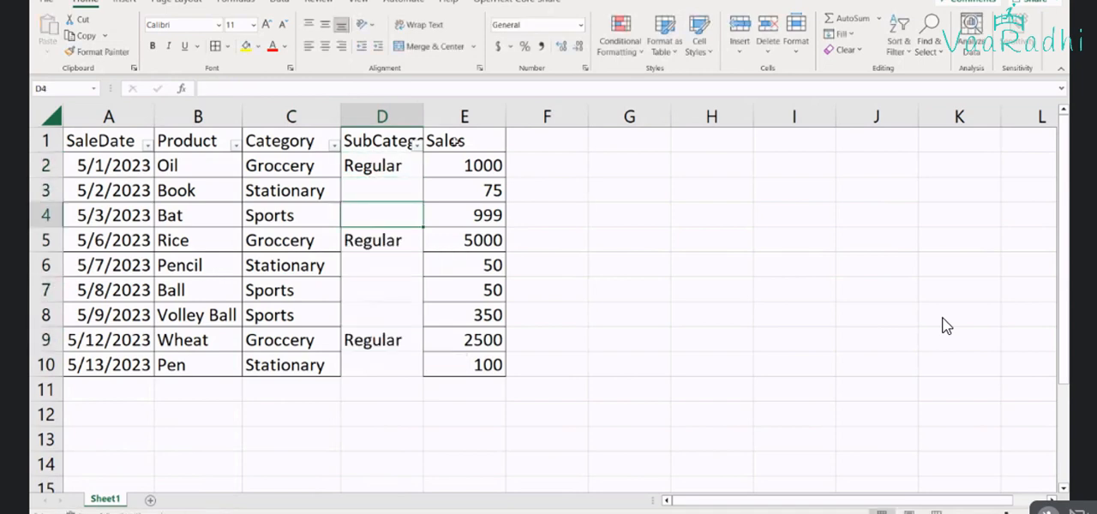
# Enter Medium as the subcategory for the Book row in D3
pyautogui.press('Up')
pyautogui.write('M')
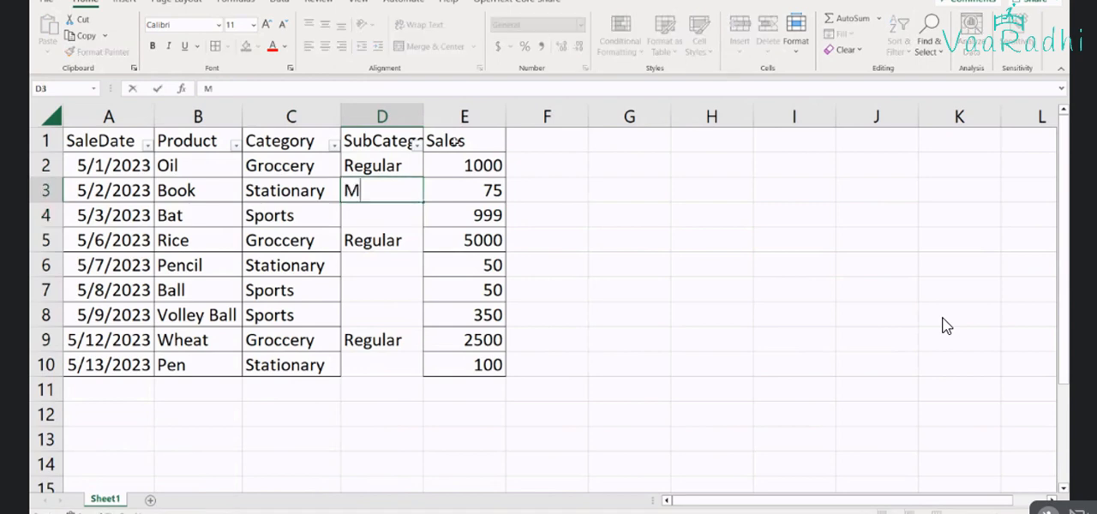
pyautogui.write('edium')
pyautogui.press('Return')
# Copy the Book row's subcategory Medium to the Pencil and Pen rows
pyautogui.press('Up')
pyautogui.hotkey('ctrl', 'c')
pyautogui.press('Down')
pyautogui.press('Down')
pyautogui.press('Down')
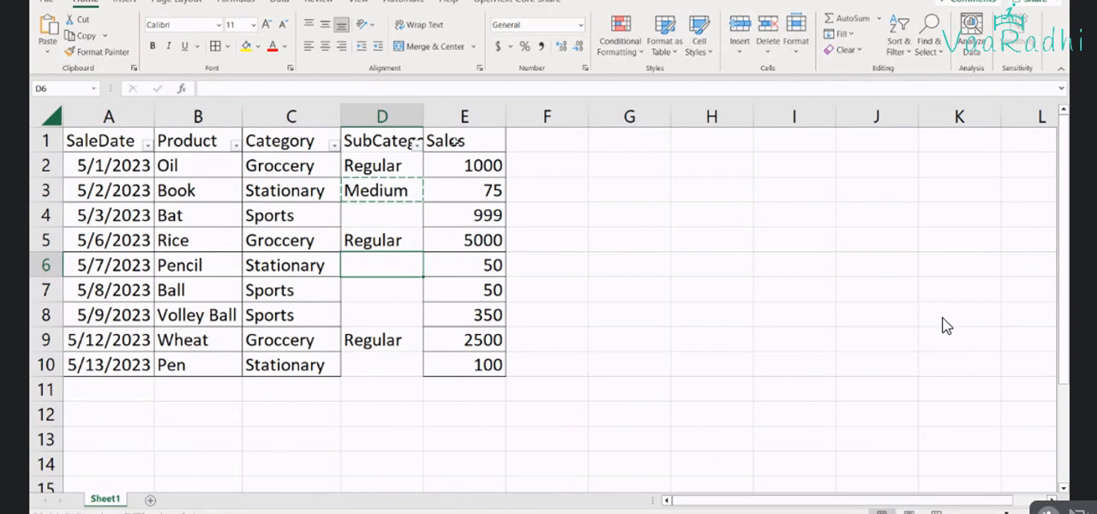
pyautogui.hotkey('ctrl', 'v')
pyautogui.press('Down')
pyautogui.press('Down')
pyautogui.press('Down')
pyautogui.press('Down')
pyautogui.hotkey('ctrl', 'v')
# Enter the subcategory Less for the Volley Ball row and copy it to the Ball and Bat rows
pyautogui.press('Up')
pyautogui.press('Up')
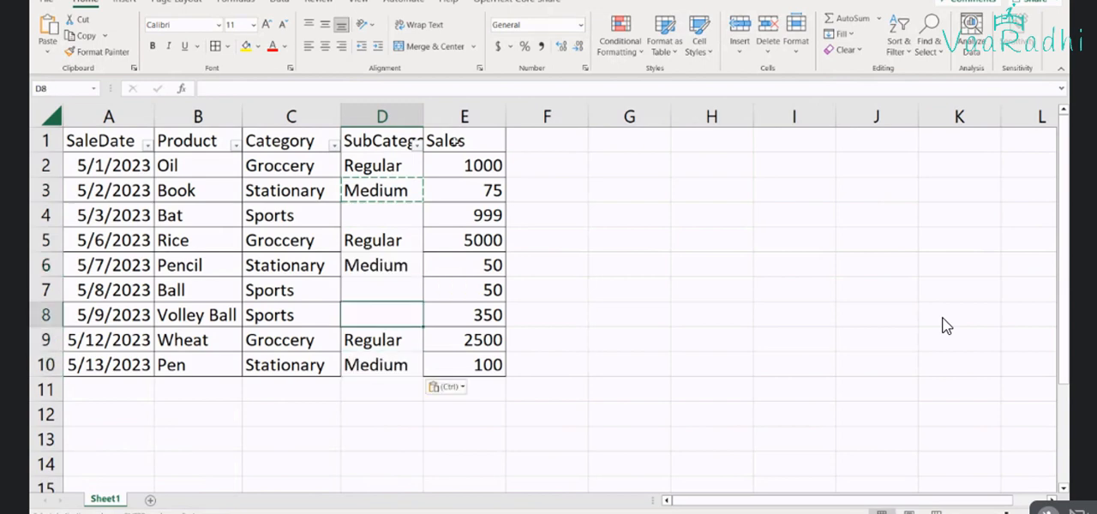
pyautogui.write('Less')
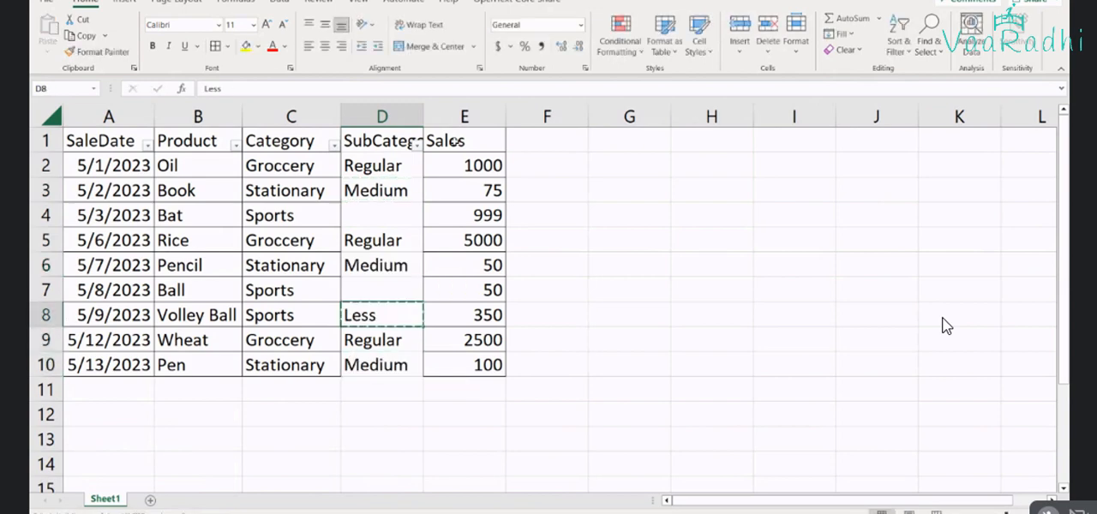
pyautogui.hotkey('ctrl', 'Return')
pyautogui.hotkey('ctrl', 'c')
pyautogui.press('Up')
pyautogui.hotkey('ctrl', 'v')
pyautogui.press('Up')
pyautogui.press('Up')
pyautogui.press('Up')
pyautogui.hotkey('ctrl', 'v')
# Apply all borders to the whole table and auto-fit the SubCategory column width
pyautogui.hotkey('ctrl', 'a')
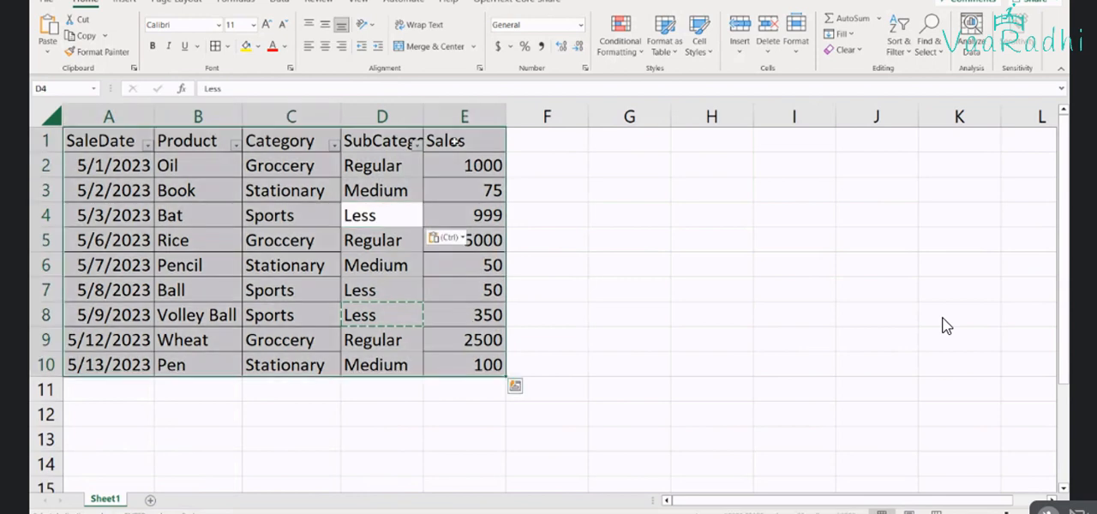
pyautogui.click(336, 283)
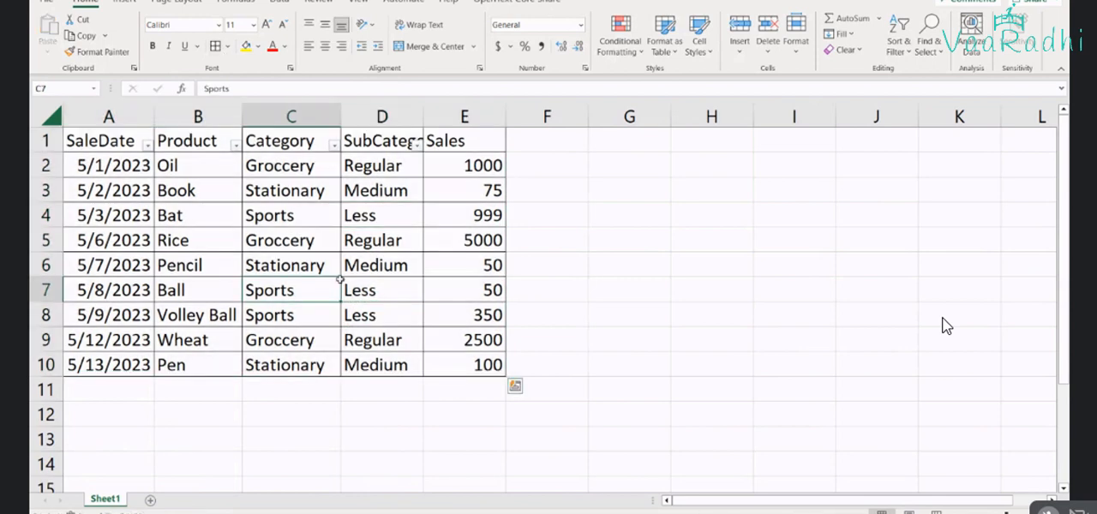
pyautogui.doubleClick(421, 117)
pyautogui.click(349, 165)
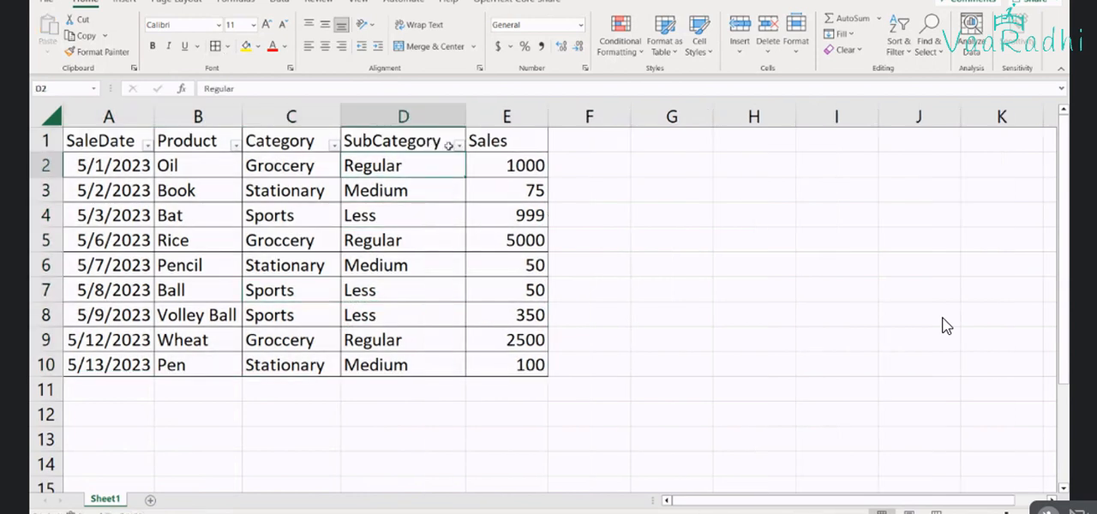
pyautogui.click(383, 189)
pyautogui.click(317, 290)
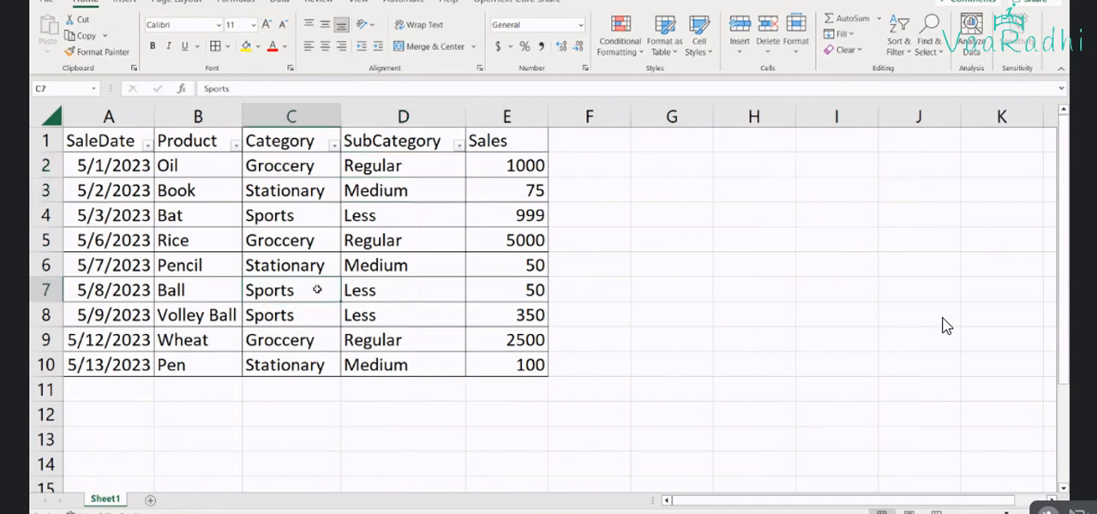
pyautogui.click(296, 221)
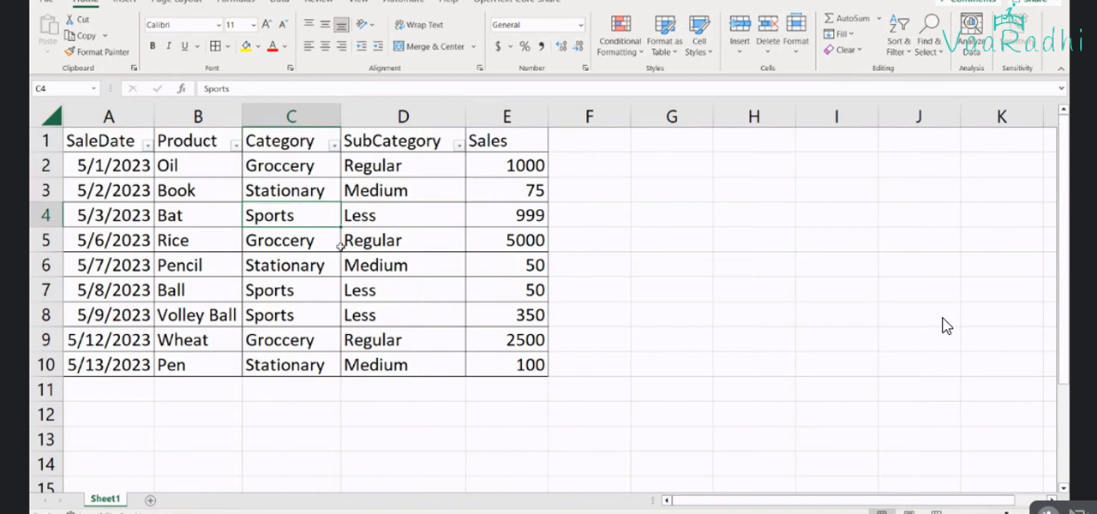
pyautogui.moveTo(372, 293); pyautogui.dragTo(377, 311)
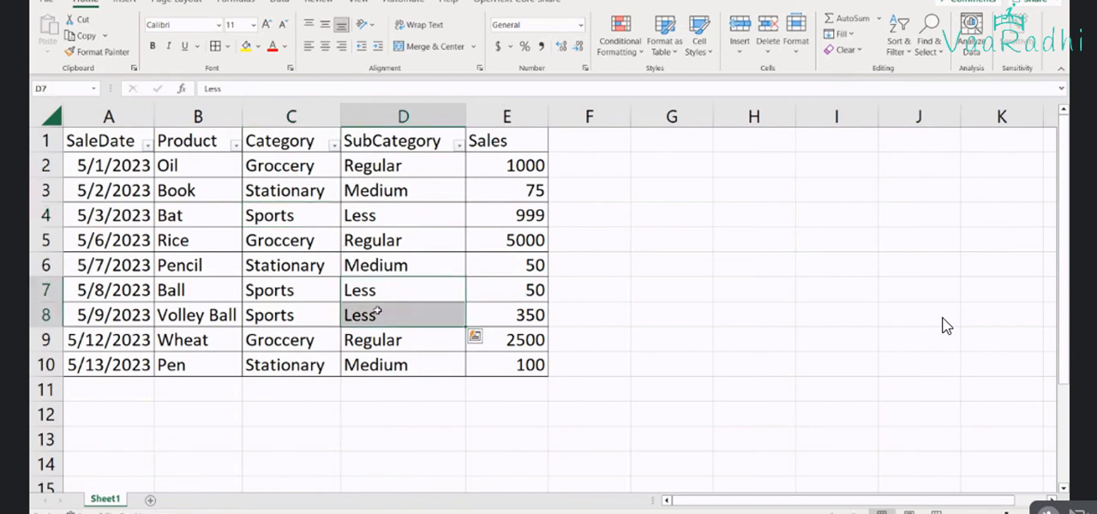
pyautogui.click(472, 340)
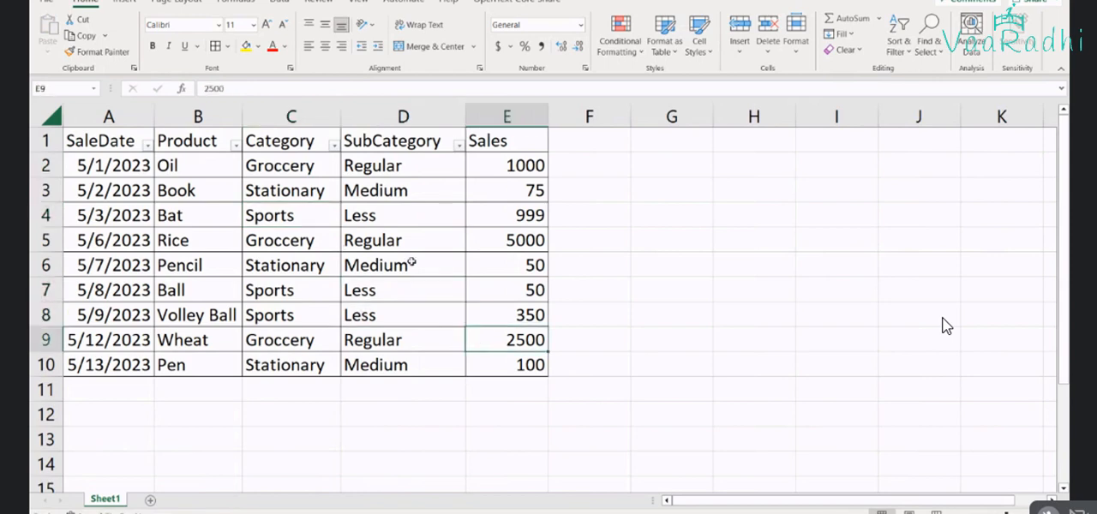
# Save the workbook as DAX - Filter Functions.xlsx in the PowerBI folder
pyautogui.hotkey('ctrl', 's')
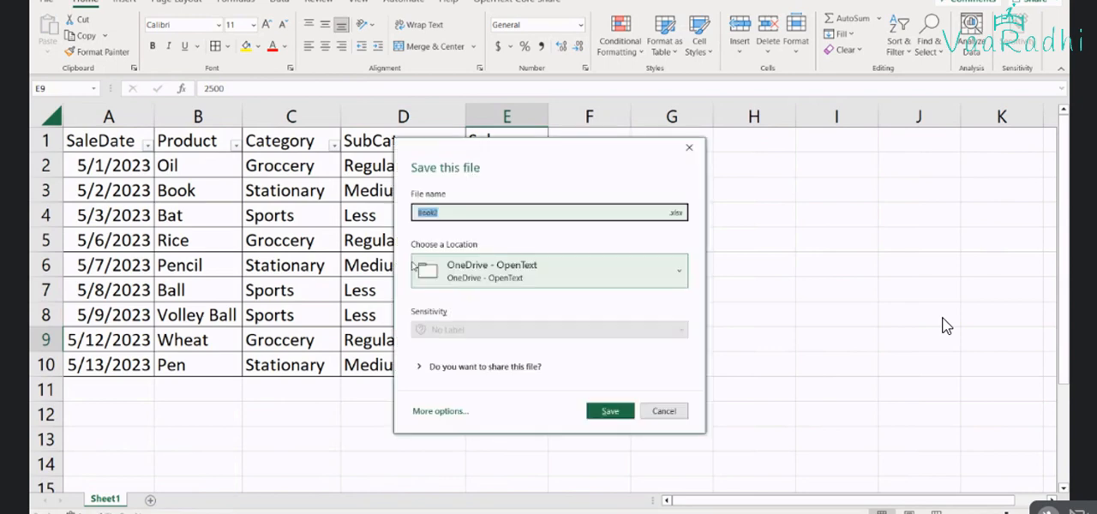
pyautogui.write('DAC')
pyautogui.write(' - Filter Func')
pyautogui.write('tions')
pyautogui.press('BackSpace')
pyautogui.write('ns')
pyautogui.click(442, 411)
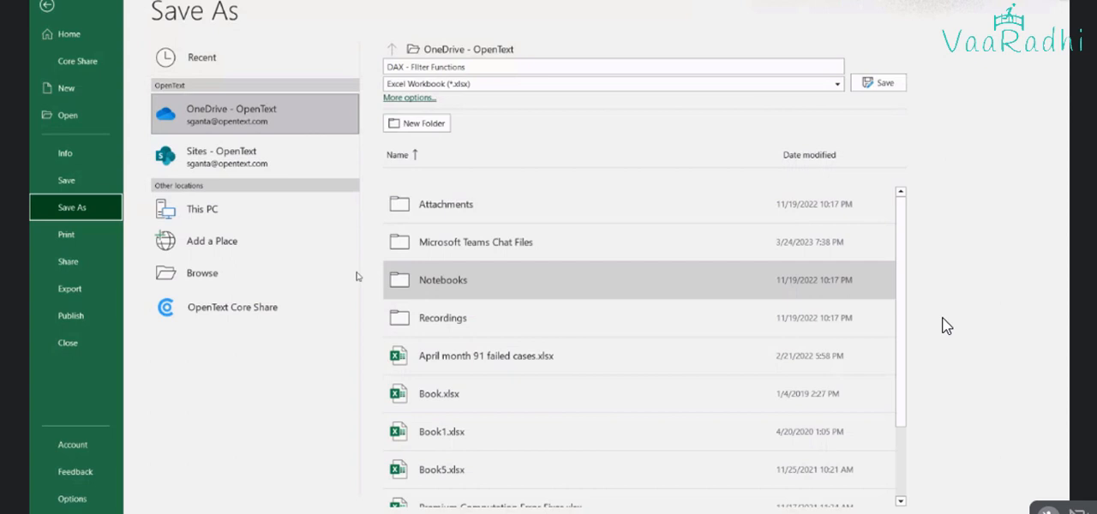
pyautogui.click(239, 282)
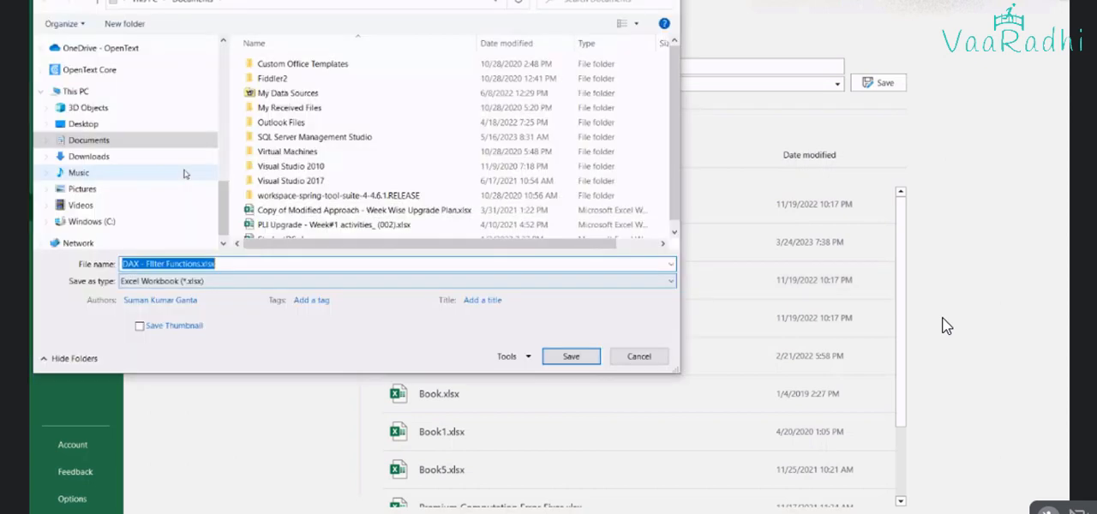
pyautogui.scroll(2, 103, 58)
pyautogui.click(103, 59)
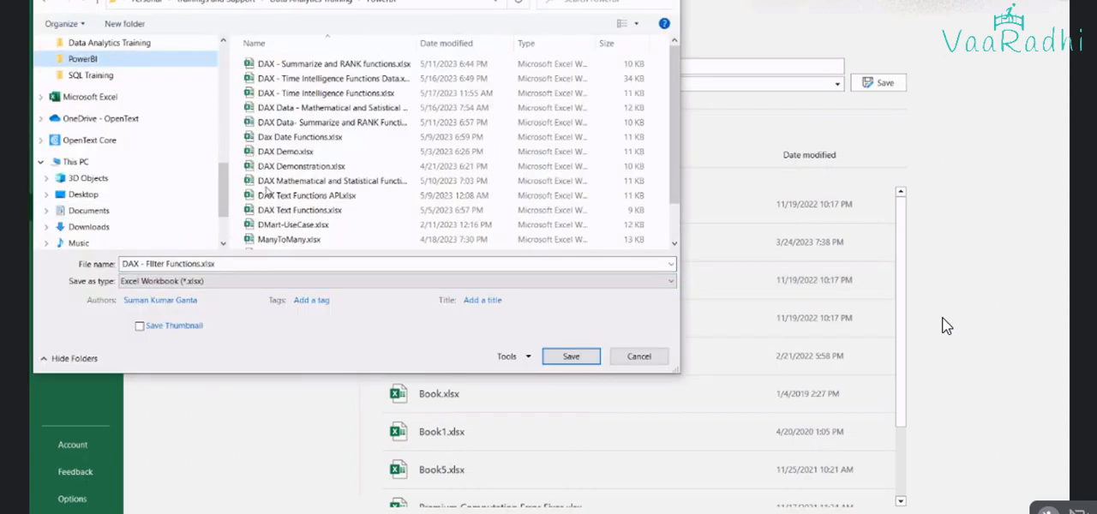
pyautogui.click(571, 357)
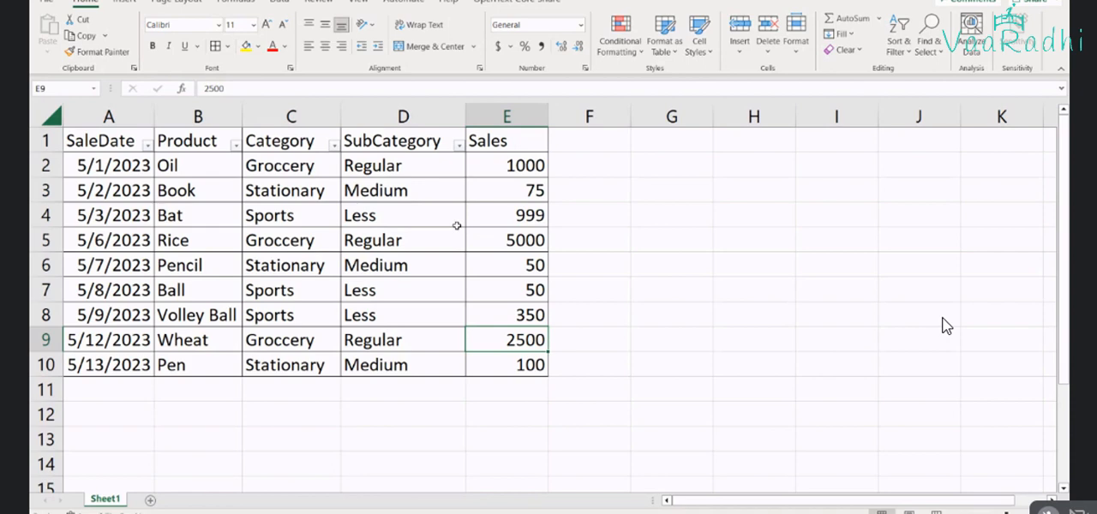
pyautogui.click(282, 165)
pyautogui.hotkey('ctrl', 'c')
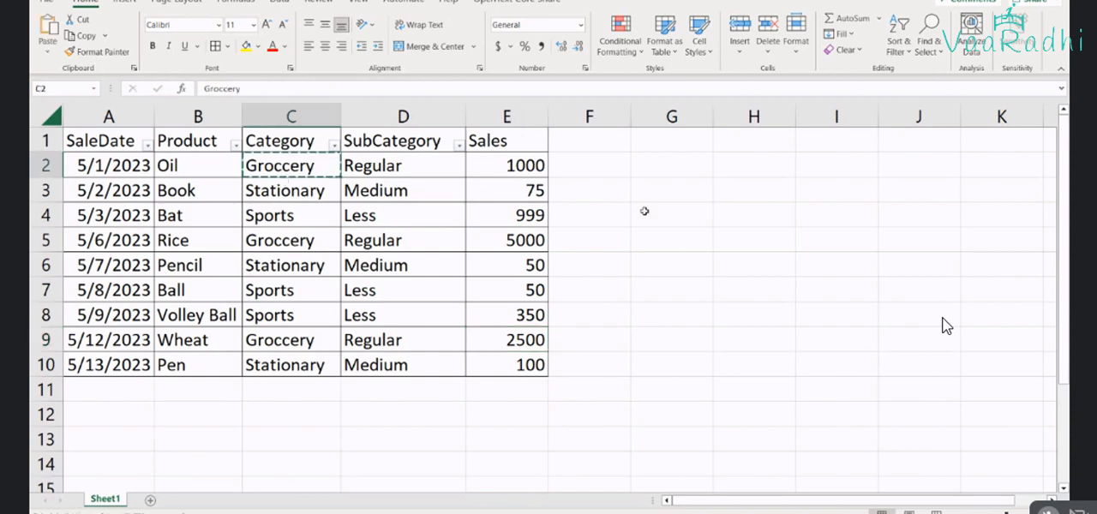
pyautogui.click(645, 211)
pyautogui.keyDown('shift'); pyautogui.click(478, 165); pyautogui.keyUp('shift')
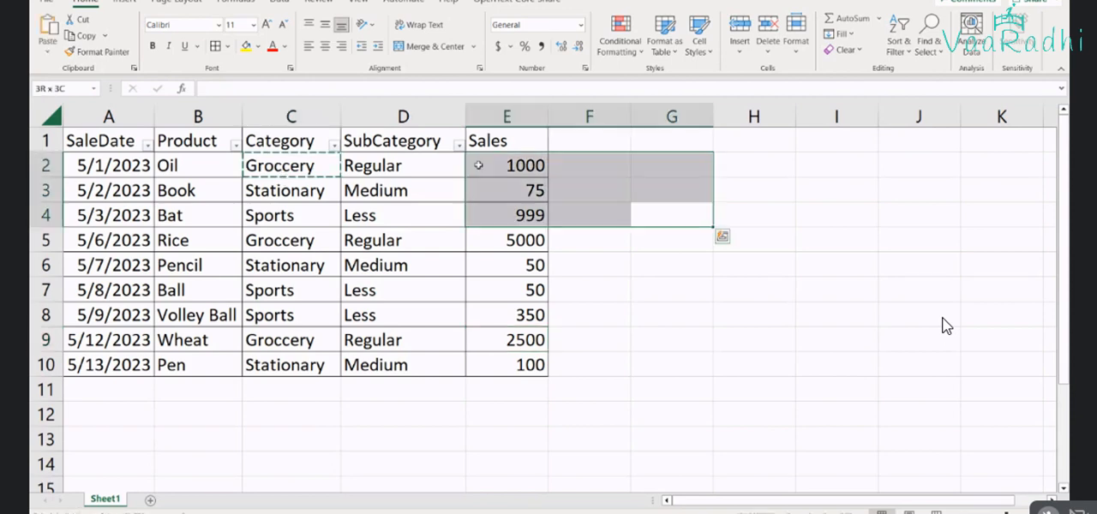
# Copy the Category, SubCategory and Sales cells of the Oil row to G2 and of the Rice row to G3
pyautogui.moveTo(295, 166); pyautogui.dragTo(496, 167)
pyautogui.hotkey('ctrl', 'c')
pyautogui.click(672, 165)
pyautogui.hotkey('ctrl', 'v')
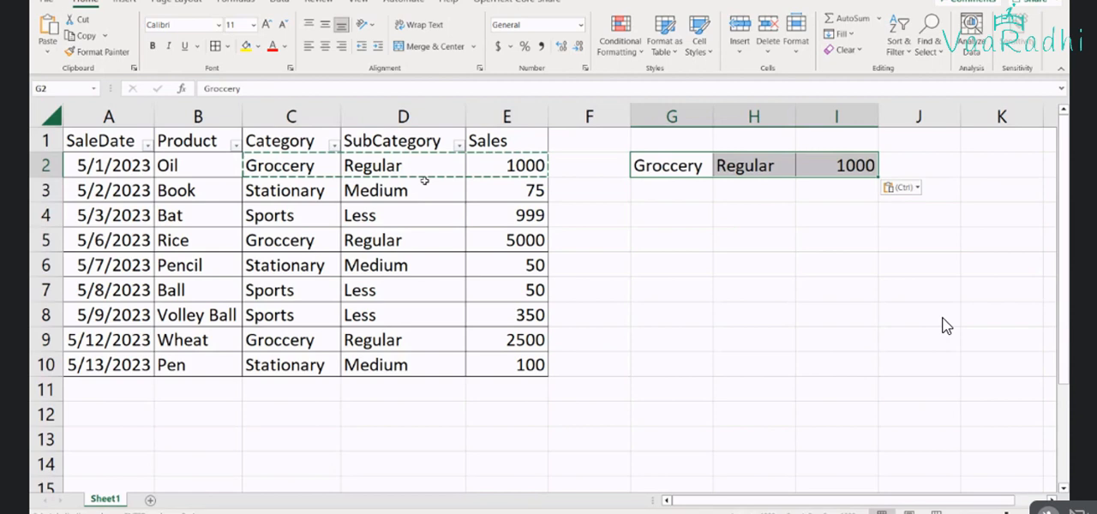
pyautogui.moveTo(283, 240); pyautogui.dragTo(497, 241)
pyautogui.hotkey('ctrl', 'c')
pyautogui.click(746, 190)
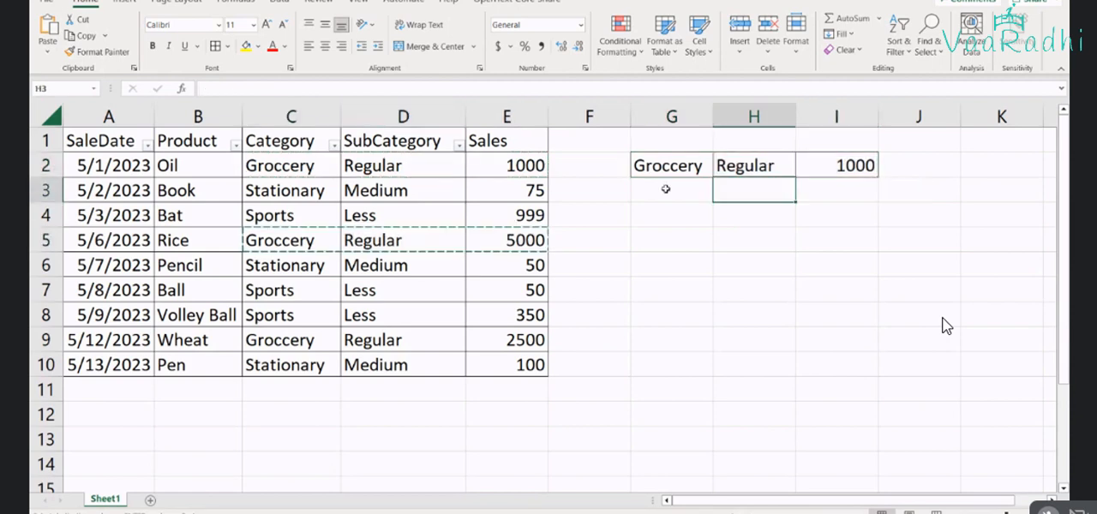
pyautogui.click(665, 188)
pyautogui.hotkey('ctrl', 'v')
# Copy the Wheat row's Category, SubCategory and Sales cells to G4 and select the three copied Groccery sales values in I2:I4
pyautogui.click(287, 343)
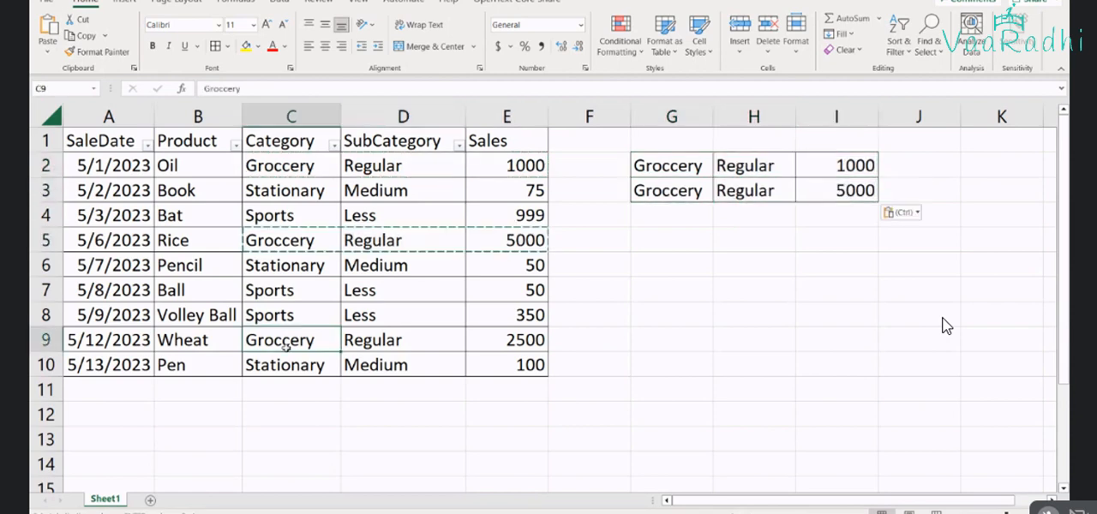
pyautogui.moveTo(287, 343); pyautogui.dragTo(514, 341)
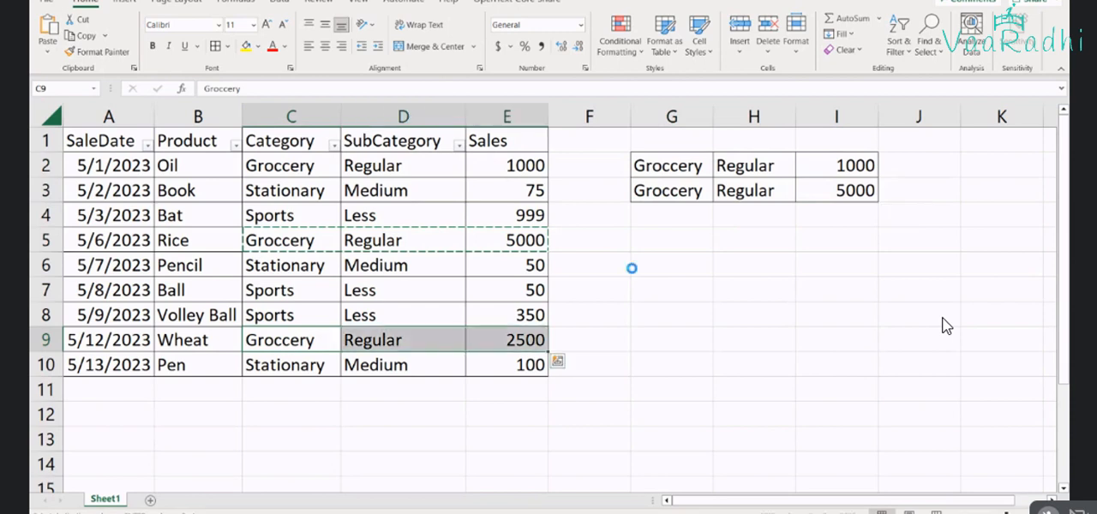
pyautogui.hotkey('ctrl', 'c')
pyautogui.click(666, 215)
pyautogui.hotkey('ctrl', 'v')
pyautogui.click(665, 215)
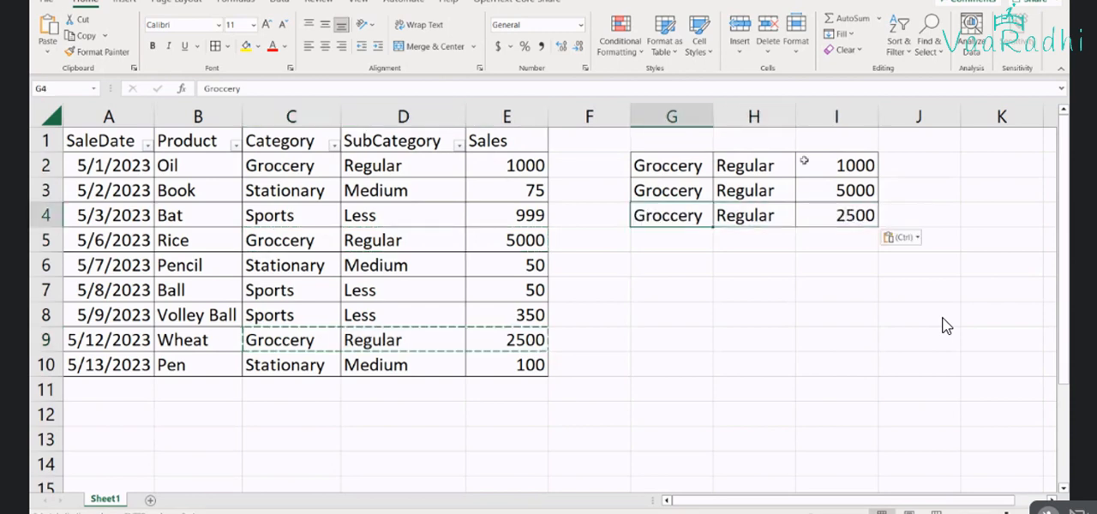
pyautogui.moveTo(805, 160); pyautogui.dragTo(823, 229)
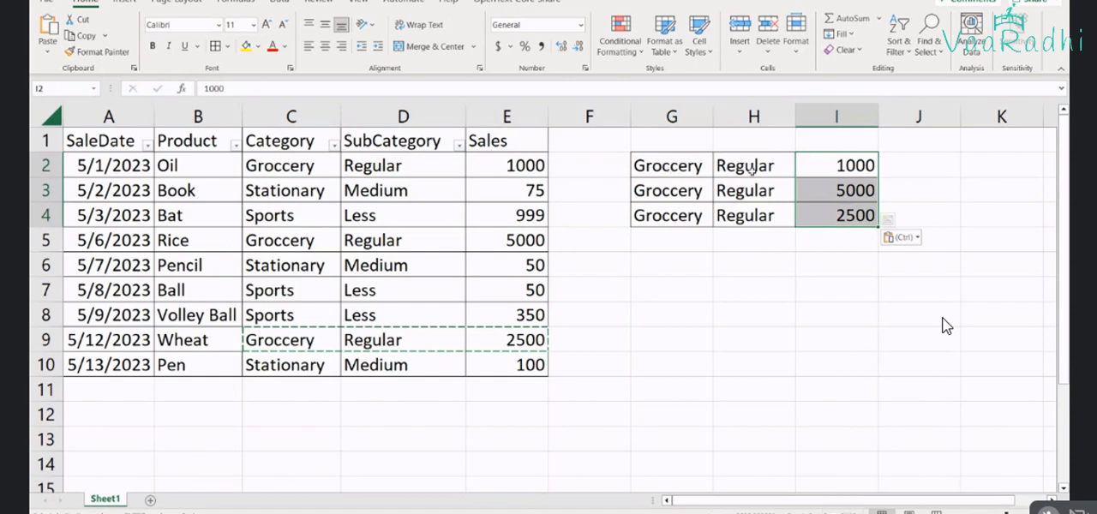
# Copy the Category, SubCategory and Sales cells of the Book row to G6 and of the Pencil row to G7
pyautogui.moveTo(287, 190); pyautogui.dragTo(501, 194)
pyautogui.hotkey('ctrl', 'c')
pyautogui.click(660, 265)
pyautogui.hotkey('ctrl', 'v')
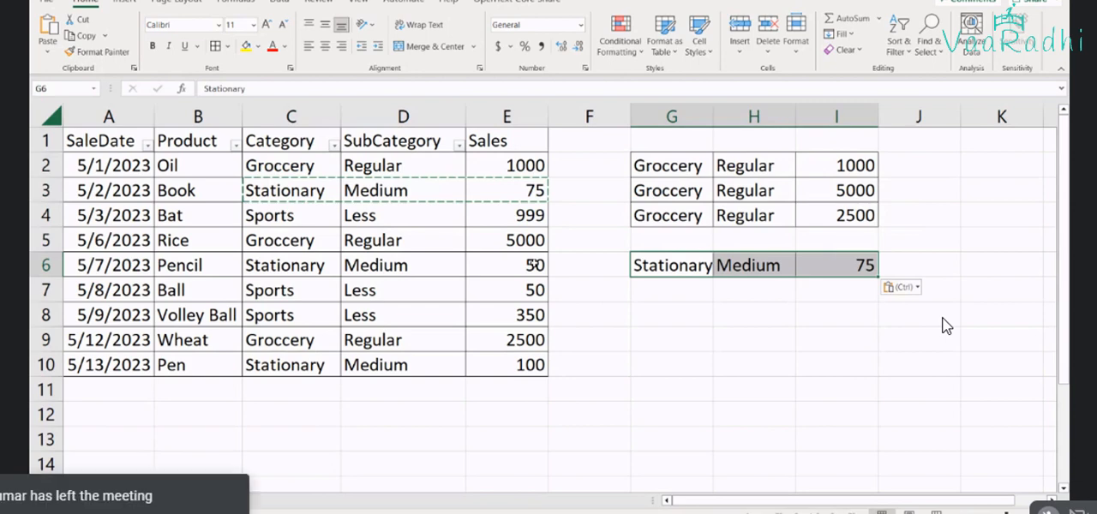
pyautogui.moveTo(296, 267); pyautogui.dragTo(499, 269)
pyautogui.hotkey('ctrl', 'c')
pyautogui.click(699, 293)
pyautogui.hotkey('ctrl', 'v')
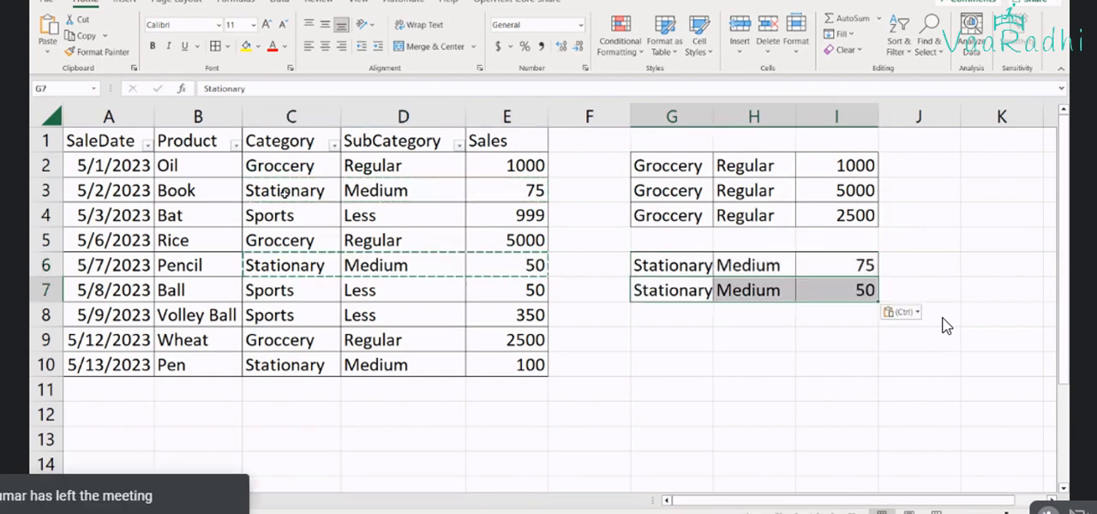
# Copy the Pen row's Category, SubCategory and Sales cells to G8 and select the three copied Stationary sales values in I6:I8
pyautogui.moveTo(288, 360); pyautogui.dragTo(488, 365)
pyautogui.hotkey('ctrl', 'c')
pyautogui.click(652, 307)
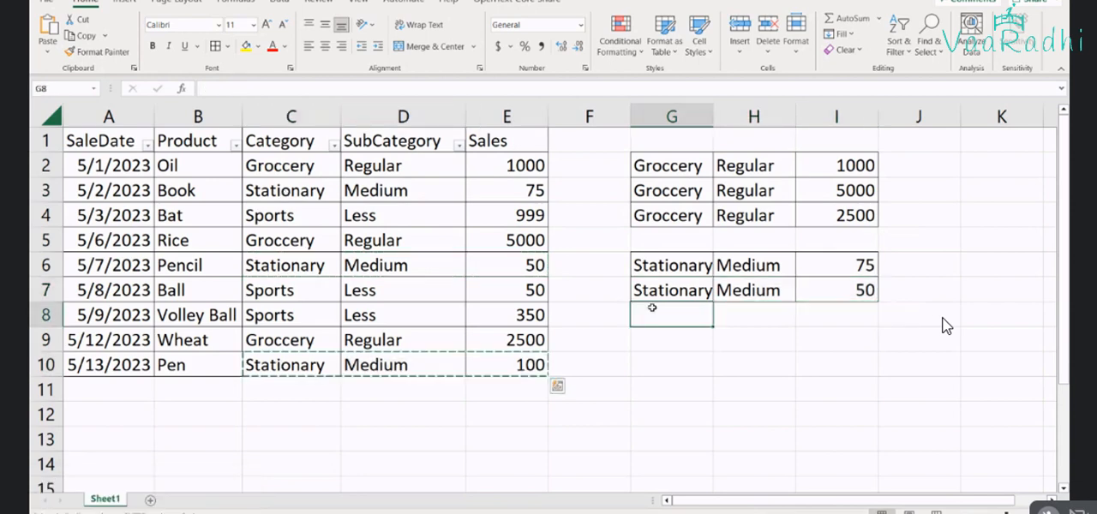
pyautogui.hotkey('ctrl', 'v')
pyautogui.moveTo(849, 266); pyautogui.dragTo(863, 319)
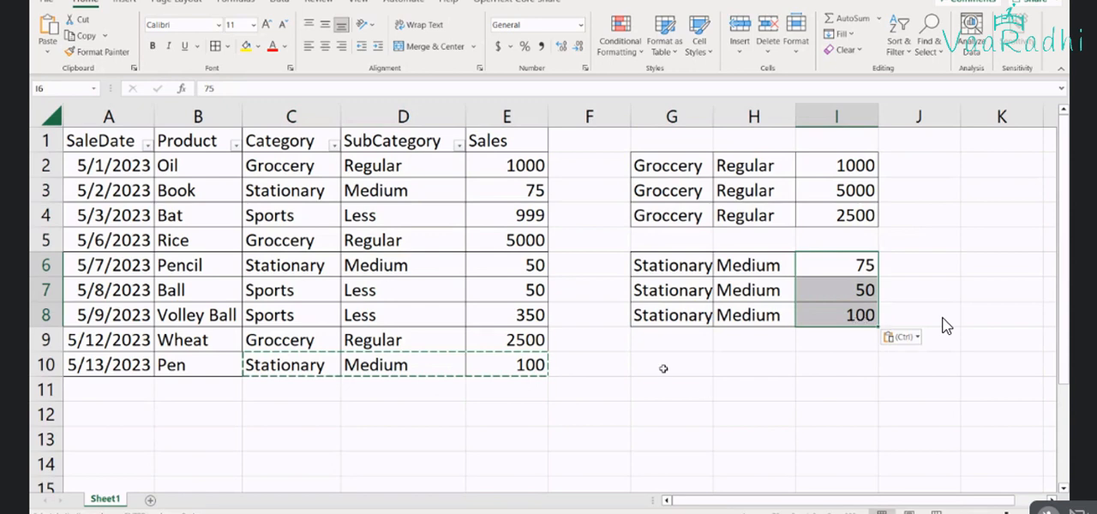
# Copy the Category, SubCategory and Sales cells of the Bat, Ball and Volley Ball rows to G10:I12 and select their sales values
pyautogui.moveTo(257, 215); pyautogui.dragTo(506, 215)
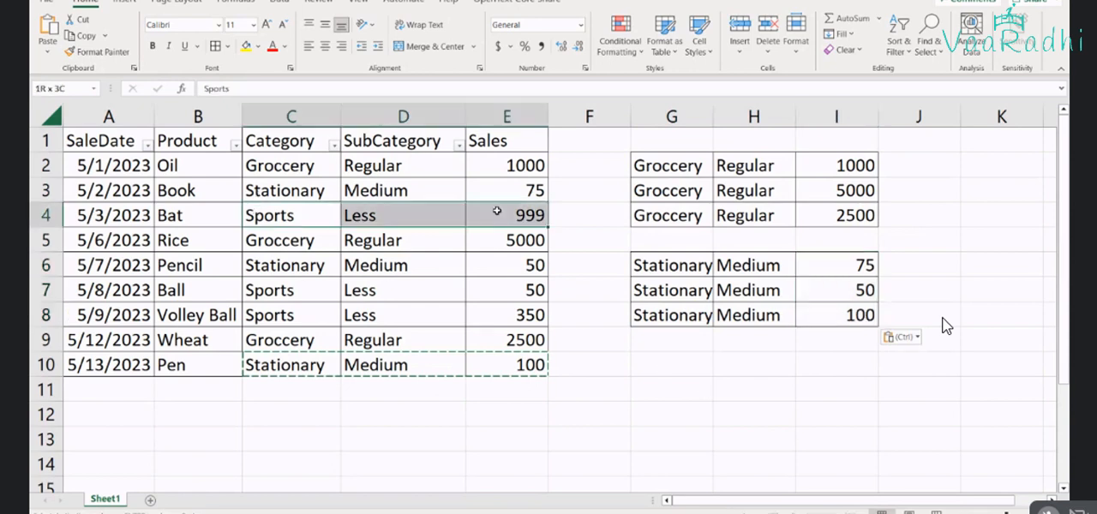
pyautogui.hotkey('ctrl', 'c')
pyautogui.click(667, 364)
pyautogui.hotkey('ctrl', 'v')
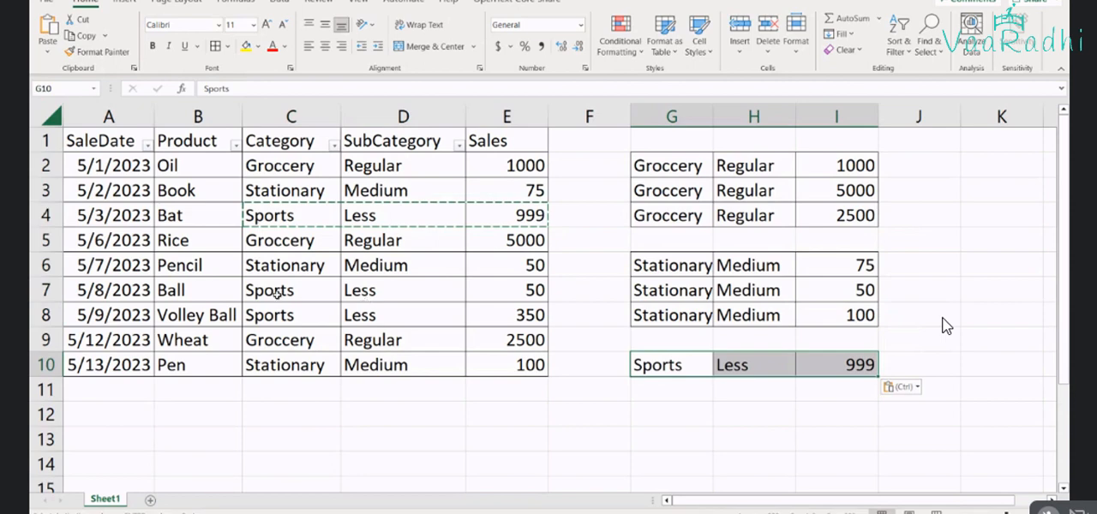
pyautogui.moveTo(276, 292); pyautogui.dragTo(517, 316)
pyautogui.hotkey('ctrl', 'c')
pyautogui.click(645, 389)
pyautogui.hotkey('ctrl', 'v')
pyautogui.moveTo(813, 363); pyautogui.dragTo(854, 415)
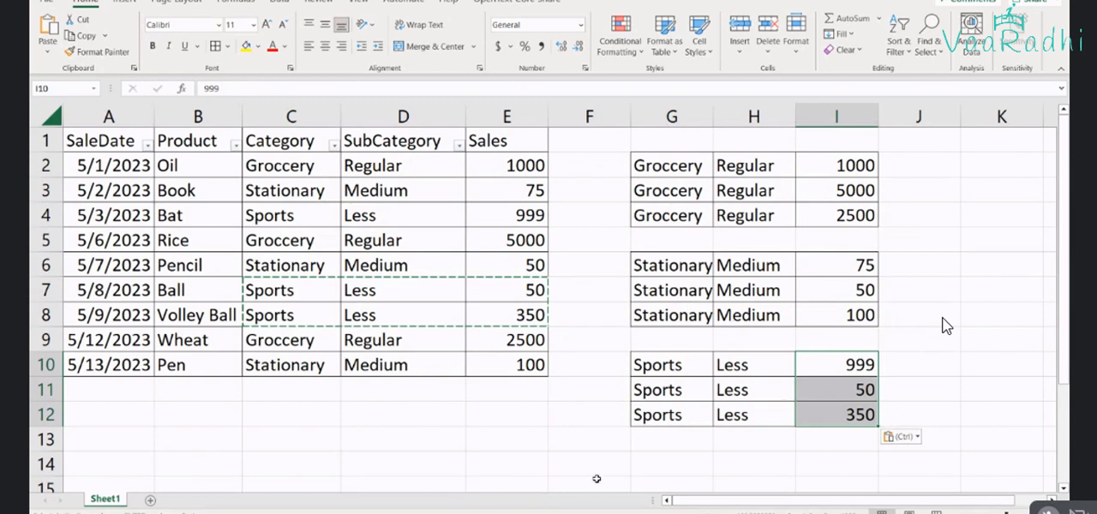
# Enter the label Sports in B12 and its sales total 1399 in C12
pyautogui.click(212, 415)
pyautogui.write('SP')
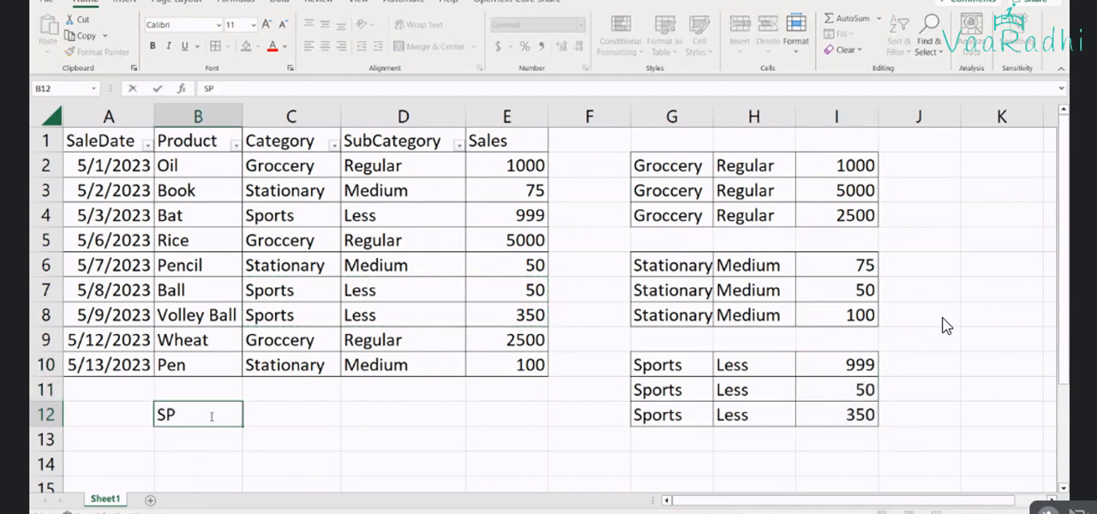
pyautogui.write('orts')
pyautogui.press('Tab')
pyautogui.write('1399')
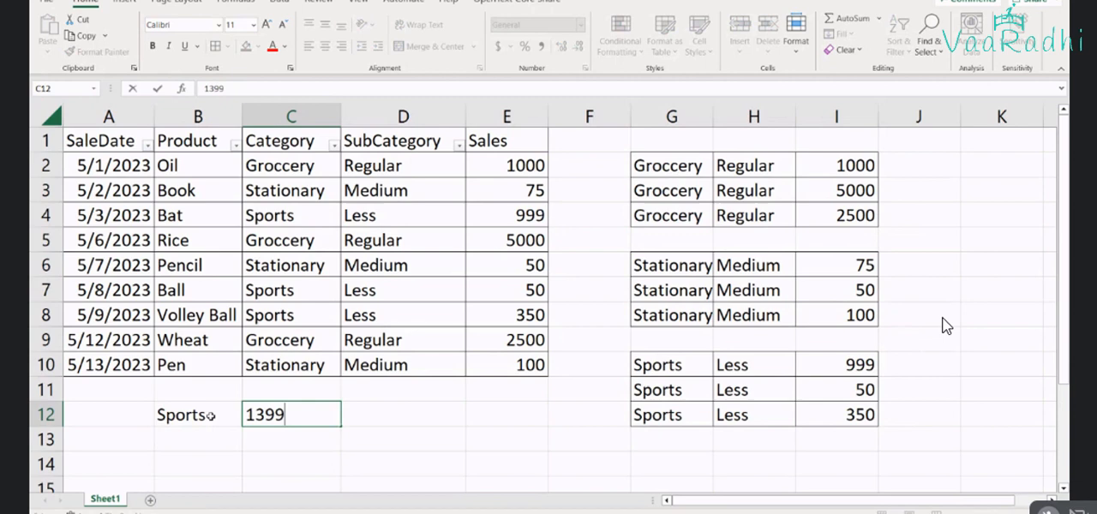
pyautogui.press('Return')
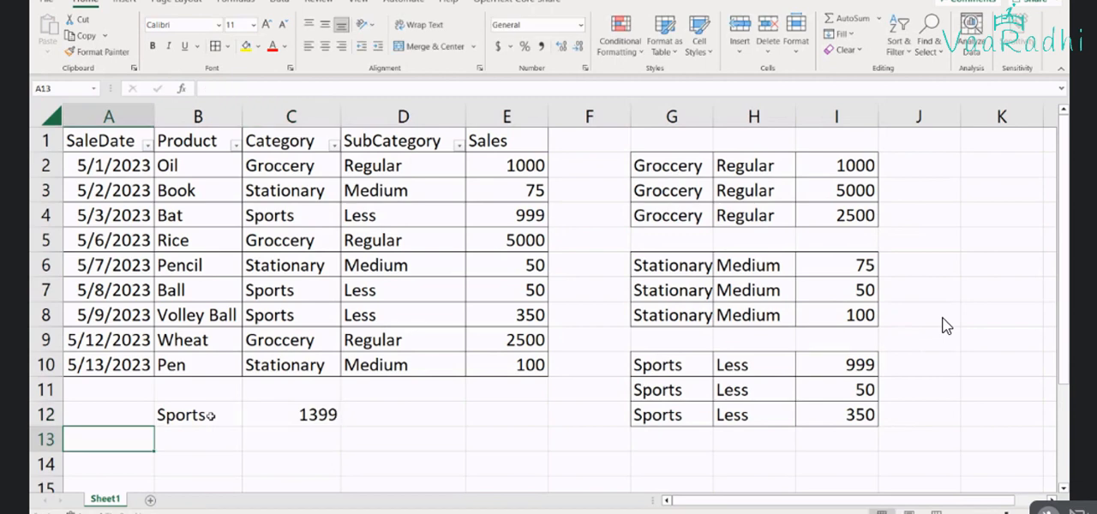
# Enter the label Stationary in B13 and its sales total 225 in C13
pyautogui.press('Tab')
pyautogui.write('St')
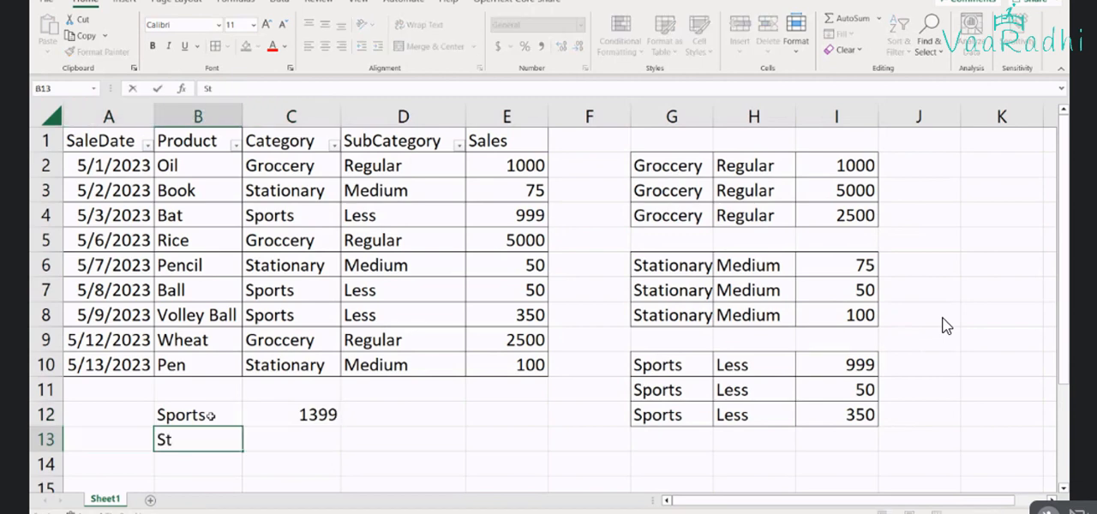
pyautogui.write('ationary')
pyautogui.press('Tab')
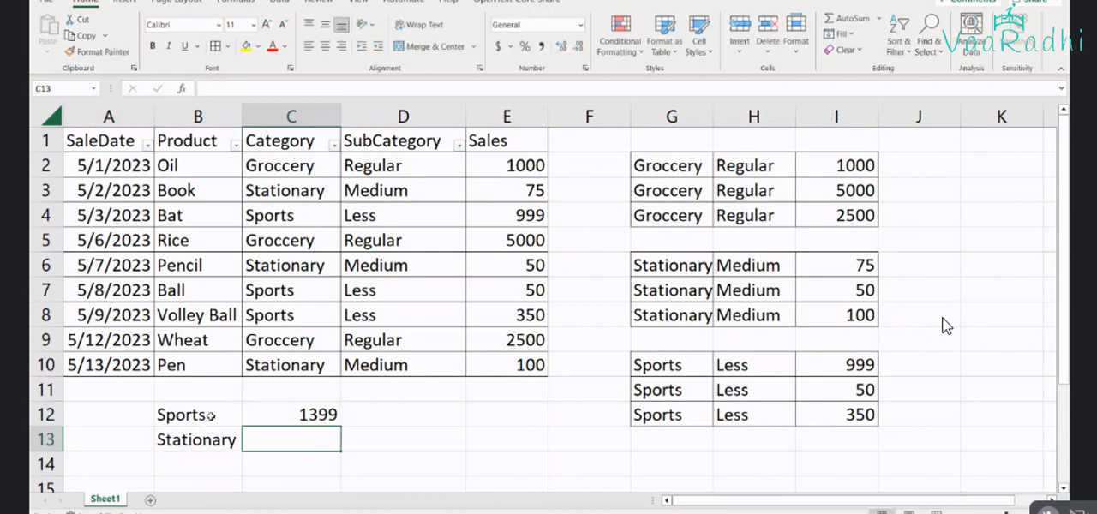
pyautogui.write('225')
pyautogui.press('Return')
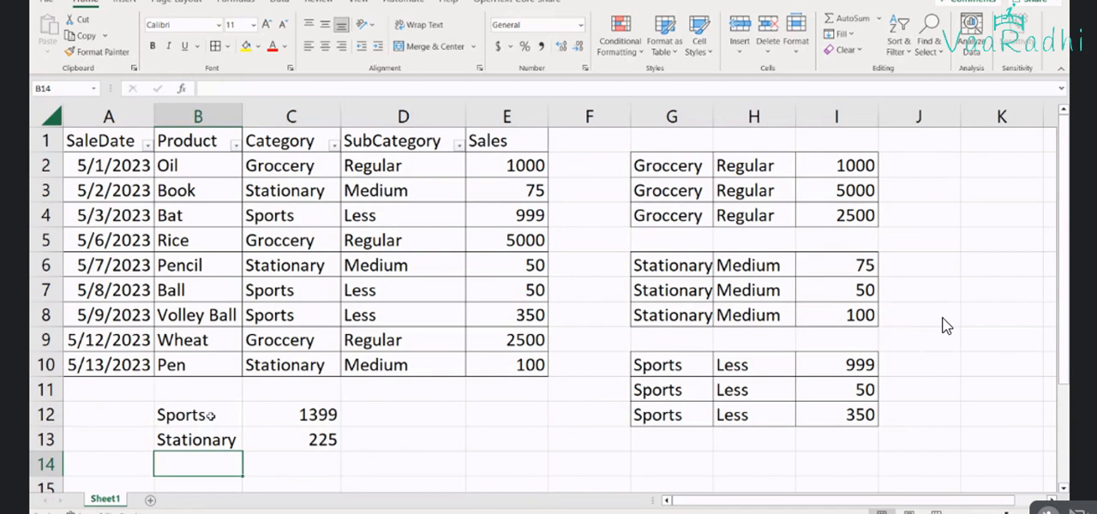
# Enter the label Groccery in B14 and its sales total 8500 in C14
pyautogui.write('groc')
pyautogui.press('BackSpace')
pyautogui.press('BackSpace')
pyautogui.press('BackSpace')
pyautogui.press('BackSpace')
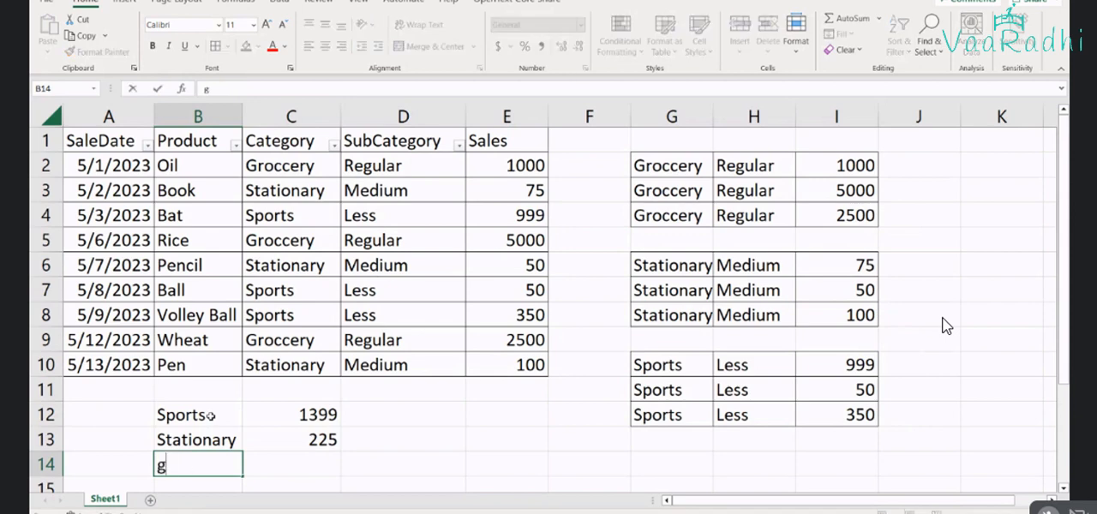
pyautogui.write('Groce')
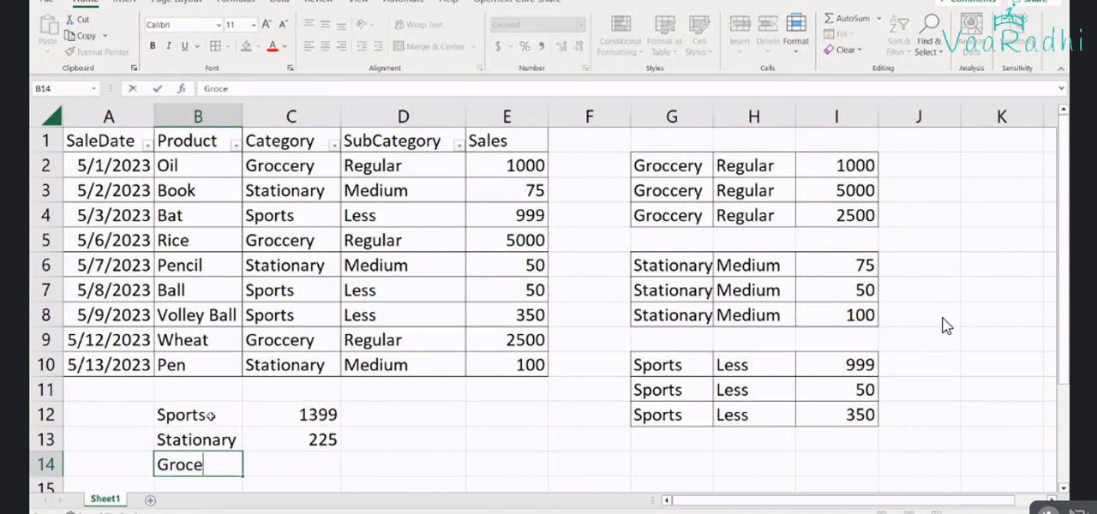
pyautogui.press('BackSpace')
pyautogui.write('cery')
pyautogui.press('Tab')
pyautogui.write('85')
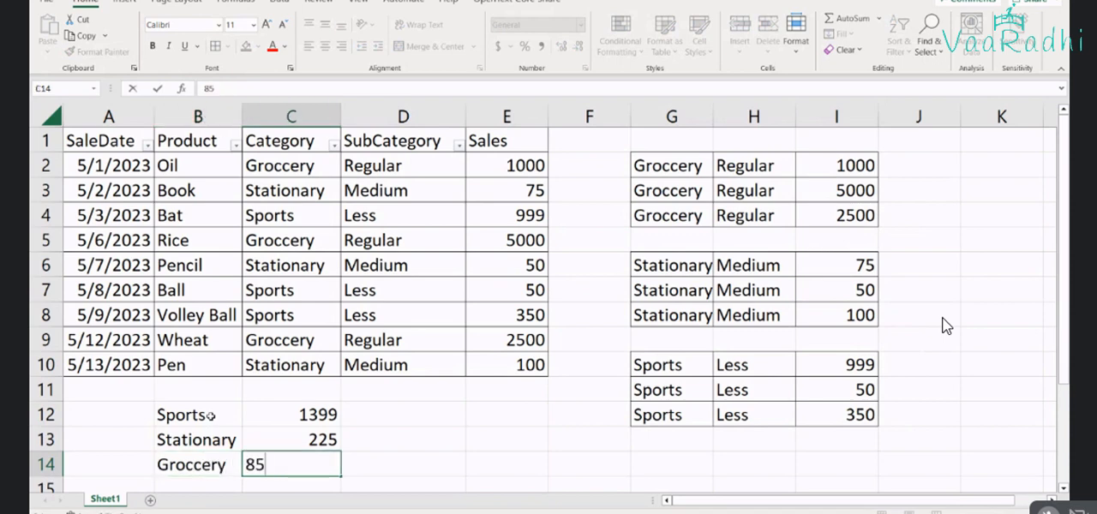
pyautogui.write('00')
pyautogui.press('Return')
# Examine the category totals in B12:C14 alongside the Category and SubCategory columns of the sales table
pyautogui.moveTo(209, 415); pyautogui.dragTo(321, 440)
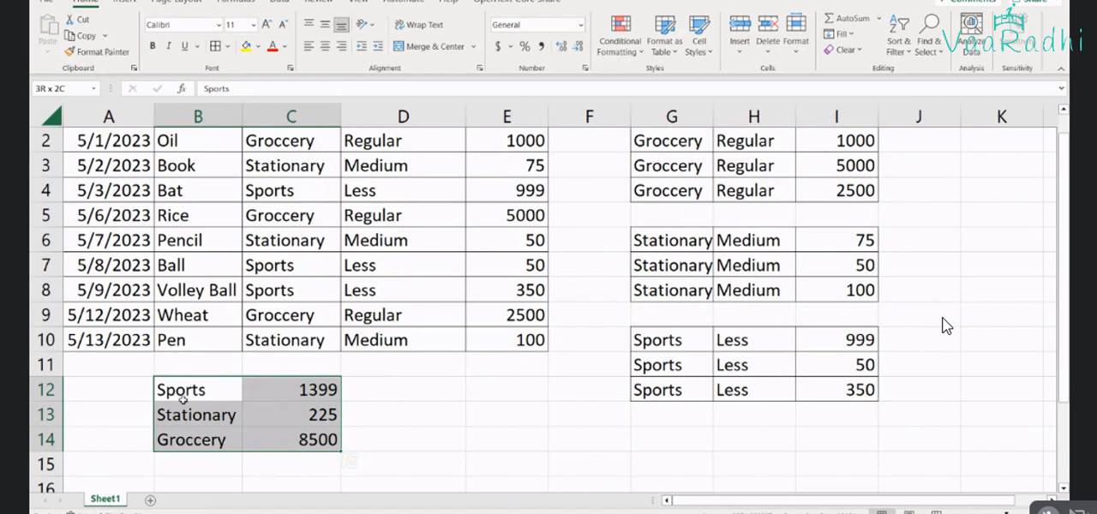
pyautogui.scroll(1, 182, 400)
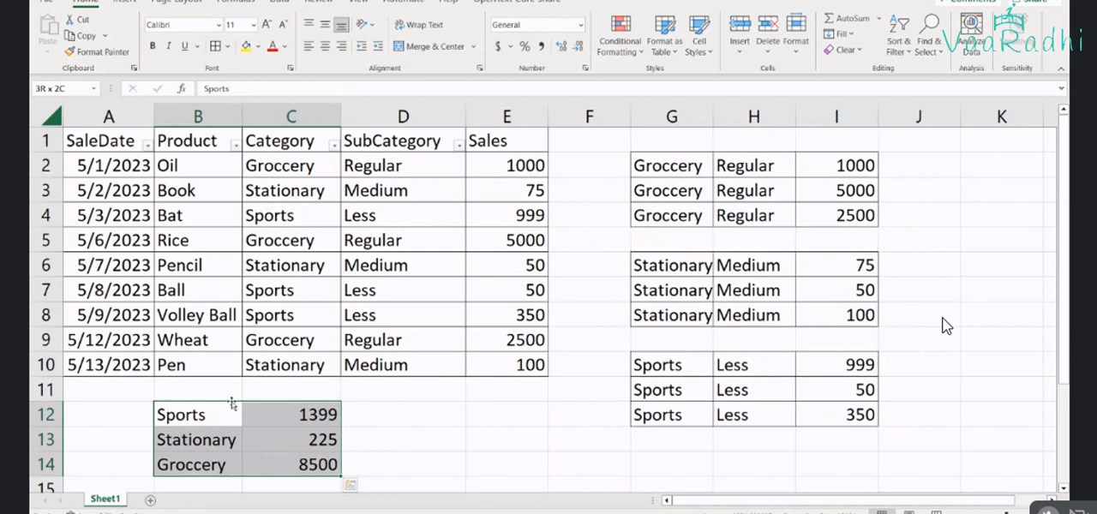
pyautogui.click(257, 416)
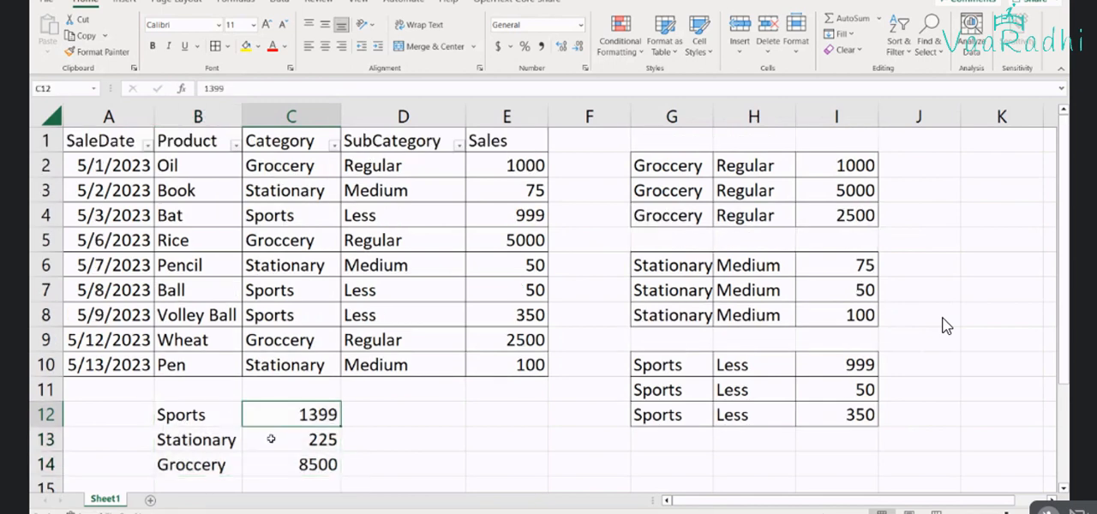
pyautogui.press('Left')
pyautogui.press('Left')
pyautogui.press('Up')
pyautogui.press('Up')
pyautogui.press('Up')
pyautogui.press('Up')
pyautogui.press('Up')
pyautogui.press('Up')
pyautogui.press('Up')
pyautogui.press('Up')
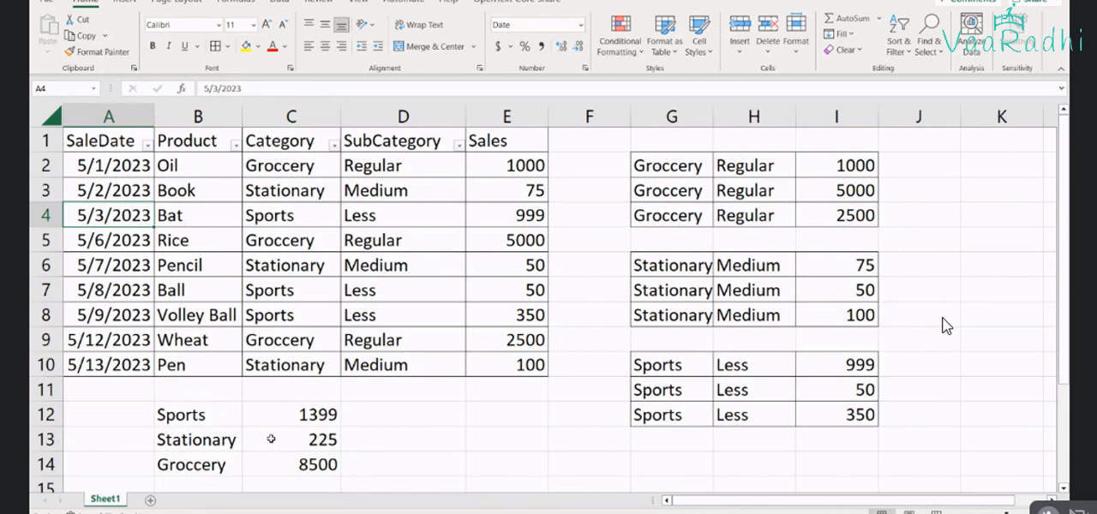
pyautogui.press('Up')
pyautogui.press('Right')
pyautogui.press('Right')
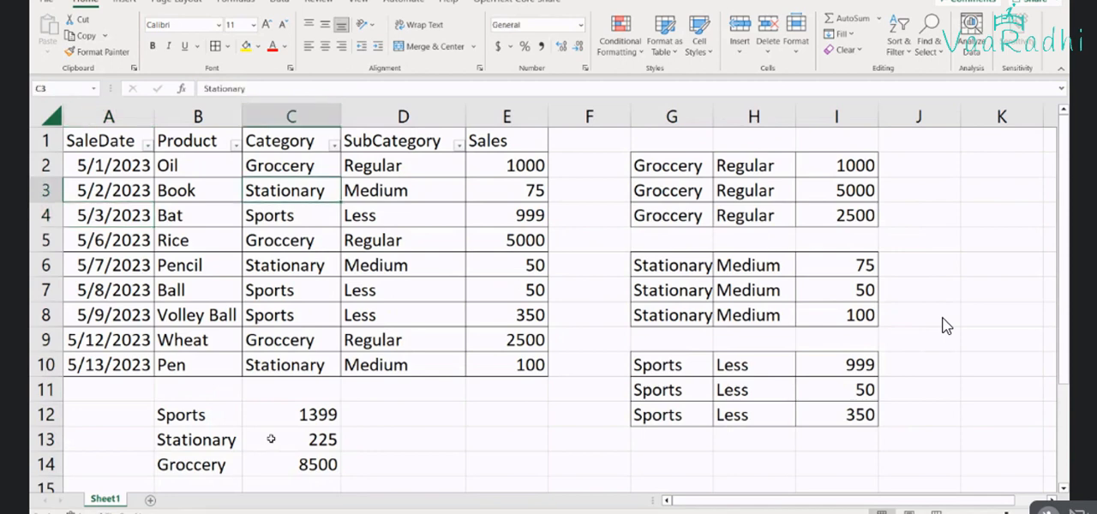
pyautogui.press('Up')
pyautogui.press('Right')
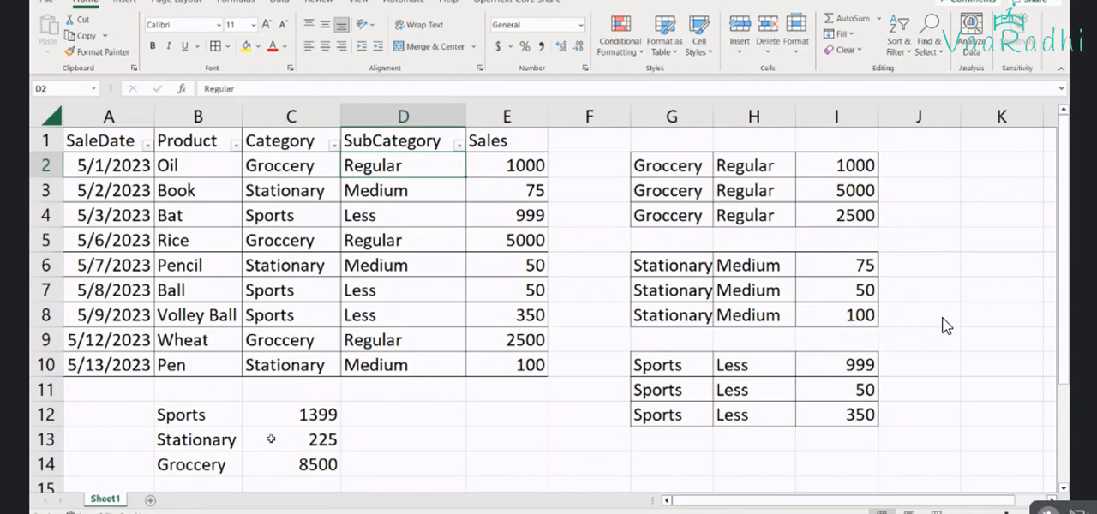
# Change the SubCategory of the Ball row in D7 to Medium
pyautogui.press('Down')
pyautogui.press('Down')
pyautogui.press('Down')
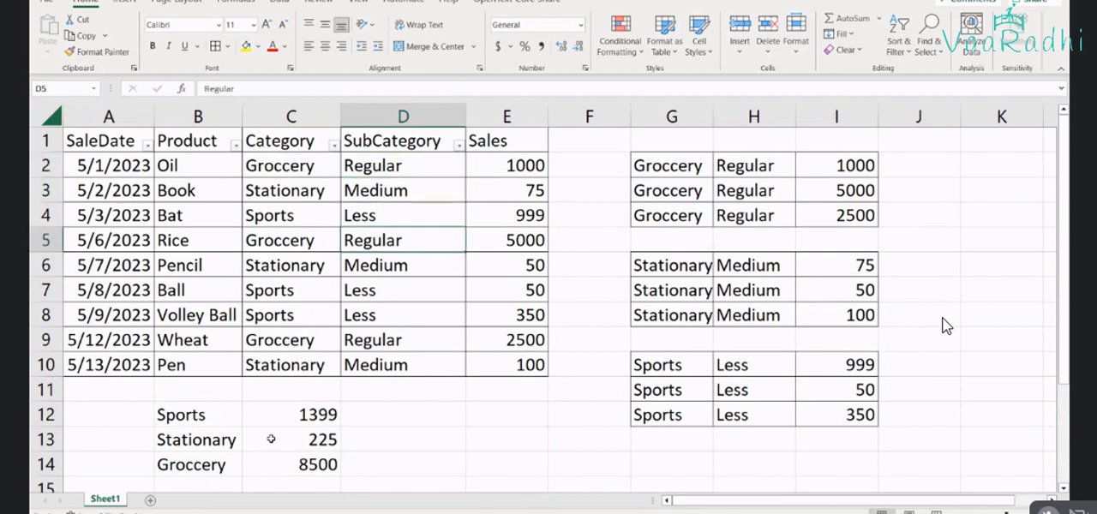
pyautogui.press('Down')
pyautogui.press('Down')
pyautogui.press('Down')
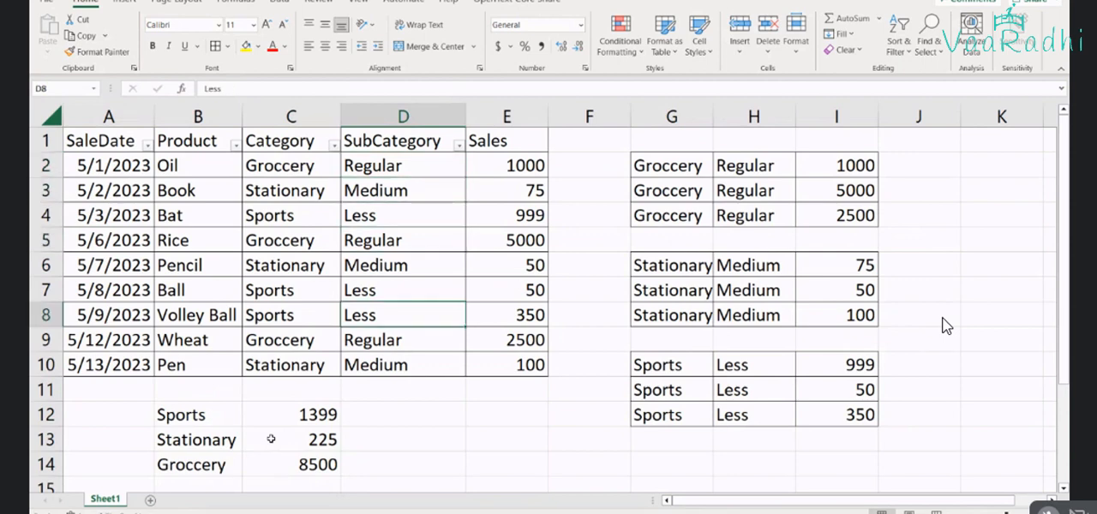
pyautogui.press('Up')
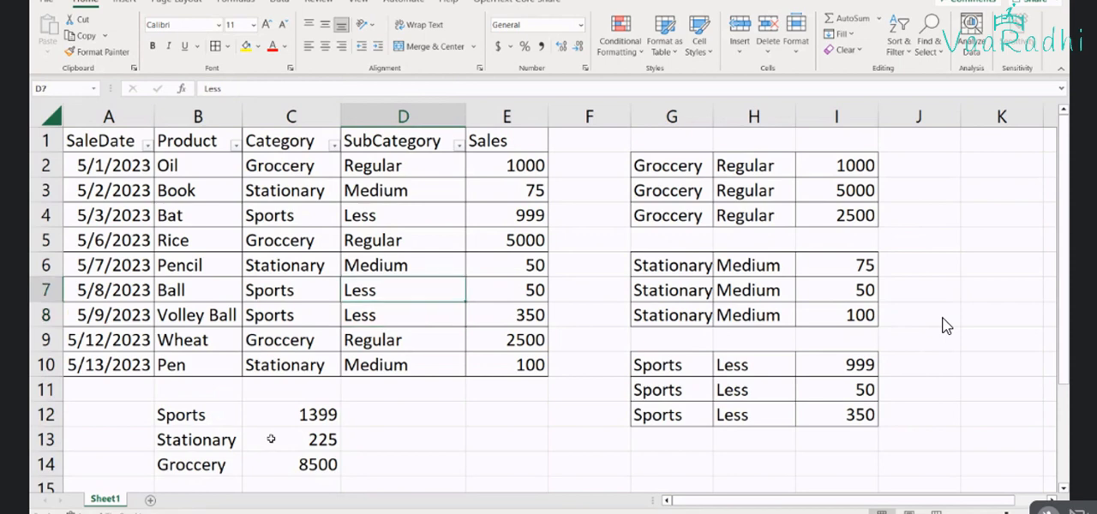
pyautogui.write('Med')
pyautogui.press('Tab')
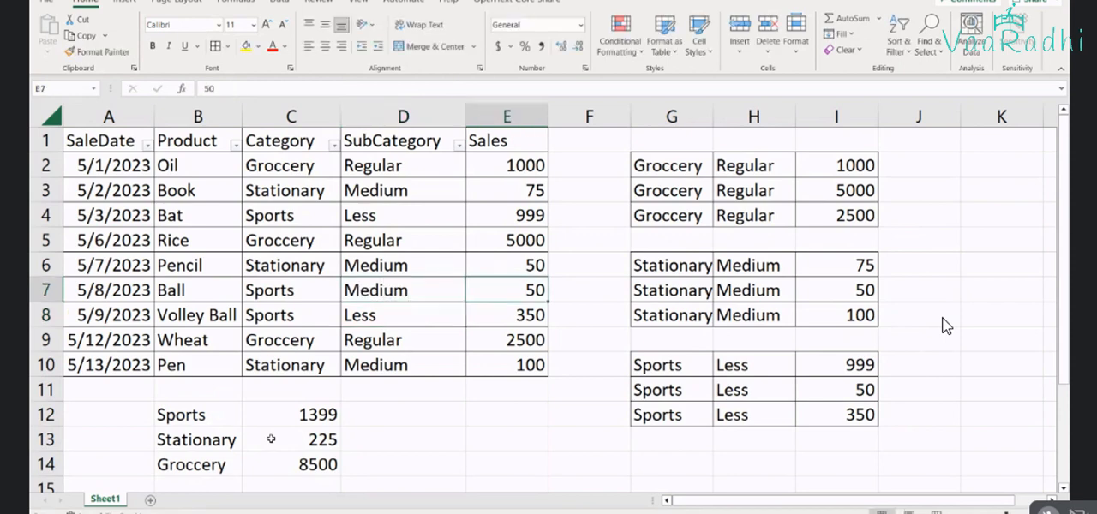
# Rename the product in B7 to Cricket Ball
pyautogui.press('Left')
pyautogui.press('Left')
pyautogui.press('Left')
pyautogui.write('Cri')
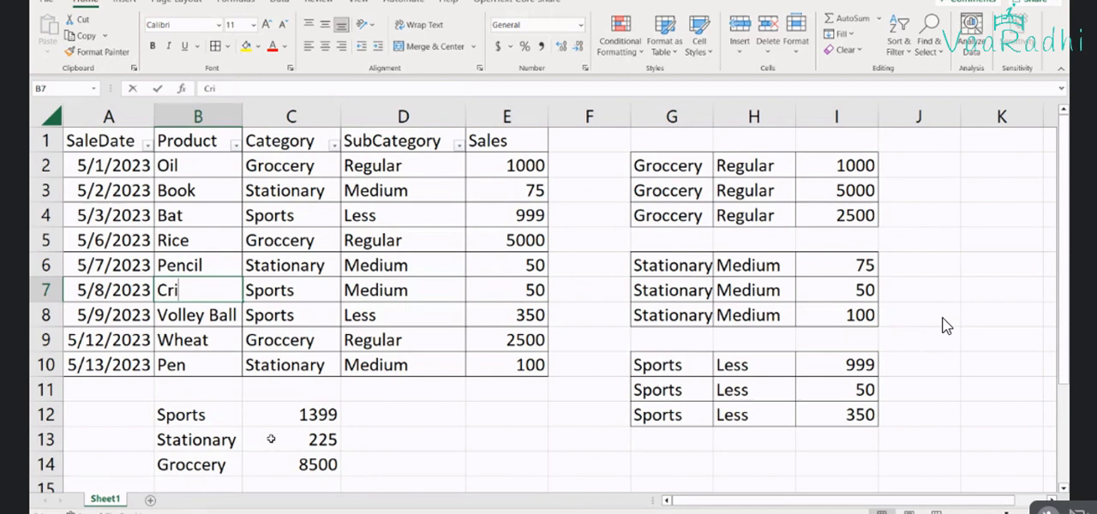
pyautogui.write('cket Ball')
pyautogui.press('Tab')
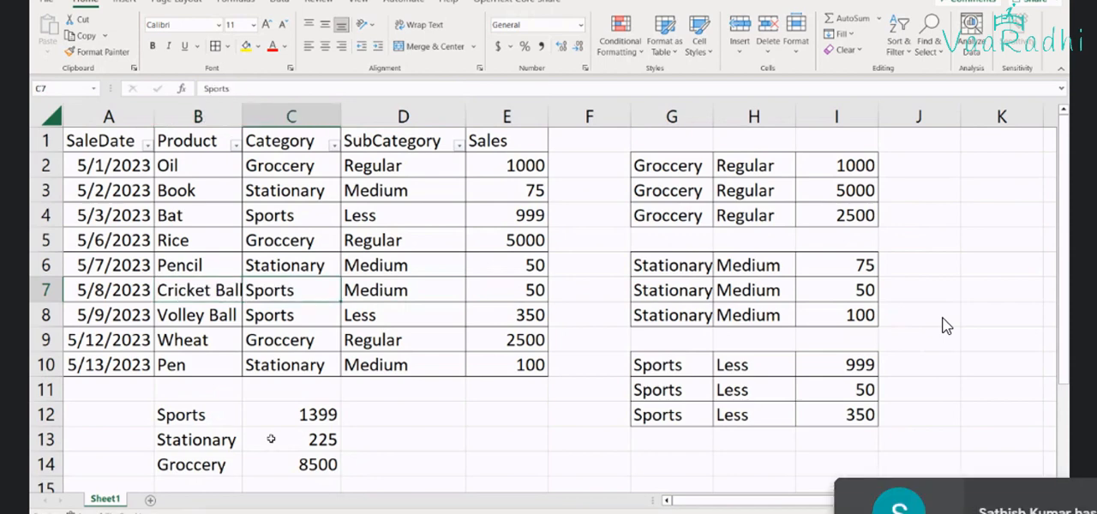
# Change the SubCategory of the Bat row in D4 to Medium
pyautogui.press('Up')
pyautogui.press('Up')
pyautogui.press('Up')
pyautogui.press('Right')
pyautogui.write('M')
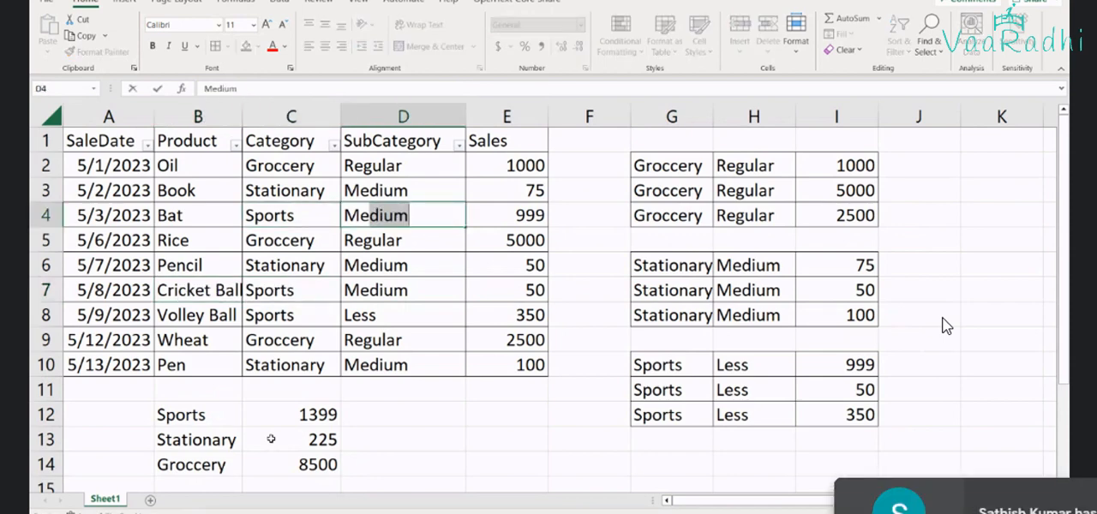
pyautogui.press('Return')
# Change the SubCategory of the Book row in D3 to Less
pyautogui.press('Down')
pyautogui.press('Down')
pyautogui.press('Down')
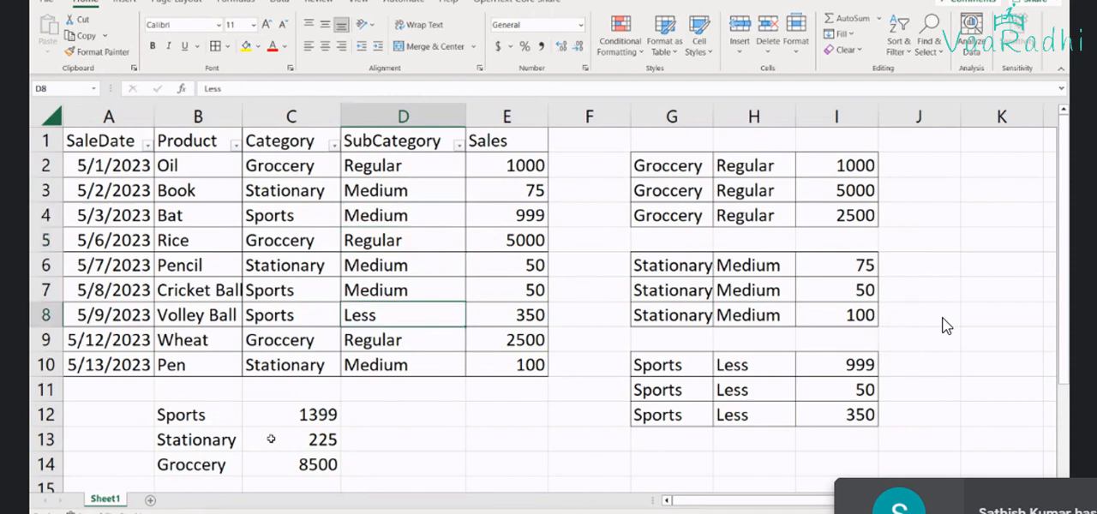
pyautogui.press('Up')
pyautogui.press('Up')
pyautogui.press('Up')
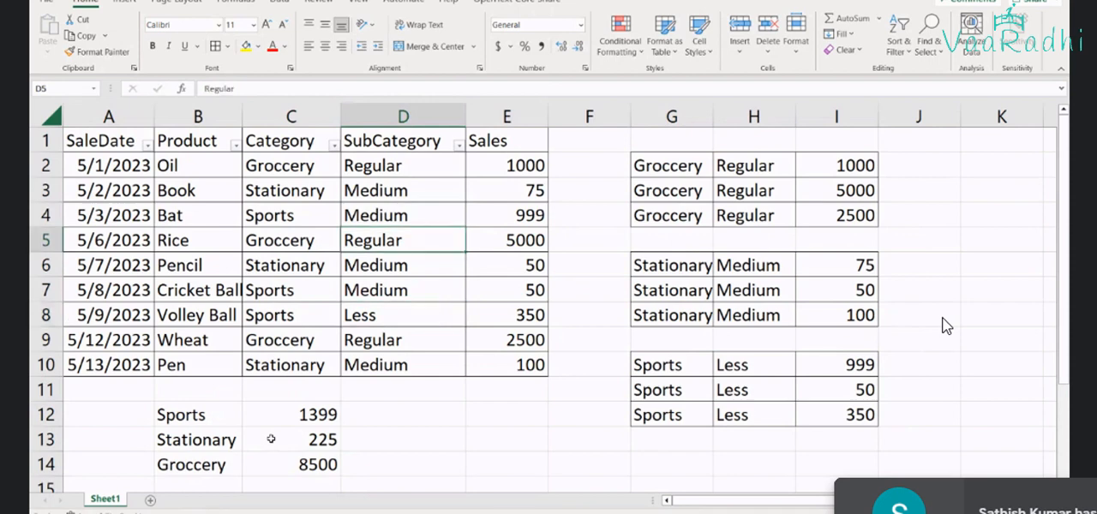
pyautogui.press('Up')
pyautogui.press('Up')
pyautogui.write('Less')
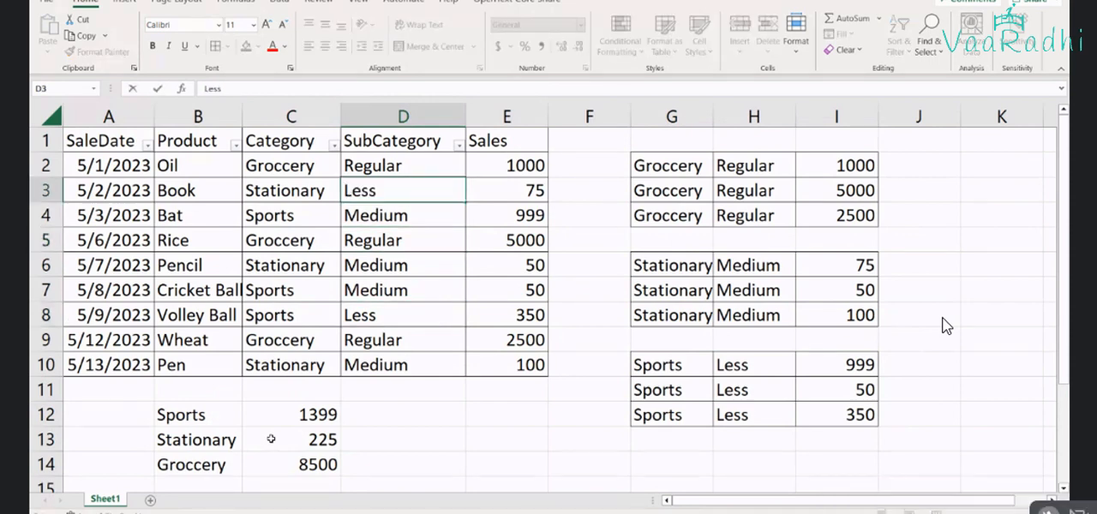
pyautogui.press('Return')
# Change the SubCategory of the Wheat row in D9 to Medium
pyautogui.press('Down')
pyautogui.press('Down')
pyautogui.press('Down')
pyautogui.press('Down')
pyautogui.press('Down')
pyautogui.write('M')
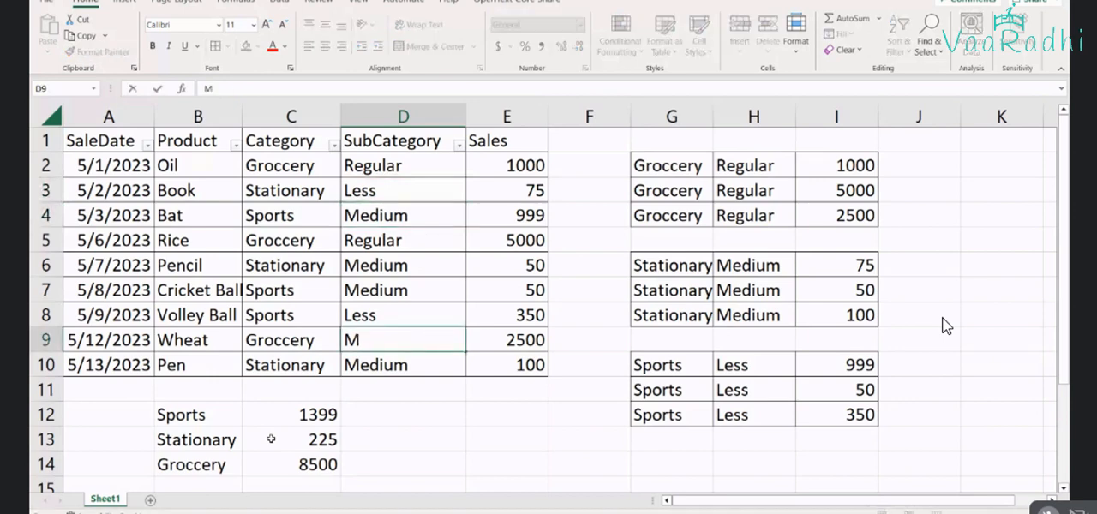
pyautogui.press('Return')
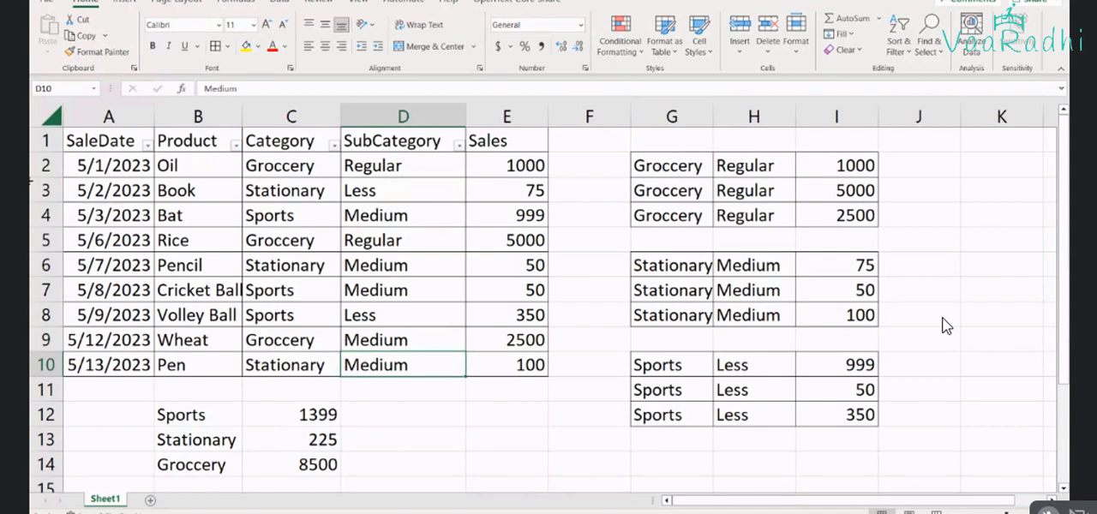
# Delete columns G to I with the old groups of rows by category
pyautogui.moveTo(671, 115); pyautogui.dragTo(837, 116)
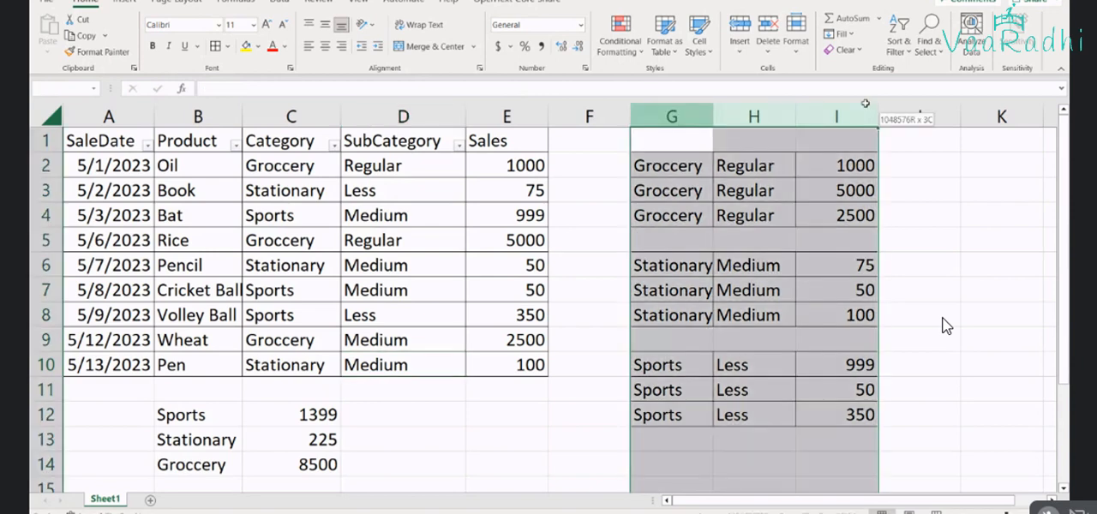
pyautogui.rightClick(859, 111)
pyautogui.click(888, 261)
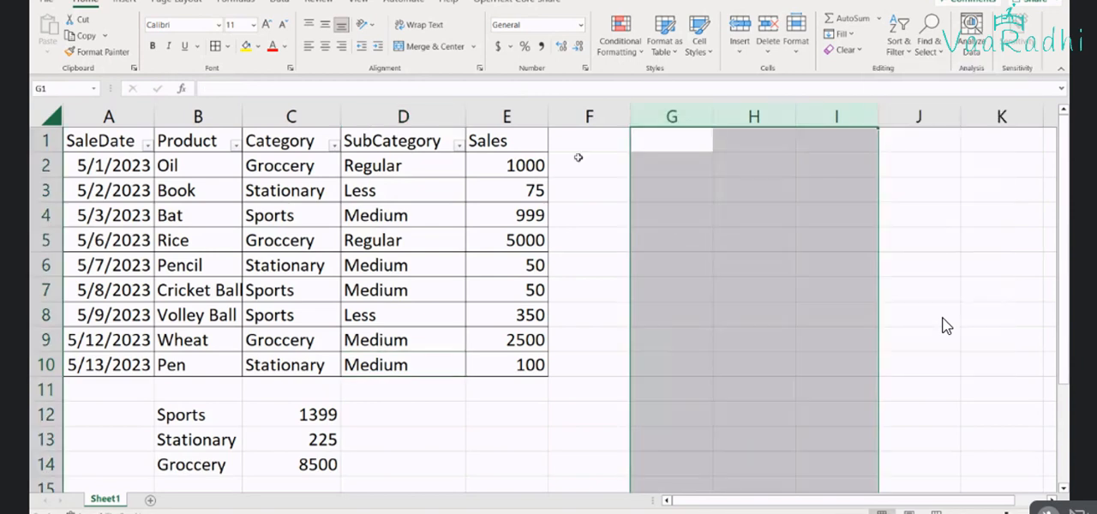
# Copy the SubCategory and Sales cells of the two Regular rows into G3:H4
pyautogui.moveTo(390, 165); pyautogui.dragTo(496, 165)
pyautogui.hotkey('ctrl', 'c')
pyautogui.click(671, 190)
pyautogui.hotkey('ctrl', 'v')
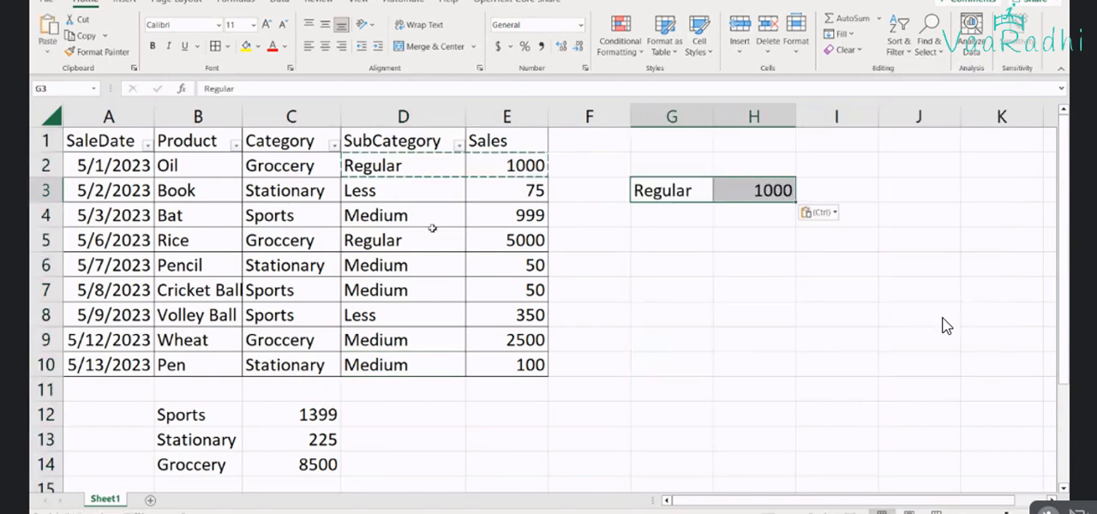
pyautogui.moveTo(433, 228); pyautogui.dragTo(538, 241)
pyautogui.hotkey('ctrl', 'c')
pyautogui.click(691, 217)
pyautogui.hotkey('ctrl', 'v')
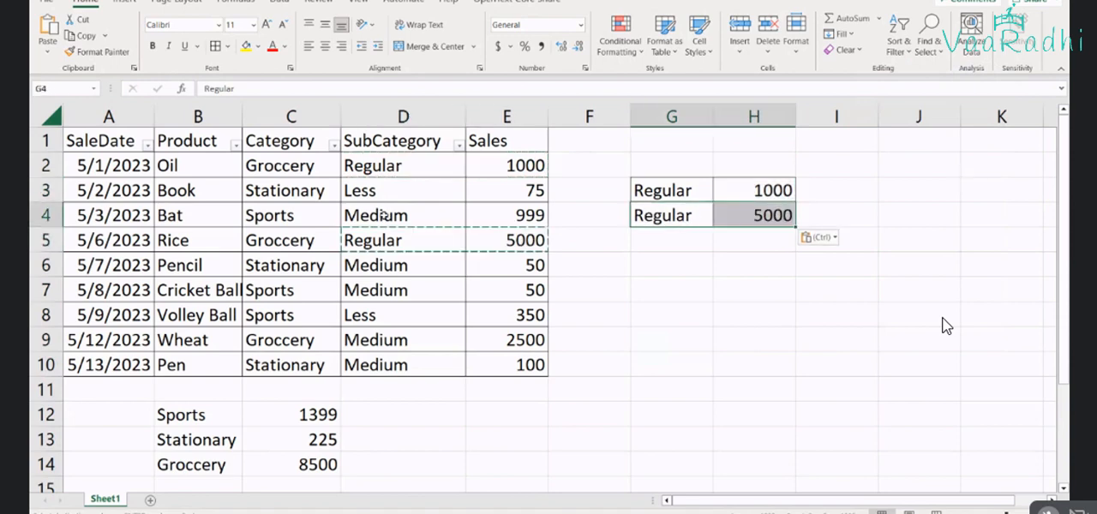
# Copy the SubCategory and Sales cells of all five Medium rows into G6:H10
pyautogui.moveTo(383, 215); pyautogui.dragTo(514, 215)
pyautogui.hotkey('ctrl', 'c')
pyautogui.click(668, 265)
pyautogui.hotkey('ctrl', 'v')
pyautogui.moveTo(403, 265); pyautogui.dragTo(514, 289)
pyautogui.hotkey('ctrl', 'c')
pyautogui.click(677, 293)
pyautogui.hotkey('ctrl', 'v')
pyautogui.moveTo(378, 340); pyautogui.dragTo(514, 365)
pyautogui.hotkey('ctrl', 'c')
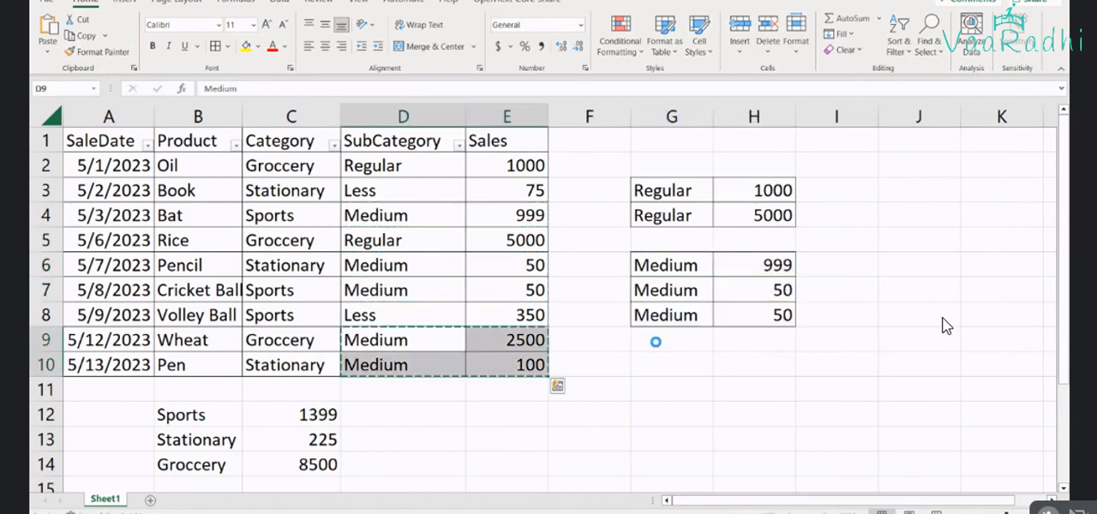
pyautogui.click(656, 342)
pyautogui.hotkey('ctrl', 'v')
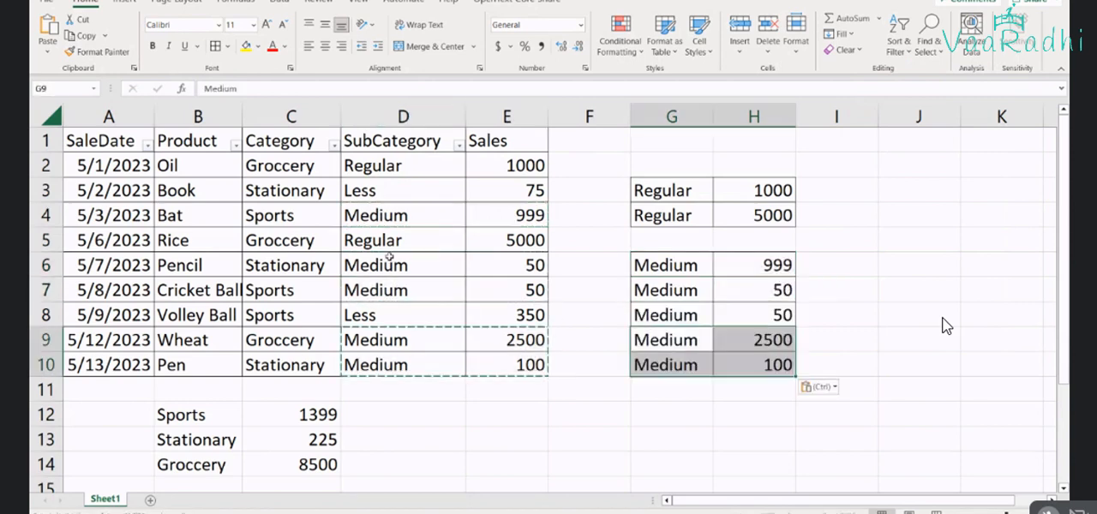
# Copy the SubCategory and Sales cells of the two Less rows into G12:H13 and select their sales values
pyautogui.moveTo(369, 190); pyautogui.dragTo(484, 191)
pyautogui.hotkey('ctrl', 'c')
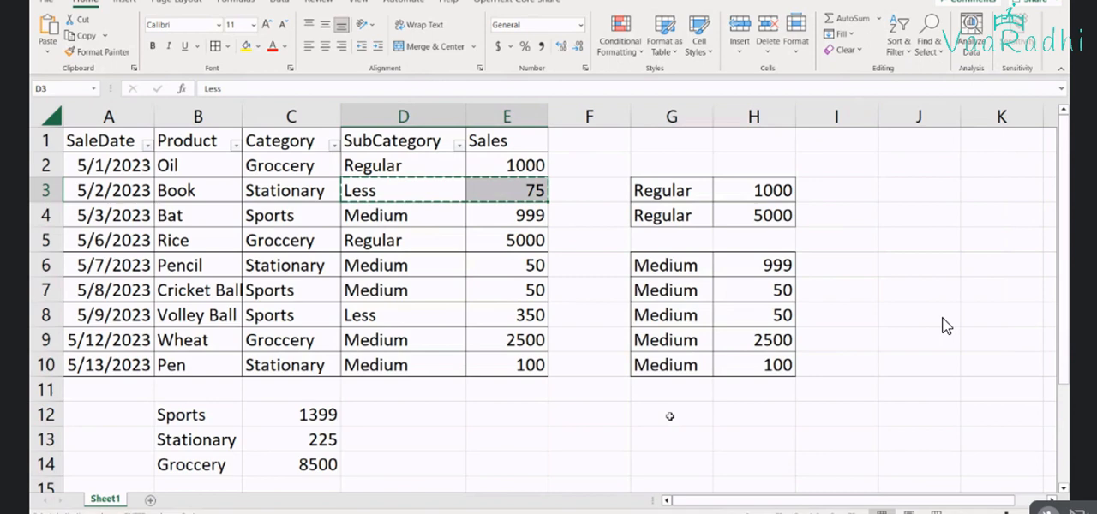
pyautogui.click(671, 417)
pyautogui.hotkey('ctrl', 'v')
pyautogui.click(511, 324)
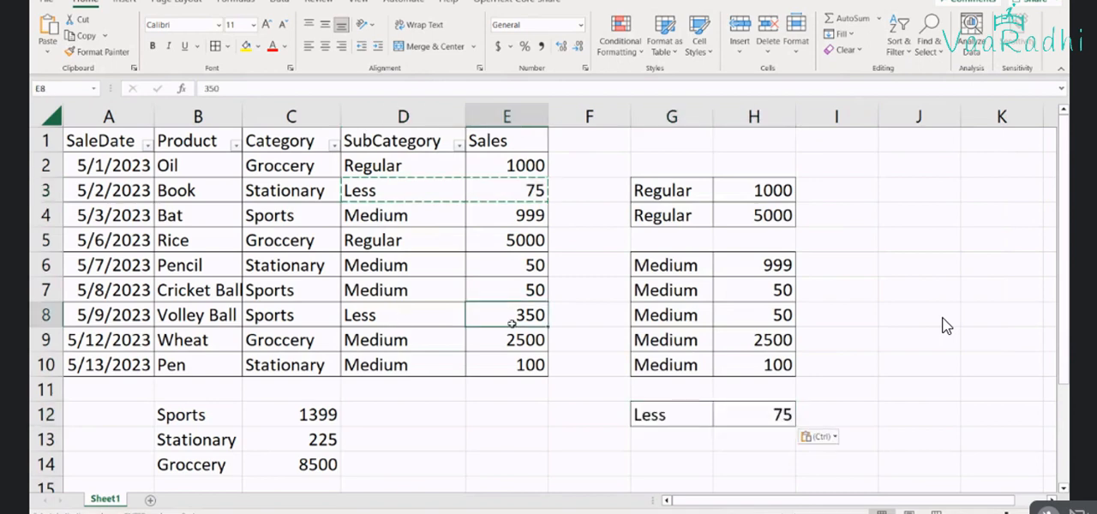
pyautogui.moveTo(368, 315); pyautogui.dragTo(485, 314)
pyautogui.hotkey('ctrl', 'c')
pyautogui.click(686, 437)
pyautogui.hotkey('ctrl', 'v')
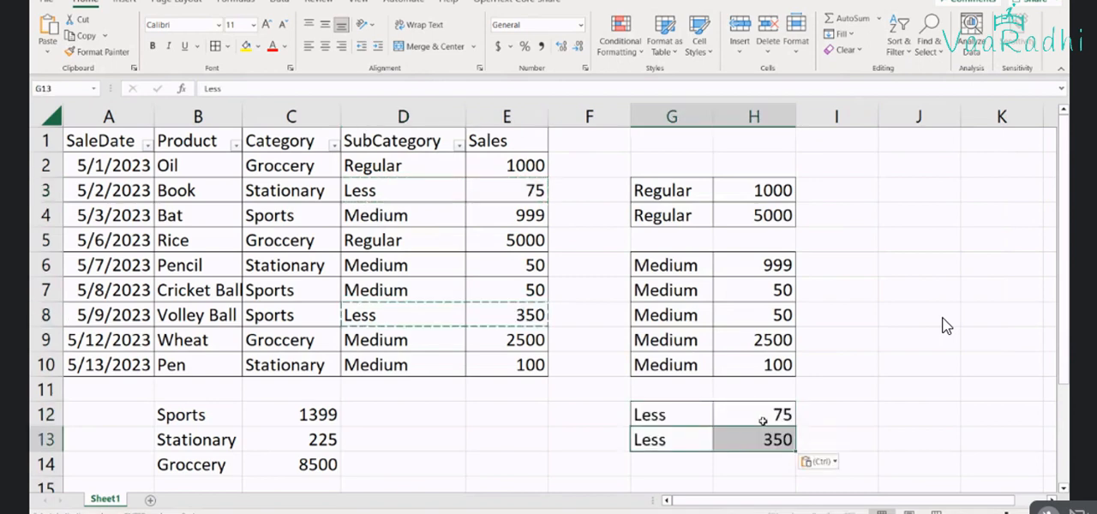
pyautogui.moveTo(762, 421); pyautogui.dragTo(758, 439)
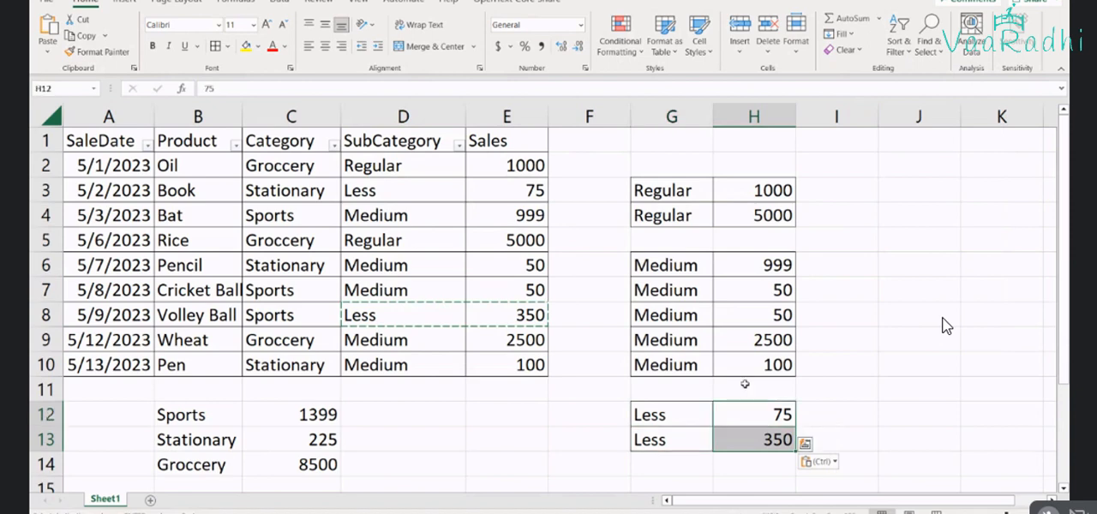
# Enter the label Regular in J3 and its sales total 6000 in K3
pyautogui.click(891, 194)
pyautogui.write('Regu')
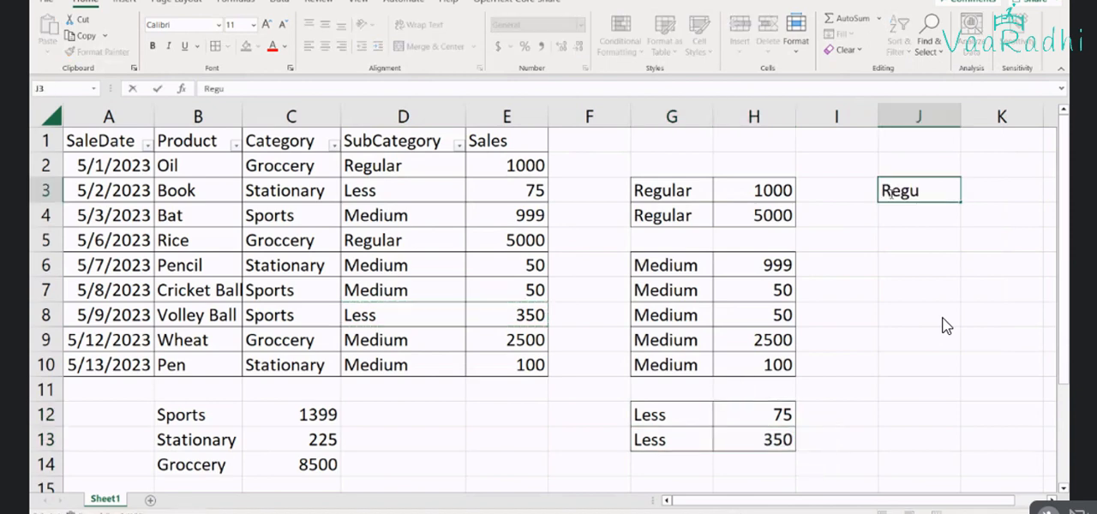
pyautogui.write('lar')
pyautogui.press('Tab')
pyautogui.write('6000')
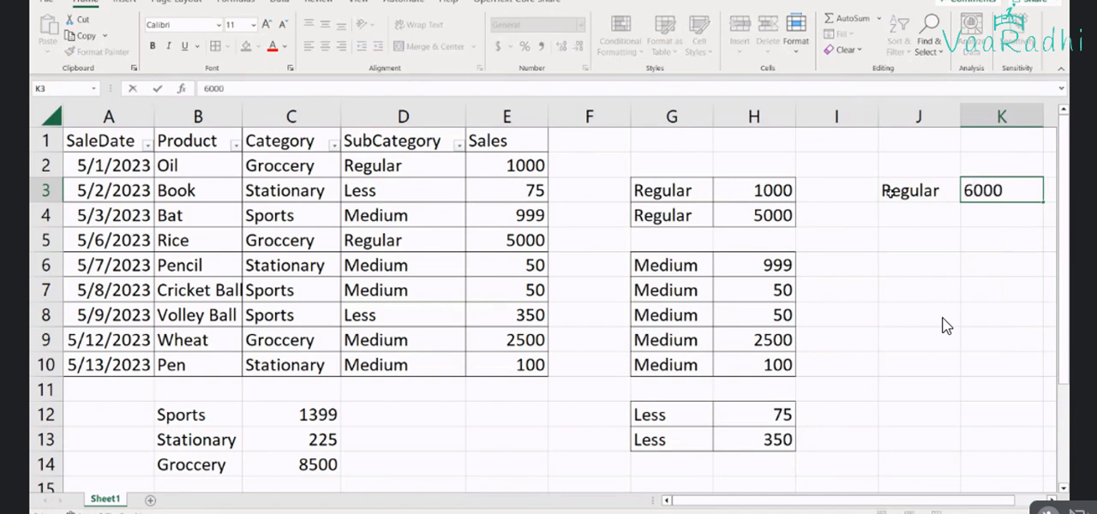
pyautogui.press('Return')
# Enter the label Medium in J4 and its sales total 3699 in K4, checking the sum of H6:H10
pyautogui.write('Med')
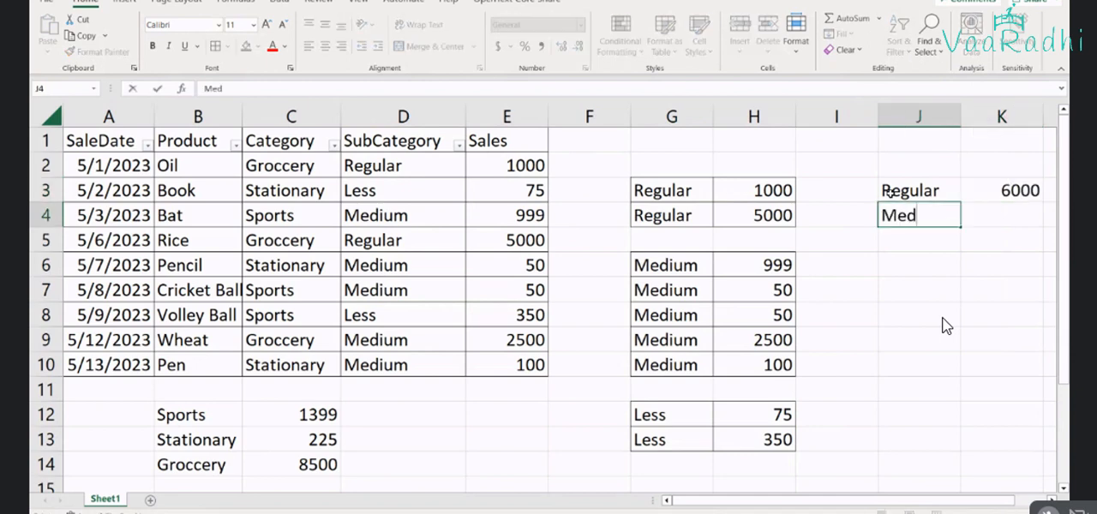
pyautogui.write('ium')
pyautogui.press('Tab')
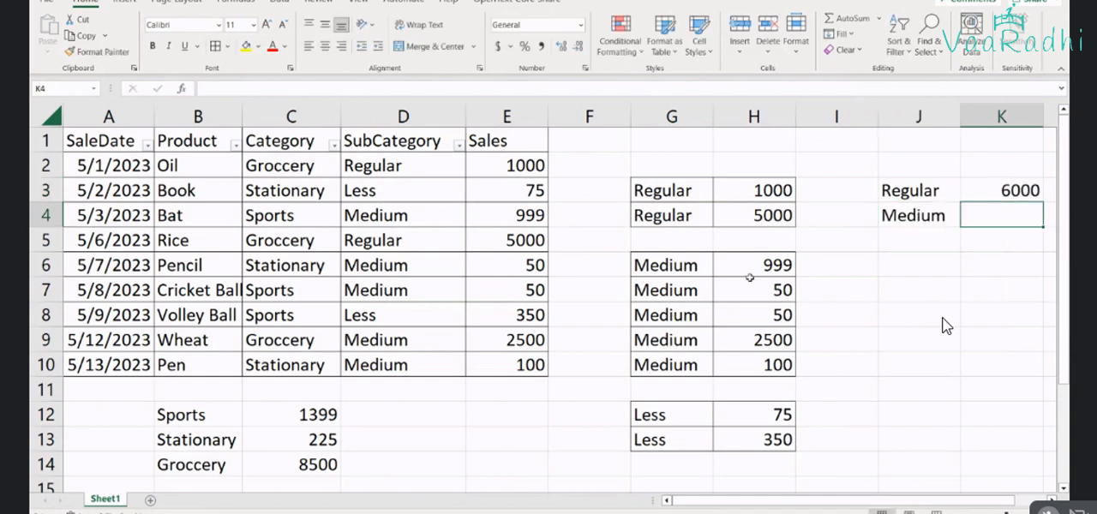
pyautogui.moveTo(750, 278); pyautogui.dragTo(757, 354)
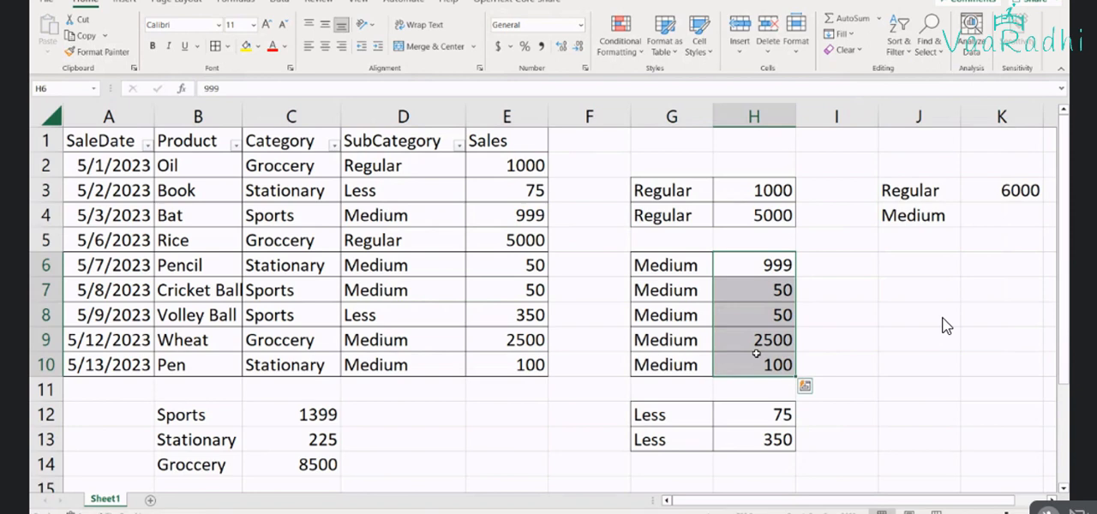
pyautogui.click(981, 214)
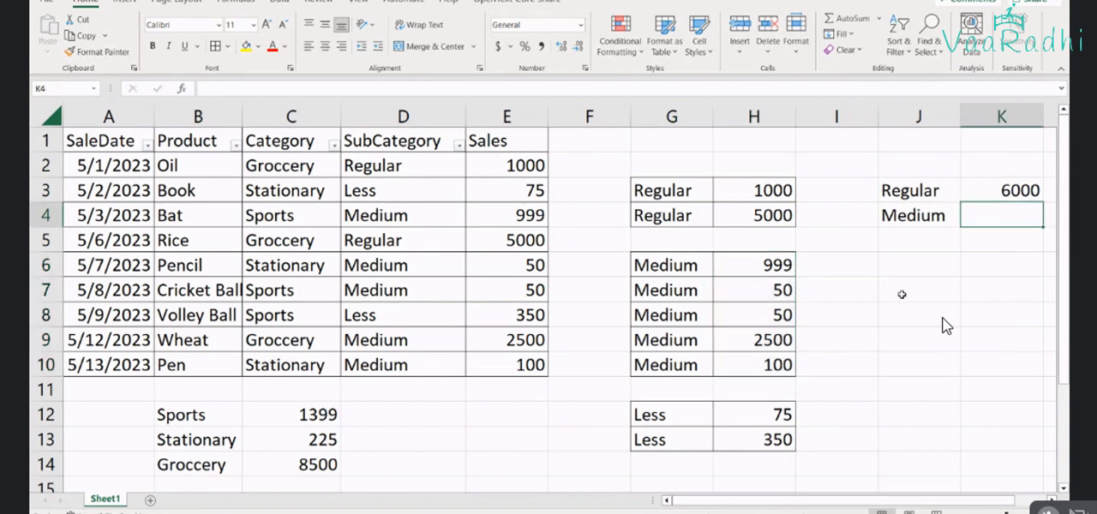
pyautogui.moveTo(755, 267); pyautogui.dragTo(757, 354)
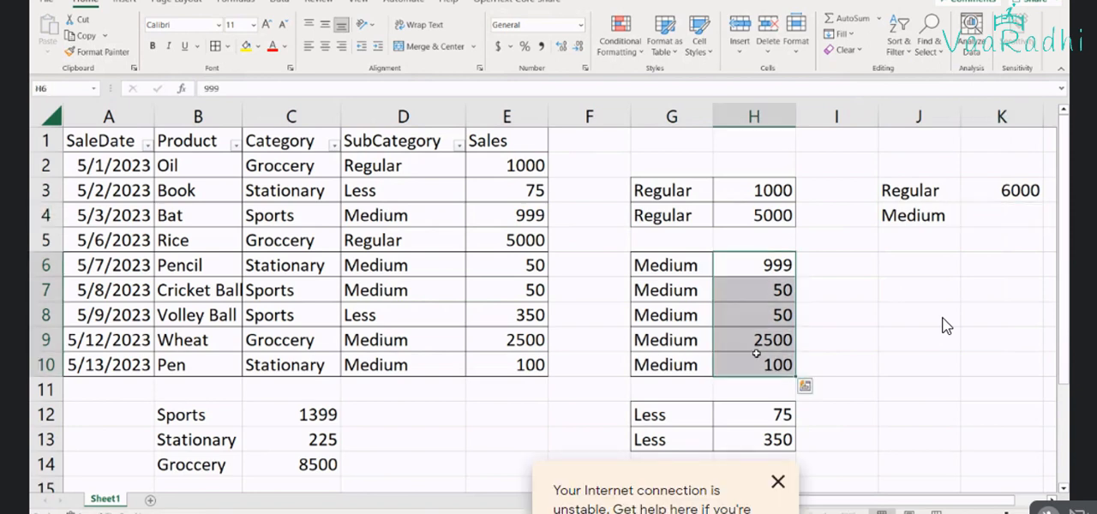
pyautogui.click(1006, 217)
pyautogui.write('3699')
pyautogui.press('Return')
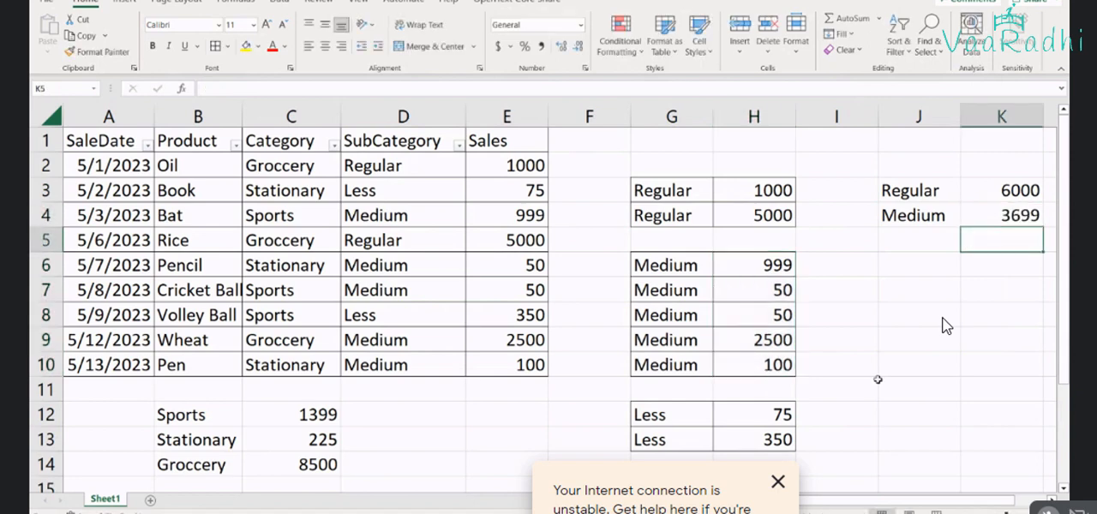
# Enter the sales total 425 in K5 and its label Less in J5
pyautogui.write('4')
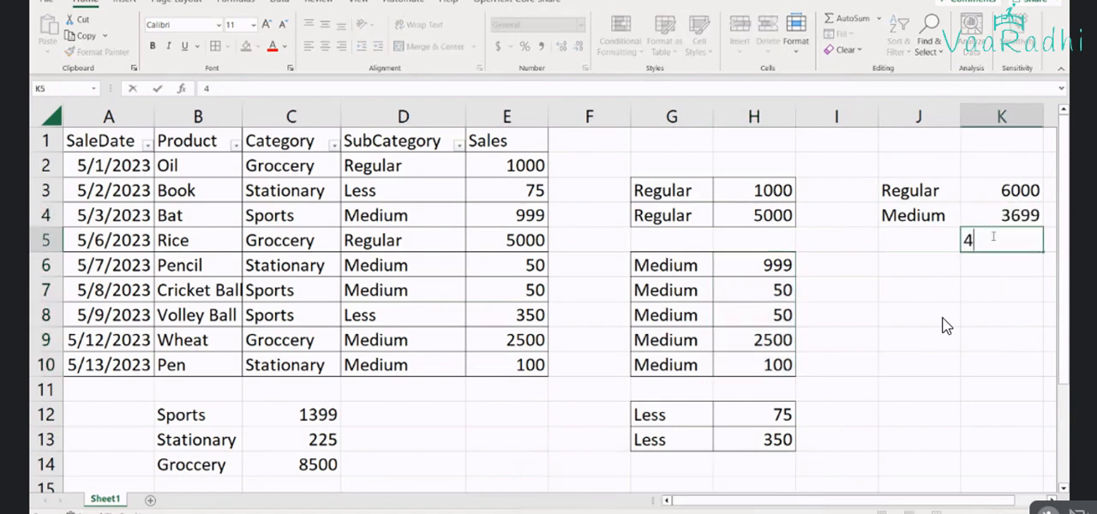
pyautogui.write('25')
pyautogui.press('Left')
pyautogui.write('Less')
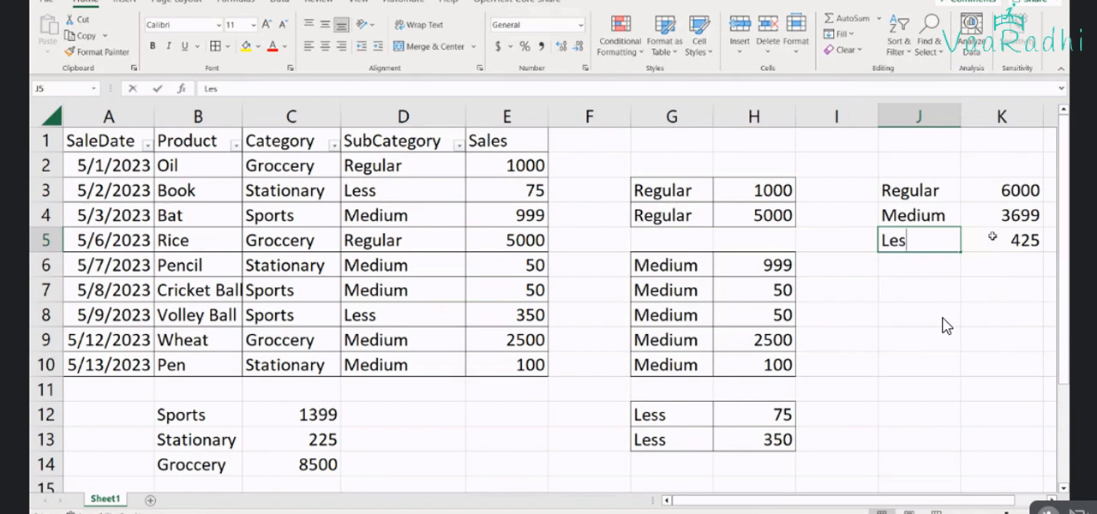
pyautogui.press('Up')
pyautogui.press('Up')
# Move the SubCategory totals from J3:K5 to D12:E14, beside the category totals
pyautogui.hotkey('shift', 'Right')
pyautogui.hotkey('shift', 'Down')
pyautogui.hotkey('shift', 'Down')
pyautogui.hotkey('ctrl', 'c')
pyautogui.press('Down')
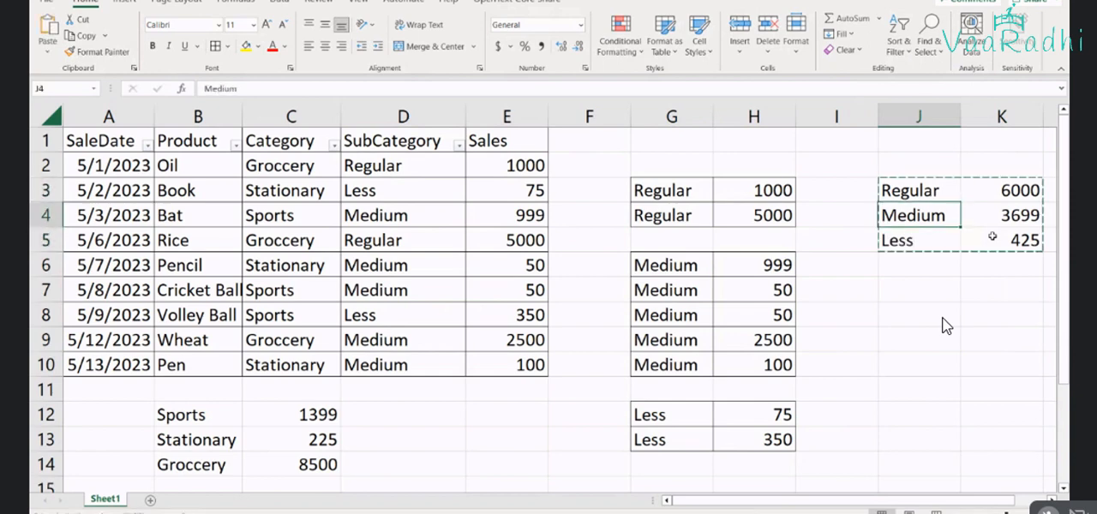
pyautogui.press('Down')
pyautogui.press('Down')
pyautogui.press('Down')
pyautogui.press('Down')
pyautogui.press('Down')
pyautogui.press('Down')
pyautogui.press('Down')
pyautogui.press('Down')
pyautogui.press('Left')
pyautogui.press('Left')
pyautogui.press('Left')
pyautogui.press('Left')
pyautogui.press('Left')
pyautogui.press('Left')
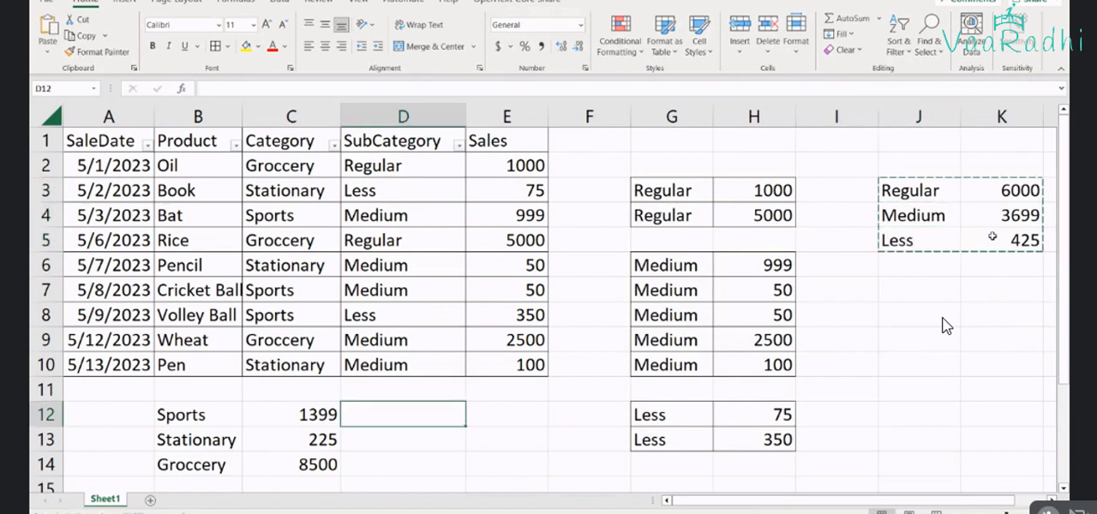
pyautogui.hotkey('ctrl', 'v')
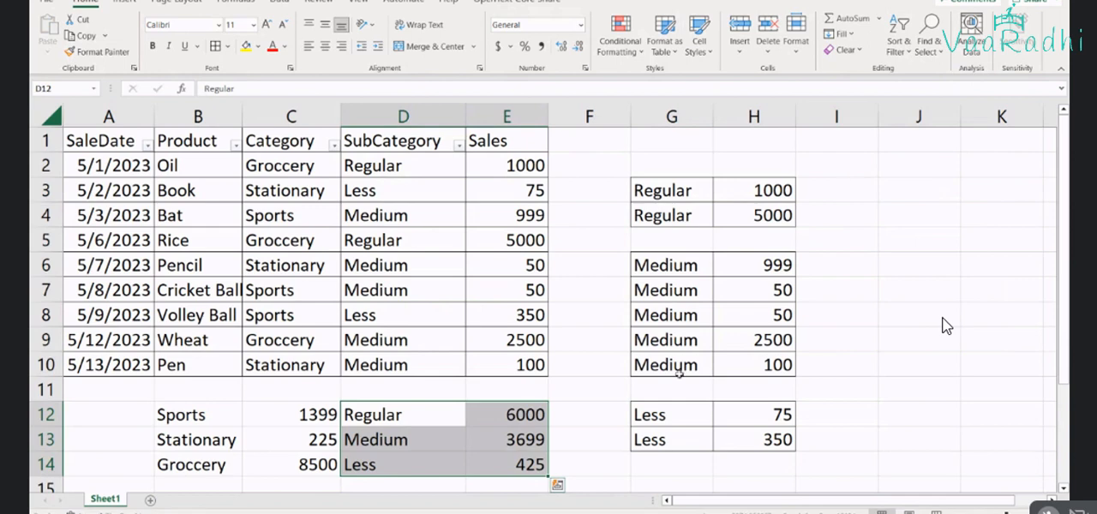
# Move the category totals from B12:C14 to A12:B14, one column away from the subcategory totals
pyautogui.click(172, 412)
pyautogui.moveTo(171, 413); pyautogui.dragTo(275, 469)
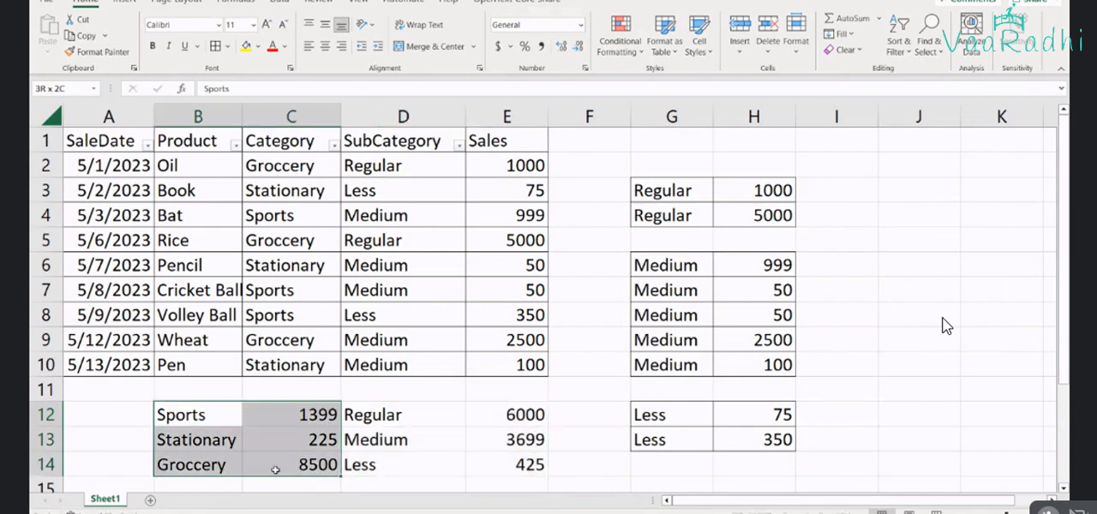
pyautogui.hotkey('ctrl', 'x')
pyautogui.click(131, 430)
pyautogui.click(140, 417)
pyautogui.hotkey('ctrl', 'v')
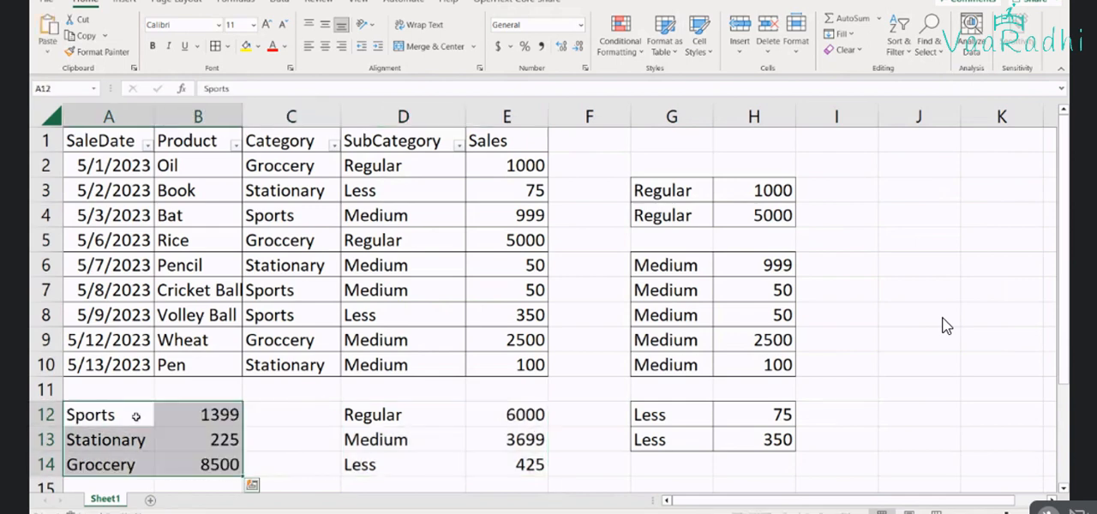
pyautogui.click(206, 429)
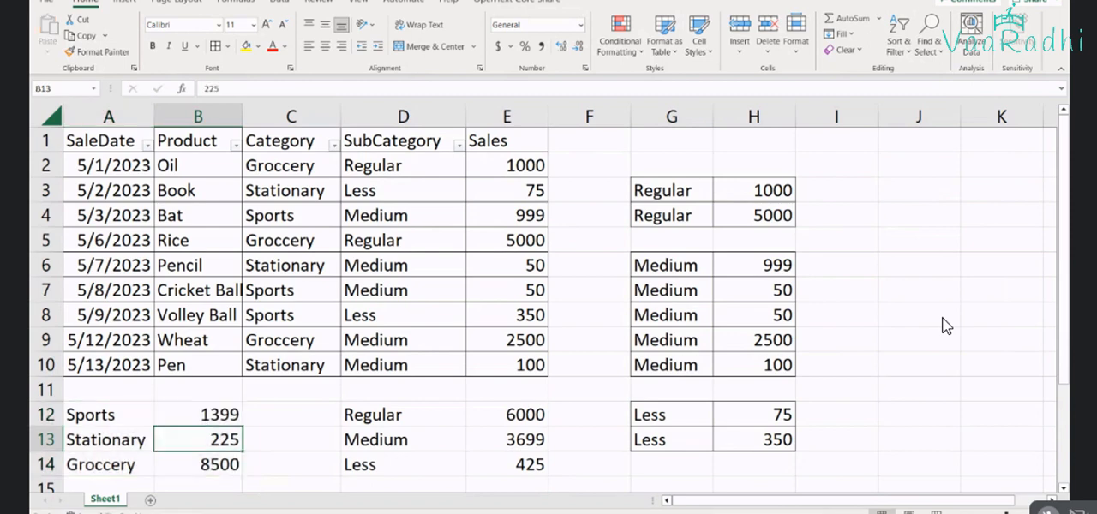
# Highlight the category totals in B12:B14 and the subcategory totals in E12:E14 to compare them
pyautogui.scroll(-1, 291, 350)
pyautogui.moveTo(226, 340); pyautogui.dragTo(217, 390)
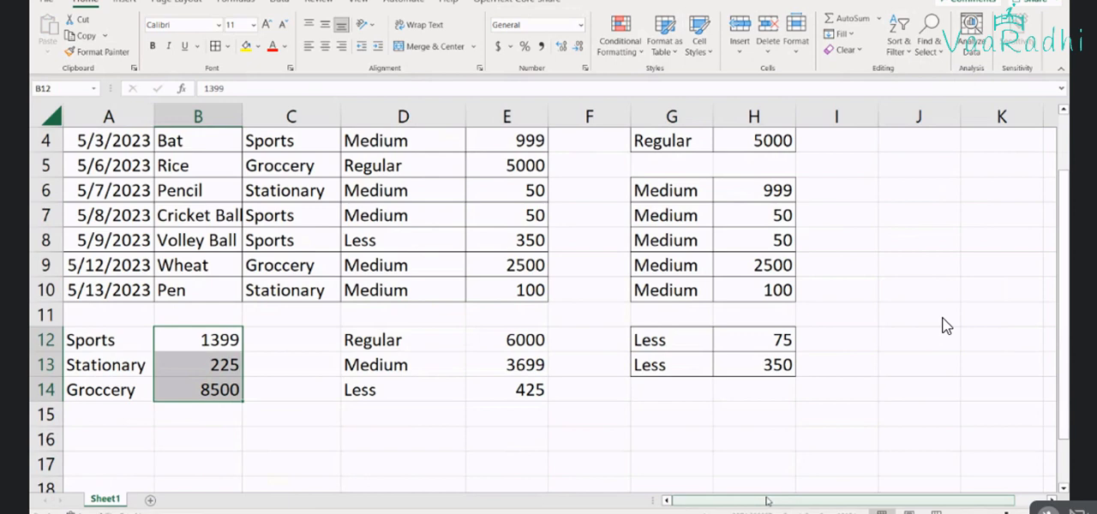
pyautogui.moveTo(523, 341); pyautogui.dragTo(527, 390)
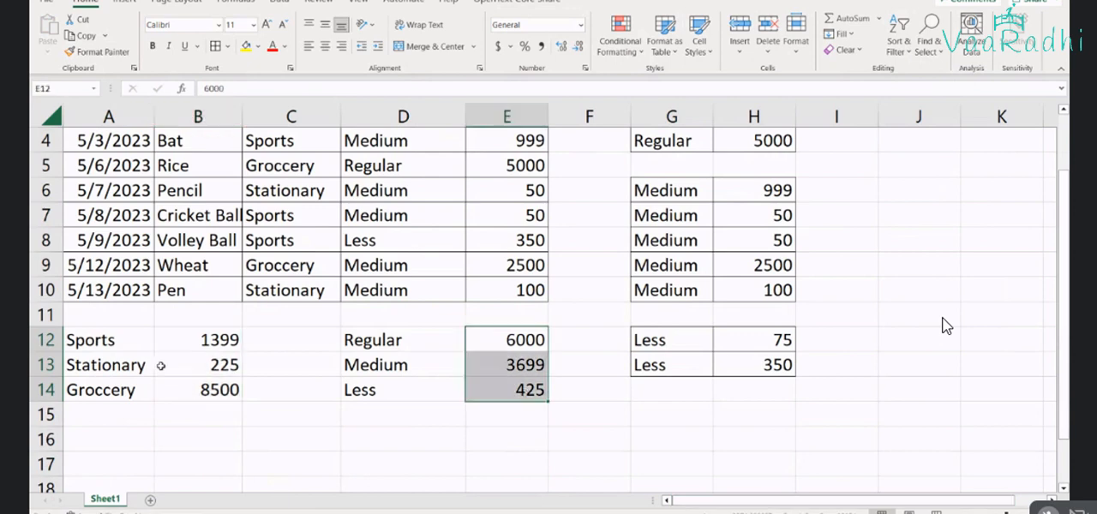
pyautogui.hotkey('ctrl', 'v')
pyautogui.scroll(1, 482, 375)
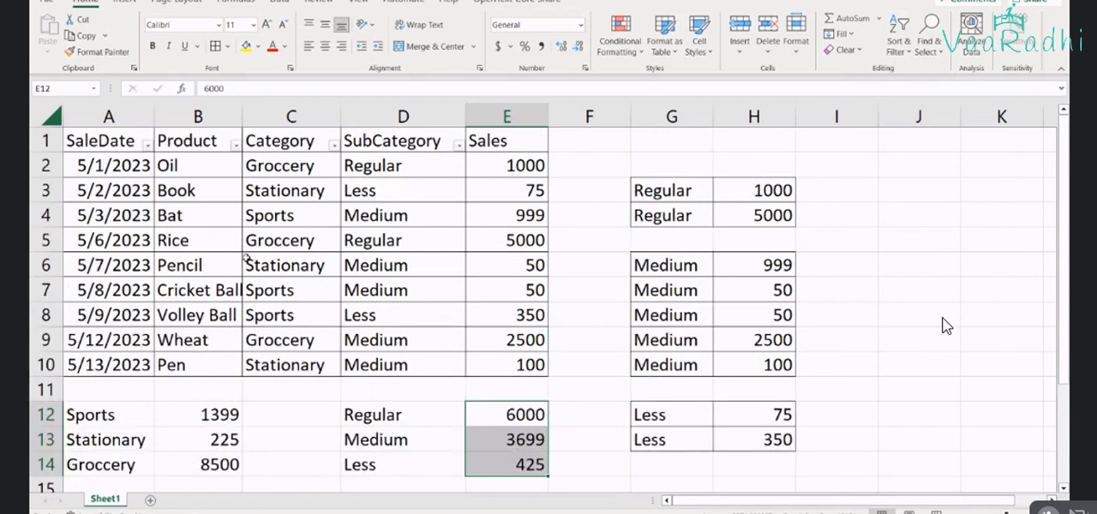
# Delete columns F to H holding the copied subcategory rows, and highlight the remaining totals in E12:E14 and A12:B14
pyautogui.moveTo(600, 118); pyautogui.dragTo(728, 119)
pyautogui.rightClick(728, 120)
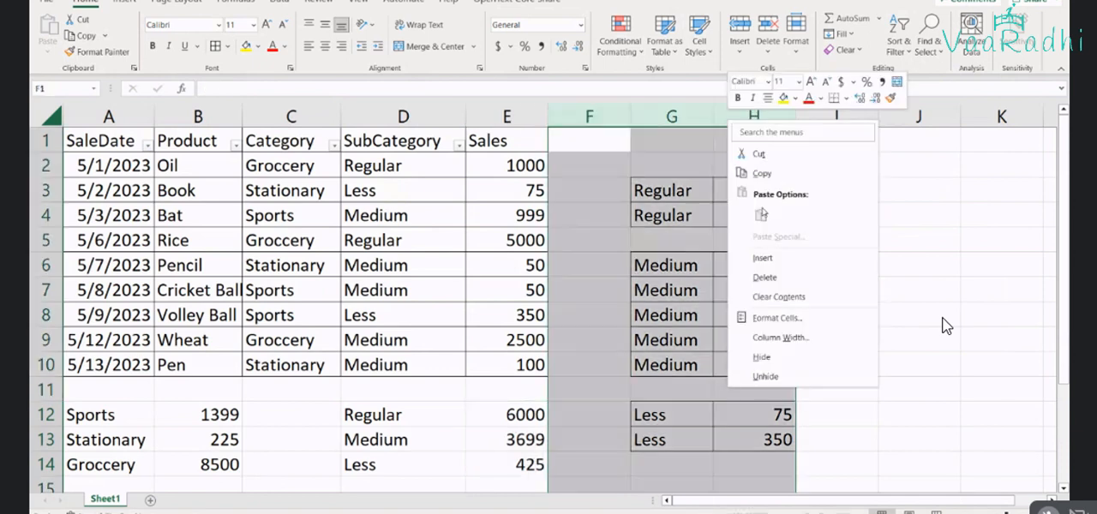
pyautogui.click(764, 278)
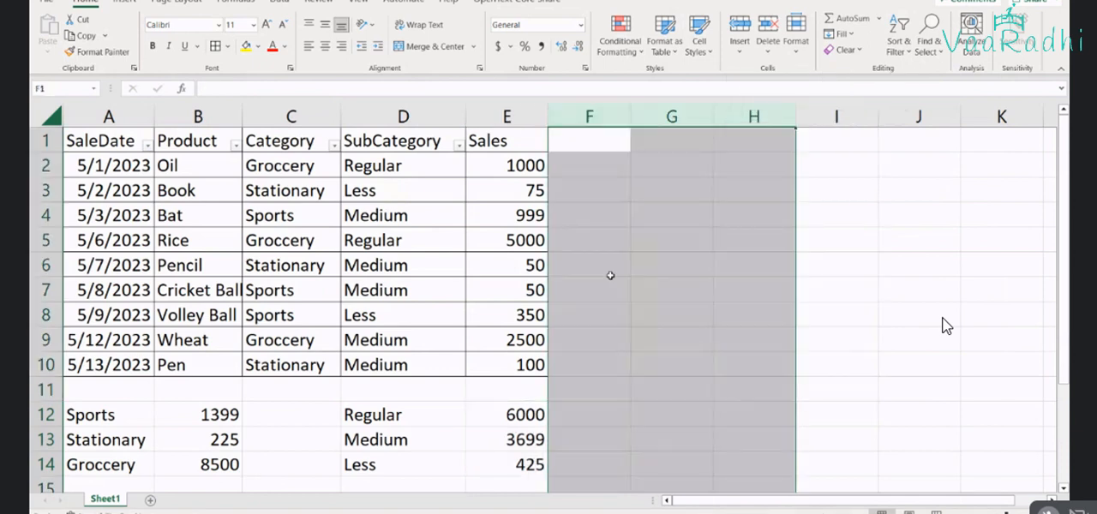
pyautogui.click(386, 403)
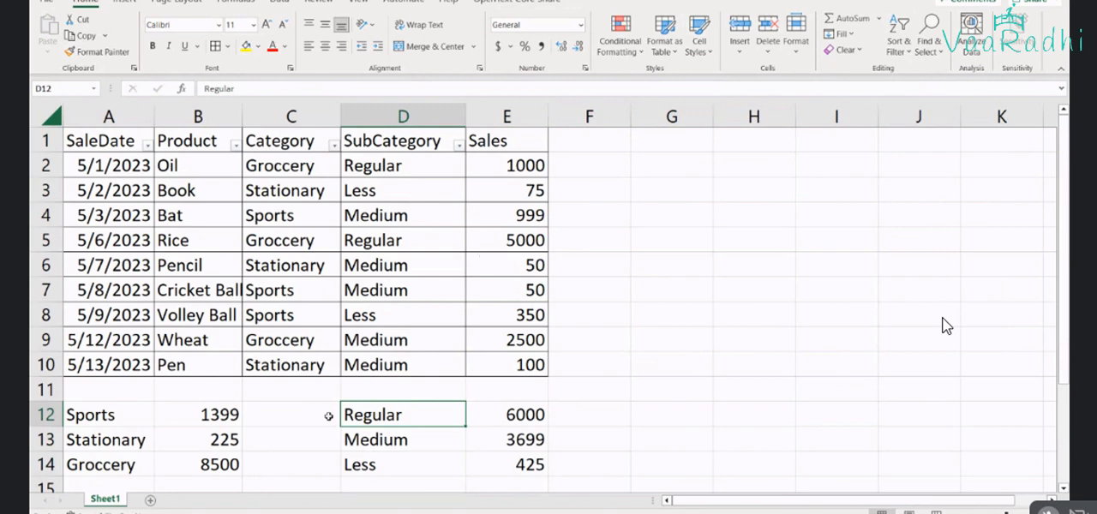
pyautogui.moveTo(510, 413); pyautogui.dragTo(506, 472)
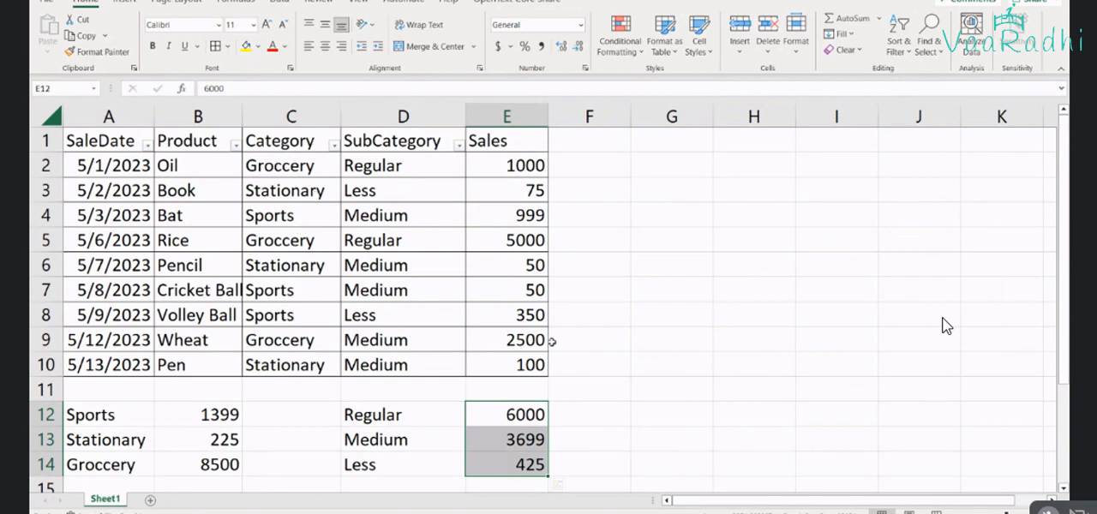
pyautogui.moveTo(129, 421); pyautogui.dragTo(209, 459)
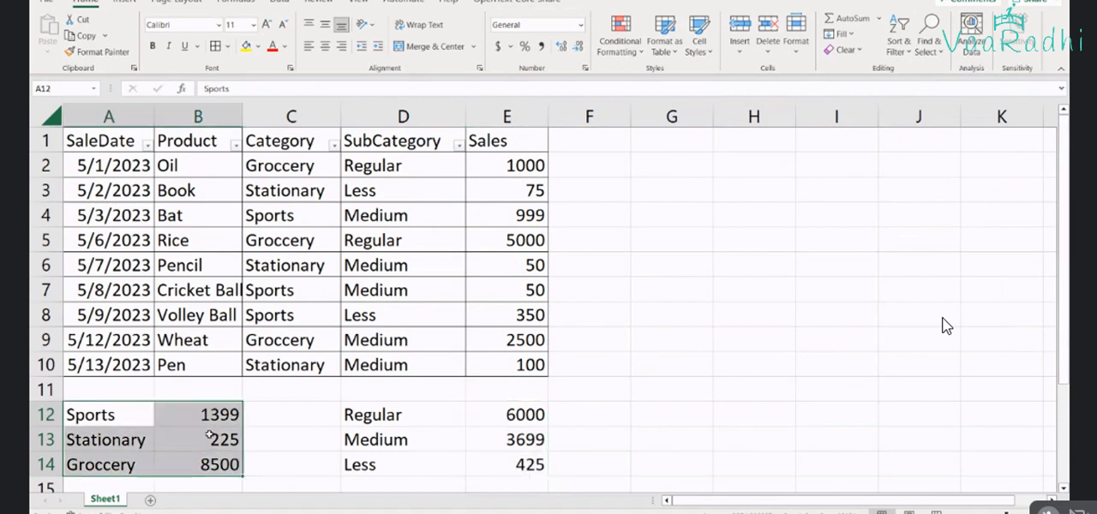
# Filter the Category column to Groccery only and highlight the matching sales values in column E
pyautogui.click(334, 144)
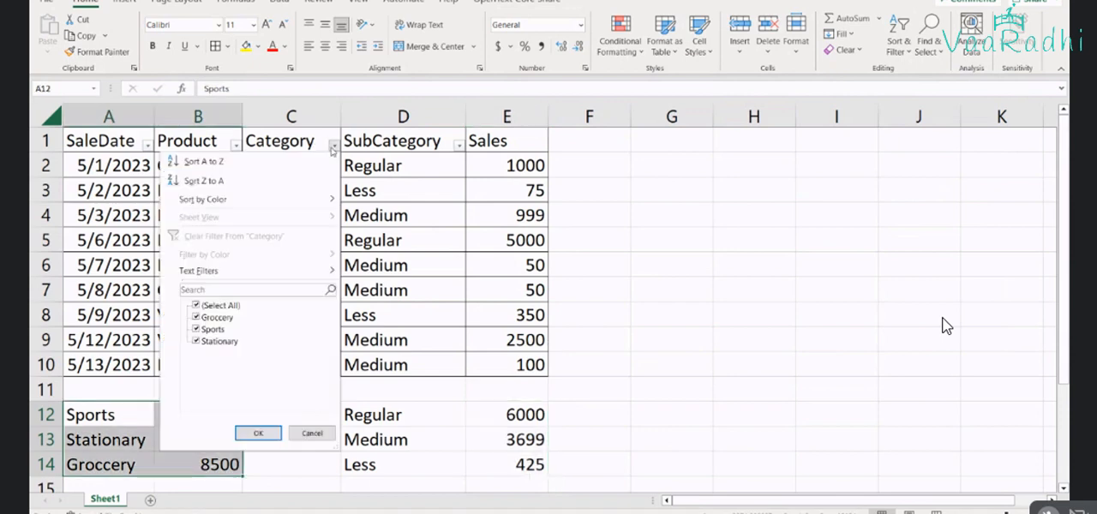
pyautogui.click(221, 306)
pyautogui.click(227, 317)
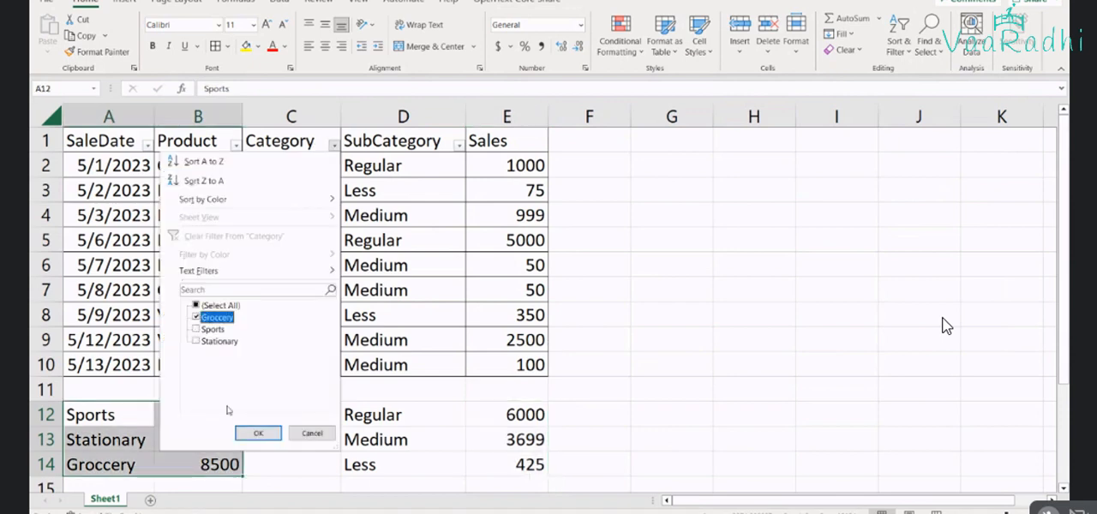
pyautogui.click(258, 433)
pyautogui.moveTo(505, 166); pyautogui.dragTo(498, 218)
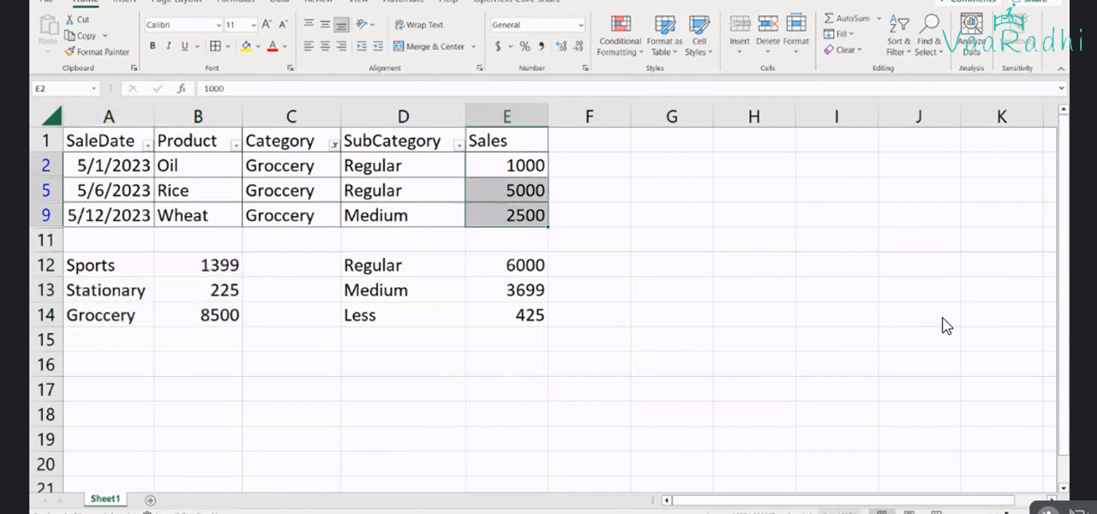
pyautogui.moveTo(406, 415); pyautogui.dragTo(394, 391)
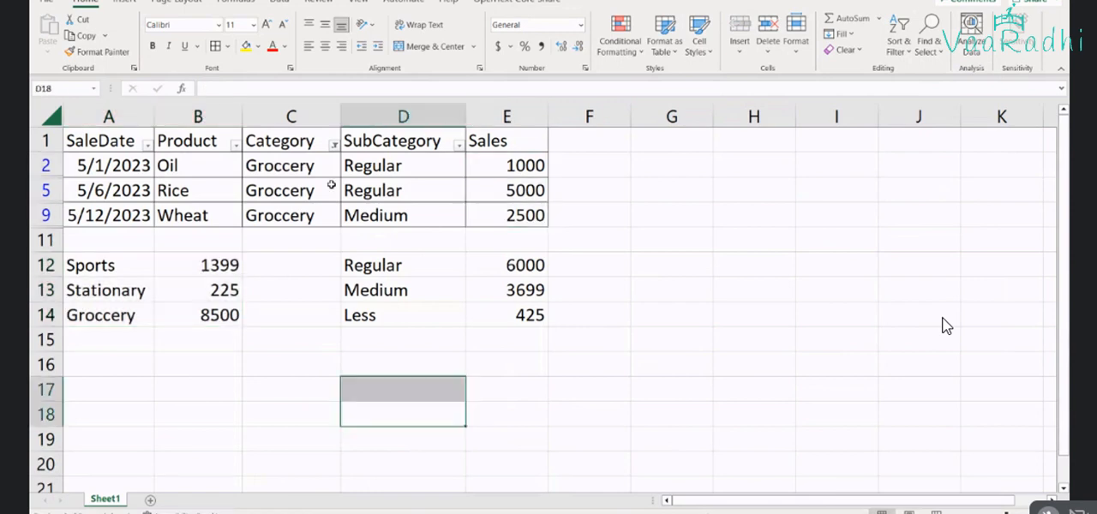
pyautogui.moveTo(507, 166); pyautogui.dragTo(497, 210)
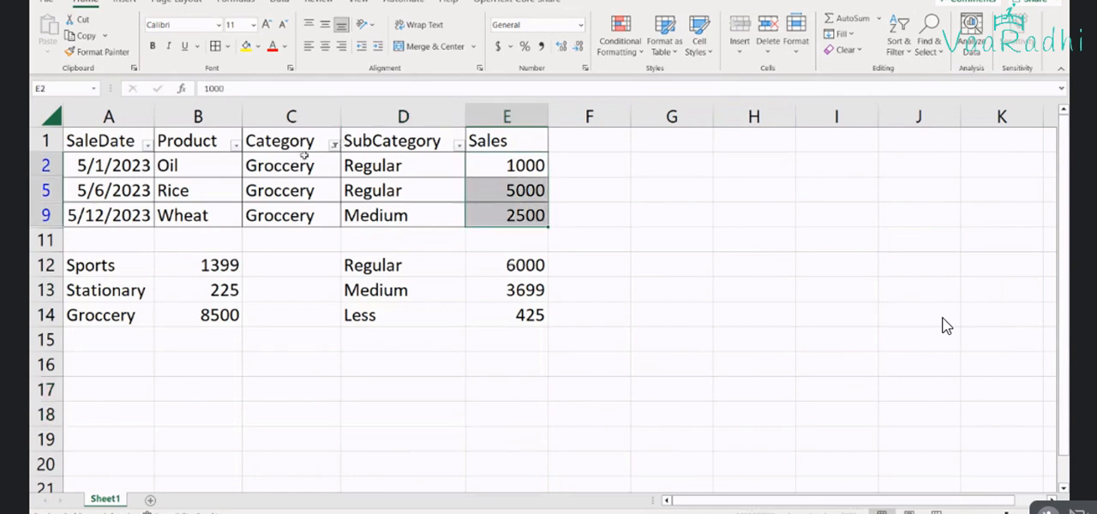
# Reselect all categories in the Category filter
pyautogui.click(334, 146)
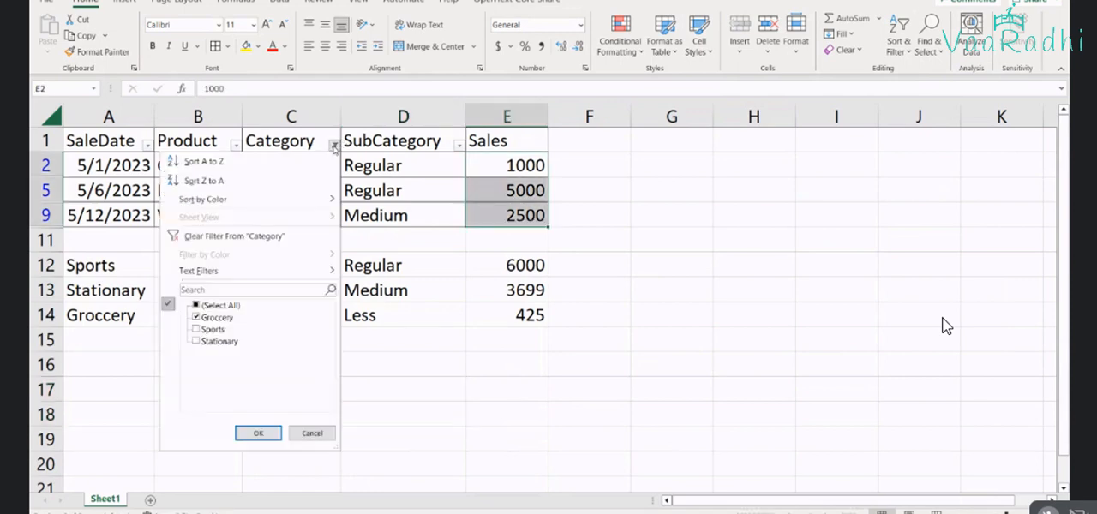
pyautogui.click(237, 306)
pyautogui.click(257, 433)
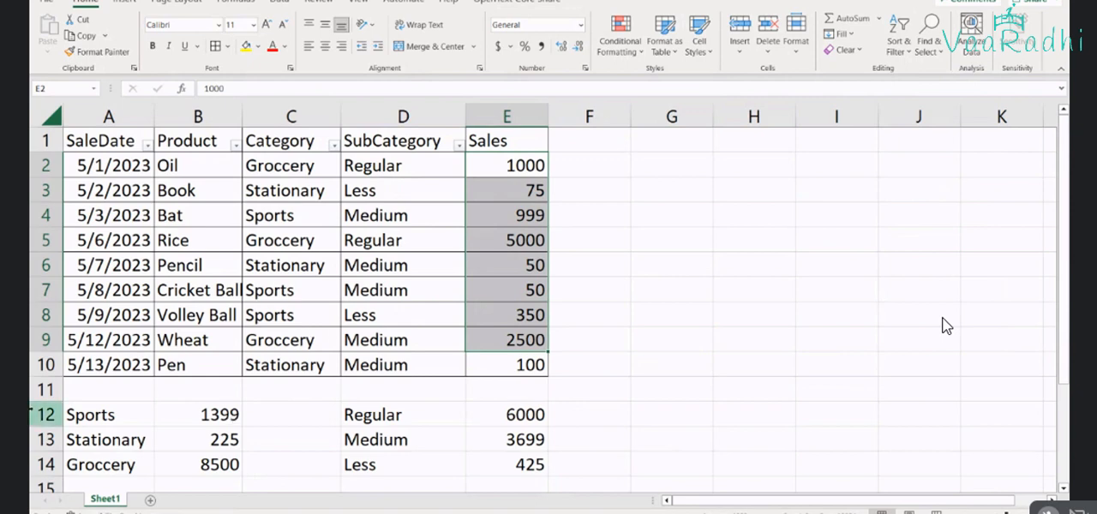
# Delete the totals in rows 12 to 14 and the empty row 11 below the sales table
pyautogui.moveTo(36, 415); pyautogui.dragTo(50, 465)
pyautogui.rightClick(52, 467)
pyautogui.click(104, 352)
pyautogui.rightClick(47, 393)
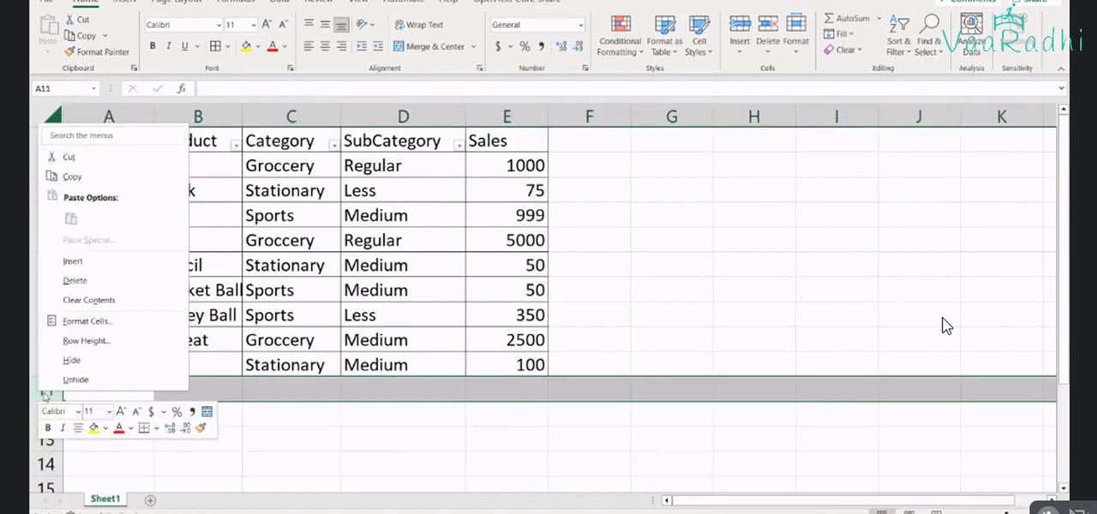
pyautogui.click(75, 282)
pyautogui.click(509, 163)
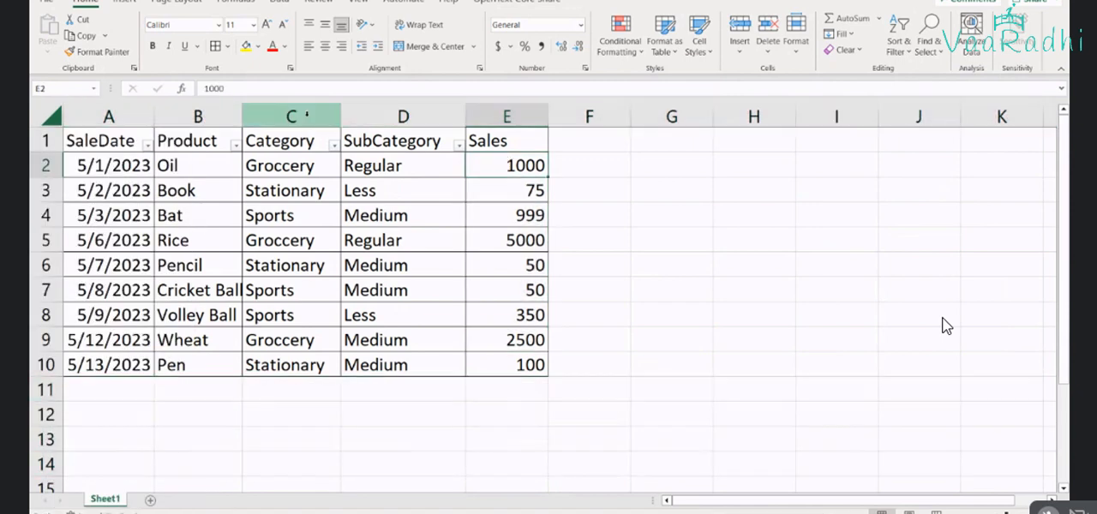
# Filter the Category column of the cleaned-up sales table to show only Groccery
pyautogui.click(334, 145)
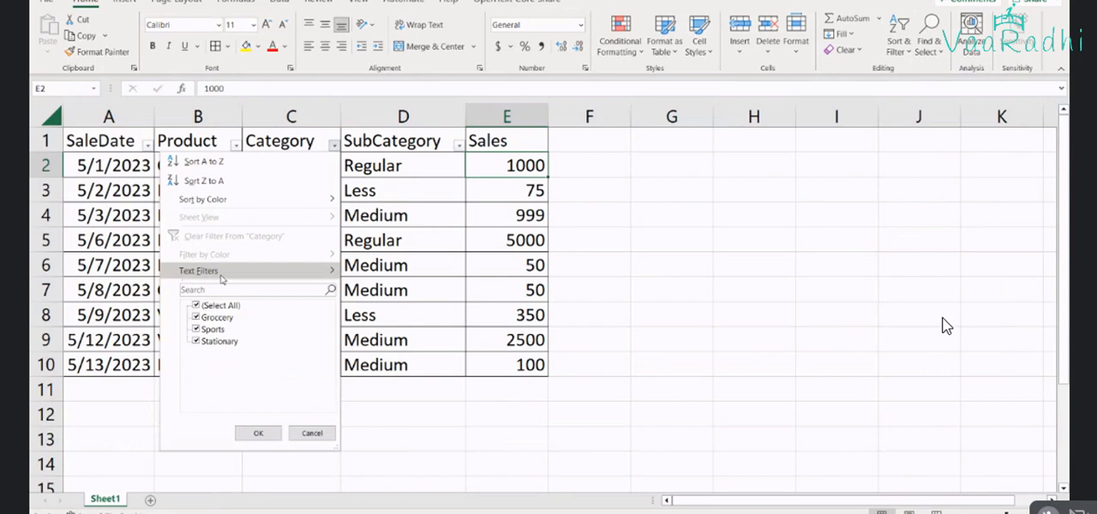
pyautogui.click(197, 307)
pyautogui.click(197, 318)
pyautogui.click(258, 433)
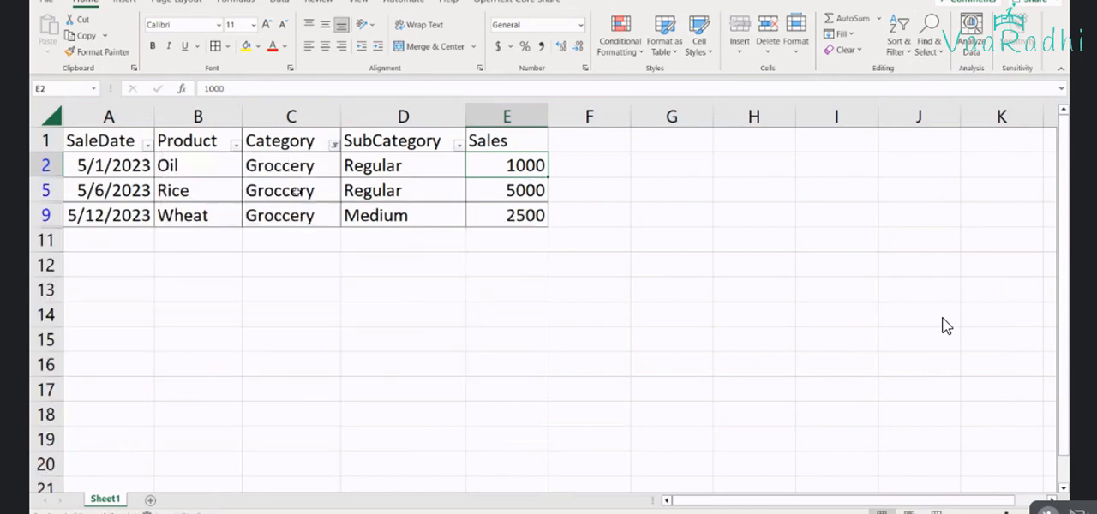
pyautogui.click(459, 146)
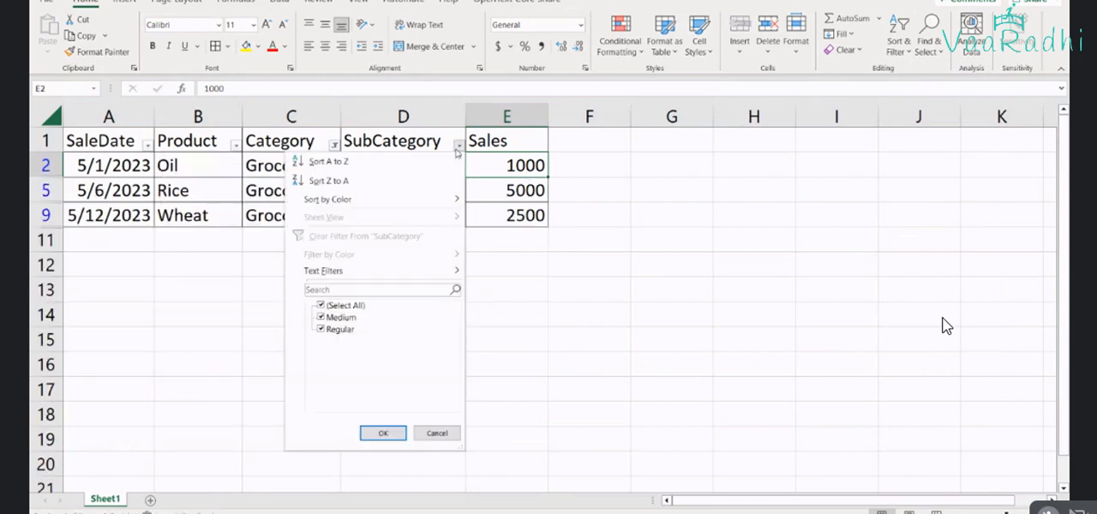
pyautogui.click(332, 306)
pyautogui.click(501, 392)
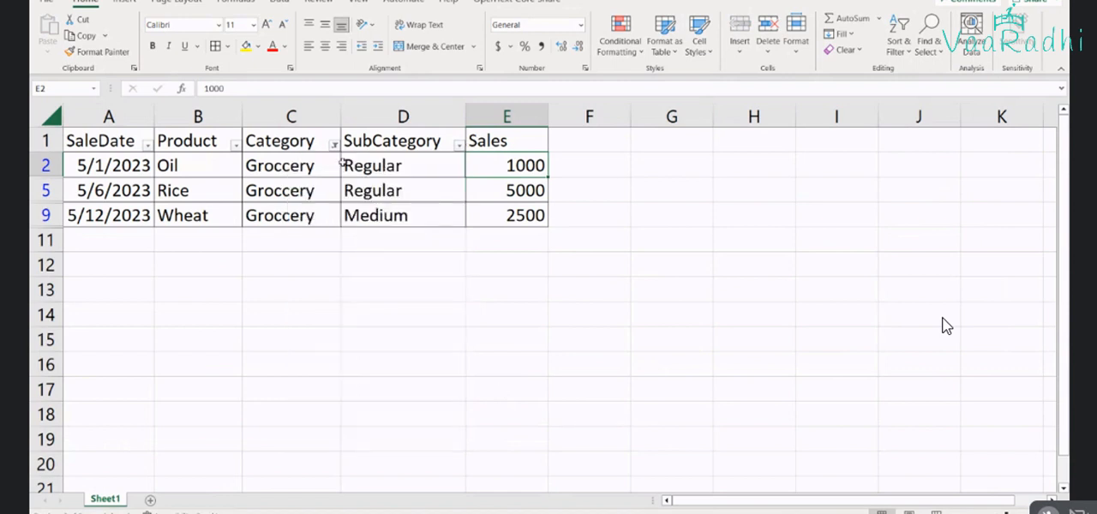
# Examine the filtered Groccery rows, highlighting the Regular subcategories with their sales in D2:E5
pyautogui.moveTo(289, 166); pyautogui.dragTo(291, 241)
pyautogui.press('Right')
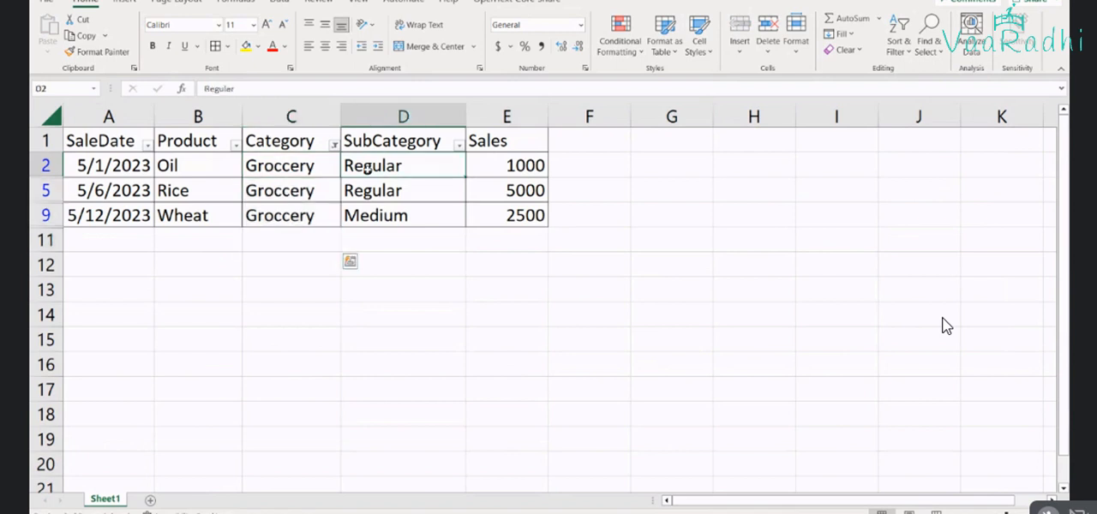
pyautogui.moveTo(367, 171); pyautogui.dragTo(465, 187)
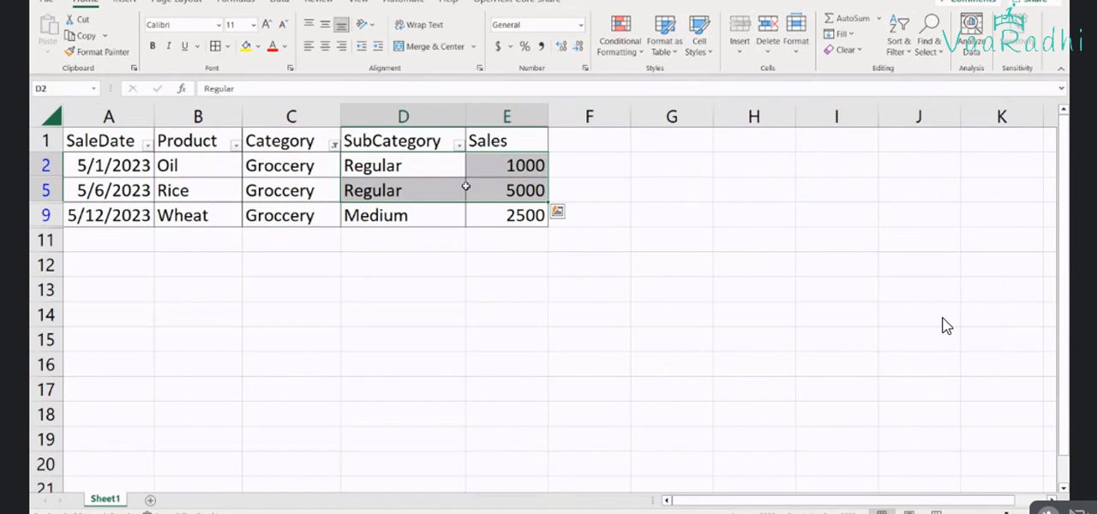
pyautogui.click(483, 241)
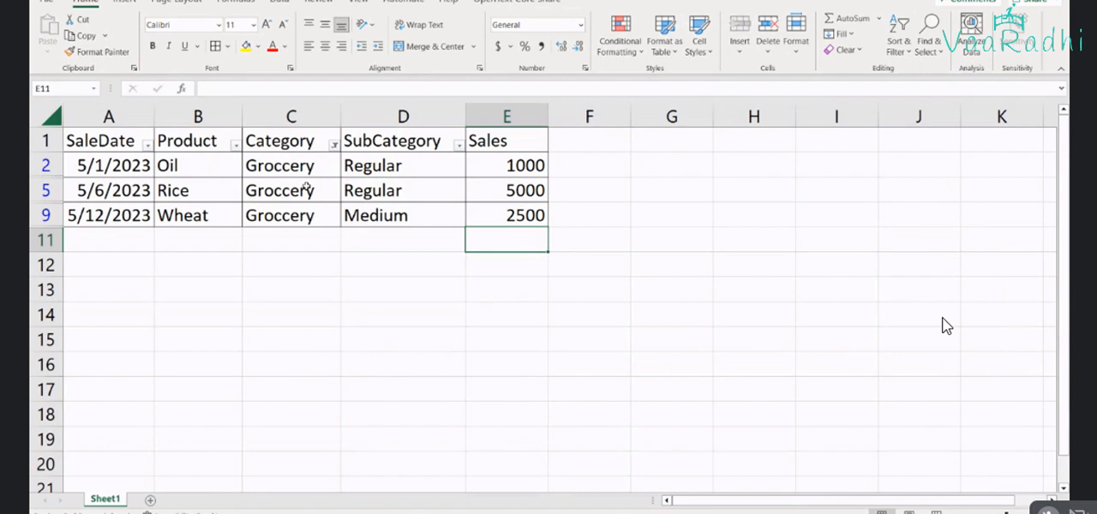
# Enter the heading Filter in G5, with the label Category in G9 and its value Groccery in H9
pyautogui.click(689, 194)
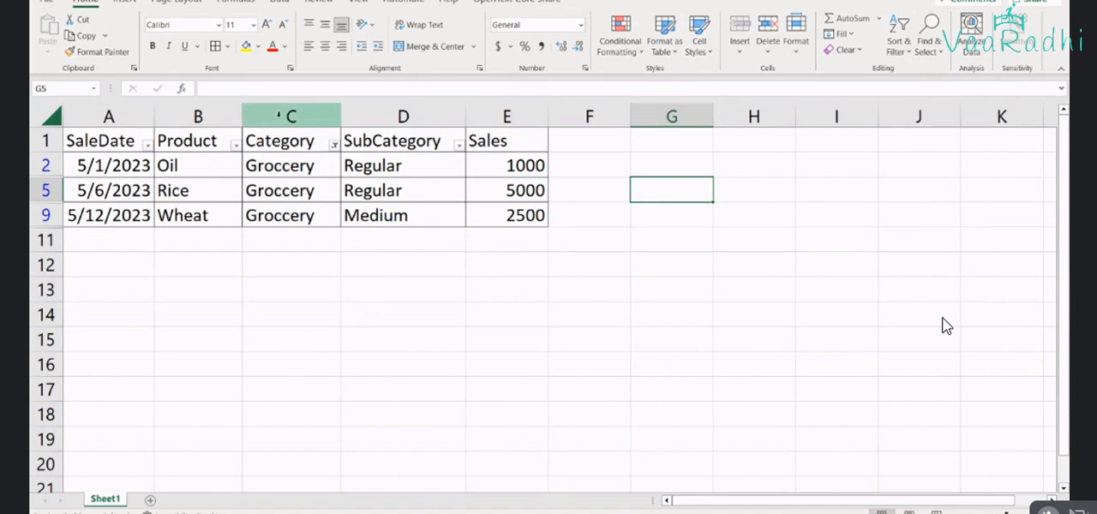
pyautogui.write('Filter')
pyautogui.press('Return')
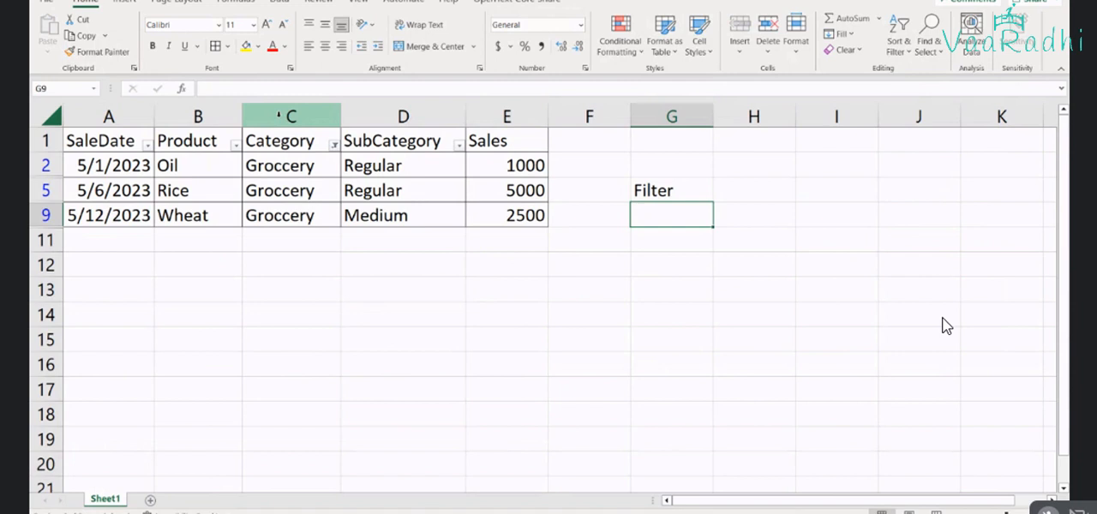
pyautogui.write('Catego')
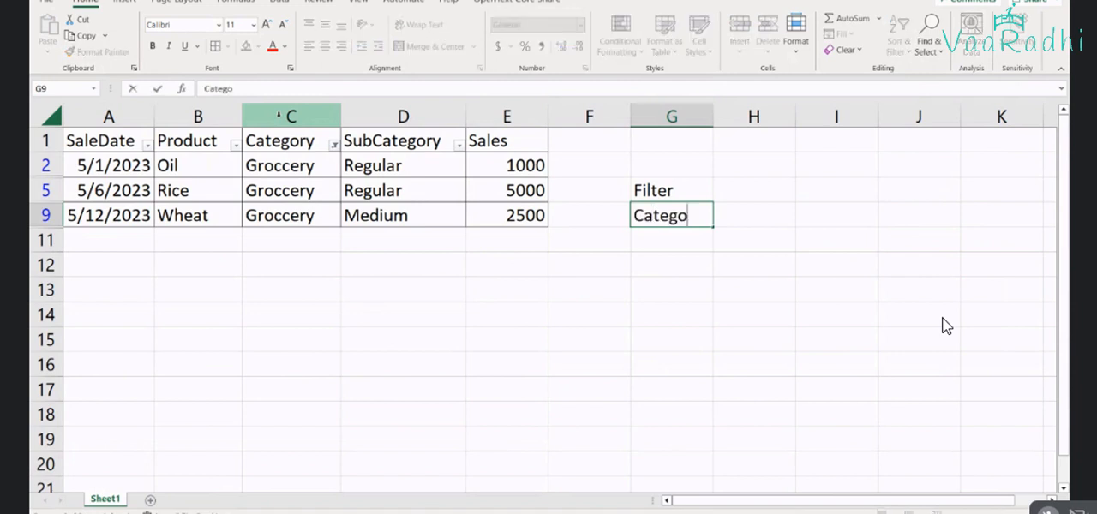
pyautogui.write('ry')
pyautogui.press('Tab')
pyautogui.write('Groc')
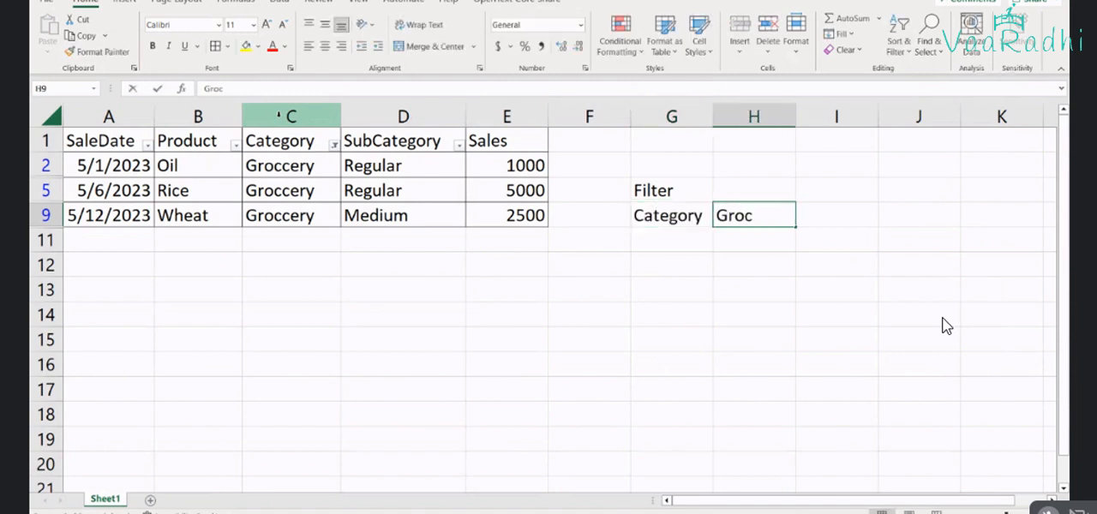
pyautogui.write('cery')
pyautogui.press('Return')
# Enter the label Subcategory in G11 with the value Regular in H11, and autofit column G
pyautogui.write('Sub')
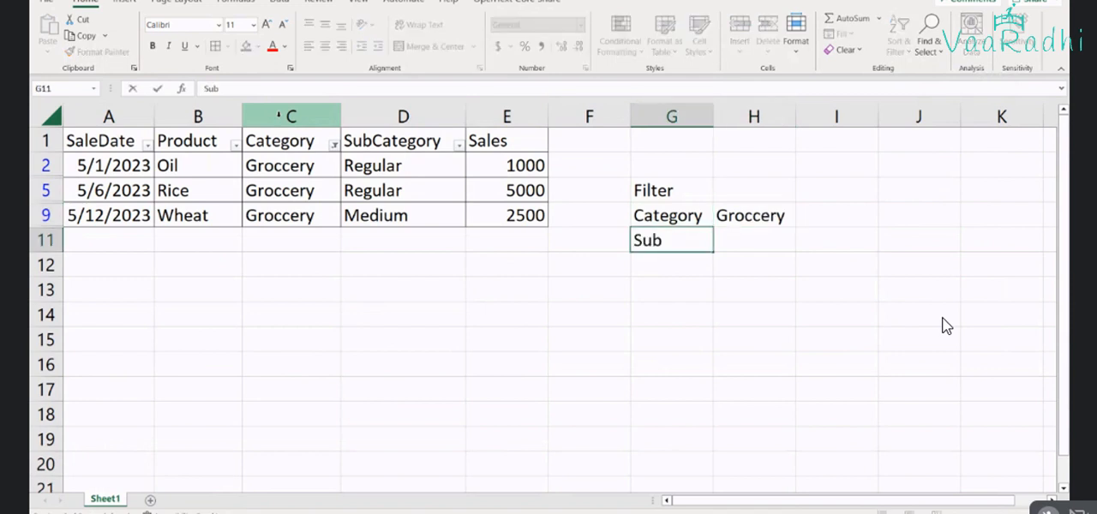
pyautogui.write('category')
pyautogui.press('Tab')
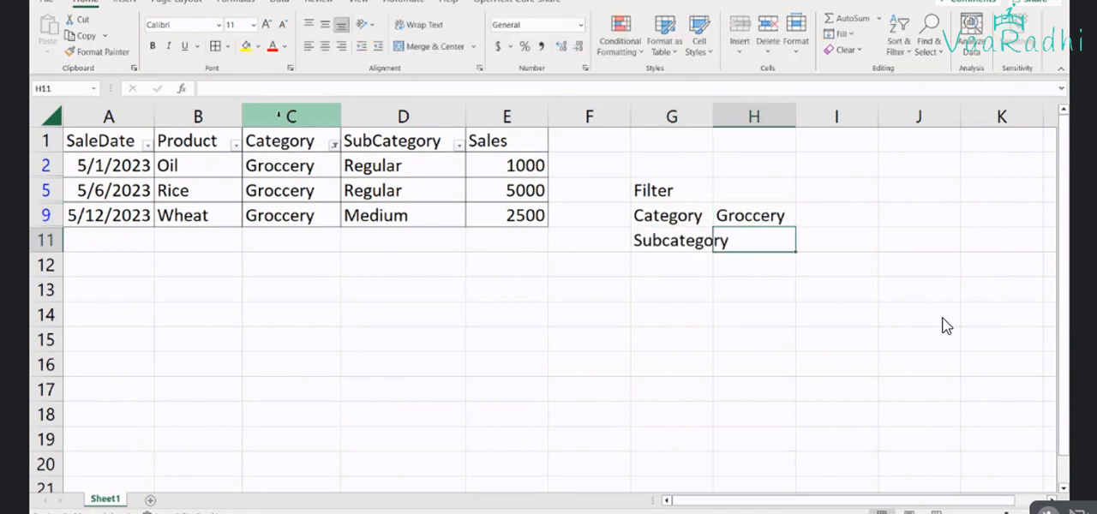
pyautogui.write('Regular')
pyautogui.press('Return')
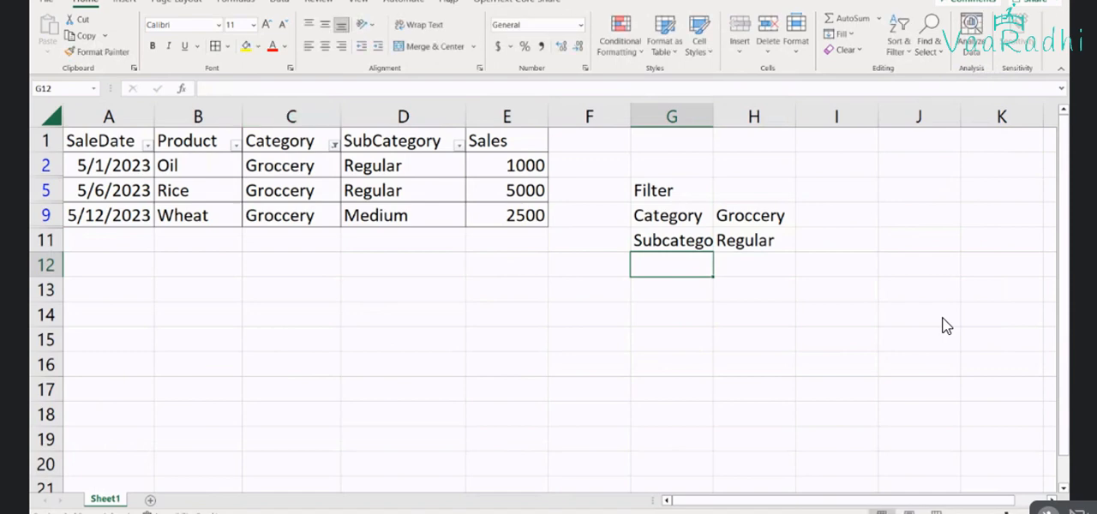
pyautogui.doubleClick(710, 116)
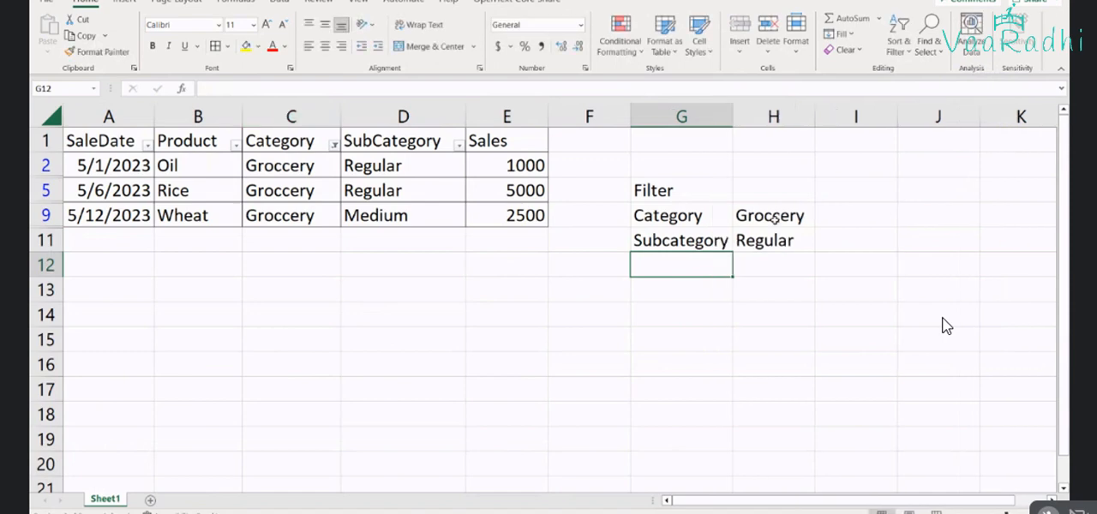
# Review the Category and Subcategory filter labels in G5:H11 alongside the filtered Sales values in E2:E9
pyautogui.click(704, 223)
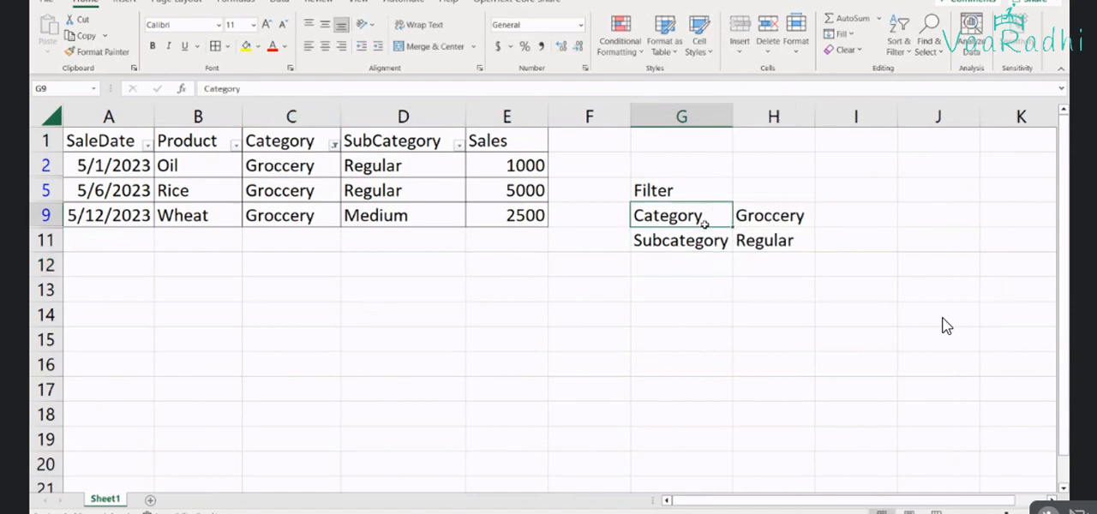
pyautogui.moveTo(704, 223); pyautogui.dragTo(686, 241)
pyautogui.moveTo(514, 166); pyautogui.dragTo(522, 220)
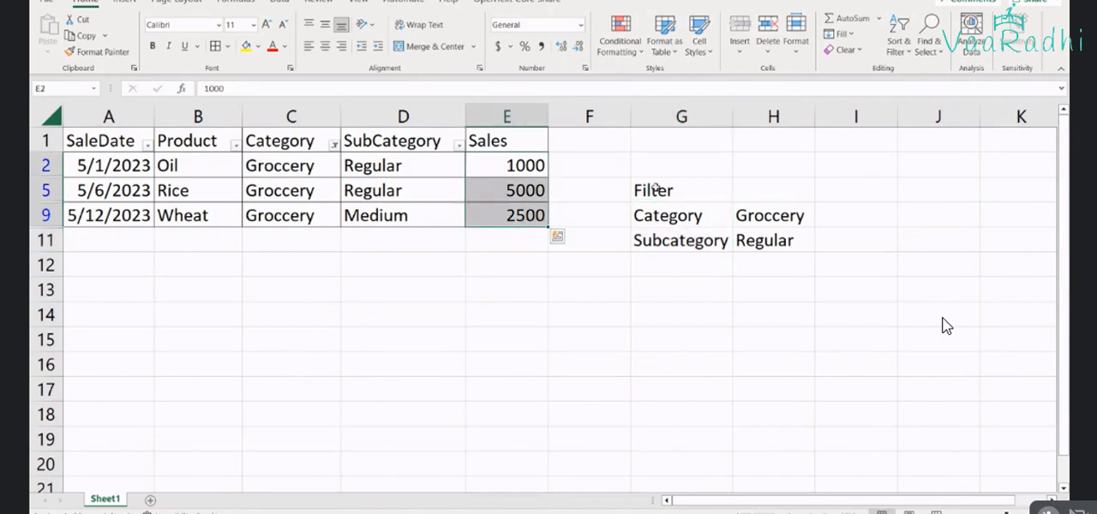
pyautogui.click(657, 216)
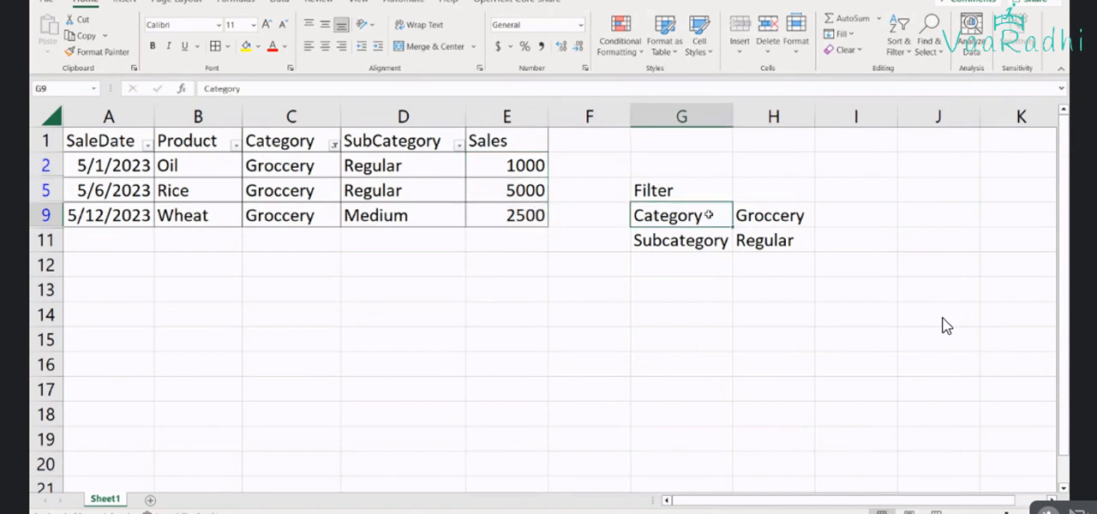
pyautogui.click(695, 186)
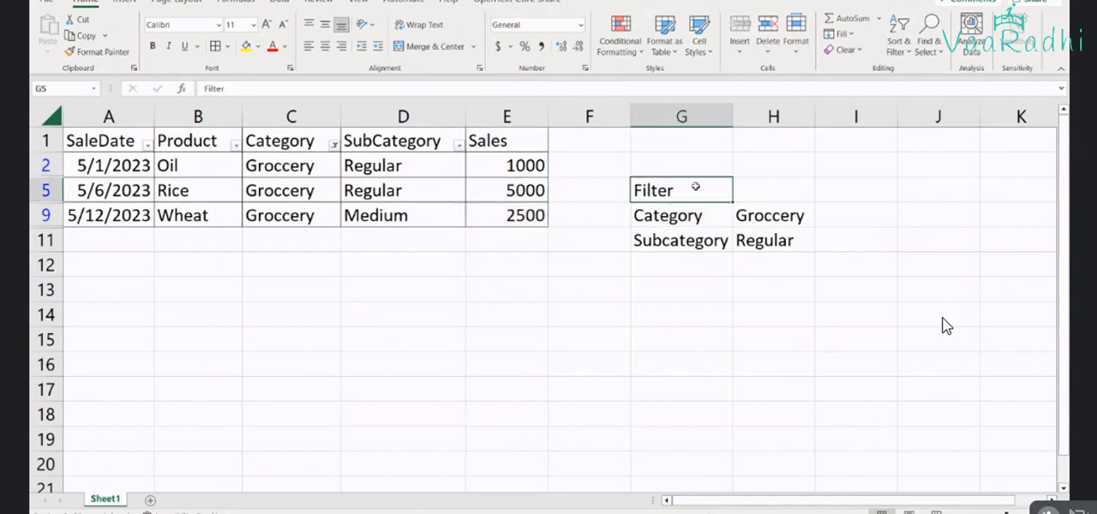
pyautogui.moveTo(695, 186); pyautogui.dragTo(739, 241)
# Delete columns G and H containing the filter notes
pyautogui.moveTo(686, 116); pyautogui.dragTo(763, 116)
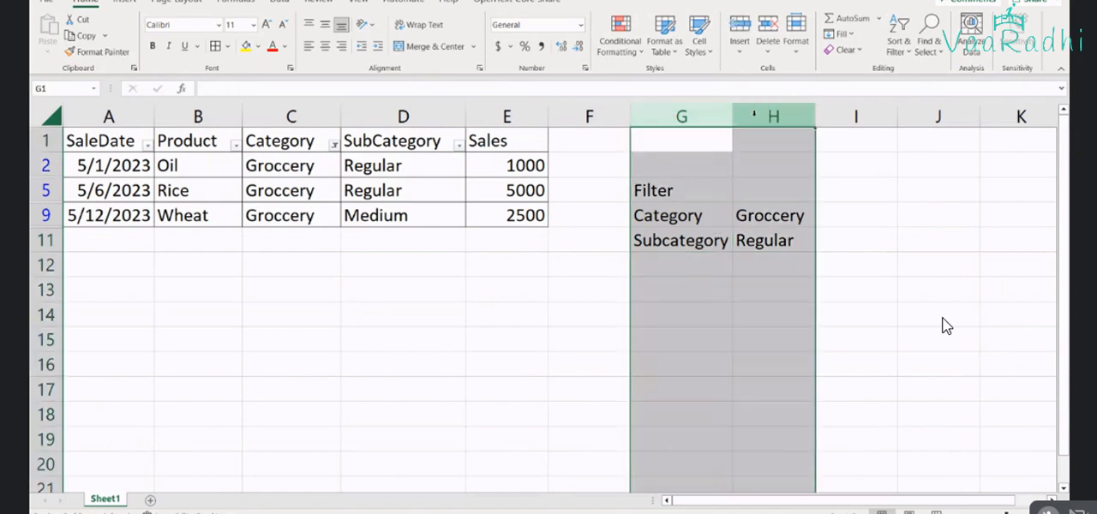
pyautogui.rightClick(759, 119)
pyautogui.click(787, 255)
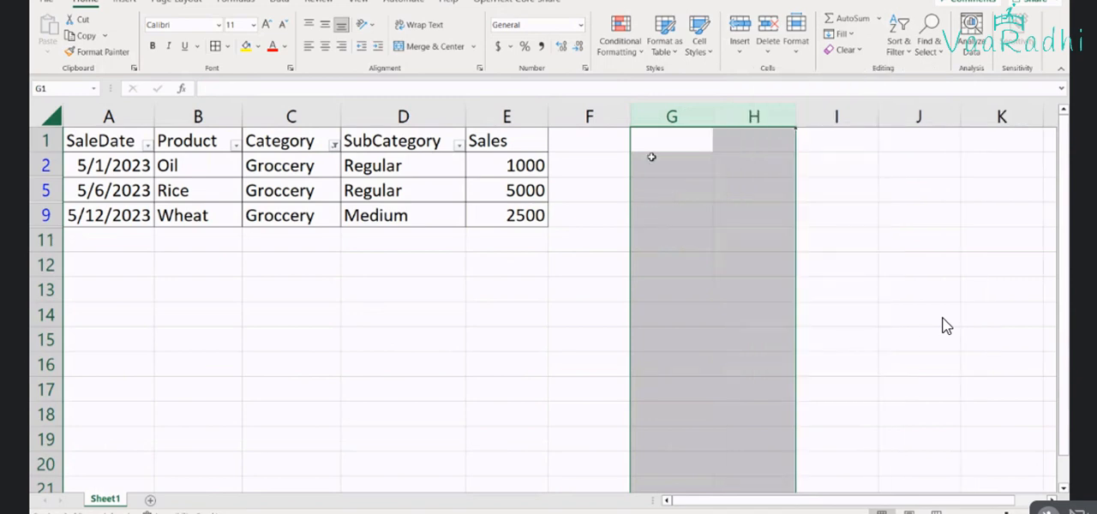
# Reset the Category column filter to include all categories
pyautogui.click(335, 144)
pyautogui.click(196, 306)
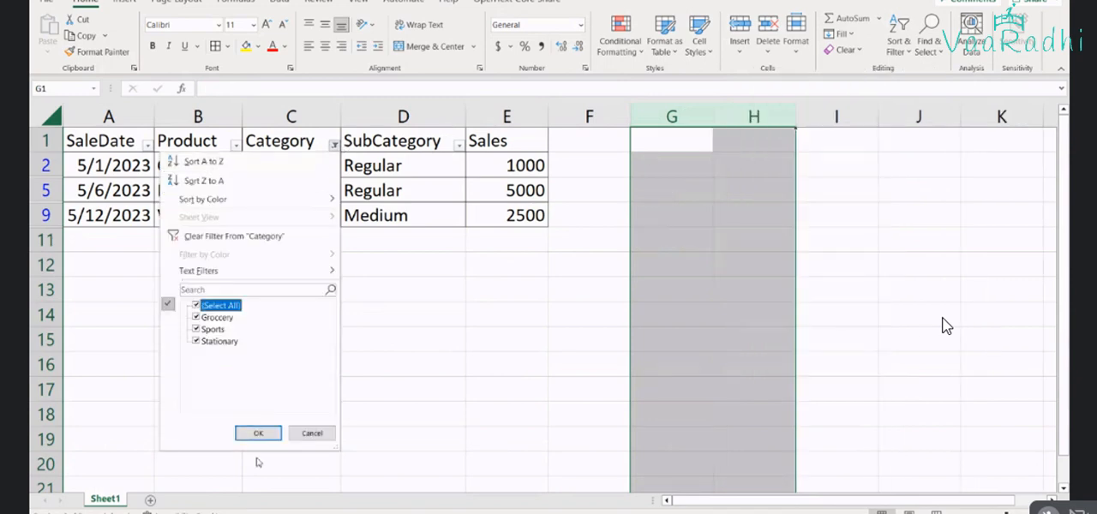
pyautogui.click(258, 433)
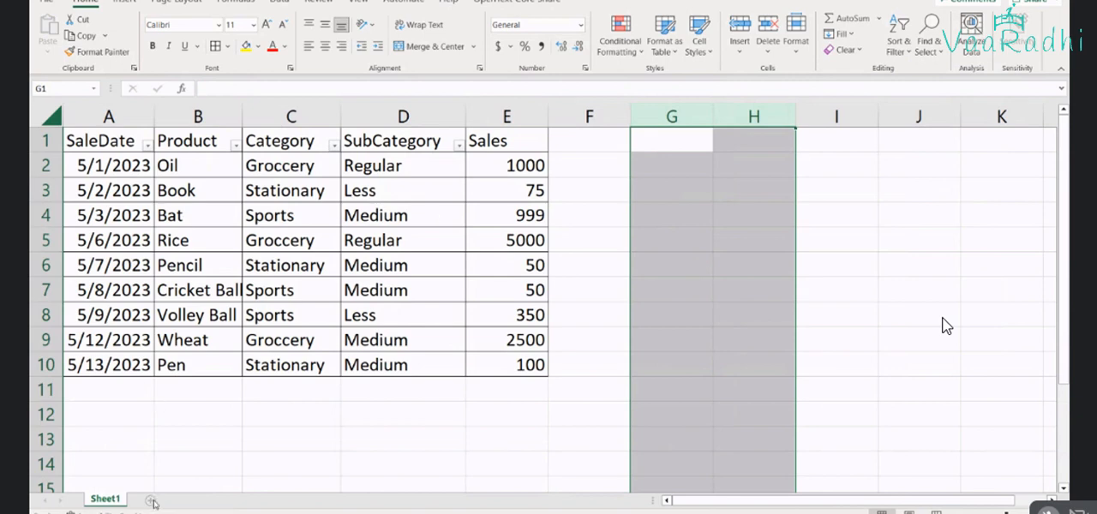
# Add a new worksheet, enter CALCULATE in A1 in capitals, and autofit column A
pyautogui.click(150, 500)
pyautogui.keyDown('ctrl'); pyautogui.scroll(4, 119, 198); pyautogui.keyUp('ctrl')
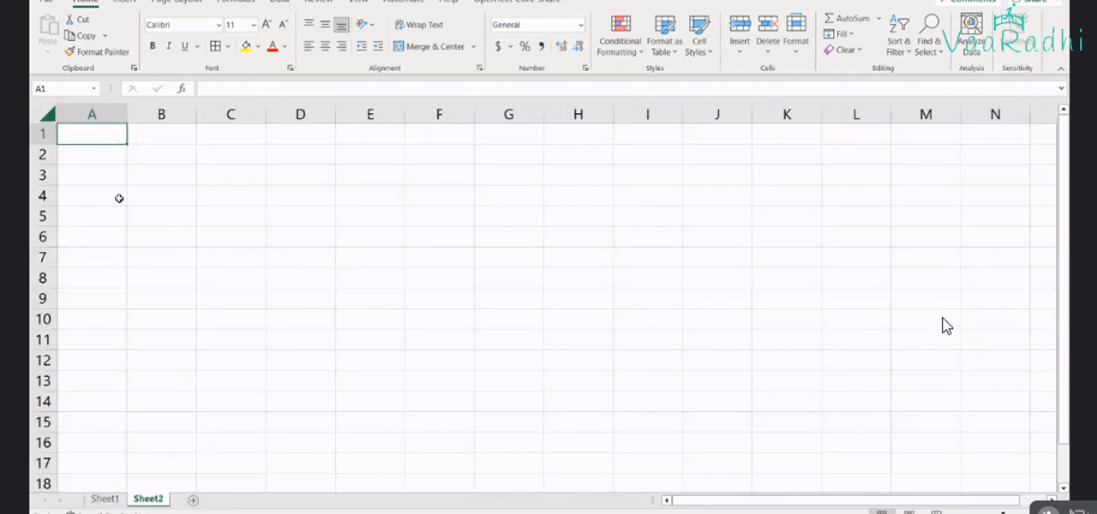
pyautogui.keyDown('ctrl'); pyautogui.scroll(2, 119, 198); pyautogui.keyUp('ctrl')
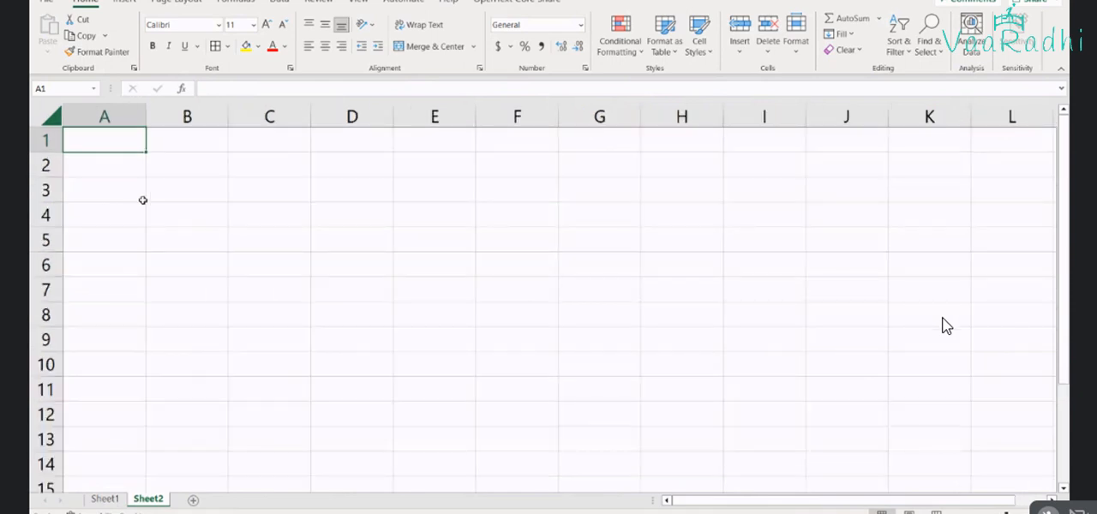
pyautogui.write('cal')
pyautogui.press('BackSpace')
pyautogui.press('BackSpace')
pyautogui.press('BackSpace')
pyautogui.write('CAL')
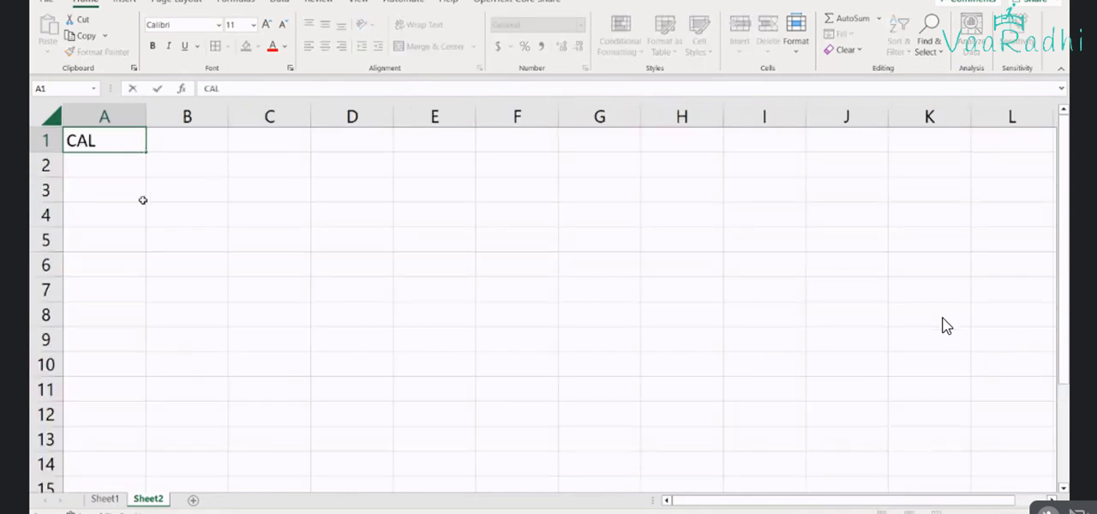
pyautogui.write('CULATE')
pyautogui.press('Tab')
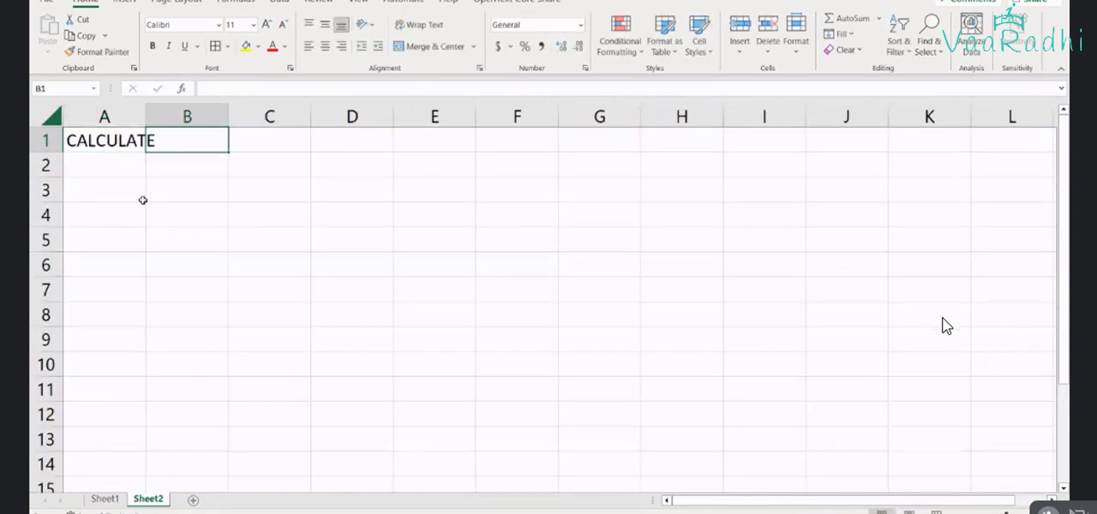
pyautogui.doubleClick(147, 116)
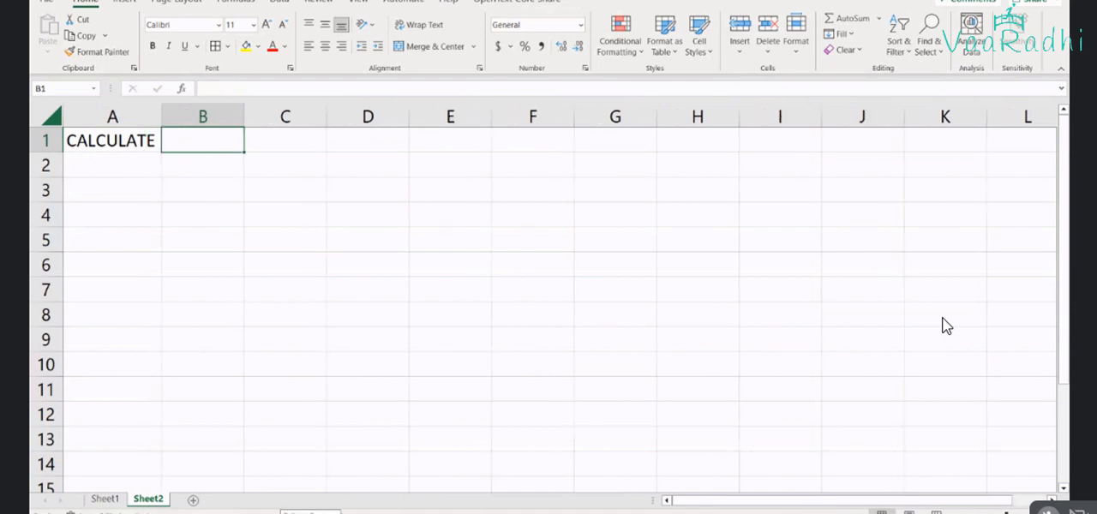
# Begin the function syntax in B1 with the text CALCULATE(expression,
pyautogui.write('CALCU')
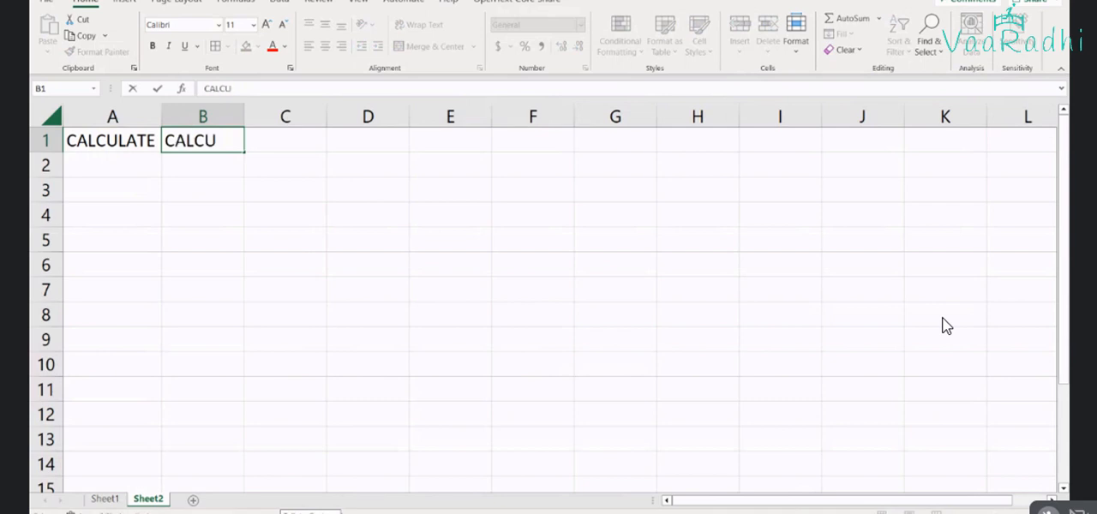
pyautogui.write('LATE(EXP')
pyautogui.press('BackSpace')
pyautogui.press('BackSpace')
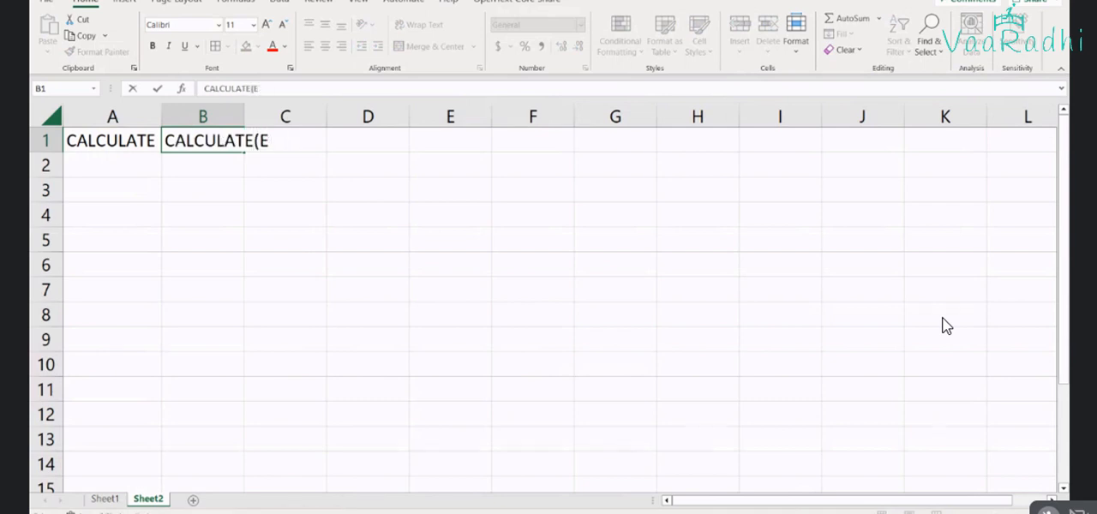
pyautogui.press('BackSpace')
pyautogui.write('express')
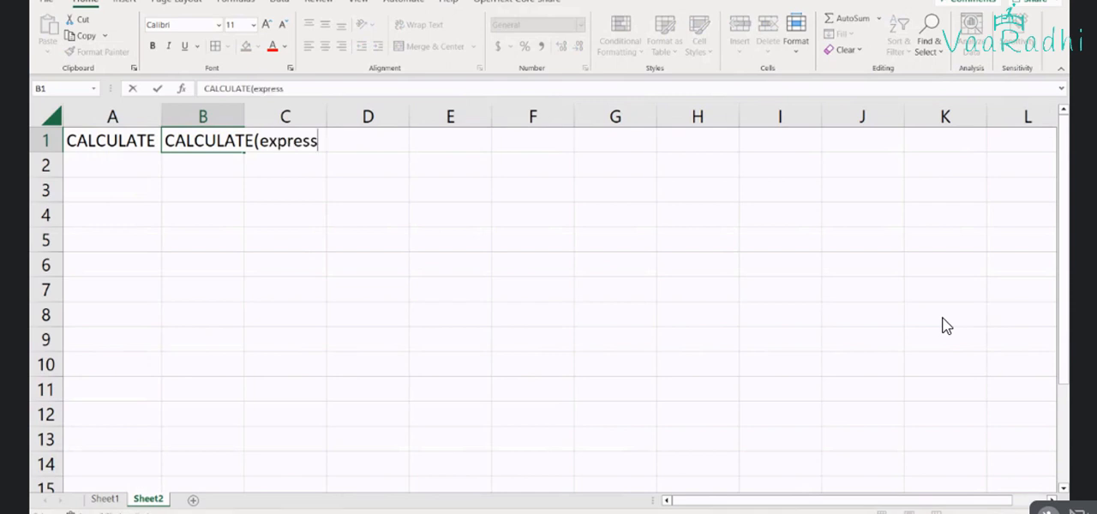
pyautogui.write('ion, fil')
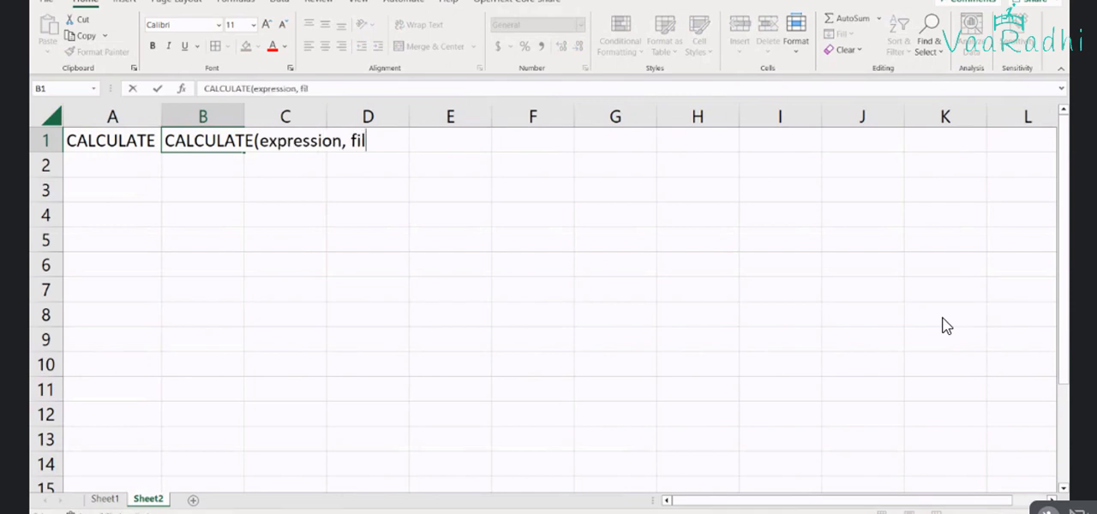
pyautogui.write('terCrieteri')
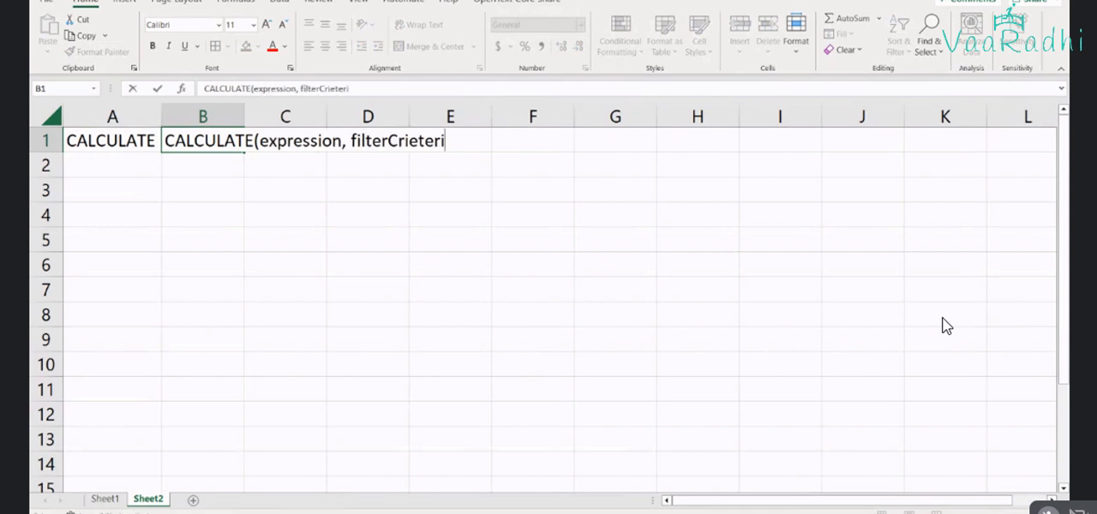
# Add filterCriteria as the second argument of the CALCULATE syntax in B1
pyautogui.press('BackSpace')
pyautogui.press('BackSpace')
pyautogui.press('BackSpace')
pyautogui.press('BackSpace')
pyautogui.press('BackSpace')
pyautogui.write('teria, ...,')
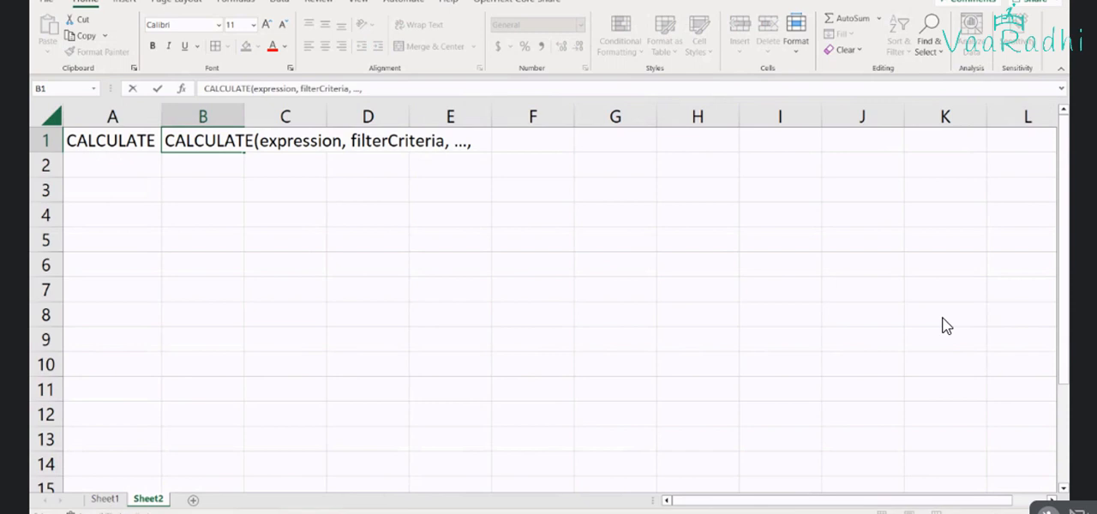
pyautogui.write(' ...')
pyautogui.press('BackSpace')
pyautogui.press('BackSpace')
pyautogui.press('BackSpace')
pyautogui.press('BackSpace')
pyautogui.press('BackSpace')
pyautogui.press('BackSpace')
pyautogui.press('BackSpace')
pyautogui.press('BackSpace')
pyautogui.press('BackSpace')
pyautogui.press('BackSpace')
pyautogui.press('BackSpace')
pyautogui.press('BackSpace')
# Extend the CALCULATE syntax in B1 with numbered filter arguments, reading filterCritera1, filterCriteria2,
pyautogui.write('a1, filterCriter')
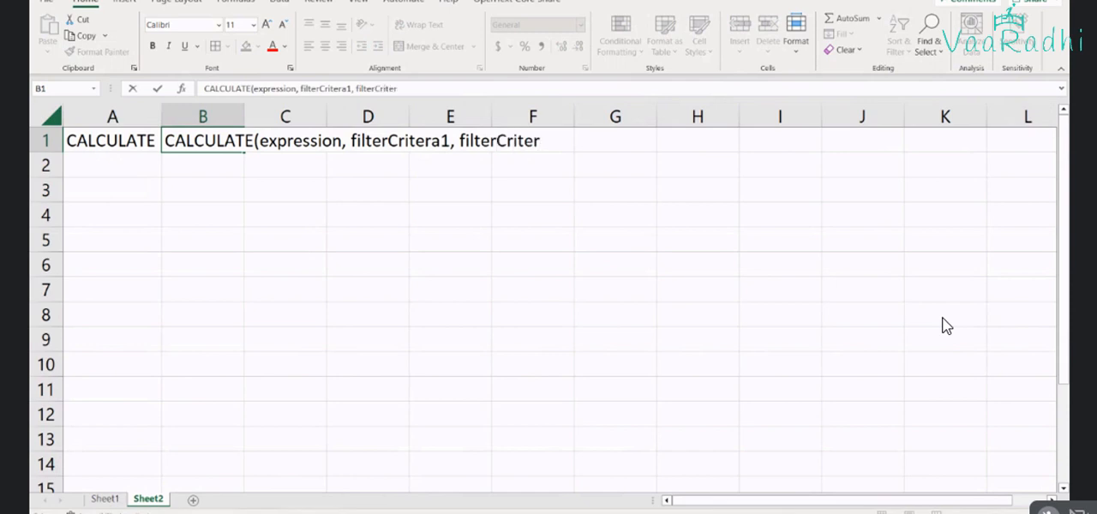
pyautogui.write('ia1,')
pyautogui.press('BackSpace')
pyautogui.press('BackSpace')
pyautogui.write('2,')
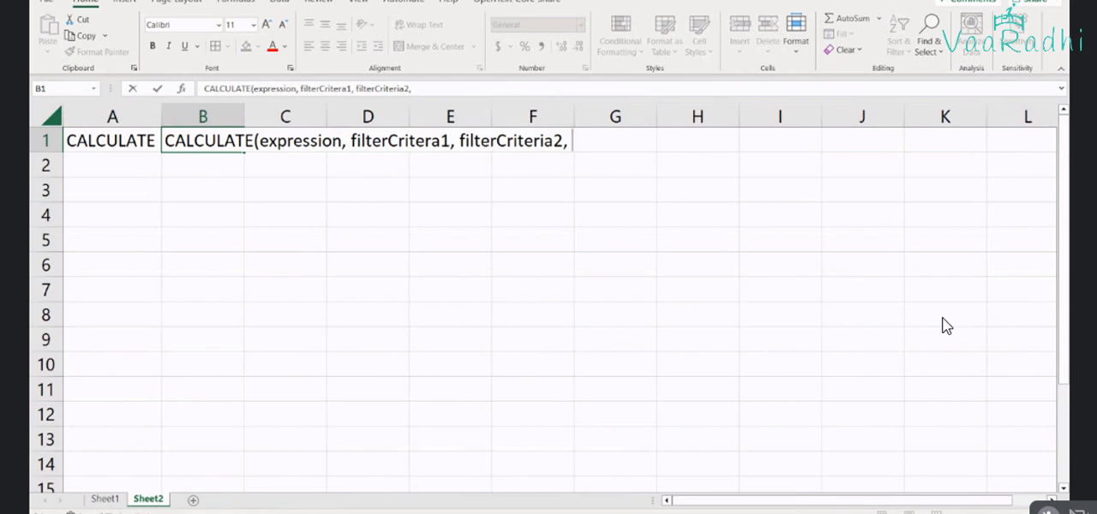
# Complete the CALCULATE syntax in B1 with the third filter argument and closing text filterCriteria3...)
pyautogui.write('filterCre')
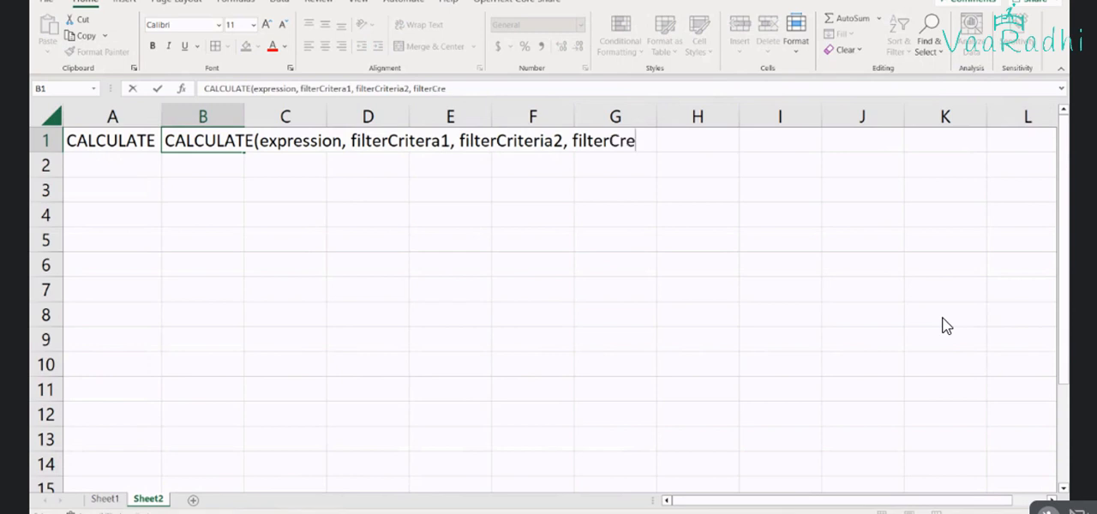
pyautogui.press('BackSpace')
pyautogui.write('iteria3..')
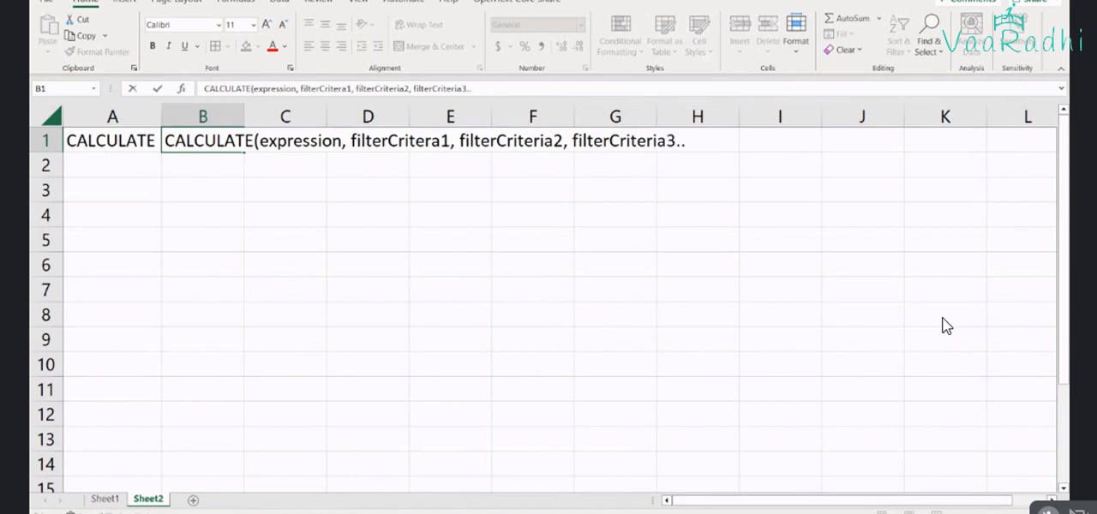
pyautogui.write('.)')
pyautogui.press('Return')
# Correct the misspelled first filter argument in B1 to read filterCriteria1
pyautogui.click(215, 140)
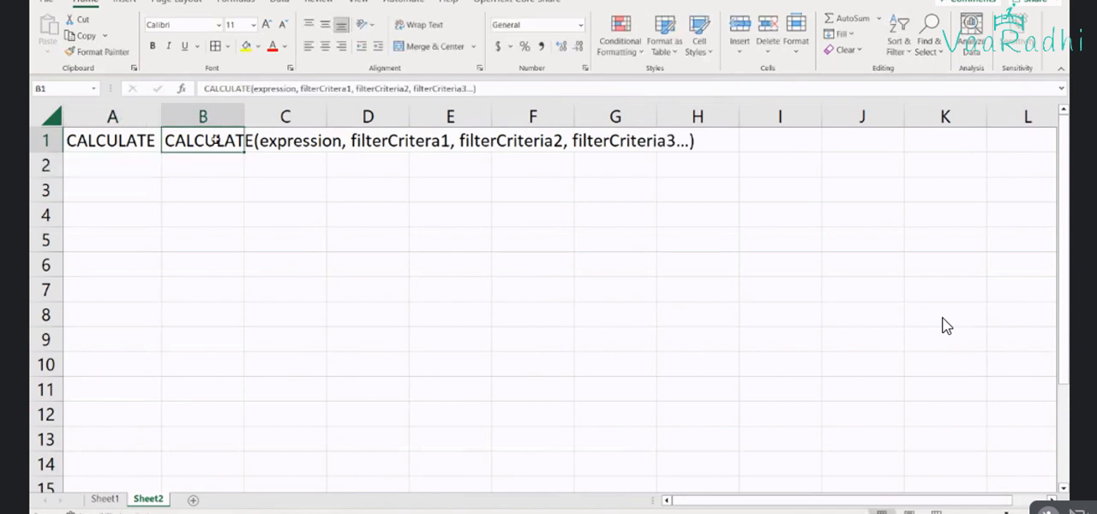
pyautogui.doubleClick(215, 140)
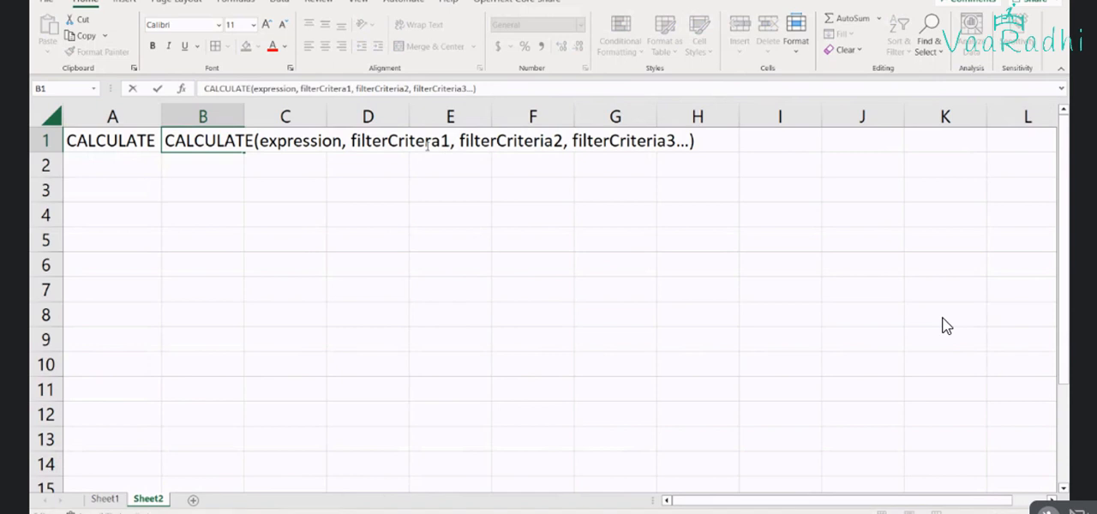
pyautogui.write('i')
pyautogui.press('Return')
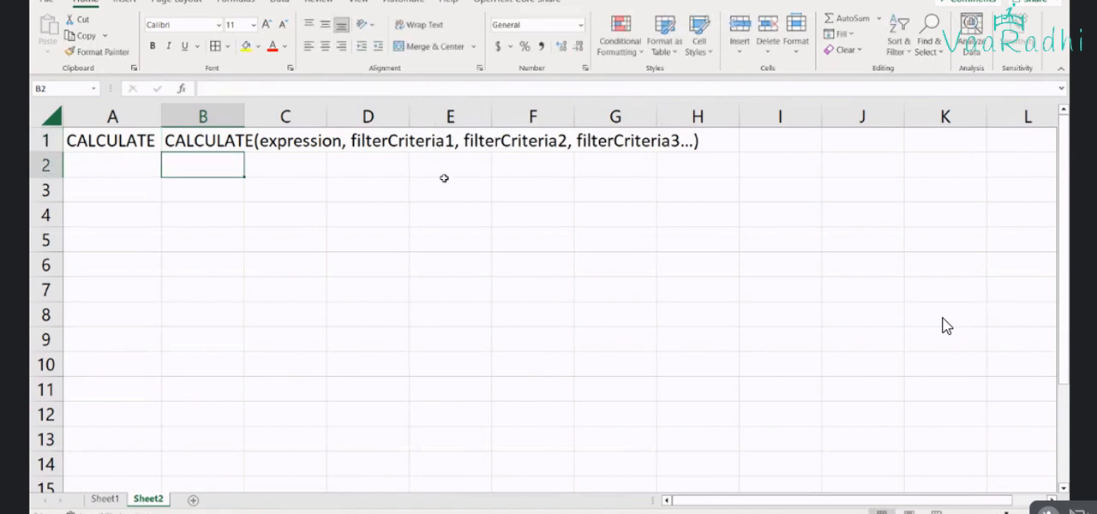
# Rename the Sheet2 worksheet as Syntax
pyautogui.click(112, 486)
pyautogui.doubleClick(147, 499)
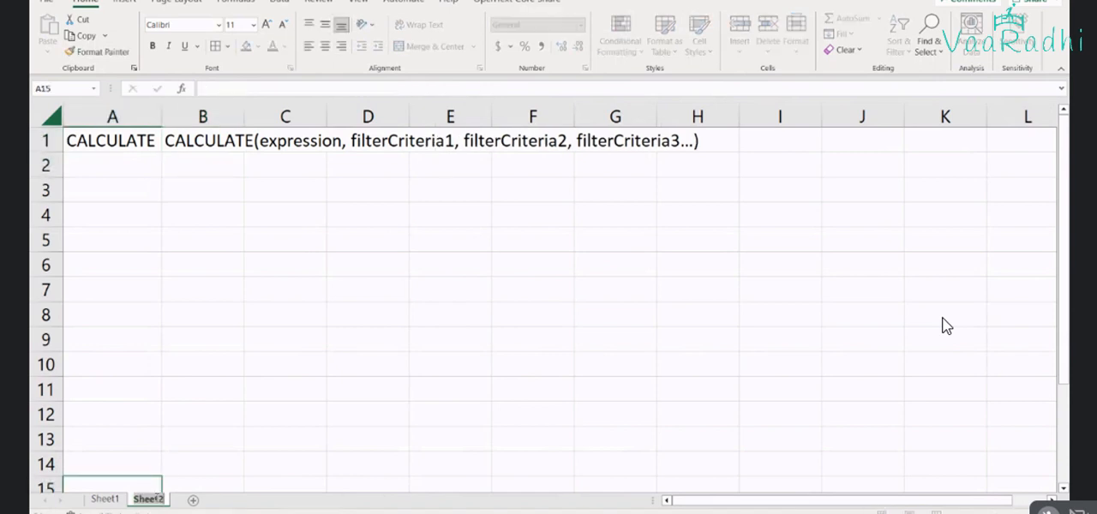
pyautogui.write('Synta')
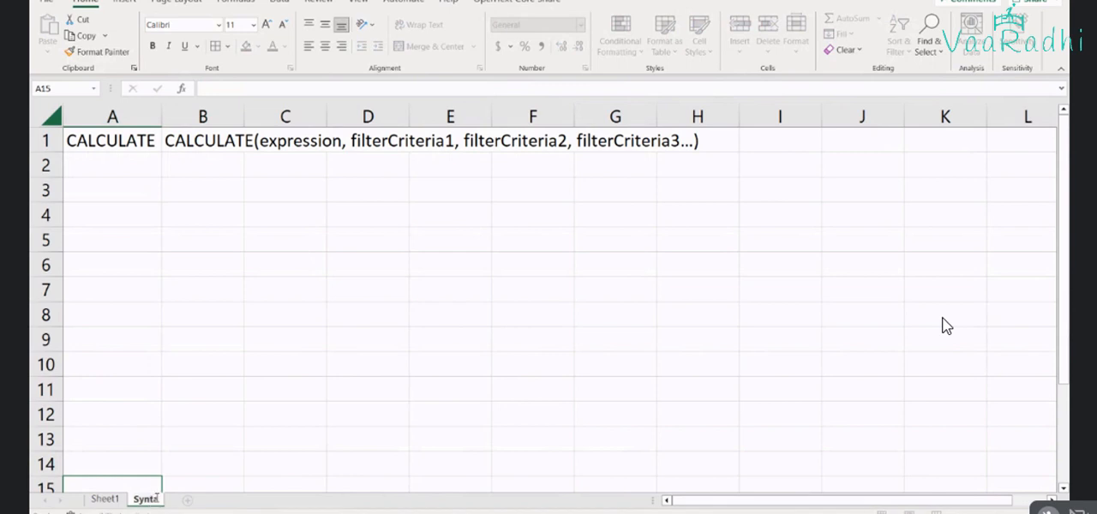
pyautogui.write('x')
pyautogui.press('Return')
# Rename the Sheet1 worksheet containing the sales table as Data
pyautogui.doubleClick(106, 500)
pyautogui.press('BackSpace')
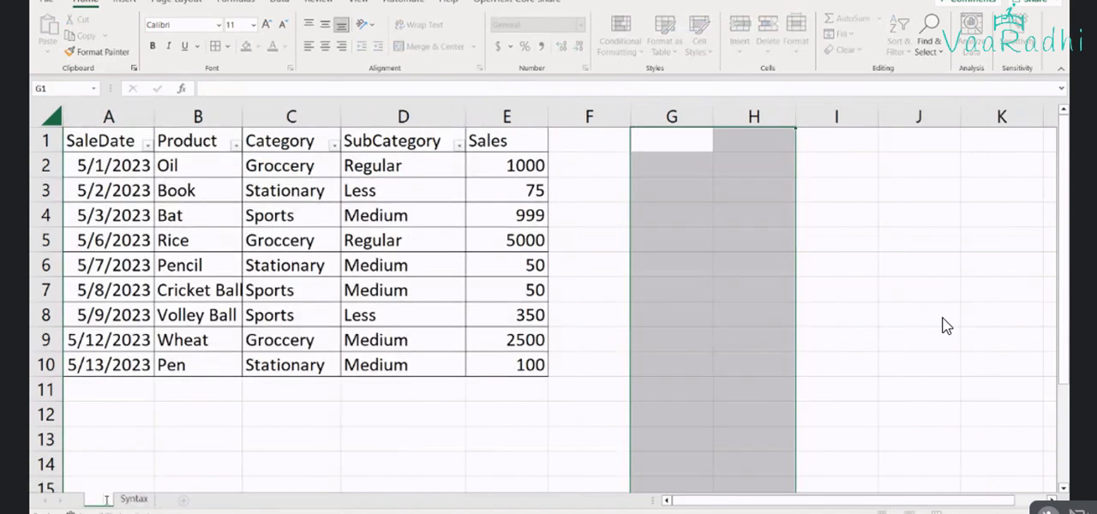
pyautogui.write('Data')
pyautogui.click(112, 470)
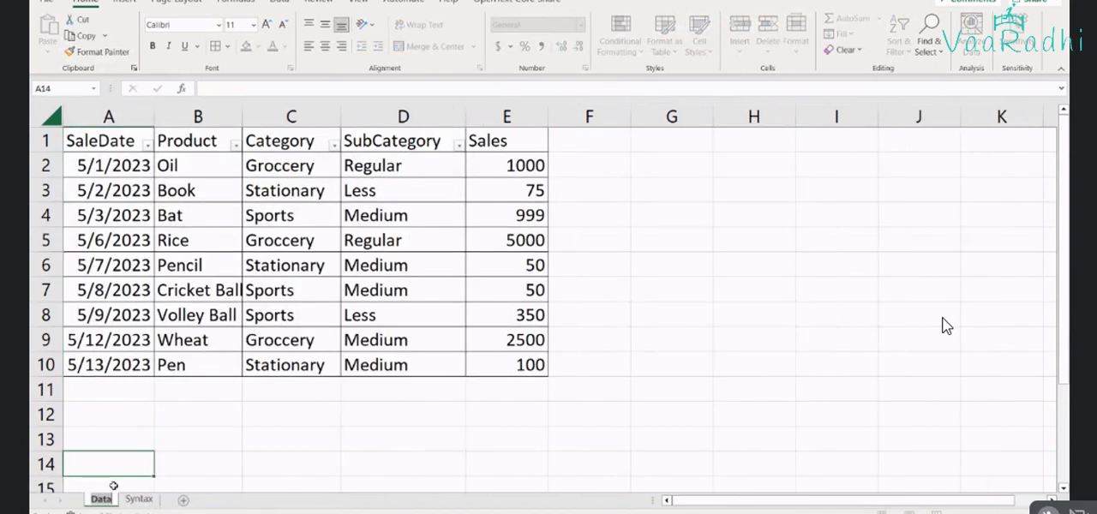
pyautogui.click(176, 443)
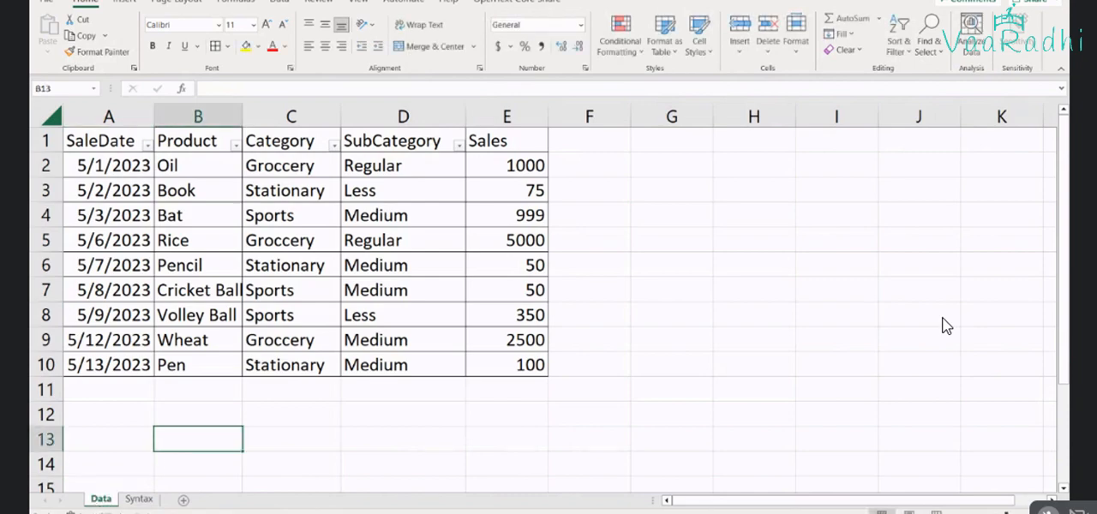
# Switch to Power BI Desktop, collapse the DateTable and Sheet1 field lists, and open the report view
pyautogui.hotkey('alt', 'Tab')
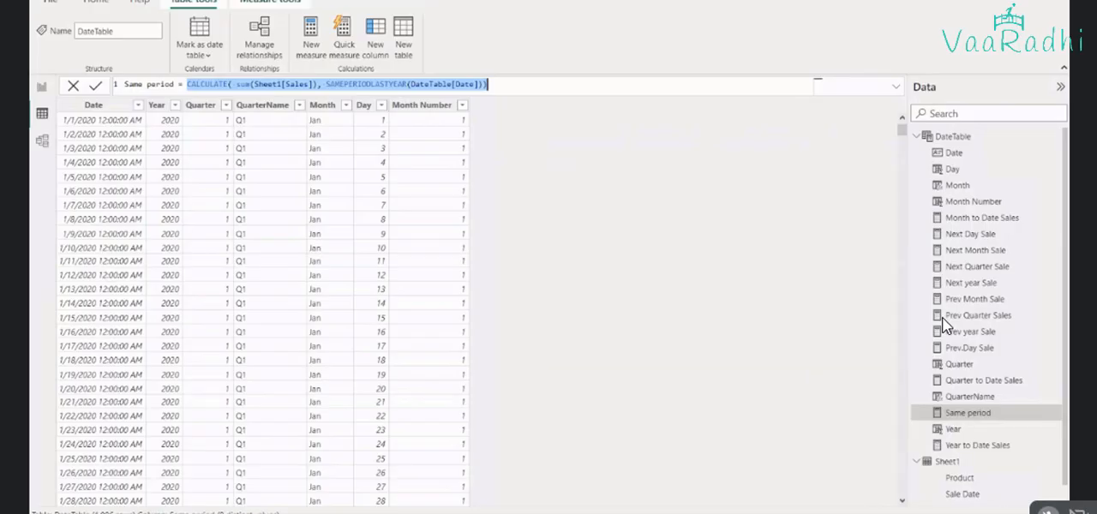
pyautogui.click(919, 137)
pyautogui.click(917, 153)
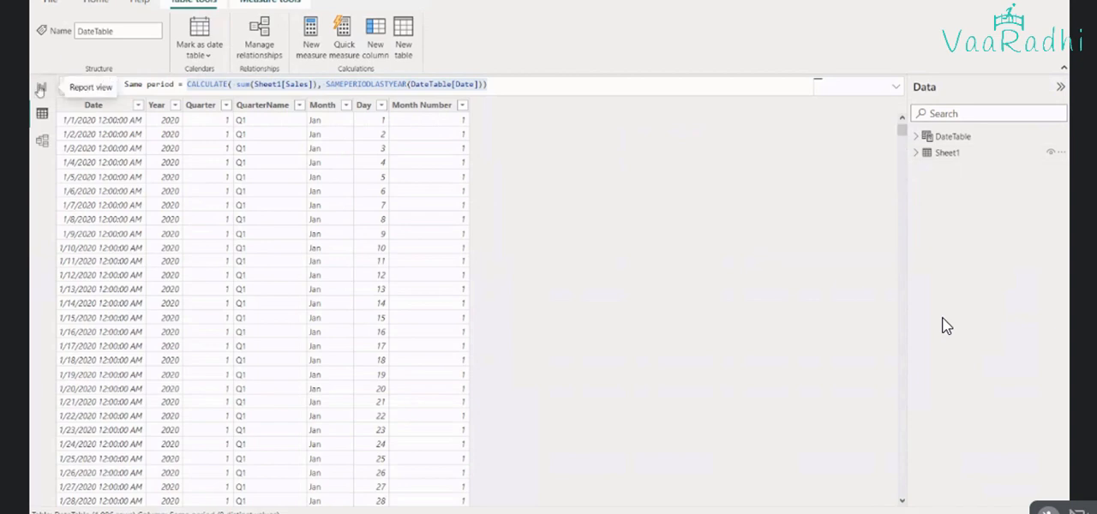
pyautogui.click(40, 89)
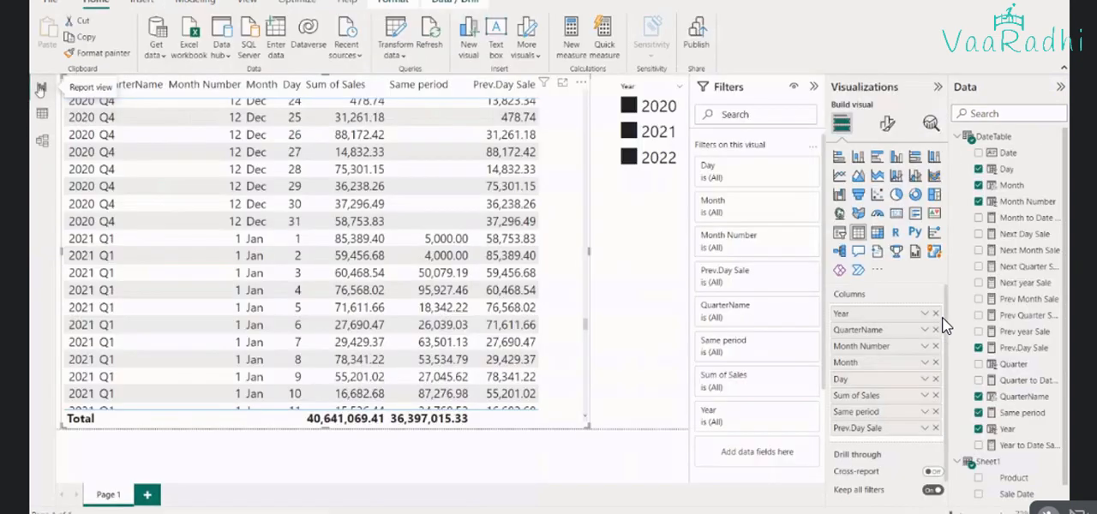
# Delete the Year slicer and the sales table visual from Page 1
pyautogui.click(620, 197)
pyautogui.press('Delete')
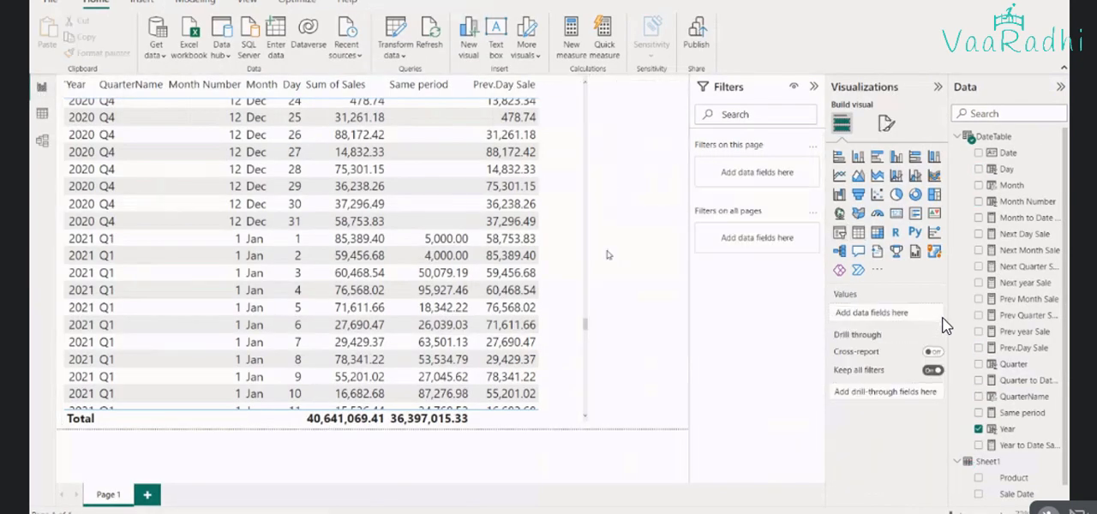
pyautogui.click(579, 422)
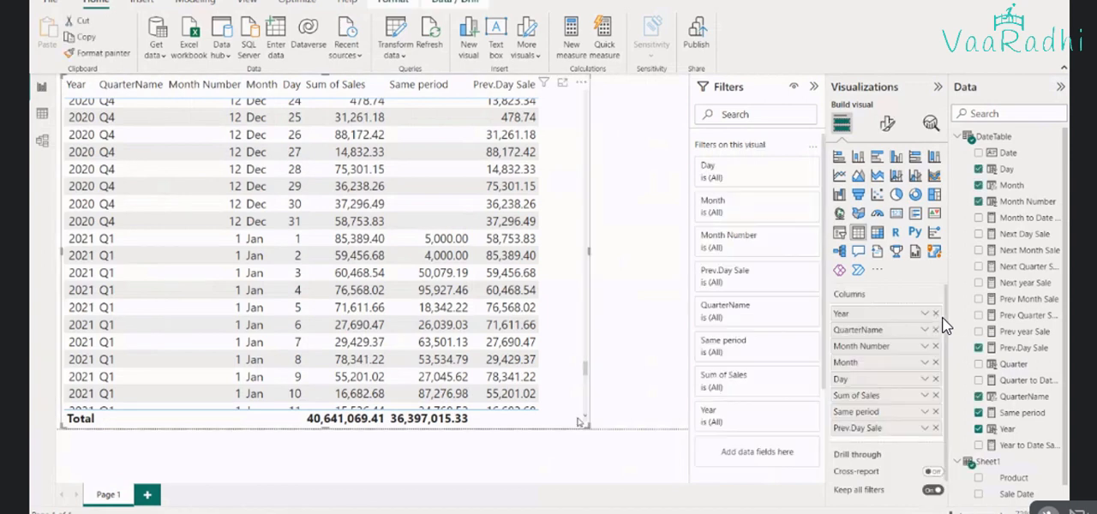
pyautogui.press('Delete')
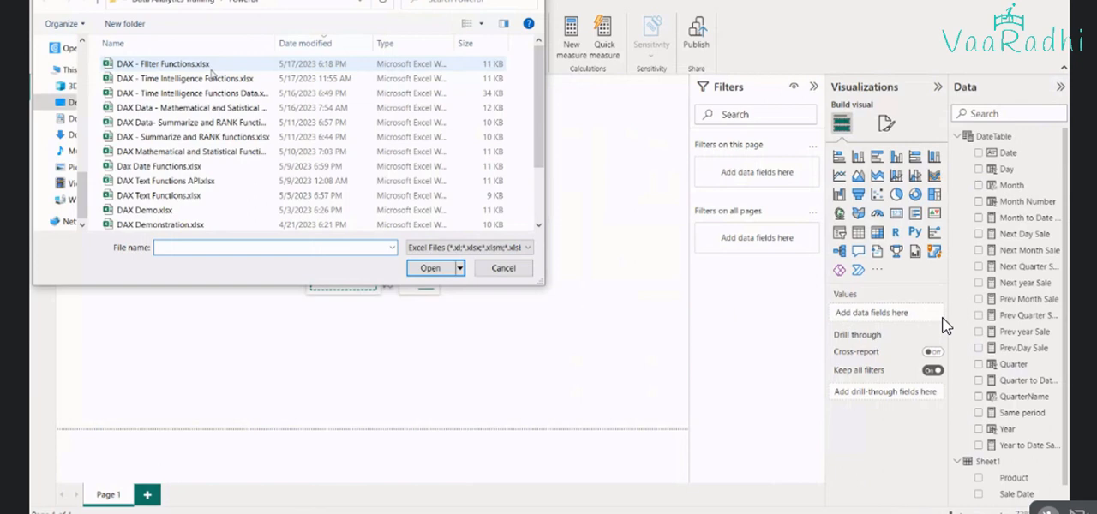
# Load the Data sheet from the Excel workbook DAX - Filter Functions.xlsx into the model
pyautogui.doubleClick(211, 68)
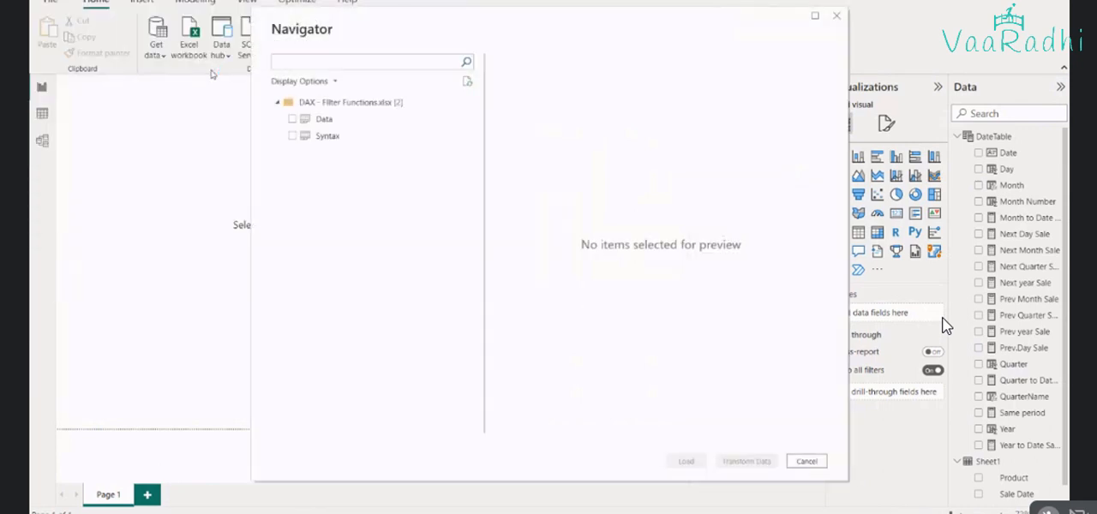
pyautogui.click(292, 119)
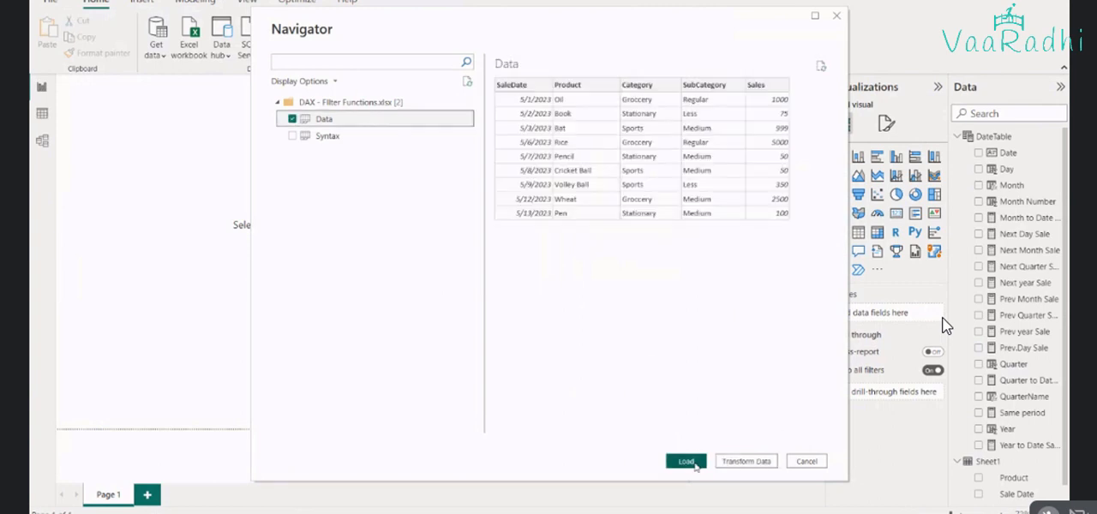
pyautogui.click(687, 462)
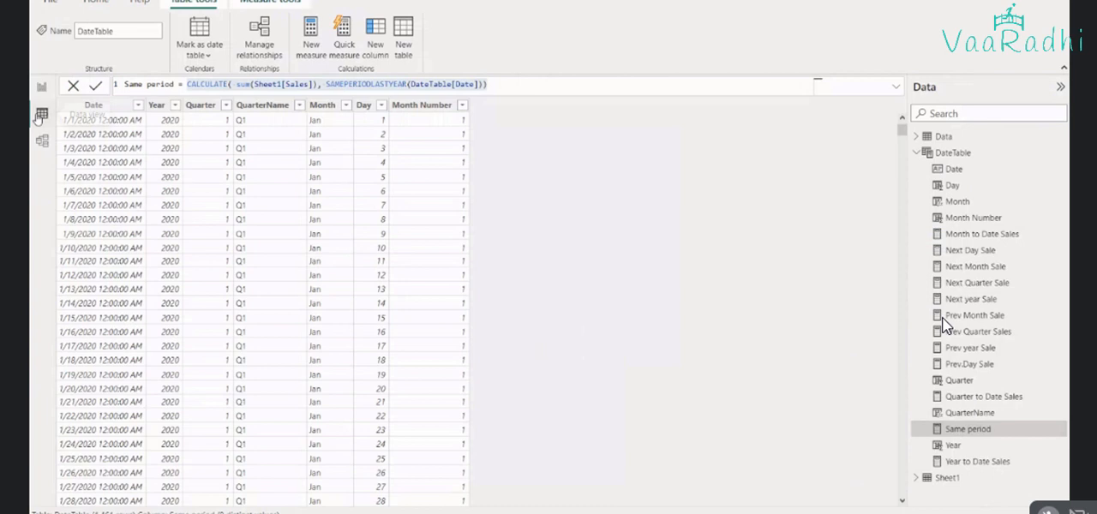
# Collapse DateTable, expand the imported Data table, and display its rows for comparison with the Excel sheet
pyautogui.click(917, 152)
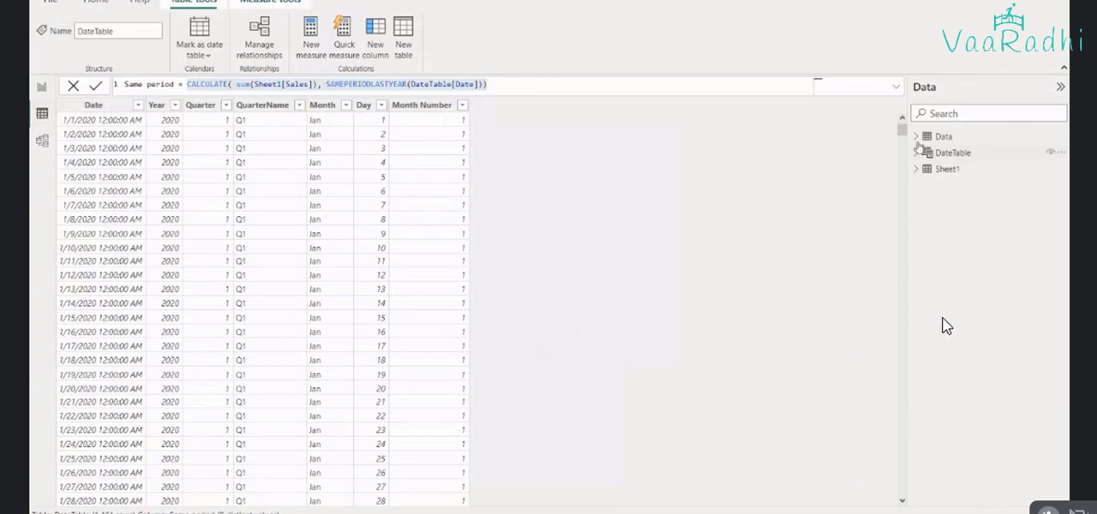
pyautogui.click(917, 137)
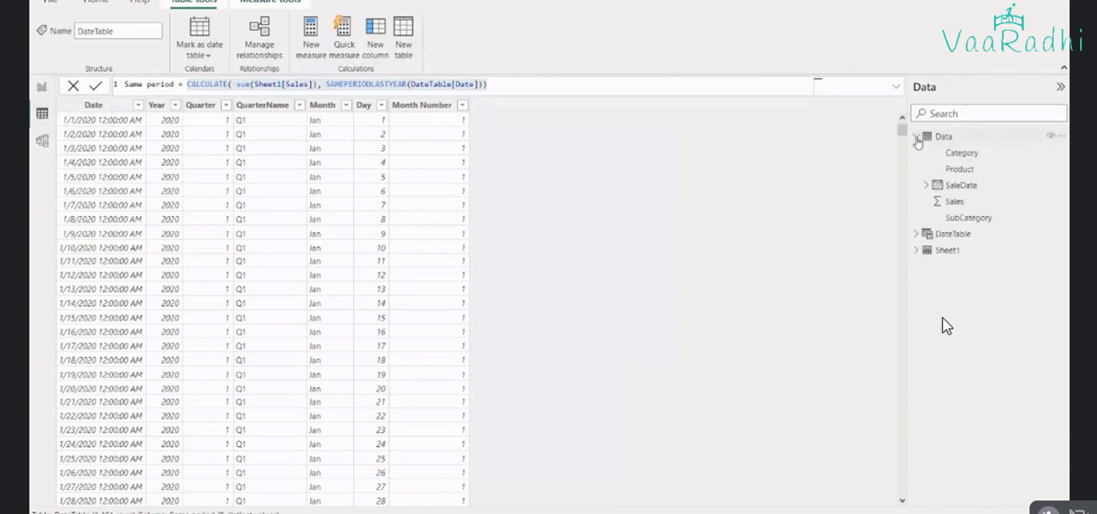
pyautogui.click(949, 139)
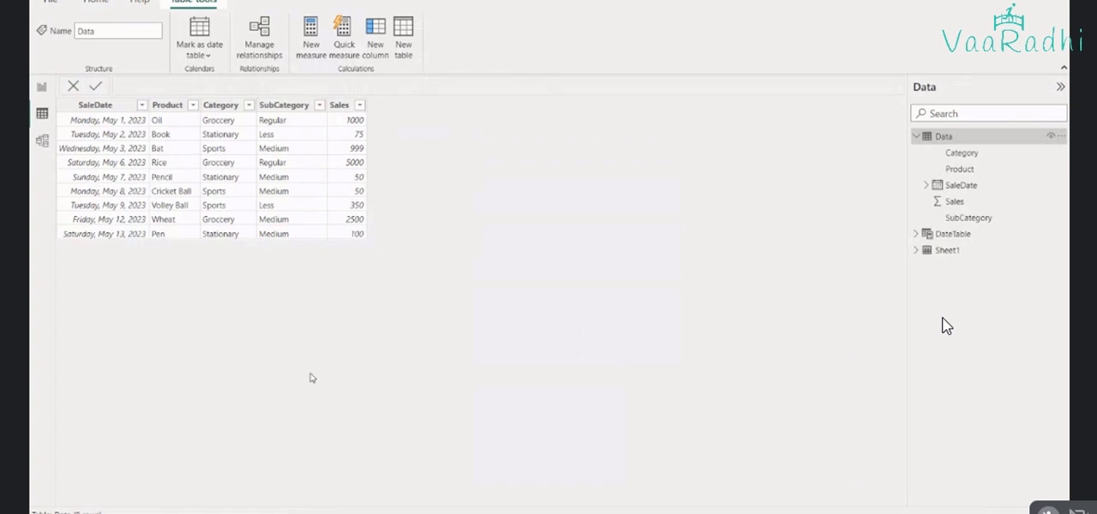
pyautogui.hotkey('alt', 'Tab')
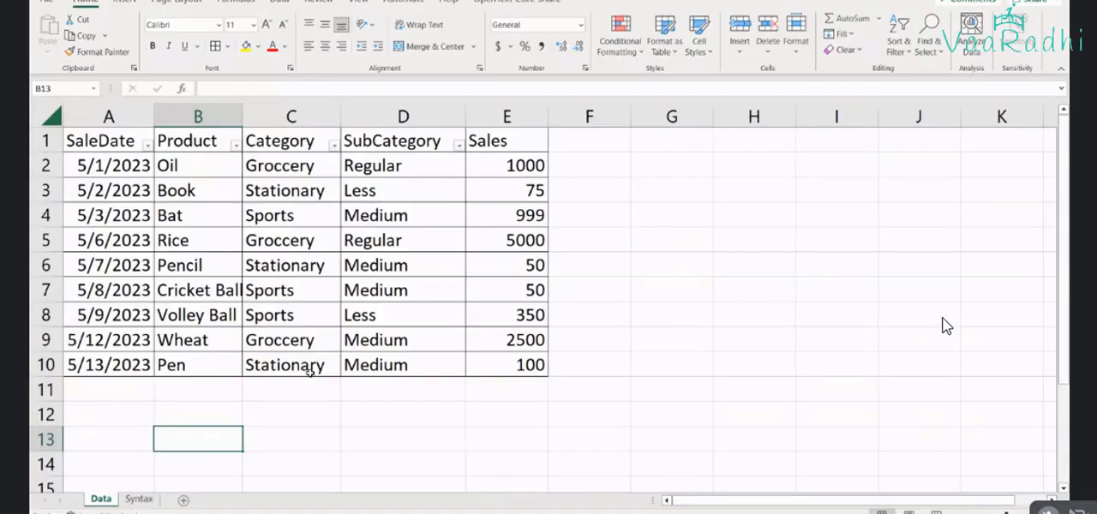
pyautogui.hotkey('alt', 'Tab')
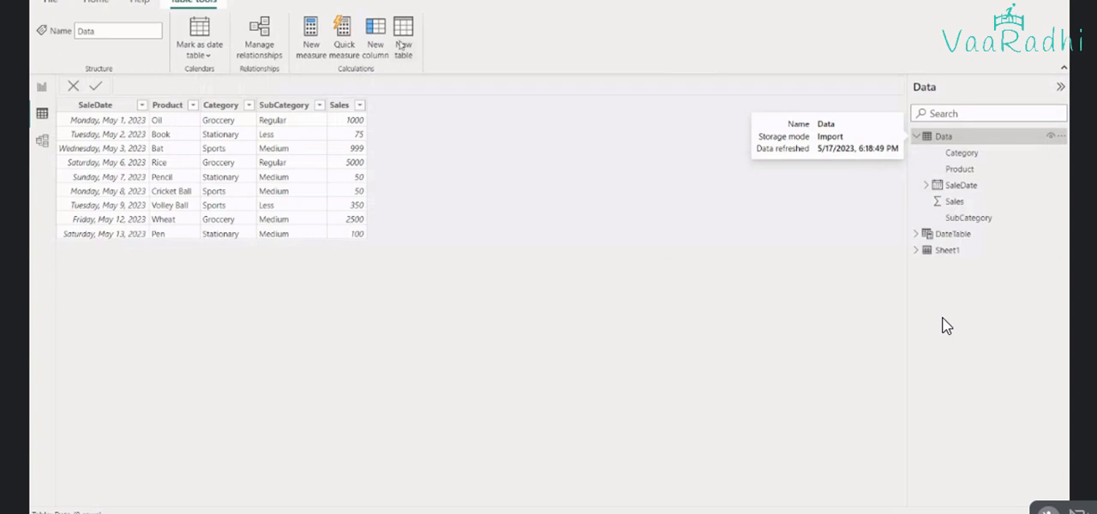
# Create a measure in the Data table with the formula Sum of Sales = CALCULATE(sum(sales))
pyautogui.click(313, 52)
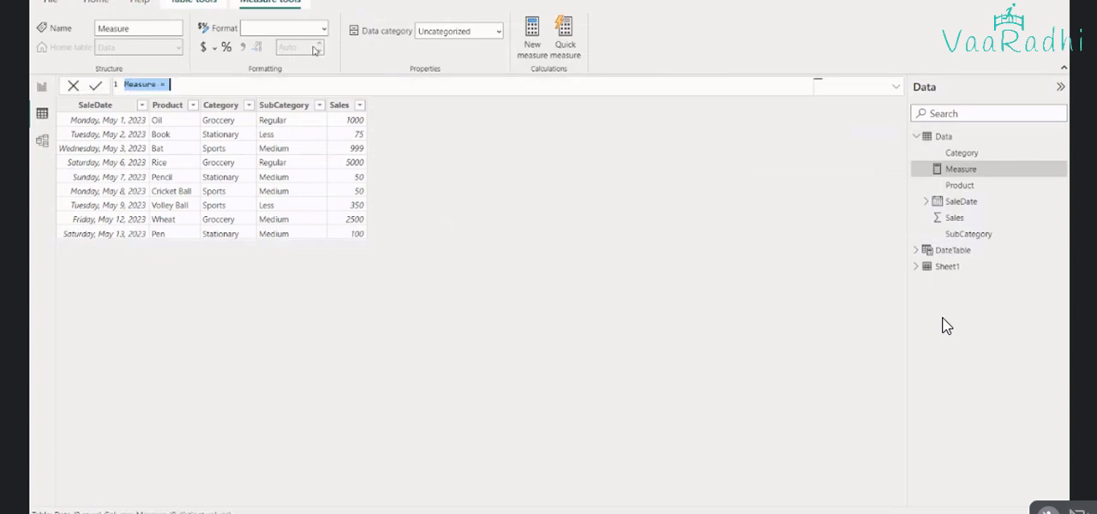
pyautogui.doubleClick(131, 85)
pyautogui.write('Sum of Sales = ')
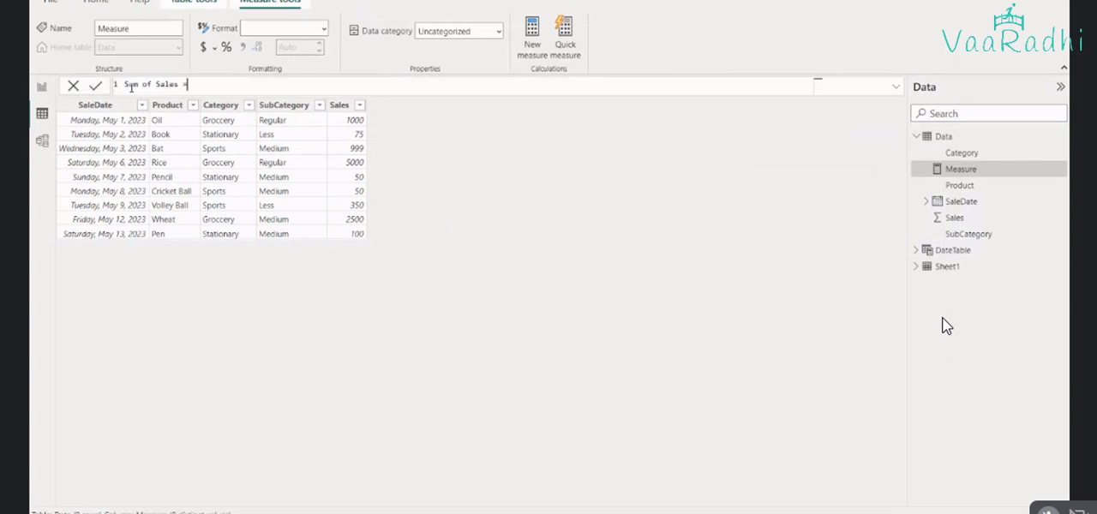
pyautogui.write('c')
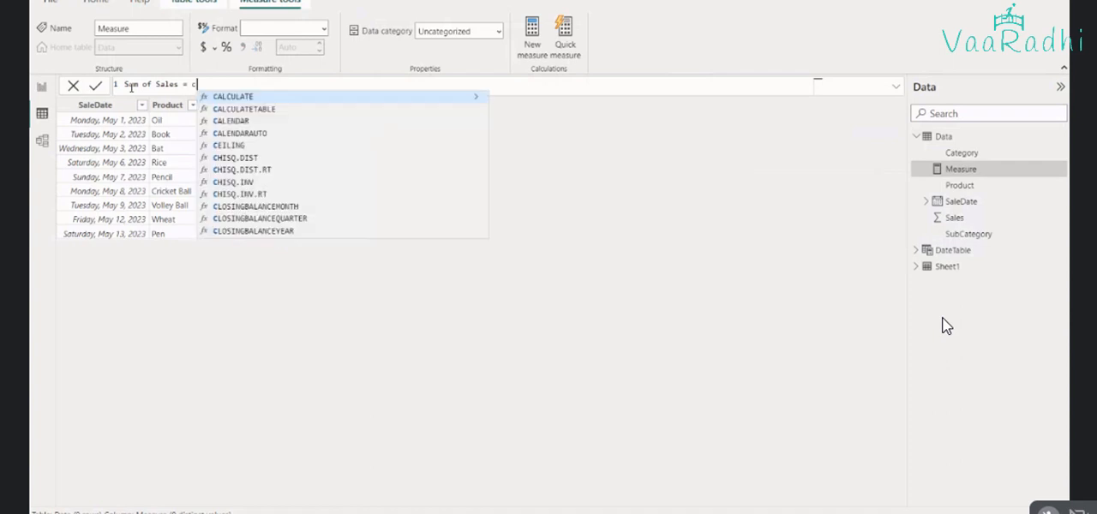
pyautogui.press('Tab')
pyautogui.write('sum(s')
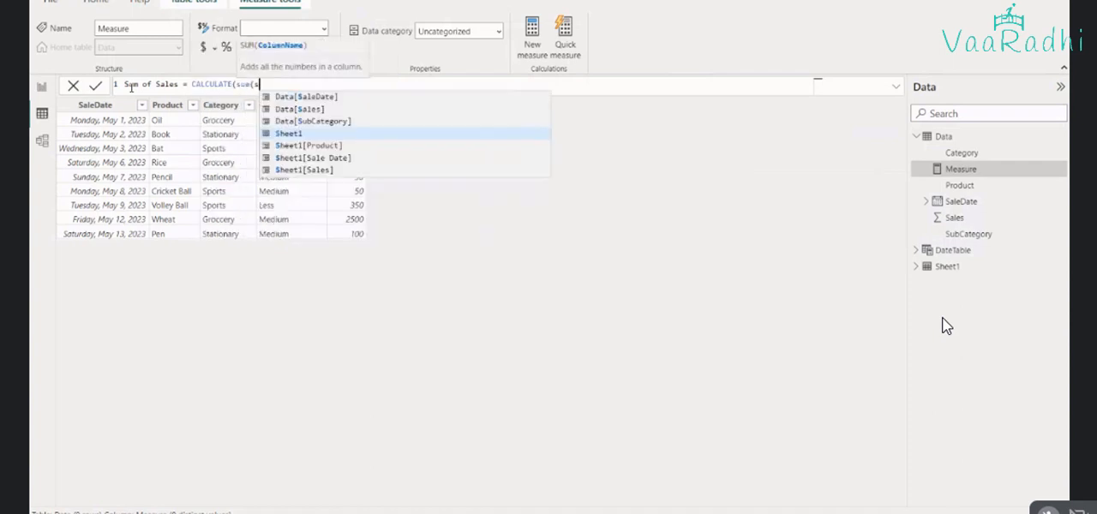
pyautogui.write('ales))')
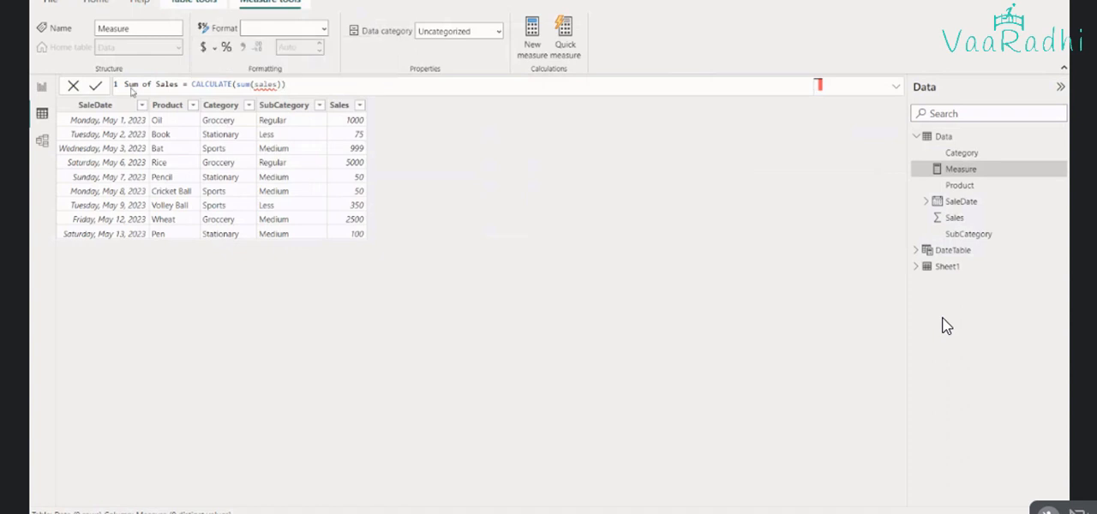
pyautogui.press('Return')
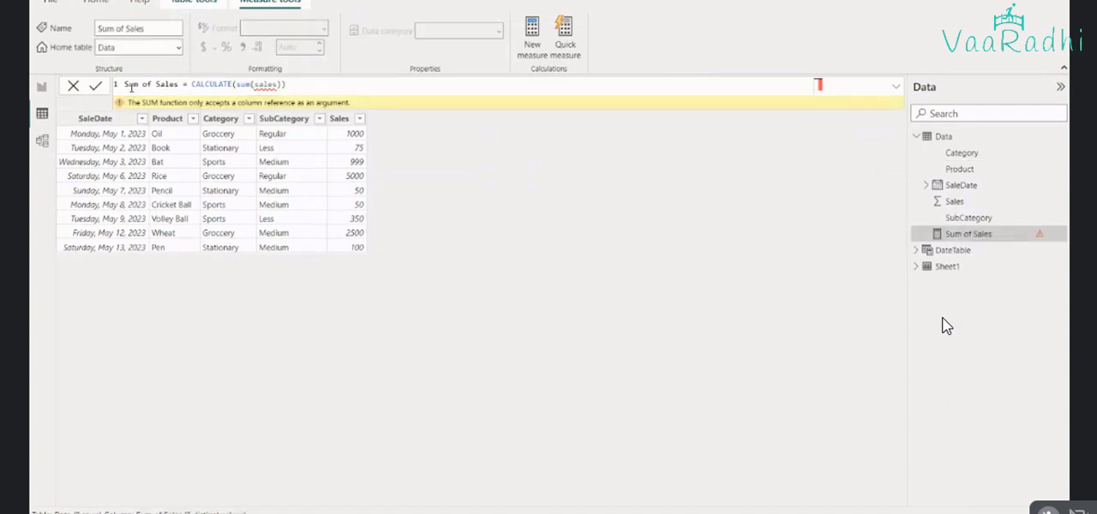
# Replace the SUM argument in the Sum of Sales measure with the column reference Data[Sales] and commit the formula
pyautogui.doubleClick(265, 84)
pyautogui.write('sale')
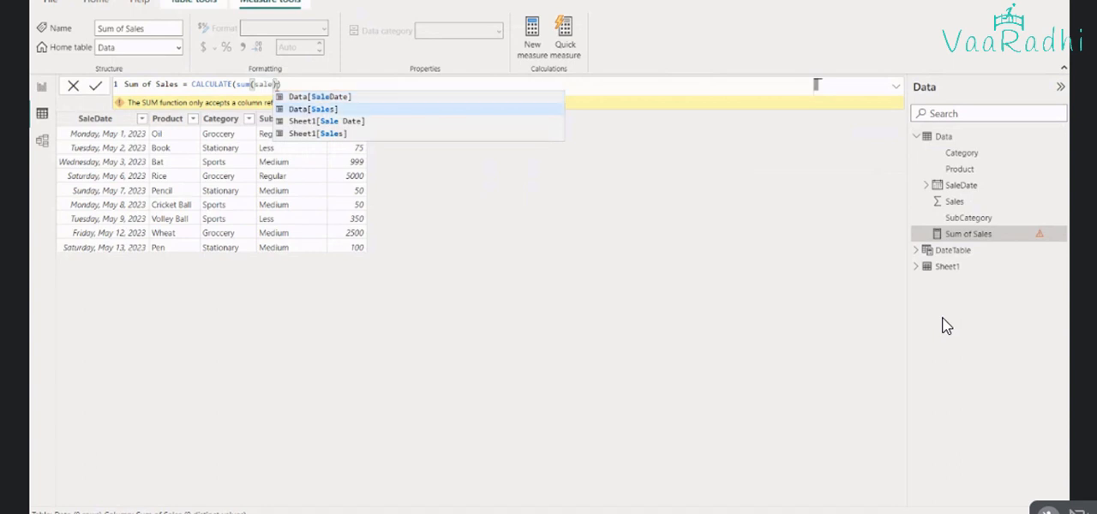
pyautogui.press('Tab')
pyautogui.press('Return')
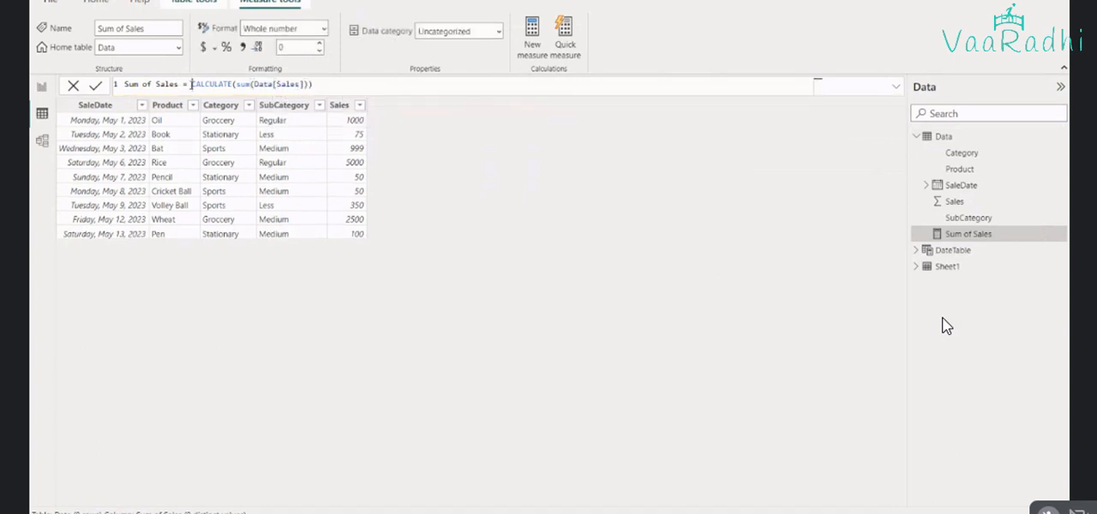
# Copy the full Sum of Sales measure formula, switch to Excel, and paste it into B2 of the Syntax sheet
pyautogui.moveTo(192, 85); pyautogui.dragTo(333, 101)
pyautogui.hotkey('ctrl', 'a')
pyautogui.hotkey('ctrl', 'c')
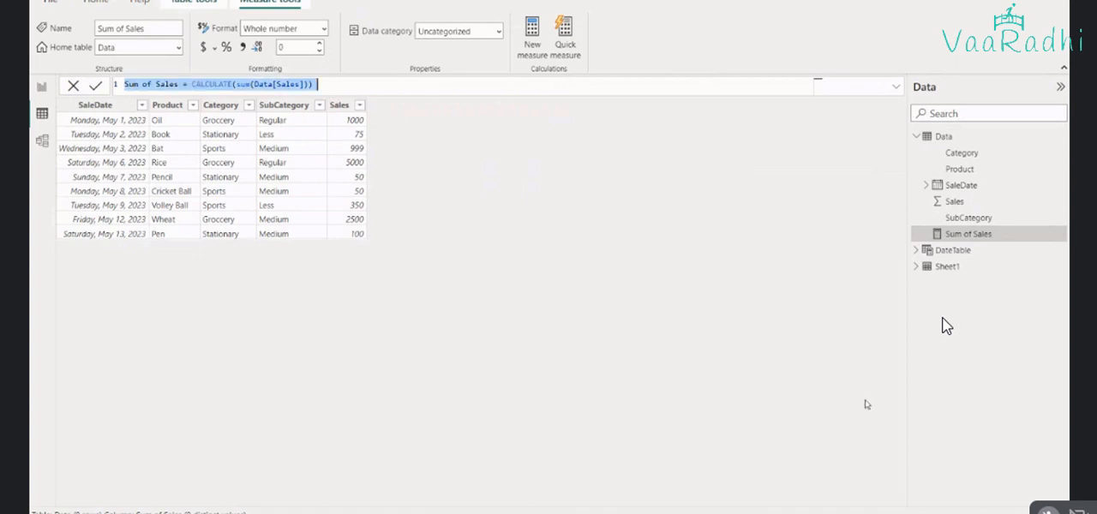
pyautogui.hotkey('alt', 'Tab')
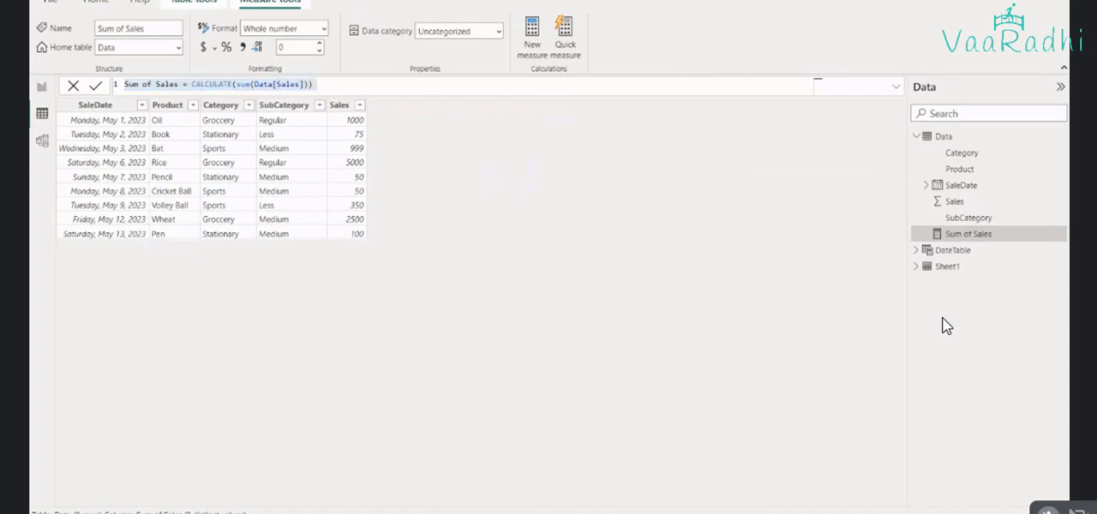
pyautogui.click(369, 486)
pyautogui.click(137, 488)
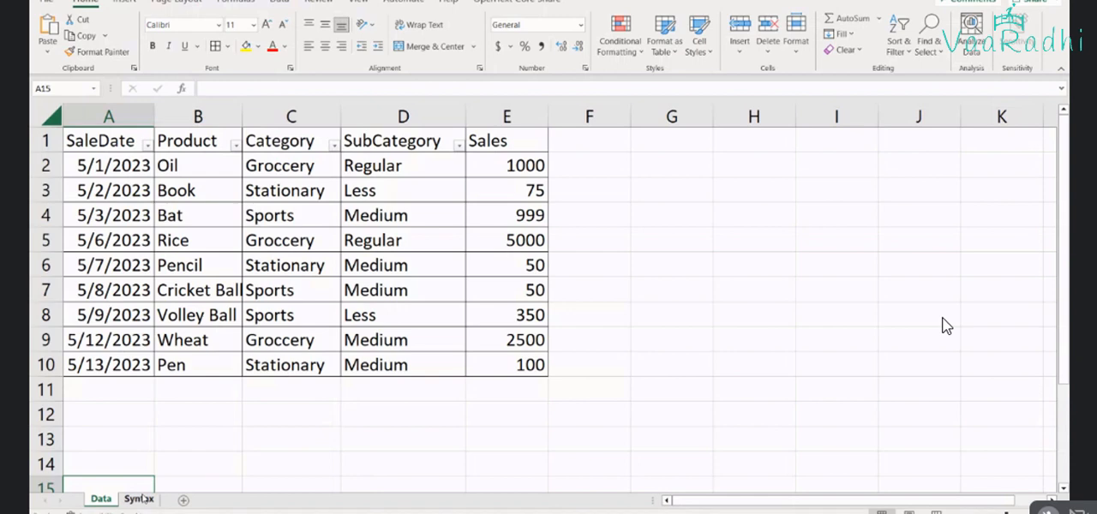
pyautogui.click(140, 498)
pyautogui.click(214, 170)
pyautogui.hotkey('ctrl', 'v')
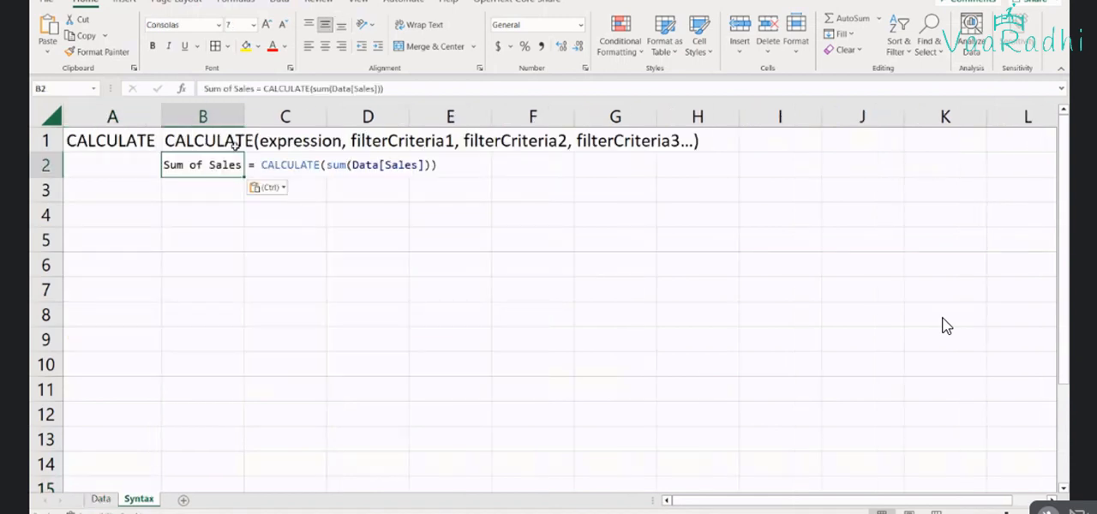
# Paste the Sum of Sales measure formula into A2 of the Syntax sheet in place of B2 and check its SUM argument
pyautogui.click(145, 167)
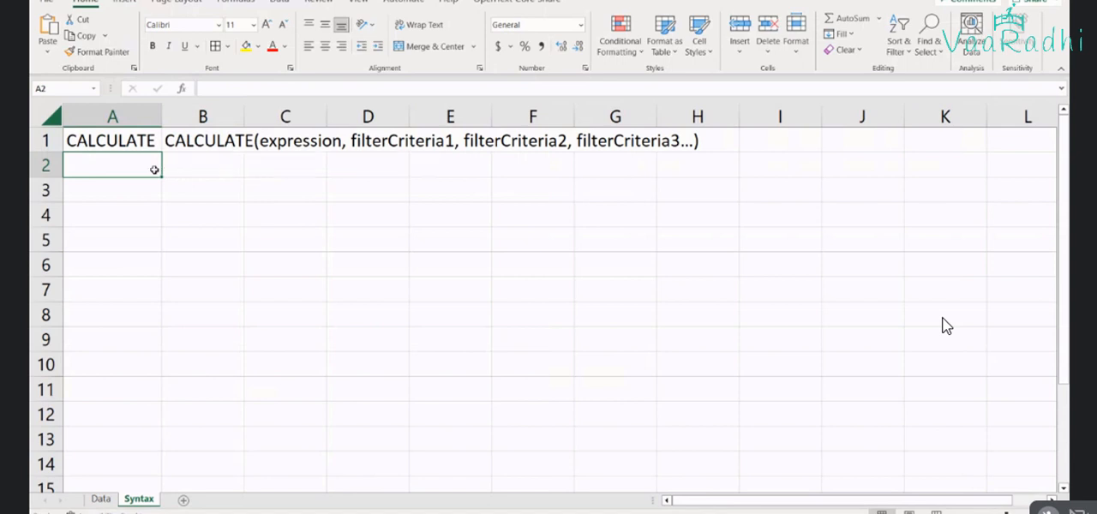
pyautogui.hotkey('ctrl', 'v')
pyautogui.scroll(3, 437, 232)
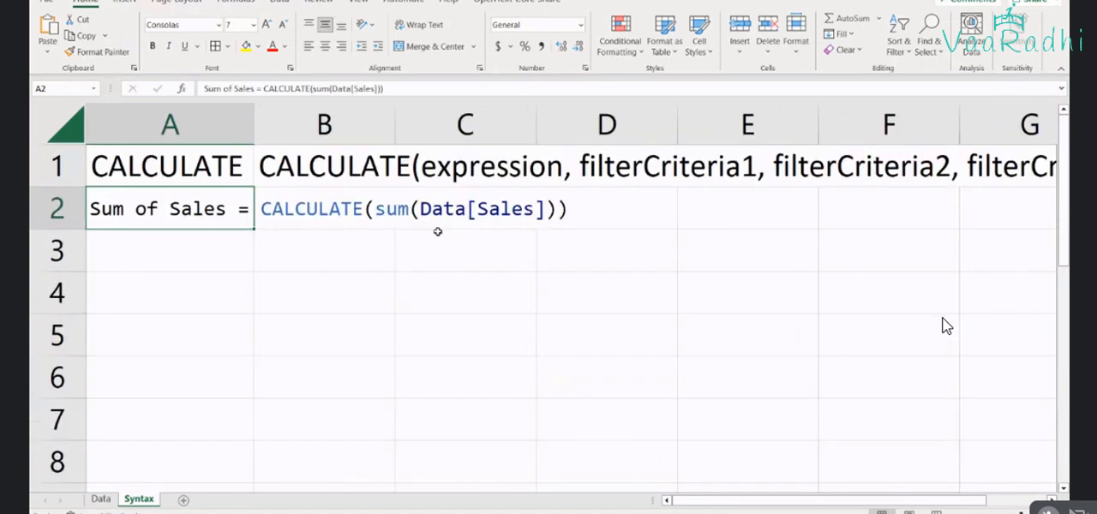
pyautogui.click(370, 209)
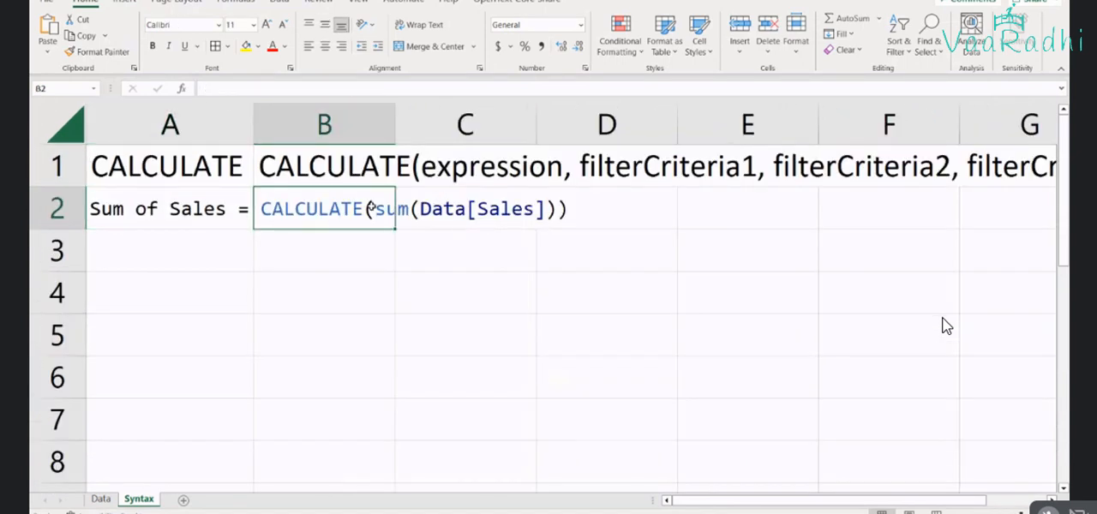
pyautogui.doubleClick(245, 209)
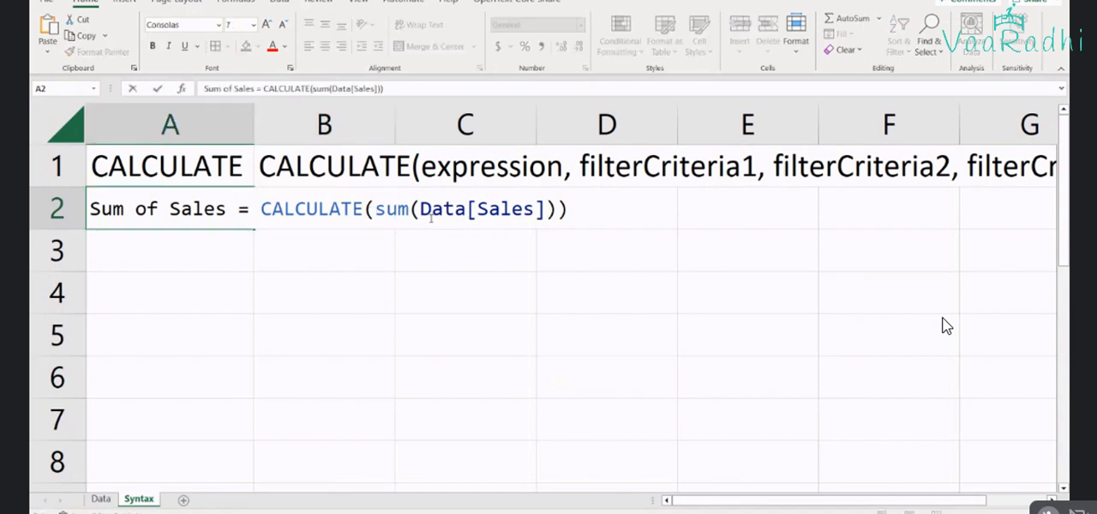
pyautogui.moveTo(376, 209); pyautogui.dragTo(535, 209)
pyautogui.click(601, 287)
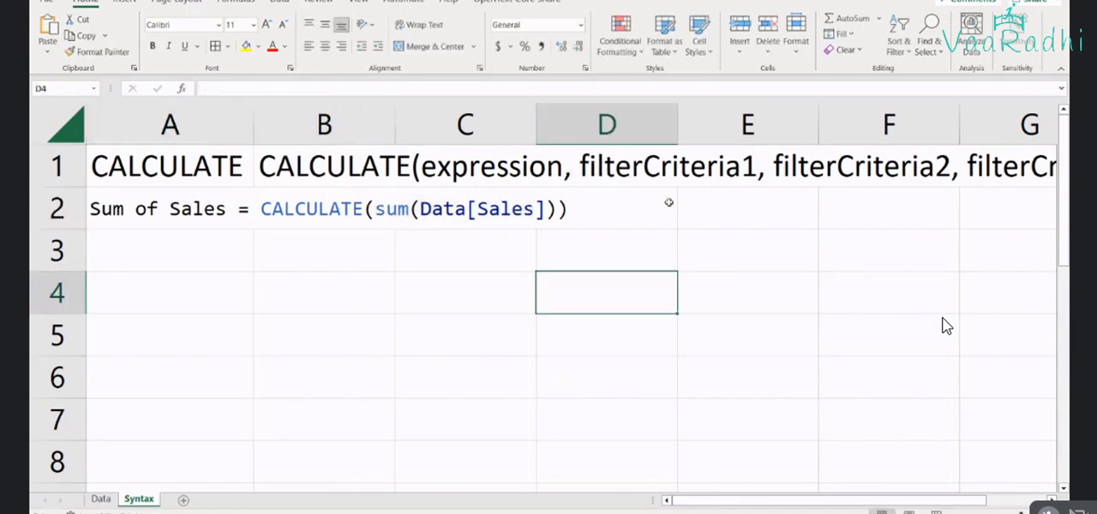
# Label the formula row by entering Without filter in E2
pyautogui.click(698, 206)
pyautogui.write('Wi')
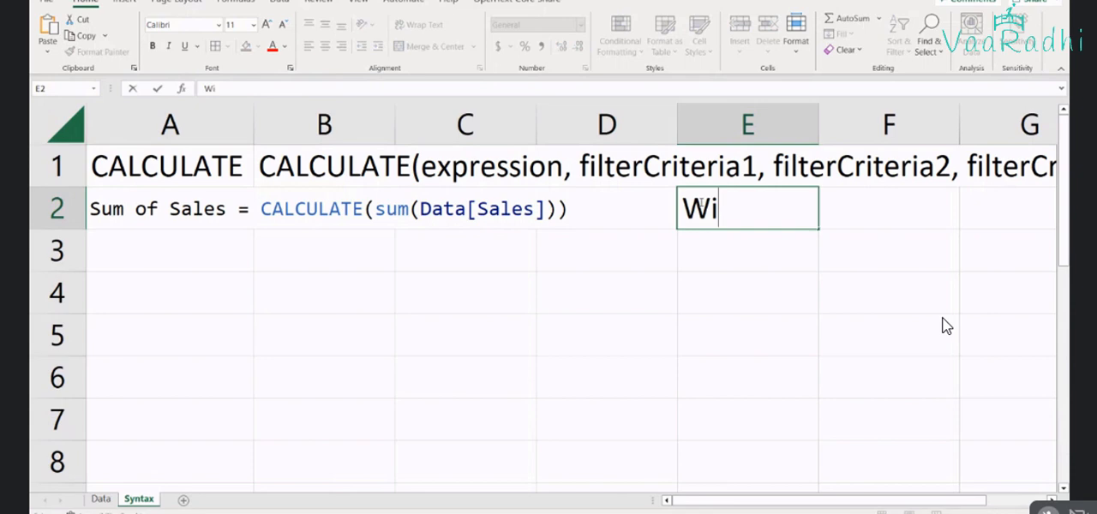
pyautogui.write('thout filter')
pyautogui.press('Return')
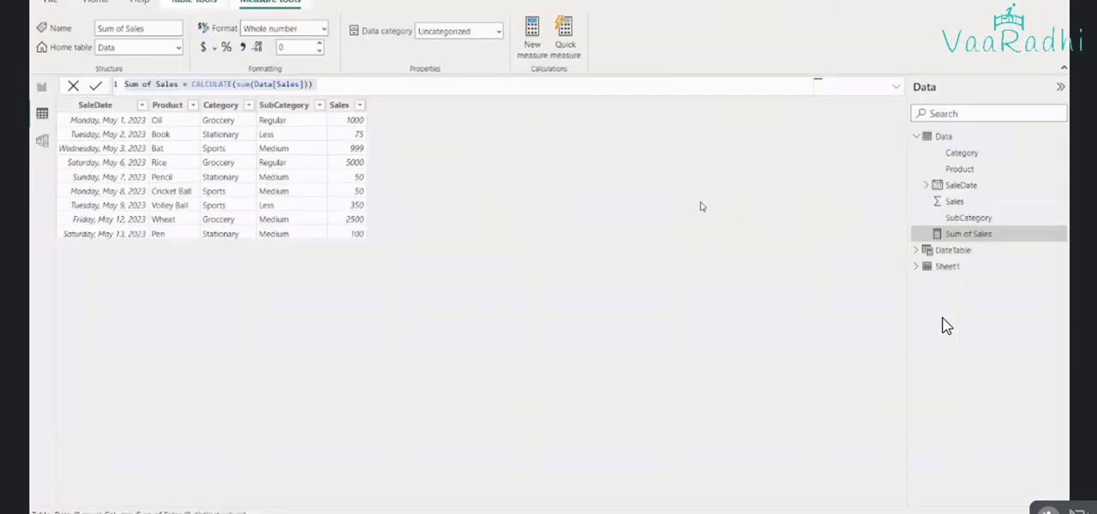
# Switch to the Power BI report page and place two empty card visuals side by side
pyautogui.hotkey('ctrl', 'a')
pyautogui.click(940, 209)
pyautogui.click(41, 89)
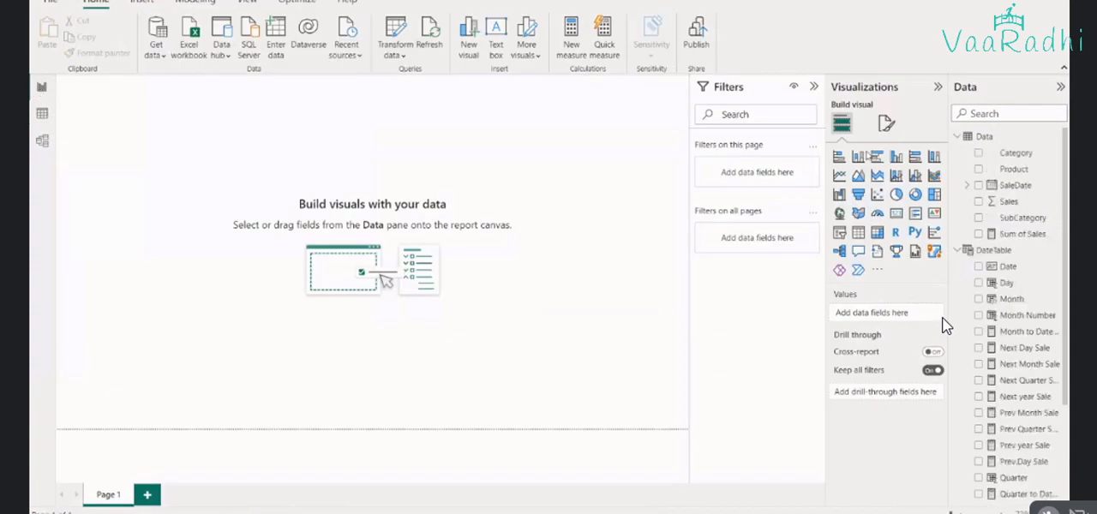
pyautogui.click(896, 214)
pyautogui.press('Escape')
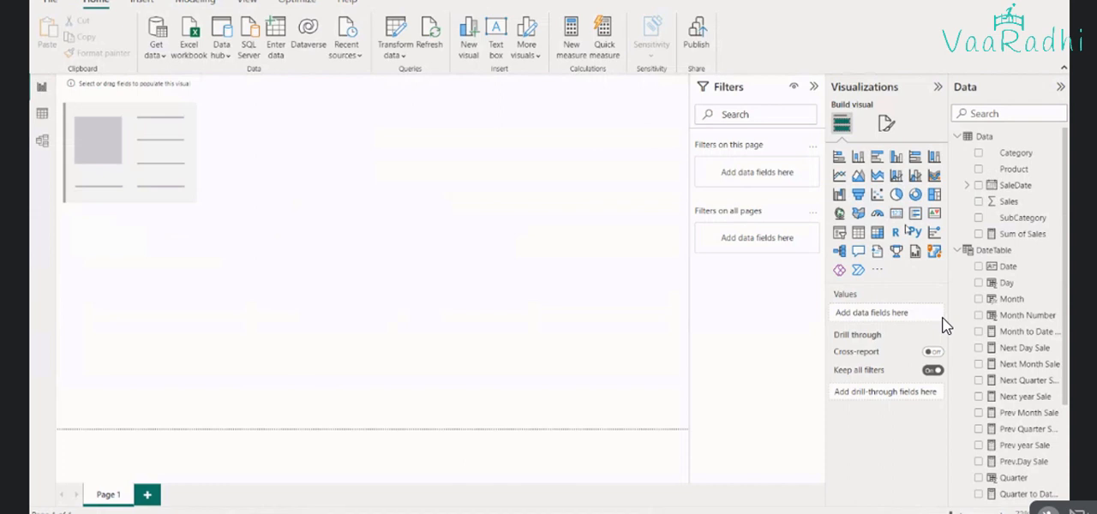
pyautogui.click(896, 214)
pyautogui.moveTo(173, 264); pyautogui.dragTo(361, 127)
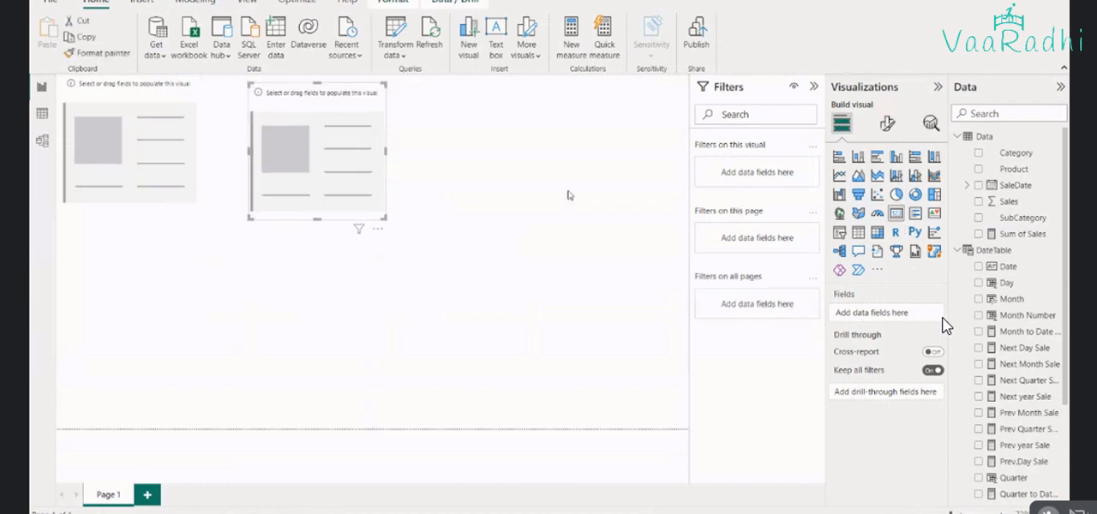
pyautogui.click(568, 196)
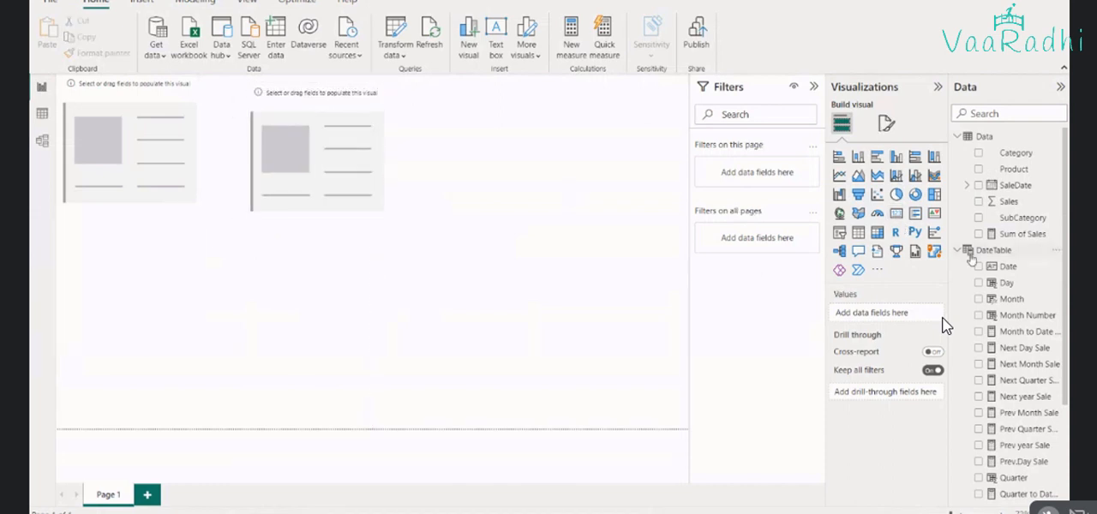
# Collapse DateTable in the field list and review the Sales values in the Data table before returning to the report
pyautogui.click(957, 250)
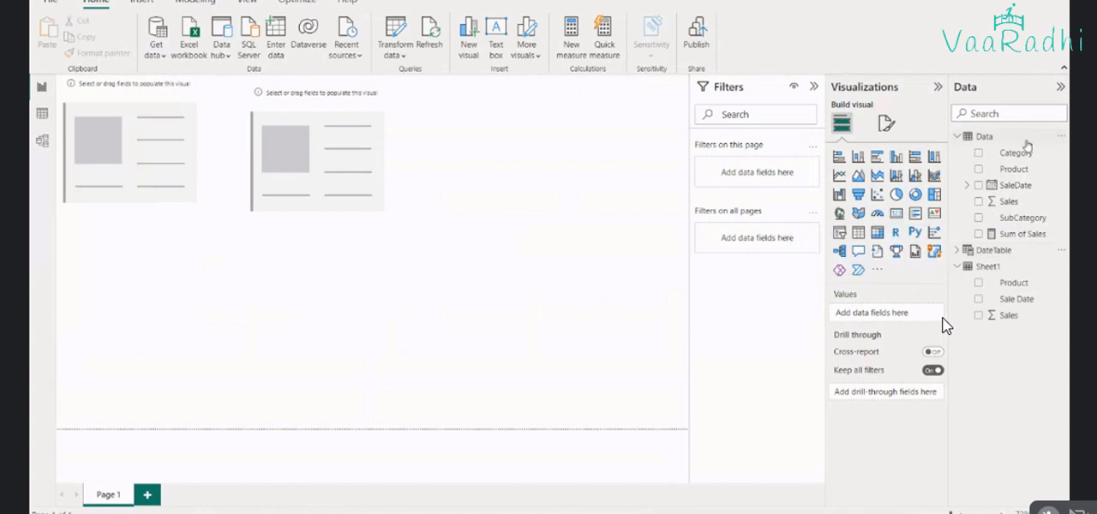
pyautogui.click(44, 114)
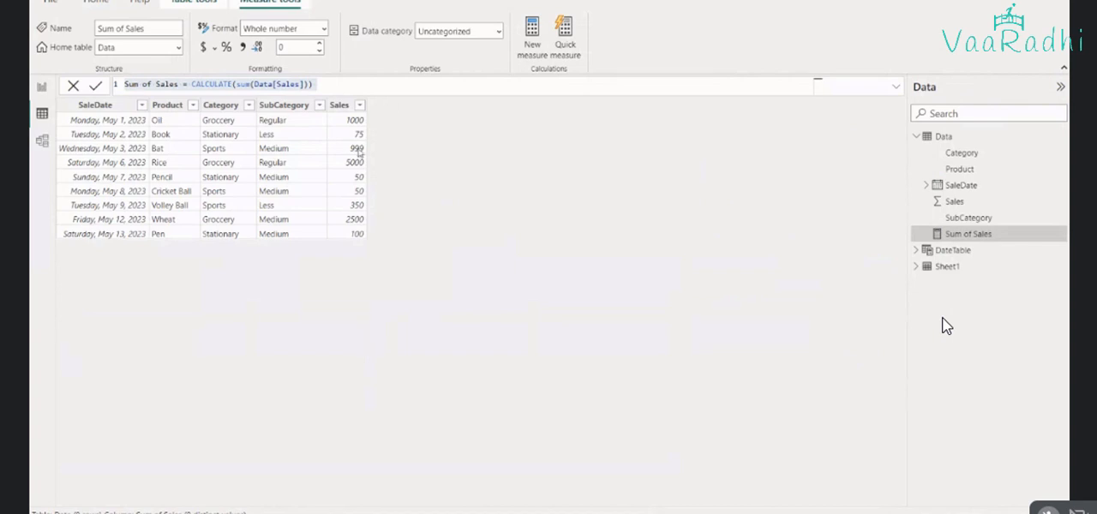
pyautogui.click(44, 89)
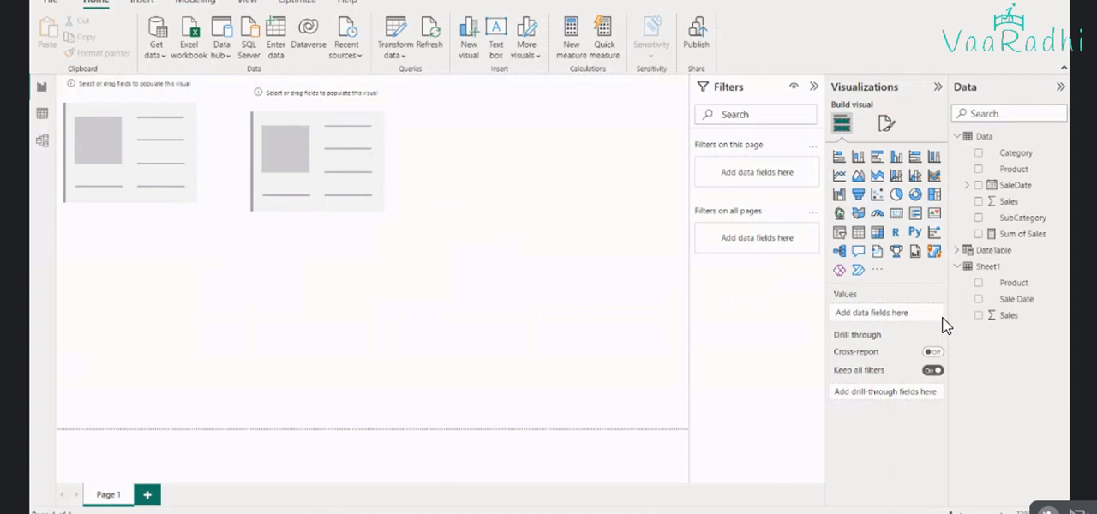
# Add the Sales column of the Data table to the first card
pyautogui.click(991, 204)
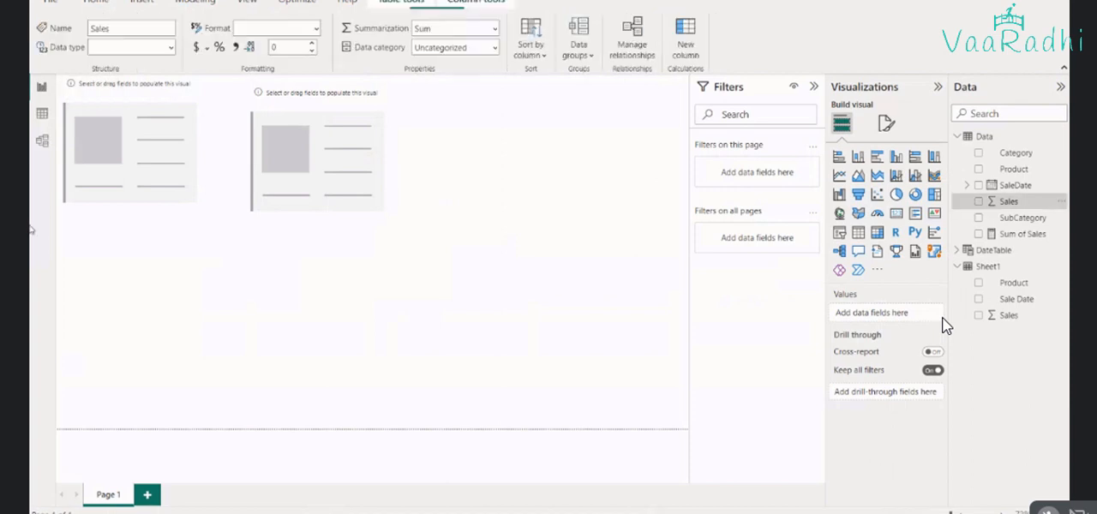
pyautogui.click(129, 163)
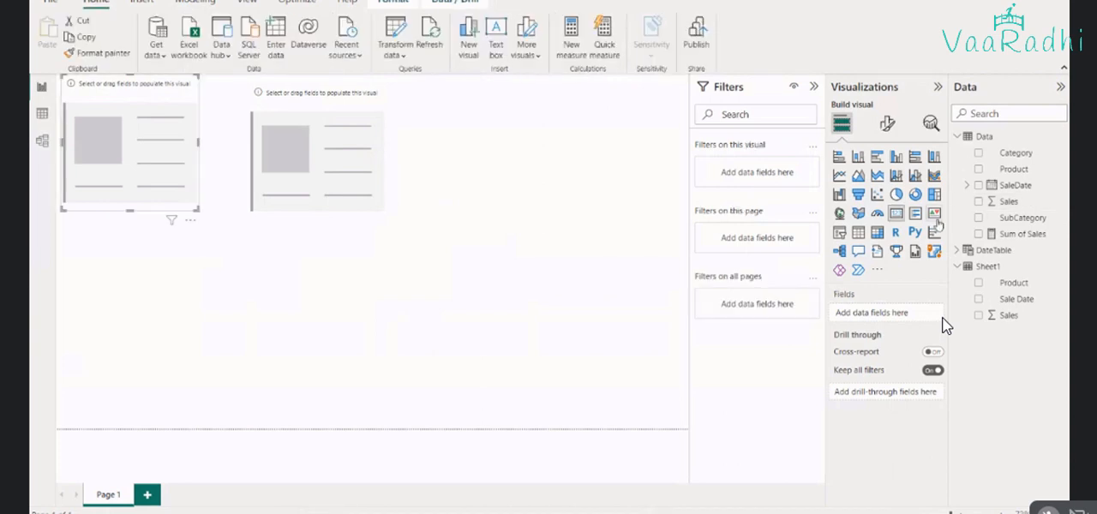
pyautogui.moveTo(982, 201); pyautogui.dragTo(943, 324)
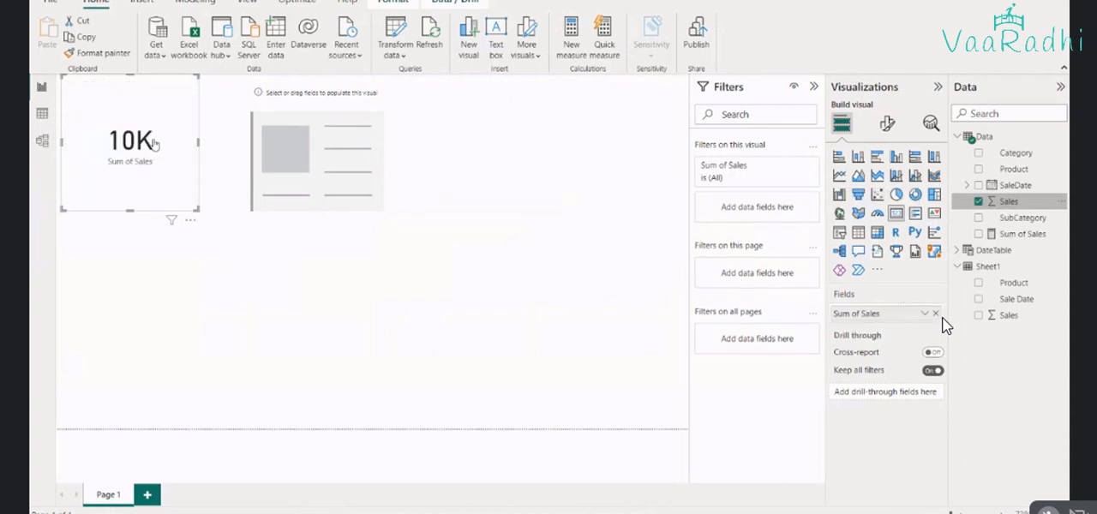
# Set the display units of the first card's callout value to None
pyautogui.click(888, 125)
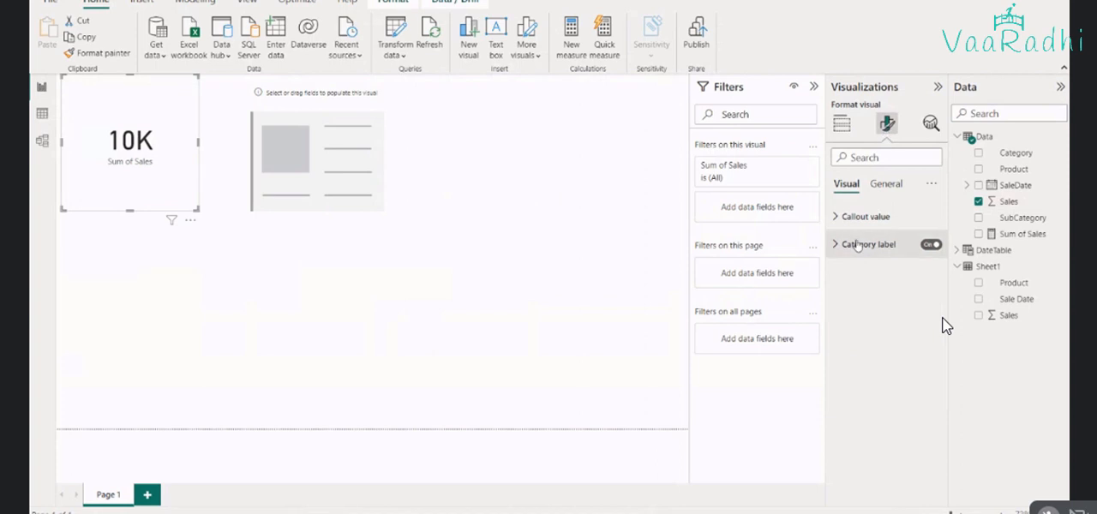
pyautogui.click(887, 186)
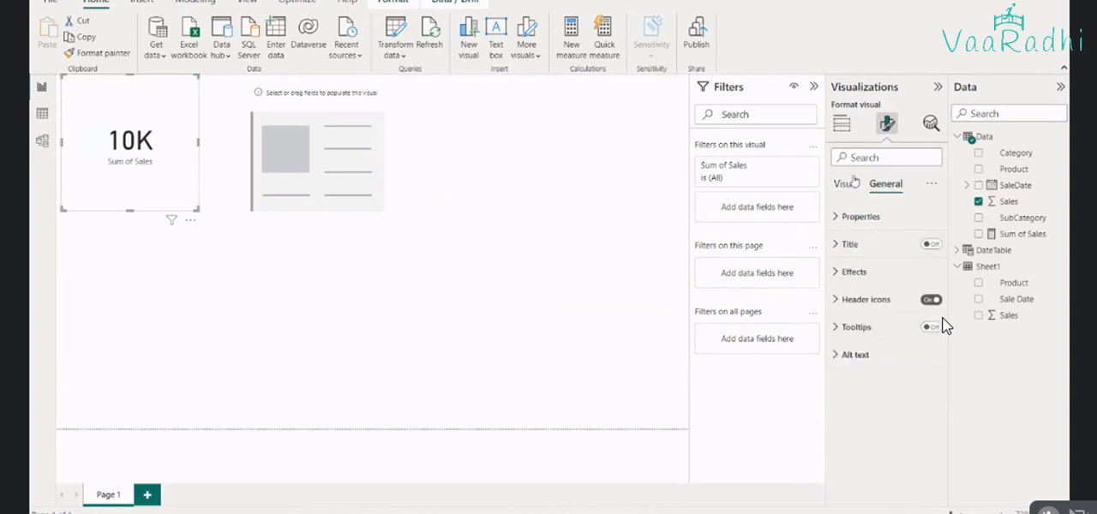
pyautogui.click(849, 184)
pyautogui.click(844, 221)
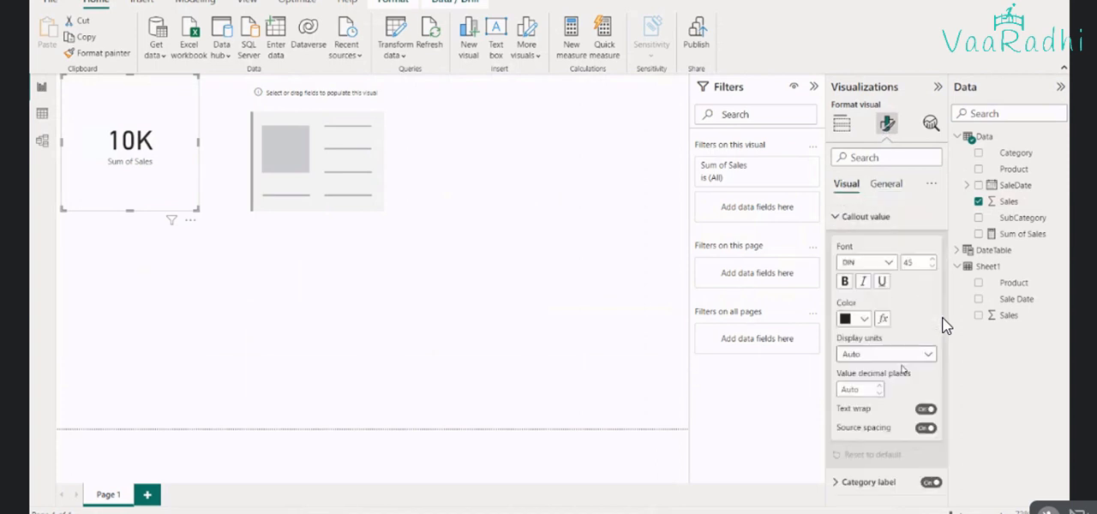
pyautogui.click(915, 354)
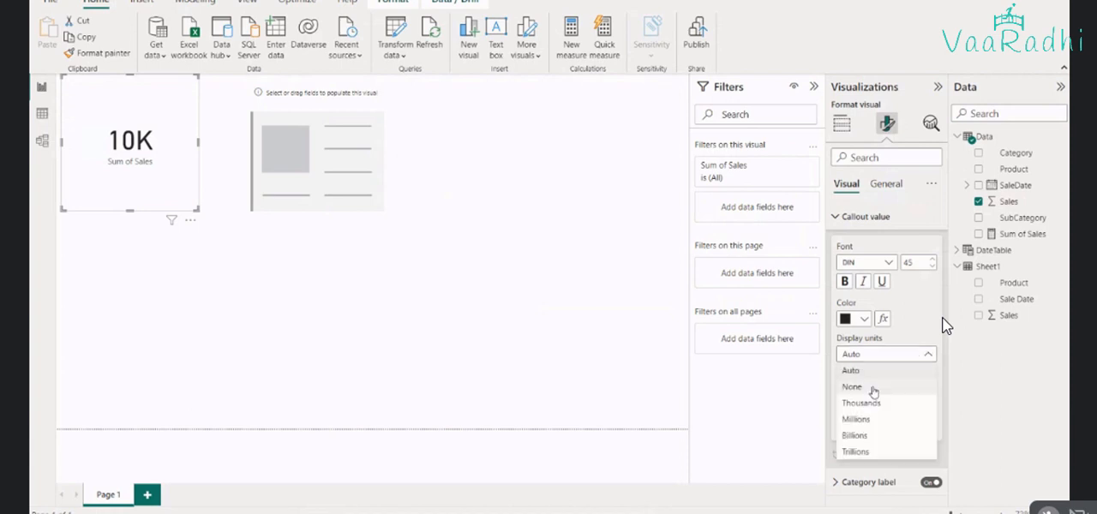
pyautogui.click(873, 390)
pyautogui.click(450, 337)
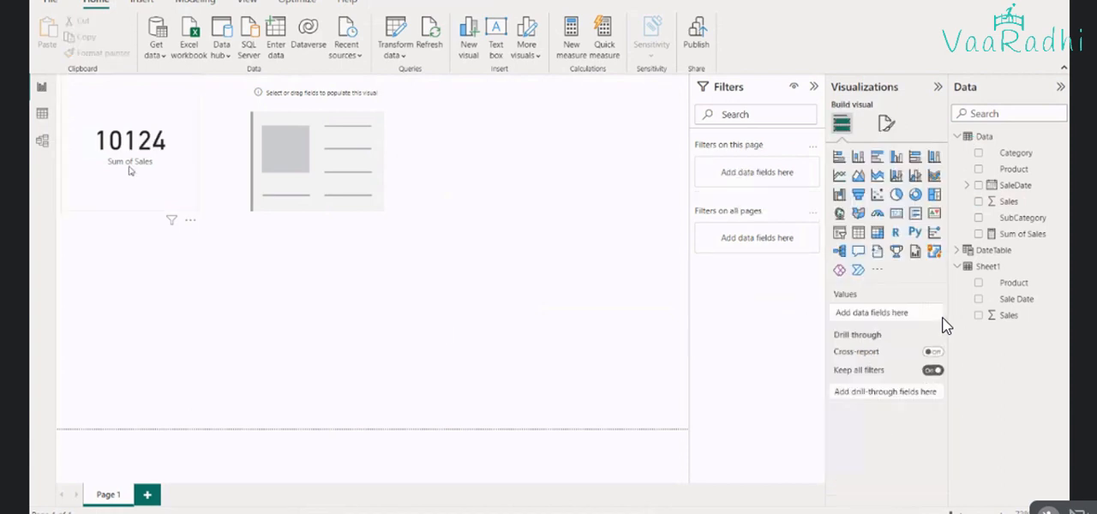
# Review the Data table rows behind the first card and check the options of its Sum of Sales field
pyautogui.click(100, 163)
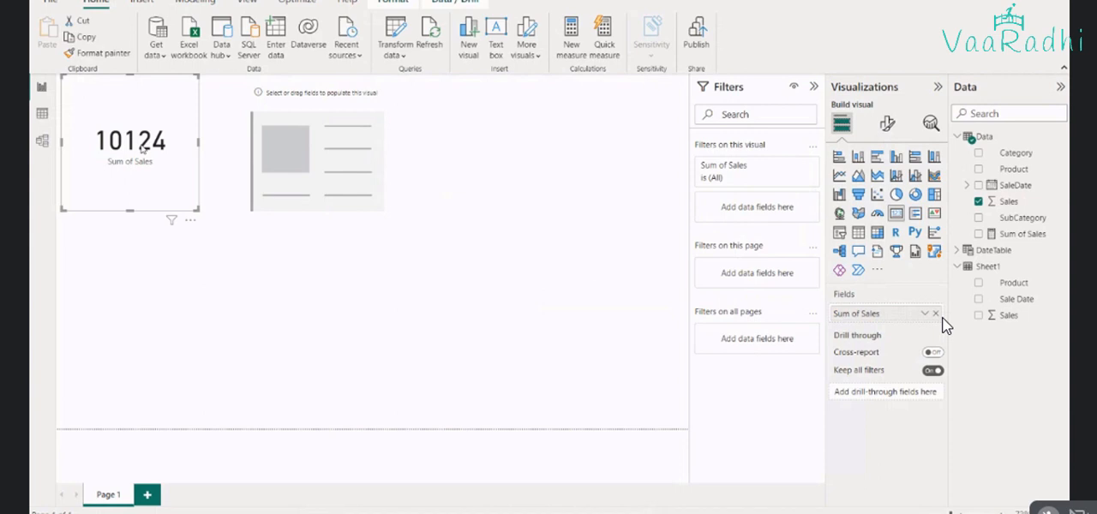
pyautogui.click(42, 114)
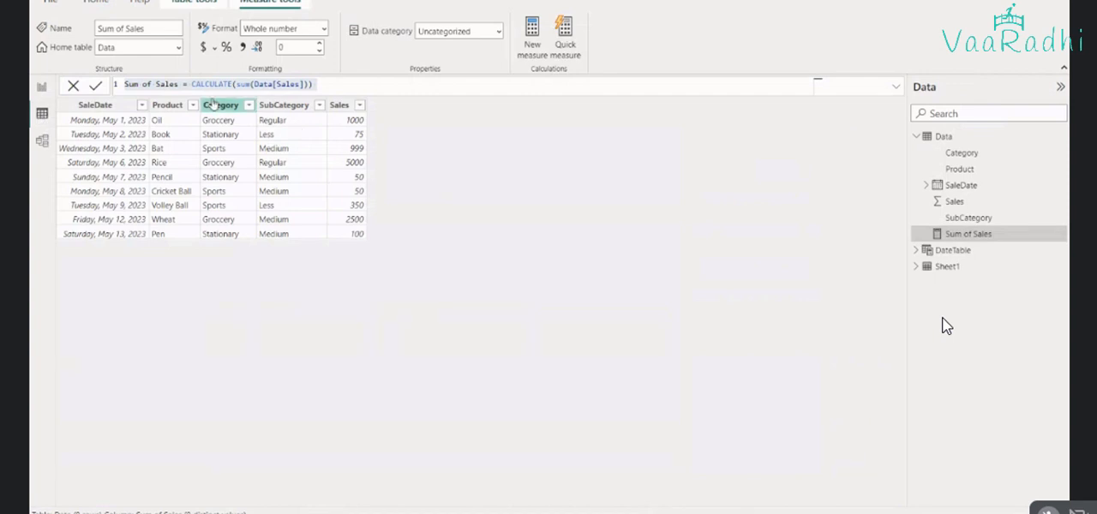
pyautogui.click(41, 87)
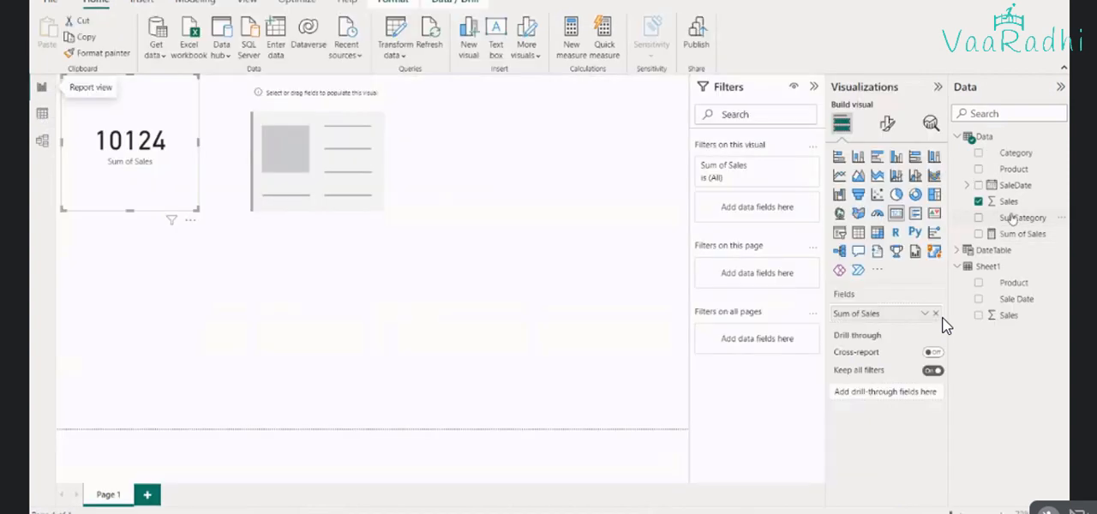
pyautogui.click(925, 314)
pyautogui.press('Escape')
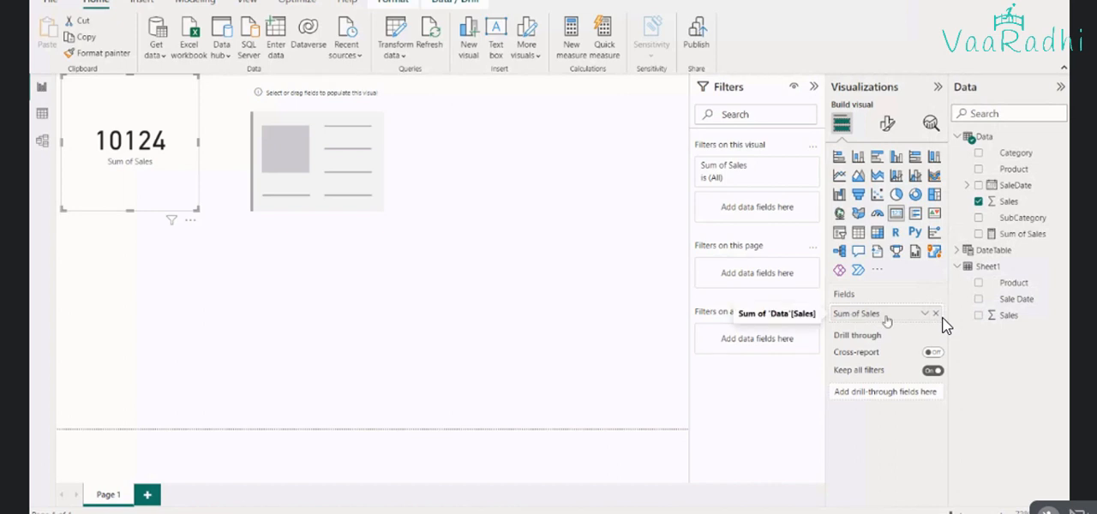
pyautogui.click(937, 314)
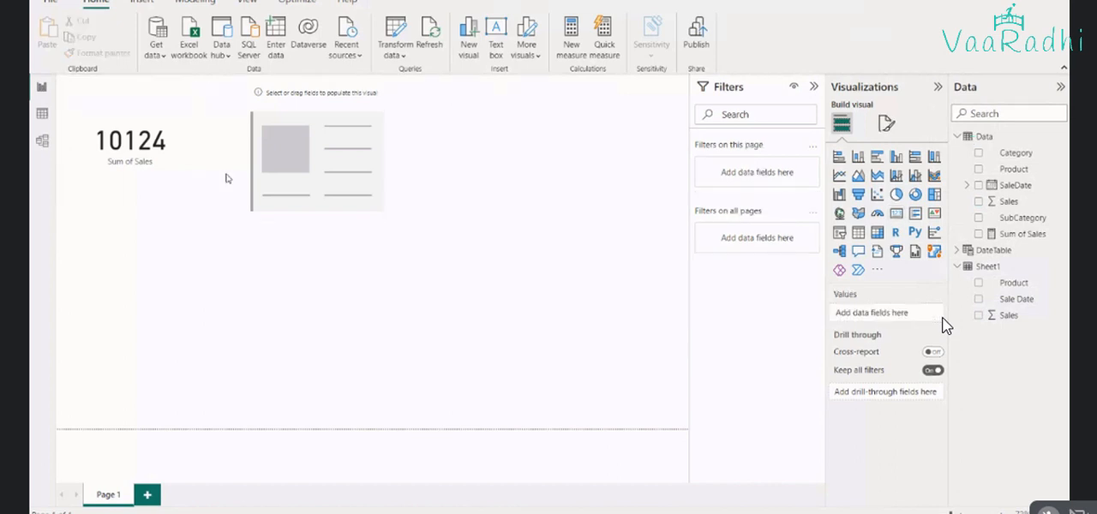
# Add the Sum of Sales measure from the Data table to the second card
pyautogui.click(336, 191)
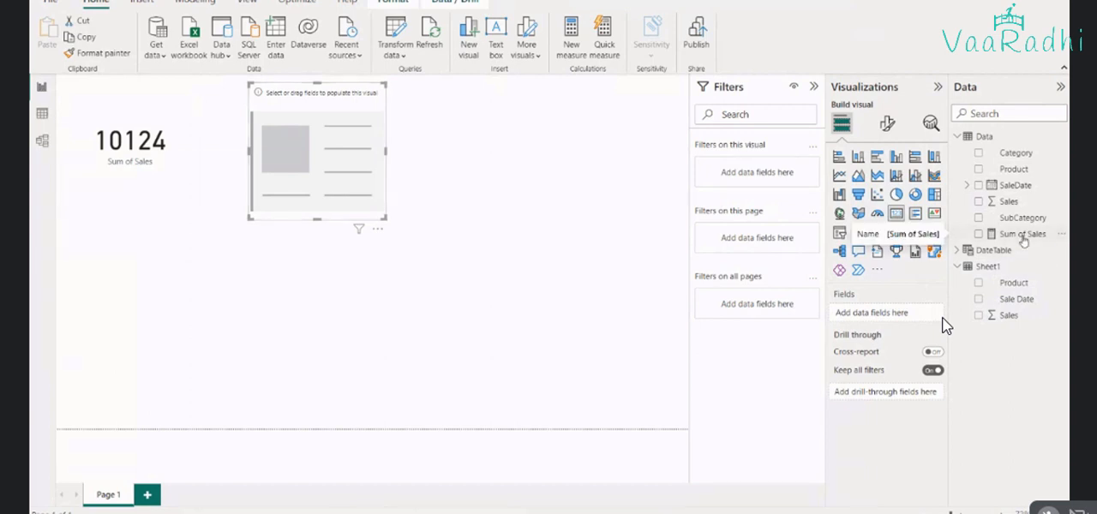
pyautogui.click(180, 177)
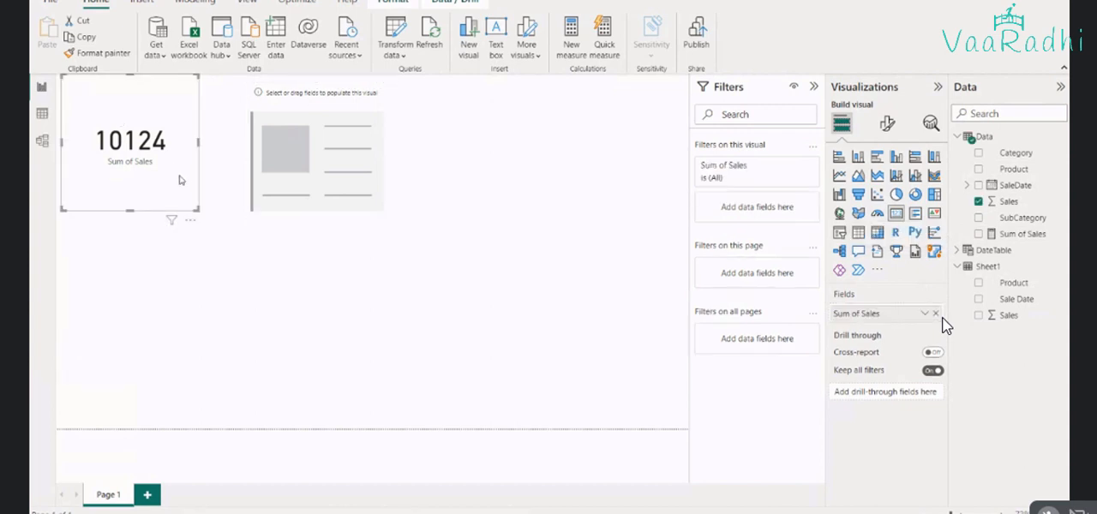
pyautogui.click(341, 194)
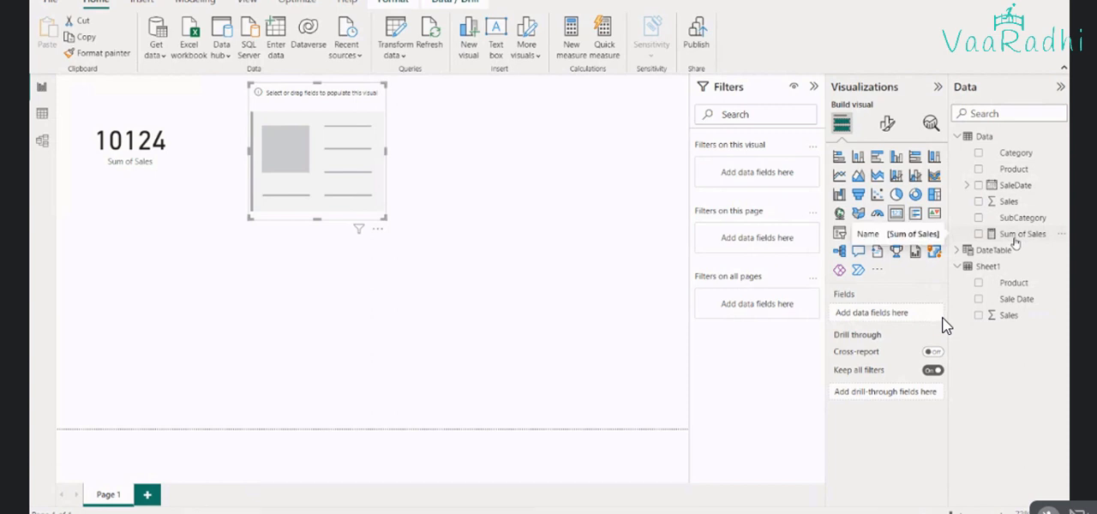
pyautogui.moveTo(1016, 241); pyautogui.dragTo(351, 167)
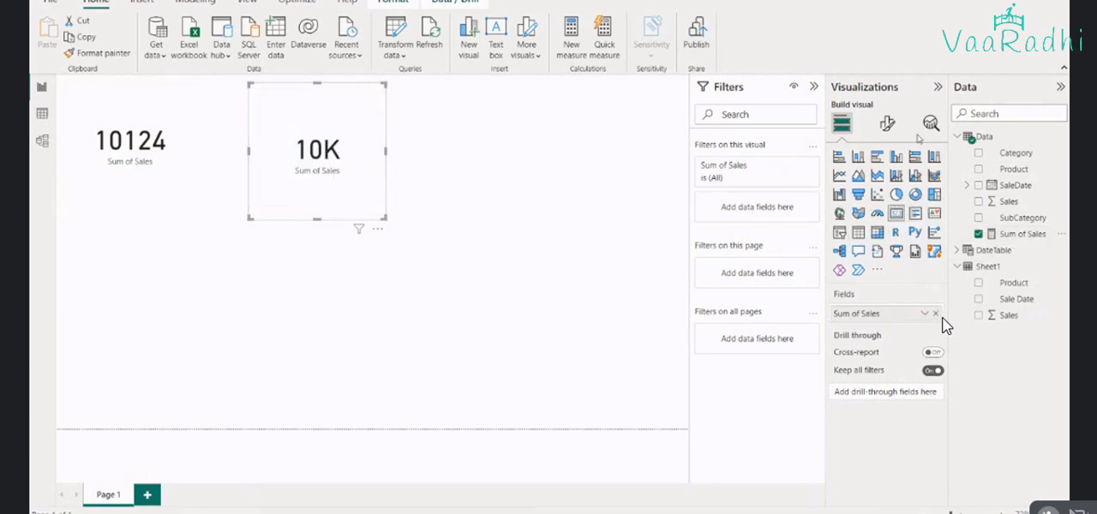
# Set the display units of the second card's callout value to None
pyautogui.click(887, 123)
pyautogui.click(865, 216)
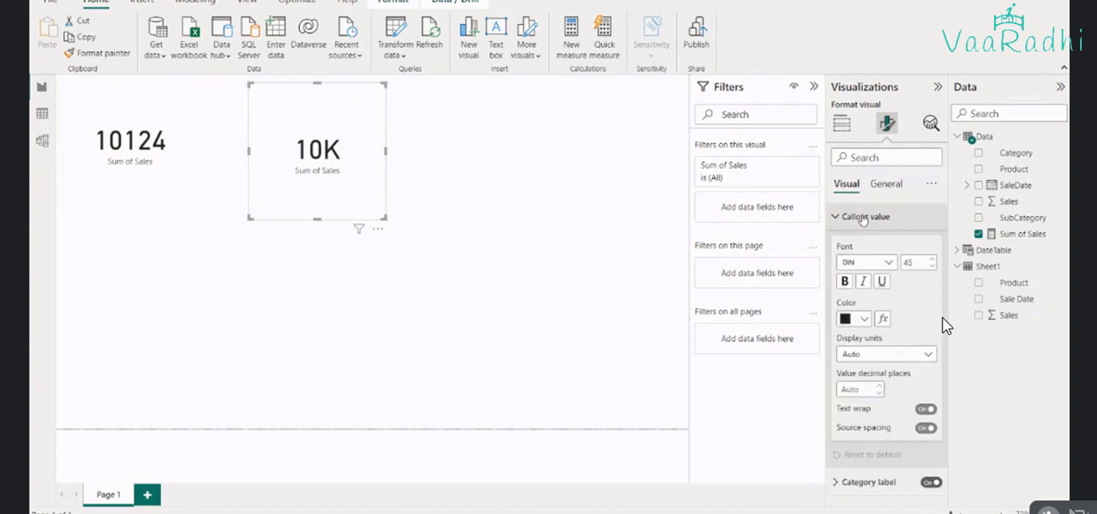
pyautogui.click(868, 354)
pyautogui.click(869, 388)
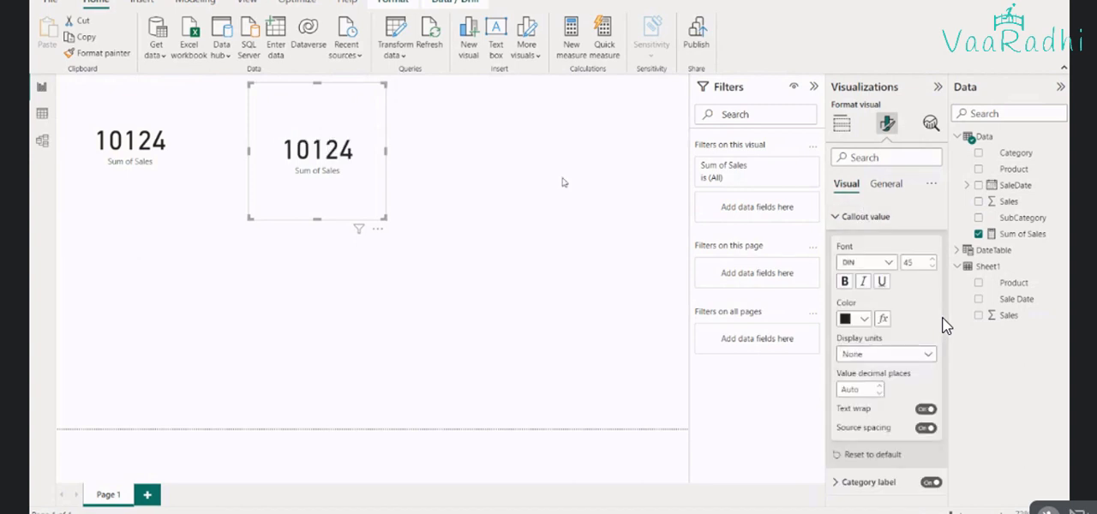
pyautogui.click(564, 182)
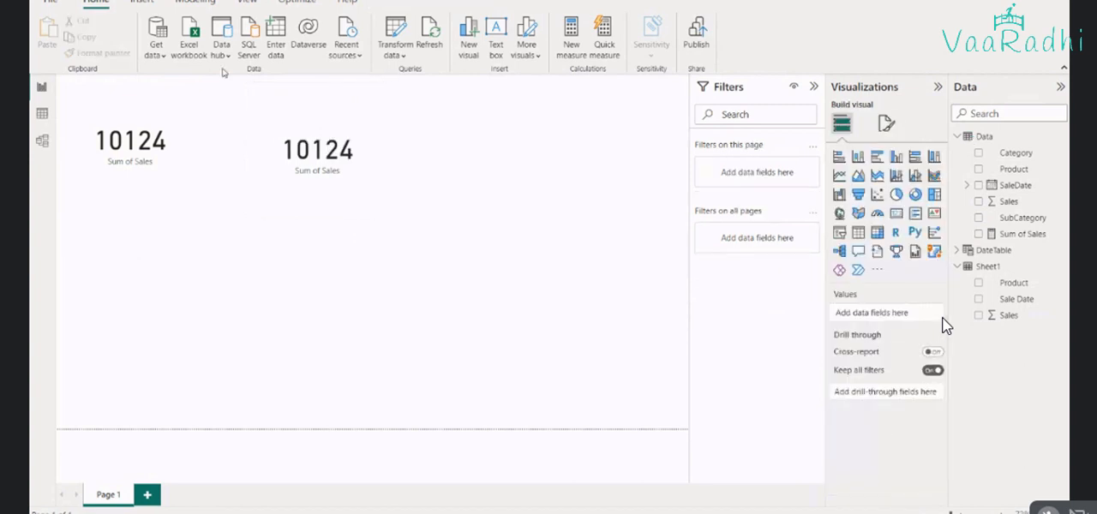
# Rename the Sum of Sales field on the second card as Explicit Measure Calculate
pyautogui.click(324, 152)
pyautogui.doubleClick(887, 315)
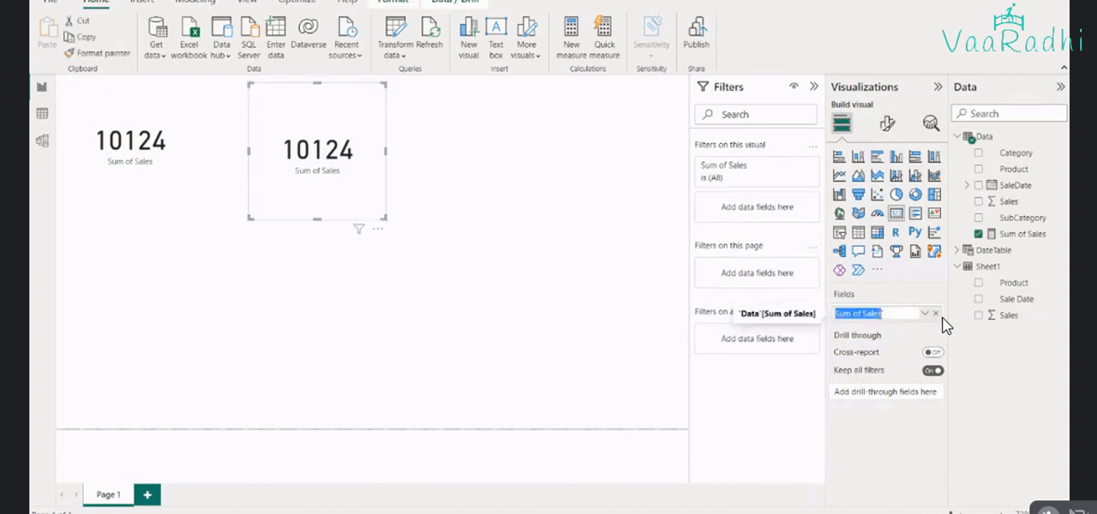
pyautogui.write('Explici')
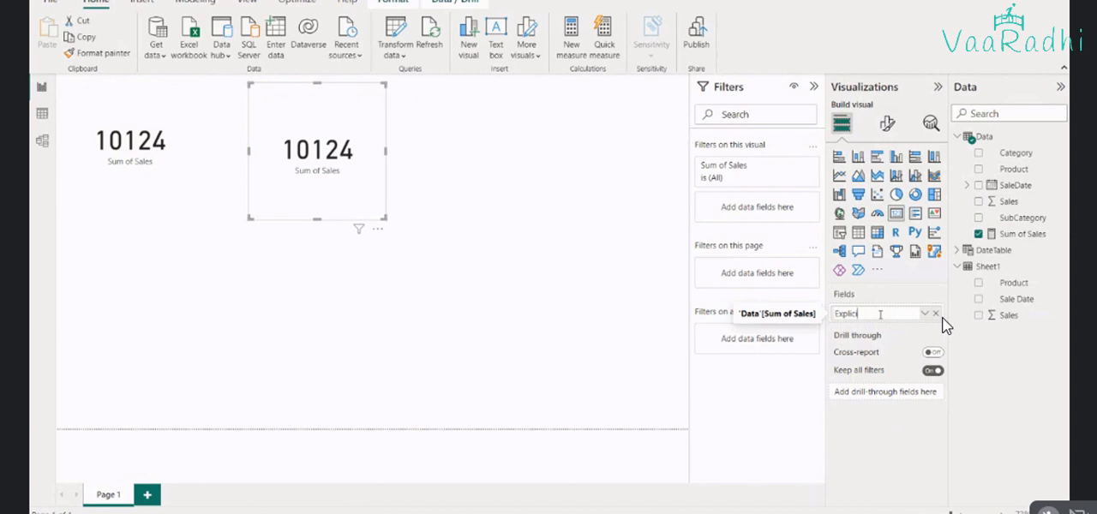
pyautogui.write('teMeasure C')
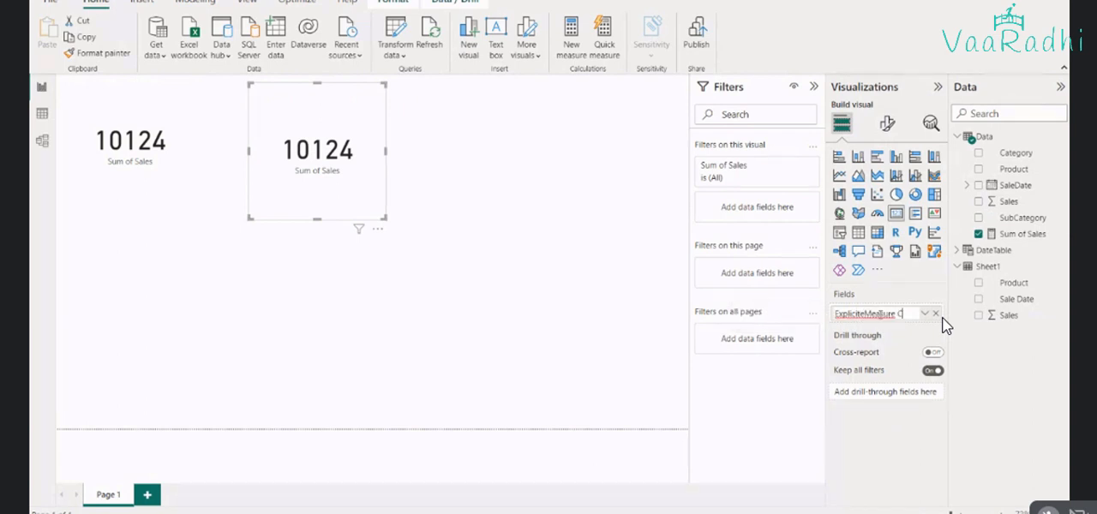
pyautogui.write('alculate')
pyautogui.press('Left')
pyautogui.press('Left')
pyautogui.press('Left')
pyautogui.press('Left')
pyautogui.press('Left')
pyautogui.press('BackSpace')
pyautogui.press('Return')
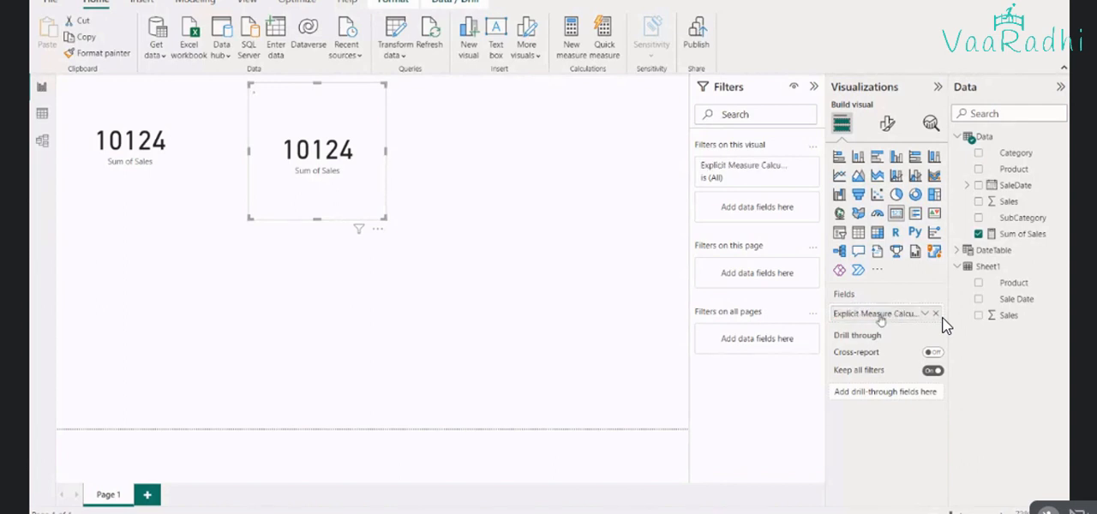
# Rename the Sum of Sales field on the first card as Implicit Measure
pyautogui.click(175, 106)
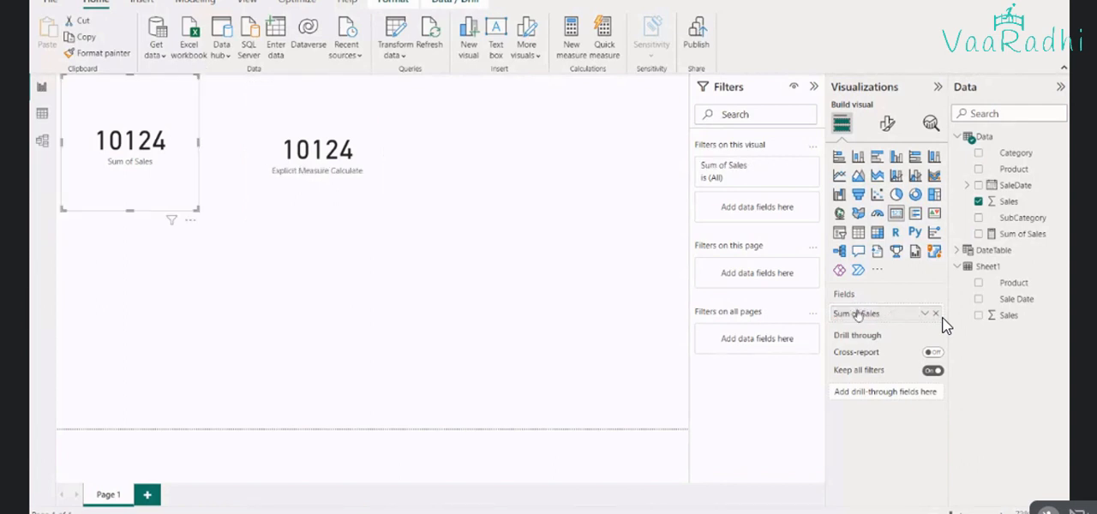
pyautogui.doubleClick(858, 313)
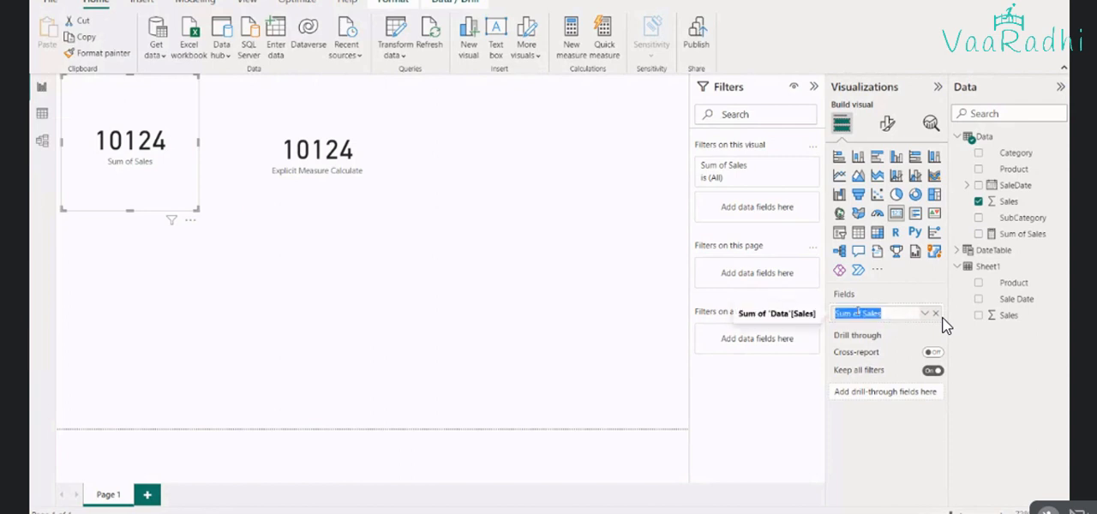
pyautogui.write('Implicit Measure')
pyautogui.press('Return')
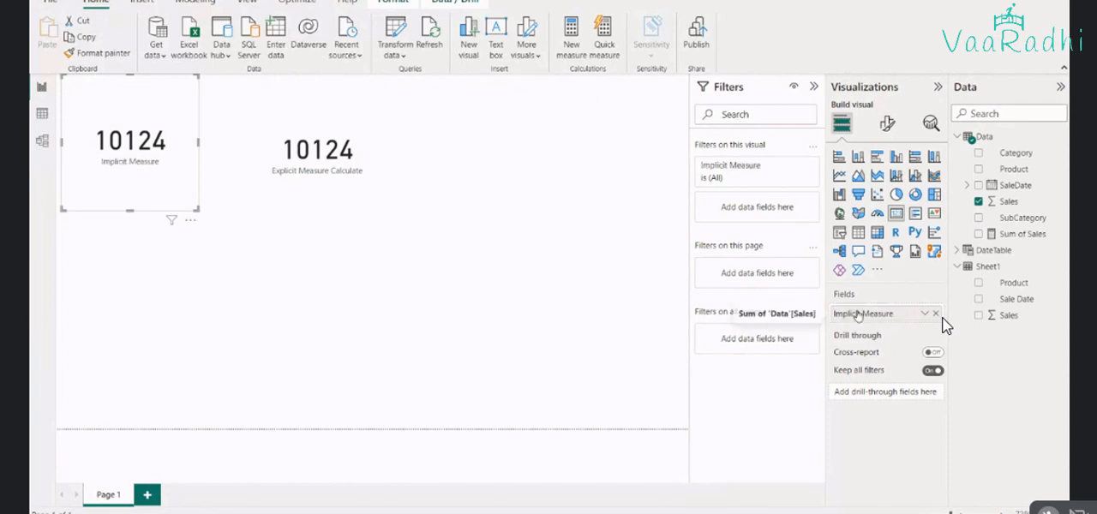
pyautogui.click(446, 334)
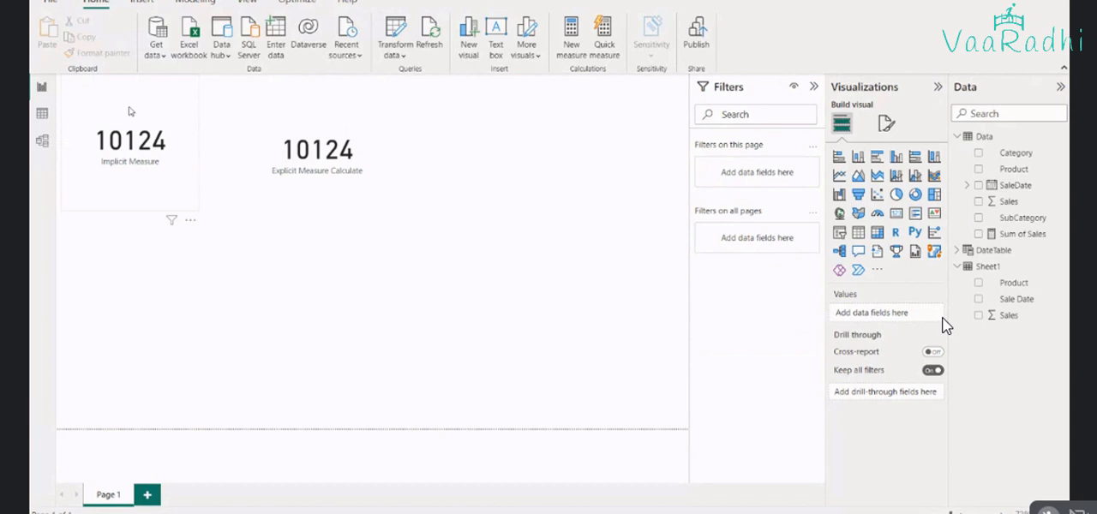
# Move the Implicit Measure card slightly so that it lines up horizontally with the Explicit Measure Calculate card
pyautogui.click(155, 162)
pyautogui.moveTo(155, 161); pyautogui.dragTo(165, 168)
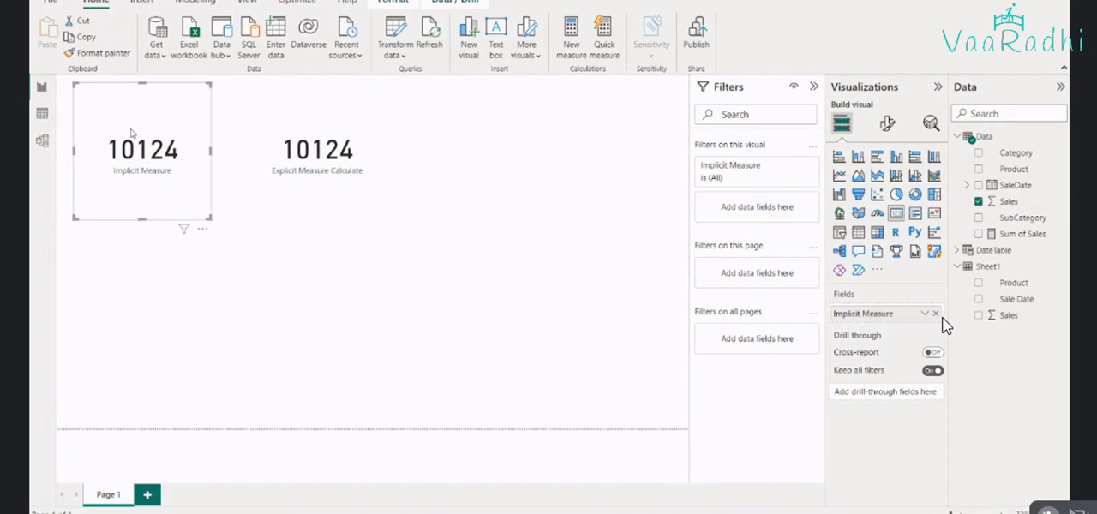
pyautogui.click(327, 215)
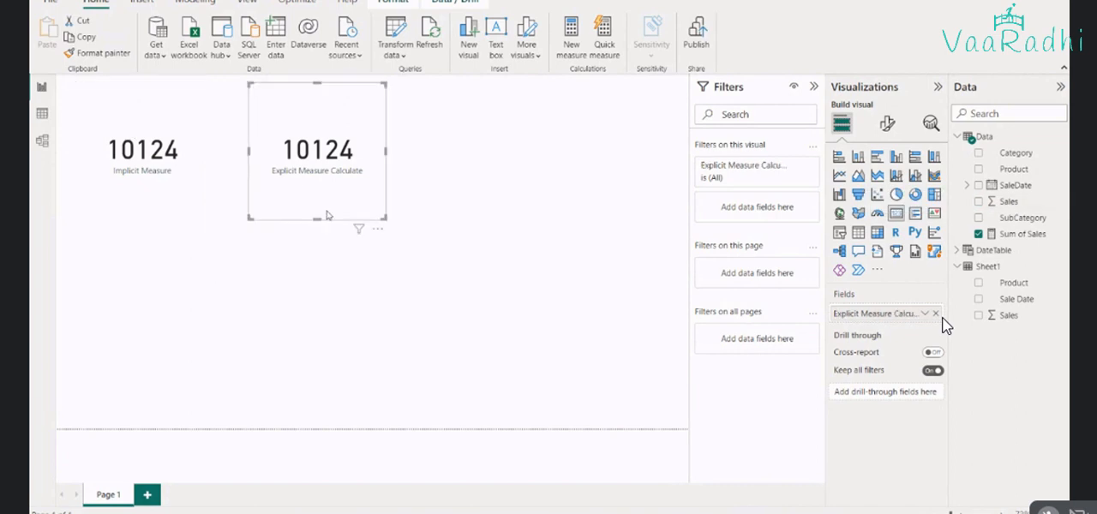
# Review the CALCULATE formula of the Sum of Sales measure in the Data table
pyautogui.click(1029, 235)
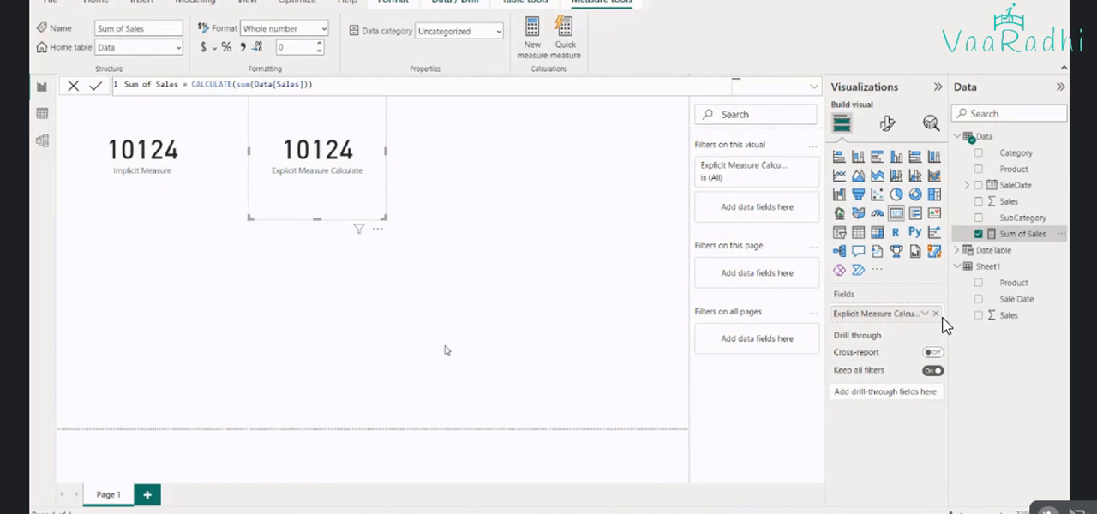
pyautogui.doubleClick(283, 83)
pyautogui.click(289, 83)
# Duplicate the Explicit Measure Calculate card twice and line up the copies beside it in the same row
pyautogui.click(344, 199)
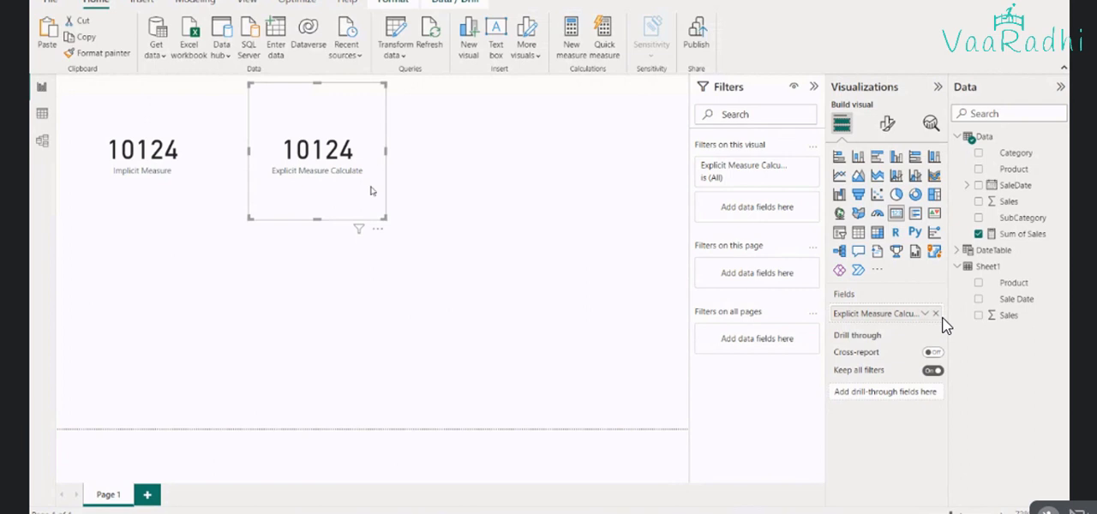
pyautogui.hotkey('ctrl', 'v')
pyautogui.moveTo(354, 185); pyautogui.dragTo(488, 181)
pyautogui.click(566, 299)
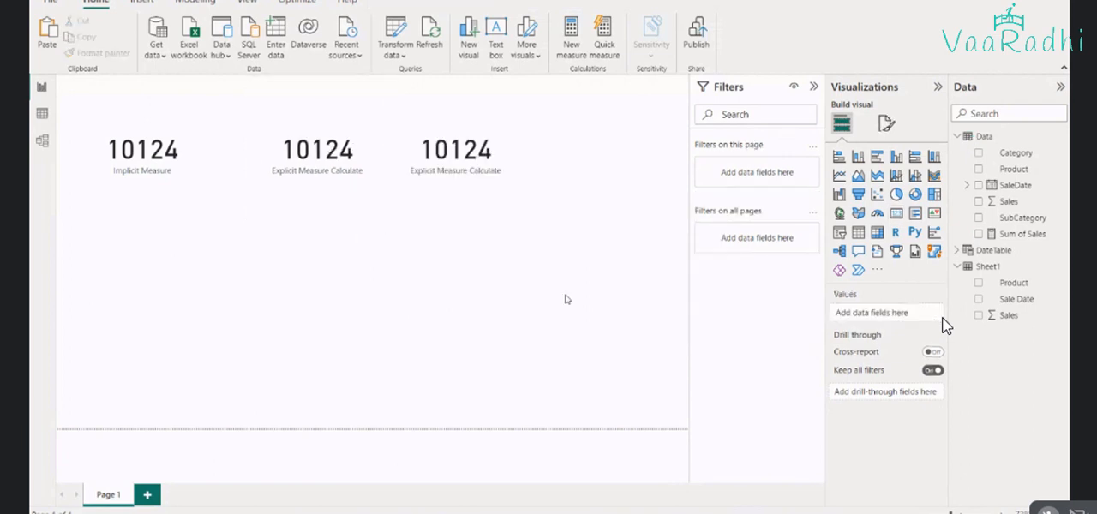
pyautogui.hotkey('ctrl', 'v')
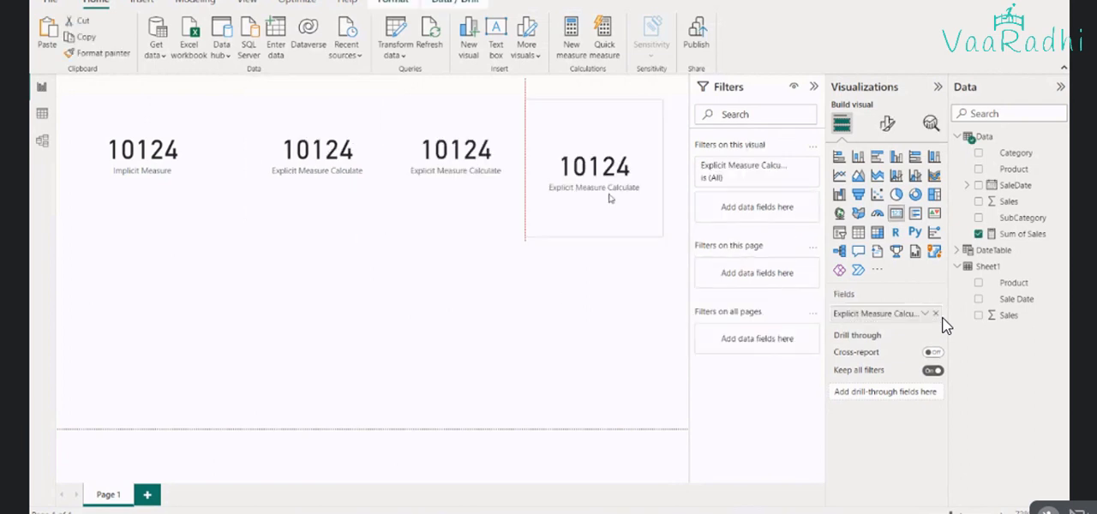
pyautogui.moveTo(609, 198); pyautogui.dragTo(608, 181)
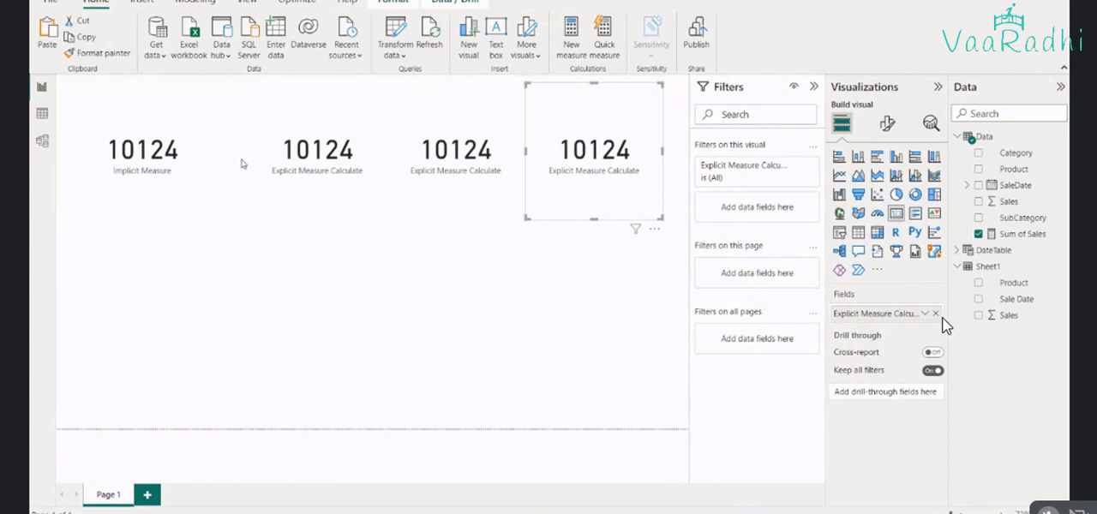
pyautogui.click(481, 154)
pyautogui.click(555, 153)
pyautogui.click(361, 195)
pyautogui.click(593, 179)
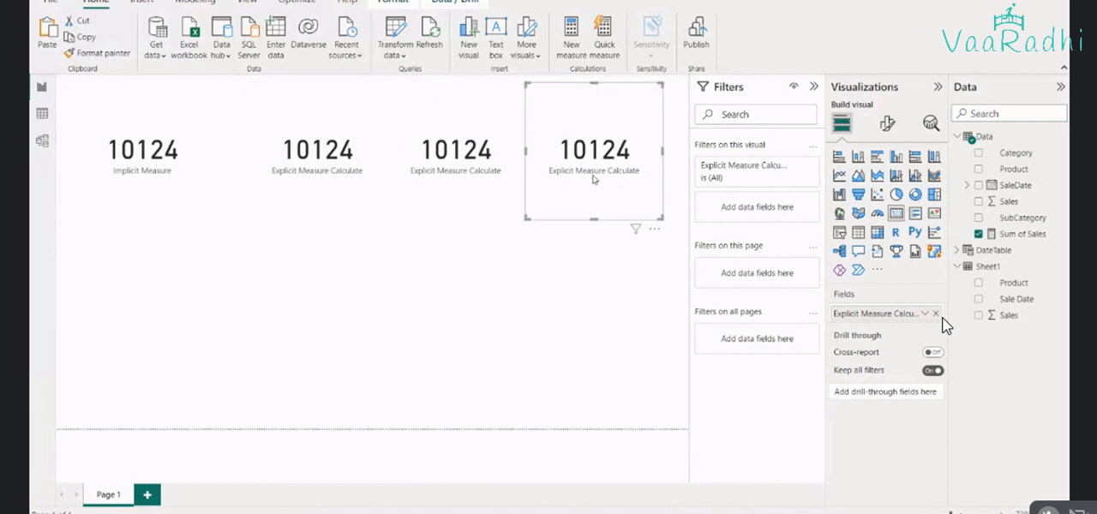
# Add the filter Data[Category] = "Groccery" as the second argument of CALCULATE in the Sum of Sales measure formula
pyautogui.click(326, 189)
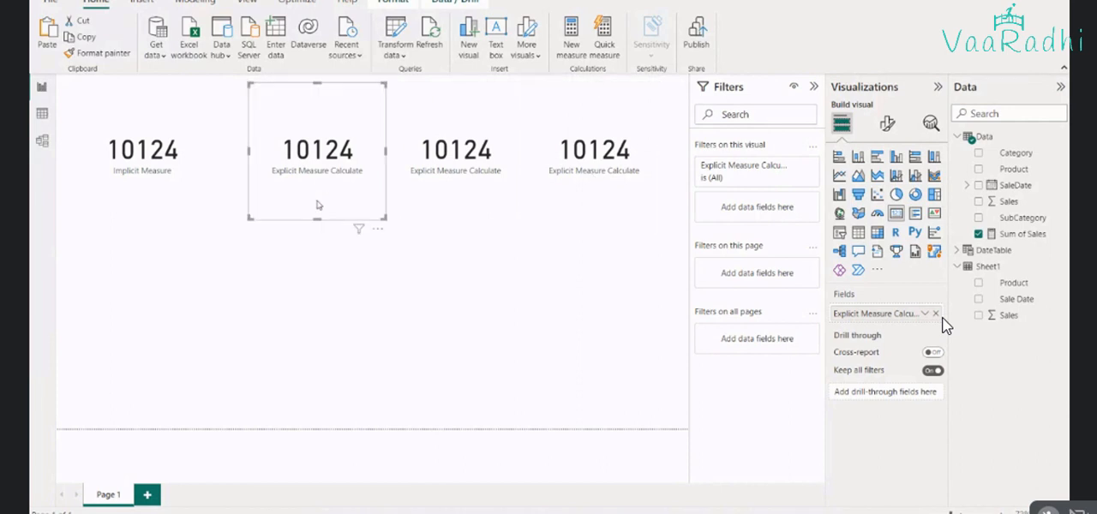
pyautogui.click(1020, 234)
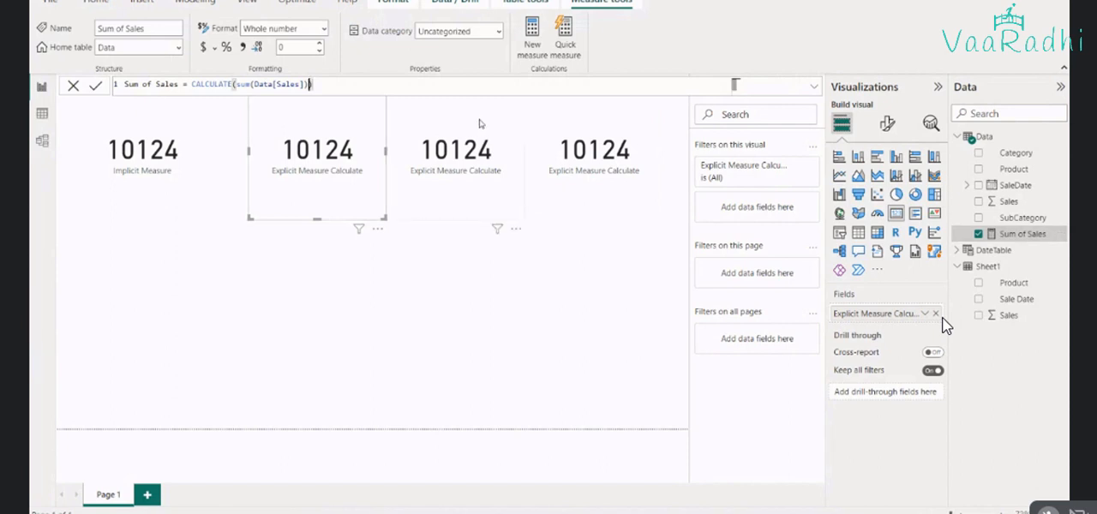
pyautogui.write(',')
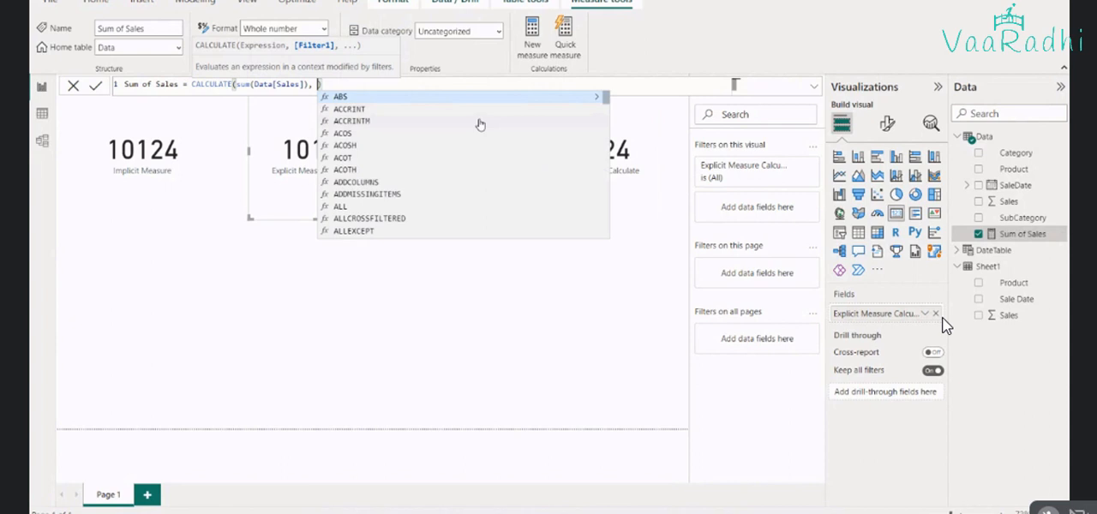
pyautogui.write('cat')
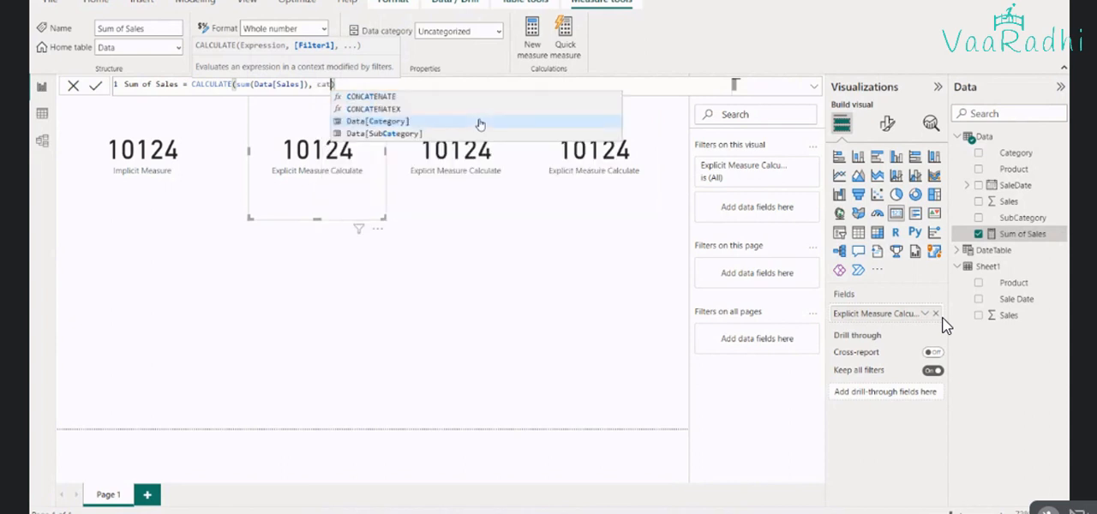
pyautogui.click(481, 125)
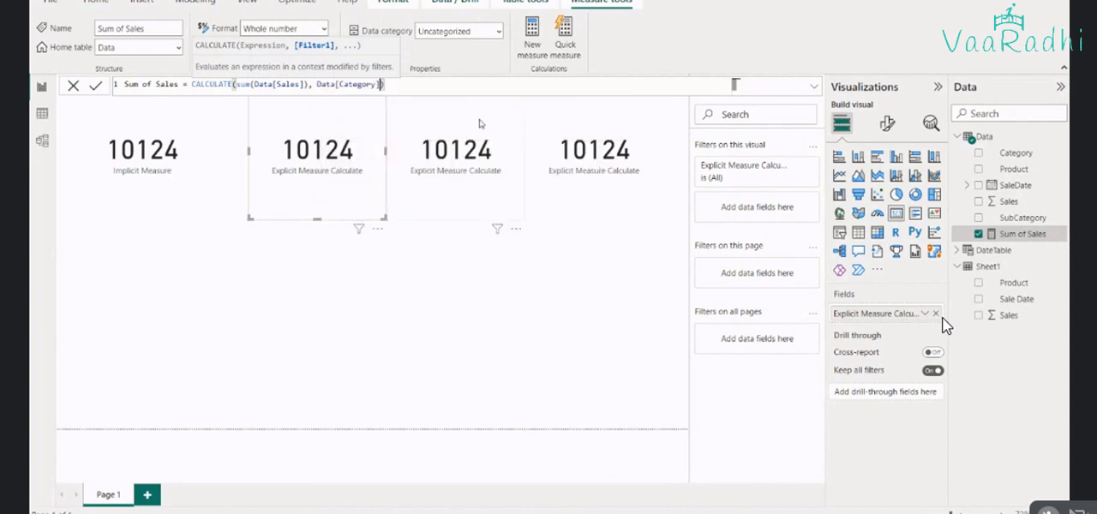
pyautogui.write('= "Groccery"')
# Switch to Excel and paste the filtered Sum of Sales formula into cell A3 of the Syntax sheet
pyautogui.hotkey('alt', 'Tab')
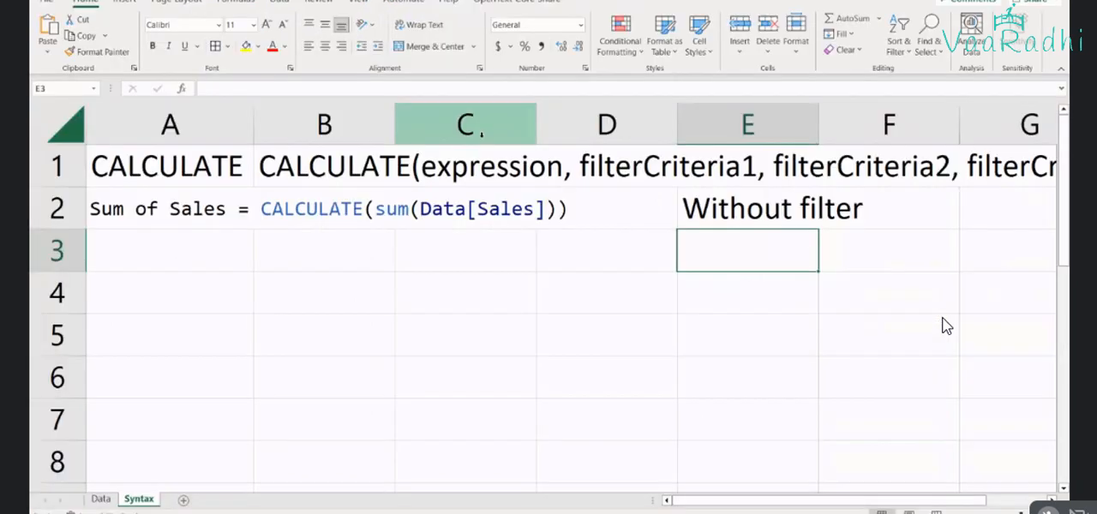
pyautogui.click(117, 220)
pyautogui.click(139, 245)
pyautogui.hotkey('ctrl', 'v')
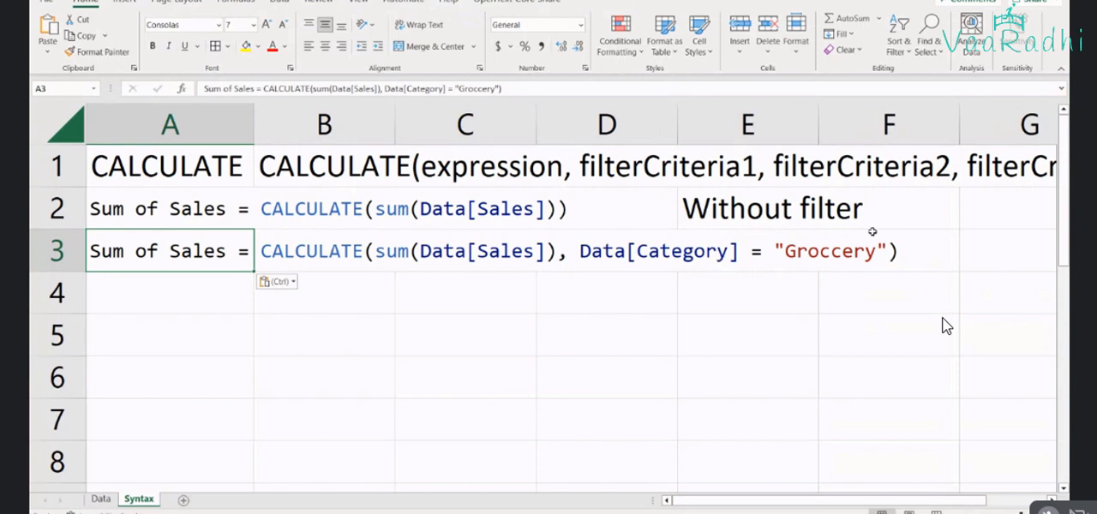
# Enter the note "with one filter" in cell G3 beside the filtered formula
pyautogui.click(975, 251)
pyautogui.write('with o')
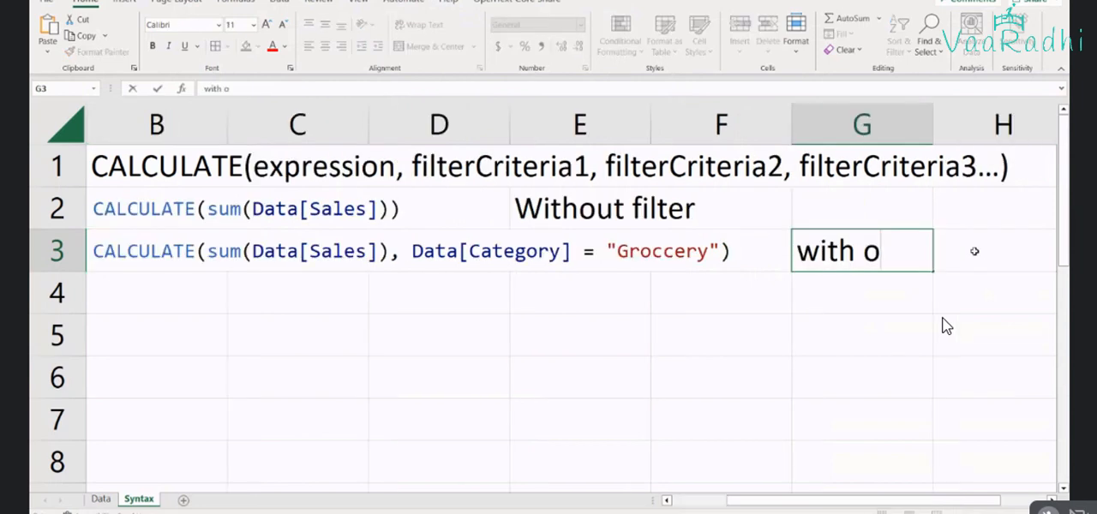
pyautogui.write('ner fil')
pyautogui.press('BackSpace')
pyautogui.press('BackSpace')
pyautogui.press('BackSpace')
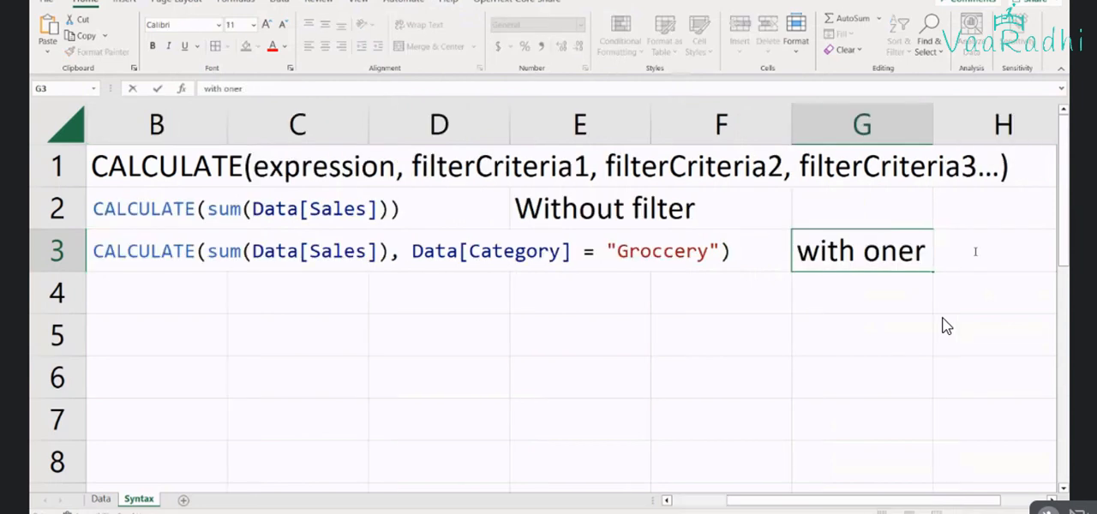
pyautogui.press('BackSpace')
pyautogui.write('filter')
pyautogui.press('Return')
pyautogui.scroll(-1, 348, 354)
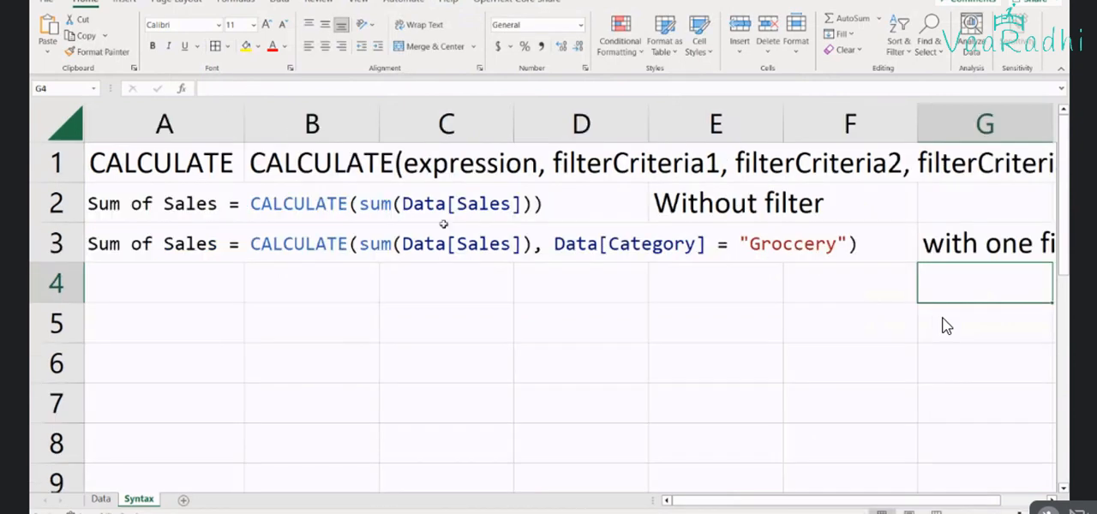
# Examine the Data[Category] = "Groccery" filter argument of the formula in cell A3
pyautogui.doubleClick(207, 244)
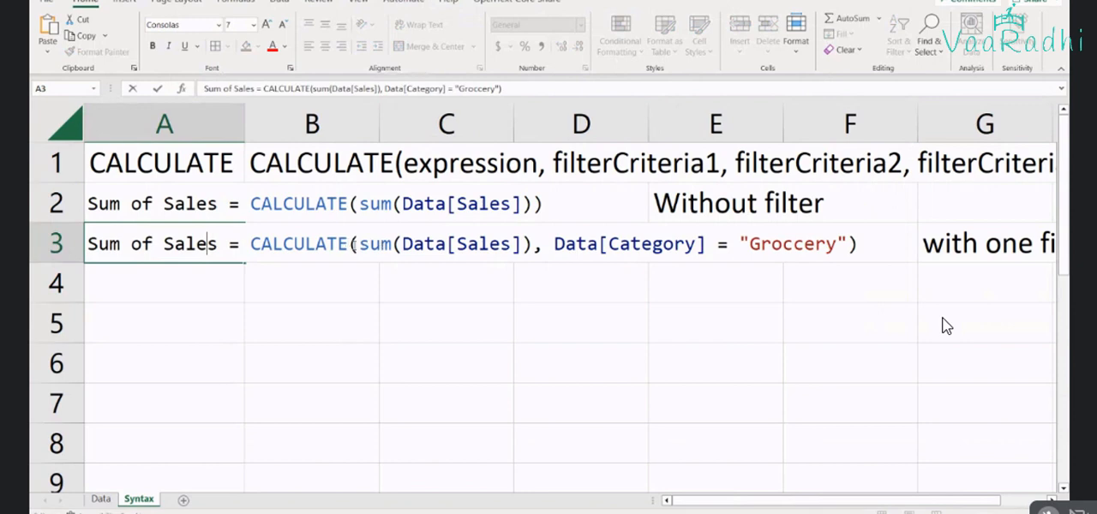
pyautogui.moveTo(352, 243); pyautogui.dragTo(849, 244)
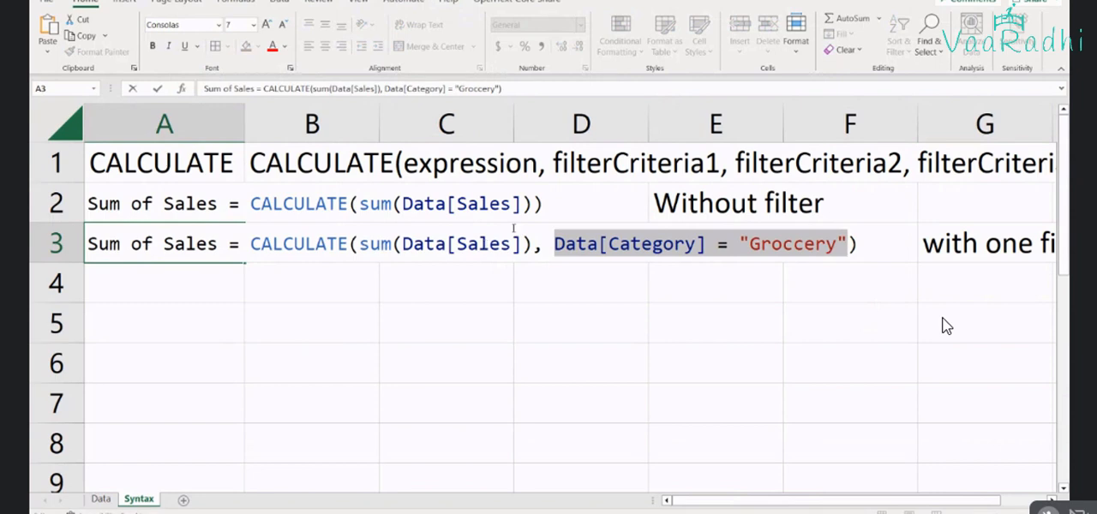
# Filter the Category column of the Data sheet to Groccery and select the remaining Sales values to check their sum
pyautogui.click(101, 499)
pyautogui.click(337, 150)
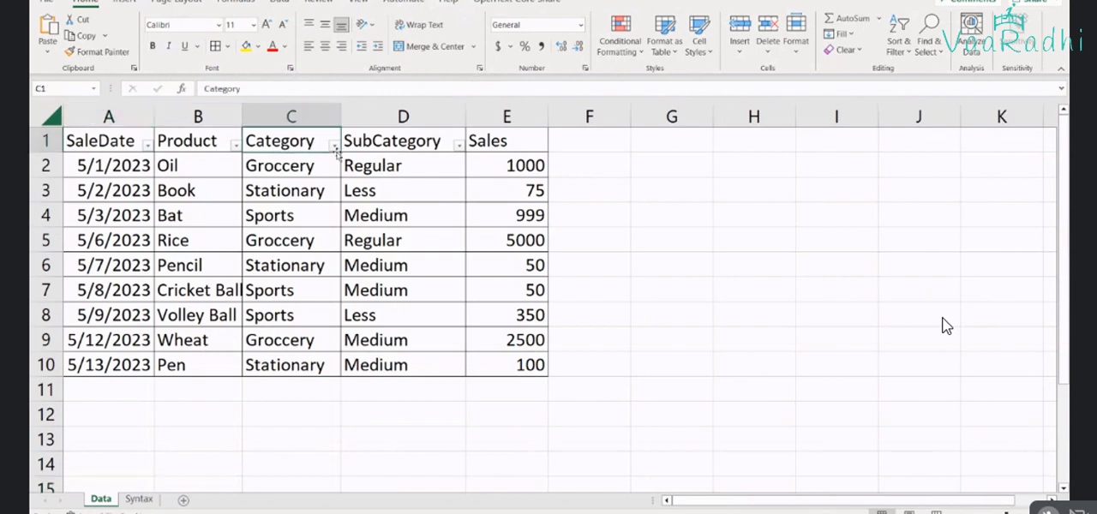
pyautogui.click(334, 147)
pyautogui.click(196, 305)
pyautogui.click(205, 317)
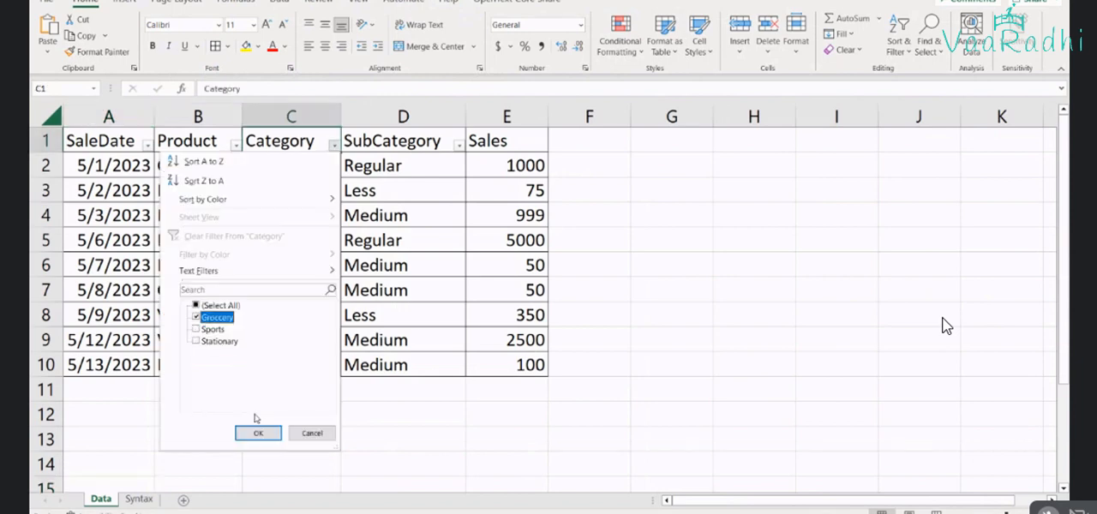
pyautogui.click(258, 433)
pyautogui.moveTo(515, 165); pyautogui.dragTo(522, 216)
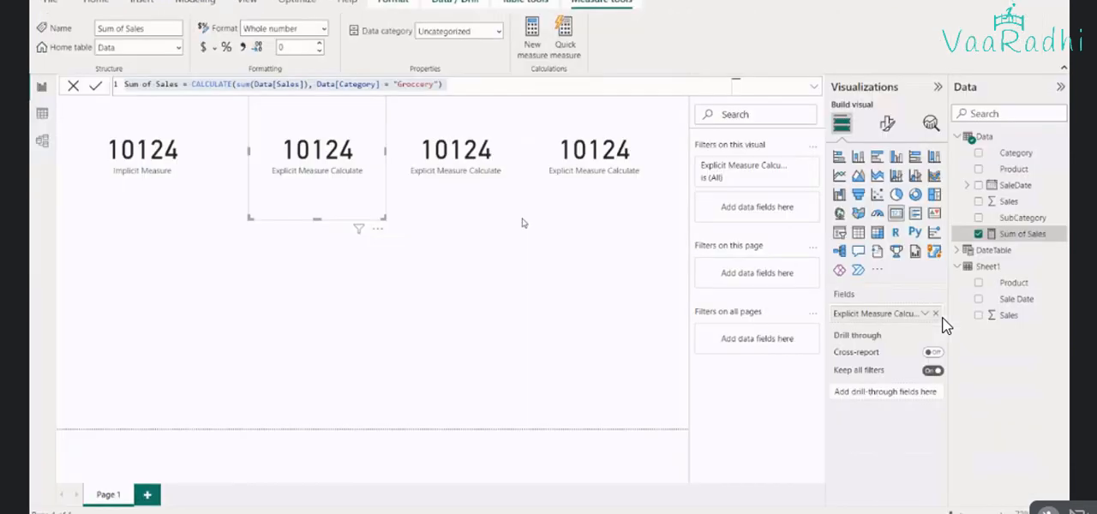
# Return to Power BI, apply the Groccery-filtered Sum of Sales formula, and check the cards that use the measure
pyautogui.click(444, 84)
pyautogui.press('Return')
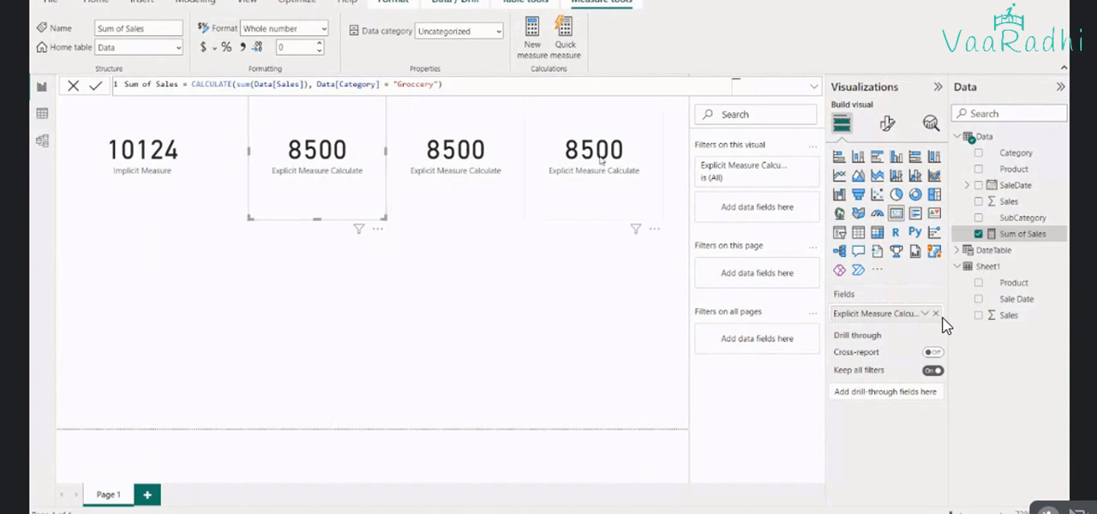
pyautogui.click(485, 167)
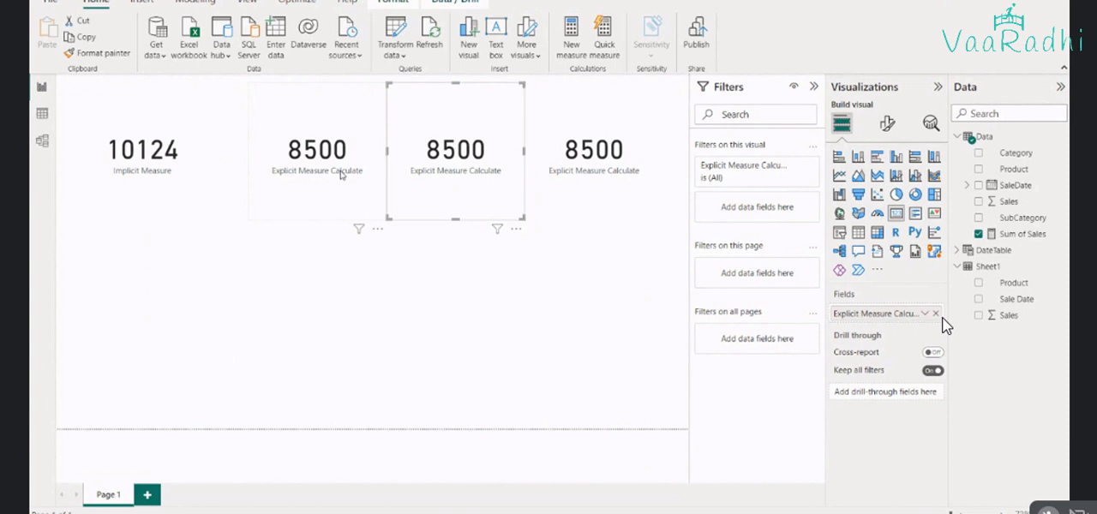
pyautogui.click(354, 140)
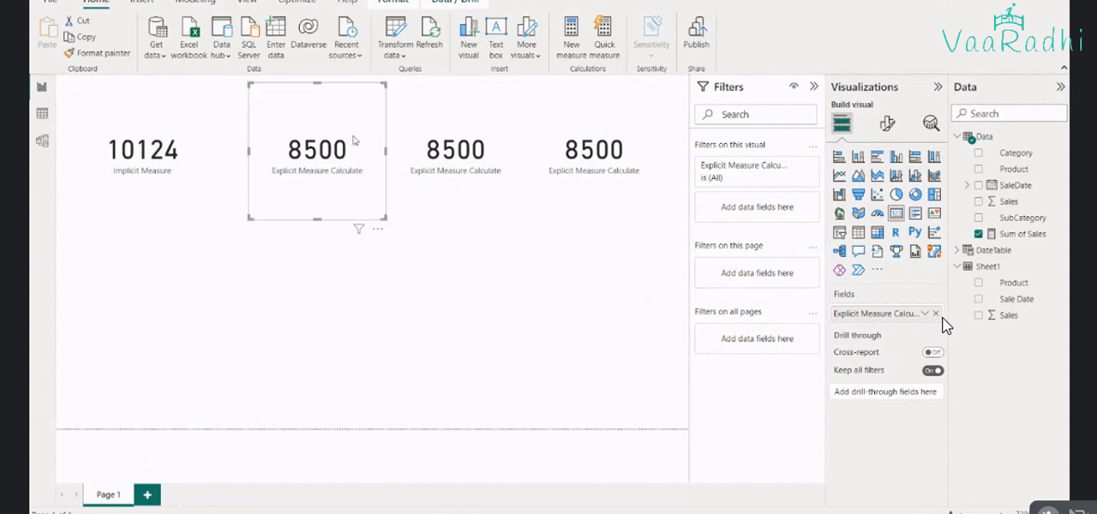
# Compare the three Explicit Measure Calculate cards and review the Sum of Sales measure's formula behind them
pyautogui.click(380, 180)
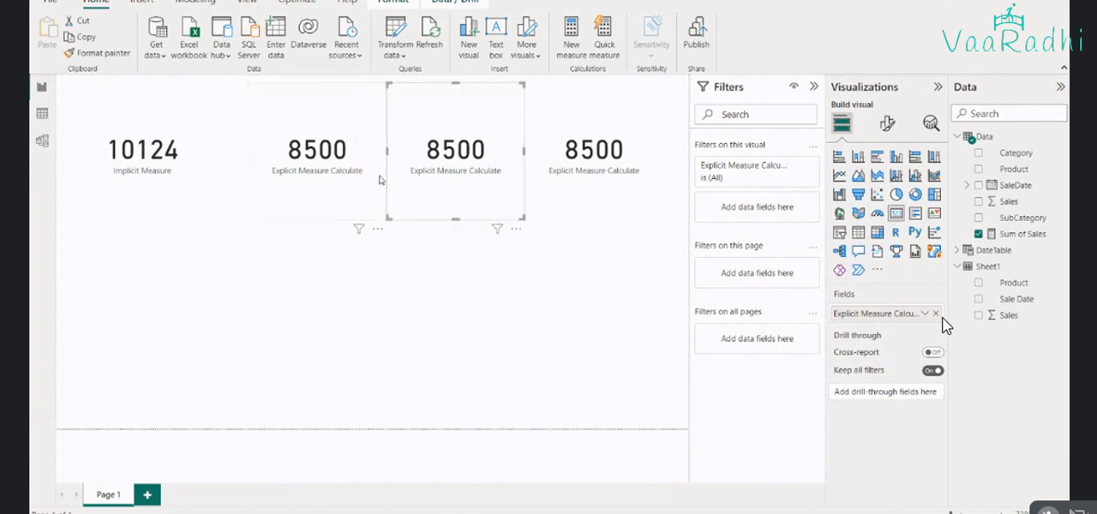
pyautogui.click(547, 190)
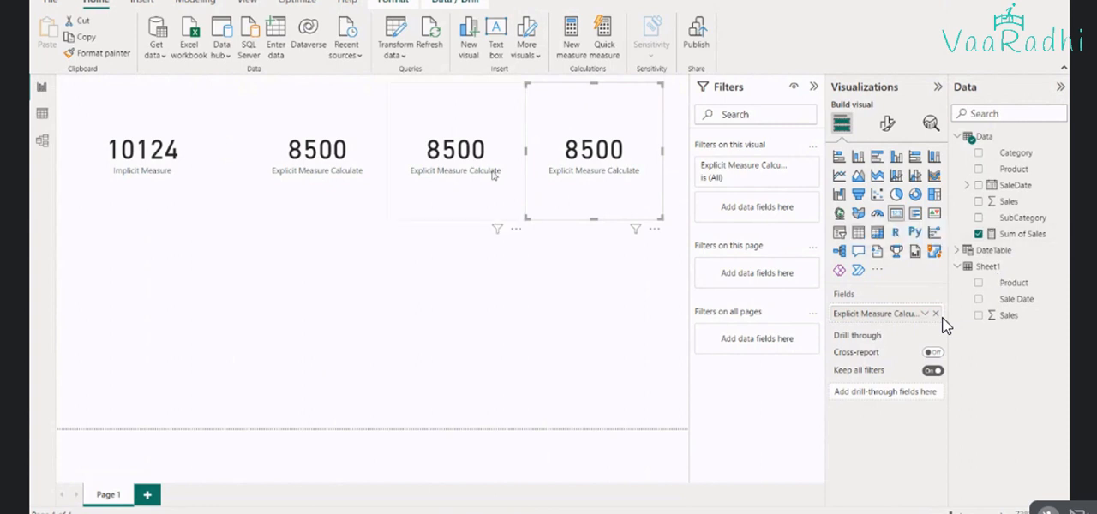
pyautogui.click(1024, 235)
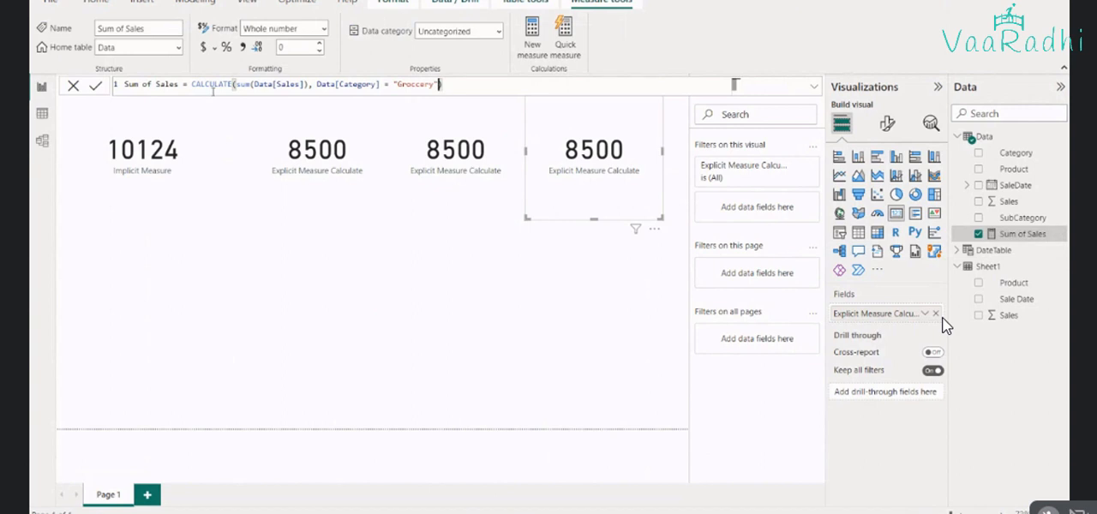
pyautogui.click(450, 194)
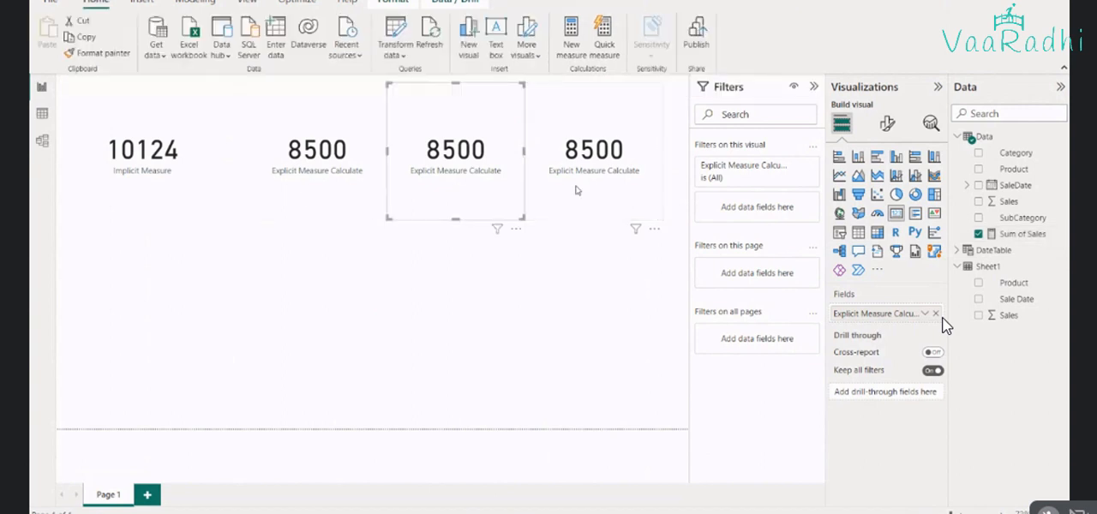
pyautogui.click(576, 190)
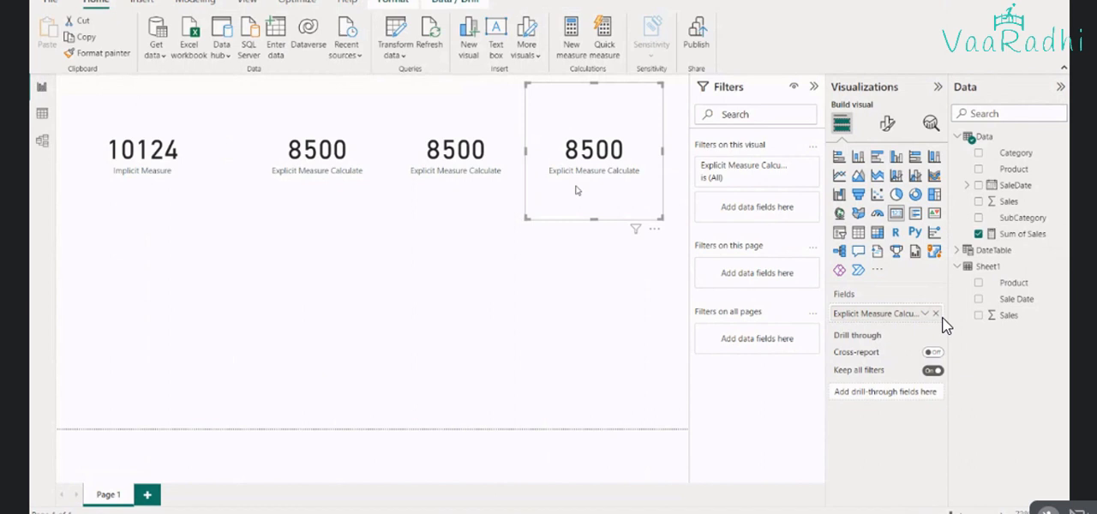
pyautogui.click(459, 193)
# Rename the field shown in the second card as "Grocery Sales"
pyautogui.click(319, 193)
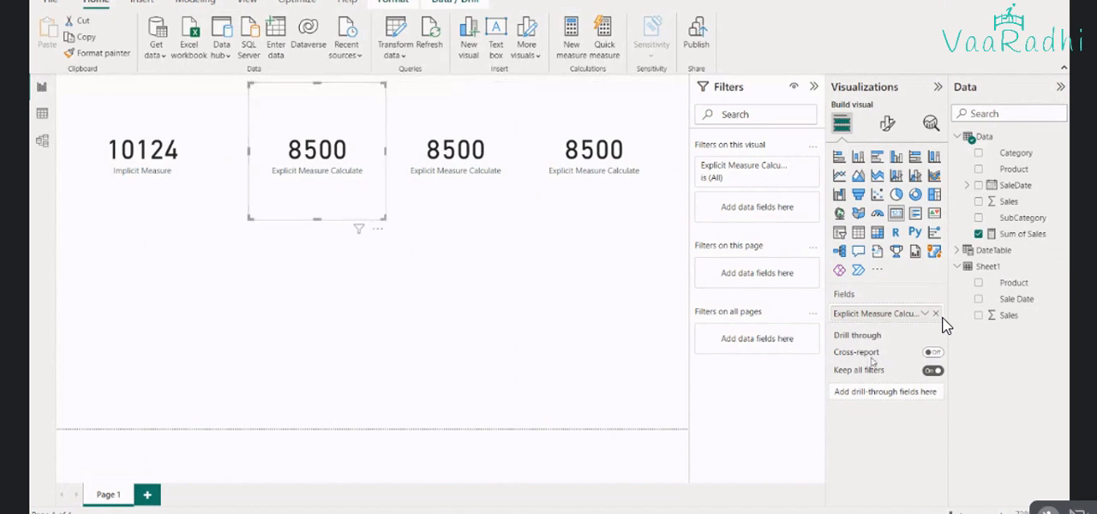
pyautogui.doubleClick(860, 313)
pyautogui.write('G')
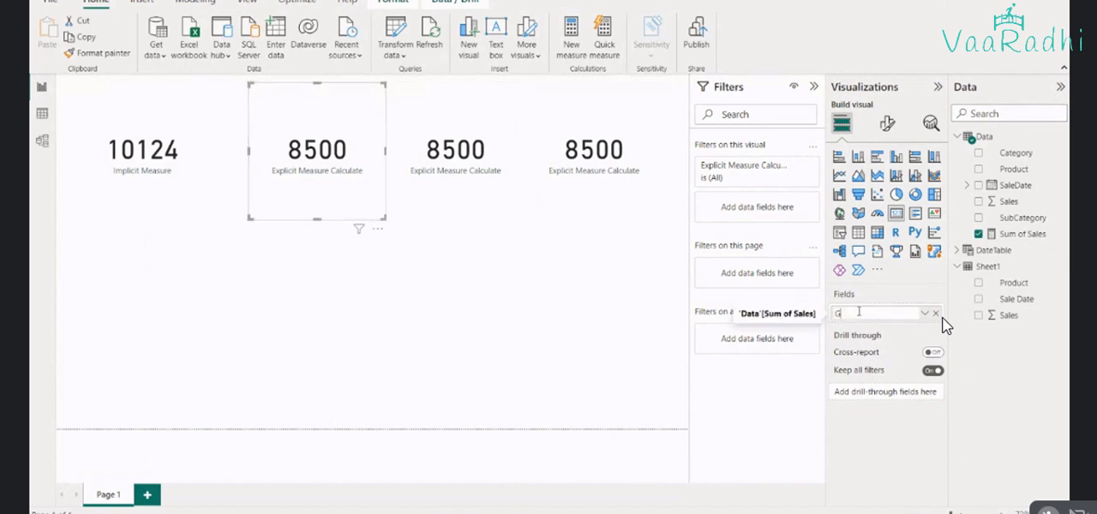
pyautogui.write('roup')
pyautogui.write('ery Sales')
pyautogui.press('Return')
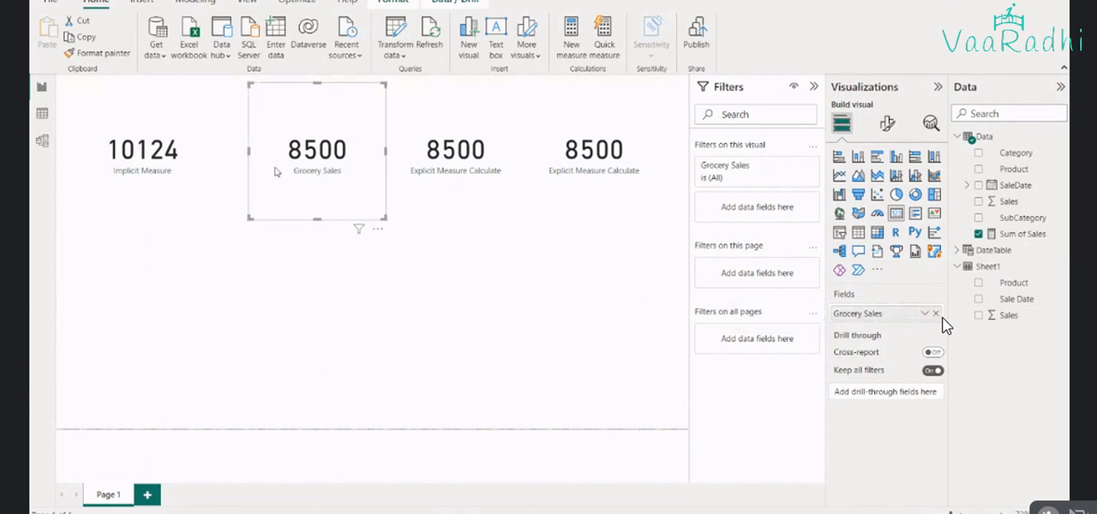
# Enlarge the category label font on the Grocery Sales card
pyautogui.click(888, 125)
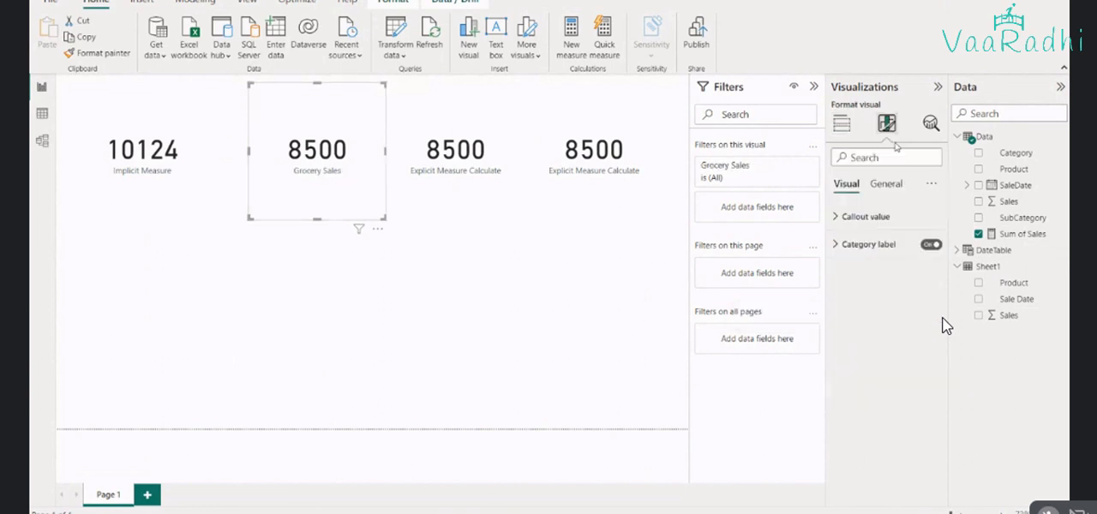
pyautogui.click(845, 246)
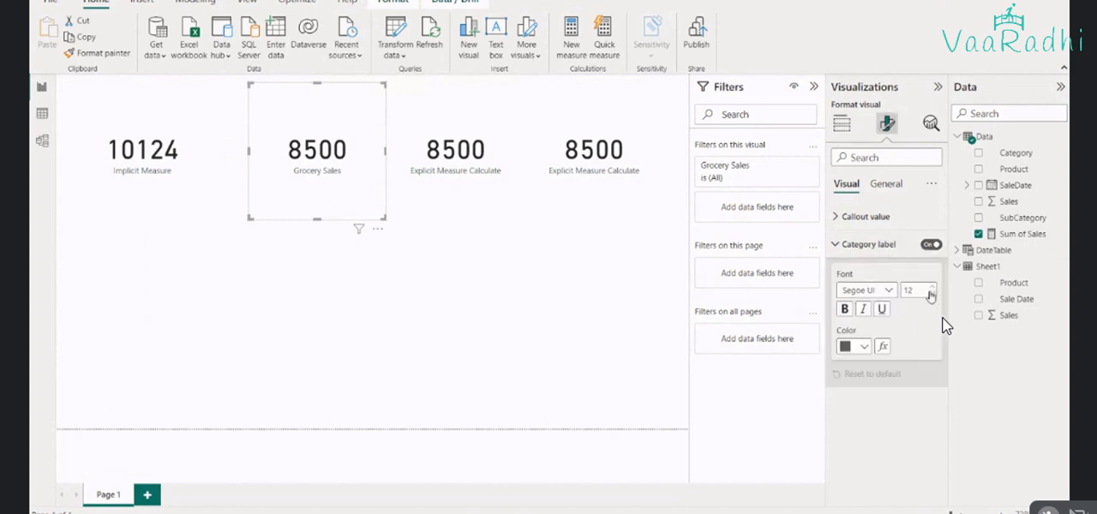
pyautogui.click(935, 288)
pyautogui.click(934, 288)
pyautogui.click(935, 288)
pyautogui.click(934, 288)
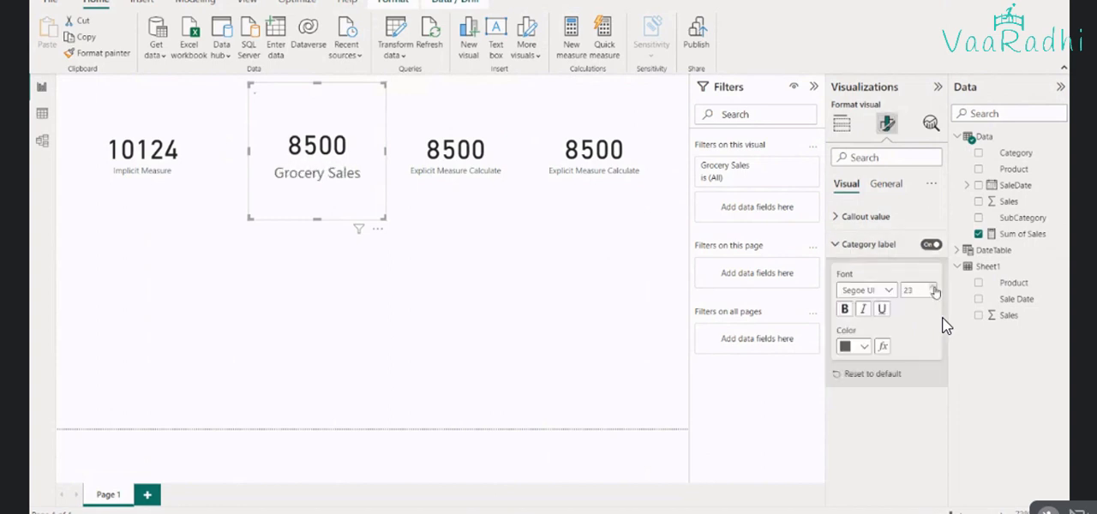
pyautogui.click(934, 288)
pyautogui.click(934, 288)
pyautogui.click(935, 288)
pyautogui.click(934, 288)
# Set the category label font size of the Implicit Measure card to 25 and return to its field settings
pyautogui.click(151, 187)
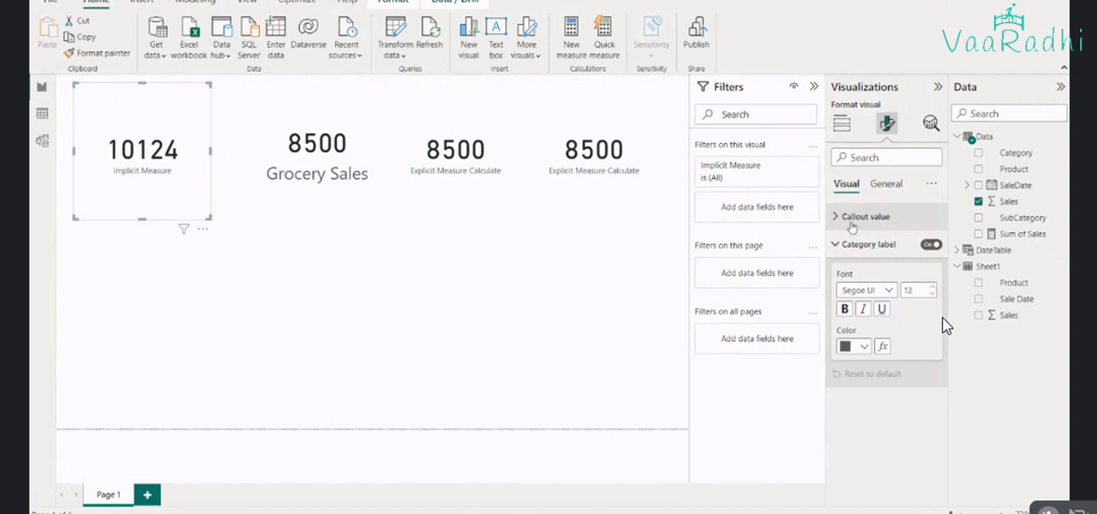
pyautogui.click(933, 289)
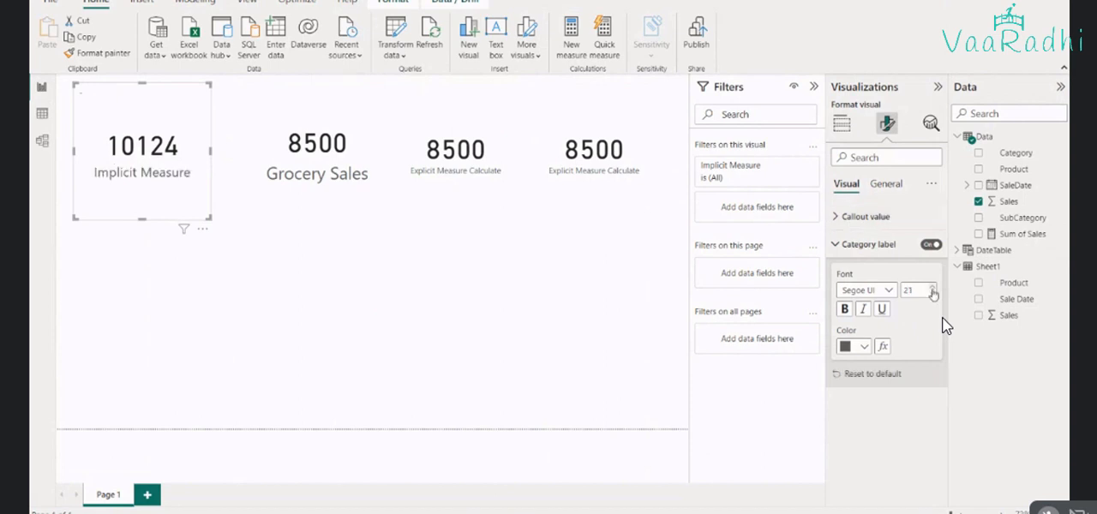
pyautogui.click(889, 194)
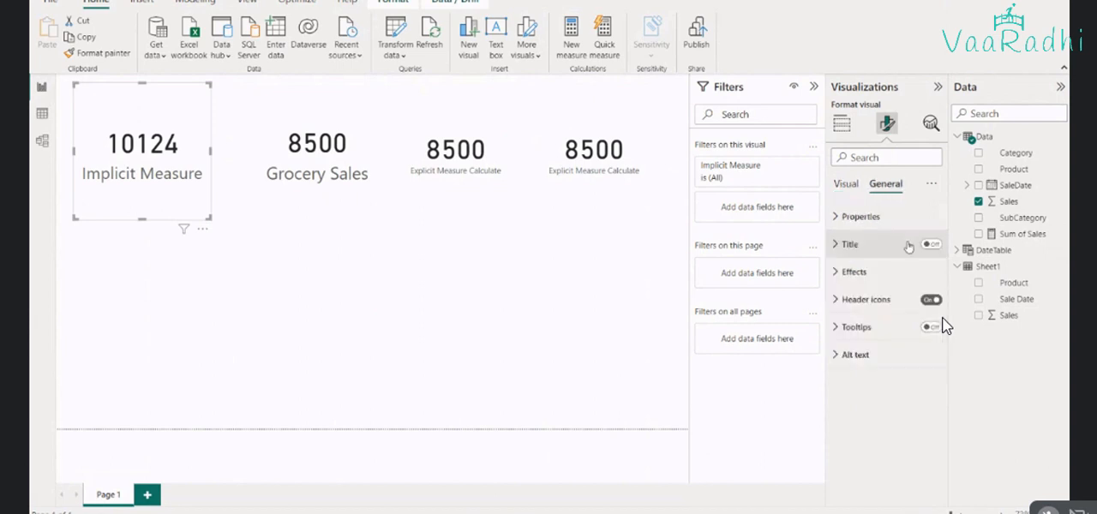
pyautogui.click(847, 185)
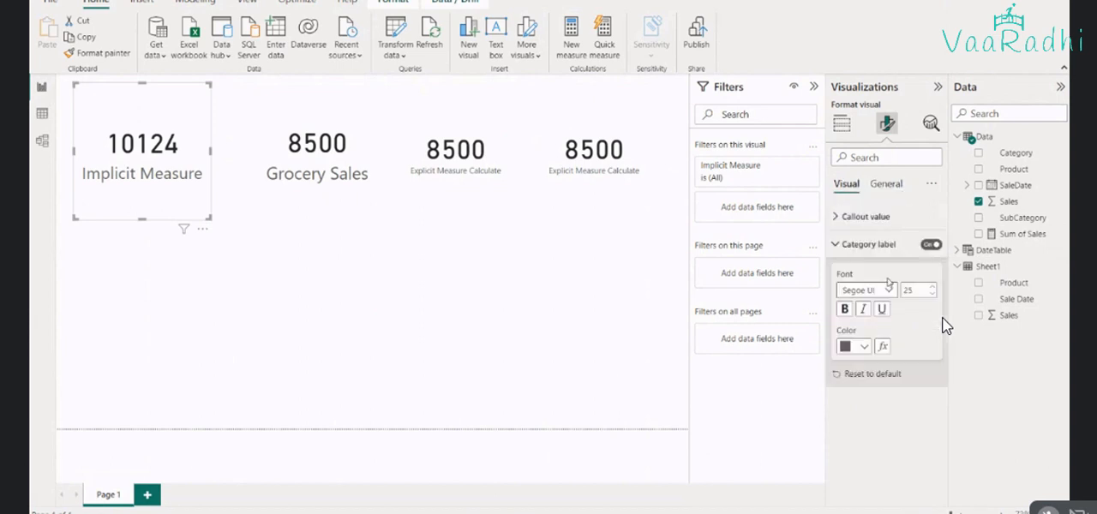
pyautogui.click(842, 124)
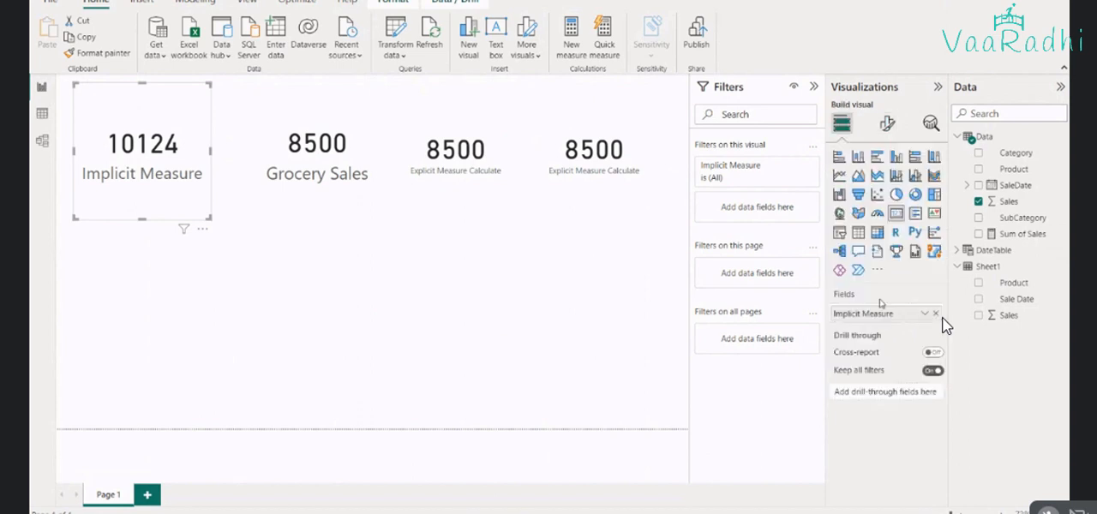
# Try to rename the Implicit Measure card's field as "Total Sales"
pyautogui.doubleClick(867, 315)
pyautogui.write('To')
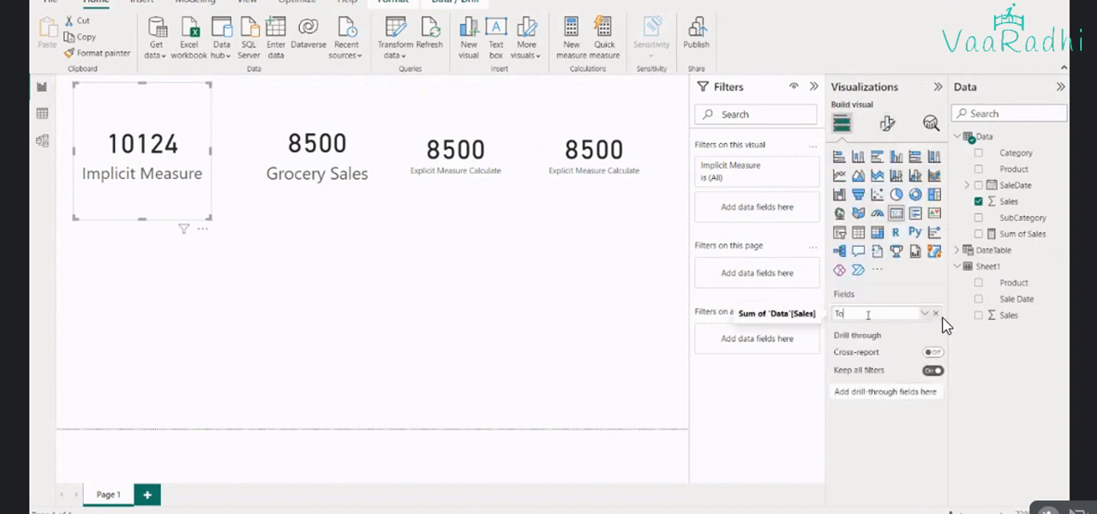
pyautogui.write('tal sales')
pyautogui.press('Return')
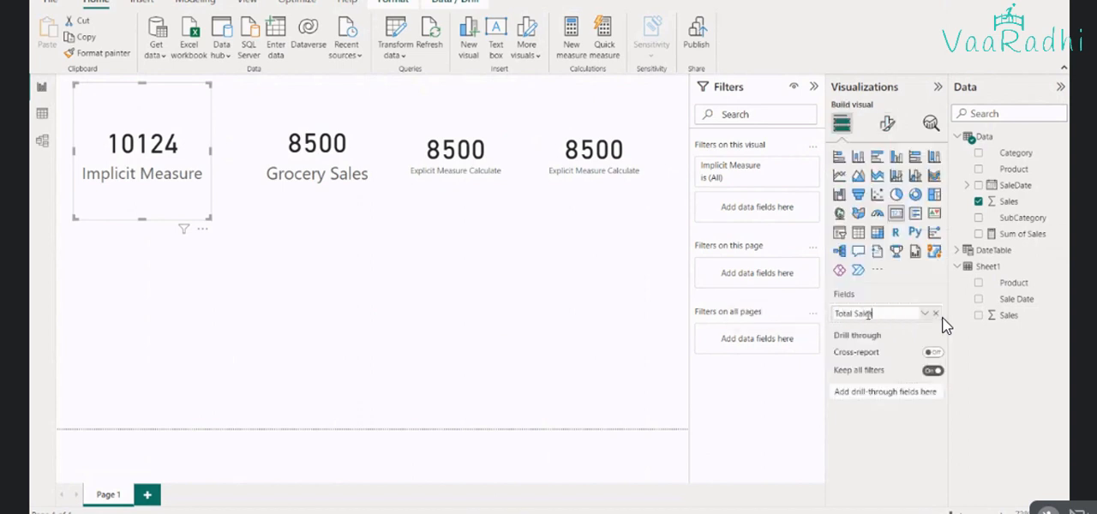
pyautogui.click(324, 309)
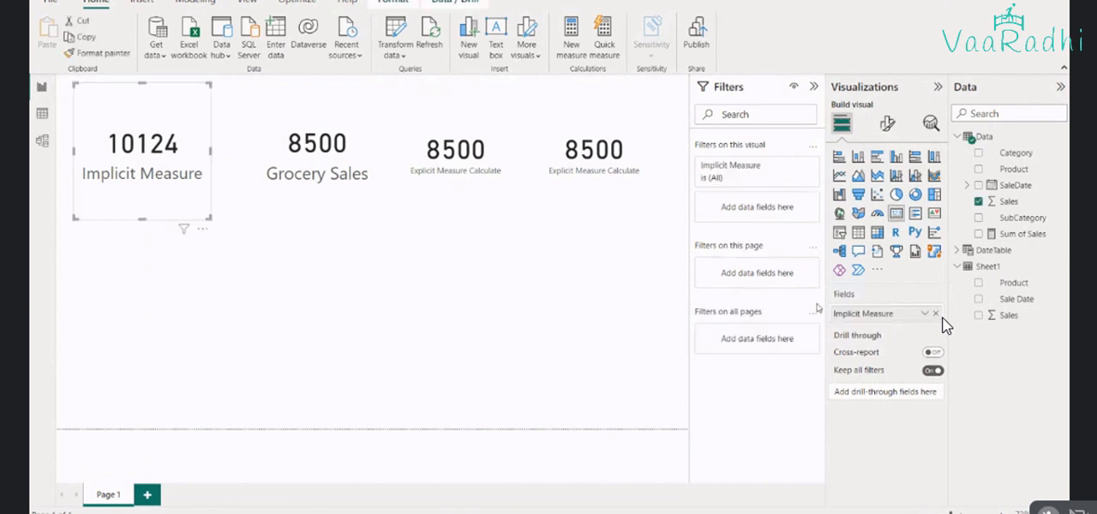
# Rename the field in the Implicit Measure card as "Total Sales"
pyautogui.doubleClick(870, 314)
pyautogui.write('Total Sales')
pyautogui.press('Return')
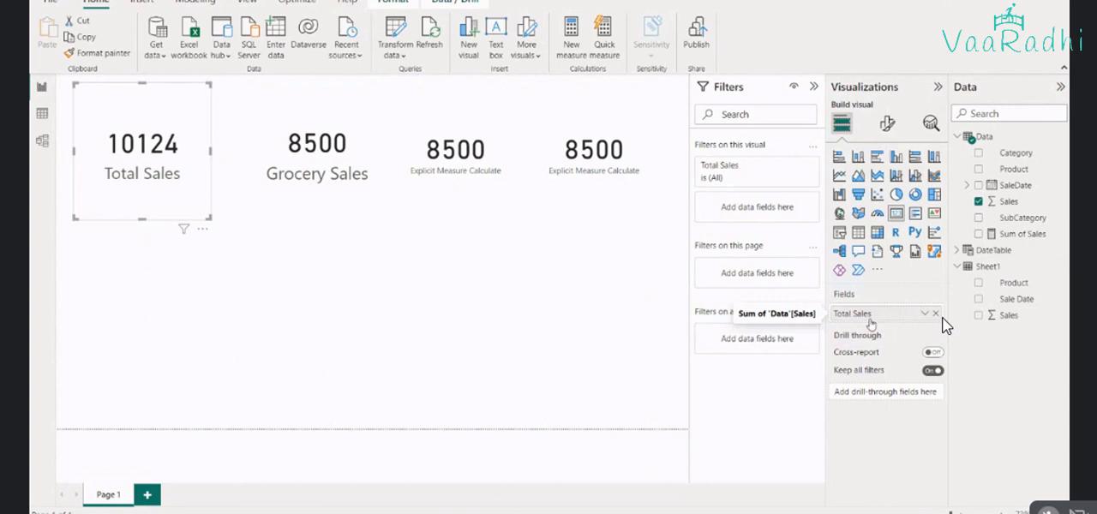
# Add a table visual below the cards, widen it to span about three cards, and fill it with Category and Sales
pyautogui.click(305, 188)
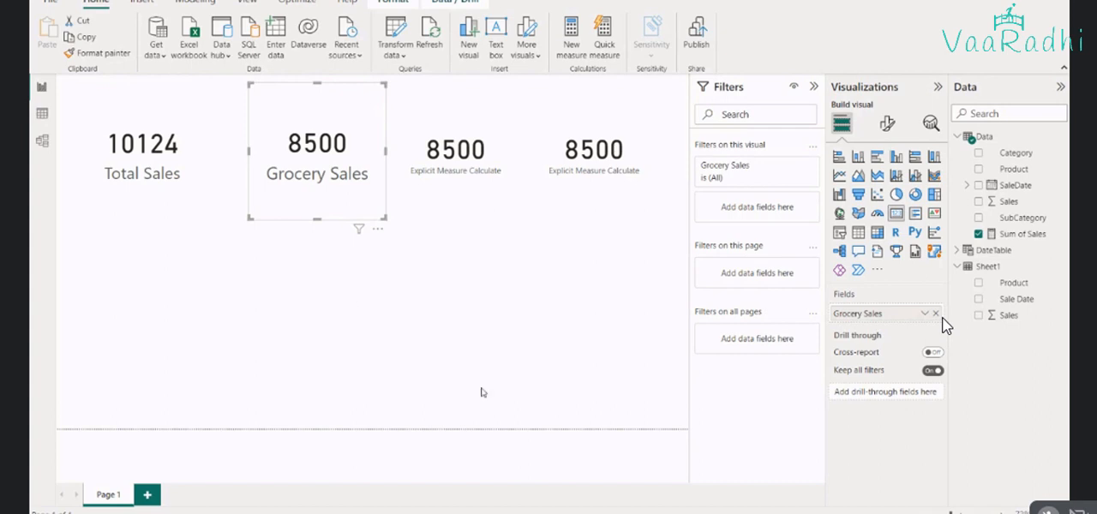
pyautogui.click(531, 369)
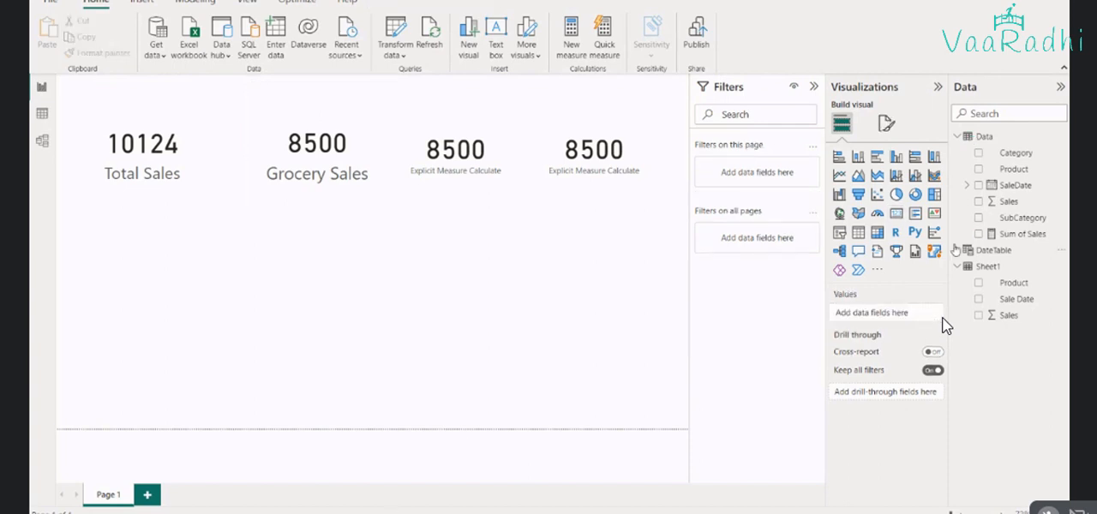
pyautogui.click(858, 232)
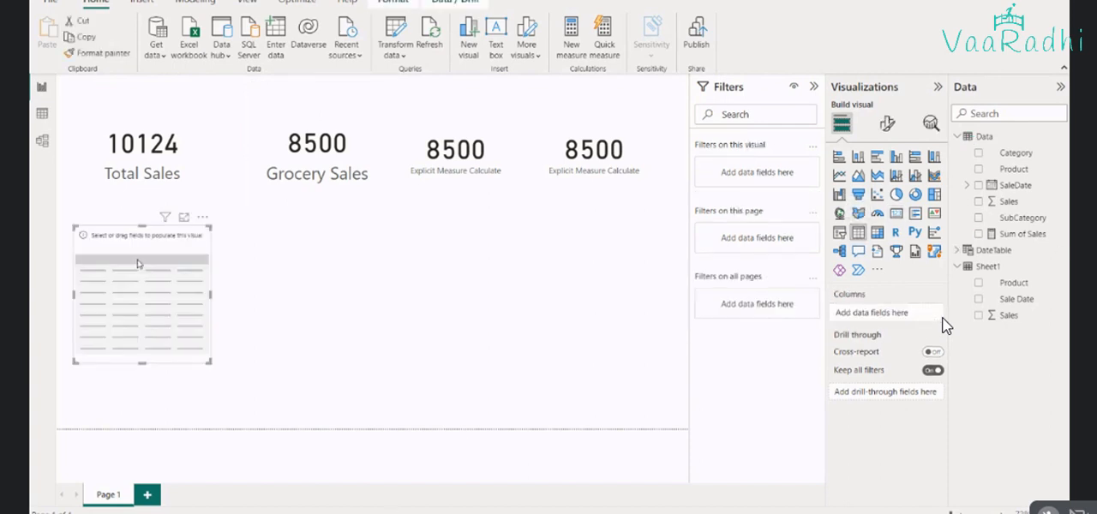
pyautogui.moveTo(203, 364); pyautogui.dragTo(477, 390)
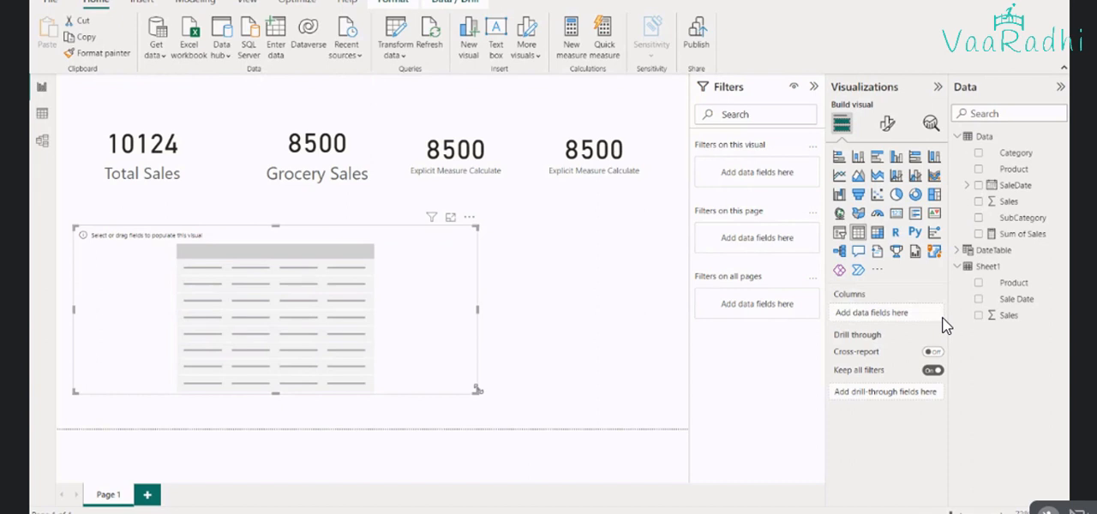
pyautogui.click(979, 153)
pyautogui.click(979, 201)
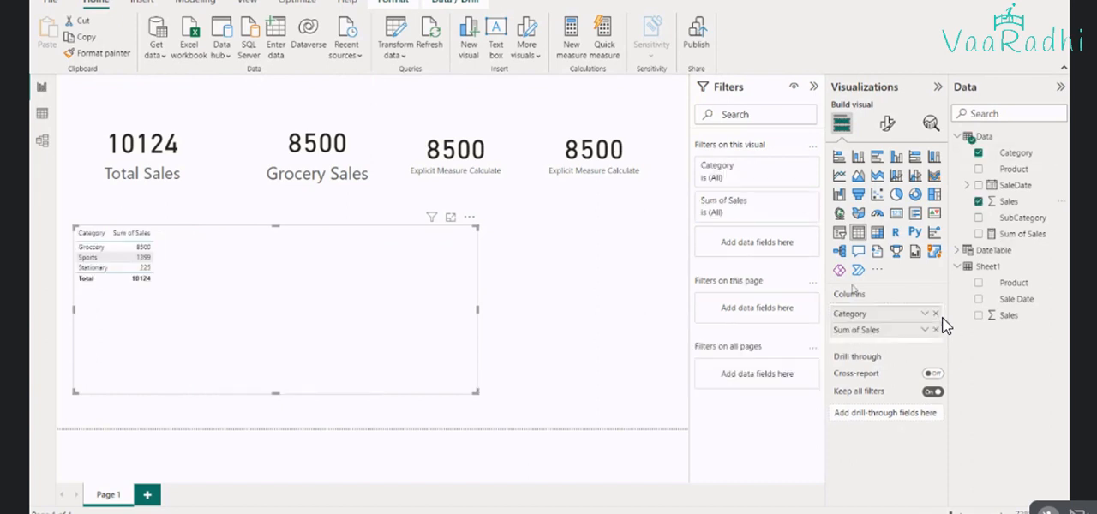
# Set the font size of the category table's values to 29
pyautogui.click(886, 123)
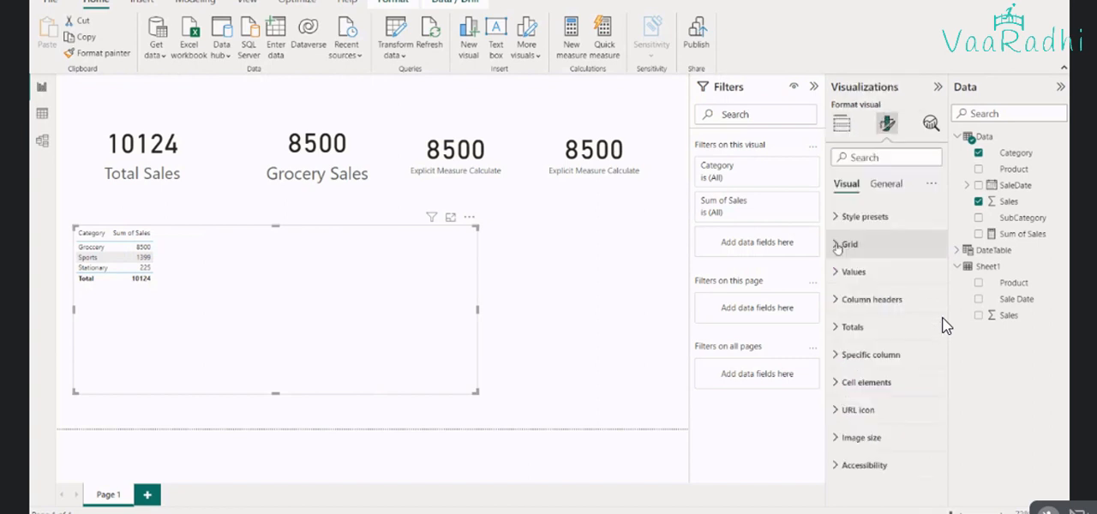
pyautogui.click(849, 279)
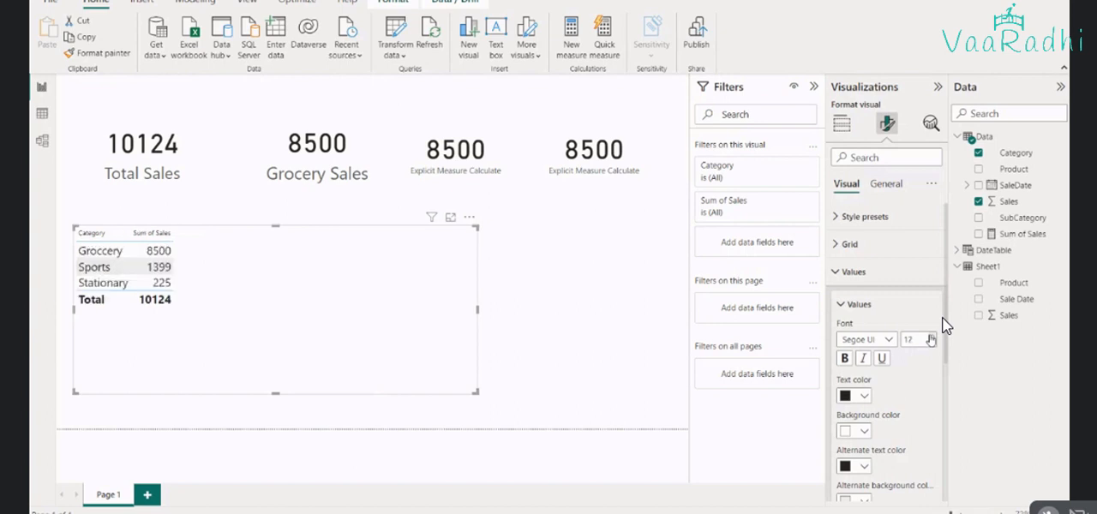
pyautogui.click(931, 336)
pyautogui.click(931, 336)
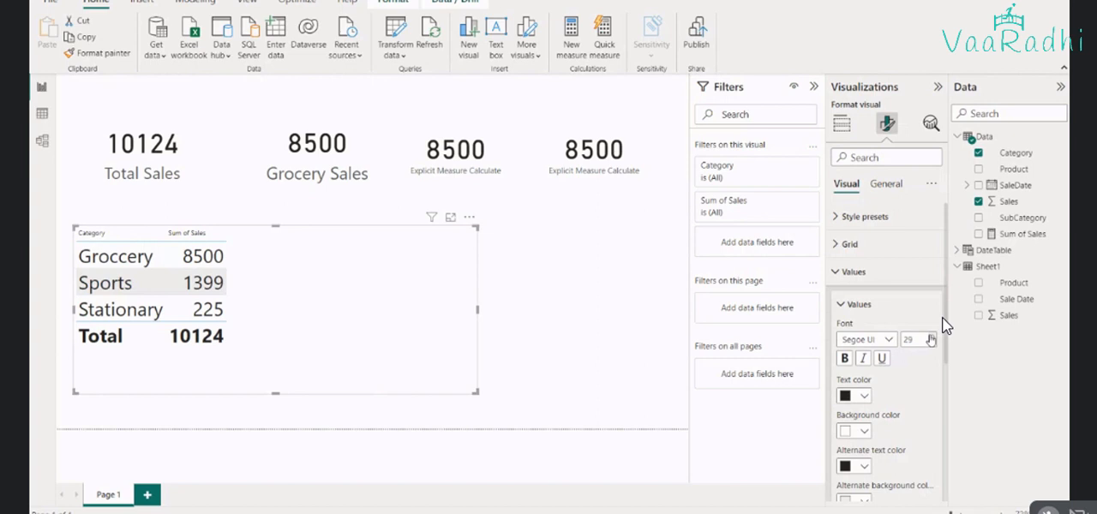
pyautogui.click(617, 347)
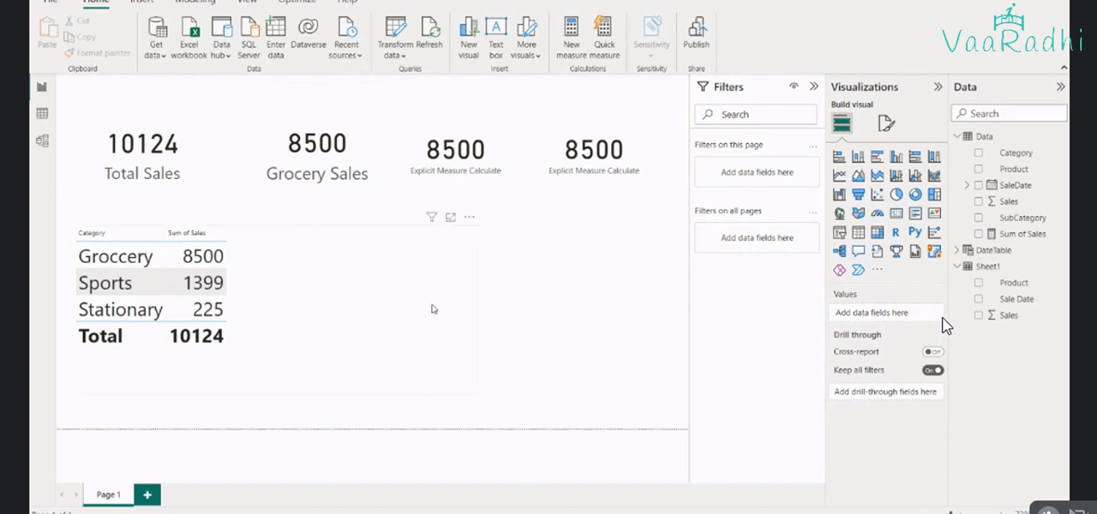
pyautogui.click(433, 309)
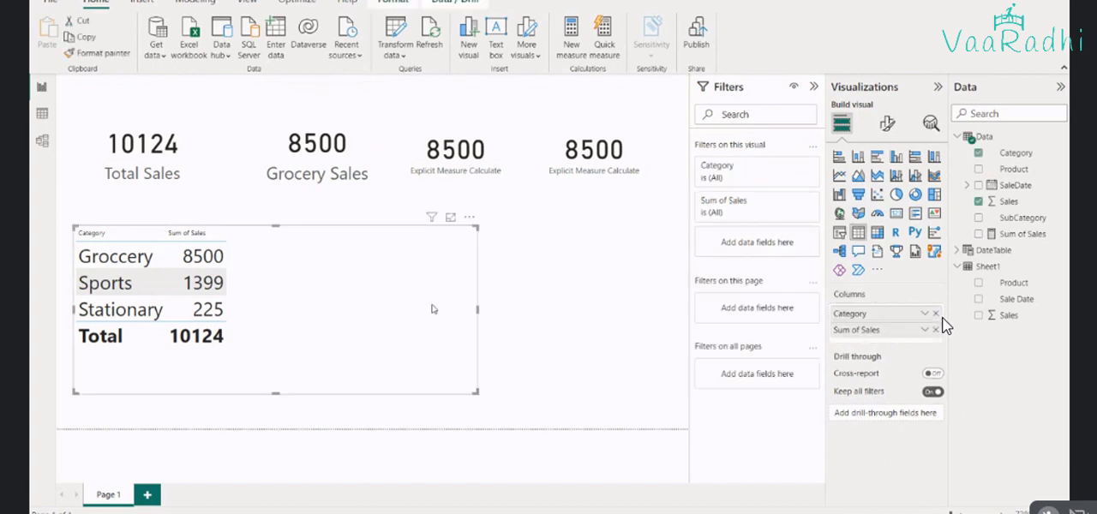
pyautogui.click(542, 311)
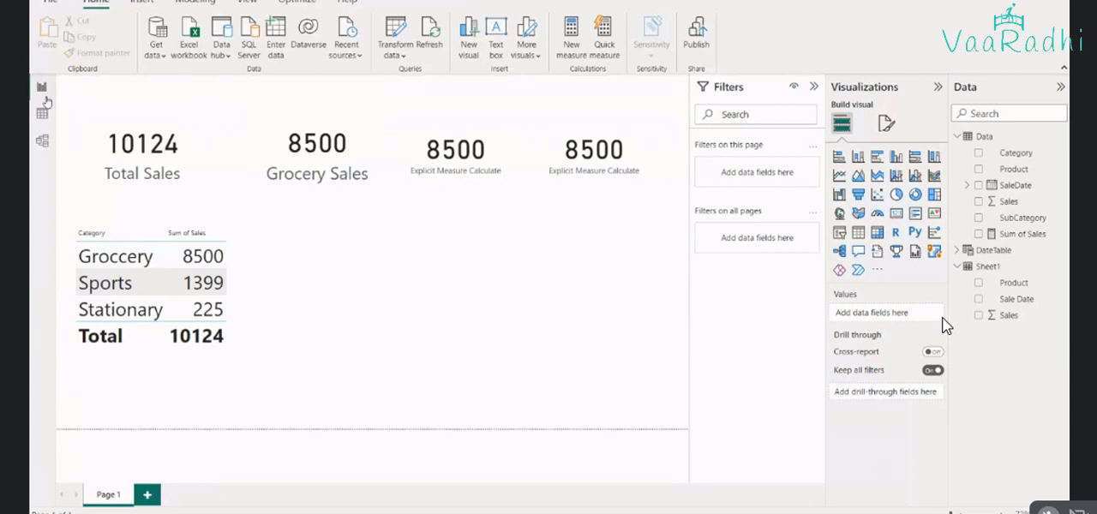
# Open the Data table in table view and start a new measure for it
pyautogui.click(42, 114)
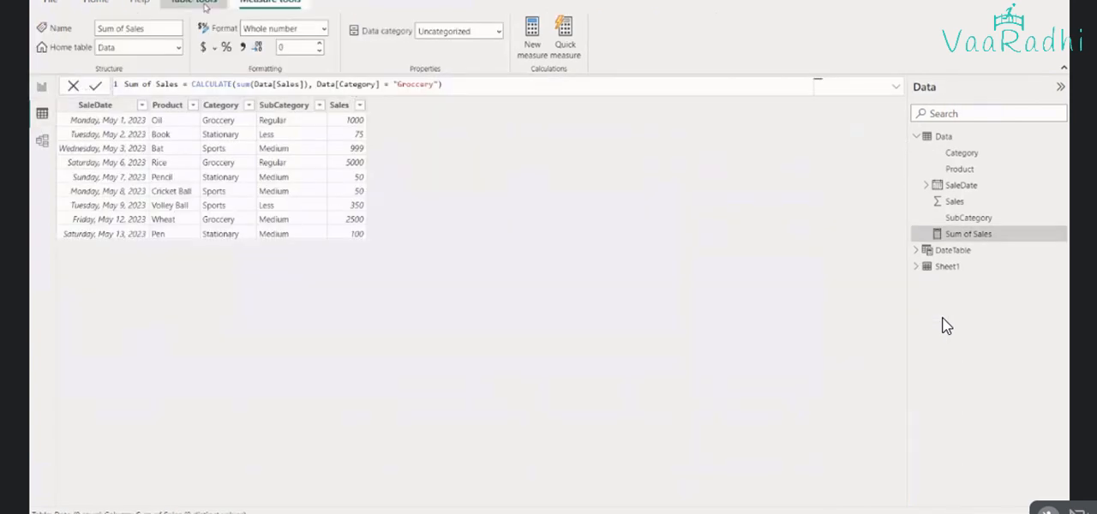
pyautogui.click(206, 5)
pyautogui.click(314, 50)
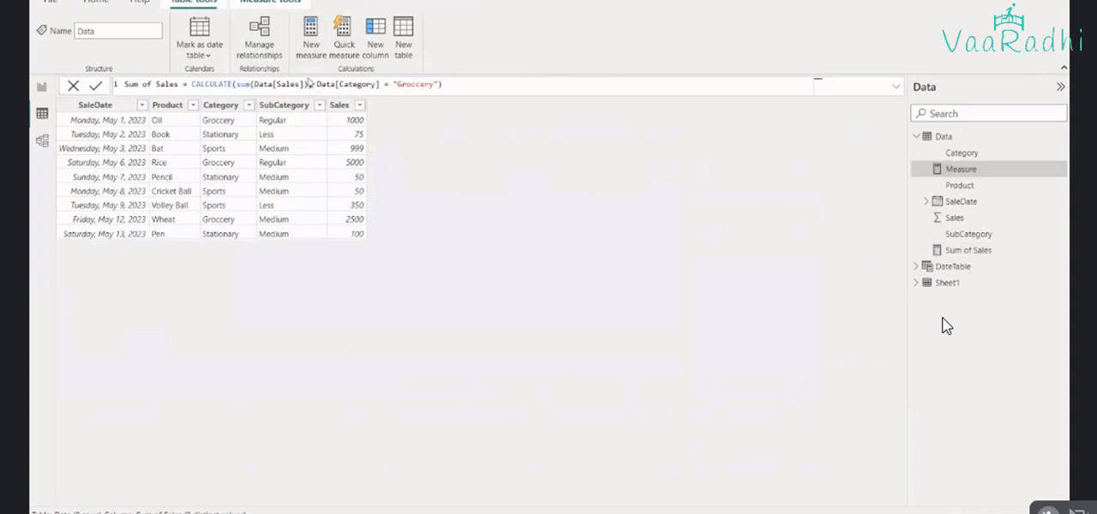
pyautogui.write('S')
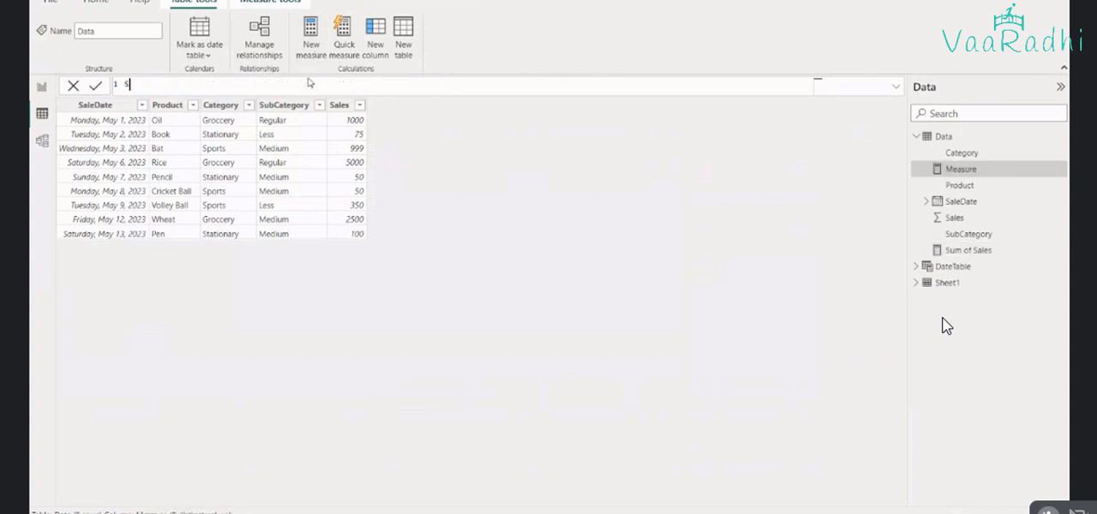
pyautogui.write('ales')
pyautogui.write(' by Categor')
pyautogui.write('y =')
pyautogui.write('nd Su')
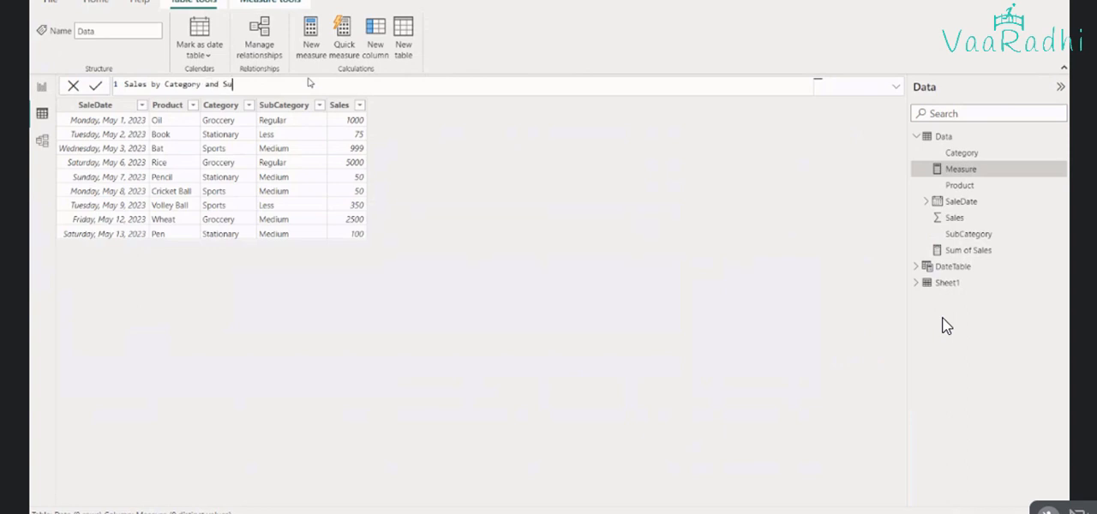
pyautogui.write('bcategory = calc')
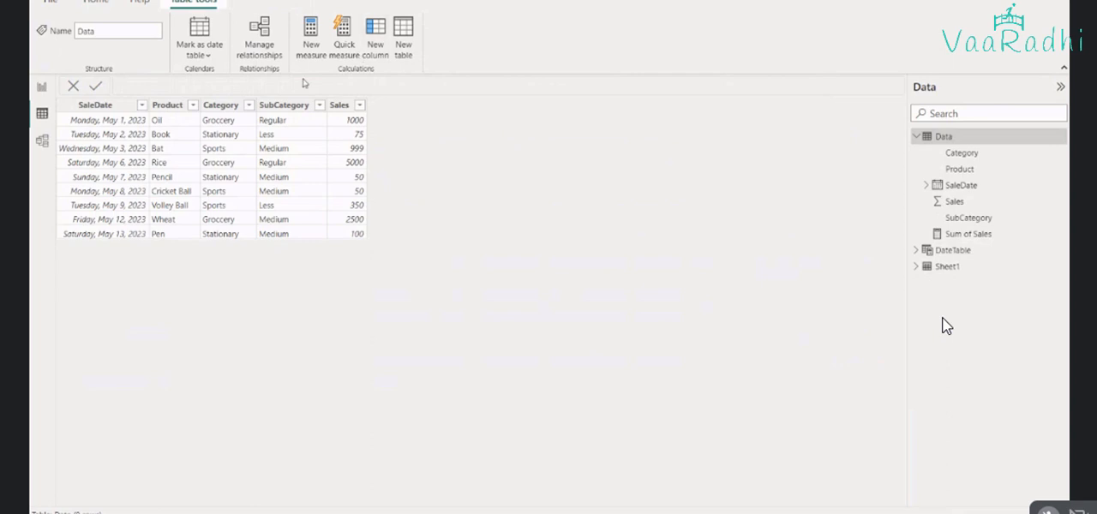
pyautogui.write('Ca')
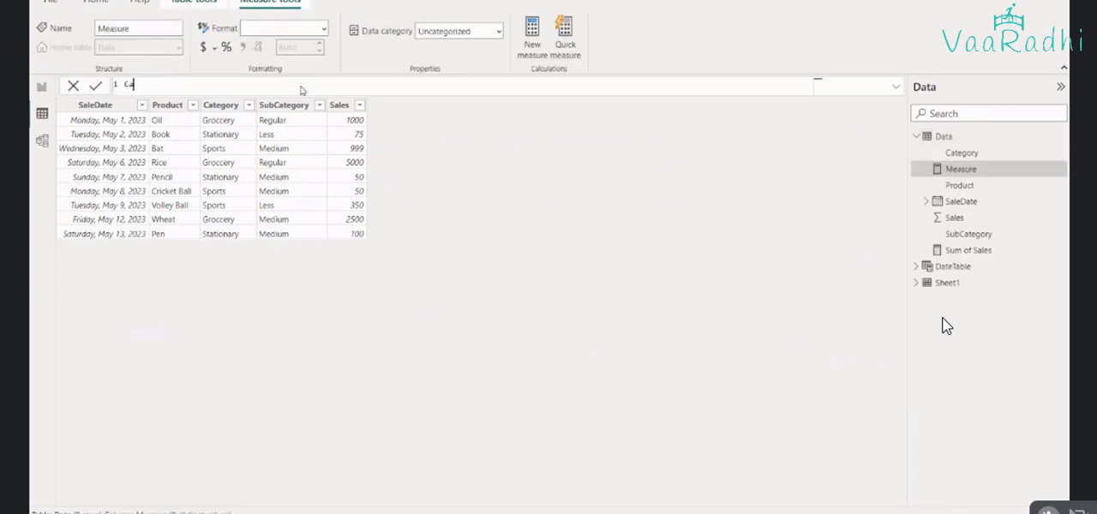
pyautogui.write('t')
pyautogui.write('-sub')
pyautogui.write('C')
pyautogui.write('at Sale')
pyautogui.write('s = ')
pyautogui.write('calc')
# Name the new measure "Sales of Cat and SubCat" and begin its formula with the CALCULATE function
pyautogui.hotkey('ctrl', 'a')
pyautogui.write('Sales of Cat and SubCat = calc')
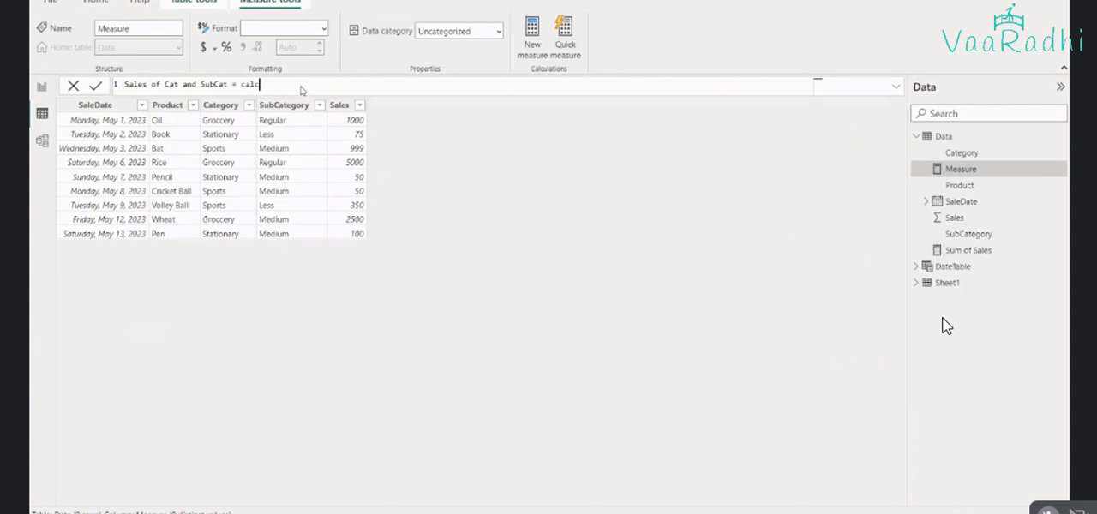
pyautogui.write('ulate')
pyautogui.press('BackSpace')
pyautogui.write('(su')
pyautogui.press('BackSpace')
pyautogui.press('BackSpace')
pyautogui.write('Data[')
pyautogui.write('Sales')
pyautogui.press('Tab')
pyautogui.press('Left')
pyautogui.hotkey('ctrl', 'shift', 'Left')
pyautogui.press('Left')
pyautogui.hotkey('ctrl', 'shift', 'Left')
pyautogui.press('BackSpace')
pyautogui.press('BackSpace')
pyautogui.press('BackSpace')
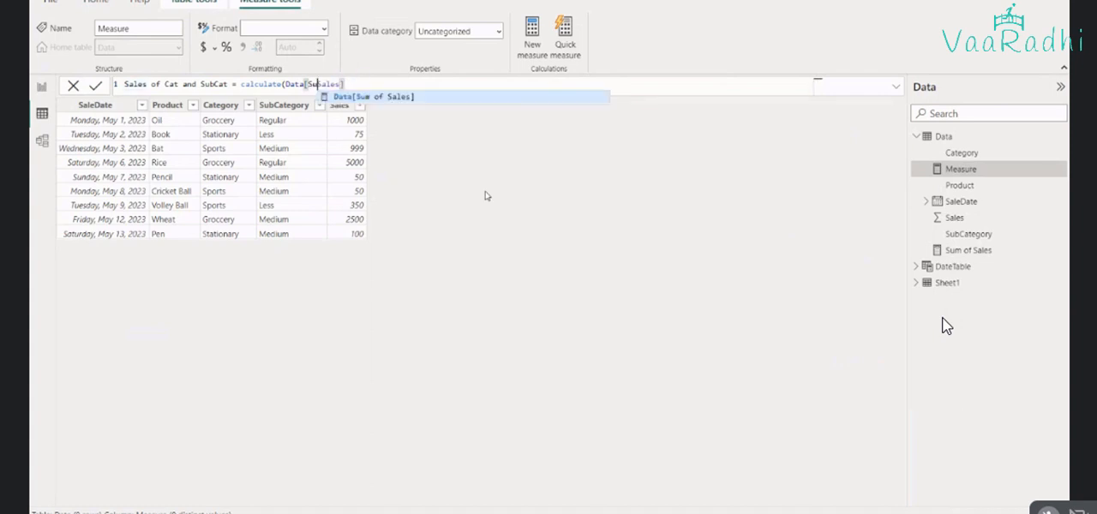
pyautogui.press('BackSpace')
pyautogui.press('BackSpace')
pyautogui.press('BackSpace')
pyautogui.press('Right')
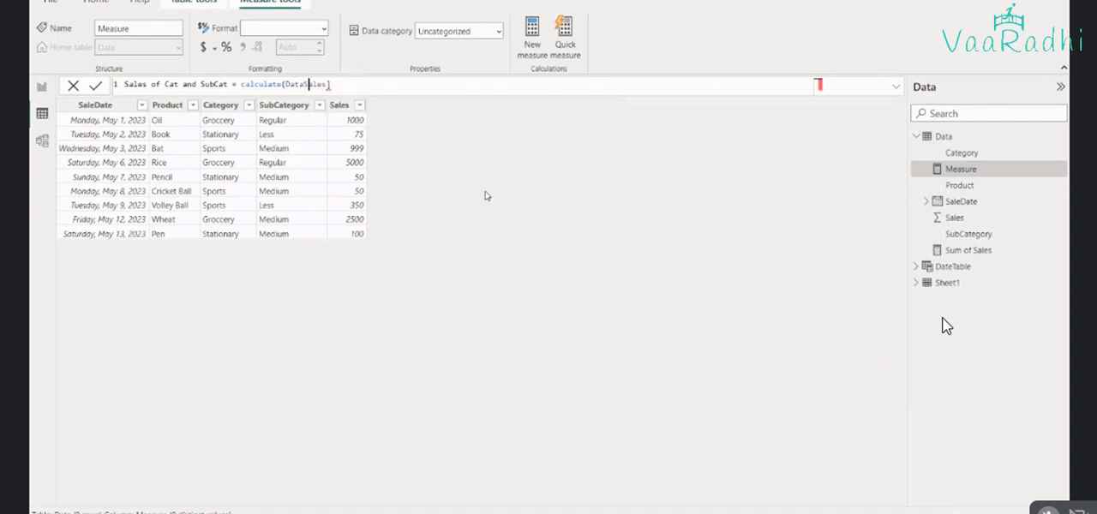
pyautogui.press('End')
pyautogui.press('BackSpace')
pyautogui.press('BackSpace')
pyautogui.press('BackSpace')
pyautogui.press('BackSpace')
pyautogui.press('BackSpace')
pyautogui.press('BackSpace')
pyautogui.press('BackSpace')
pyautogui.press('BackSpace')
pyautogui.press('BackSpace')
pyautogui.press('BackSpace')
# Enter the sum of Data[Sales] as the expression argument of CALCULATE
pyautogui.write('s')
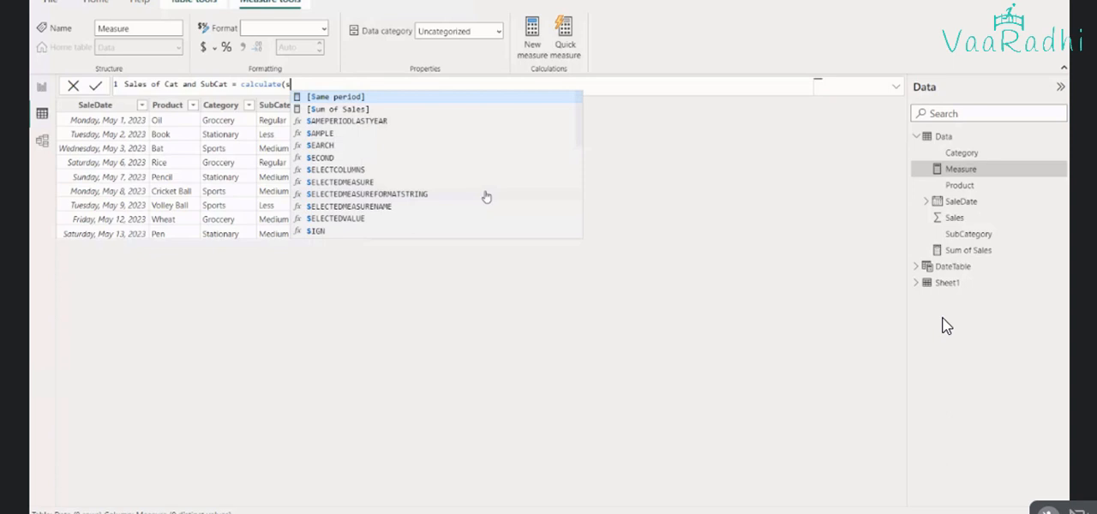
pyautogui.write('um(')
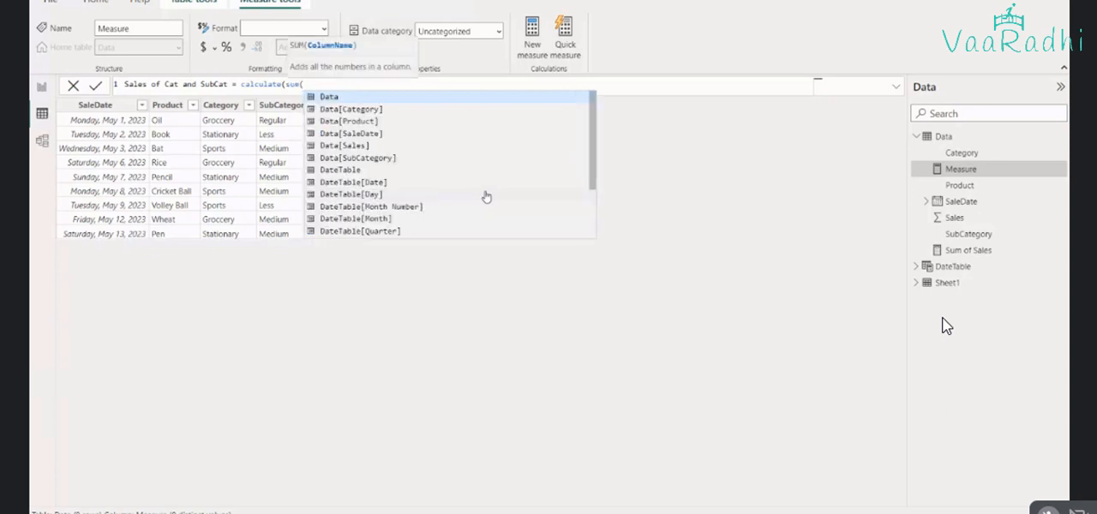
pyautogui.write('sales')
pyautogui.press('Tab')
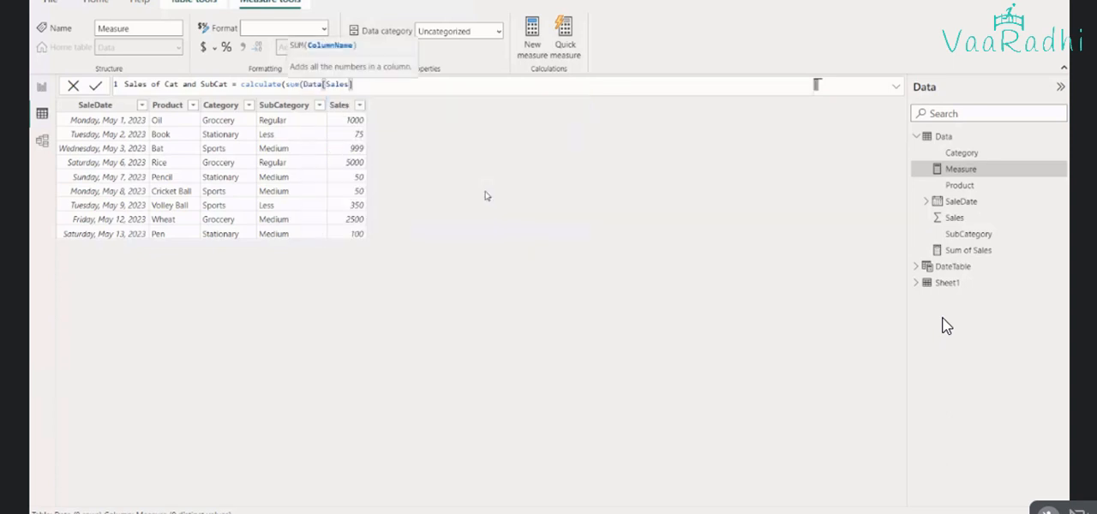
pyautogui.write('),')
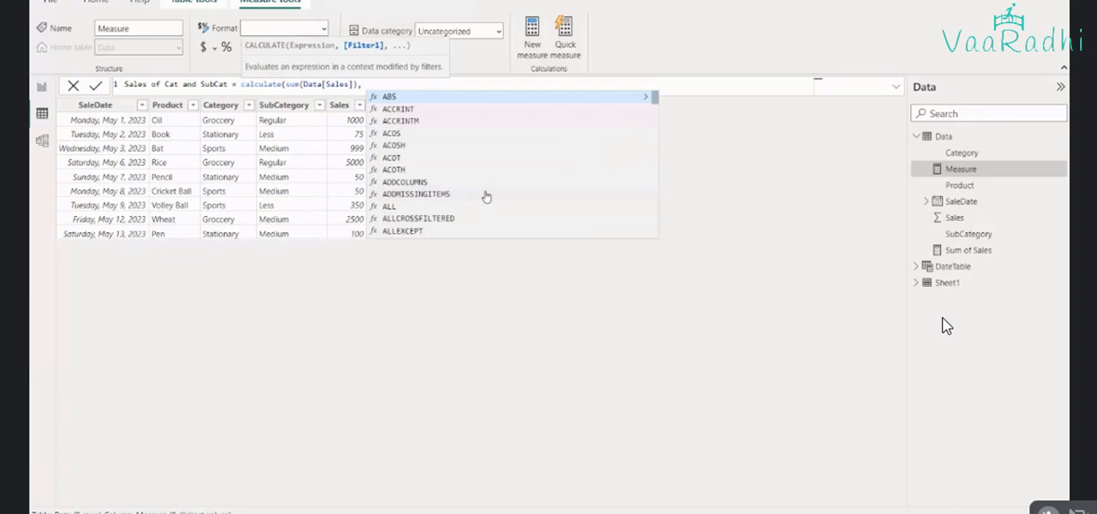
# Add Data[Category] = "Groccery" as the first filter of the CALCULATE formula
pyautogui.write('cate')
pyautogui.press('Tab')
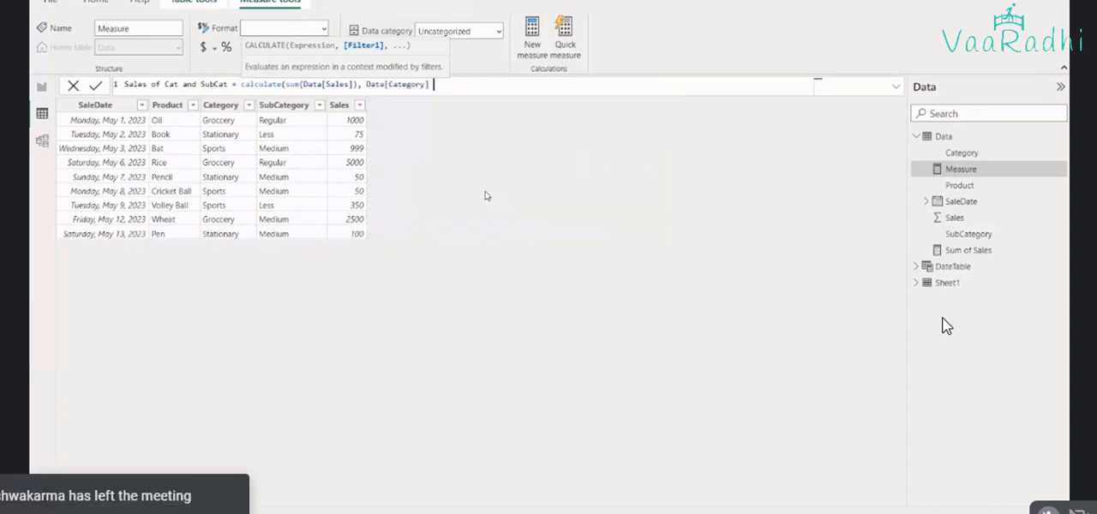
pyautogui.write('= "Grocce')
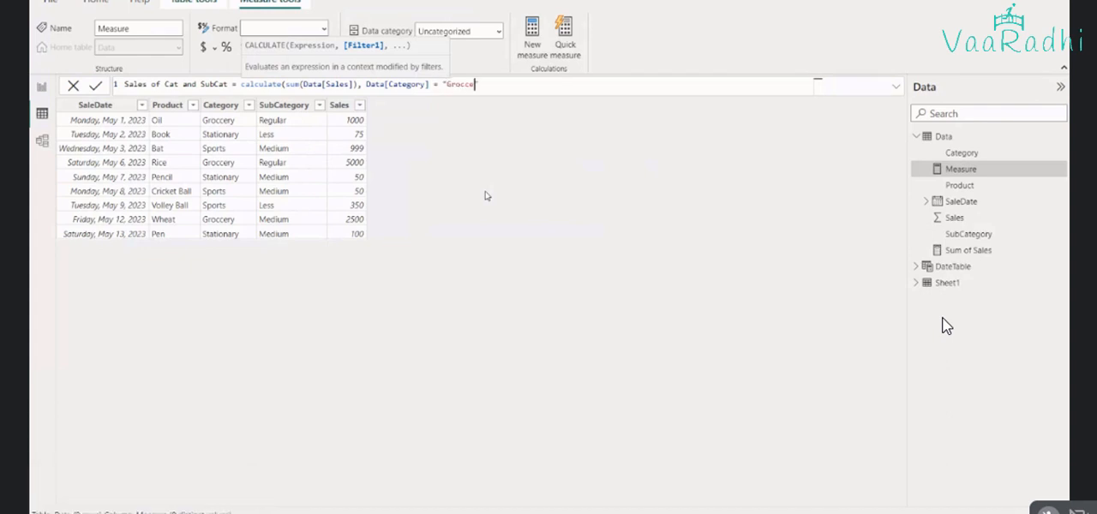
pyautogui.write('ry",')
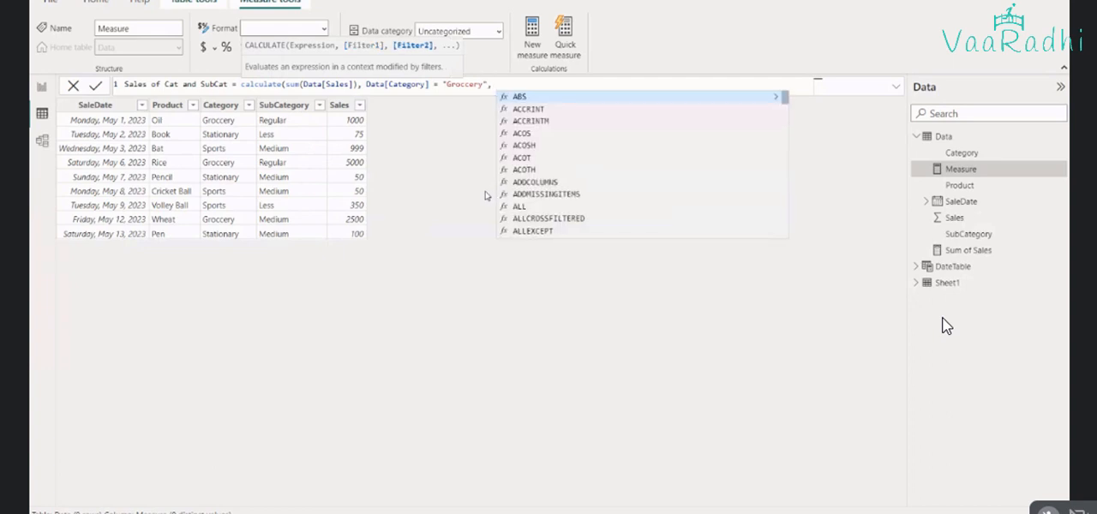
pyautogui.write(' subc')
# Add Data[SubCategory] = "Regular" as the second filter, close the formula and commit the measure
pyautogui.press('Tab')
pyautogui.write('= ')
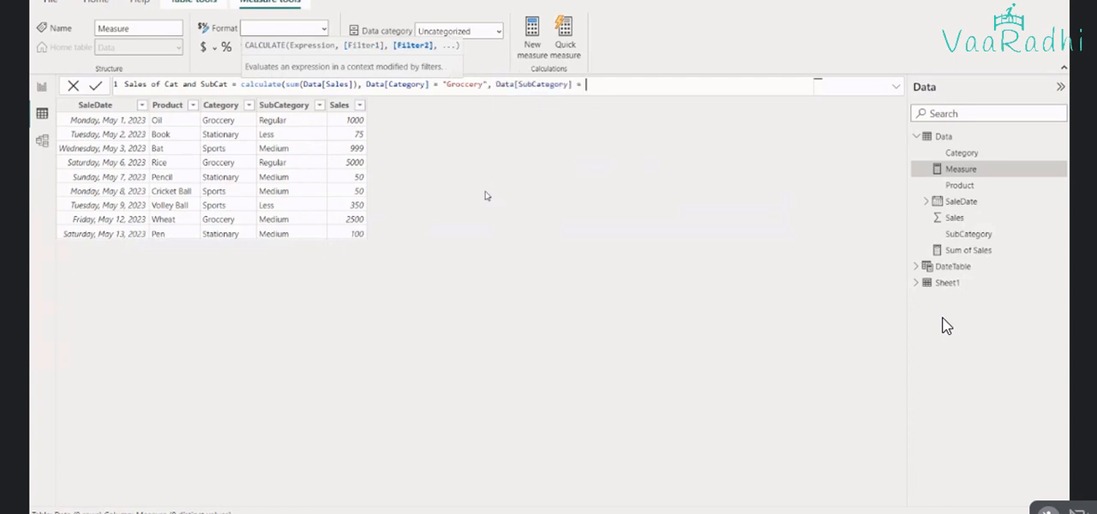
pyautogui.write('"Regular"')
pyautogui.write(')')
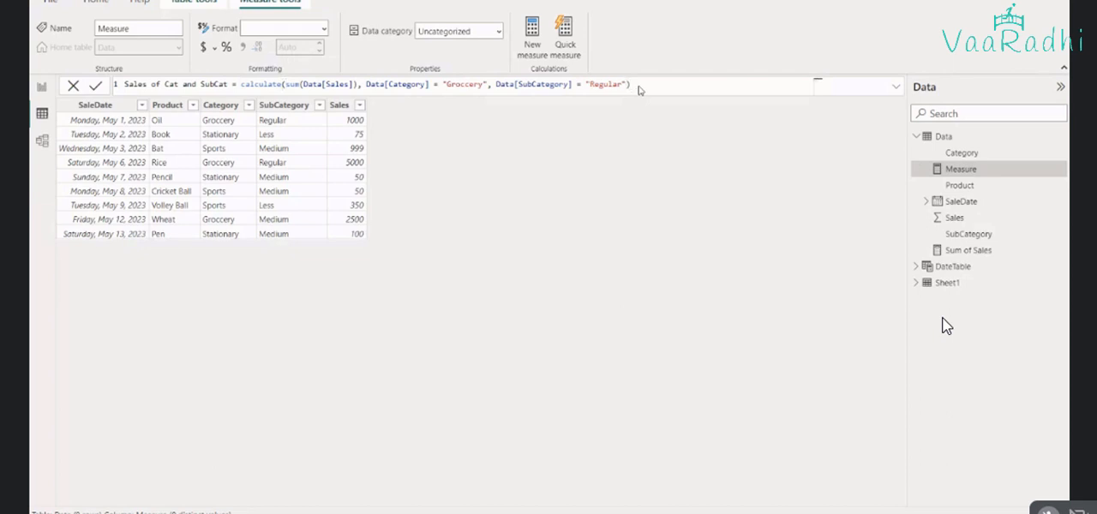
pyautogui.press('Return')
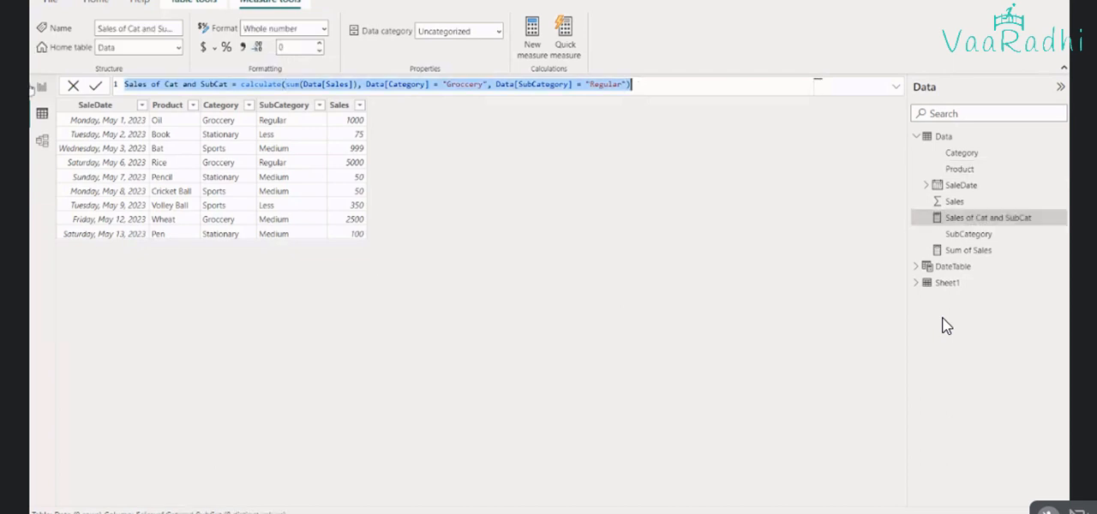
# In the report view, replace Sum of Sales in the third card with the Sales of Cat and SubCat measure
pyautogui.click(41, 88)
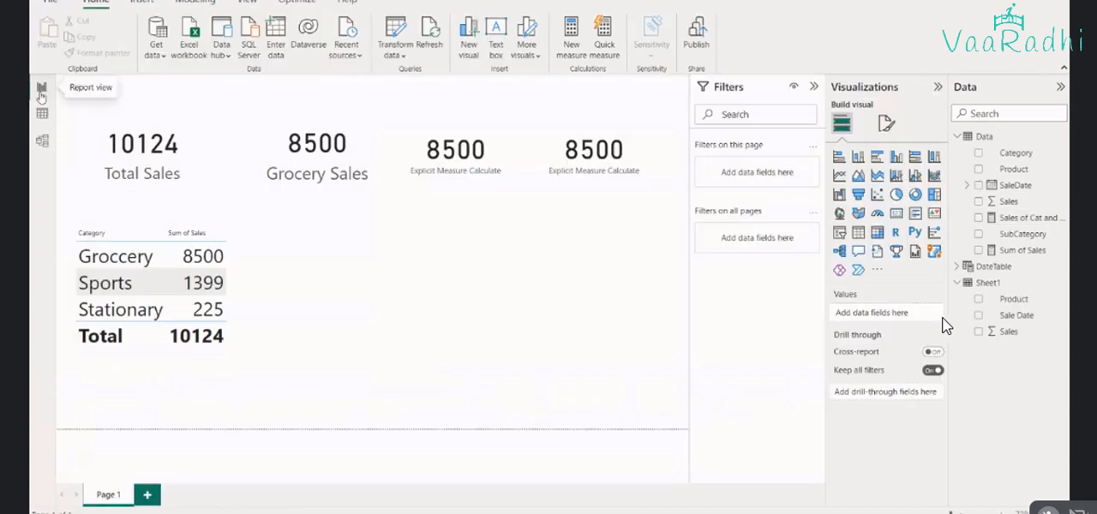
pyautogui.click(439, 200)
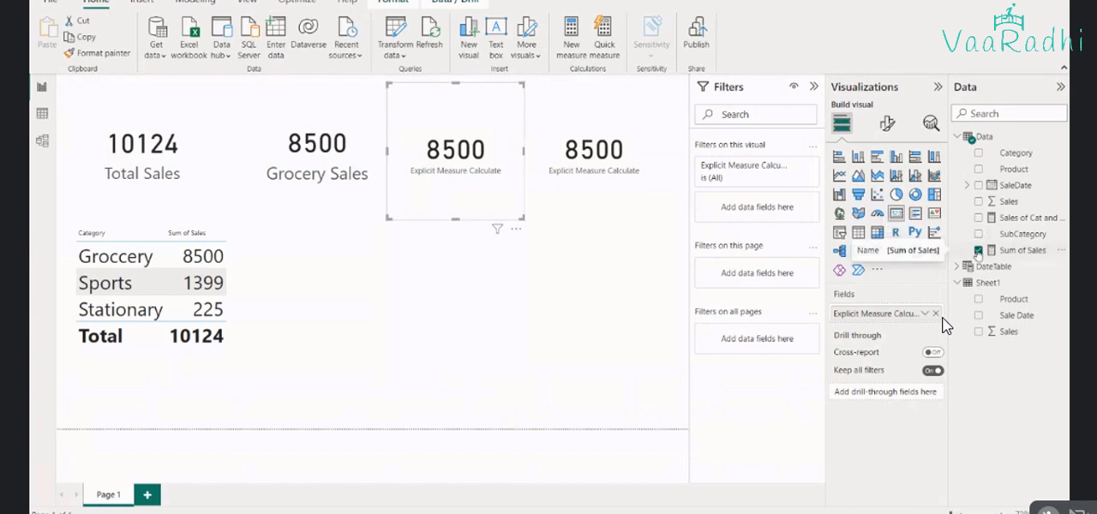
pyautogui.click(978, 250)
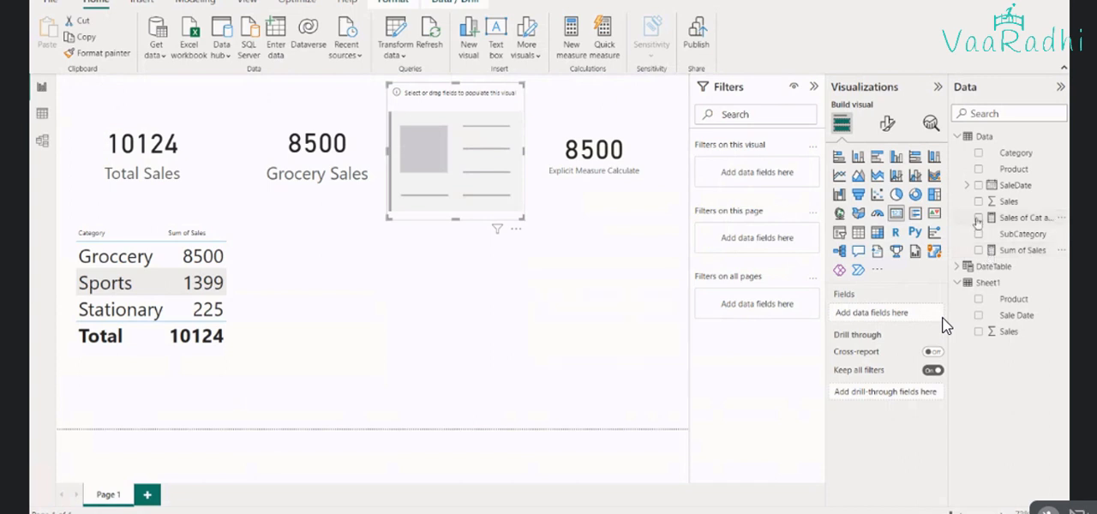
pyautogui.click(978, 218)
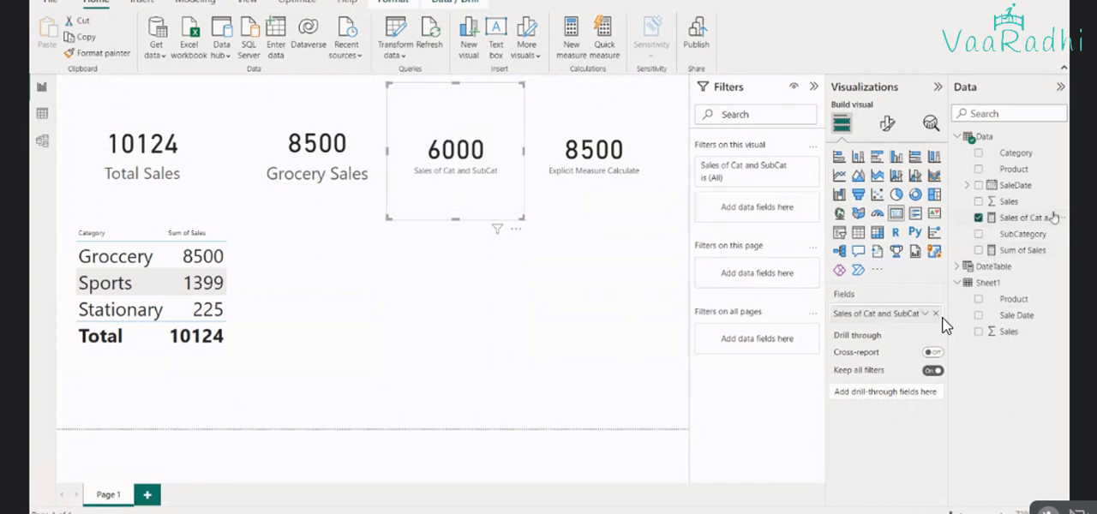
# Rename the third card's field as "Grocery and Regular Category Sales"
pyautogui.doubleClick(853, 314)
pyautogui.write('Groc')
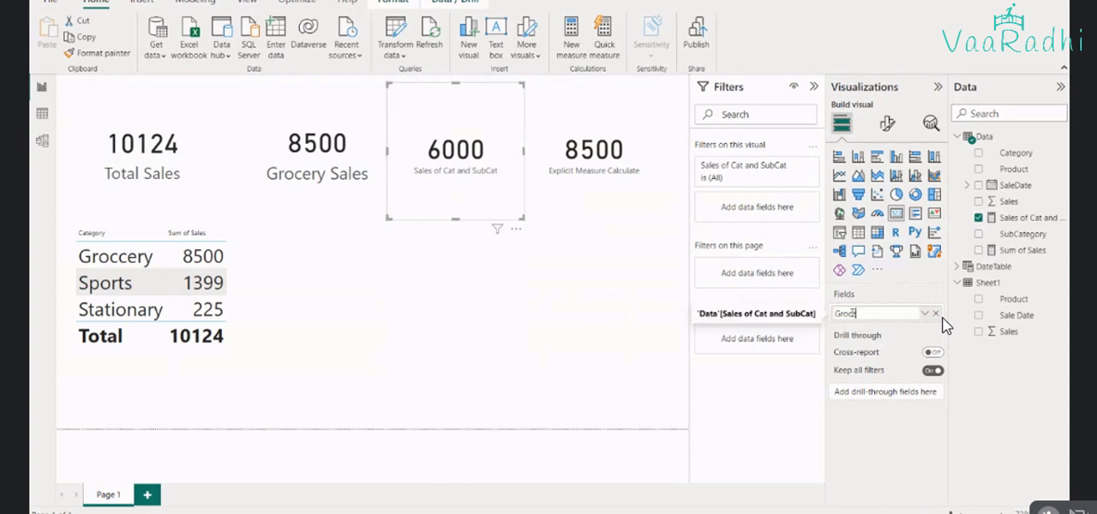
pyautogui.write('ery and Rg')
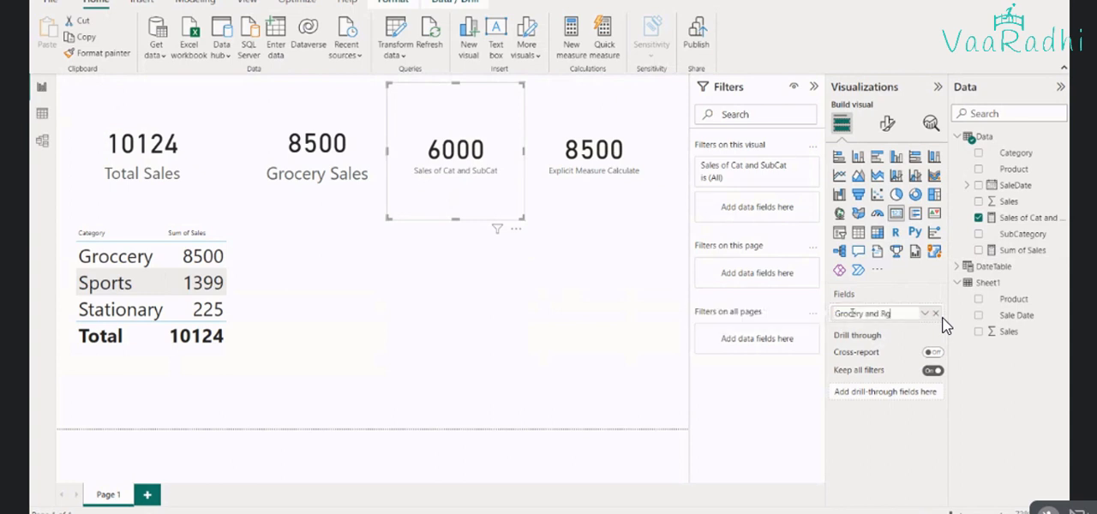
pyautogui.press('BackSpace')
pyautogui.write('egulare S')
pyautogui.press('BackSpace')
pyautogui.press('BackSpace')
pyautogui.press('BackSpace')
pyautogui.write('Cat')
pyautogui.press('BackSpace')
pyautogui.press('BackSpace')
pyautogui.write('ategory Sales')
pyautogui.press('Return')
# Copy the formatting of the Grocery Sales card onto the third card
pyautogui.click(333, 195)
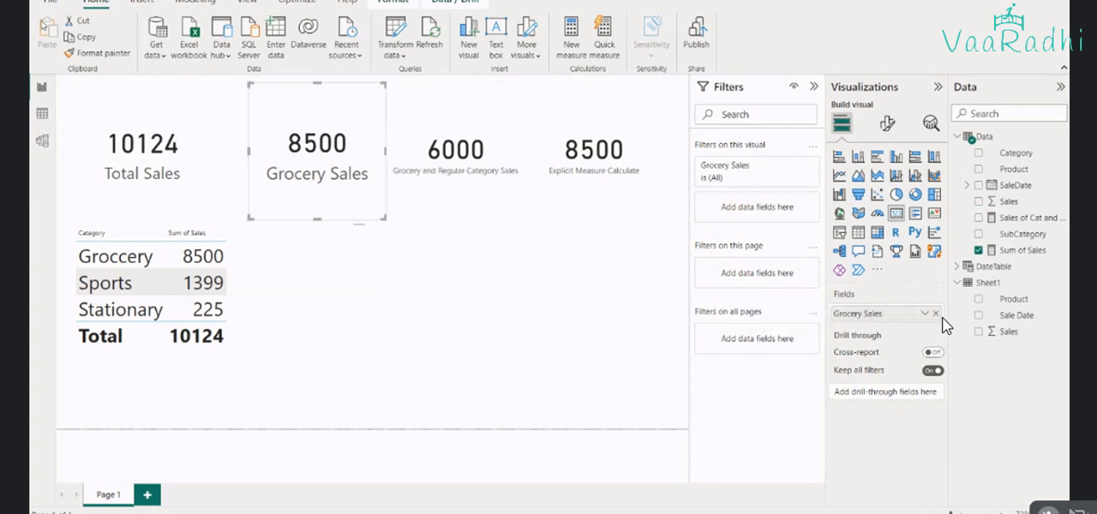
pyautogui.click(84, 59)
pyautogui.click(410, 211)
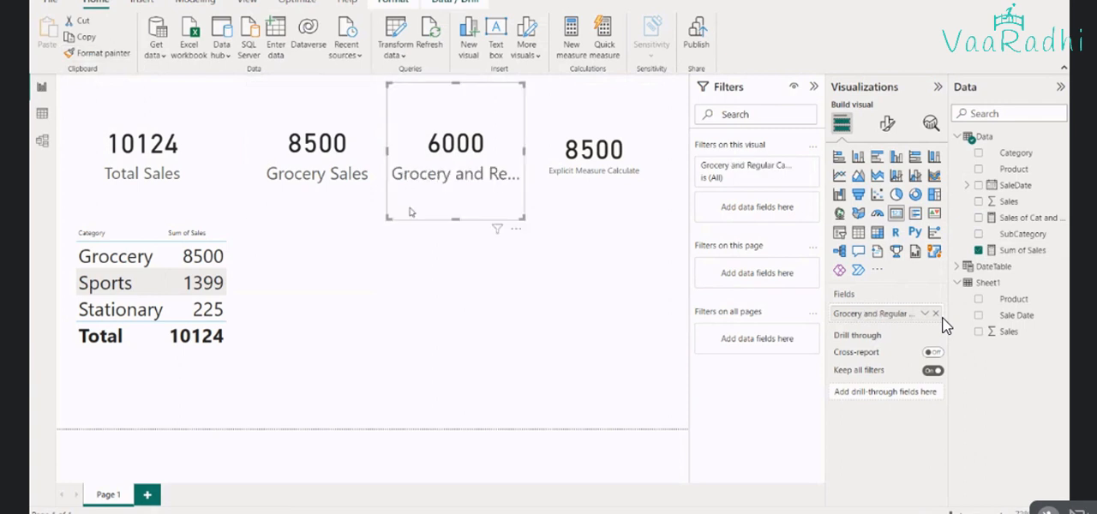
# Move the Explicit Measure Calculate card below the card row and widen the third card until its full label fits
pyautogui.moveTo(580, 177); pyautogui.dragTo(461, 319)
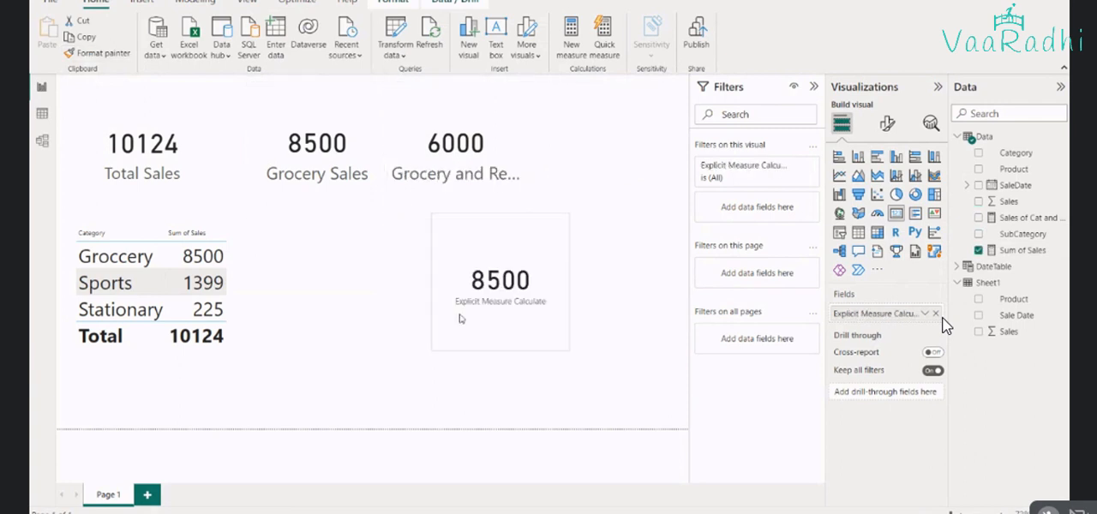
pyautogui.click(518, 174)
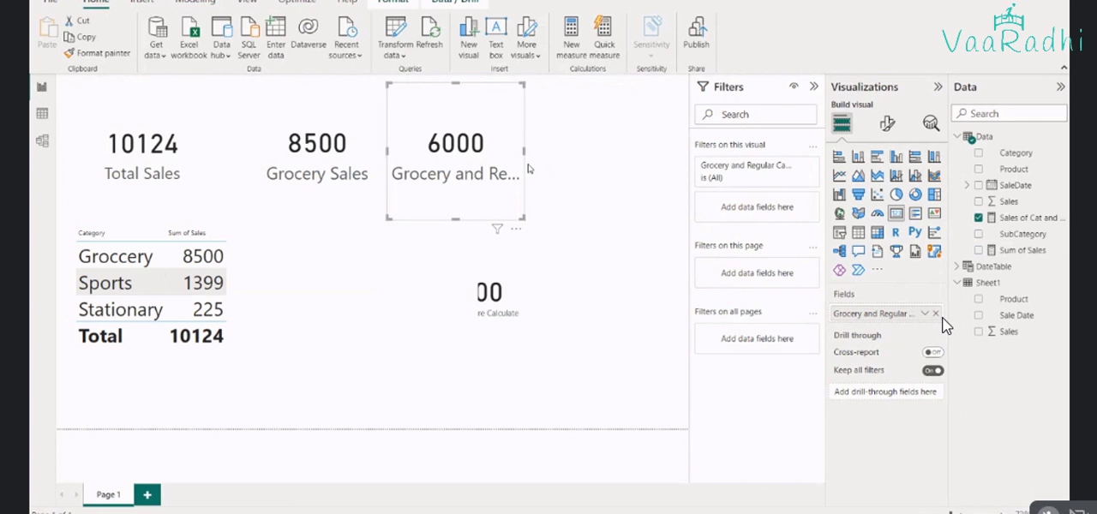
pyautogui.moveTo(529, 169); pyautogui.dragTo(674, 153)
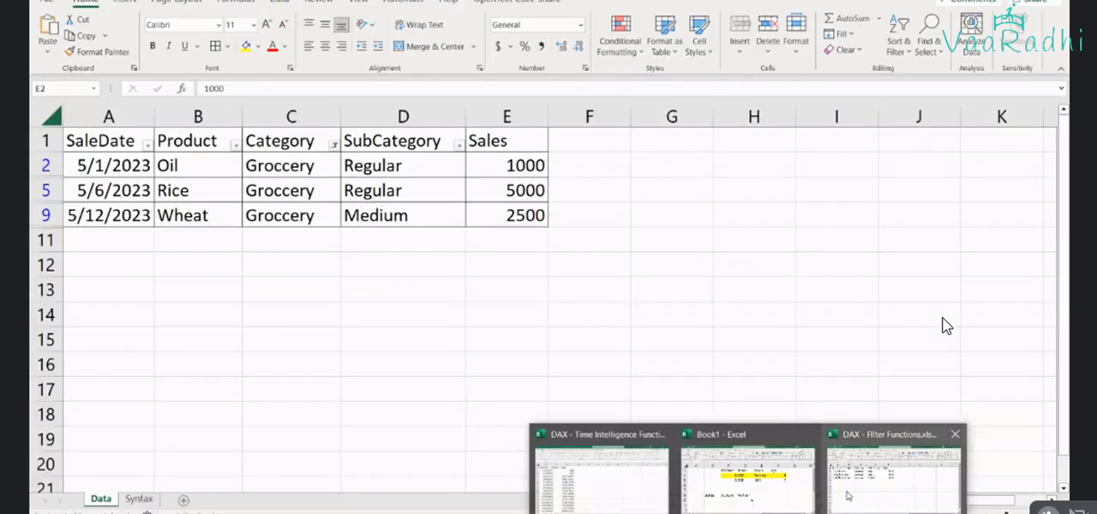
# Switch to the DAX - Filter Functions workbook in Excel and check the Groccery rows whose SubCategory is Regular against the report card
pyautogui.click(847, 495)
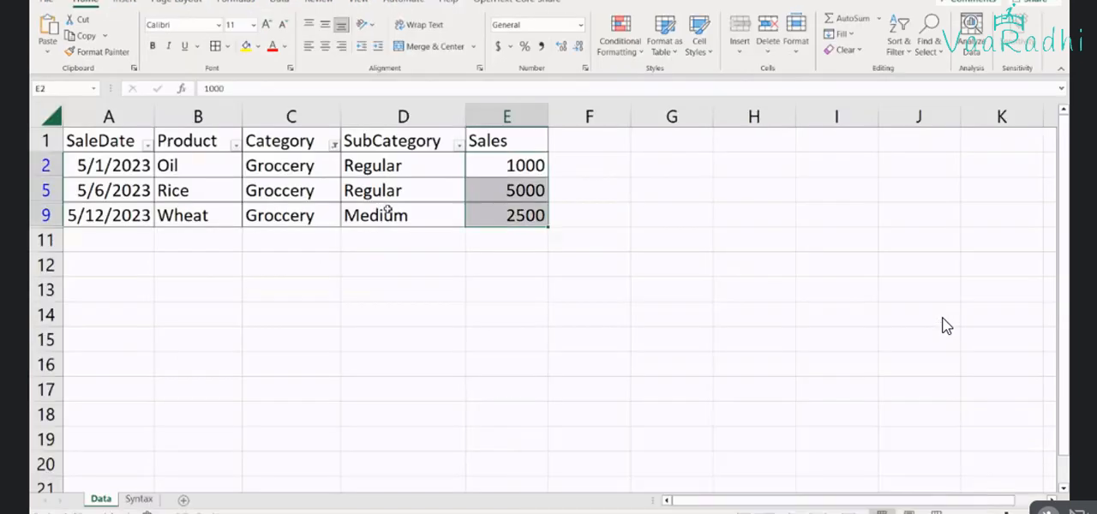
pyautogui.click(335, 153)
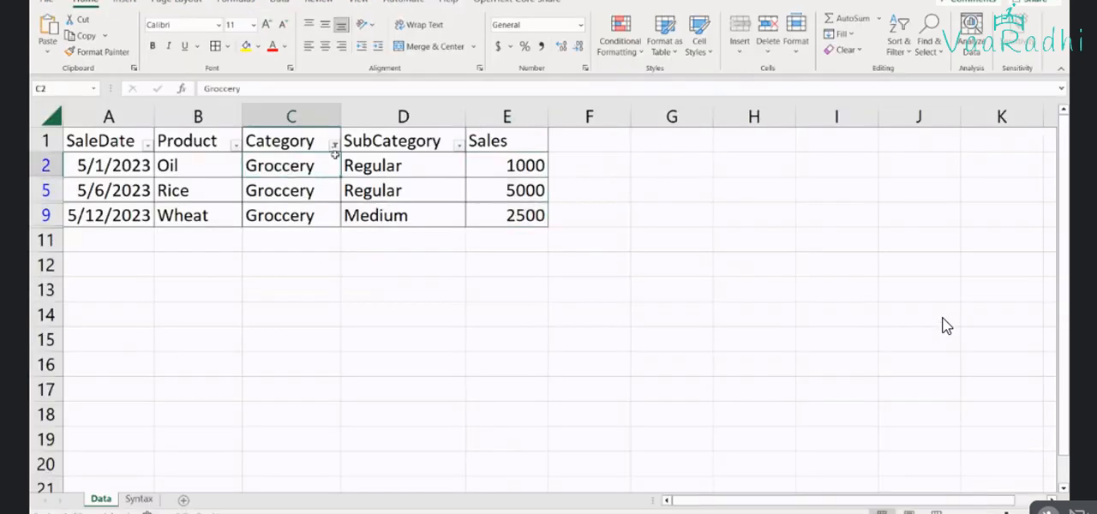
pyautogui.hotkey('ctrl', 'shift', 'Down')
pyautogui.hotkey('alt', 'Tab')
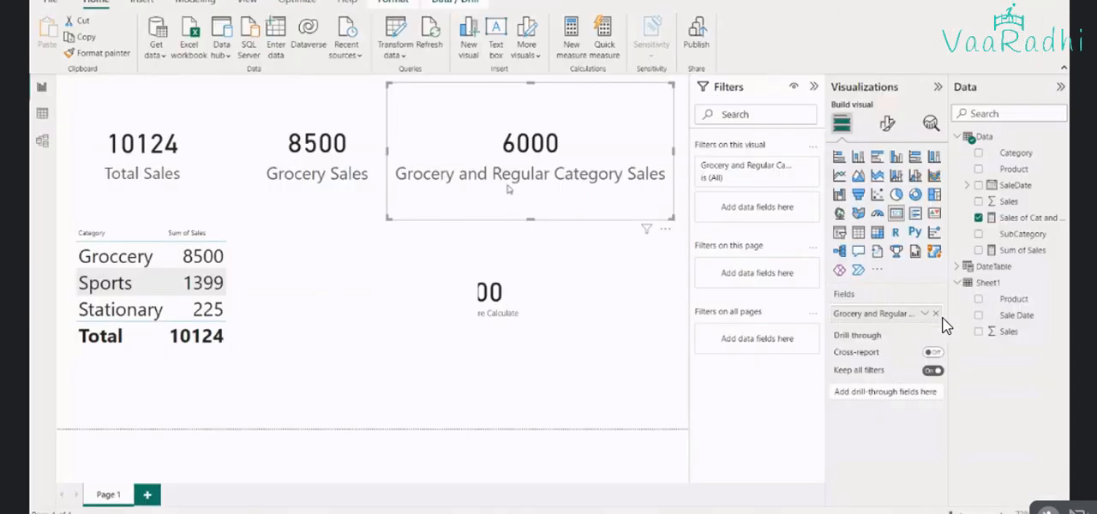
pyautogui.hotkey('alt', 'Tab')
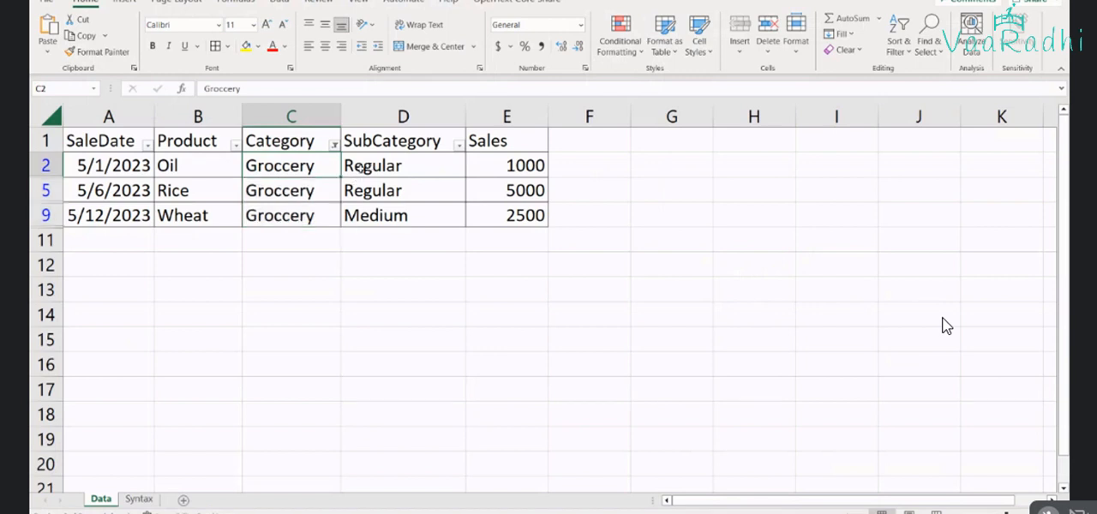
pyautogui.moveTo(364, 169); pyautogui.dragTo(422, 191)
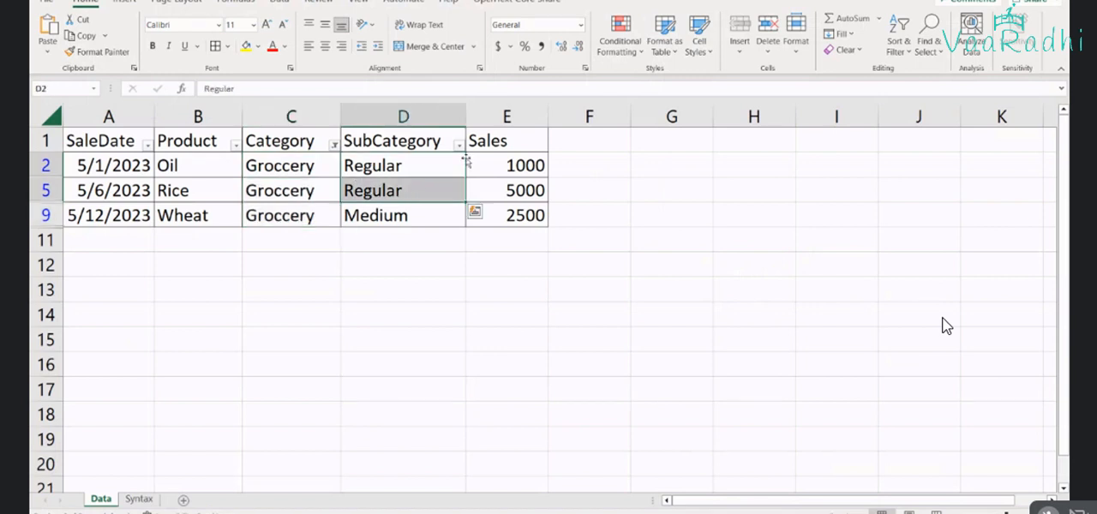
# Paste the Sales of Cat and SubCat measure formula into cell A4 of the DAX - Filter Functions workbook's Syntax sheet
pyautogui.moveTo(472, 165); pyautogui.dragTo(497, 190)
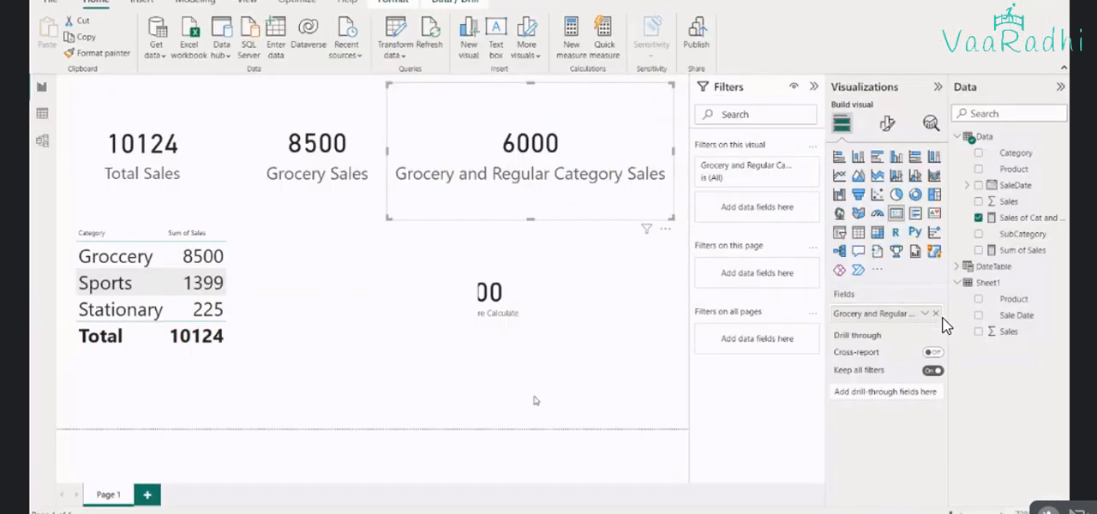
pyautogui.hotkey('alt', 'Tab')
pyautogui.press('Tab')
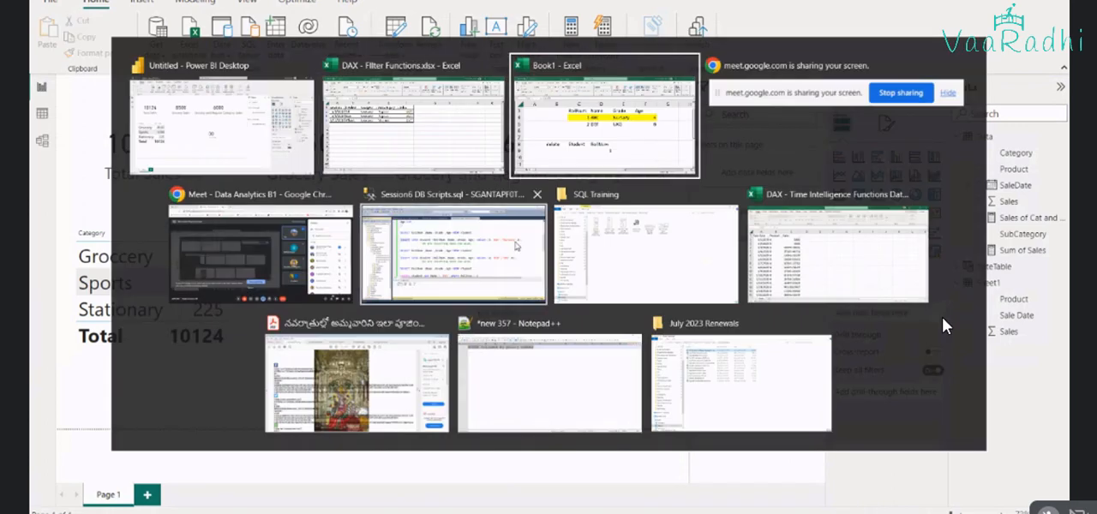
pyautogui.click(415, 129)
pyautogui.click(138, 499)
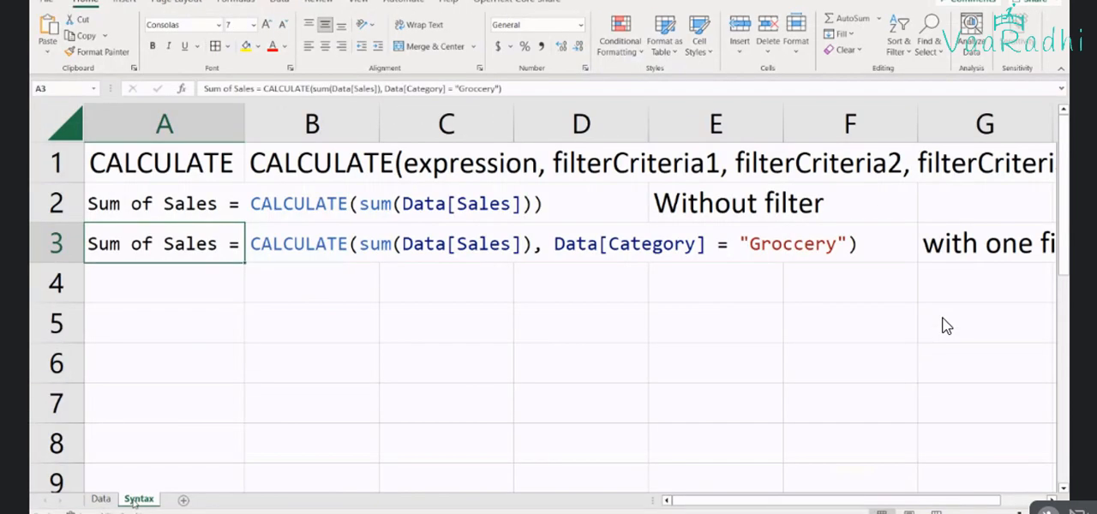
pyautogui.press('Down')
pyautogui.write('Sales of Cat and SubCat = calculate(sum(Data[Sales]), Data[Category] = "Groccery", Data[SubCategory] = "Regular")')
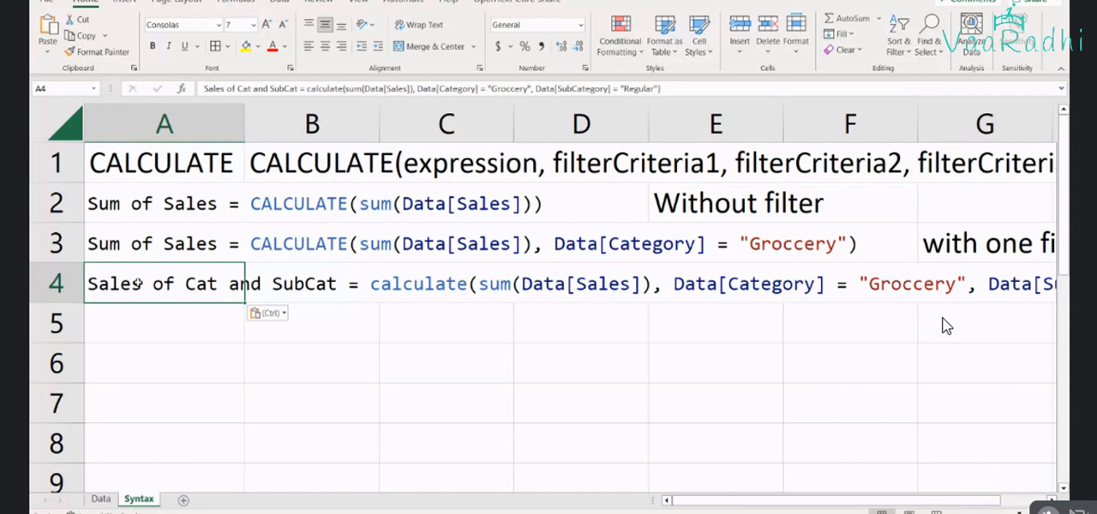
# Add a note in J4, beside the pasted formula, stating that it uses two filters
pyautogui.click(535, 284)
pyautogui.click(762, 289)
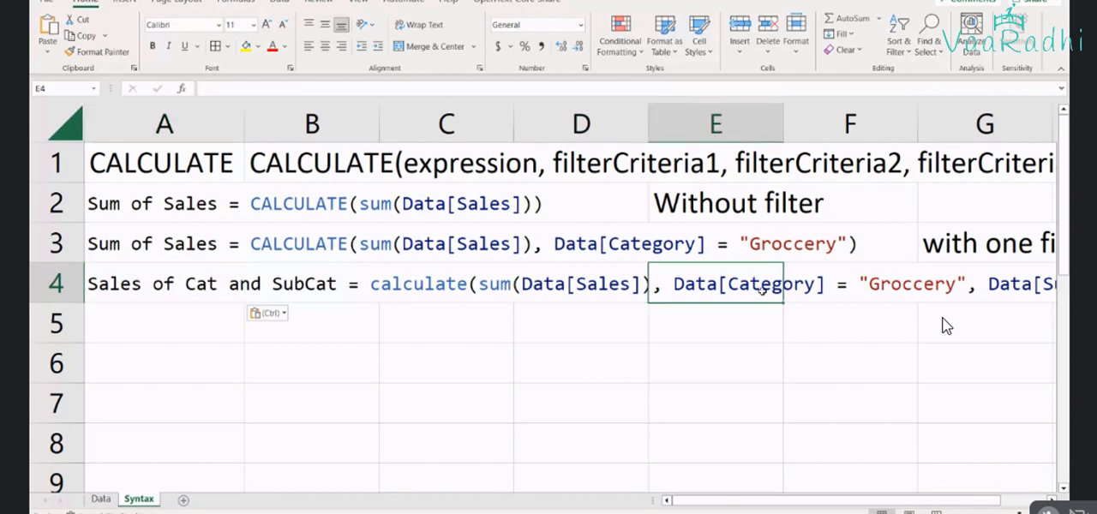
pyautogui.press('Right')
pyautogui.press('Right')
pyautogui.press('Right')
pyautogui.press('Right')
pyautogui.press('Right')
pyautogui.write('W')
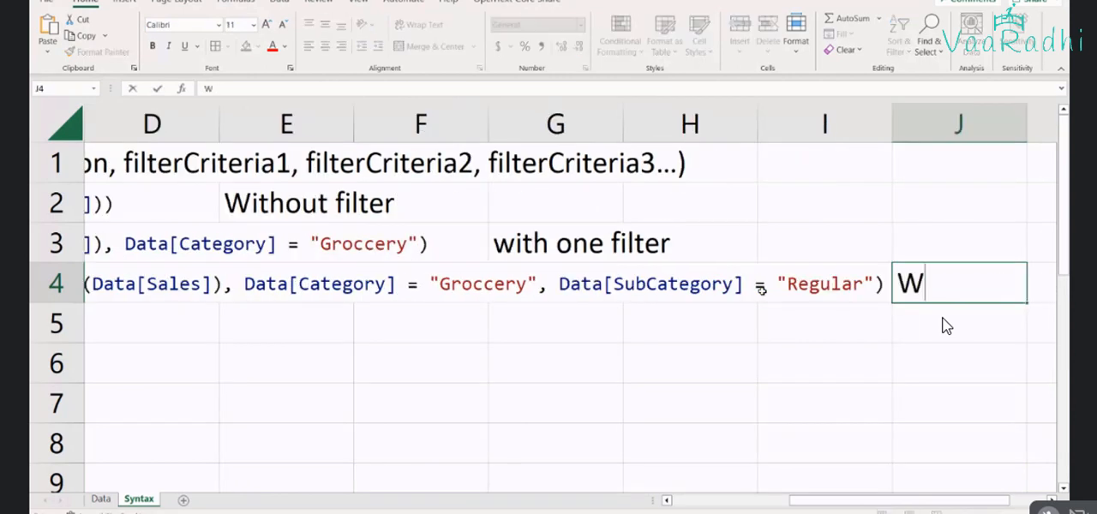
pyautogui.write('ith two')
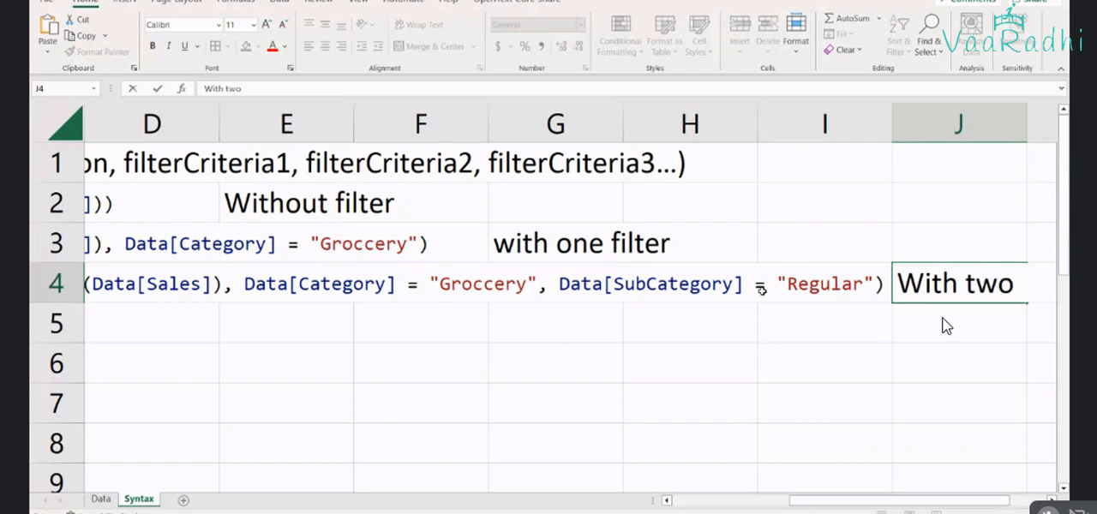
pyautogui.write(' filters')
pyautogui.press('Return')
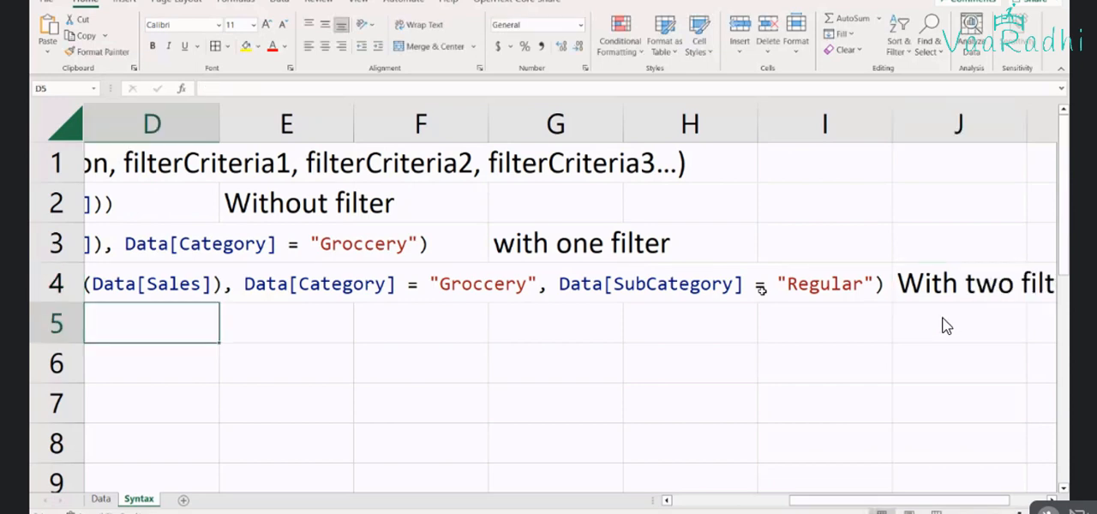
# Correct the spelling of the note in J4 to "With two filters"
pyautogui.press('Up')
pyautogui.press('Right')
pyautogui.press('Right')
pyautogui.press('Right')
pyautogui.press('Right')
pyautogui.press('Right')
pyautogui.press('Right')
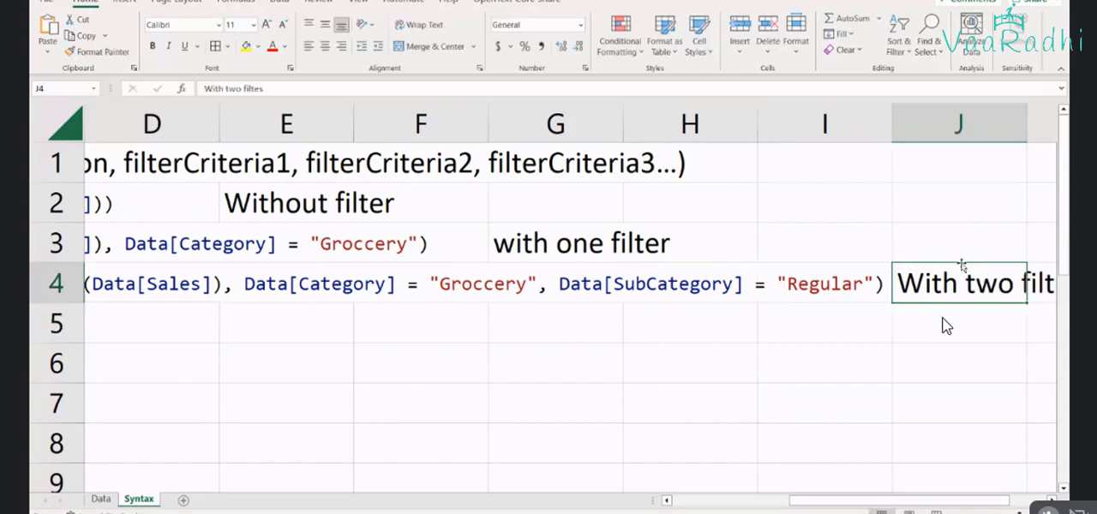
pyautogui.press('F2')
pyautogui.press('Left')
pyautogui.write('r')
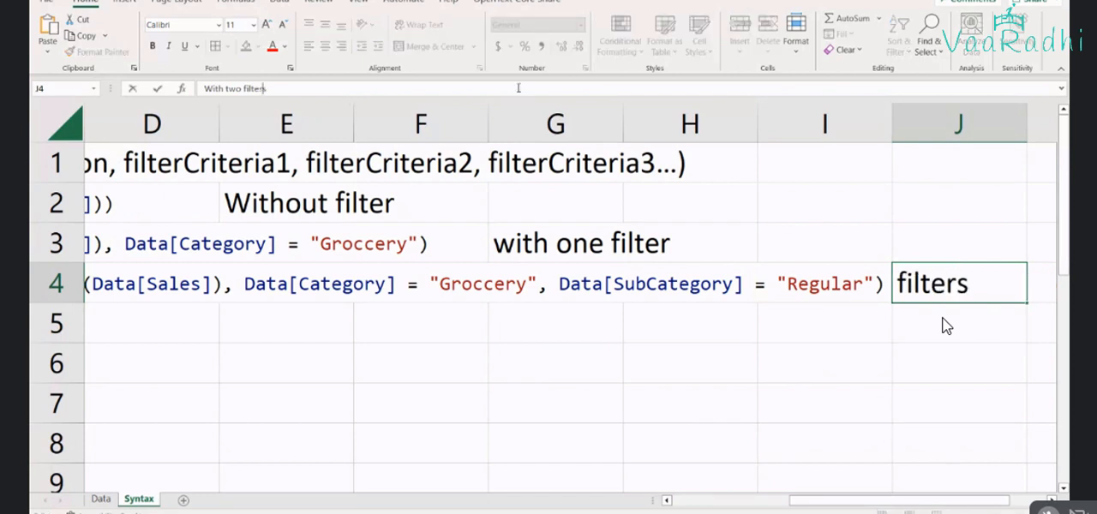
pyautogui.press('Return')
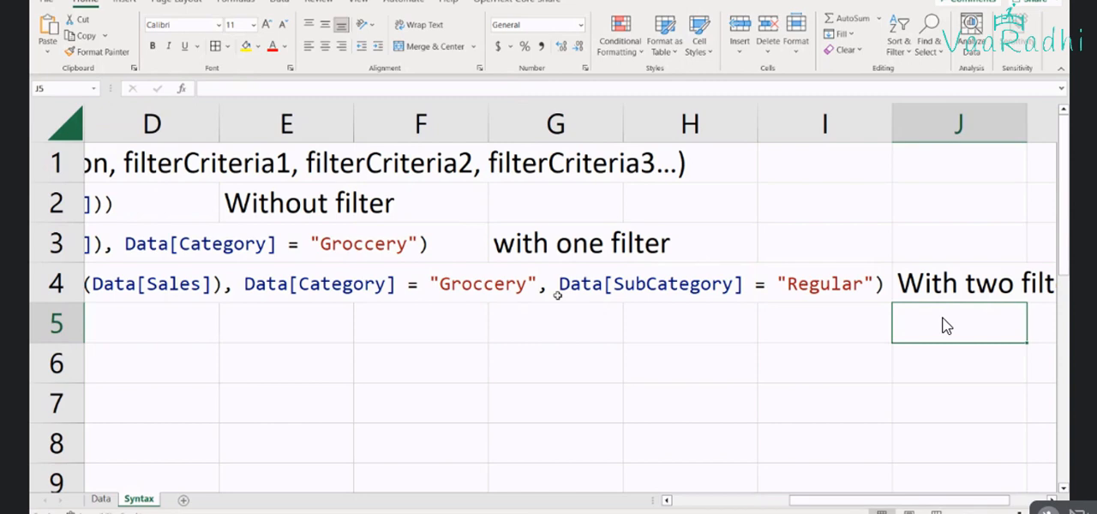
# Show all categories again in the workbook's Data sheet by selecting every value in the Category filter
pyautogui.hotkey('alt', 'Tab')
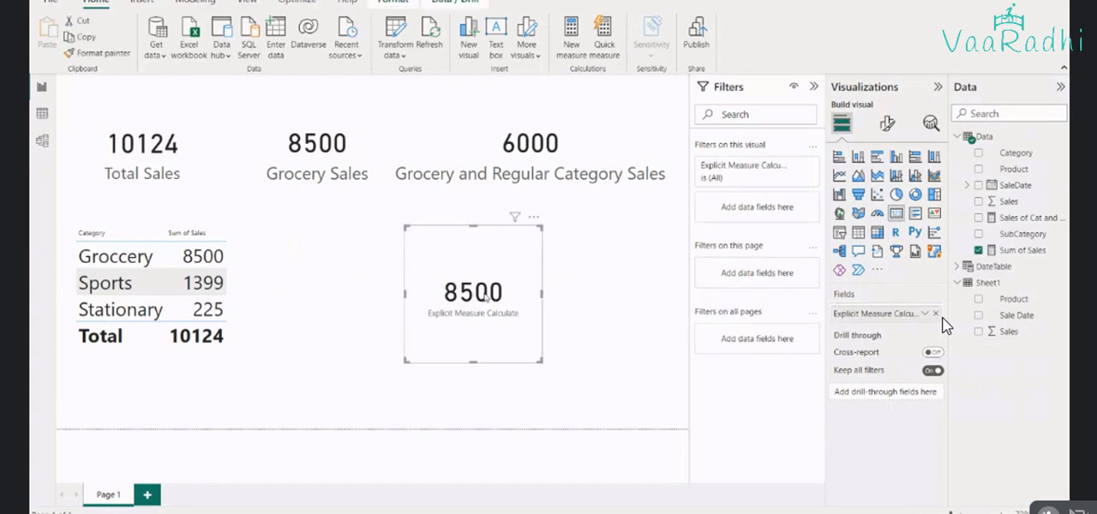
pyautogui.press('Delete')
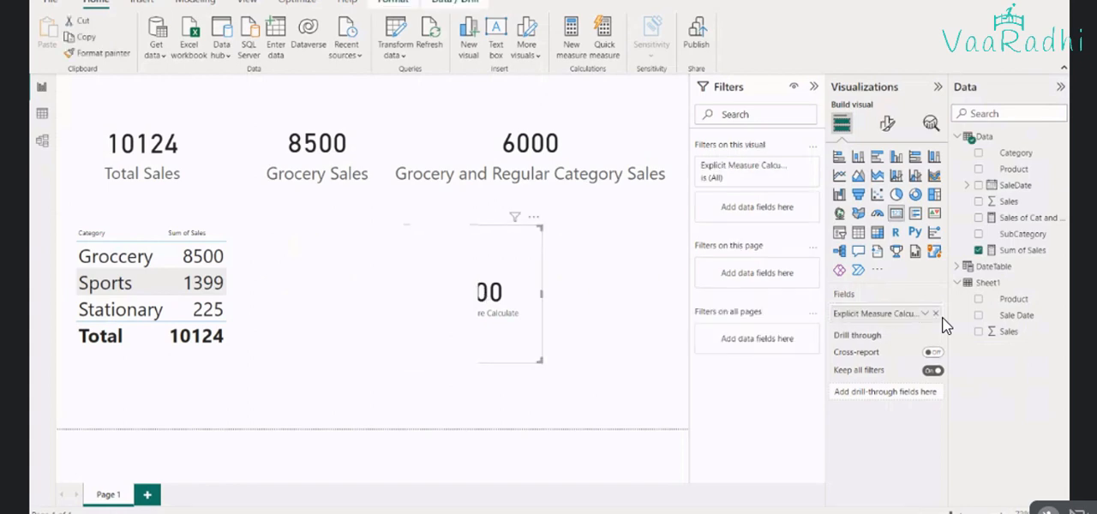
pyautogui.click(901, 495)
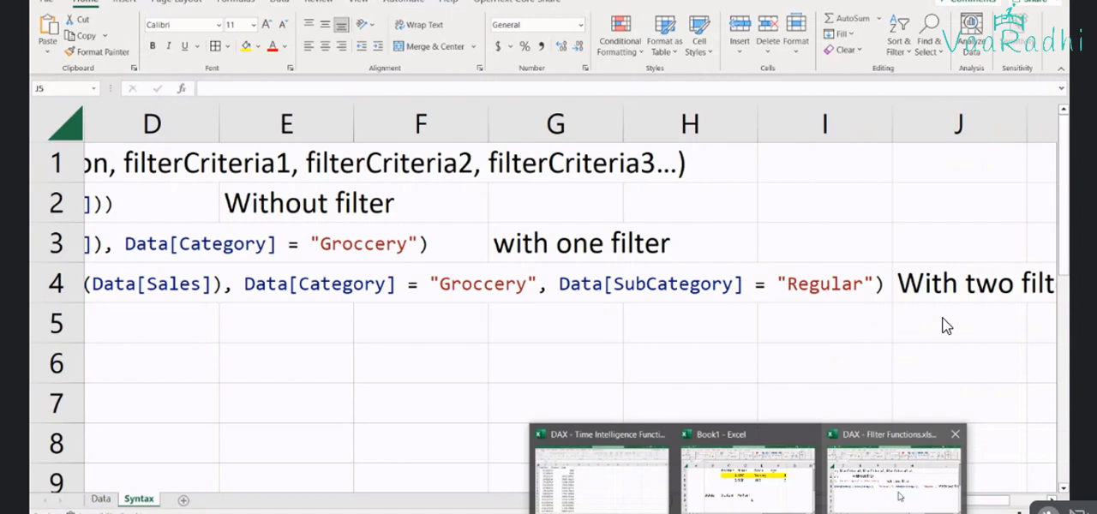
pyautogui.click(100, 499)
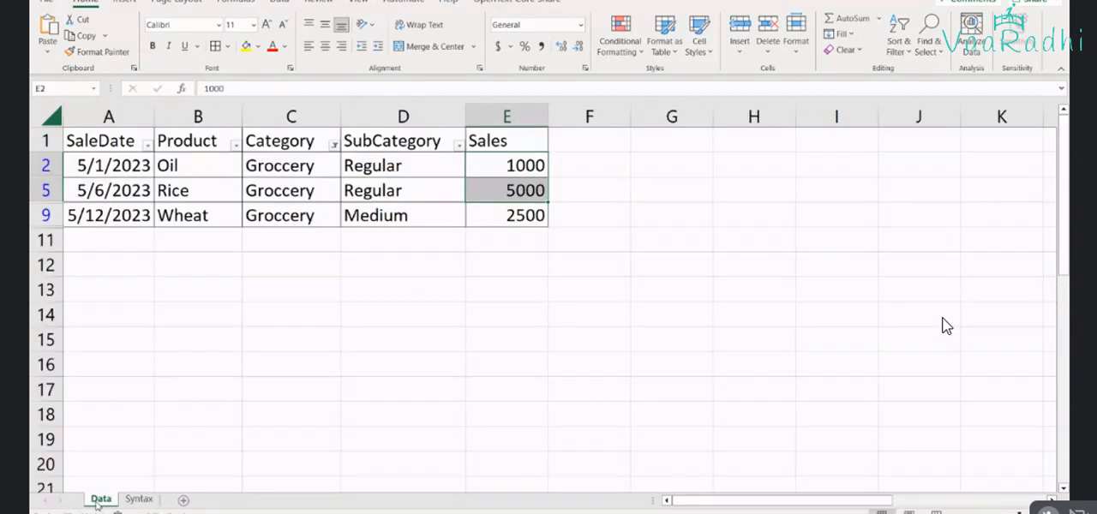
pyautogui.click(332, 144)
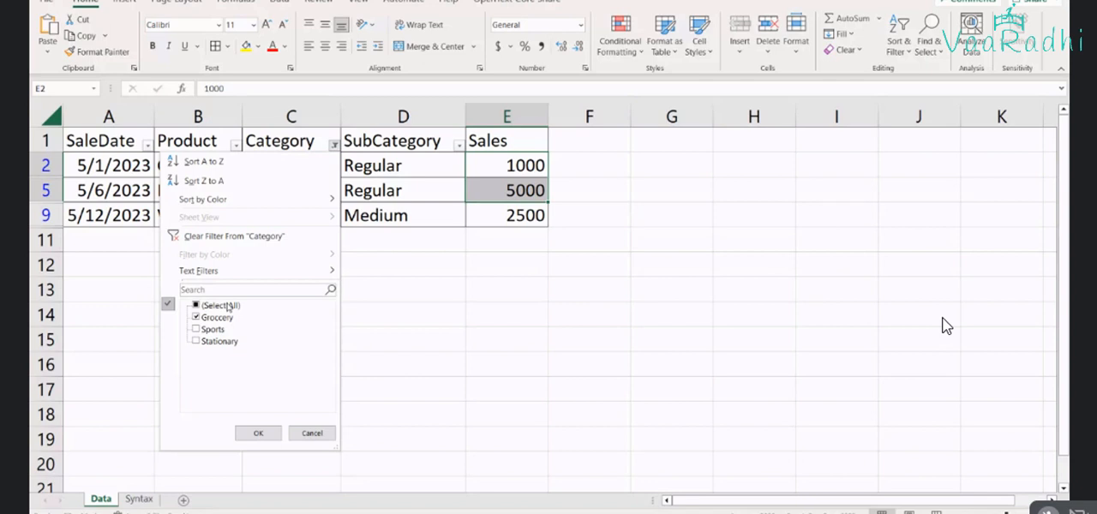
pyautogui.click(257, 433)
# Examine the Regular, Less and Medium SubCategory values in the first rows of the Data sheet
pyautogui.moveTo(403, 166); pyautogui.dragTo(204, 157)
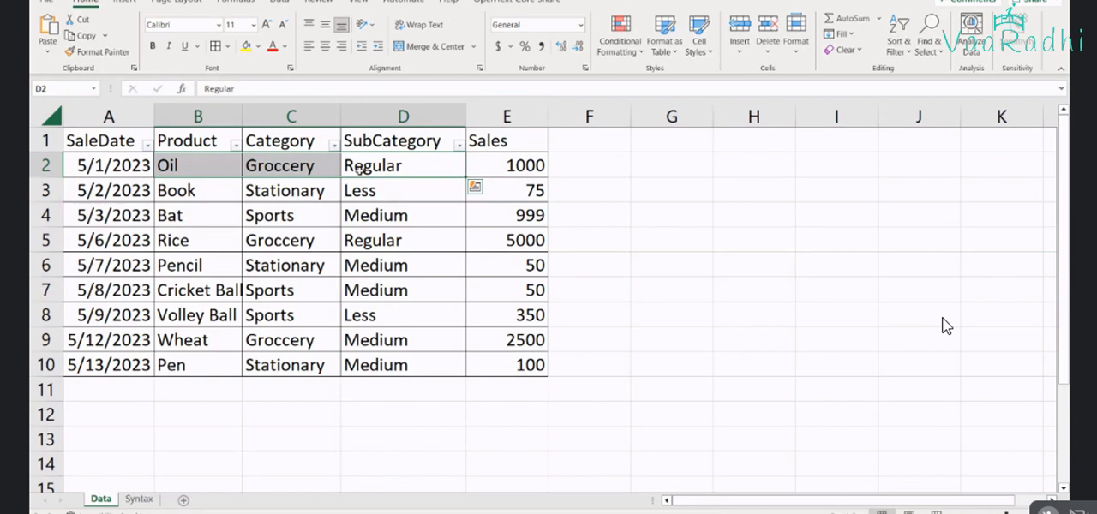
pyautogui.click(374, 198)
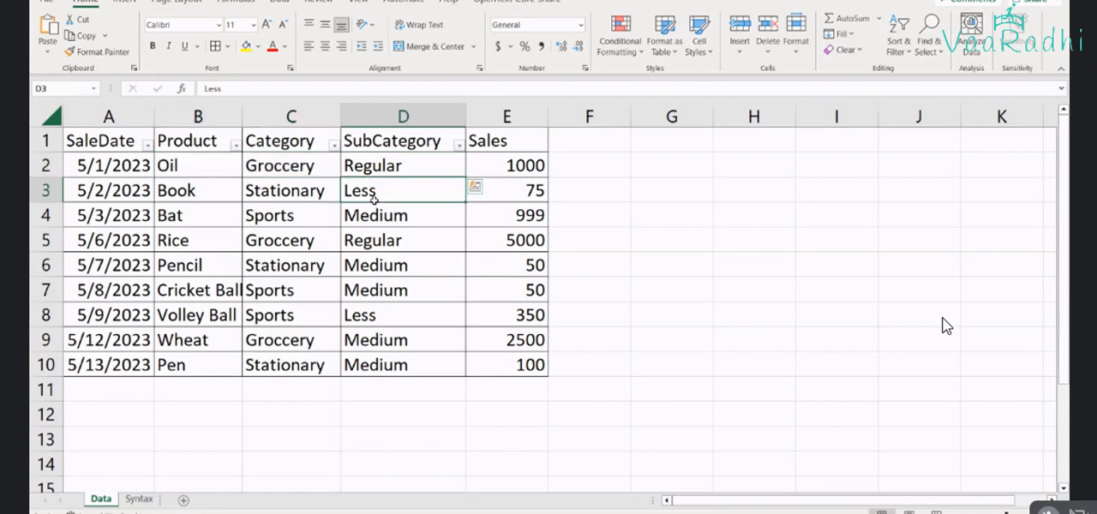
pyautogui.moveTo(373, 198); pyautogui.dragTo(374, 207)
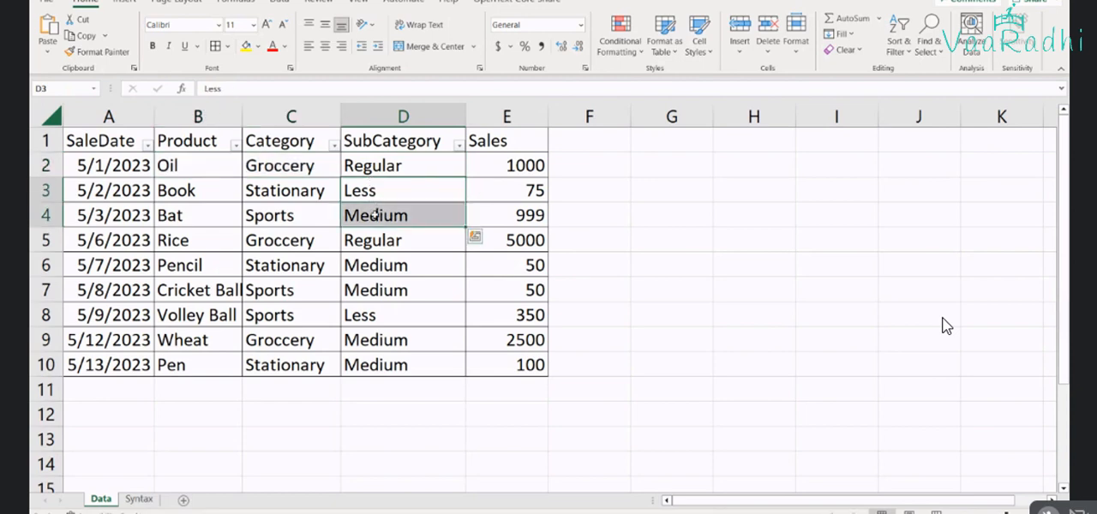
# Switch to Power BI, show the Data table's rows and start a new measure named "Medium and Less Sales"
pyautogui.hotkey('alt', 'Tab')
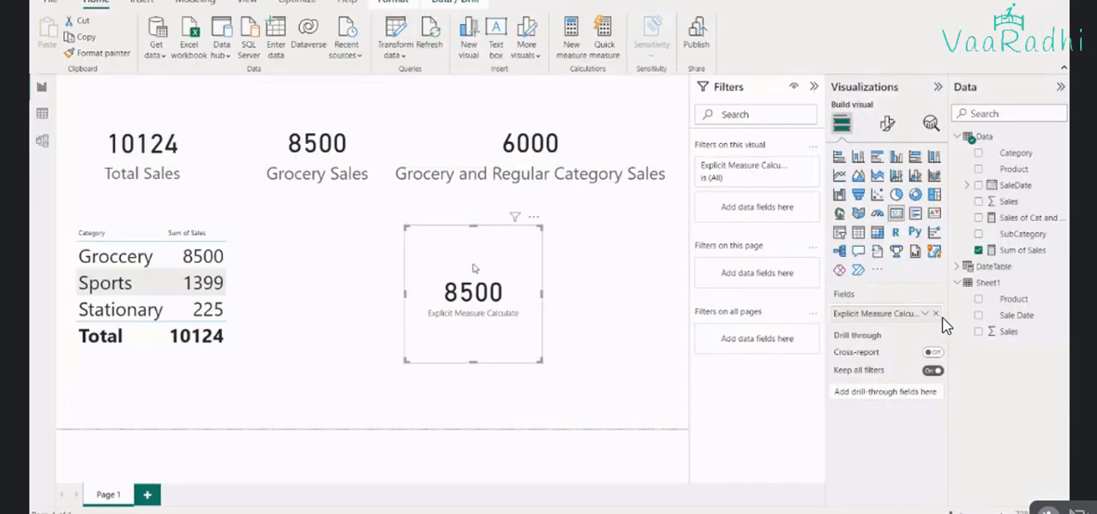
pyautogui.click(42, 113)
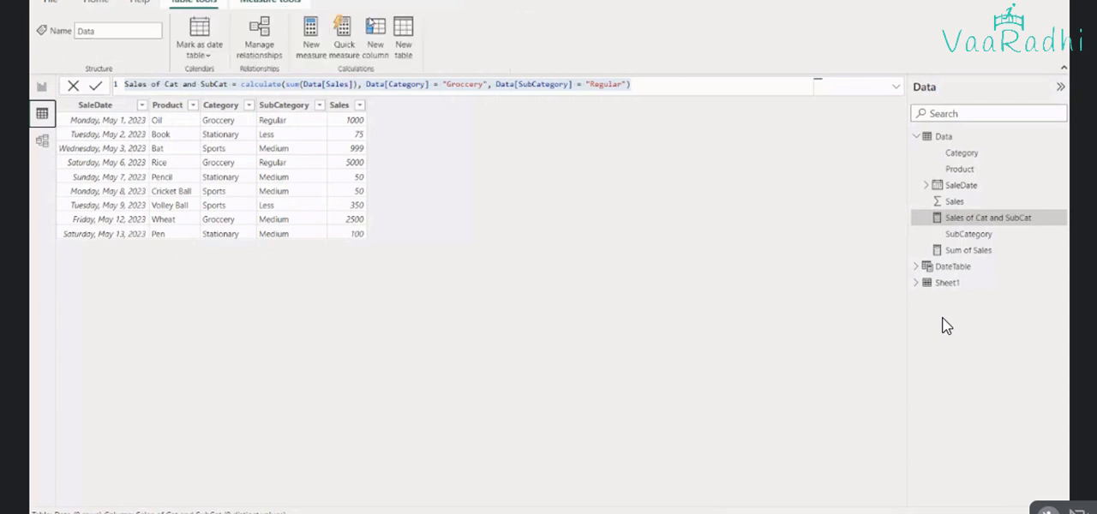
pyautogui.click(316, 41)
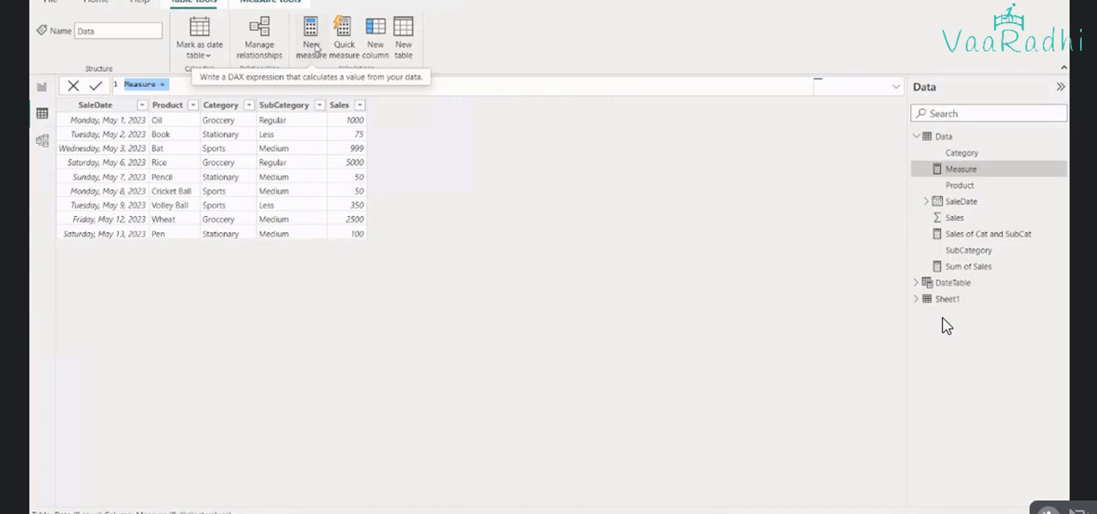
pyautogui.write('Medi')
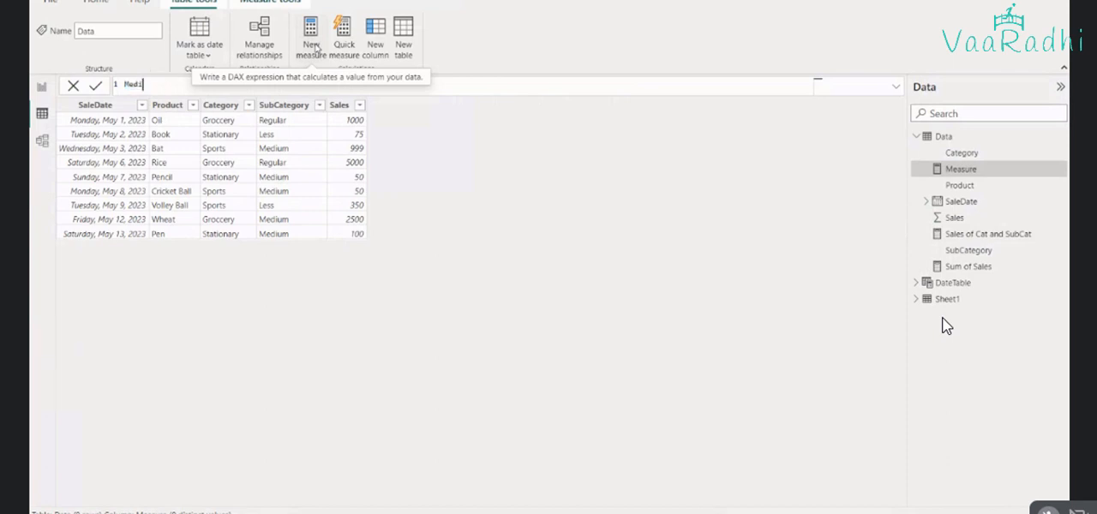
pyautogui.write('um and Less Sales = ca')
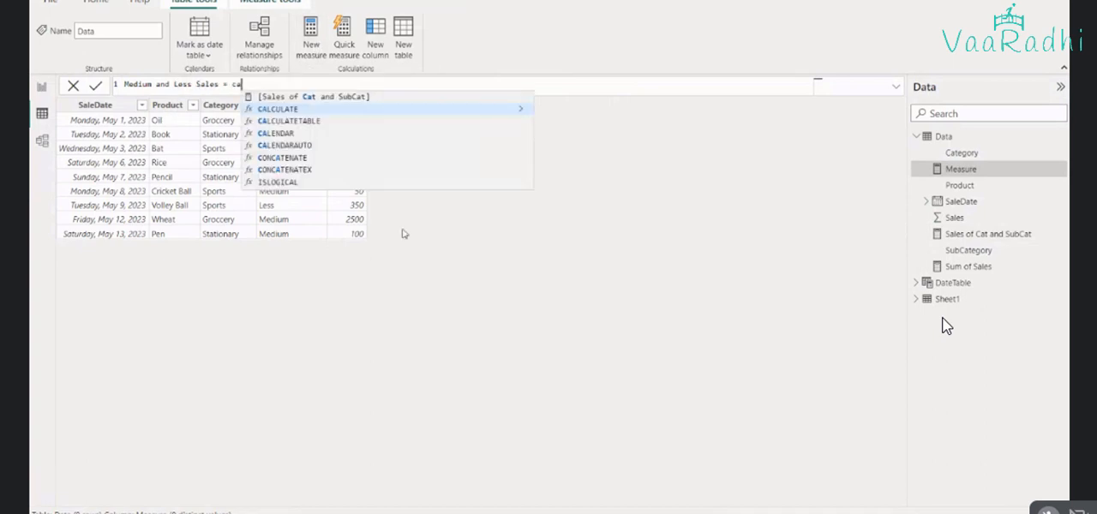
# Begin the measure's expression with CALCULATE( sum(Data[Sales])
pyautogui.press('Tab')
pyautogui.write('sum')
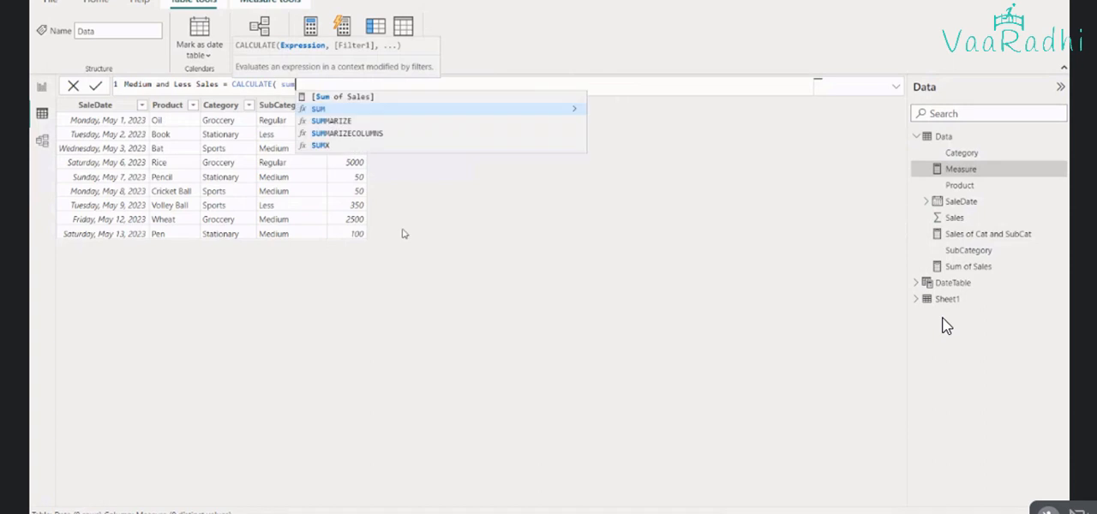
pyautogui.write('(sale')
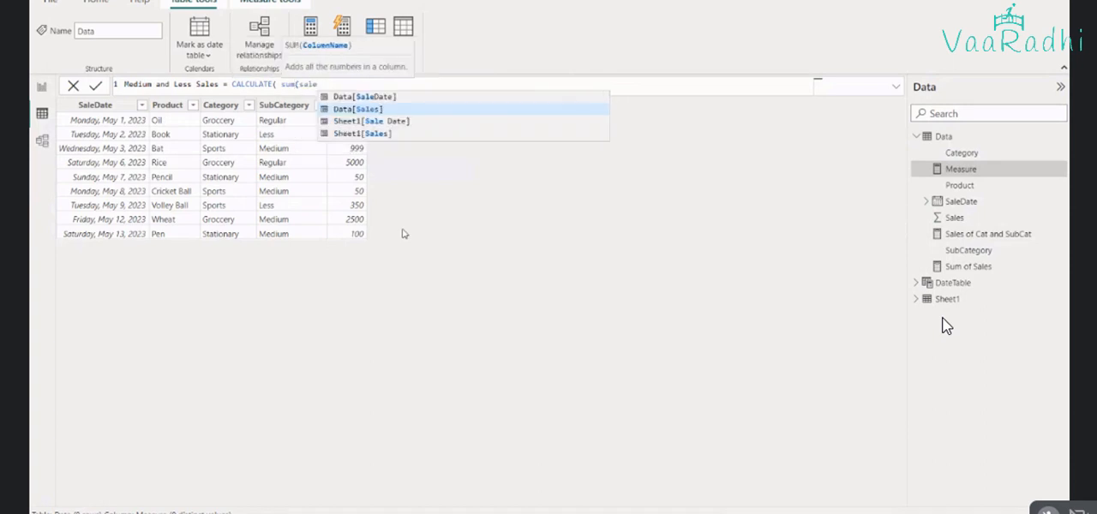
pyautogui.press('Tab')
pyautogui.write(')')
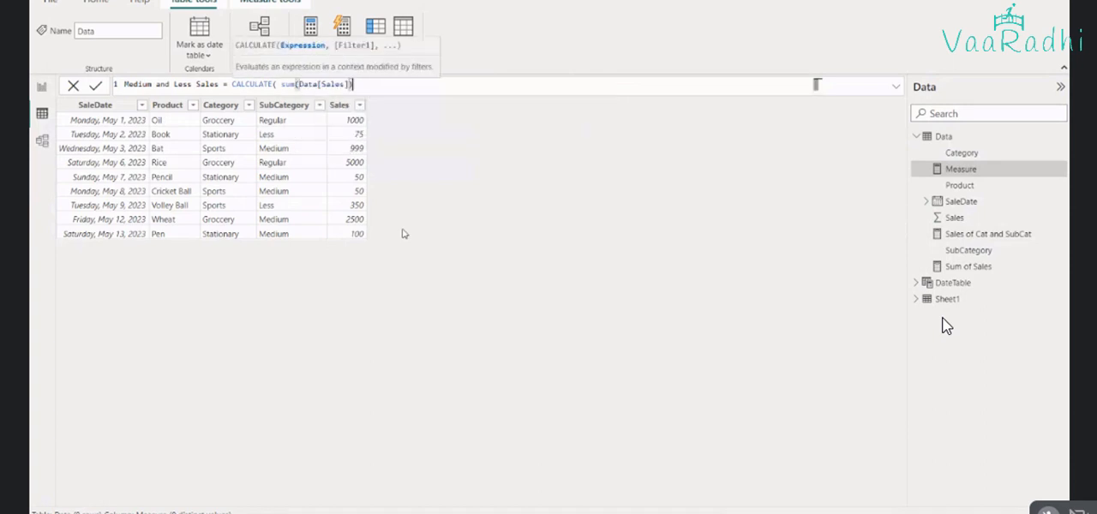
pyautogui.write(', ca')
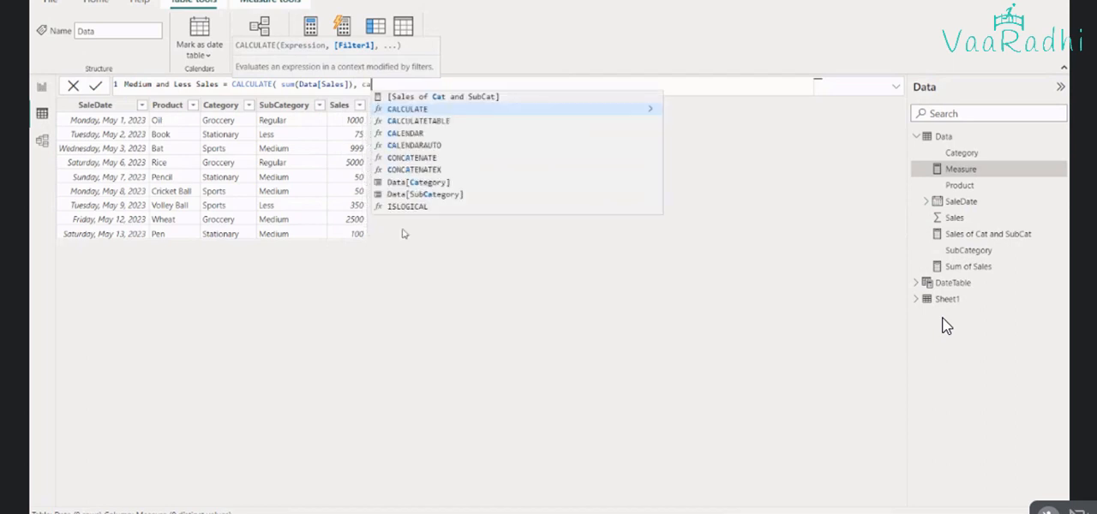
pyautogui.write('t')
# Add the filter Data[SubCategory] = "Medium" followed by the OR operator || to the measure
pyautogui.press('Down')
pyautogui.press('Tab')
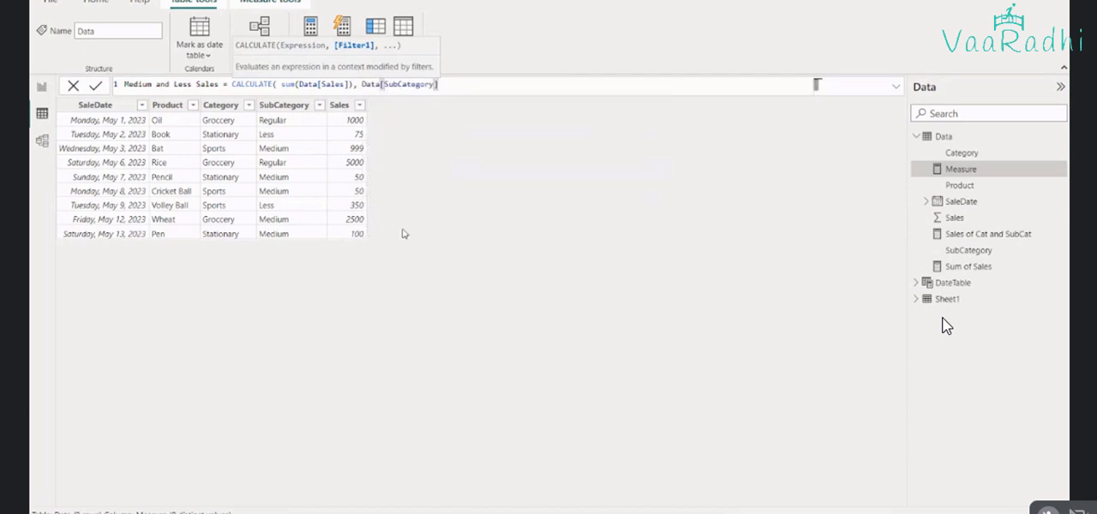
pyautogui.write('= "Medium"')
pyautogui.write('||')
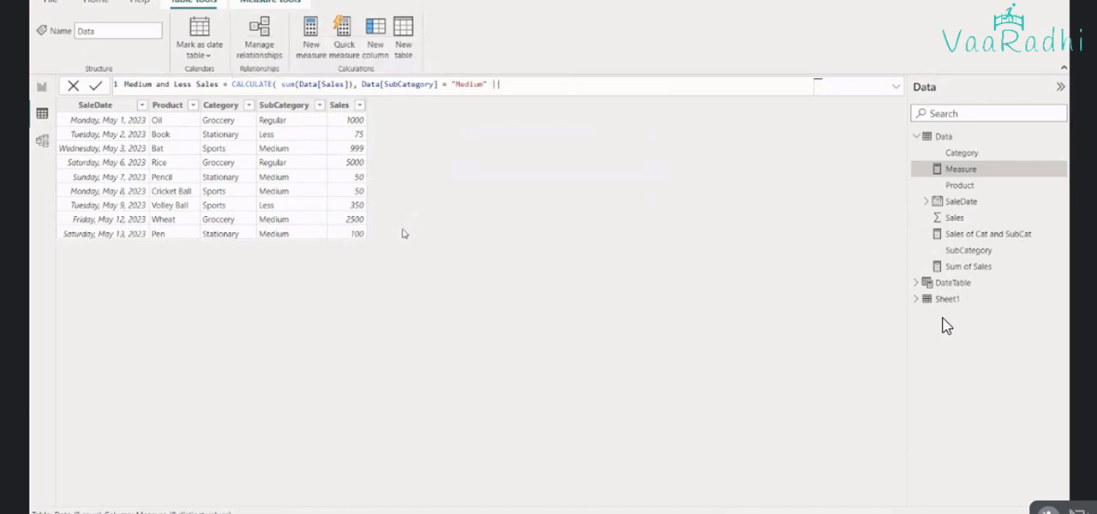
pyautogui.write(' c')
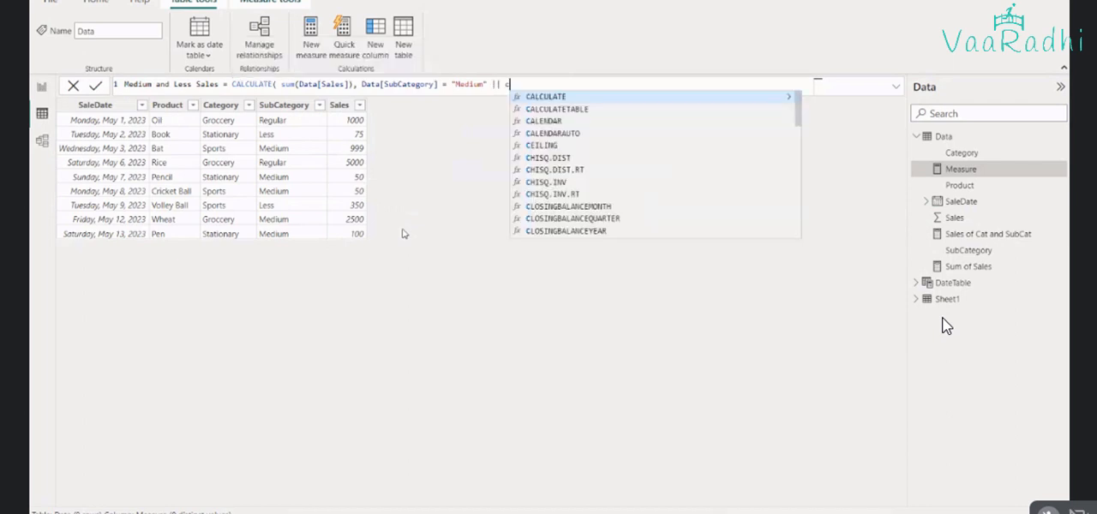
pyautogui.write('at')
# Complete the OR condition with Data[Category] = "Less" and close the CALCULATE expression
pyautogui.press('Tab')
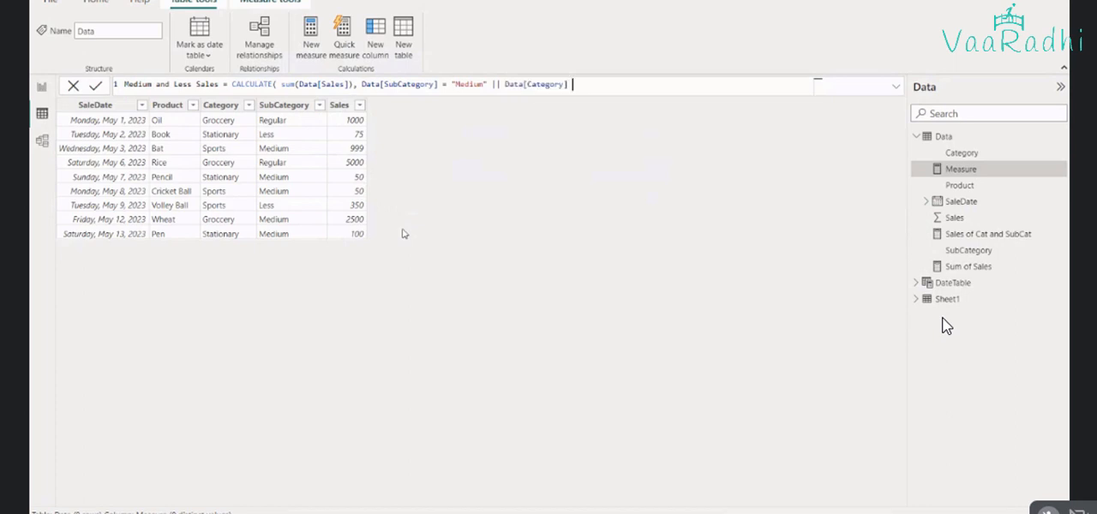
pyautogui.write('=""')
pyautogui.press('Left')
pyautogui.press('Left')
pyautogui.press('Right')
pyautogui.write('Less')
pyautogui.press('Right')
pyautogui.write(')')
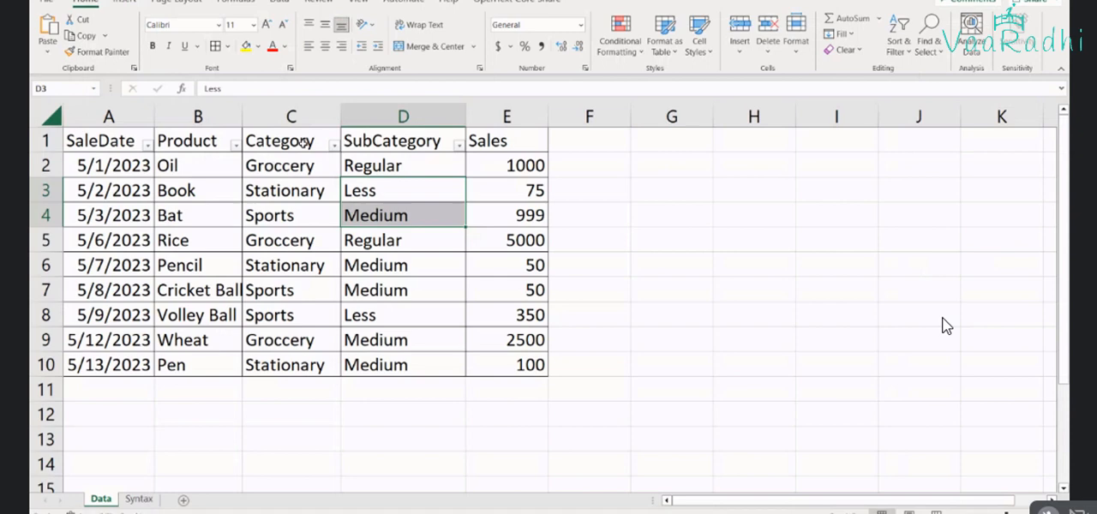
# Switch to the Excel Data sheet and select the SubCategory and Sales cells of the Less and Medium rows to check their combined sales
pyautogui.press('Up')
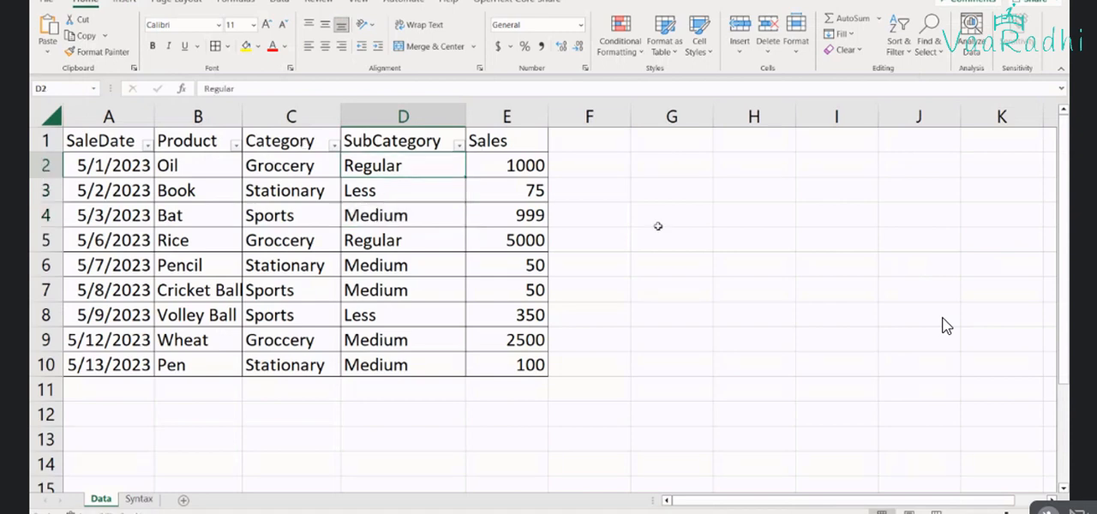
pyautogui.moveTo(395, 191); pyautogui.dragTo(520, 209)
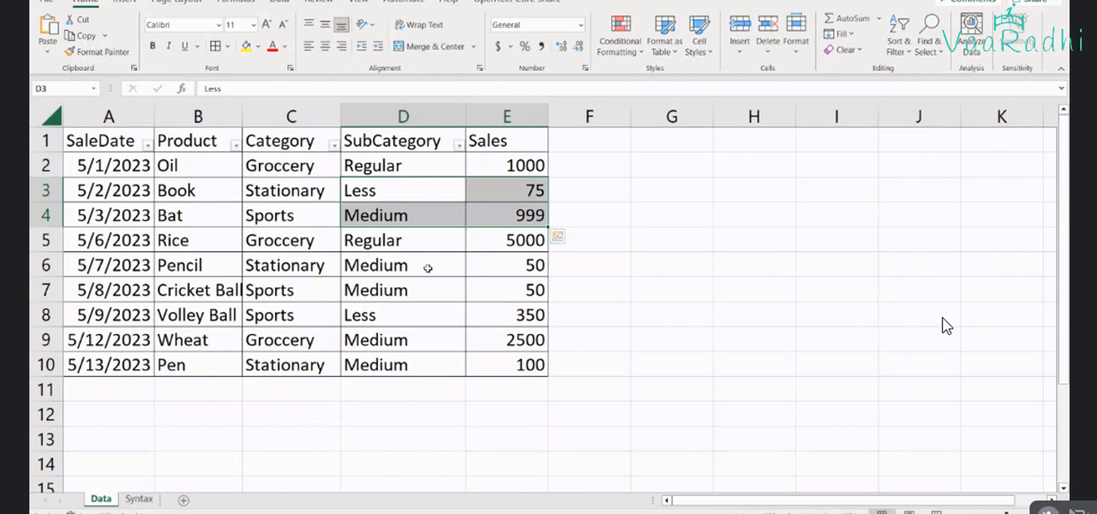
pyautogui.hotkey('ctrl', 'q')
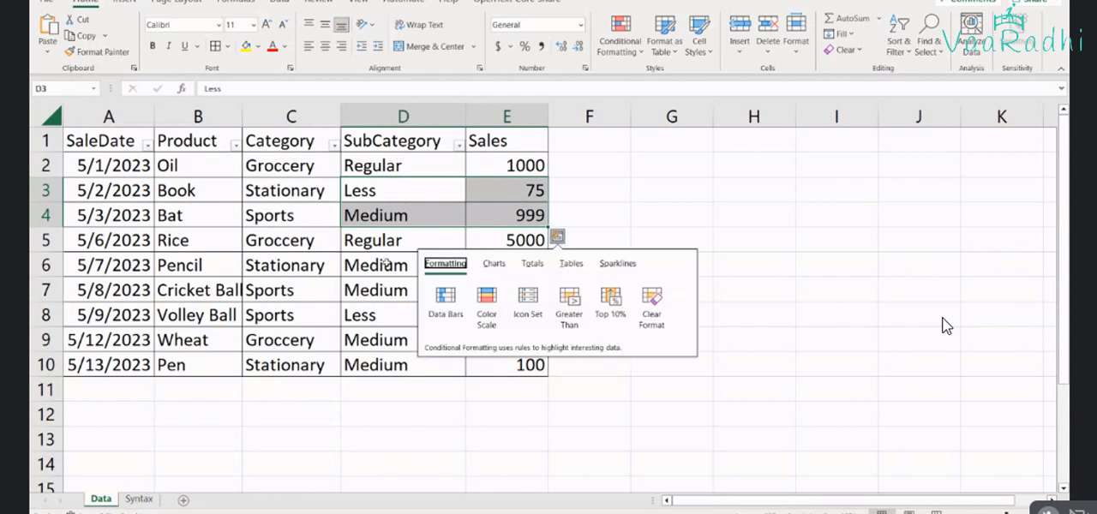
pyautogui.moveTo(385, 264); pyautogui.dragTo(495, 268)
pyautogui.keyDown('ctrl'); pyautogui.click(496, 289); pyautogui.keyUp('ctrl')
pyautogui.keyDown('ctrl'); pyautogui.click(428, 292); pyautogui.keyUp('ctrl')
pyautogui.keyDown('ctrl'); pyautogui.click(429, 321); pyautogui.keyUp('ctrl')
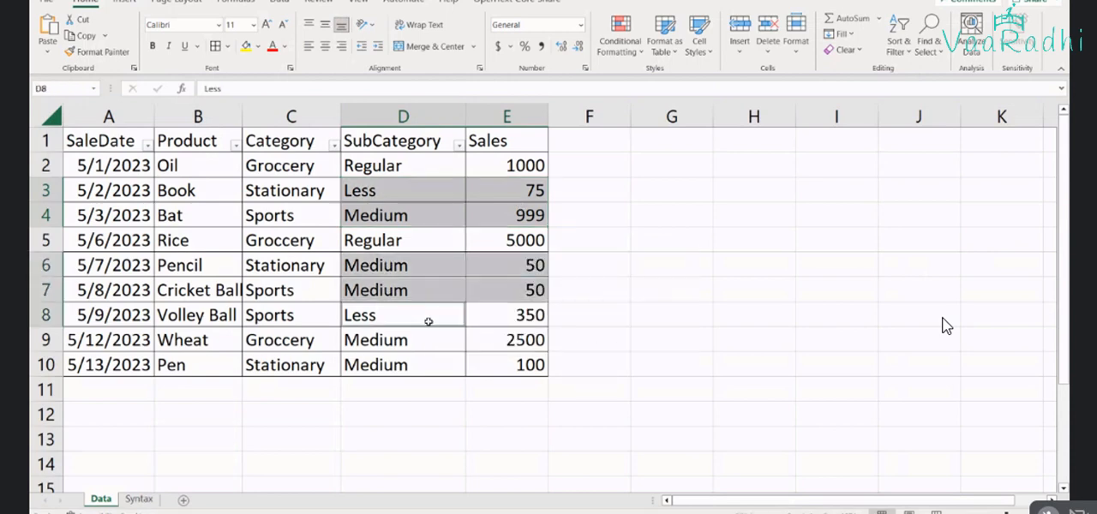
pyautogui.keyDown('ctrl'); pyautogui.click(506, 315); pyautogui.keyUp('ctrl')
pyautogui.keyDown('ctrl'); pyautogui.click(442, 342); pyautogui.keyUp('ctrl')
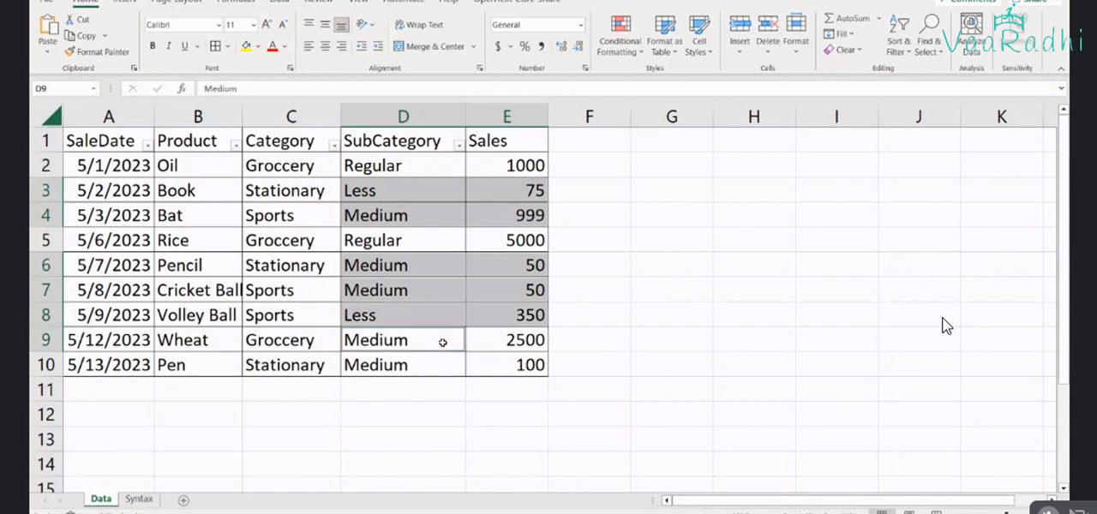
pyautogui.keyDown('ctrl'); pyautogui.click(506, 340); pyautogui.keyUp('ctrl')
pyautogui.keyDown('ctrl'); pyautogui.click(506, 389); pyautogui.keyUp('ctrl')
pyautogui.keyDown('ctrl'); pyautogui.click(433, 364); pyautogui.keyUp('ctrl')
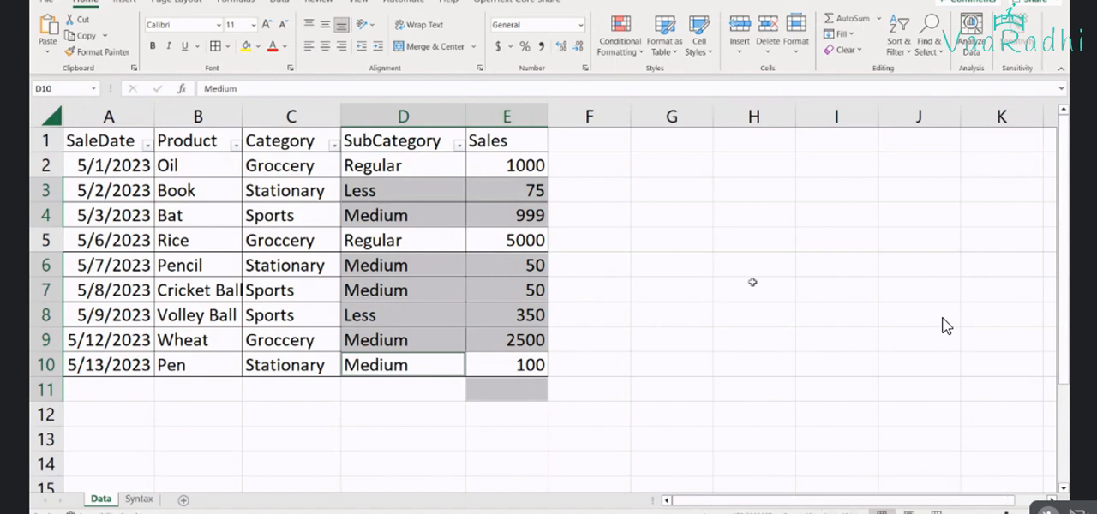
pyautogui.click(525, 366)
# Check the total of the whole Sales column, and select only the Sales values of the two Regular rows for comparison
pyautogui.click(515, 116)
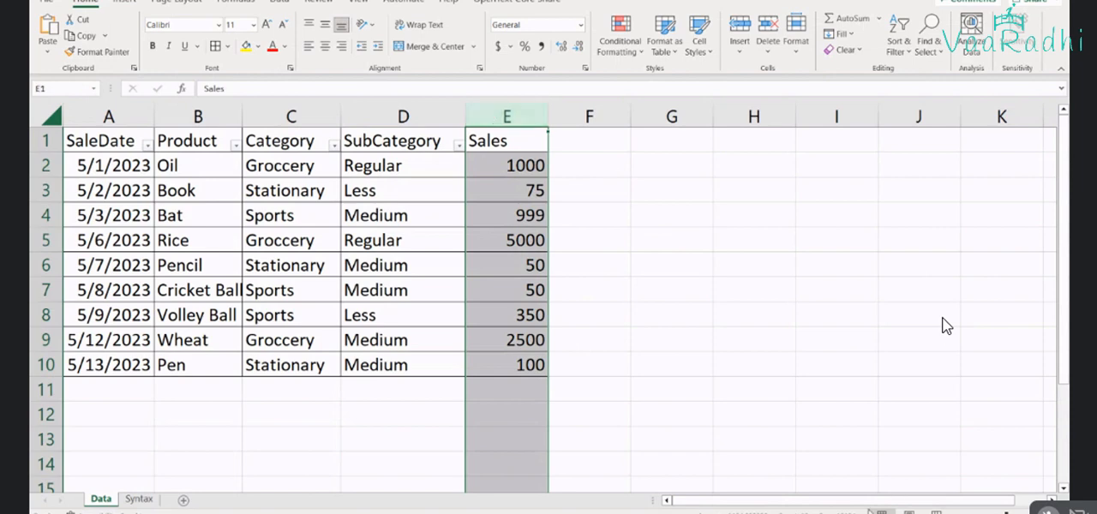
pyautogui.hotkey('alt', 'Tab')
pyautogui.hotkey('alt', 'Tab')
pyautogui.click(524, 166)
pyautogui.keyDown('ctrl'); pyautogui.click(519, 246); pyautogui.keyUp('ctrl')
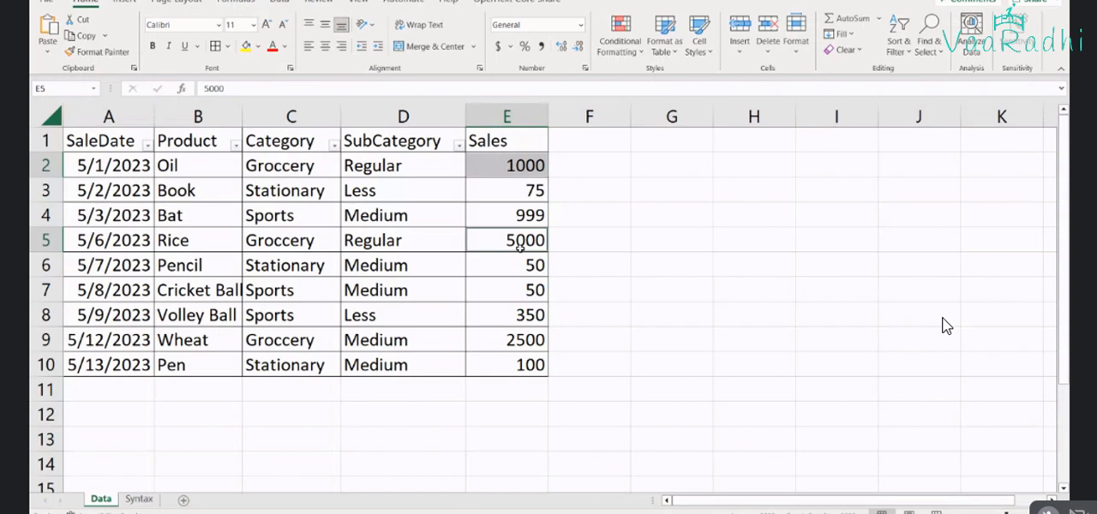
# Switch back to Power BI and show the report page with the sales cards
pyautogui.hotkey('alt', 'Tab')
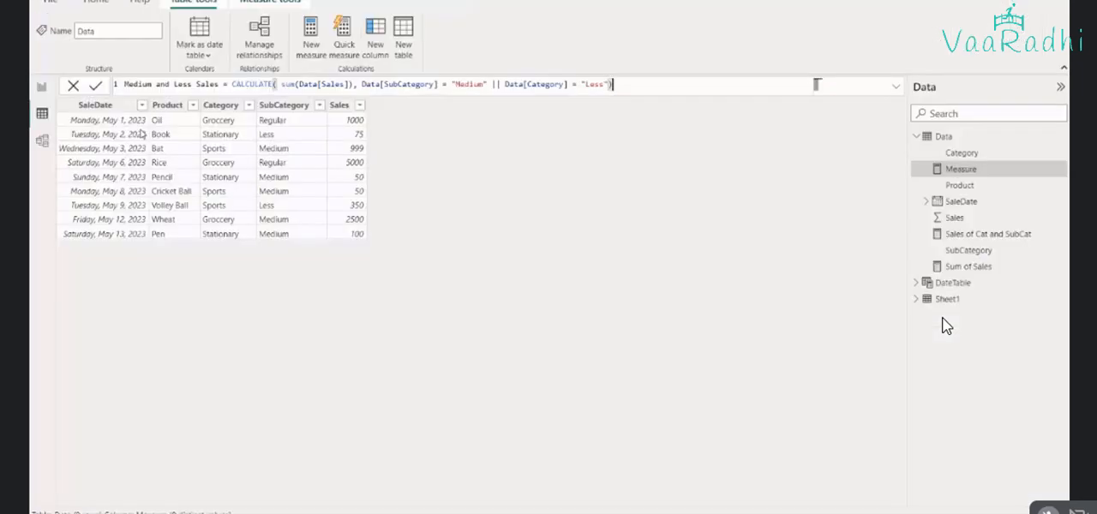
pyautogui.click(40, 88)
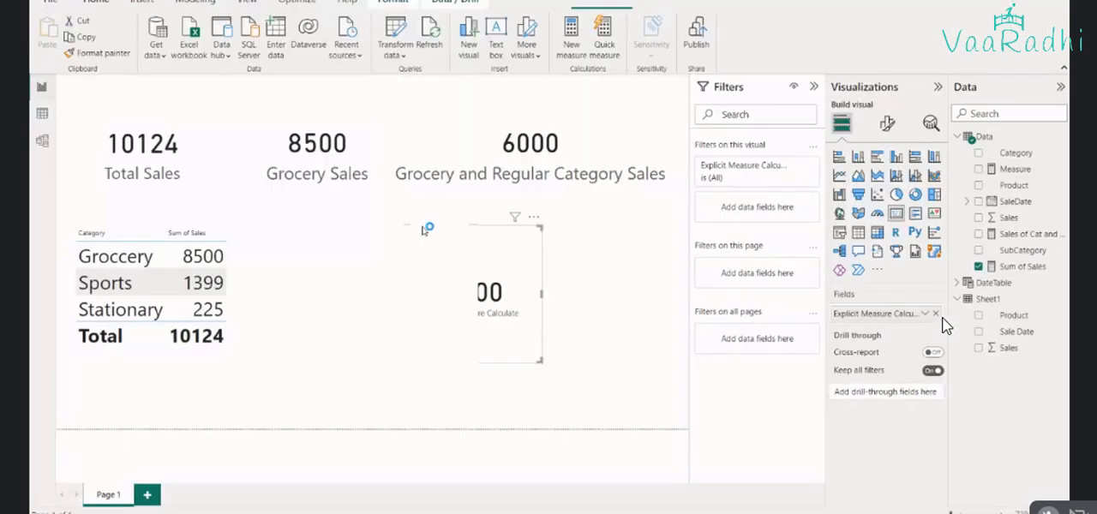
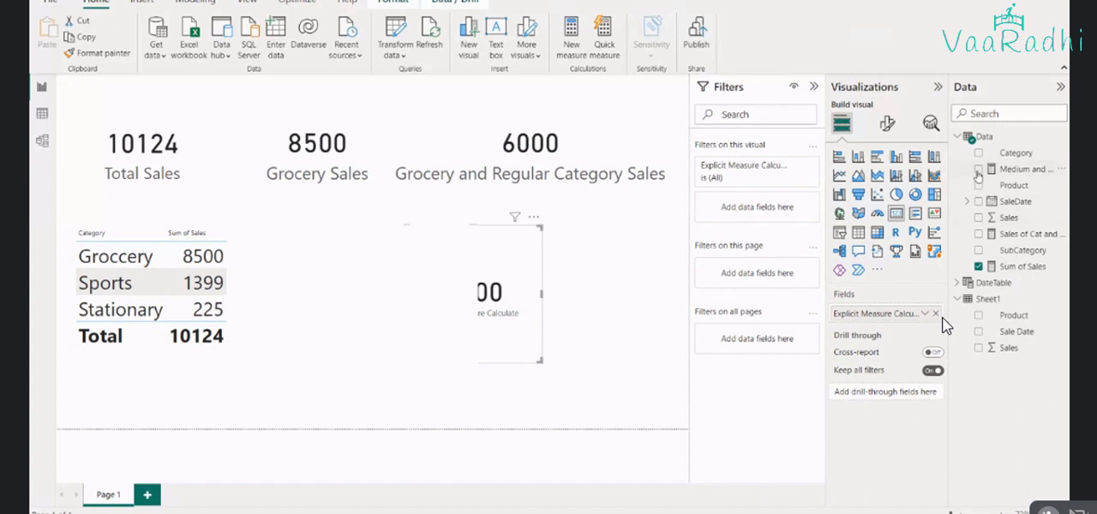
# Replace the lower card's field with the Medium and Less Sales measure and widen the card in both directions
pyautogui.click(979, 266)
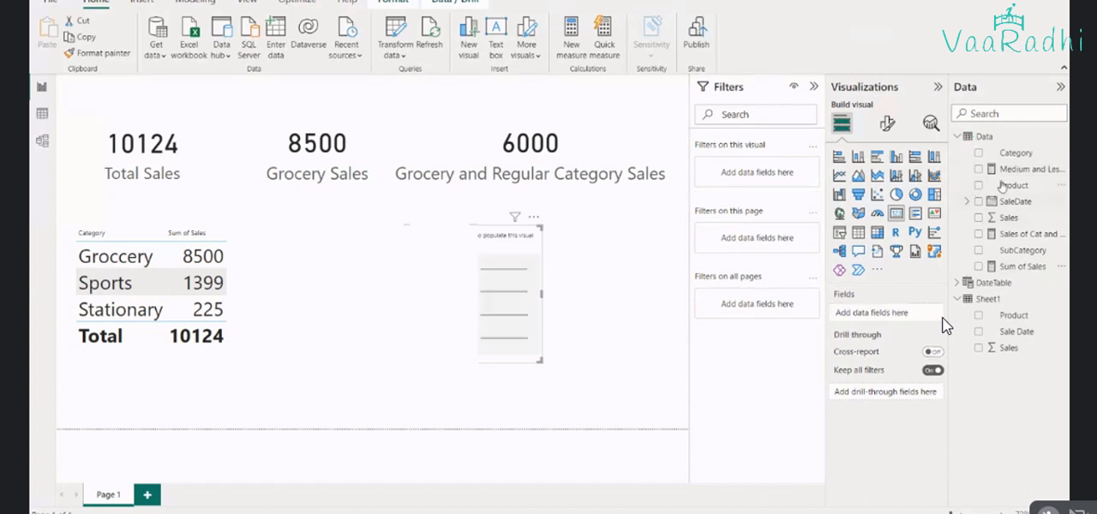
pyautogui.click(978, 169)
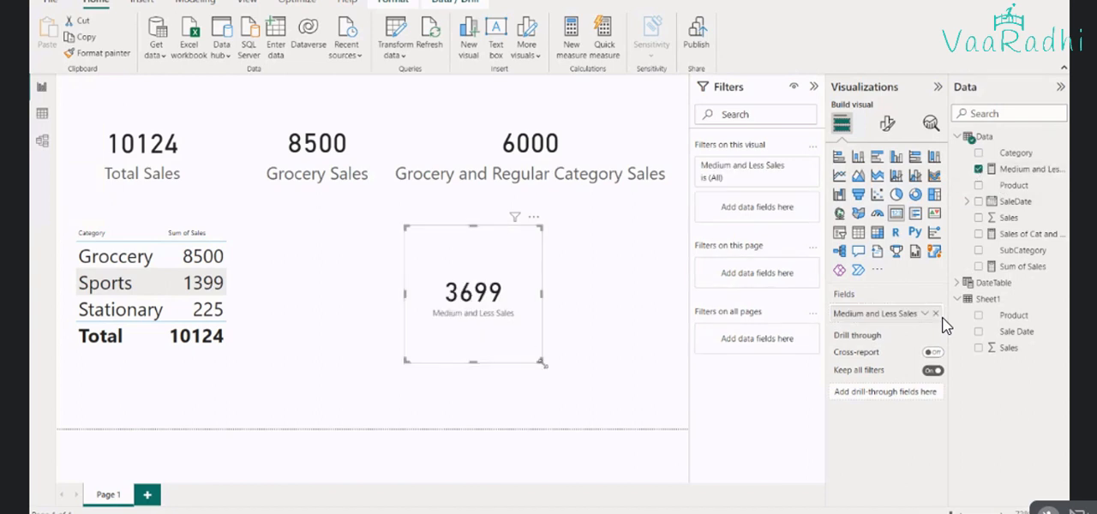
pyautogui.moveTo(542, 361); pyautogui.dragTo(653, 386)
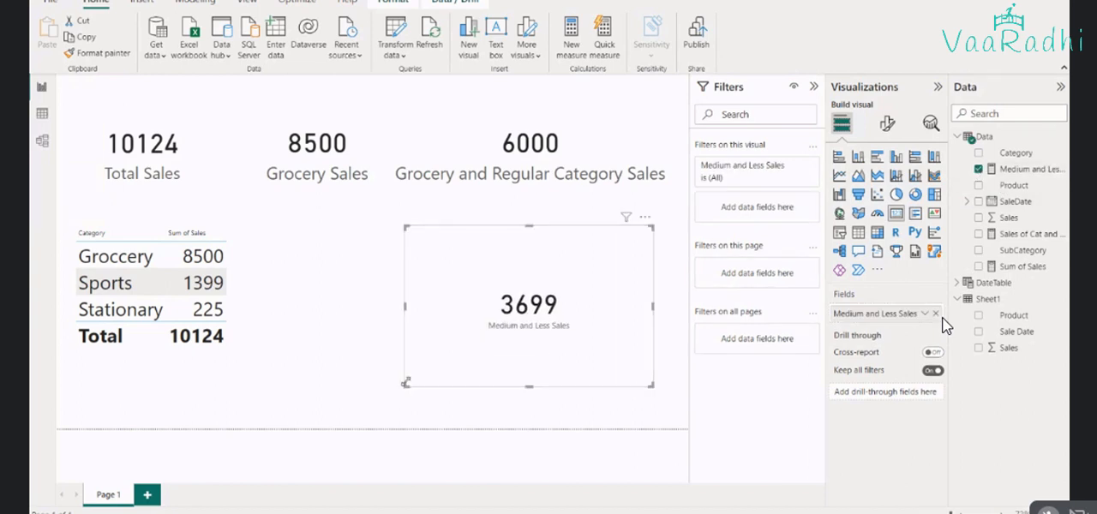
pyautogui.moveTo(405, 383); pyautogui.dragTo(333, 378)
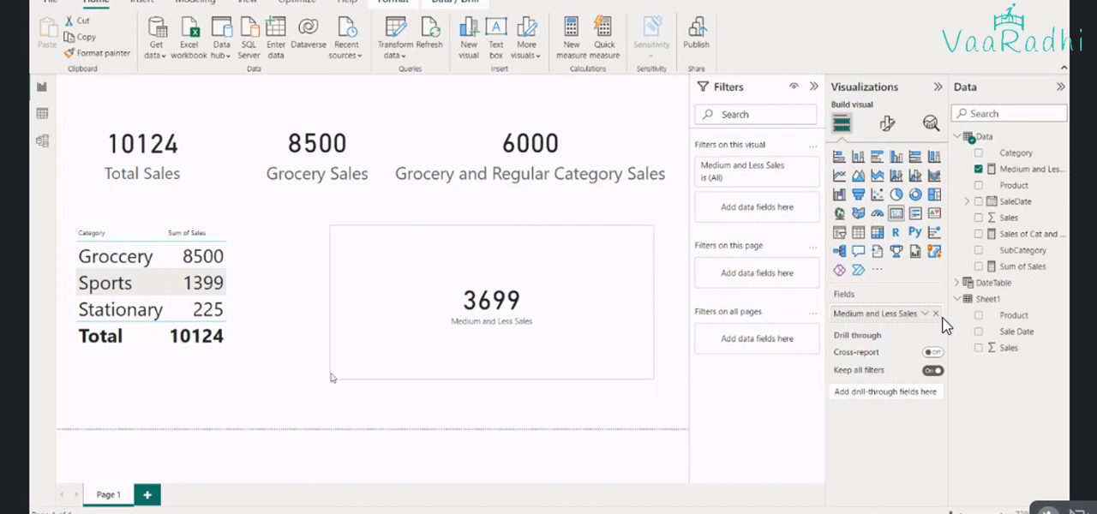
# Compare with the Excel data, then change the second condition of the Medium and Less Sales measure to Data[SubCategory] = "Less"
pyautogui.hotkey('alt', 'Tab')
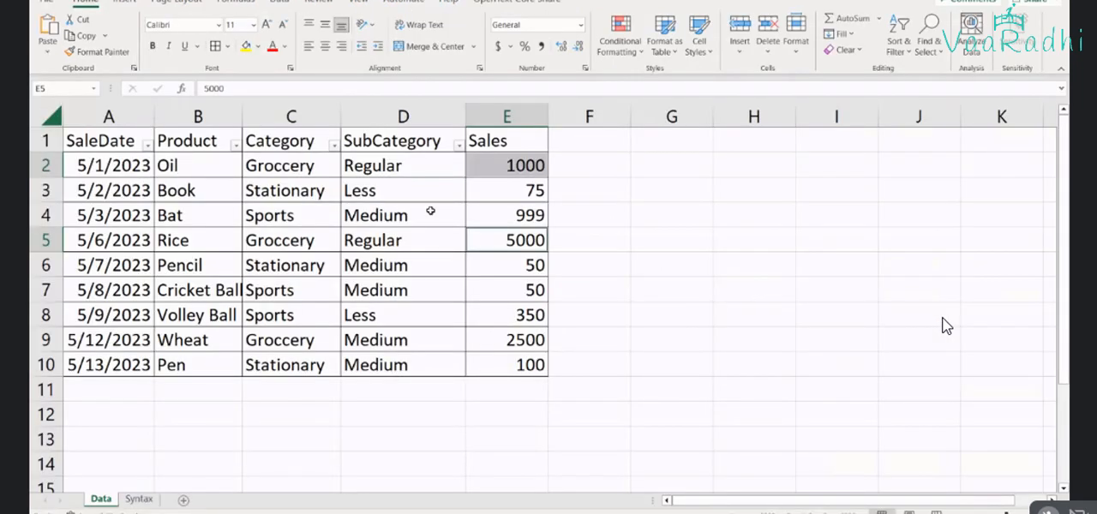
pyautogui.hotkey('alt', 'Tab')
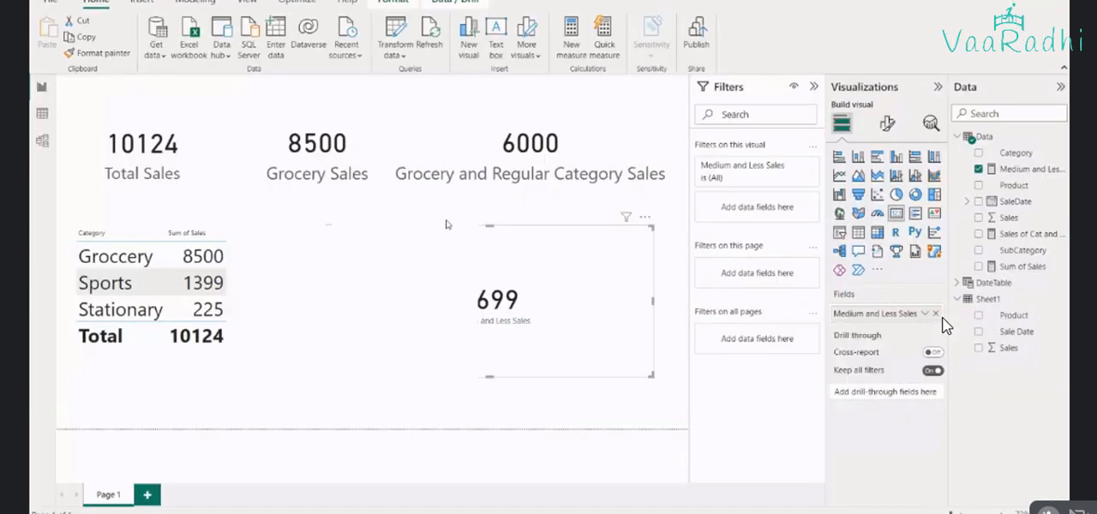
pyautogui.click(1025, 170)
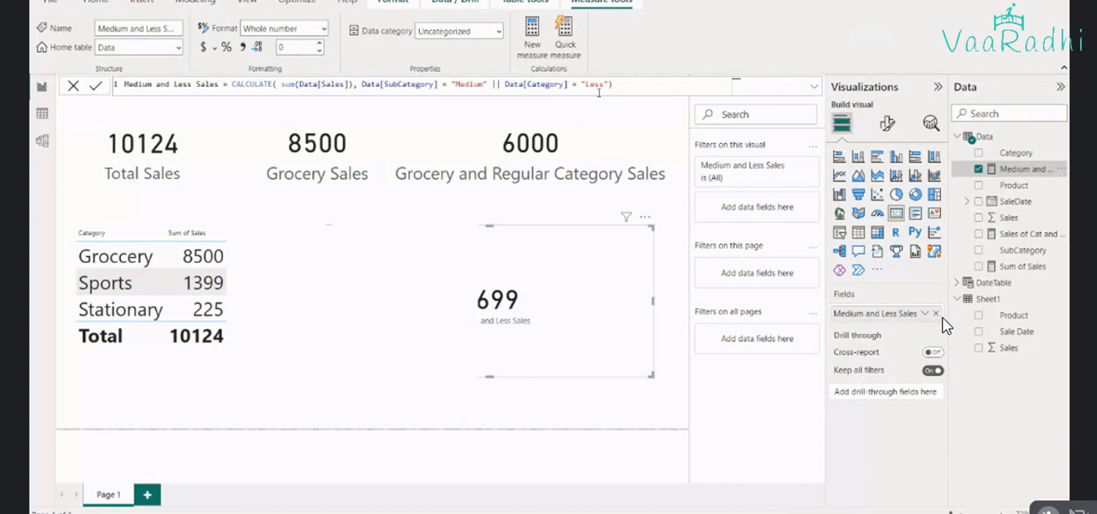
pyautogui.click(417, 84)
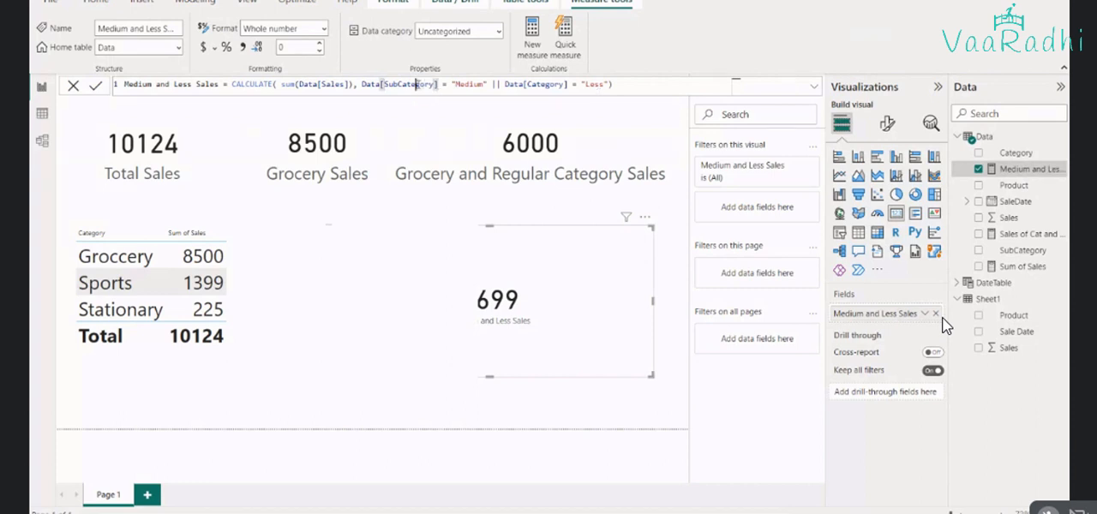
pyautogui.doubleClick(417, 84)
pyautogui.hotkey('ctrl', 'c')
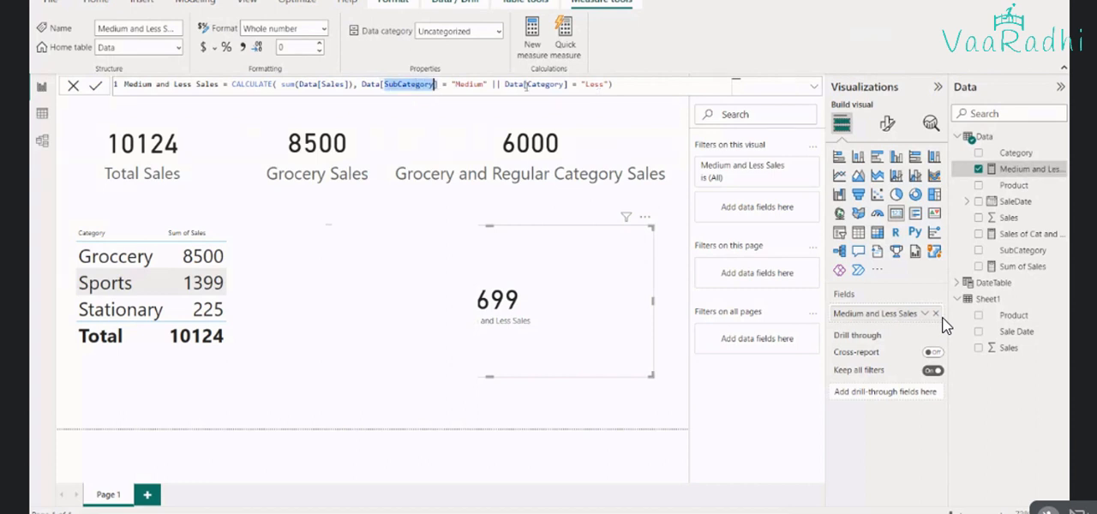
pyautogui.click(531, 84)
pyautogui.doubleClick(532, 84)
pyautogui.hotkey('ctrl', 'v')
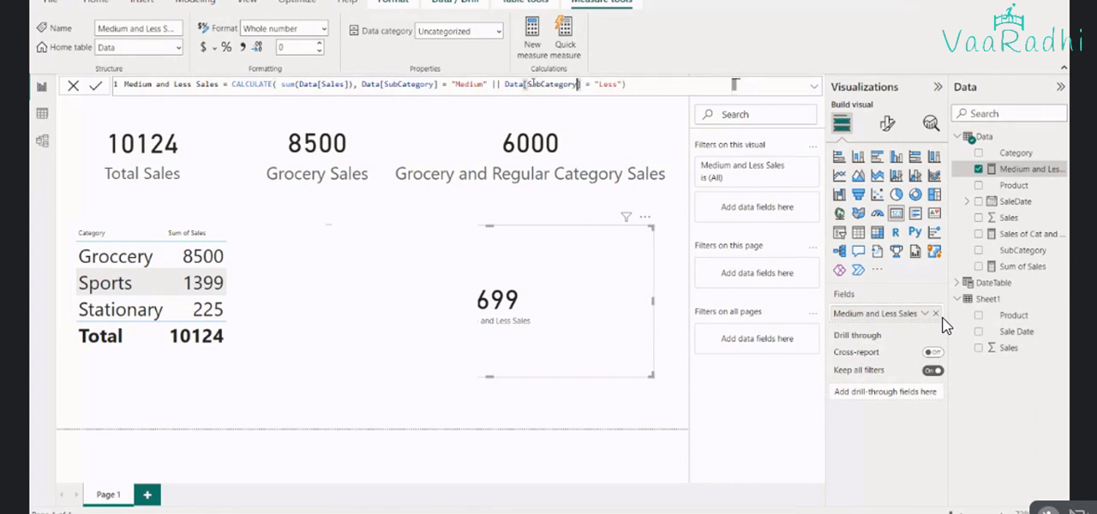
pyautogui.press('Return')
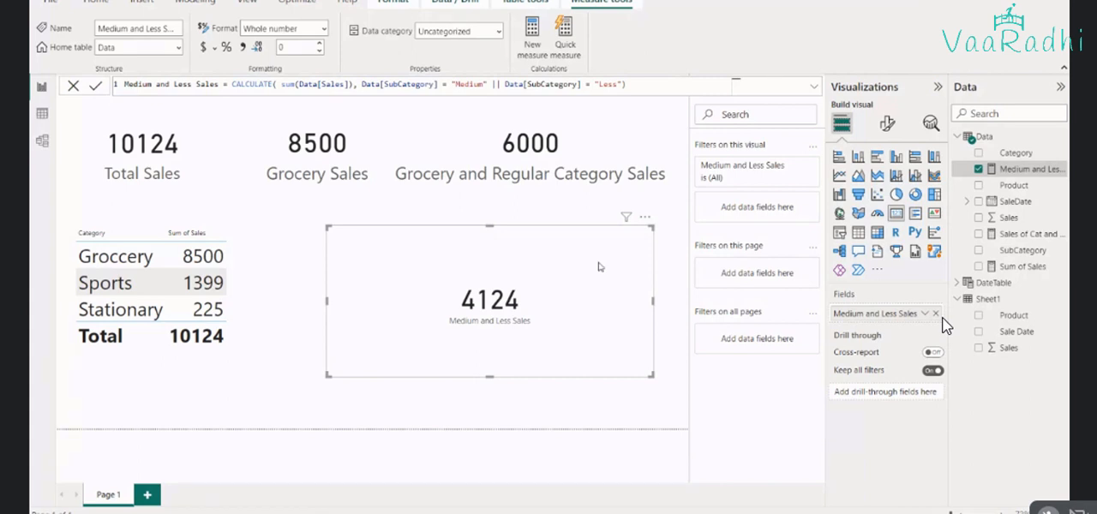
# Copy the formatting of the Grocery and Regular Category Sales card onto the Medium and Less Sales card
pyautogui.click(531, 145)
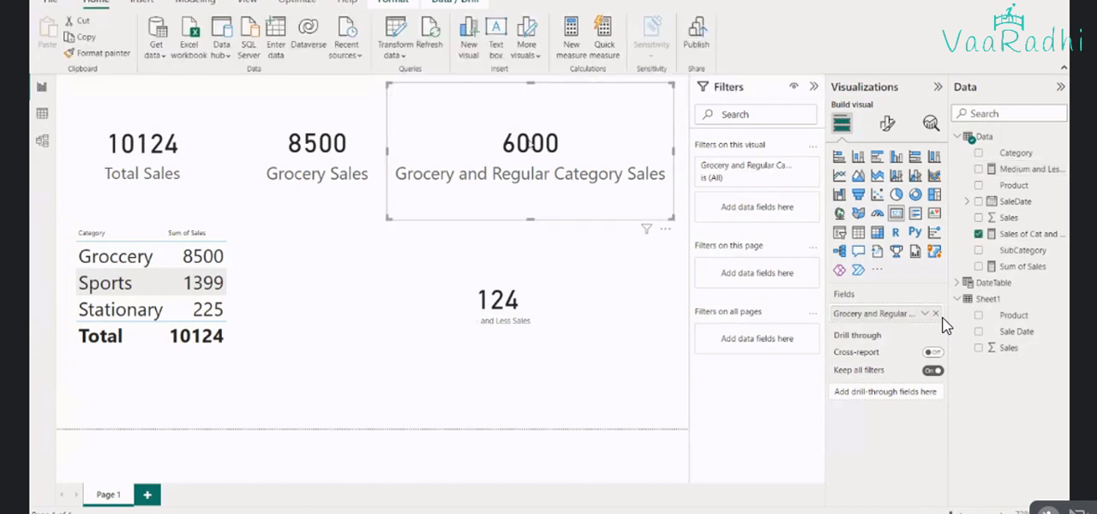
pyautogui.click(557, 273)
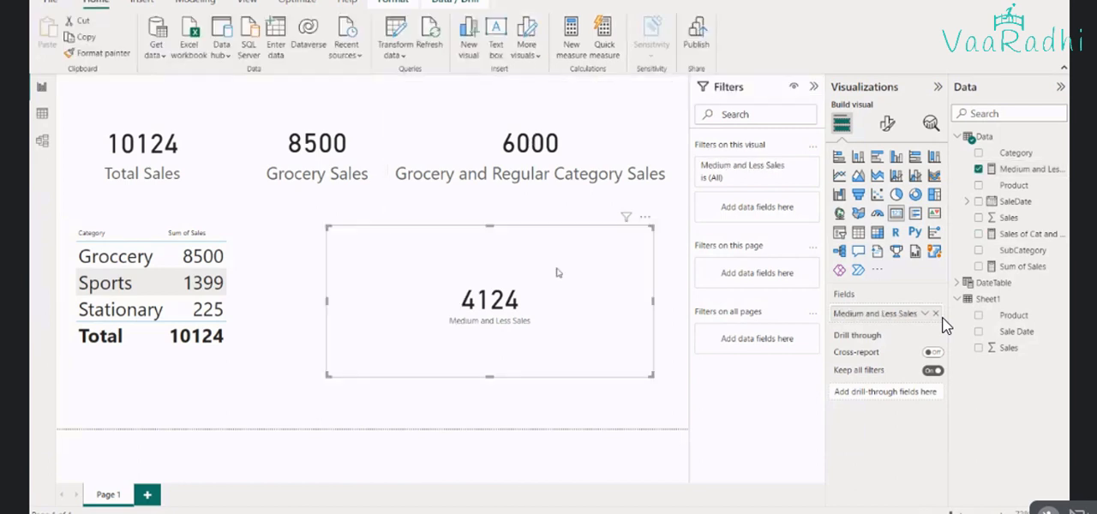
pyautogui.click(570, 206)
pyautogui.click(96, 53)
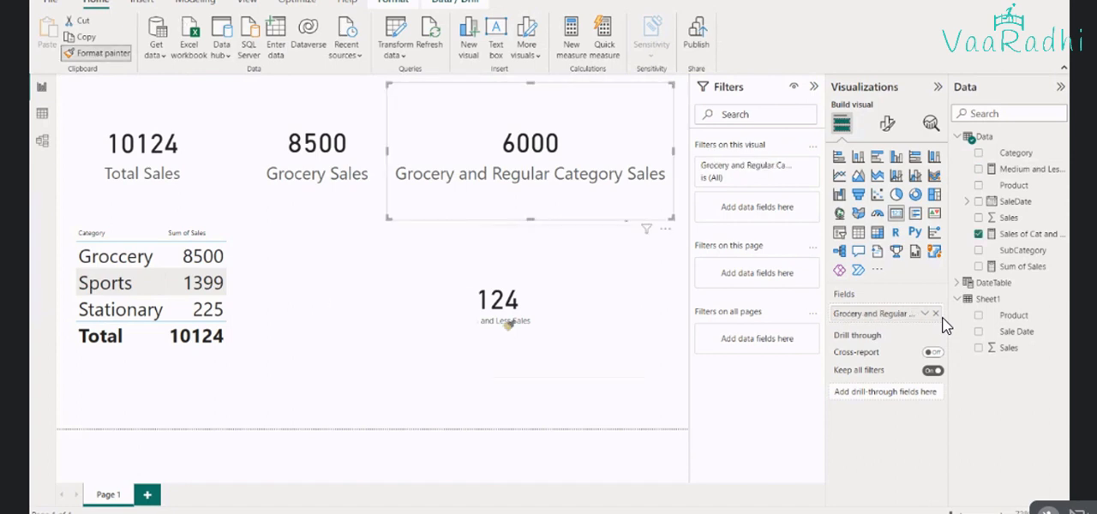
pyautogui.click(508, 323)
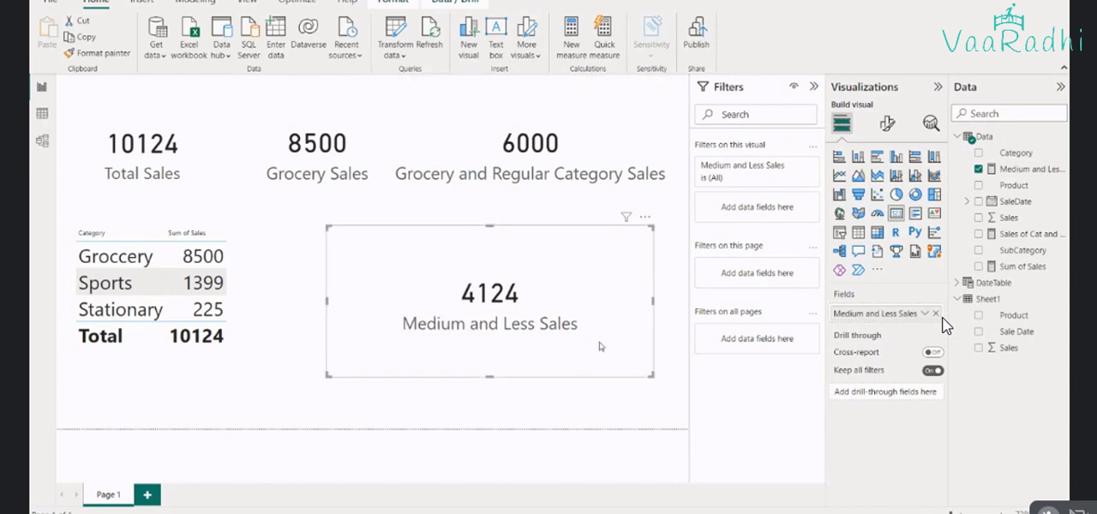
# Narrow the category sales table so its frame no longer overlaps the Medium and Less Sales card
pyautogui.click(263, 301)
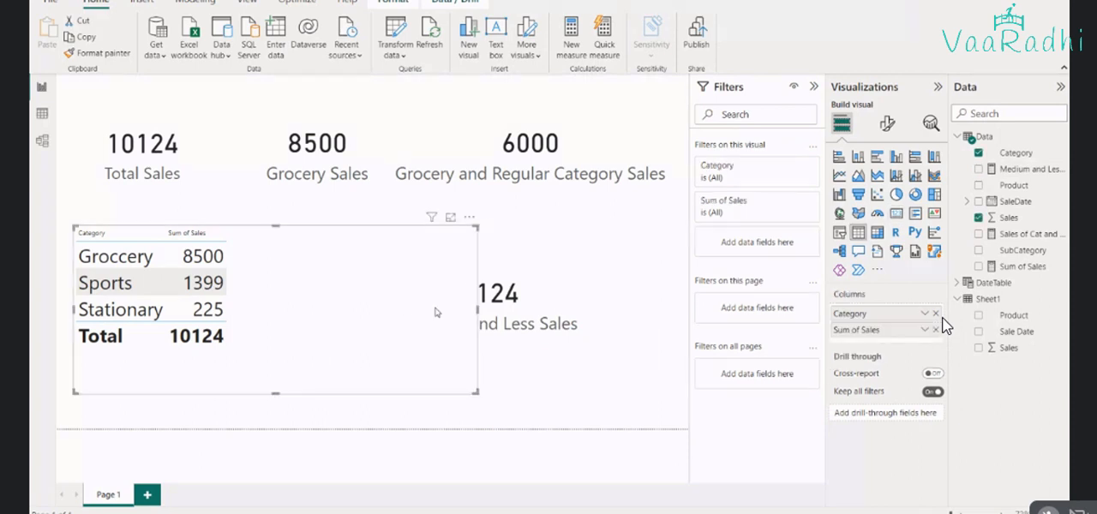
pyautogui.click(485, 313)
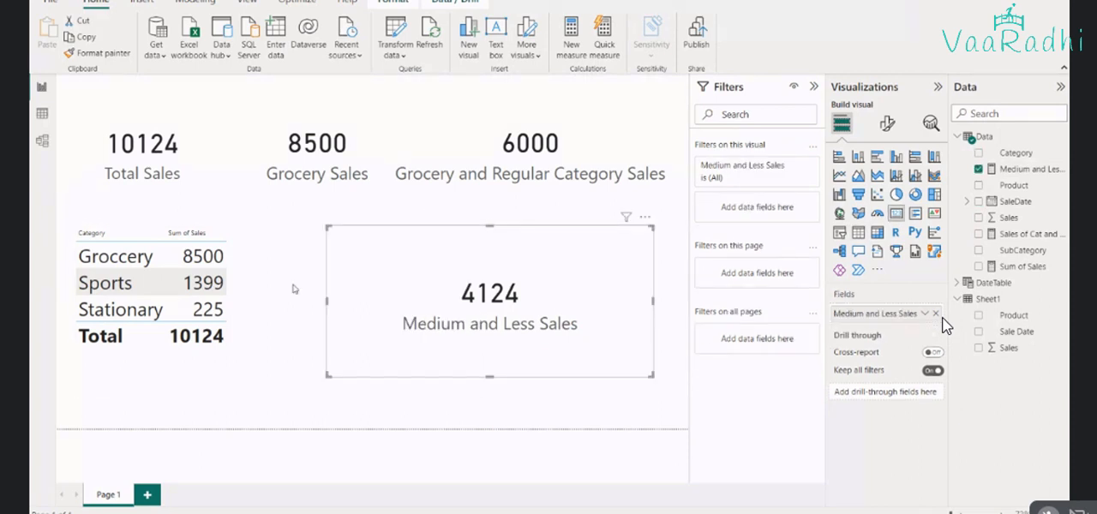
pyautogui.click(293, 289)
pyautogui.moveTo(478, 307); pyautogui.dragTo(261, 307)
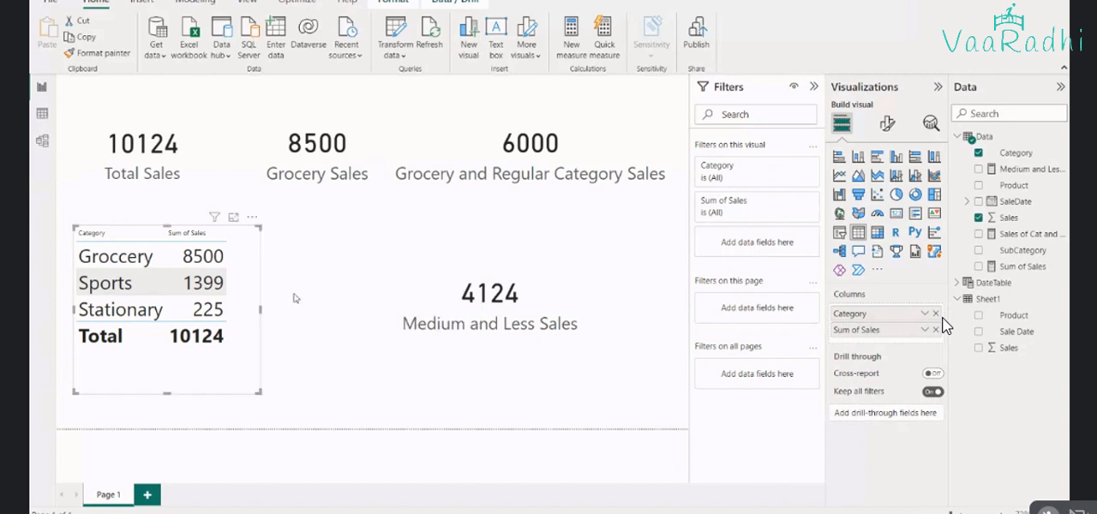
# Copy the Medium and Less Sales measure formula into cell A5 of the Syntax sheet in Excel
pyautogui.click(437, 304)
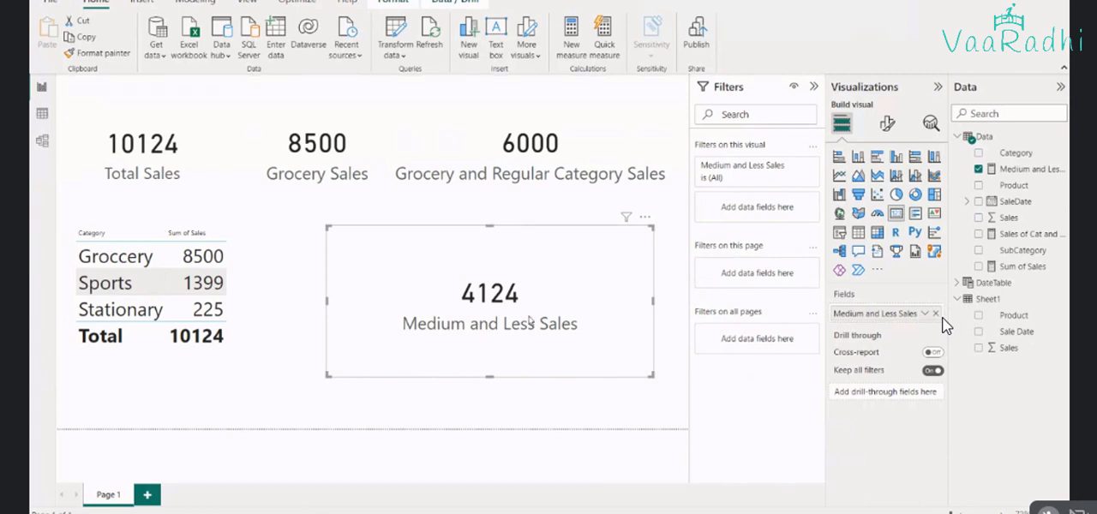
pyautogui.click(1029, 169)
pyautogui.hotkey('alt', 'Tab')
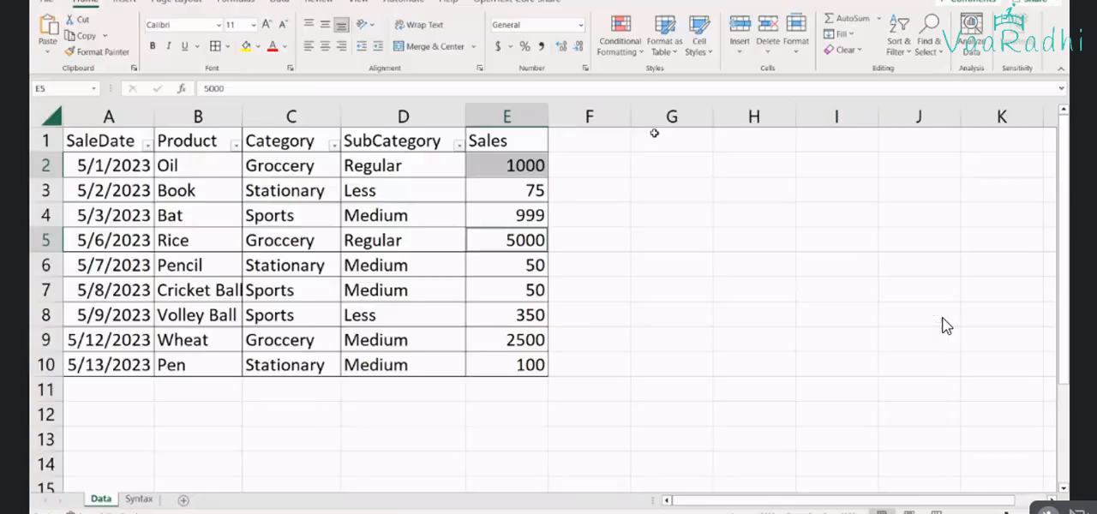
pyautogui.press('alt')
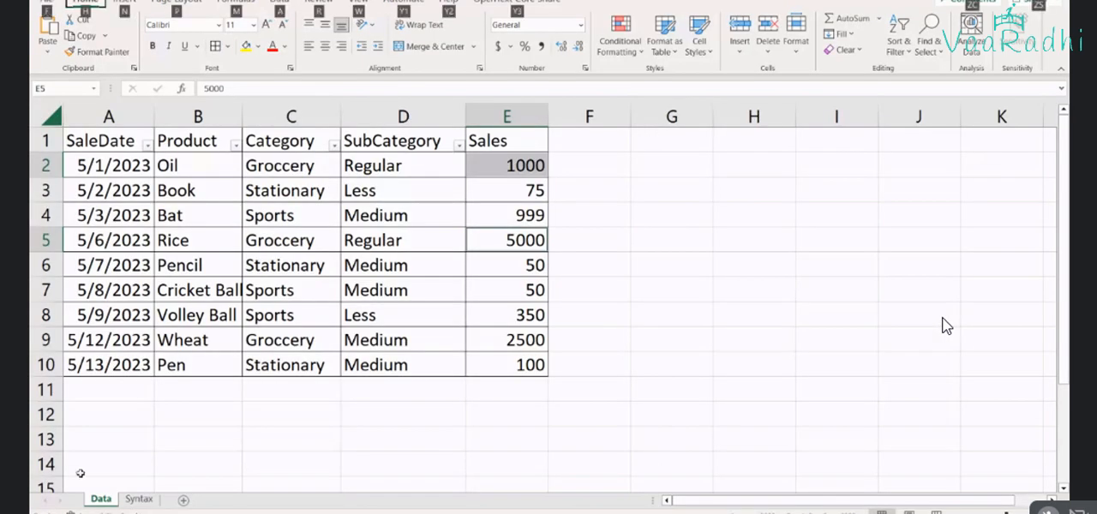
pyautogui.hotkey('ctrl', 'pagedown')
pyautogui.press('Home')
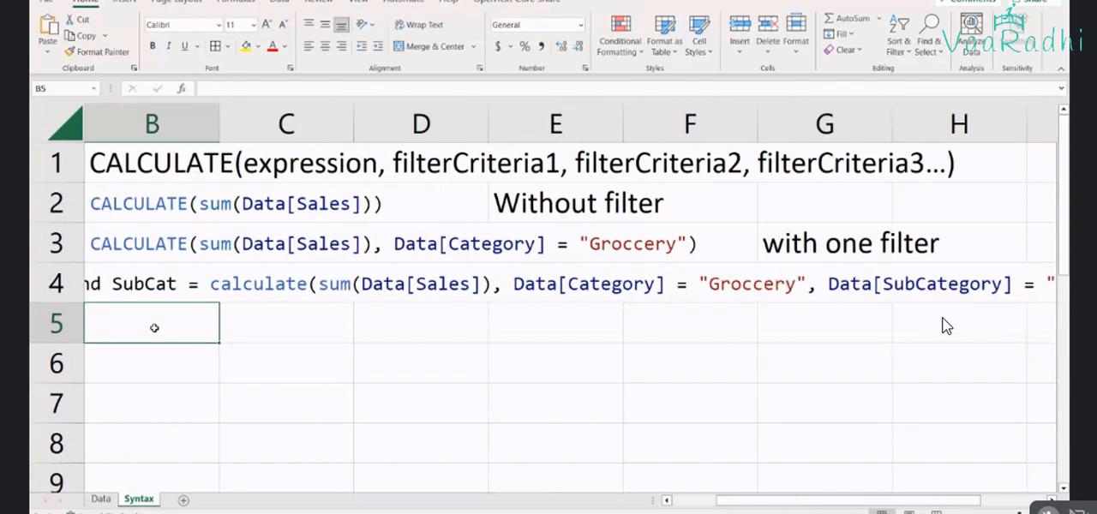
pyautogui.press('Left')
pyautogui.write('Medium and Less Sales = CALCULATE( sum(Data[Sales]), Data[SubCategory] = "Medium" || Data[SubCategory] = "Less")')
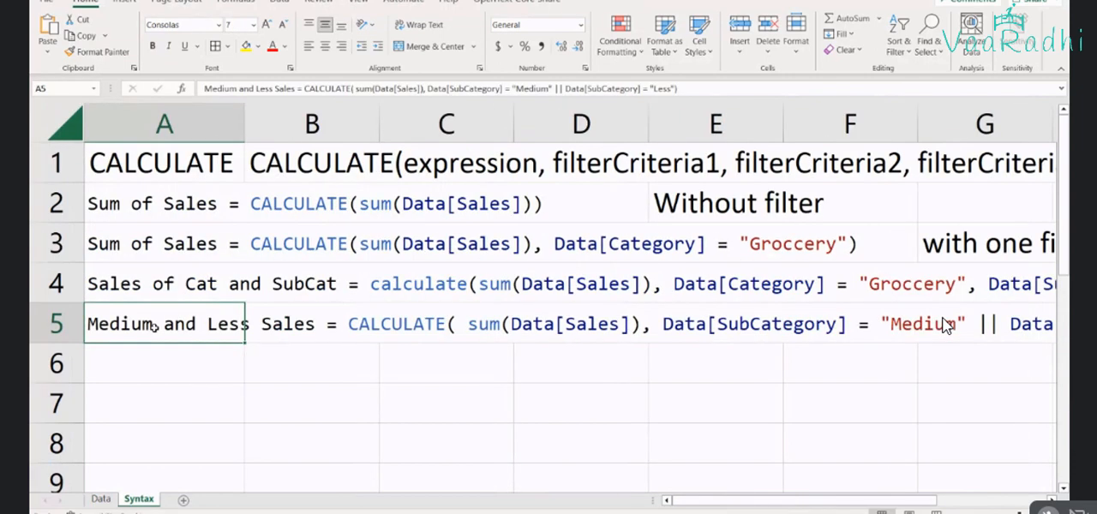
# Extend the note in J4 to read "With two filters separated by comma (,) which works on AND condition basis"
pyautogui.press('Right')
pyautogui.press('Right')
pyautogui.press('Right')
pyautogui.press('Right')
pyautogui.press('Right')
pyautogui.press('Right')
pyautogui.press('Right')
pyautogui.press('Right')
pyautogui.press('Right')
pyautogui.press('Right')
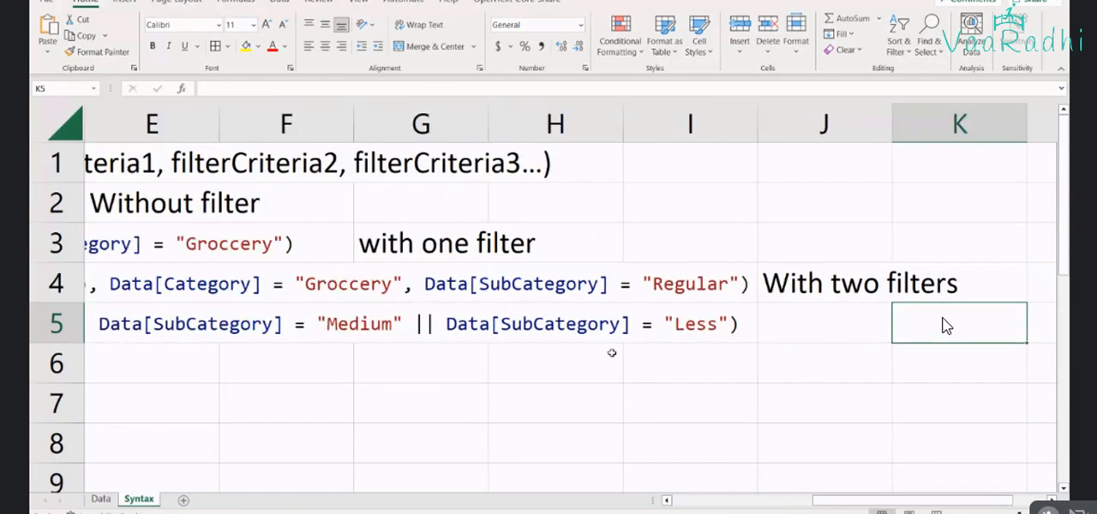
pyautogui.press('Up')
pyautogui.press('Left')
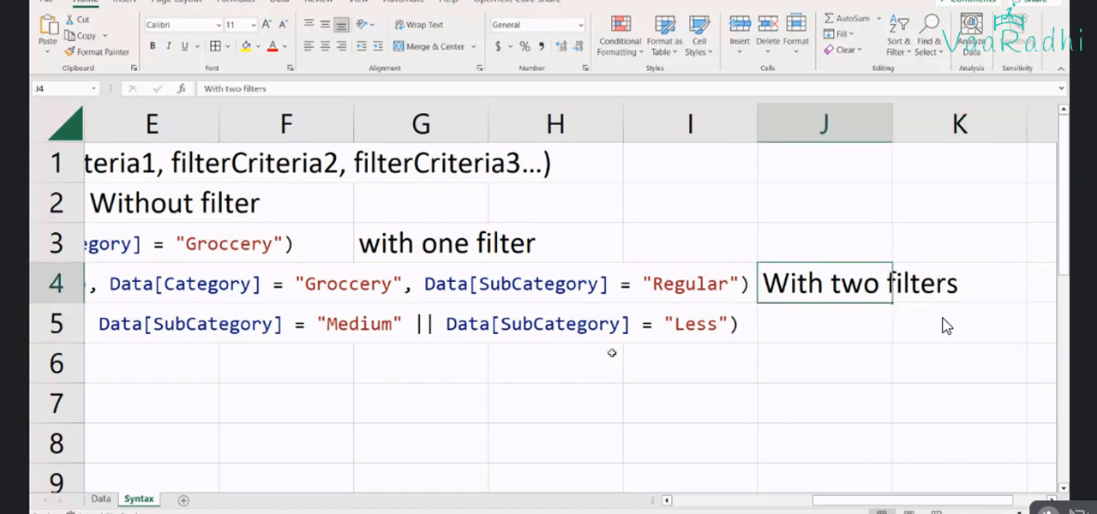
pyautogui.press('F2')
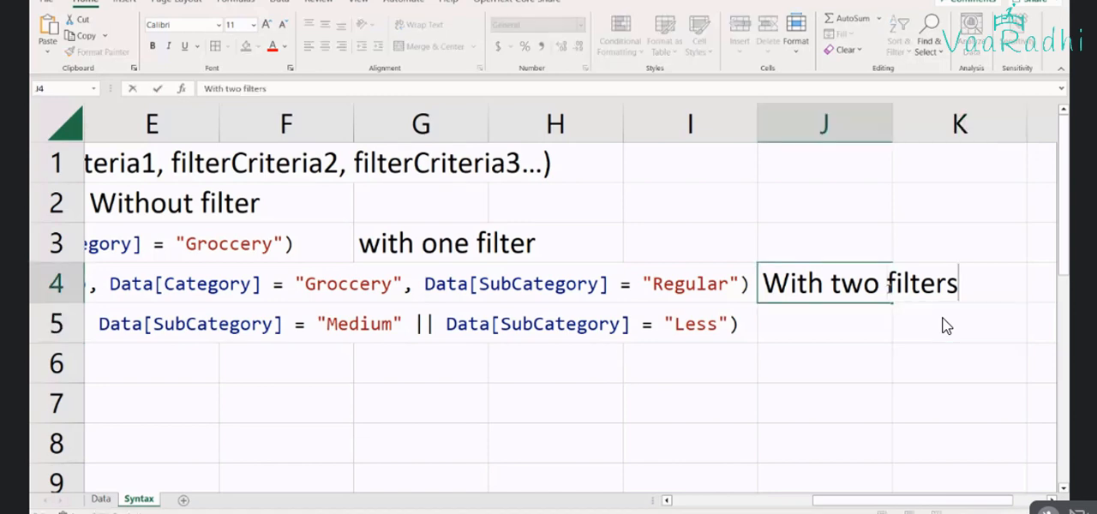
pyautogui.write('se')
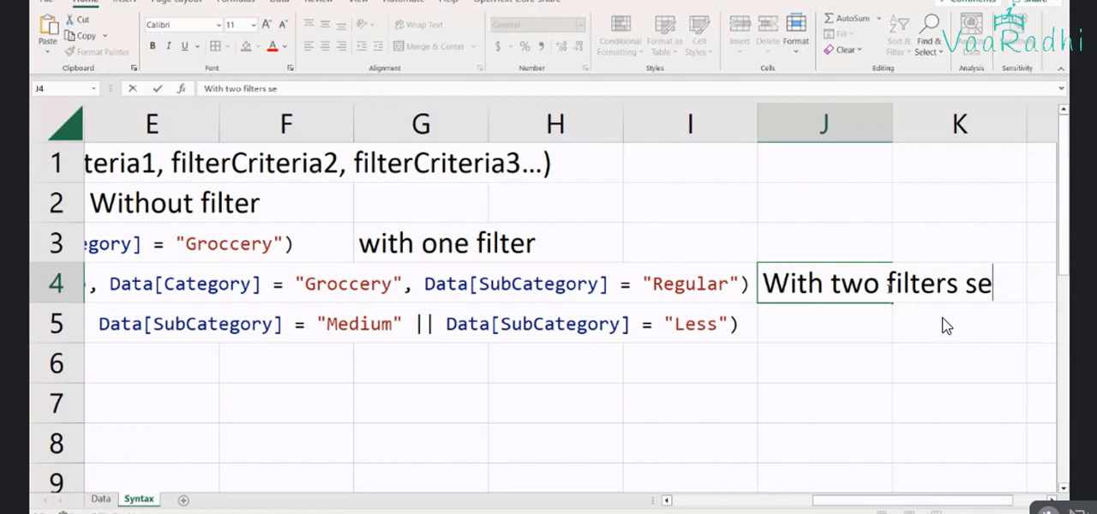
pyautogui.write('parated by')
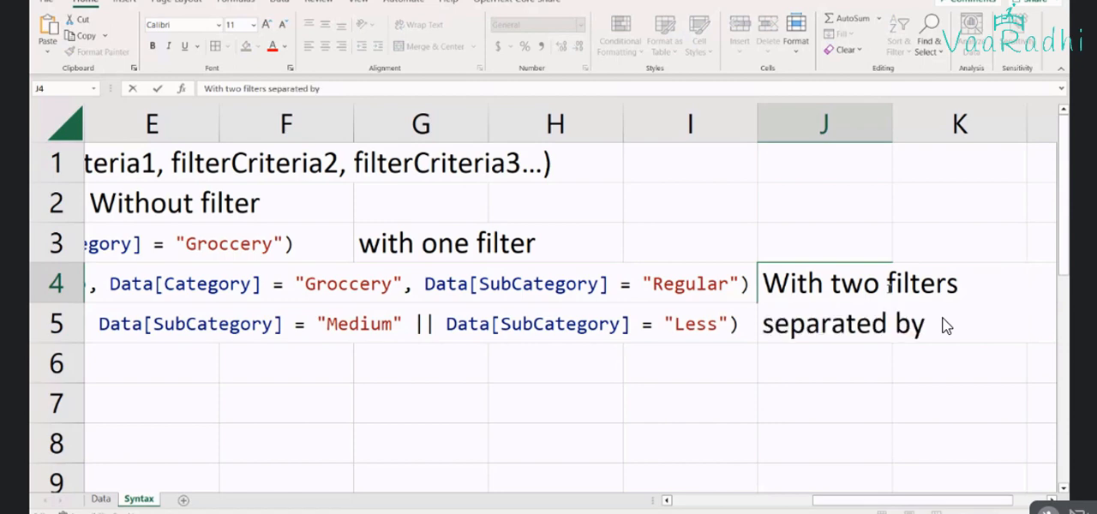
pyautogui.write(' comma ')
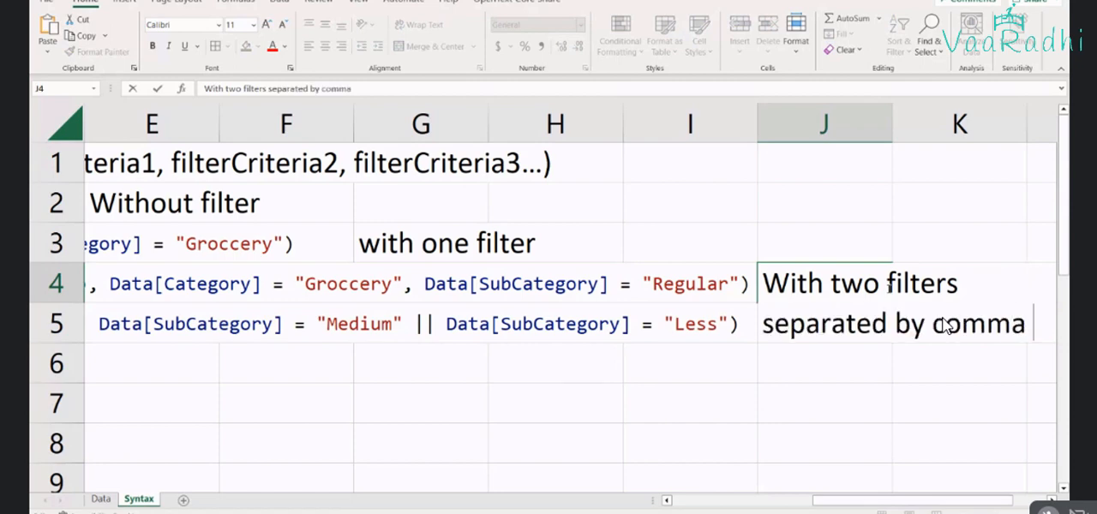
pyautogui.write('(,) wh')
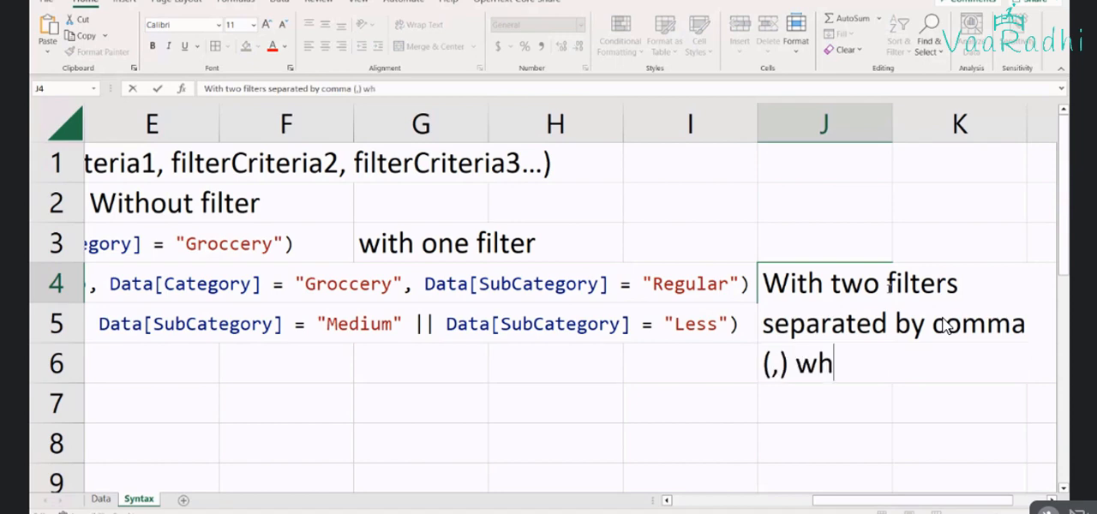
pyautogui.write('ich works o')
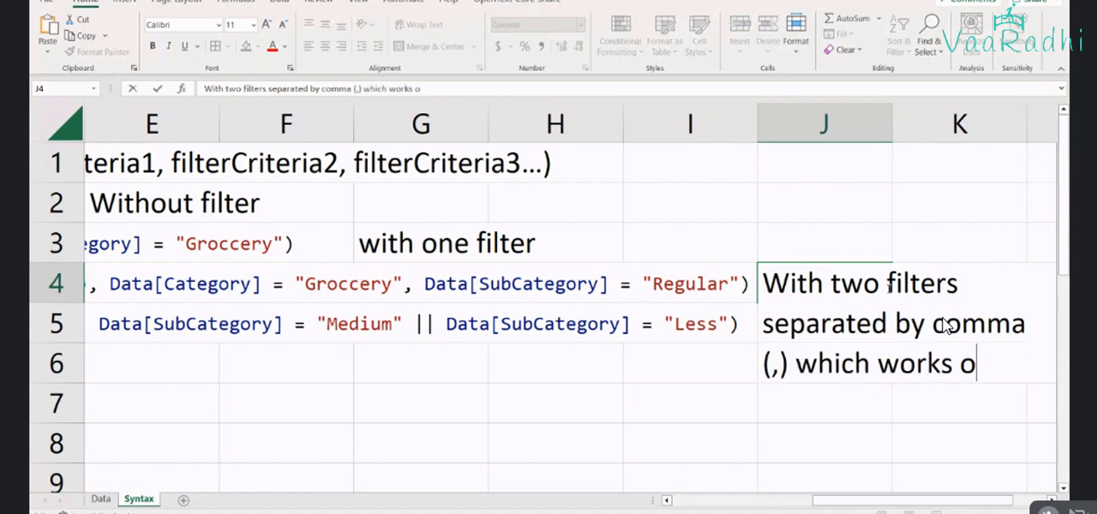
pyautogui.write('n AND c')
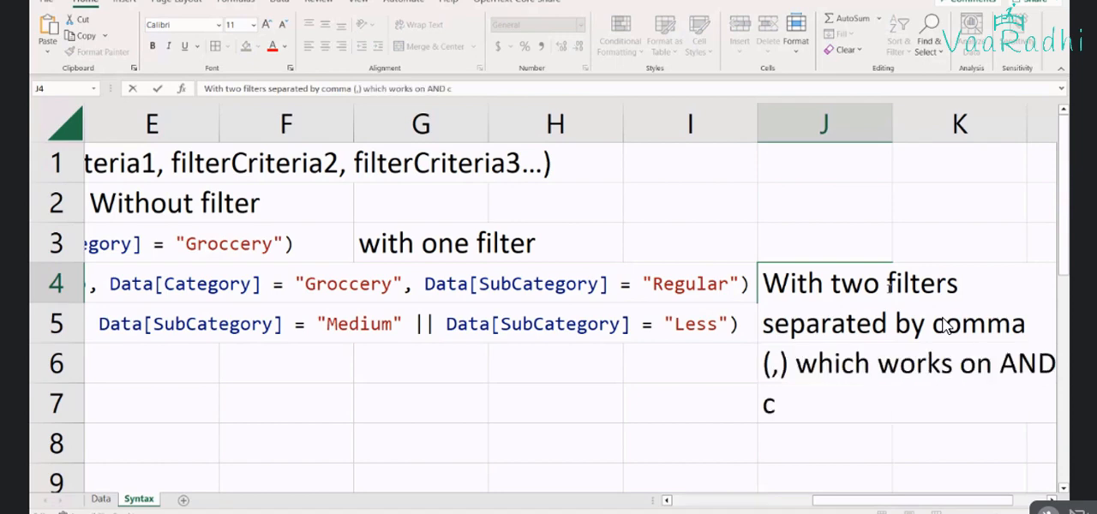
pyautogui.write('ondition basi')
pyautogui.write('s')
# Copy the complete note text from J4 into cell J5 beside the OR formula
pyautogui.hotkey('ctrl', 'shift', 'Home')
pyautogui.hotkey('ctrl', 'c')
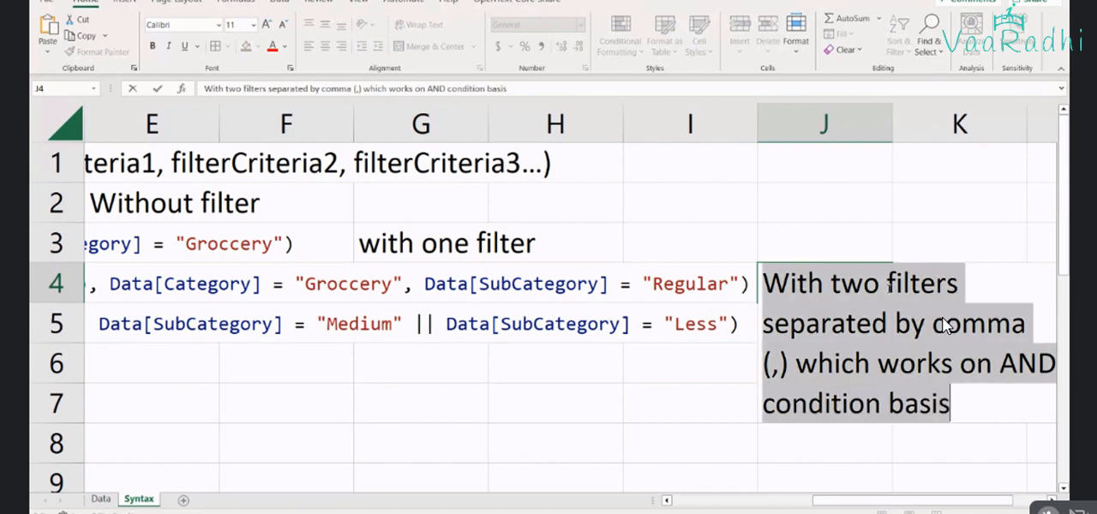
pyautogui.press('Return')
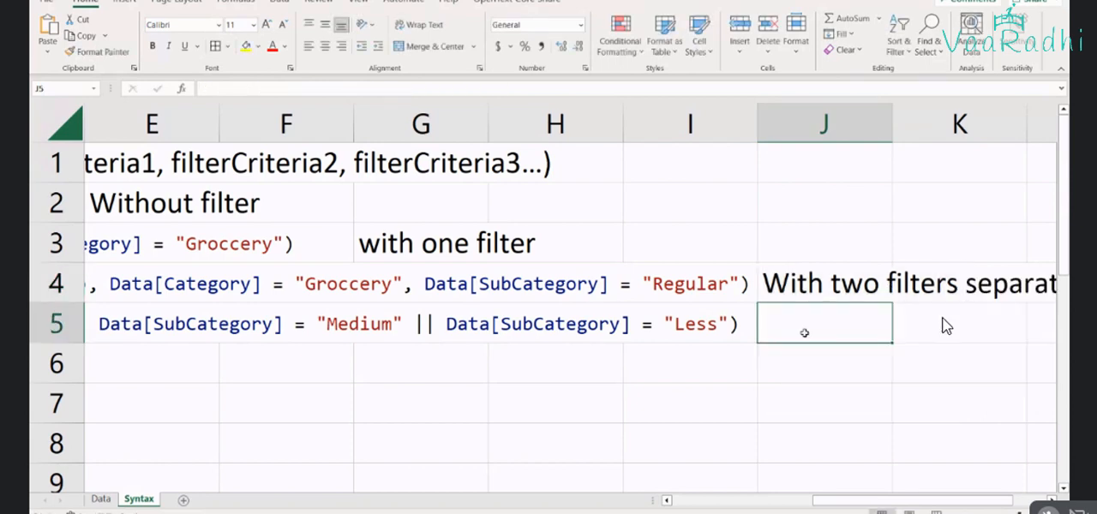
pyautogui.hotkey('ctrl', 'v')
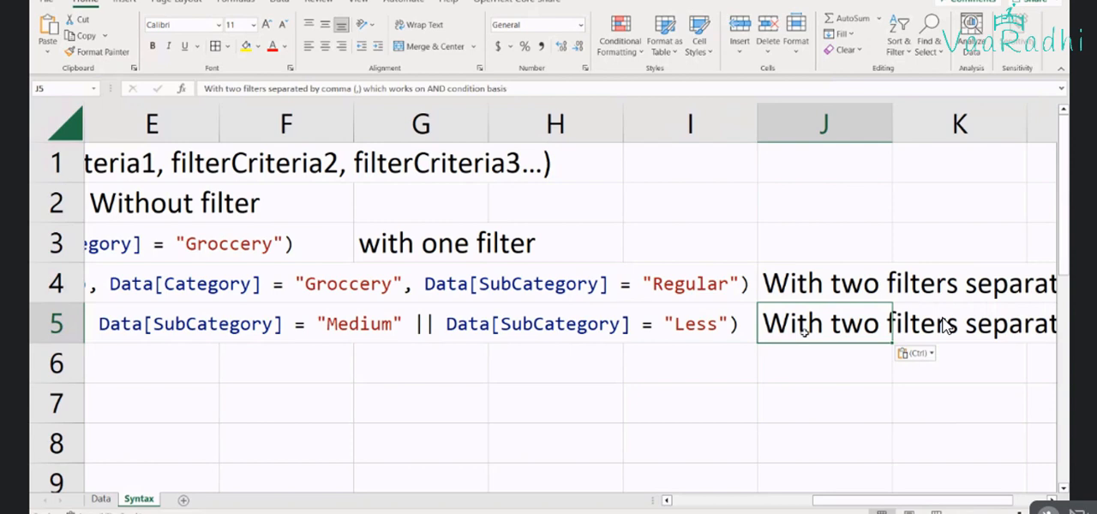
# Replace "by comma (,)" with "||," in the note in cell J5
pyautogui.doubleClick(804, 332)
pyautogui.hotkey('ctrl', 'Right')
pyautogui.hotkey('shift', 'Down')
pyautogui.hotkey('shift', 'Down')
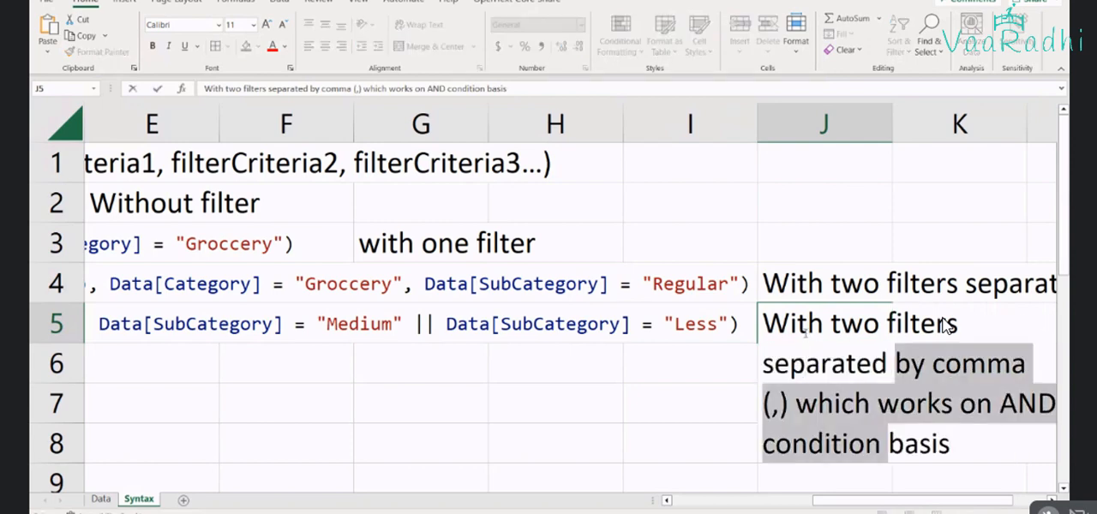
pyautogui.hotkey('ctrl', 'shift', 'Left')
pyautogui.hotkey('ctrl', 'shift', 'Left')
pyautogui.hotkey('ctrl', 'shift', 'Left')
pyautogui.hotkey('ctrl', 'shift', 'Left')
pyautogui.hotkey('ctrl', 'shift', 'Left')
pyautogui.hotkey('ctrl', 'shift', 'Left')
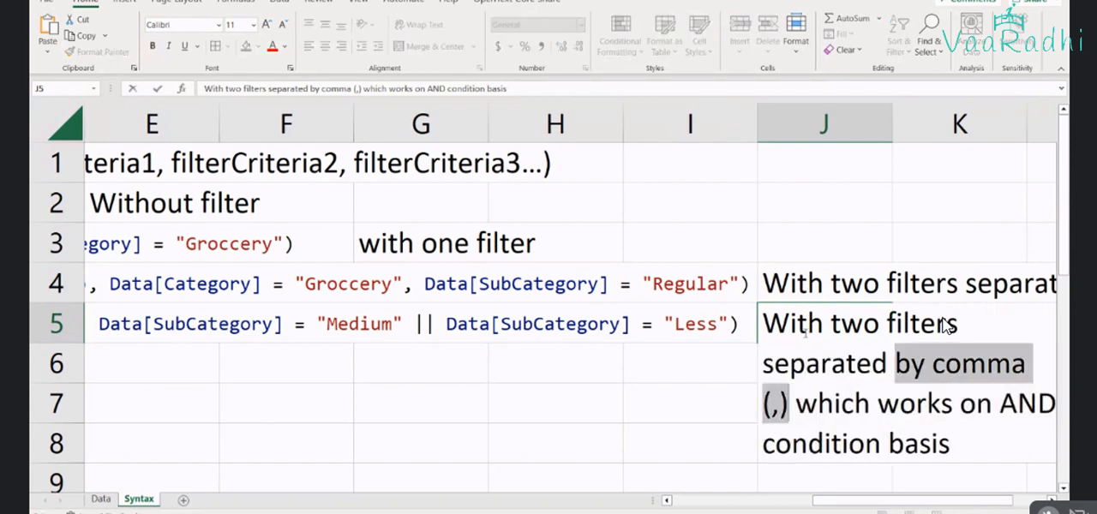
pyautogui.write('||,')
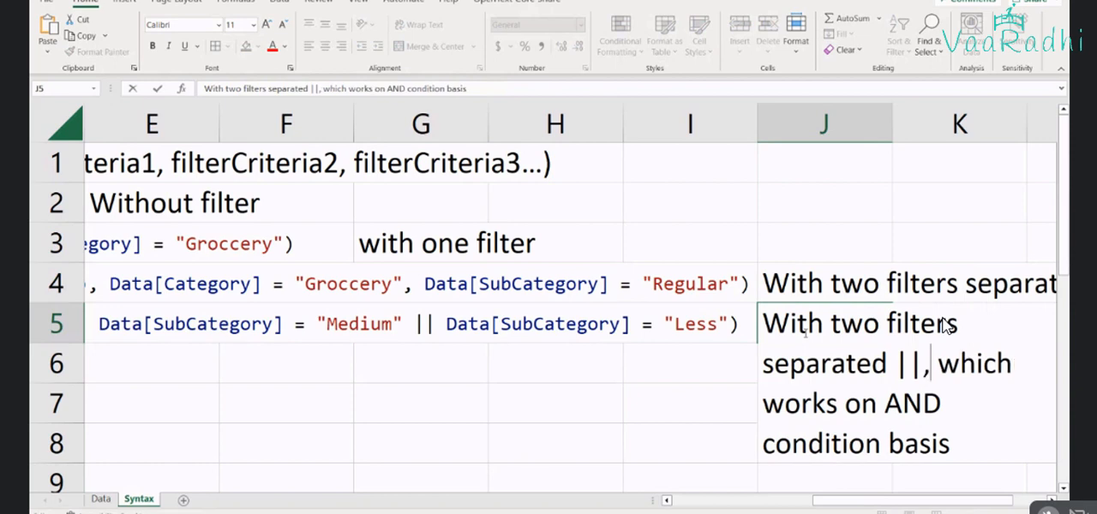
# Change AND to OR in the J5 note so it reads "which works on OR condition basis", then return to cell A5
pyautogui.hotkey('ctrl', 'Right')
pyautogui.hotkey('ctrl', 'Right')
pyautogui.hotkey('ctrl', 'Right')
pyautogui.hotkey('ctrl', 'Right')
pyautogui.hotkey('ctrl', 'Right')
pyautogui.hotkey('ctrl', 'shift', 'Left')
pyautogui.write('OR')
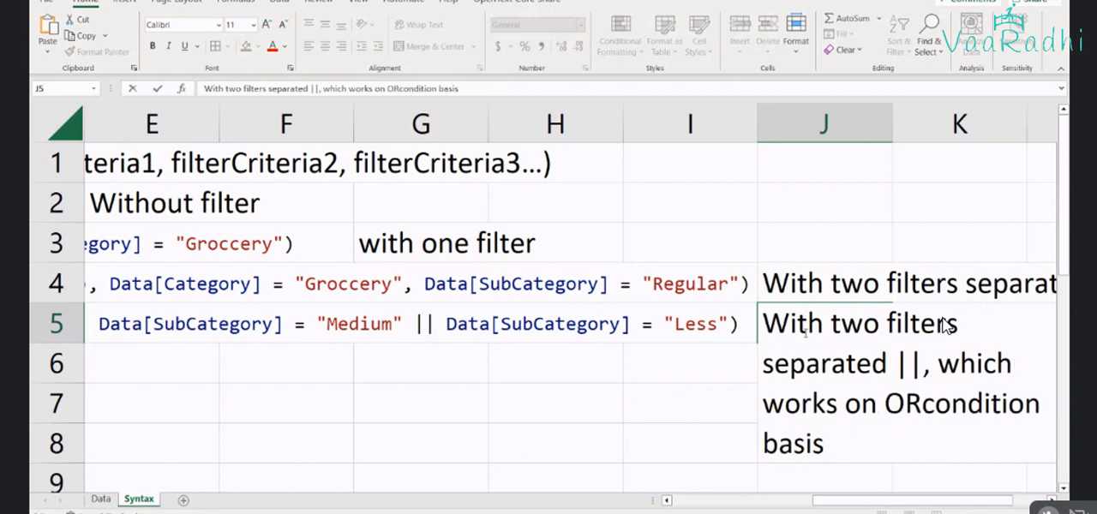
pyautogui.press('Return')
pyautogui.press('Up')
pyautogui.press('F2')
pyautogui.click(924, 404)
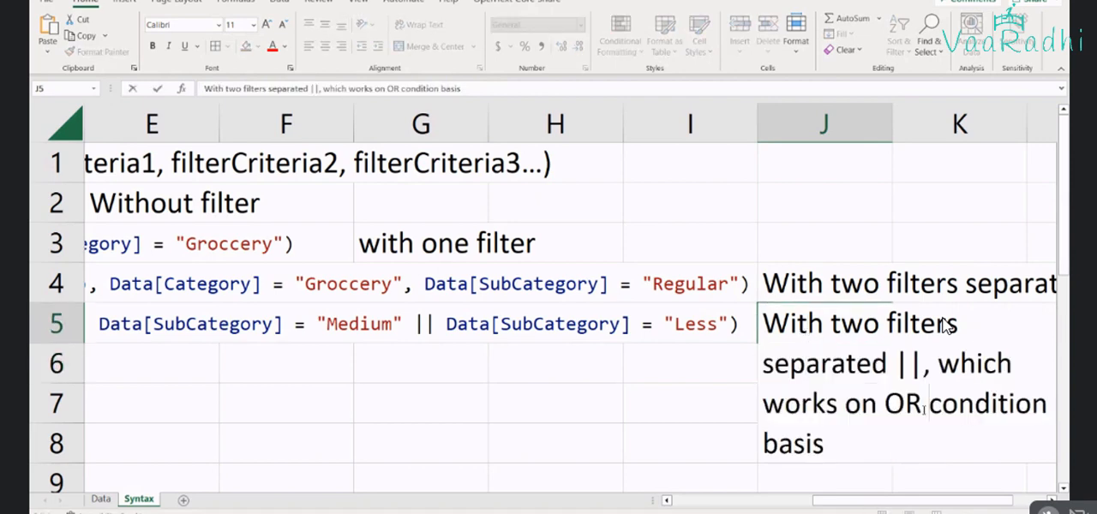
pyautogui.press('Return')
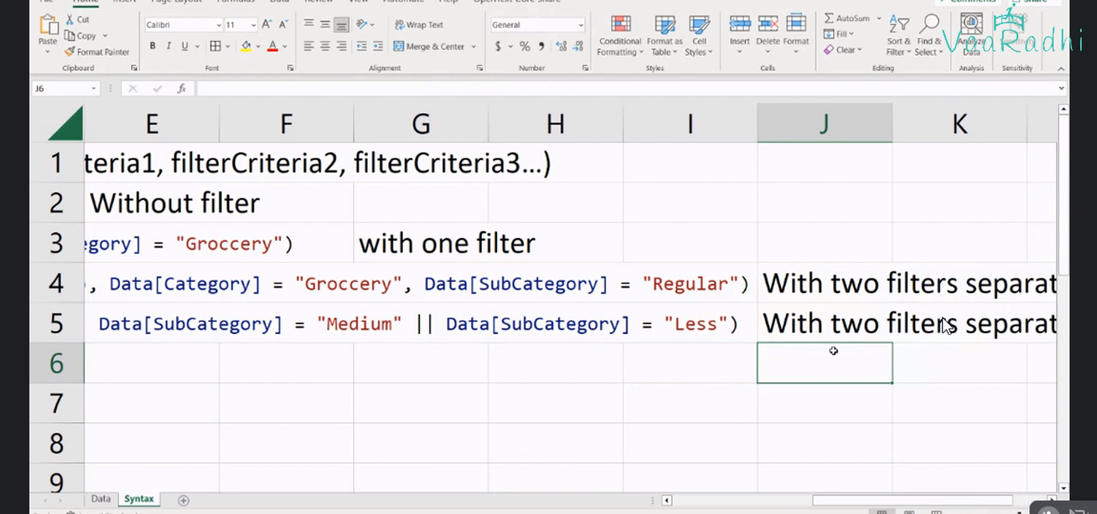
pyautogui.press('Up')
pyautogui.hotkey('ctrl', 'Left')
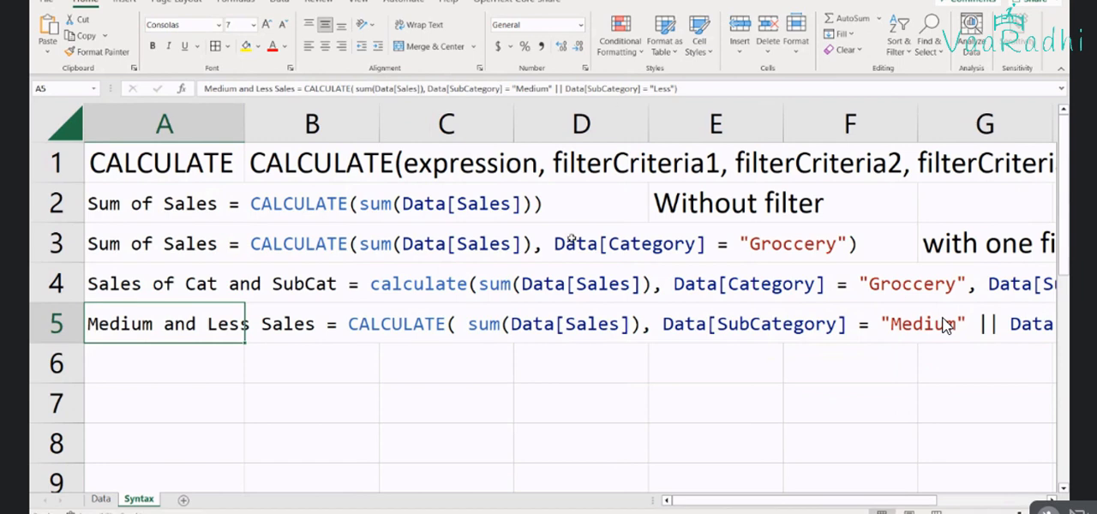
pyautogui.scroll(-1, 946, 326)
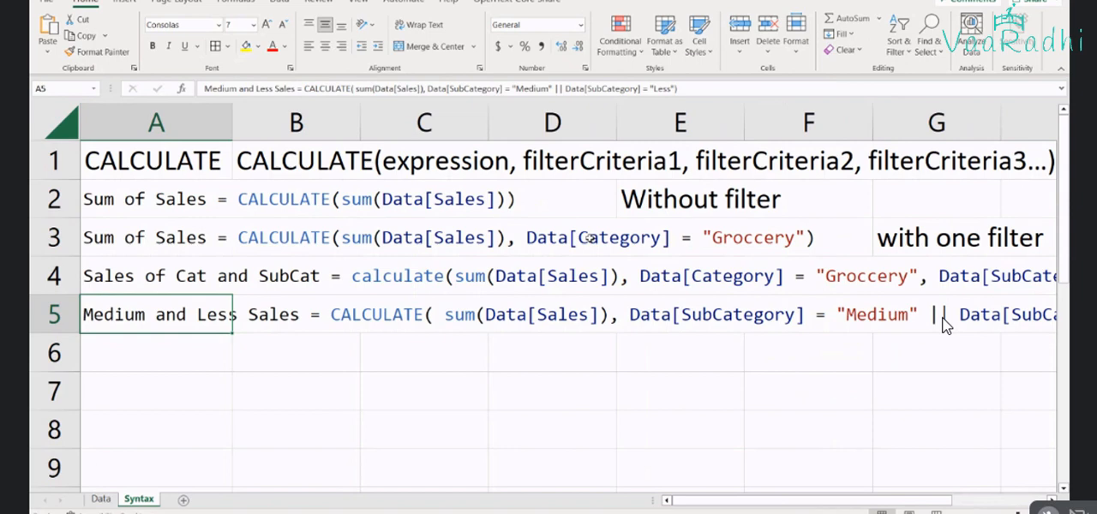
# Switch to Power BI and replace the || operator between the Medium and Less Sales measure's two SubCategory filters with a comma
pyautogui.hotkey('alt', 'Tab')
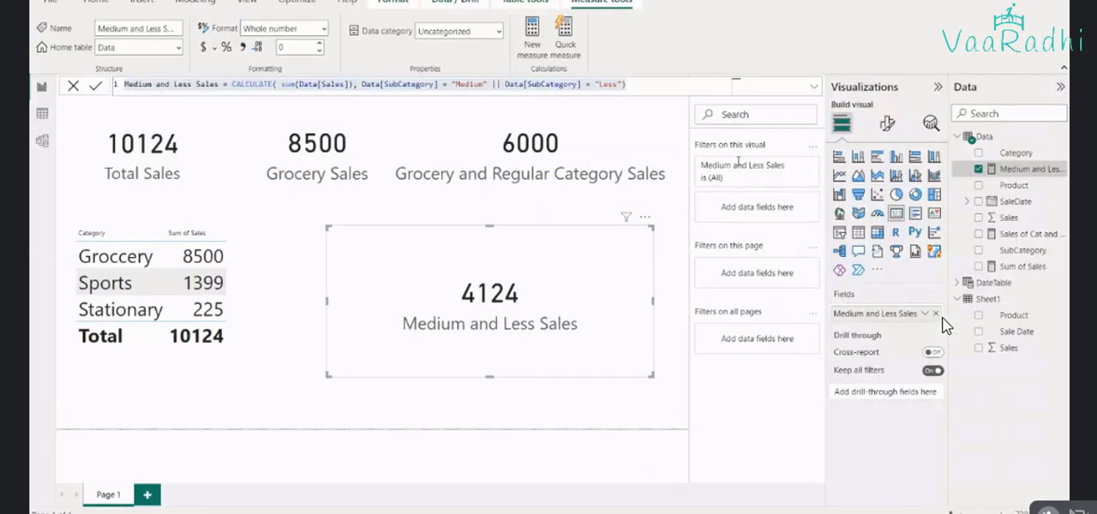
pyautogui.hotkey('ctrl', 'a')
pyautogui.click(501, 85)
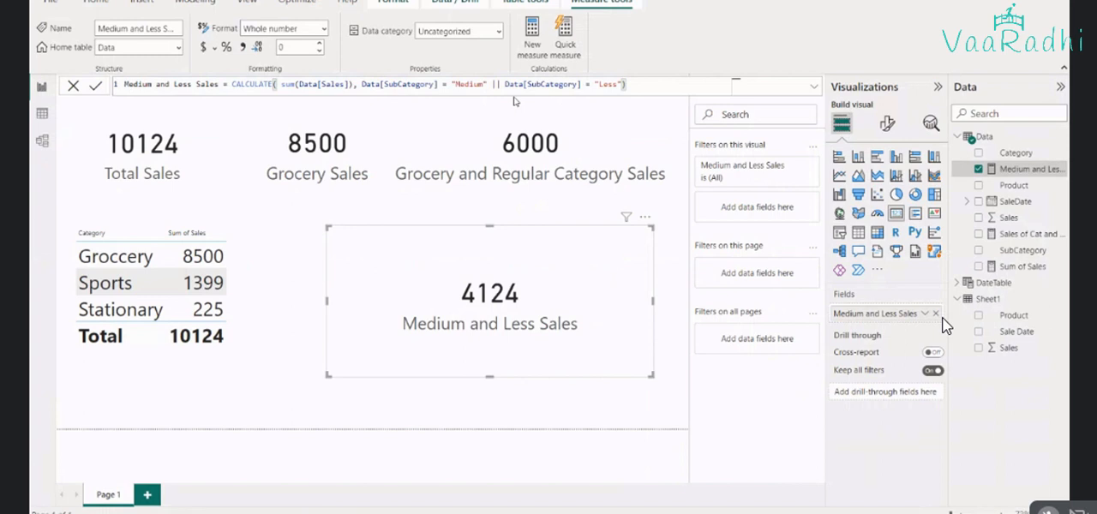
pyautogui.moveTo(501, 85); pyautogui.dragTo(492, 84)
pyautogui.write(',')
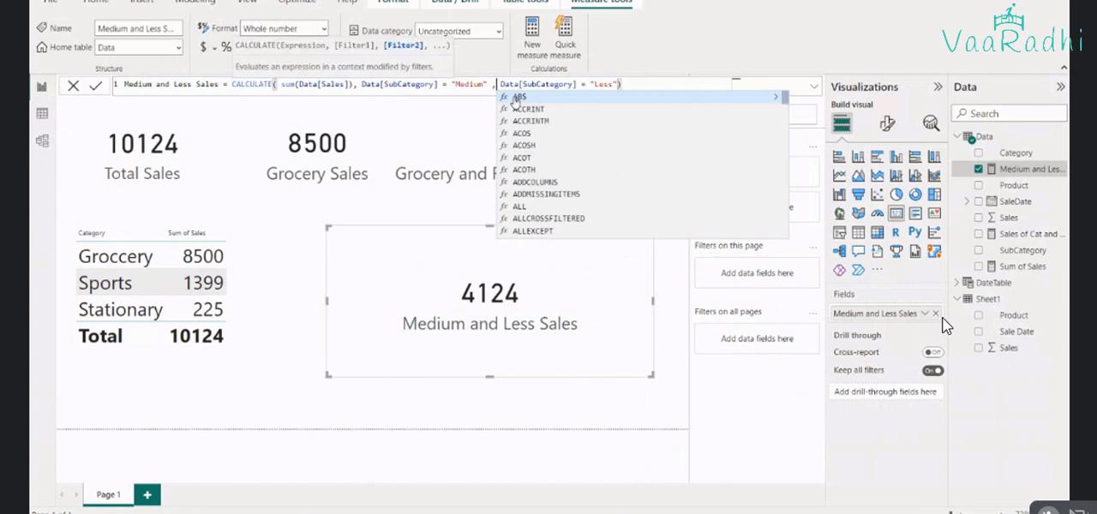
pyautogui.press('Escape')
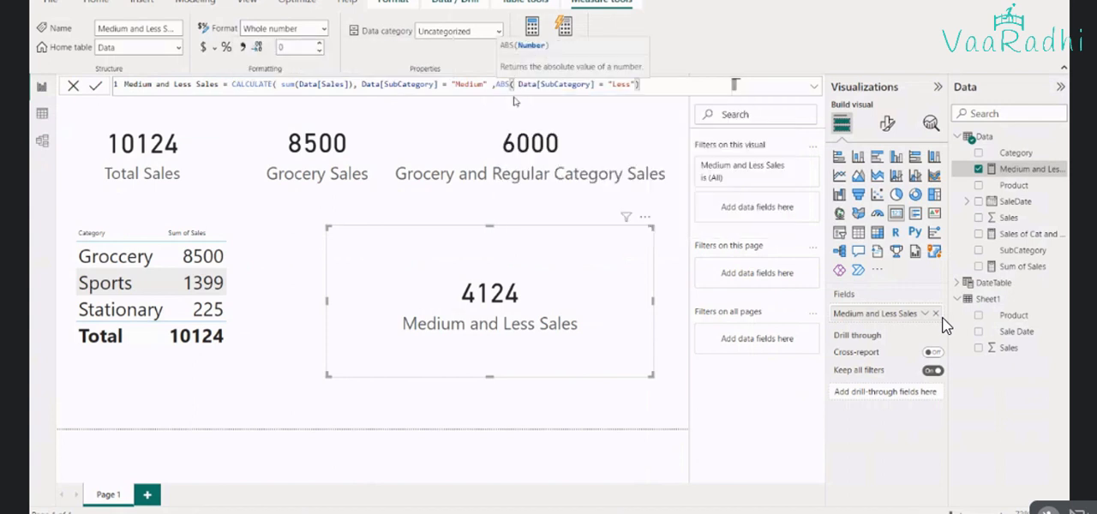
pyautogui.press('Escape')
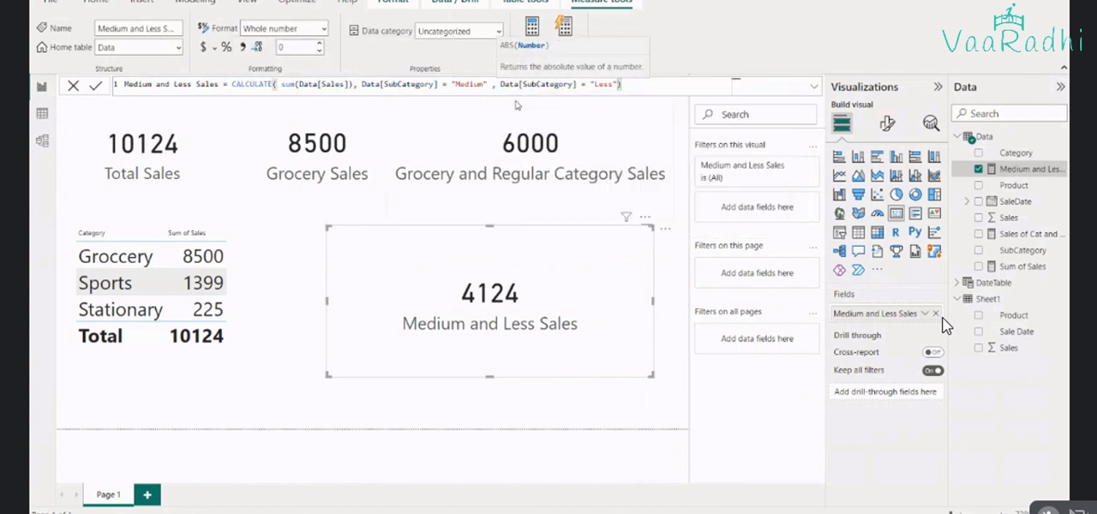
pyautogui.press('Return')
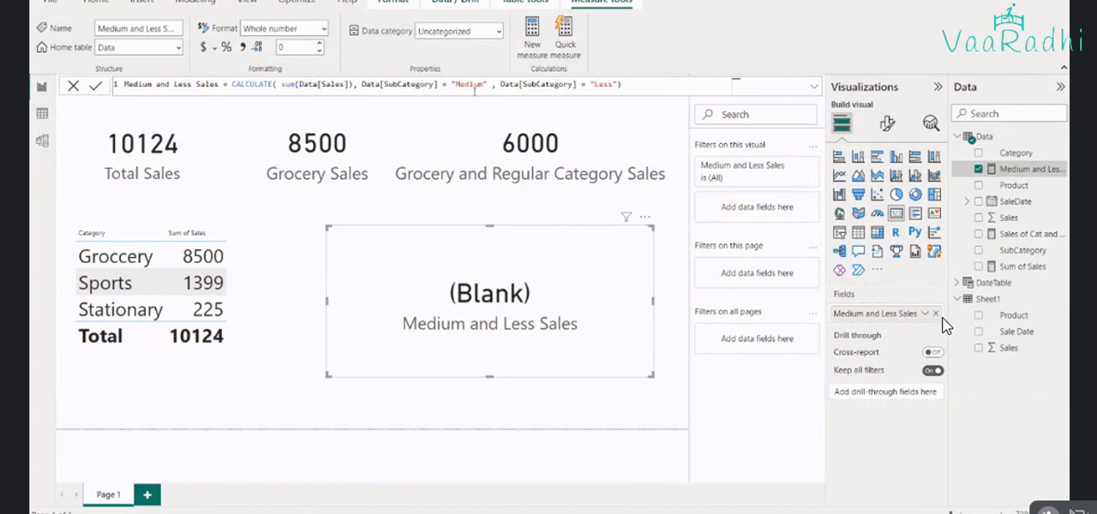
# Switch to the Data sheet of the DAX - Filter Functions workbook in Excel and examine the SubCategory values, highlighting the Book record in A3:E3
pyautogui.moveTo(749, 513)
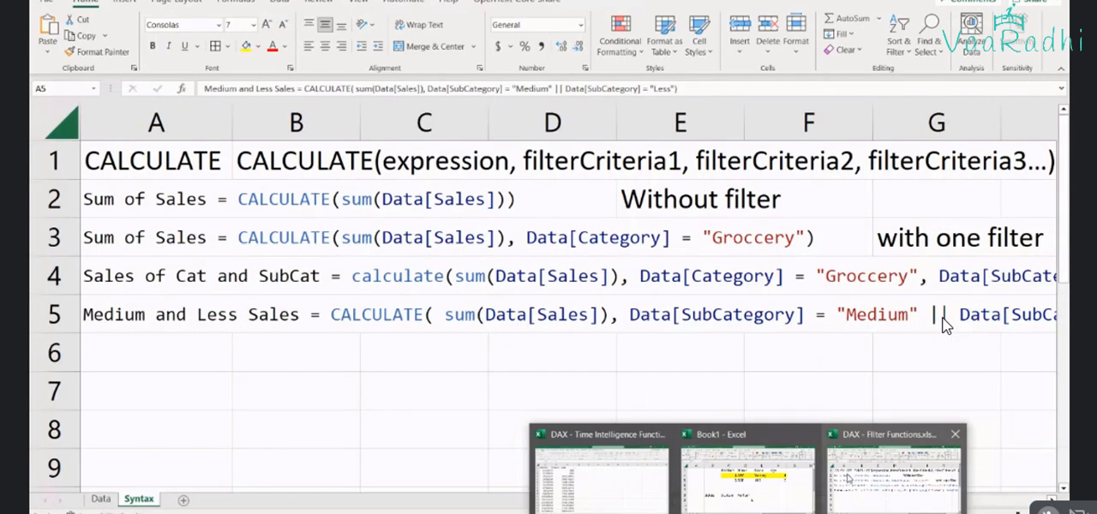
pyautogui.click(848, 478)
pyautogui.hotkey('ctrl', 'pageup')
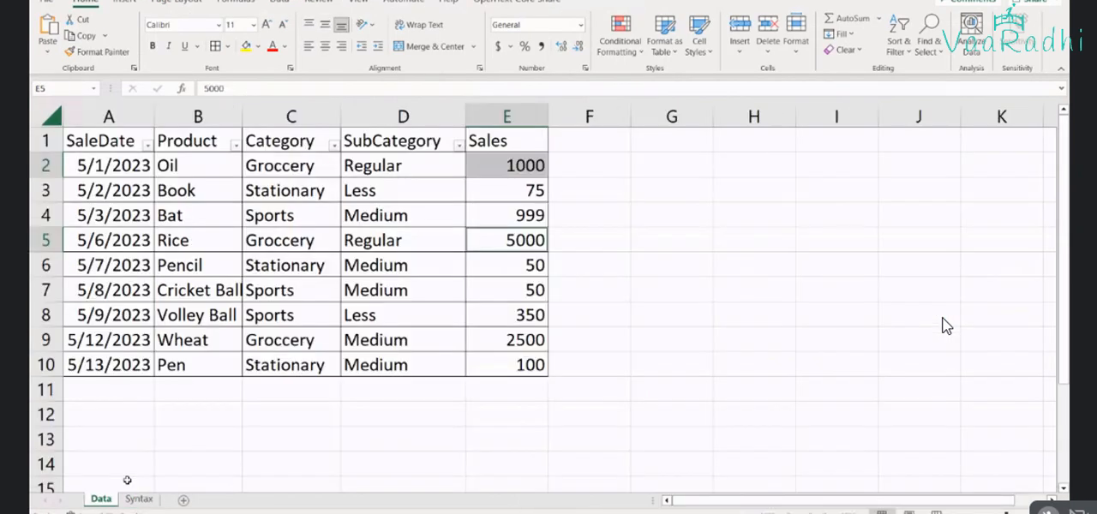
pyautogui.click(367, 169)
pyautogui.click(434, 218)
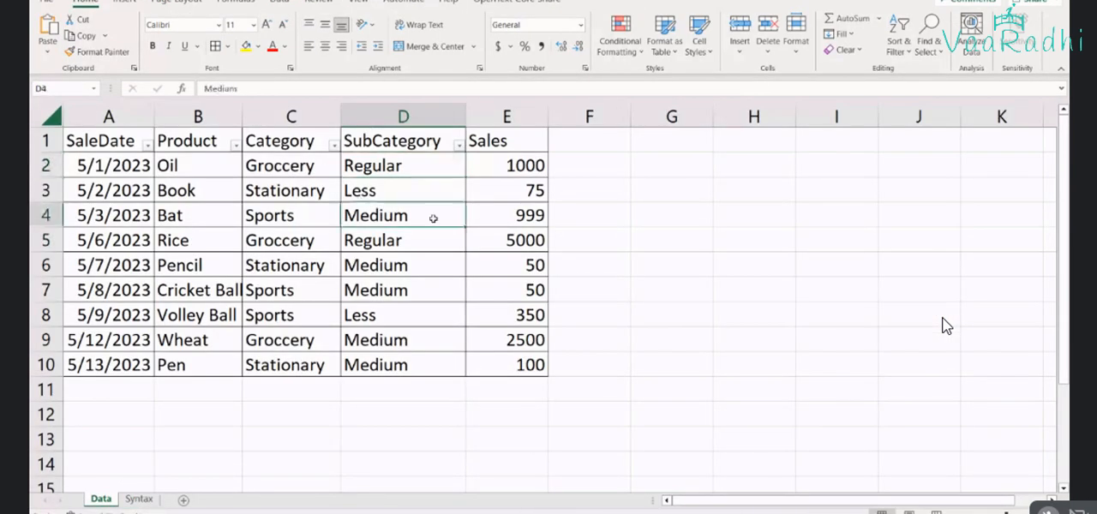
pyautogui.hotkey('alt', 'Tab')
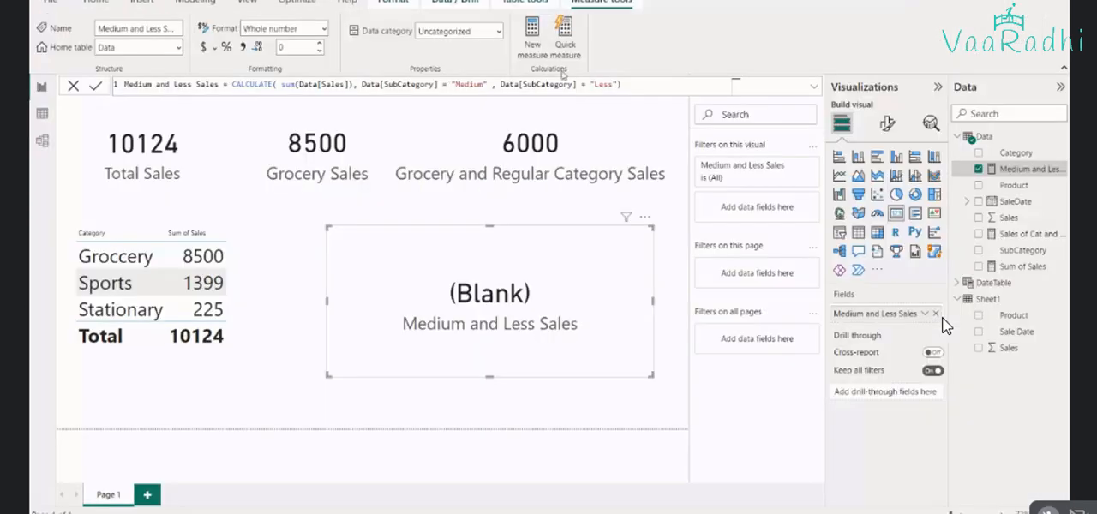
pyautogui.hotkey('alt', 'Tab')
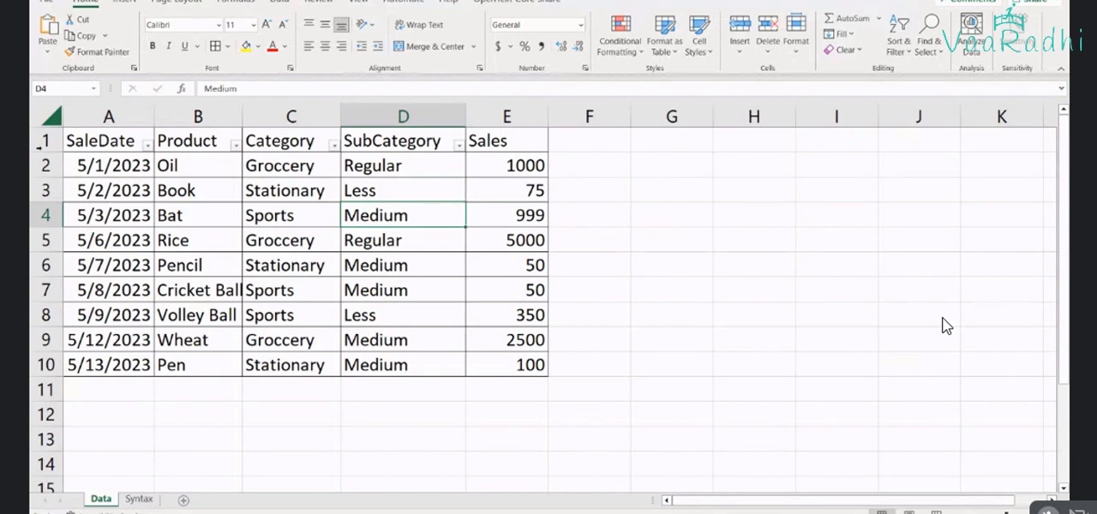
pyautogui.click(91, 171)
pyautogui.moveTo(92, 190); pyautogui.dragTo(522, 192)
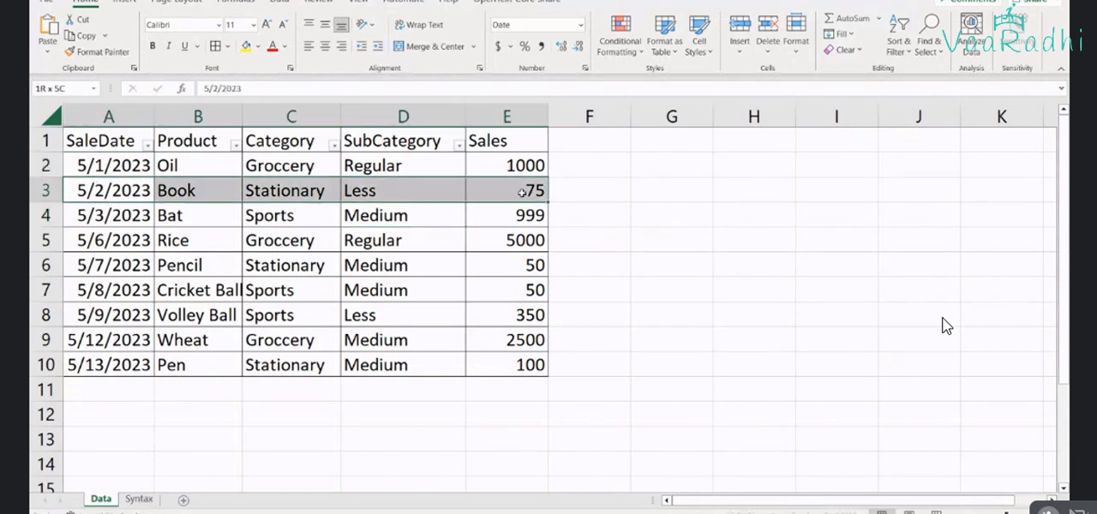
# Compare the measure's "Medium" and "Less" filters in Power BI with the SubCategory of individual records in the Excel data
pyautogui.hotkey('alt', 'Tab')
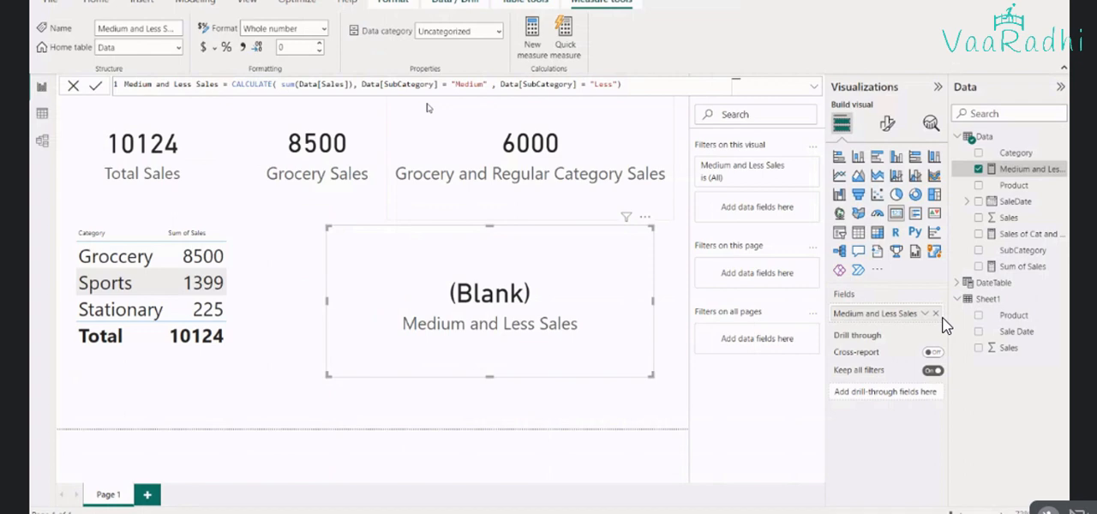
pyautogui.hotkey('alt', 'Tab')
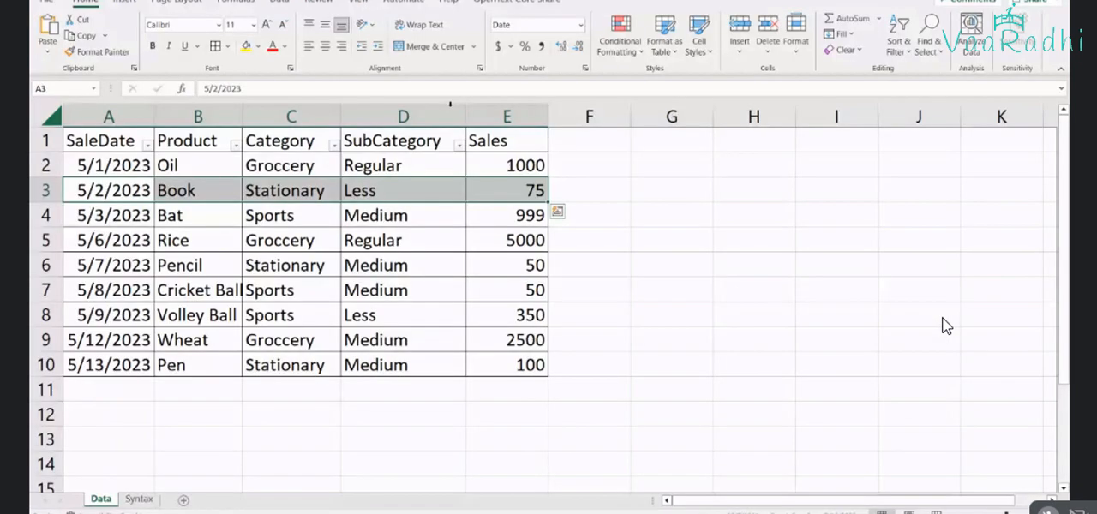
pyautogui.hotkey('alt', 'Tab')
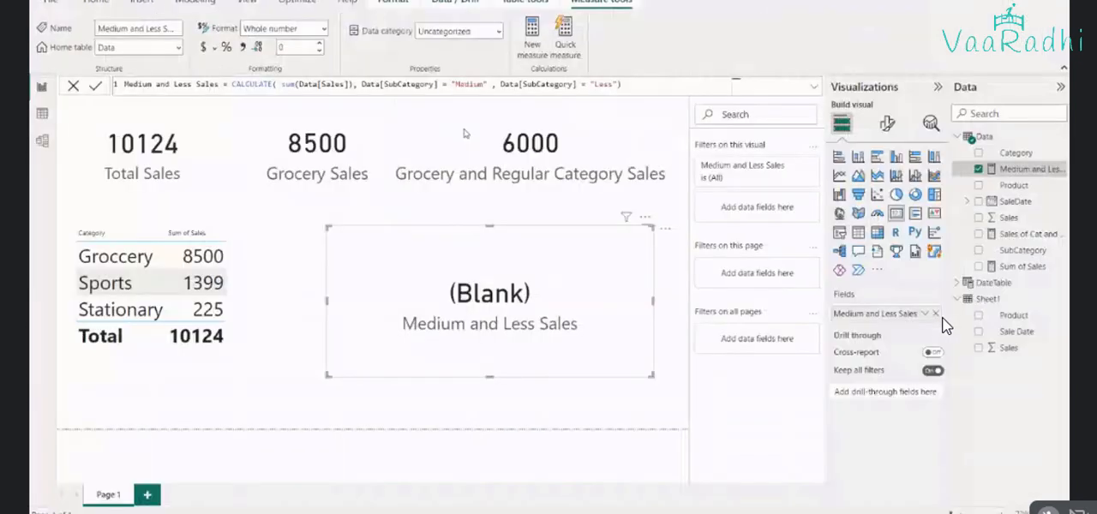
pyautogui.hotkey('alt', 'Tab')
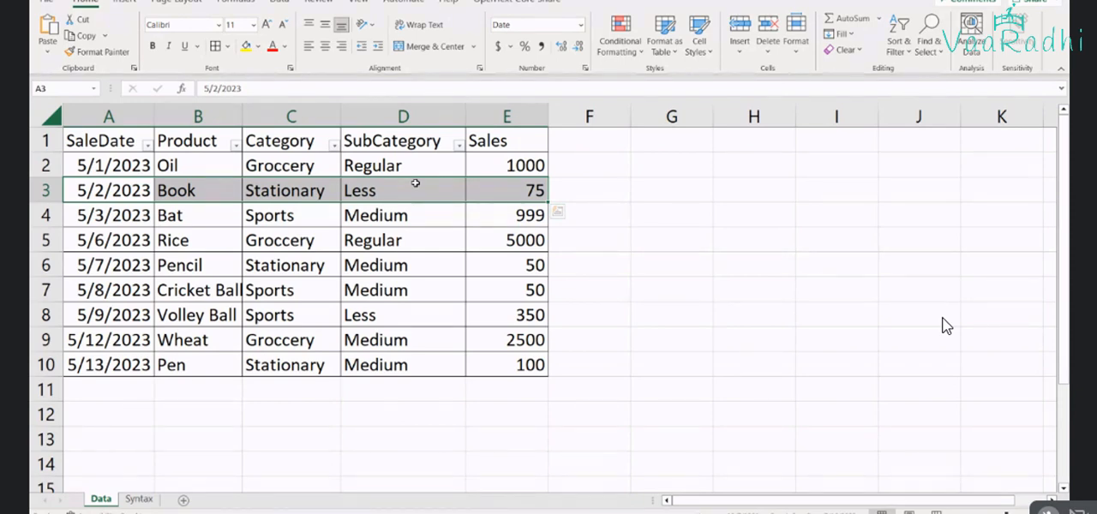
pyautogui.hotkey('alt', 'Tab')
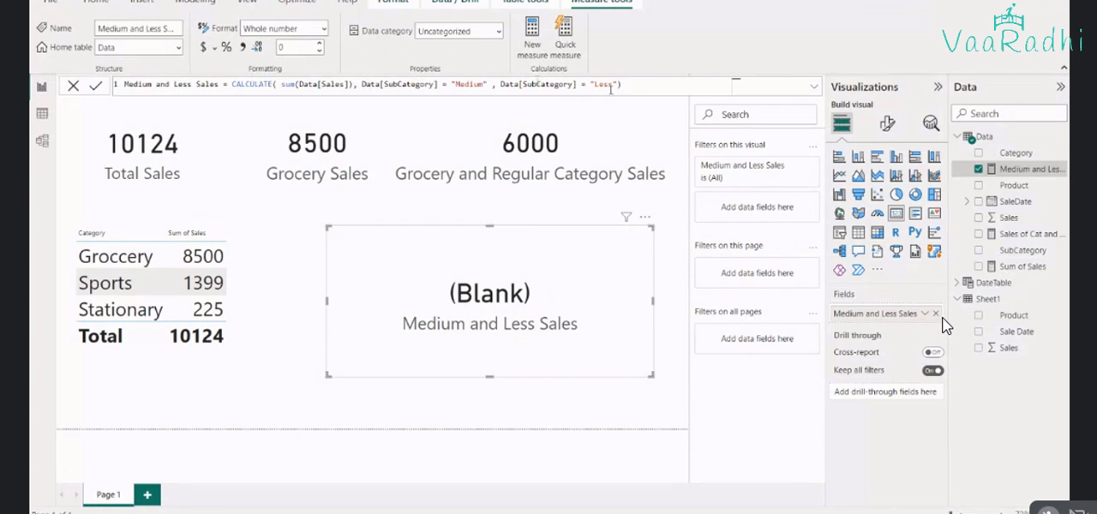
pyautogui.hotkey('alt', 'Tab')
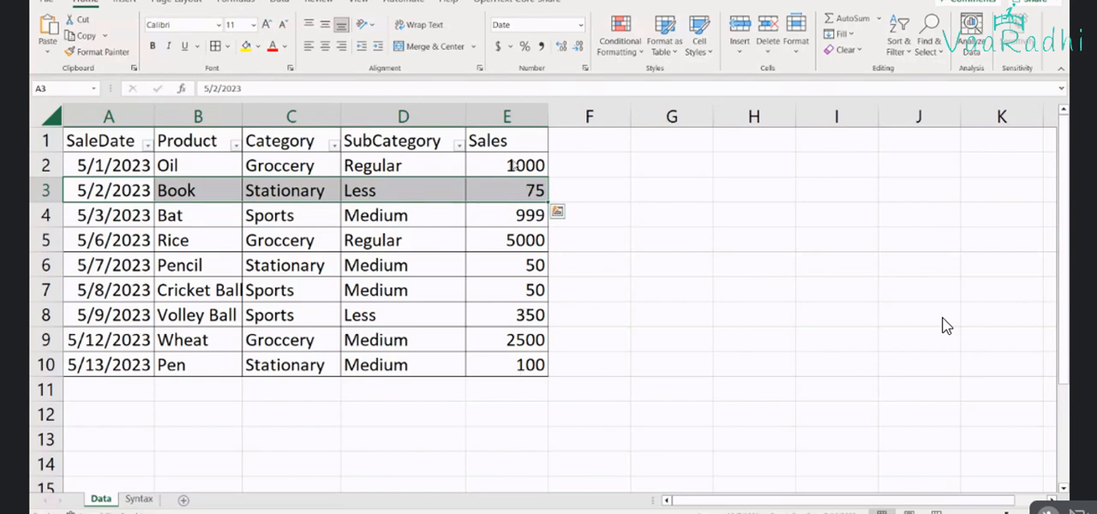
pyautogui.hotkey('alt', 'Tab')
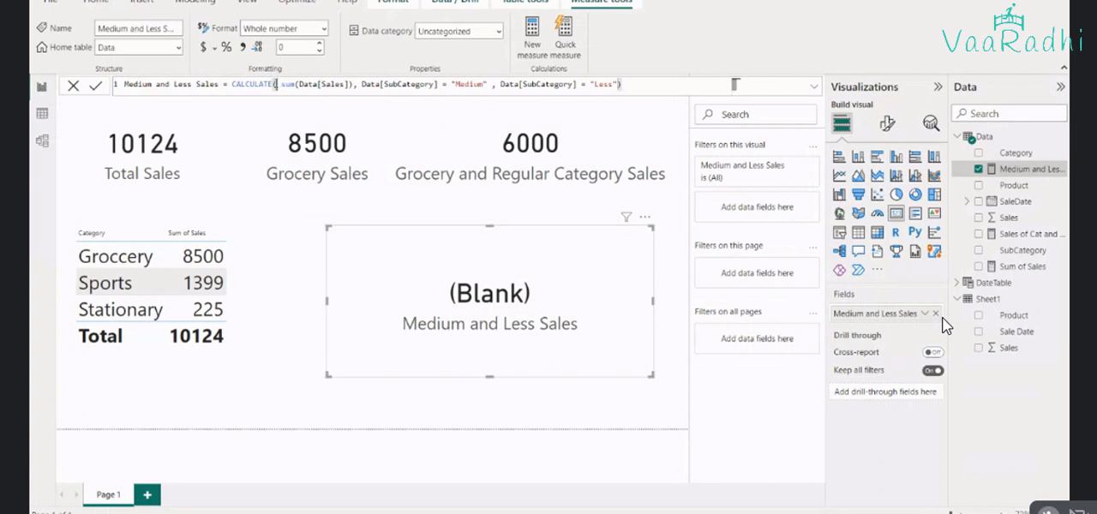
# Examine the sum(Data[Sales]) expression and the two comma-separated SubCategory filters in the measure formula, highlighting each part
pyautogui.moveTo(274, 84); pyautogui.dragTo(353, 84)
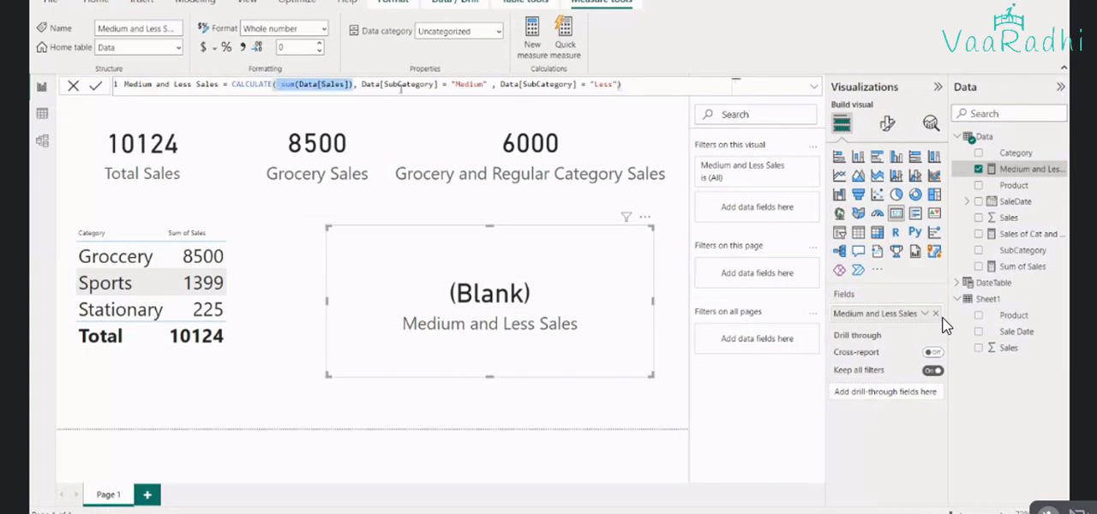
pyautogui.click(398, 84)
pyautogui.click(357, 84)
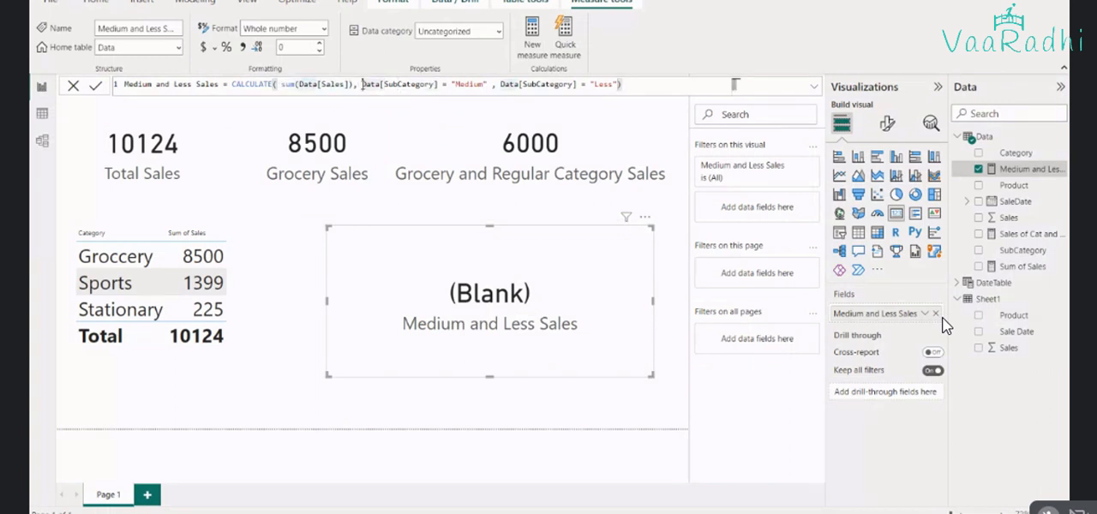
pyautogui.hotkey('shift', 'Home')
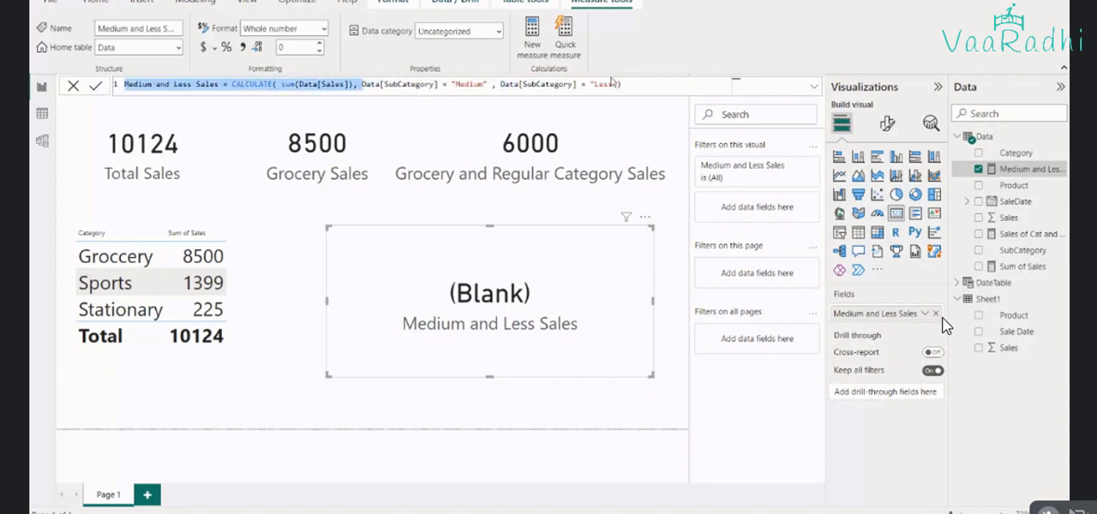
pyautogui.keyDown('shift'); pyautogui.click(616, 84); pyautogui.keyUp('shift')
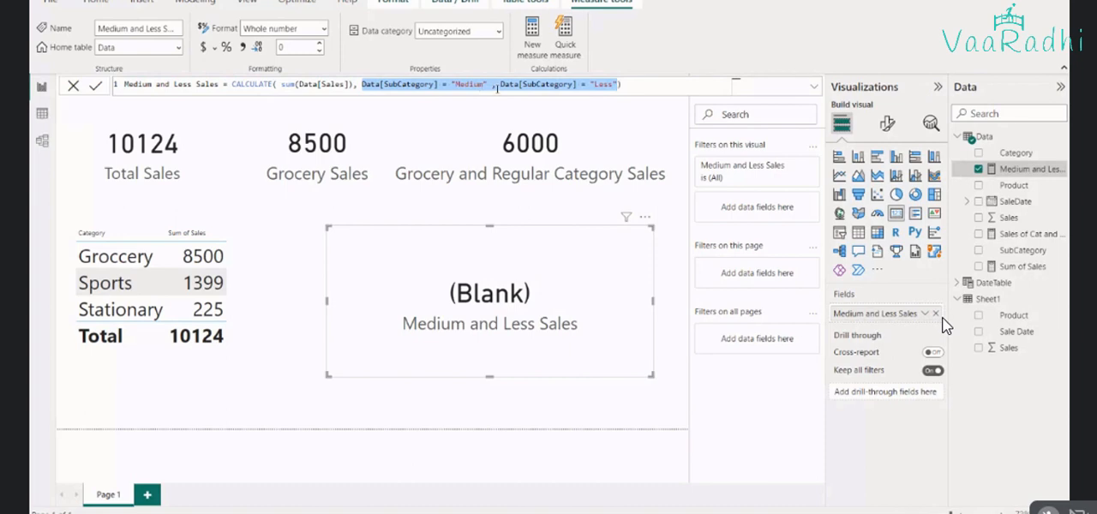
# Compare the measure's filters and its highlighted sum(Data[Sales]) expression with the Sales records on the Excel Data sheet
pyautogui.hotkey('alt', 'Tab')
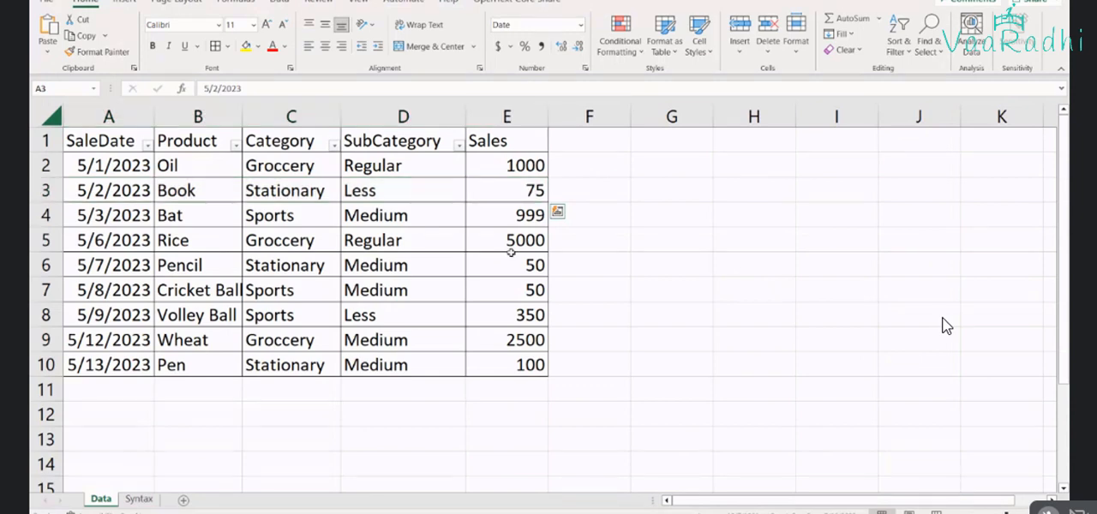
pyautogui.hotkey('alt', 'Tab')
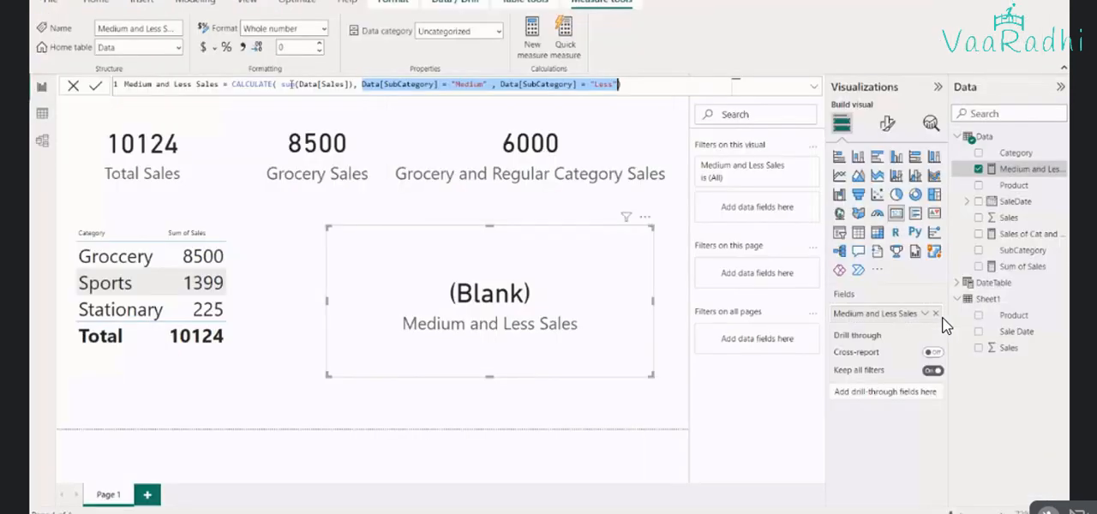
pyautogui.moveTo(281, 84); pyautogui.dragTo(354, 84)
pyautogui.hotkey('alt', 'Tab')
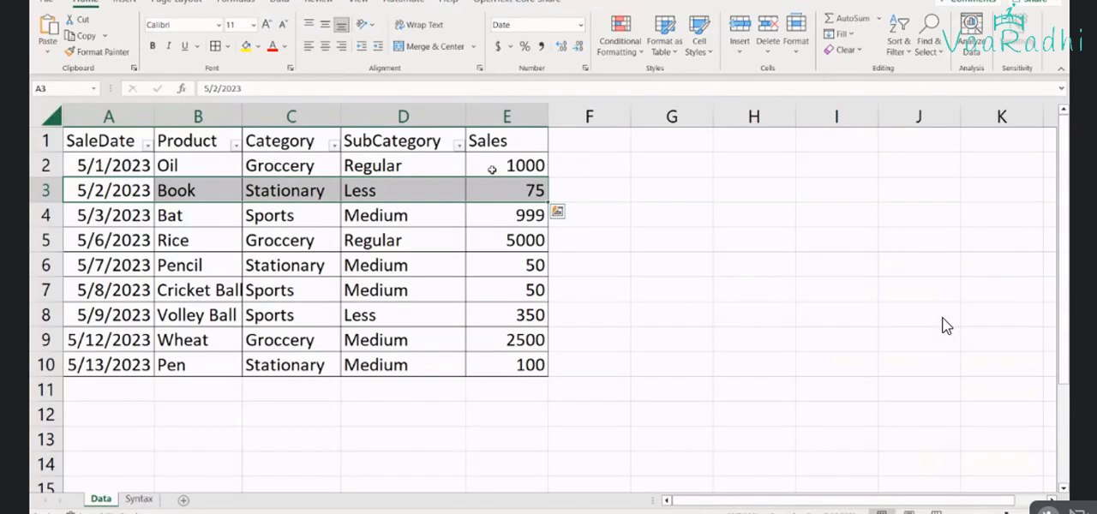
pyautogui.hotkey('alt', 'Tab')
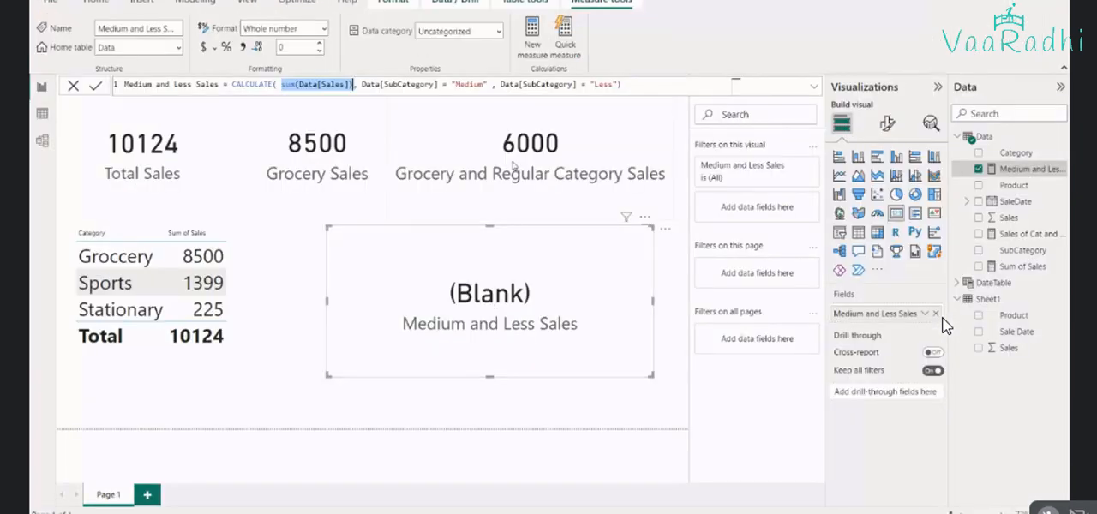
# Replace the comma between the two SubCategory filters of the Medium and Less Sales measure with || and commit the formula
pyautogui.click(502, 84)
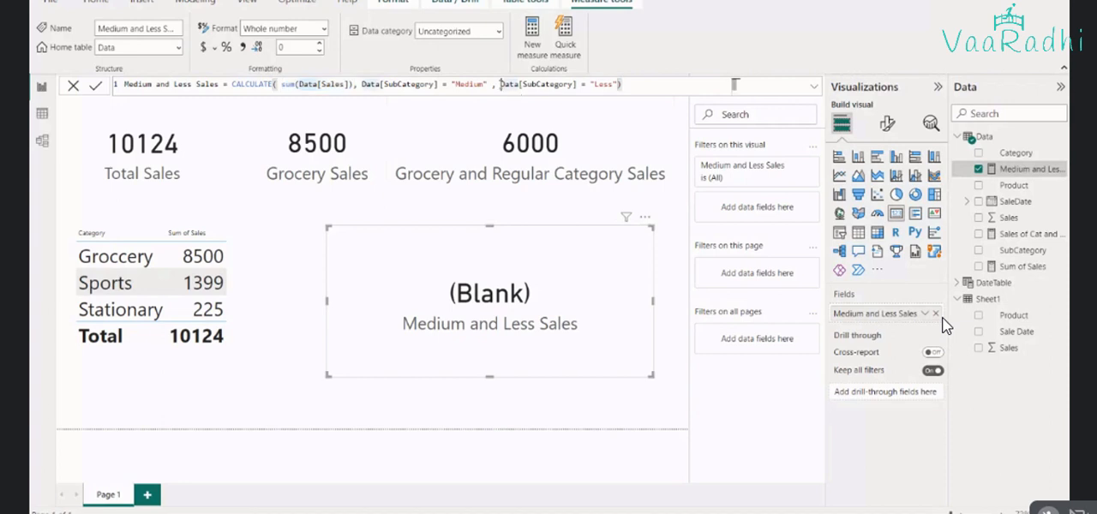
pyautogui.press('Left')
pyautogui.press('BackSpace')
pyautogui.write('||')
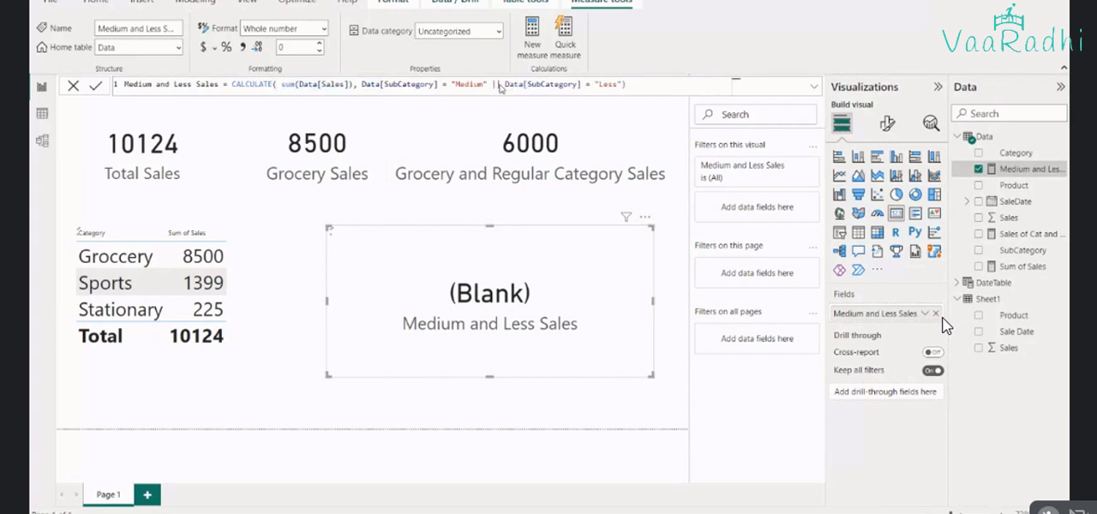
pyautogui.press('Return')
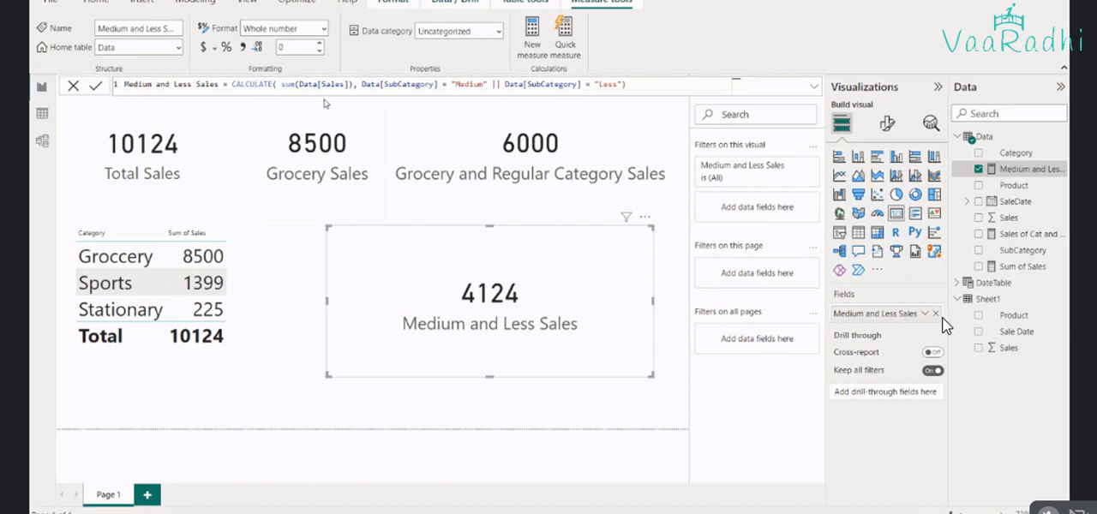
# Examine the measure's sum(Data[Sales]) expression and OR-combined SubCategory filters, highlighting each part, and compare them with the records on the Excel Data sheet
pyautogui.doubleClick(286, 84)
pyautogui.moveTo(293, 84); pyautogui.dragTo(354, 85)
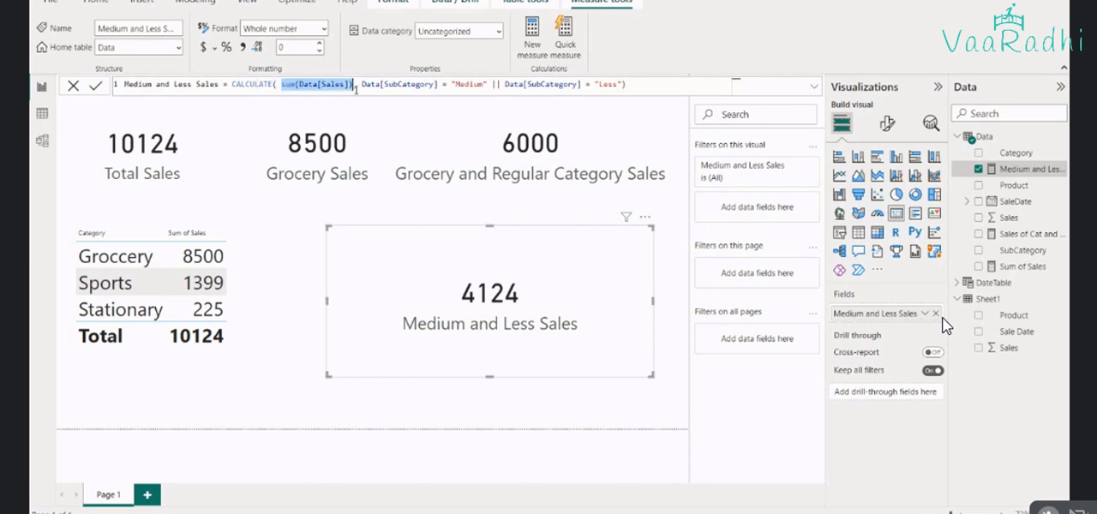
pyautogui.click(362, 84)
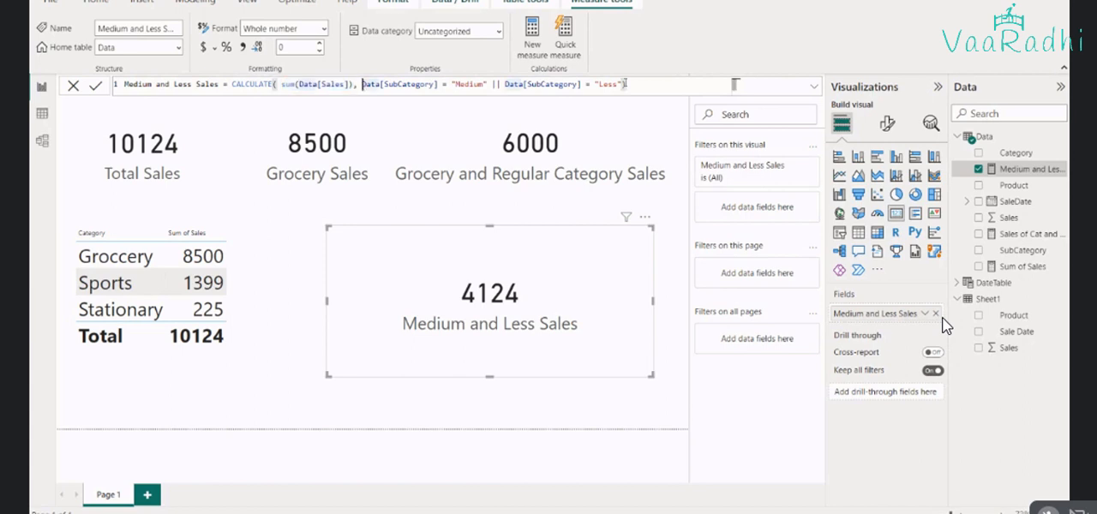
pyautogui.hotkey('shift', 'End')
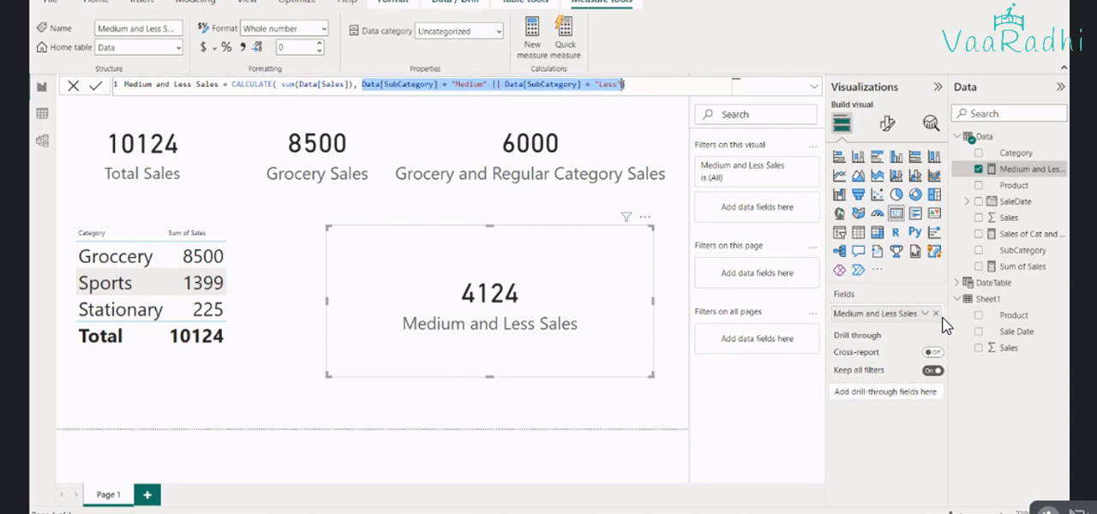
pyautogui.hotkey('alt', 'Tab')
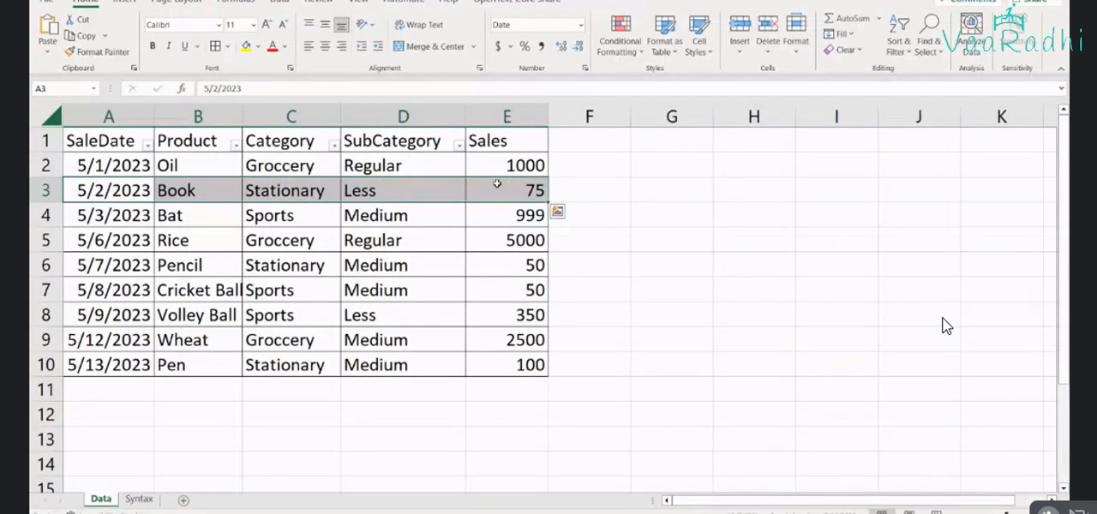
pyautogui.hotkey('alt', 'Tab')
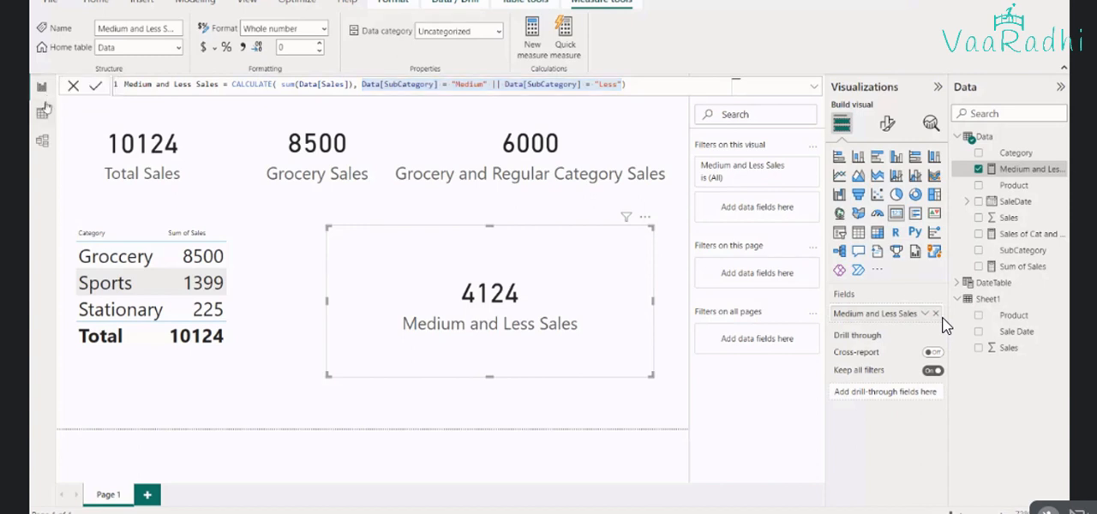
# Switch to the Syntax sheet of the DAX - Filter Functions workbook in Excel and enter RELATED in cell A7
pyautogui.click(43, 112)
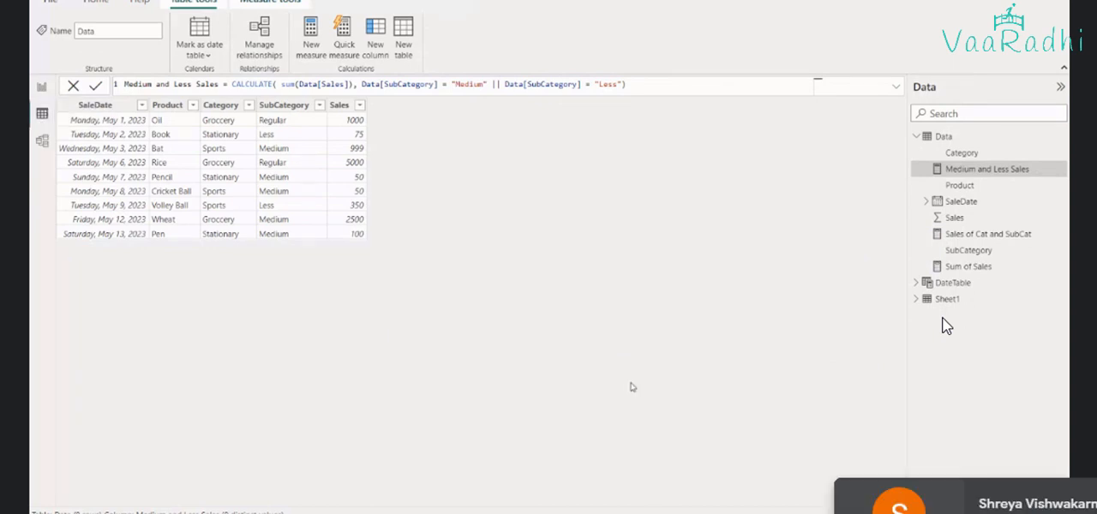
pyautogui.moveTo(749, 513)
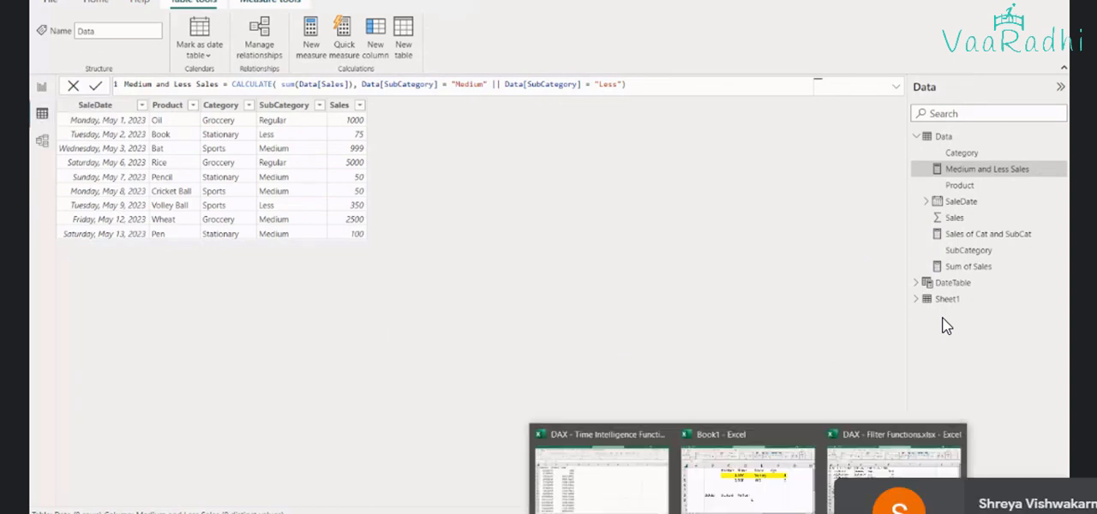
pyautogui.click(893, 490)
pyautogui.click(139, 499)
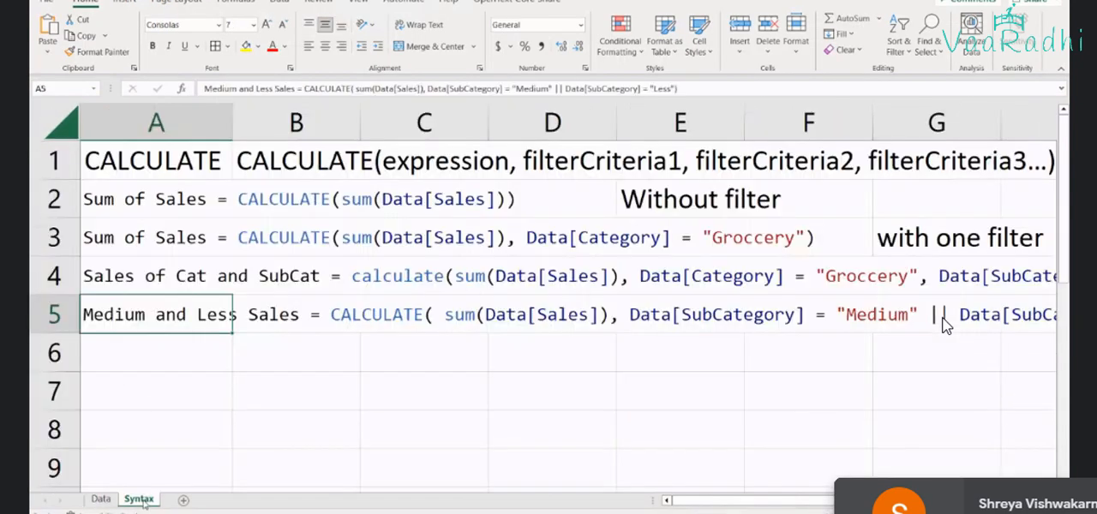
pyautogui.click(154, 392)
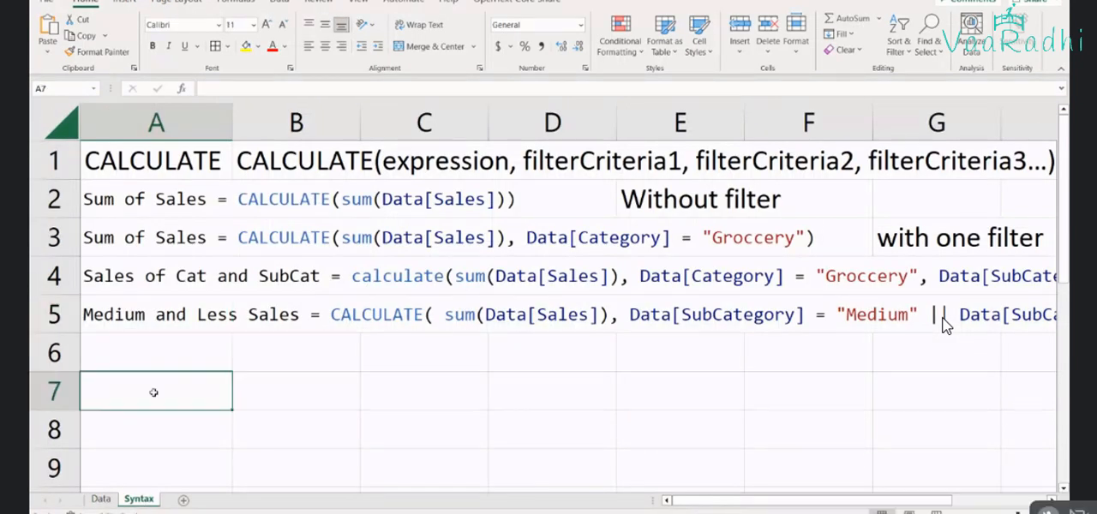
pyautogui.write('RELATD')
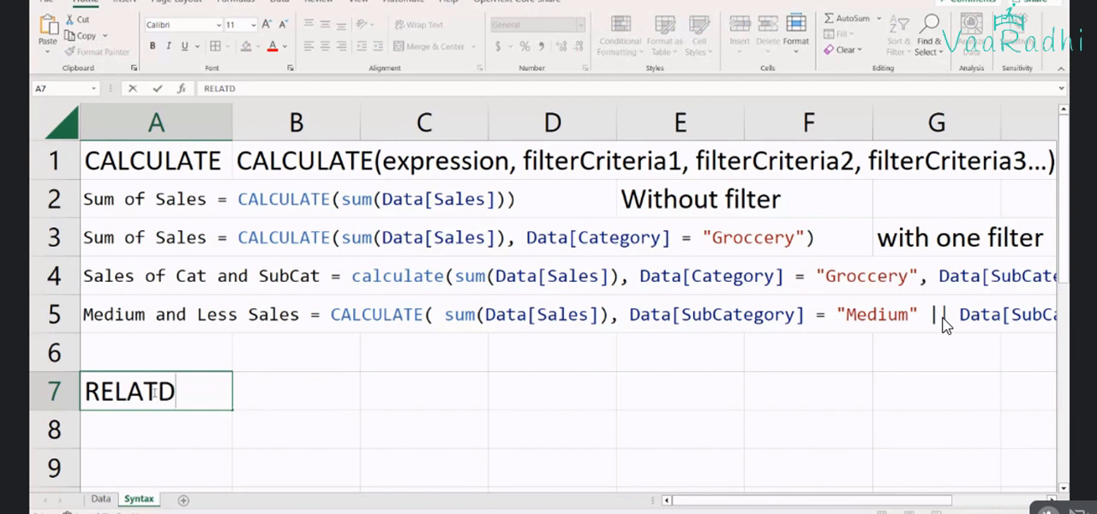
pyautogui.press('BackSpace')
pyautogui.write('ED')
pyautogui.press('Return')
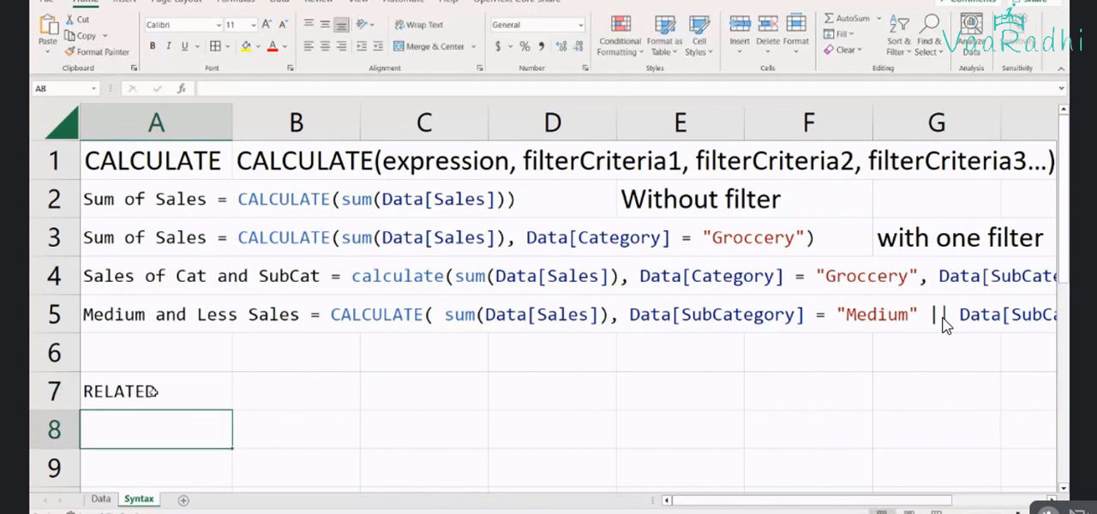
# Copy the formatting of the CALCULATE heading in A1 onto the RELATED heading in A7
pyautogui.click(151, 391)
pyautogui.click(142, 369)
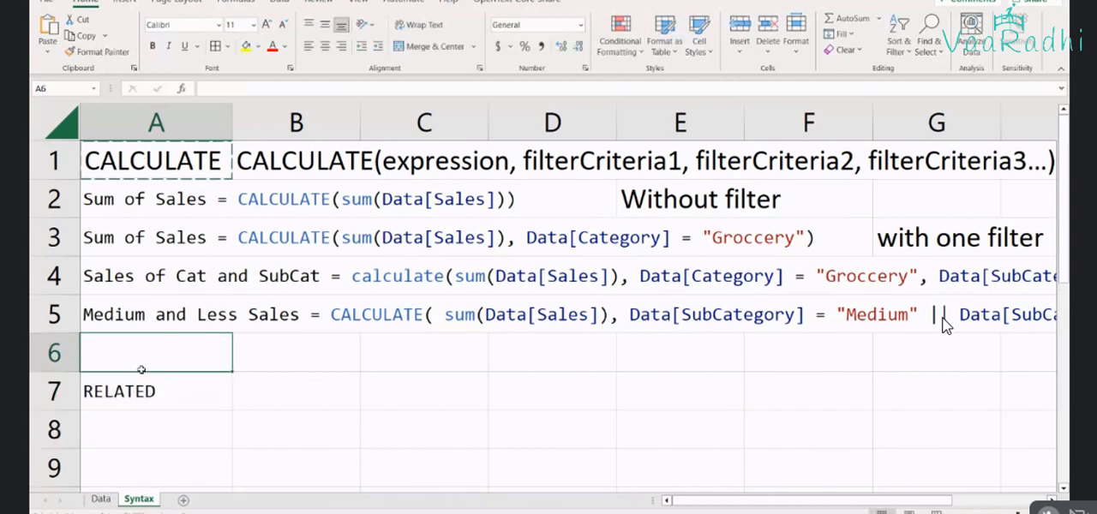
pyautogui.click(147, 391)
pyautogui.click(135, 162)
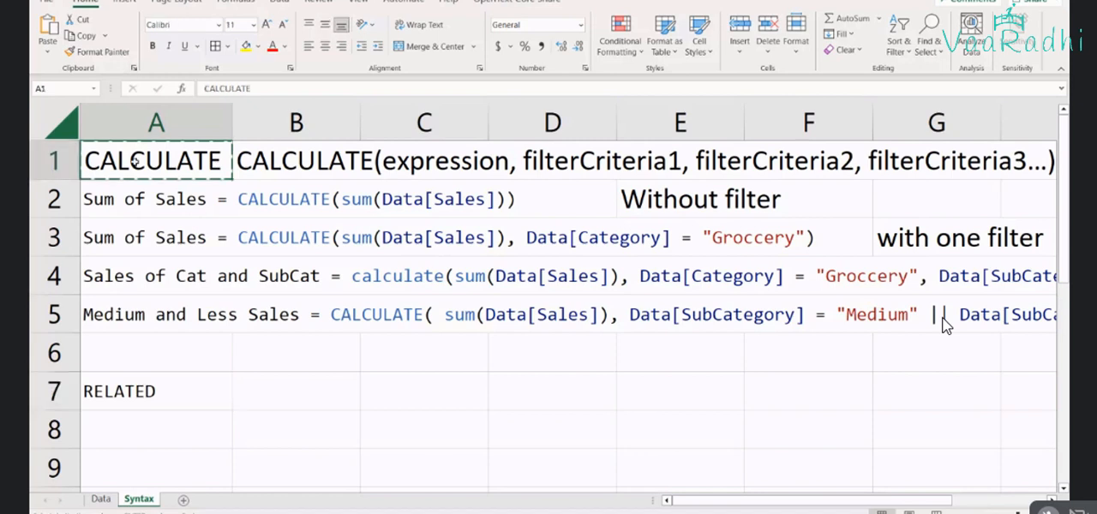
pyautogui.click(97, 52)
pyautogui.click(135, 391)
pyautogui.click(292, 400)
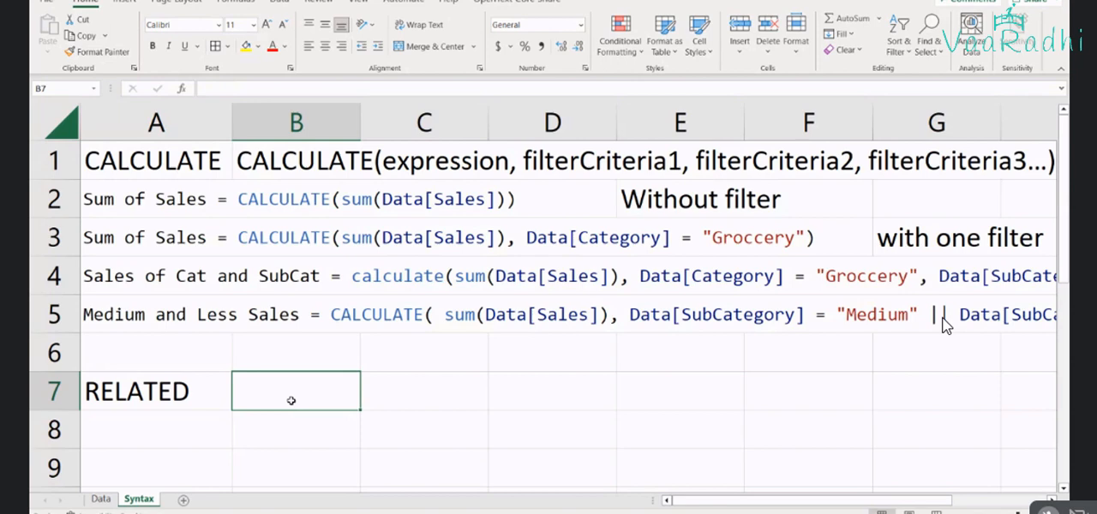
# Add a new worksheet to the DAX - Filter Functions workbook and name it Employee
pyautogui.hotkey('alt', 'Tab')
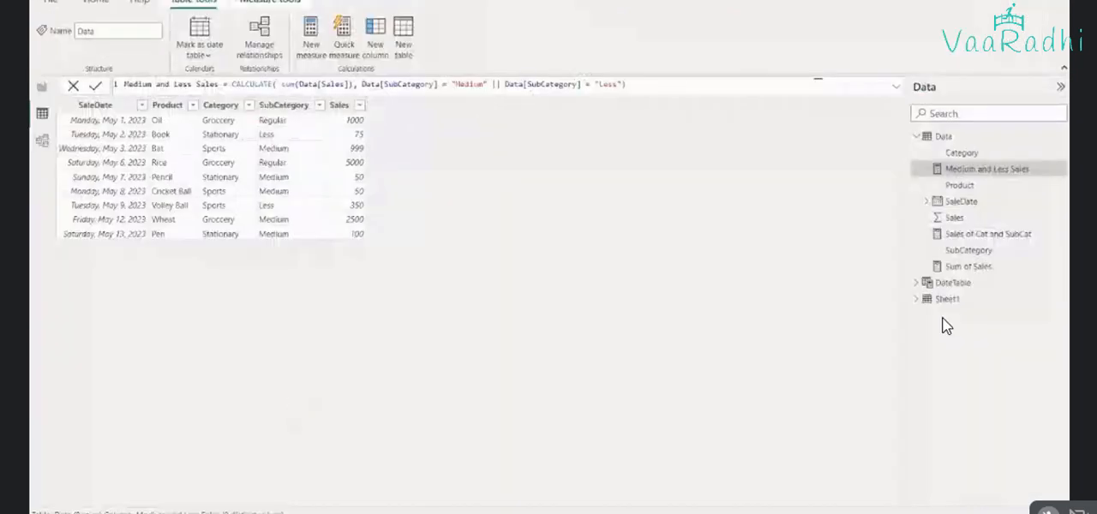
pyautogui.moveTo(748, 512)
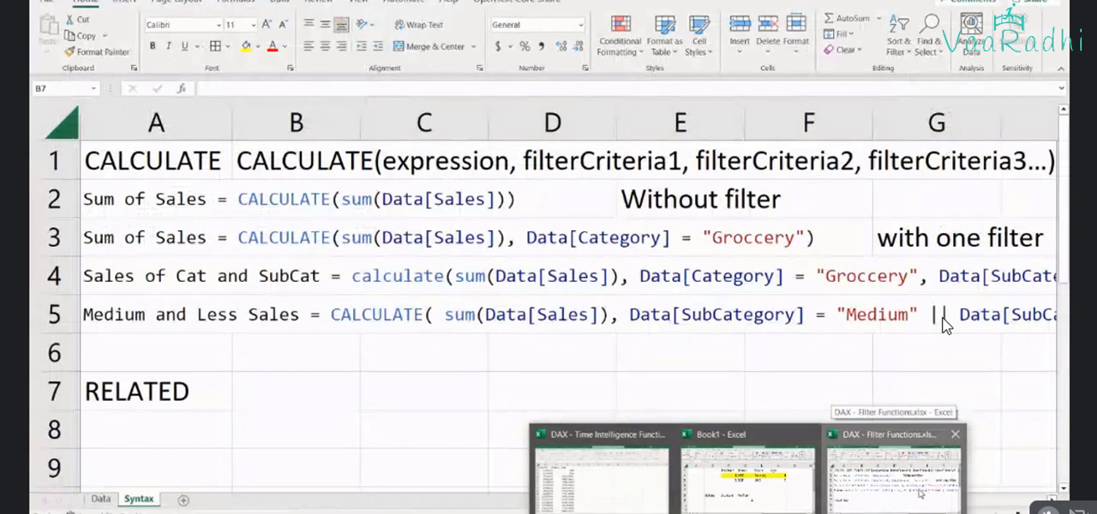
pyautogui.click(920, 492)
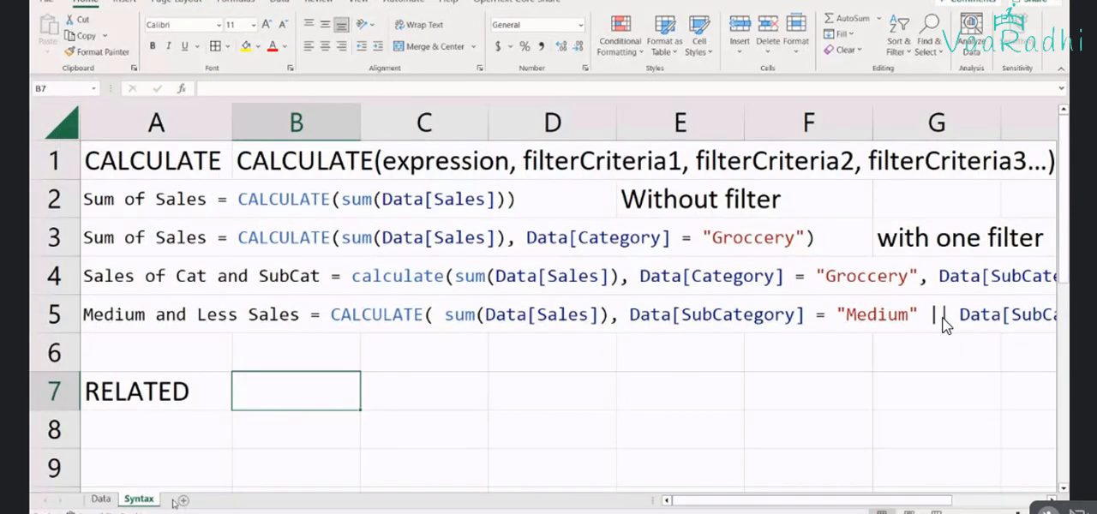
pyautogui.click(182, 499)
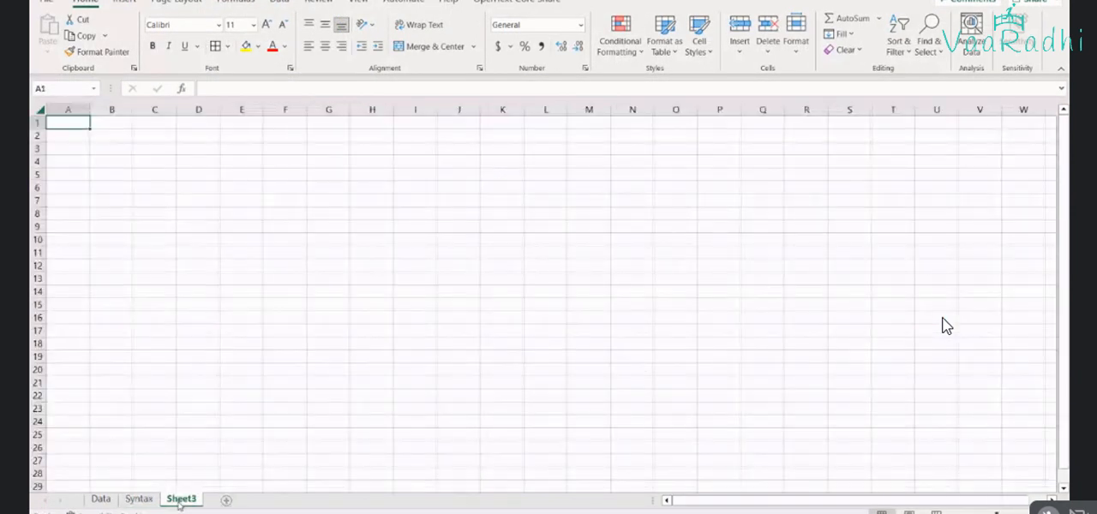
pyautogui.doubleClick(181, 499)
pyautogui.write('E')
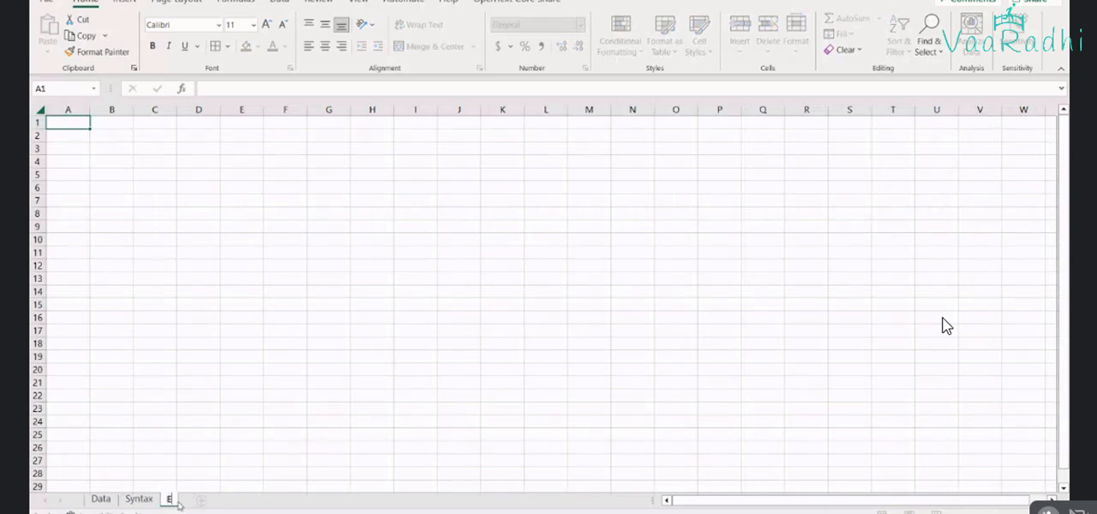
pyautogui.write('mploye')
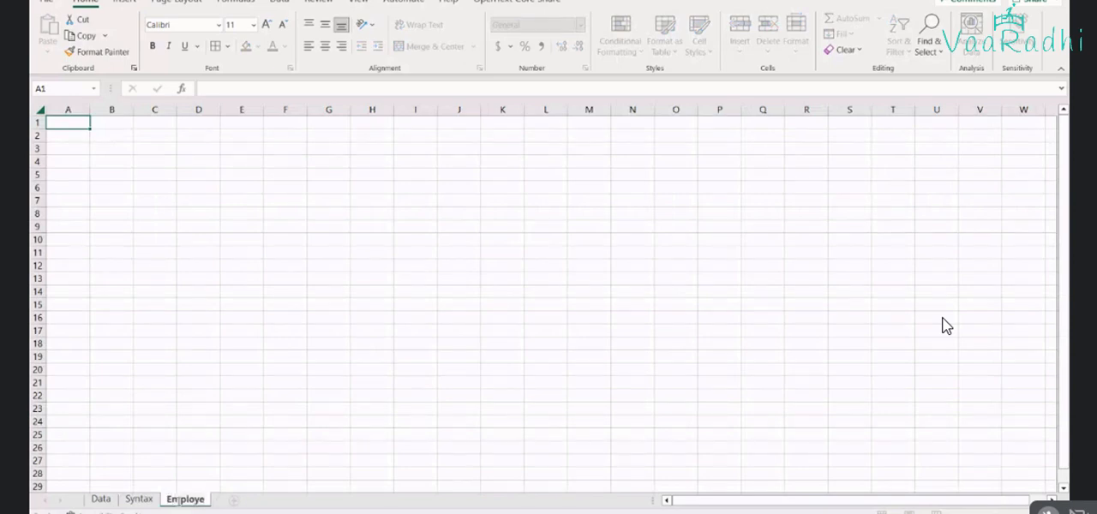
pyautogui.write('e')
pyautogui.press('Return')
# Add another worksheet after Employee and name it Department
pyautogui.click(239, 501)
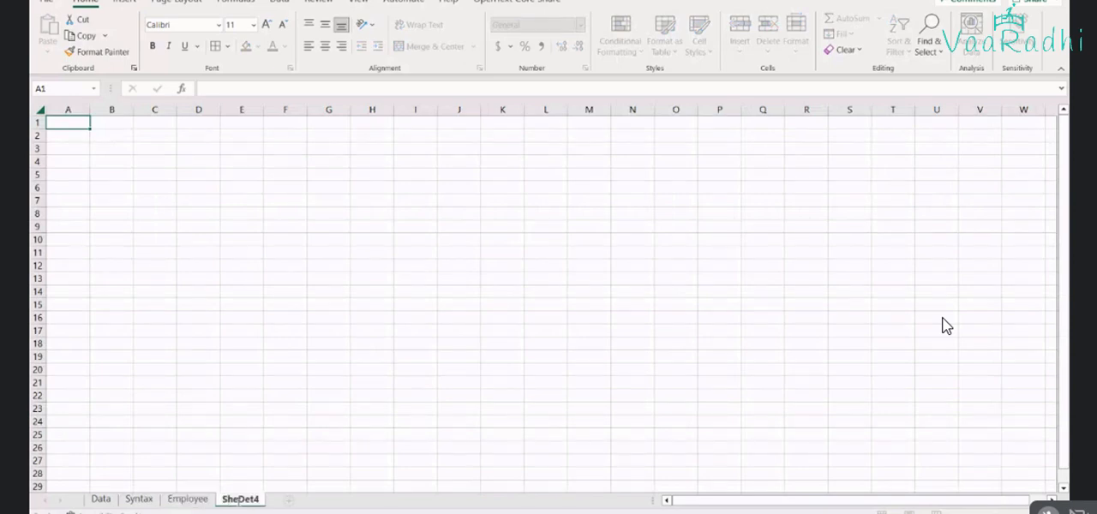
pyautogui.write('Department')
pyautogui.press('Return')
# Move the Employee and Department sheets between Data and Syntax, leaving the Employee sheet open
pyautogui.click(194, 497)
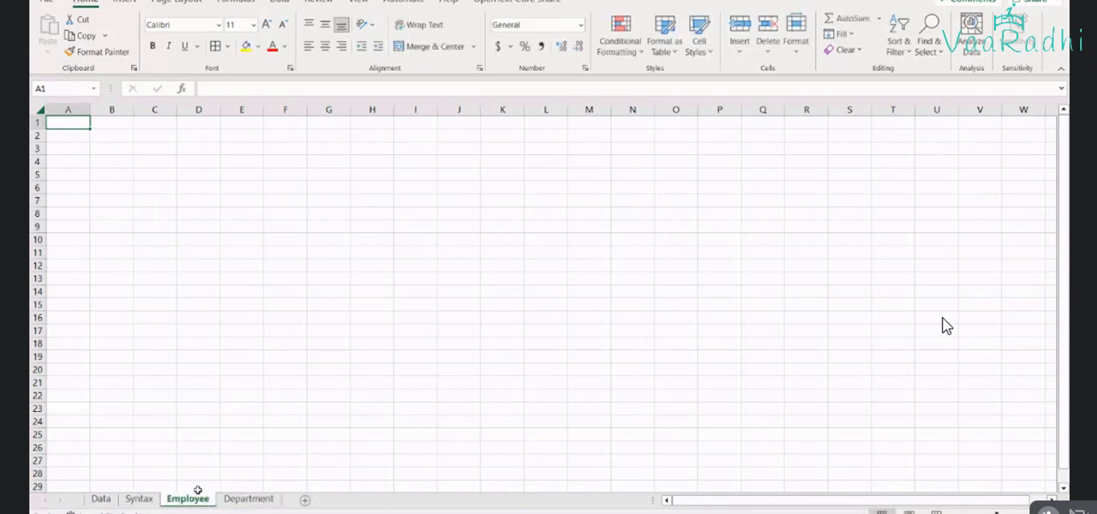
pyautogui.keyDown('ctrl'); pyautogui.scroll(7, 162, 341); pyautogui.keyUp('ctrl')
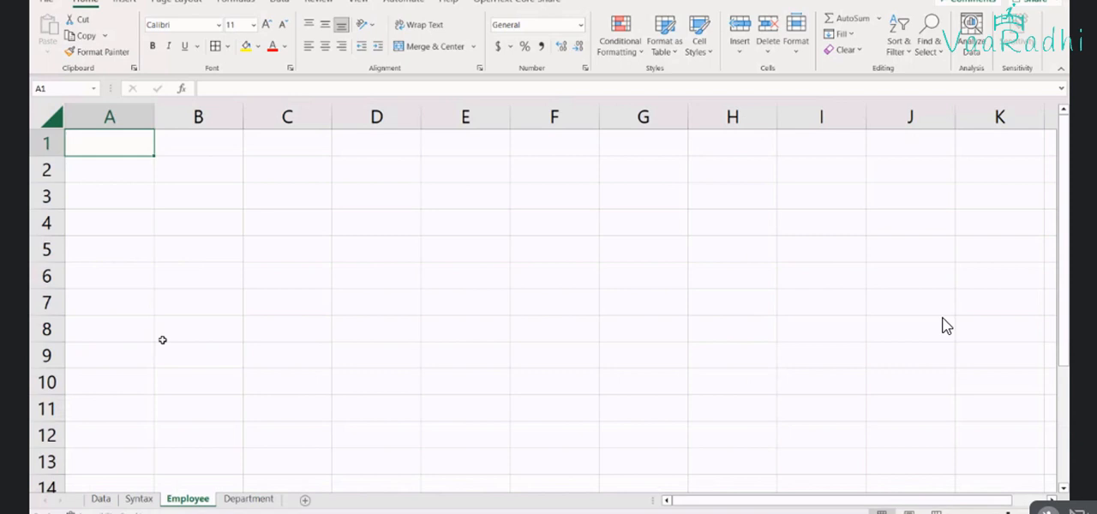
pyautogui.moveTo(191, 508); pyautogui.dragTo(137, 499)
pyautogui.moveTo(227, 504); pyautogui.dragTo(176, 504)
pyautogui.click(159, 504)
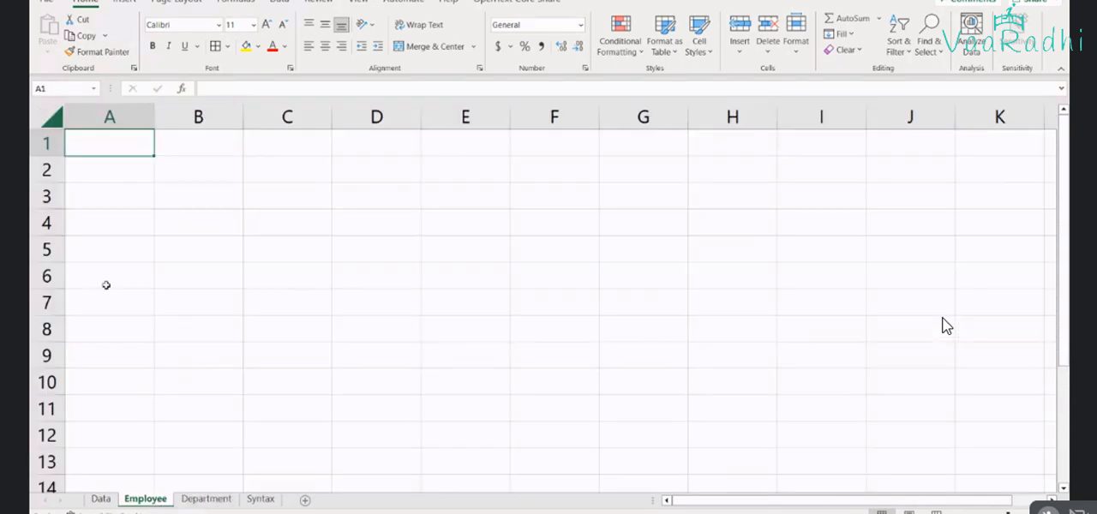
# Enter the headers EmpID, EmpName and DeptID in A1:C1 of the Employee sheet and widen column B to fit EmpName
pyautogui.write('Empl')
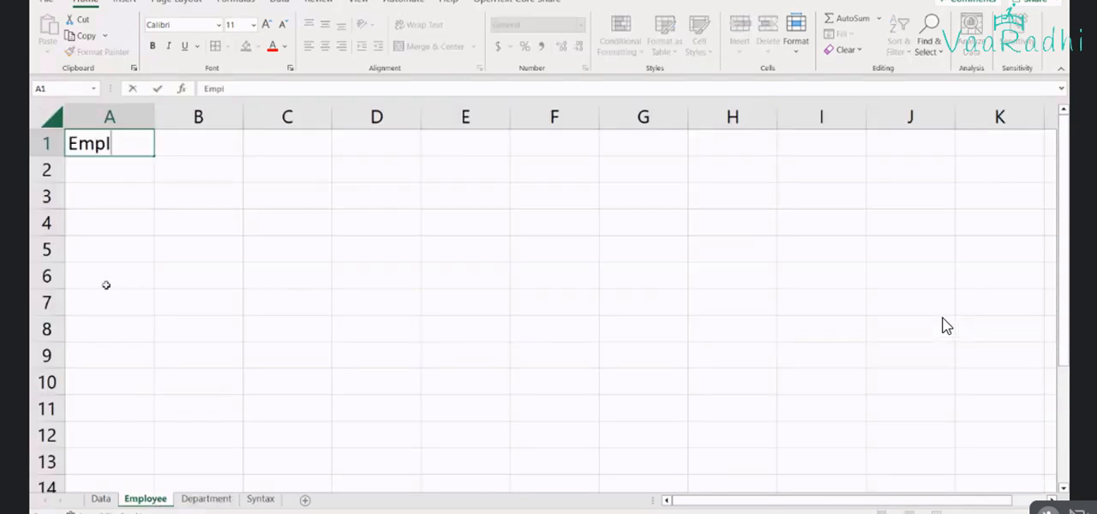
pyautogui.write('D')
pyautogui.press('Tab')
pyautogui.write('EmpName')
pyautogui.press('Tab')
pyautogui.write('DeptID')
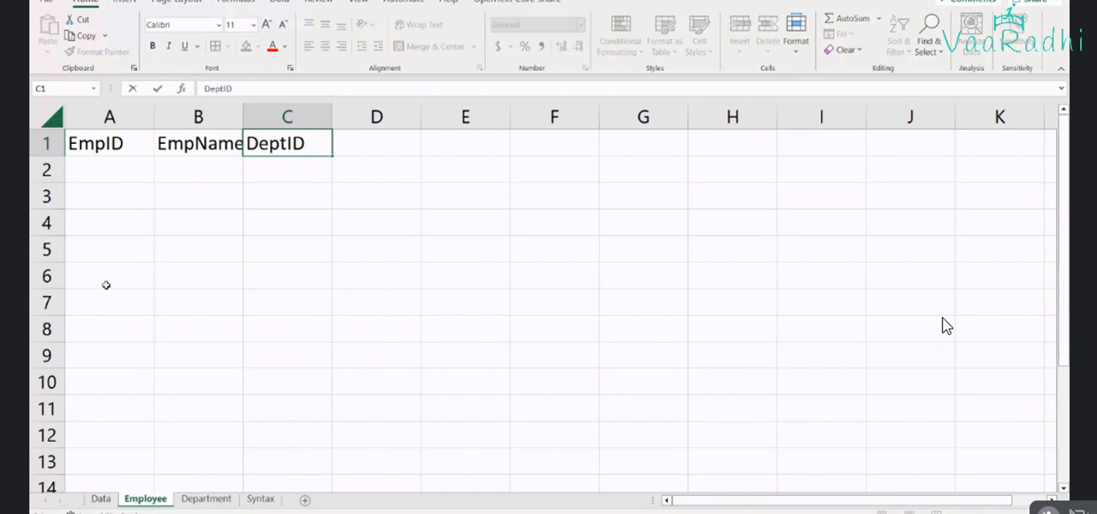
pyautogui.press('Return')
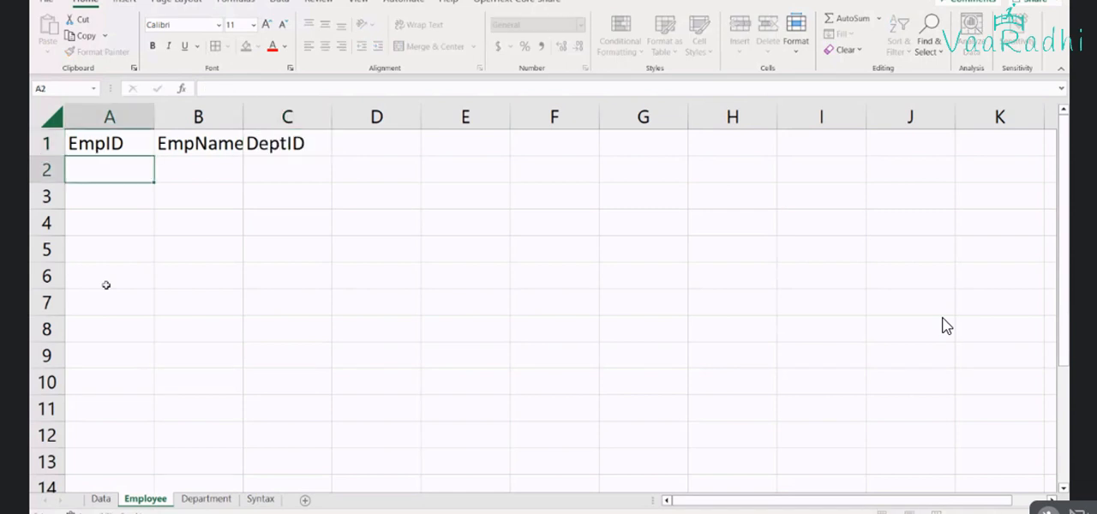
pyautogui.moveTo(242, 118); pyautogui.dragTo(248, 118)
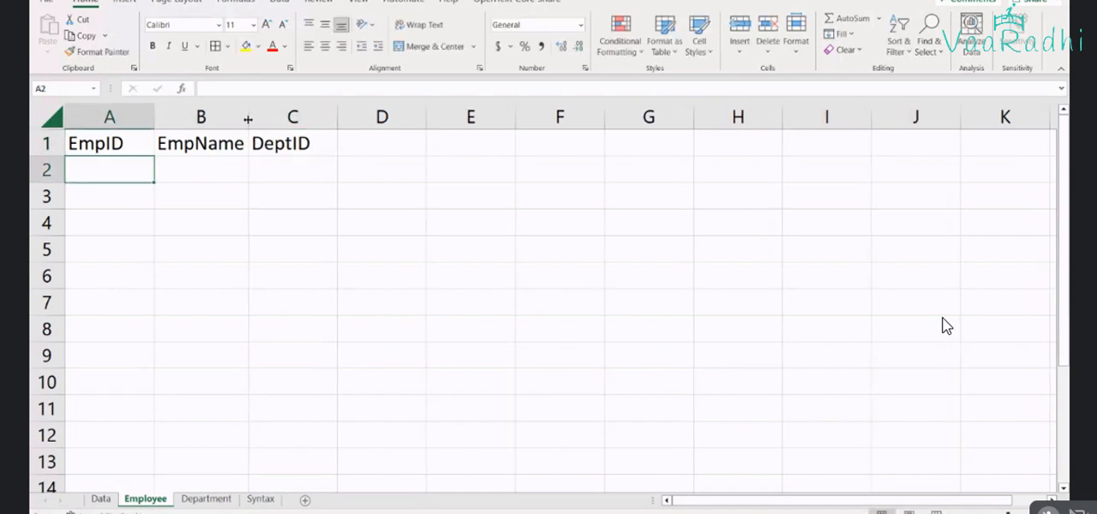
# Enter the first employee record in row 2 with EmpID 1 and EmpName ABC
pyautogui.write('1')
pyautogui.press('Tab')
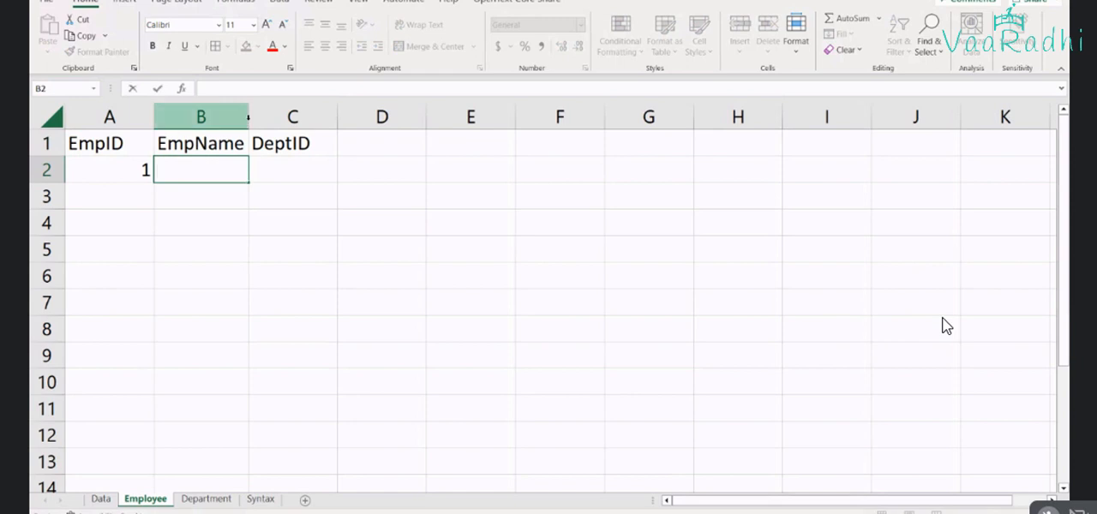
pyautogui.write('ACB')
pyautogui.press('BackSpace')
pyautogui.press('BackSpace')
pyautogui.write('BC')
pyautogui.press('Tab')
pyautogui.press('Down')
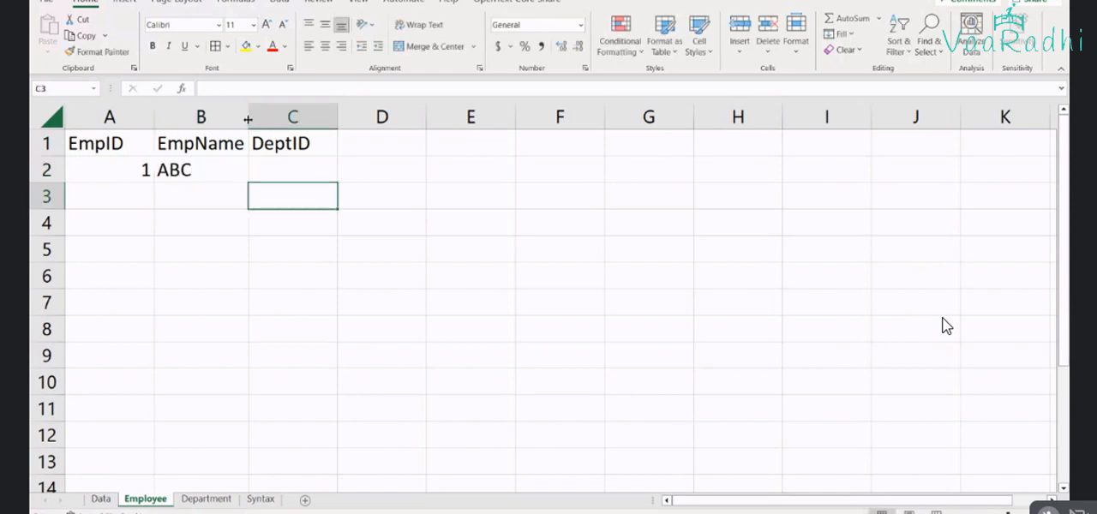
# Fill the EmpID column with 2, 3, 4 and 5 in cells A3 to A6
pyautogui.press('Home')
pyautogui.write('2')
pyautogui.press('Return')
pyautogui.write('3')
pyautogui.press('Return')
pyautogui.write('4')
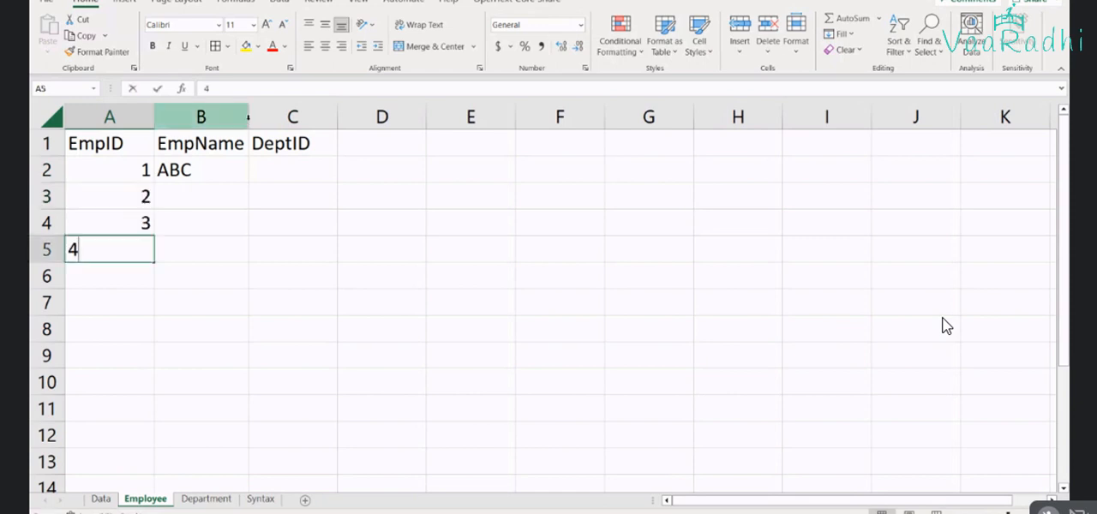
pyautogui.press('Return')
pyautogui.write('5')
pyautogui.press('Return')
pyautogui.write('6')
pyautogui.press('Escape')
pyautogui.press('Up')
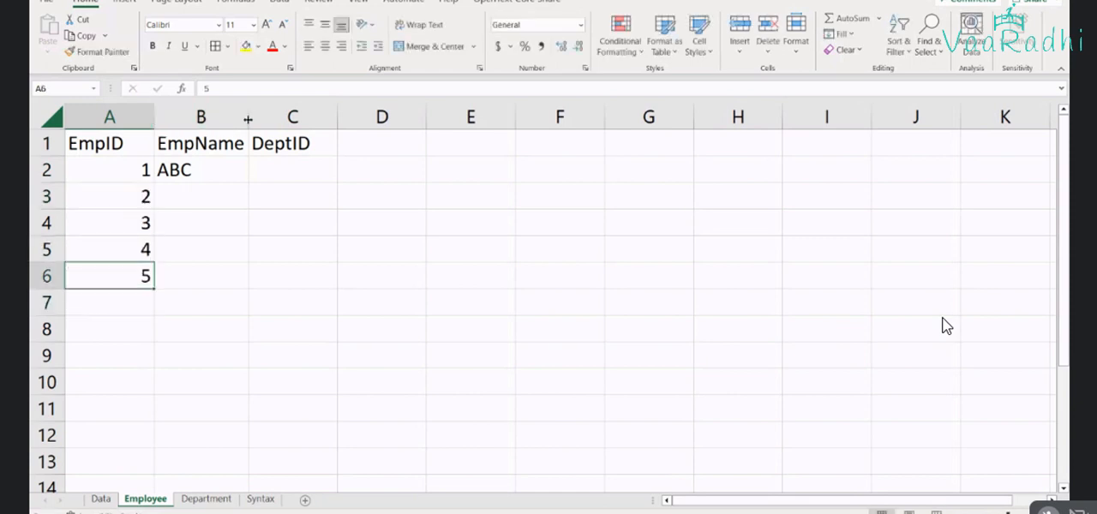
# Enter the employee names BCD, DEF, EFG and GHI in cells B3 to B6 of the EmpName column
pyautogui.press('Up')
pyautogui.press('Up')
pyautogui.press('Up')
pyautogui.press('Right')
pyautogui.write('BC')
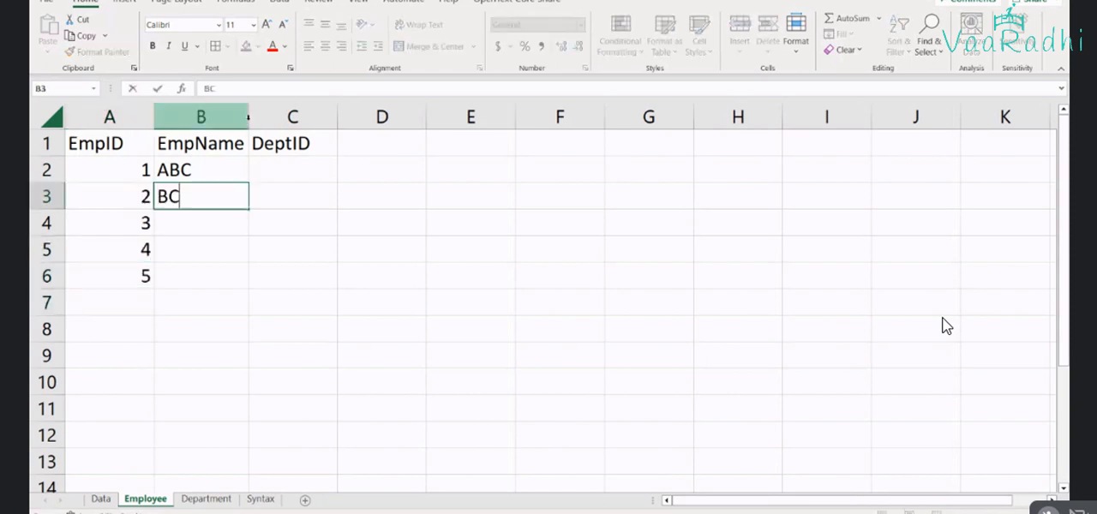
pyautogui.write('D')
pyautogui.press('Return')
pyautogui.write('DEF')
pyautogui.hotkey('ctrl', 'Return')
pyautogui.press('Down')
pyautogui.write('EFG')
pyautogui.press('Return')
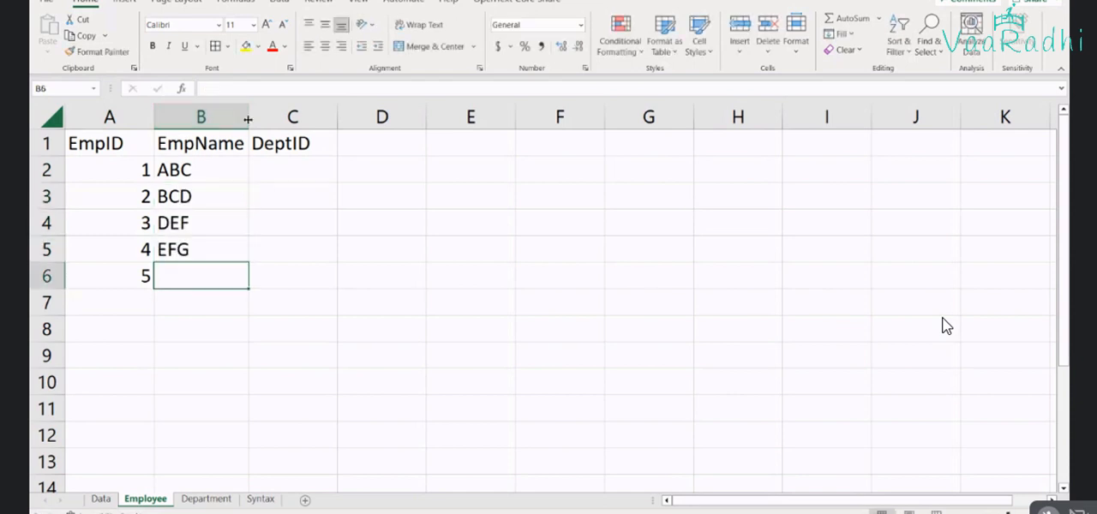
pyautogui.write('GHI')
pyautogui.press('Return')
# Extend the EmpID number series from A5:A6 down to 10 in cell A11
pyautogui.press('Up')
pyautogui.press('Up')
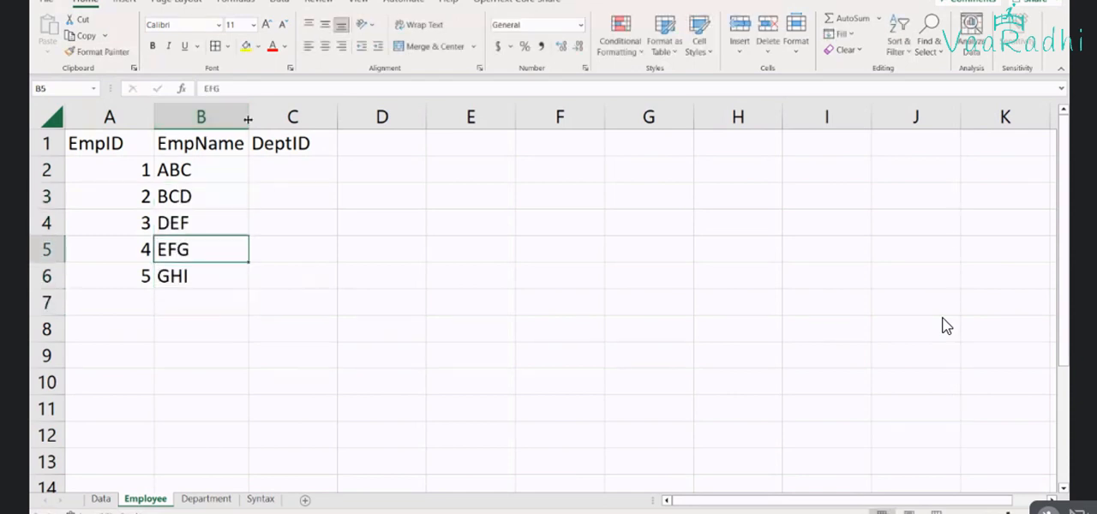
pyautogui.press('Down')
pyautogui.press('Left')
pyautogui.press('Up')
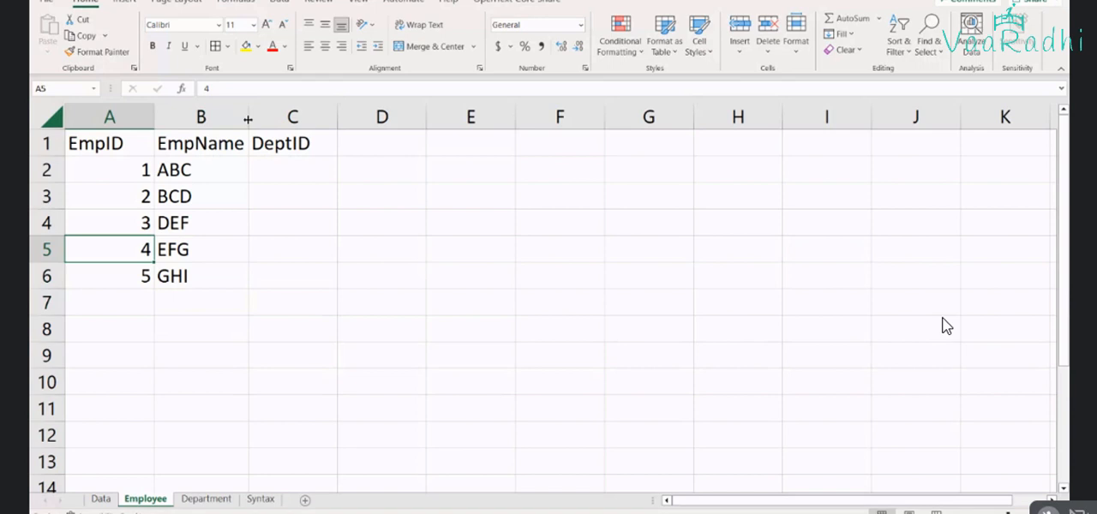
pyautogui.hotkey('shift', 'Down')
pyautogui.moveTo(153, 289); pyautogui.dragTo(140, 413)
# Enter the employee names HIJ, IJK and JKL in cells B7 to B9
pyautogui.click(209, 306)
pyautogui.write('HI')
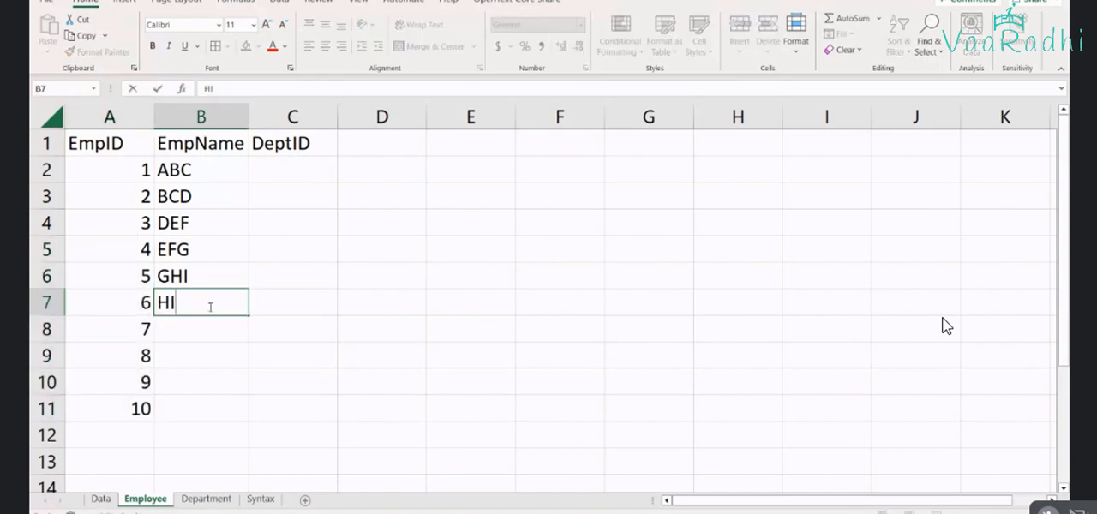
pyautogui.write('J')
pyautogui.press('Return')
pyautogui.write('IJK')
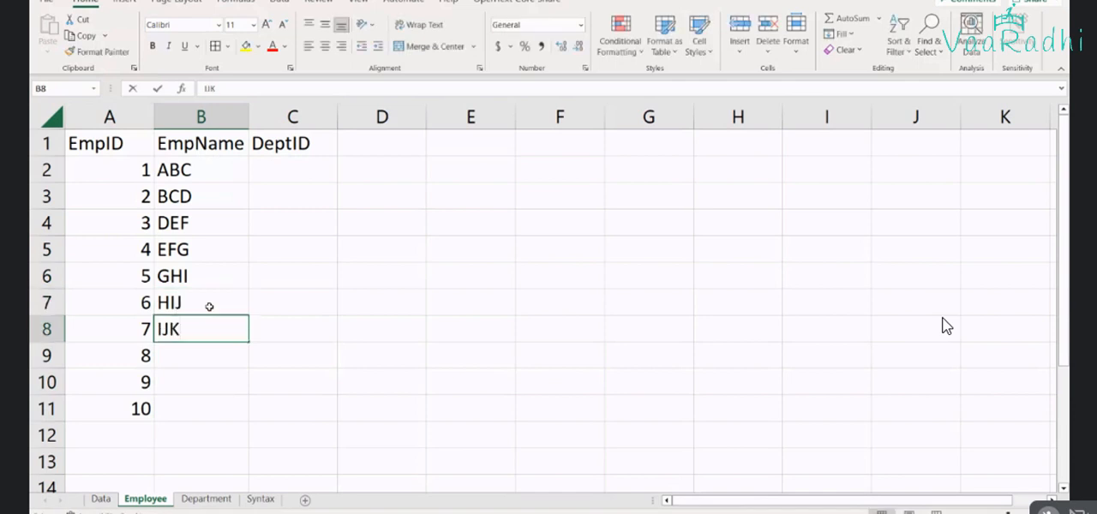
pyautogui.press('Return')
pyautogui.write('JKL')
pyautogui.press('Return')
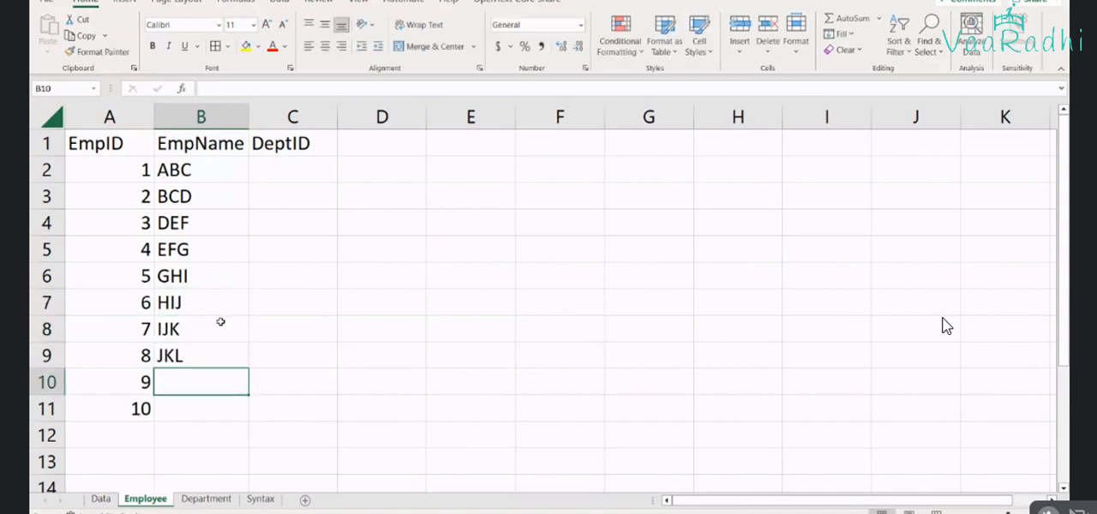
# Fill the names down to B11 and replace the copied entries in B10 and B11 with KLM and LMN
pyautogui.moveTo(216, 329); pyautogui.dragTo(247, 418)
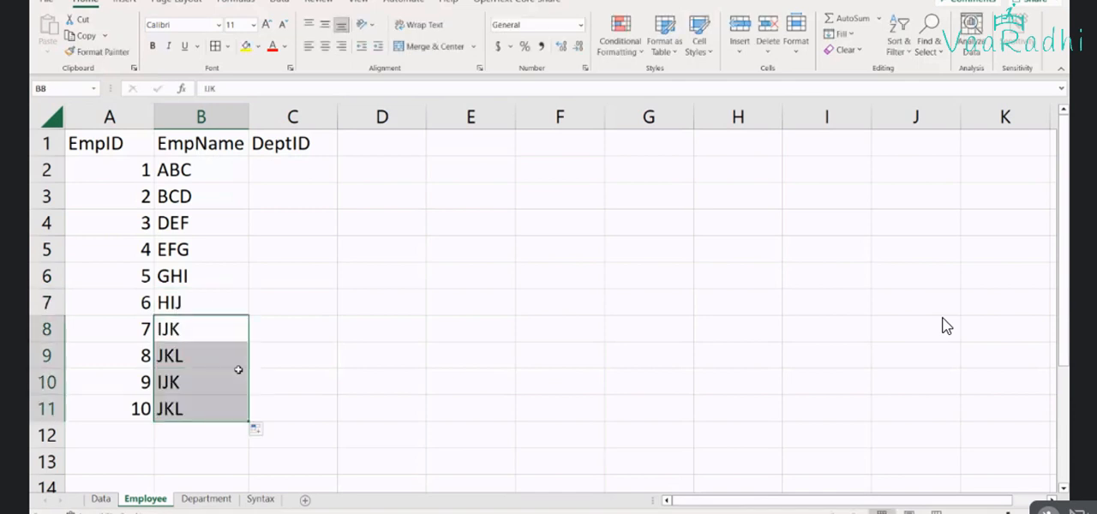
pyautogui.click(218, 380)
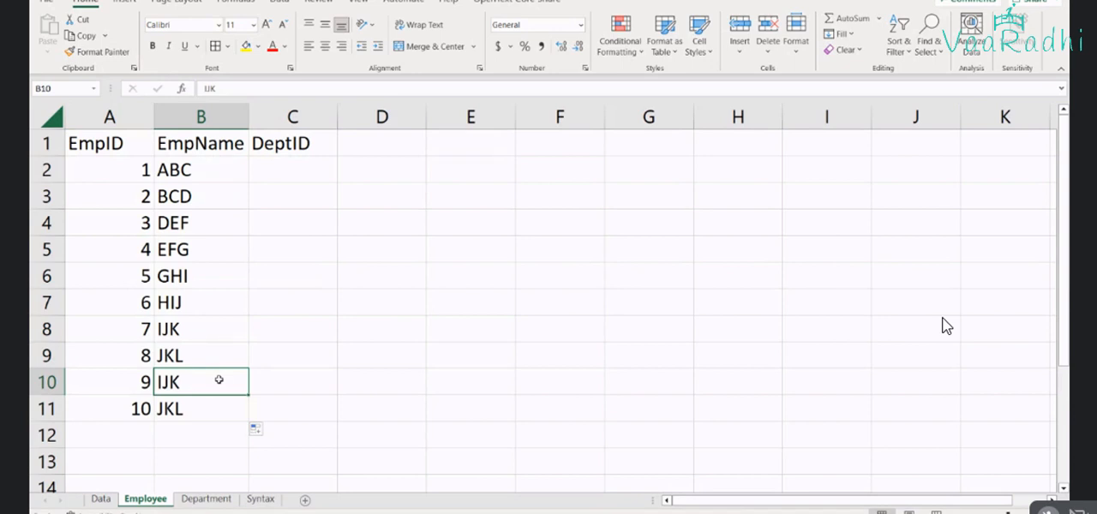
pyautogui.write('KLM')
pyautogui.press('Return')
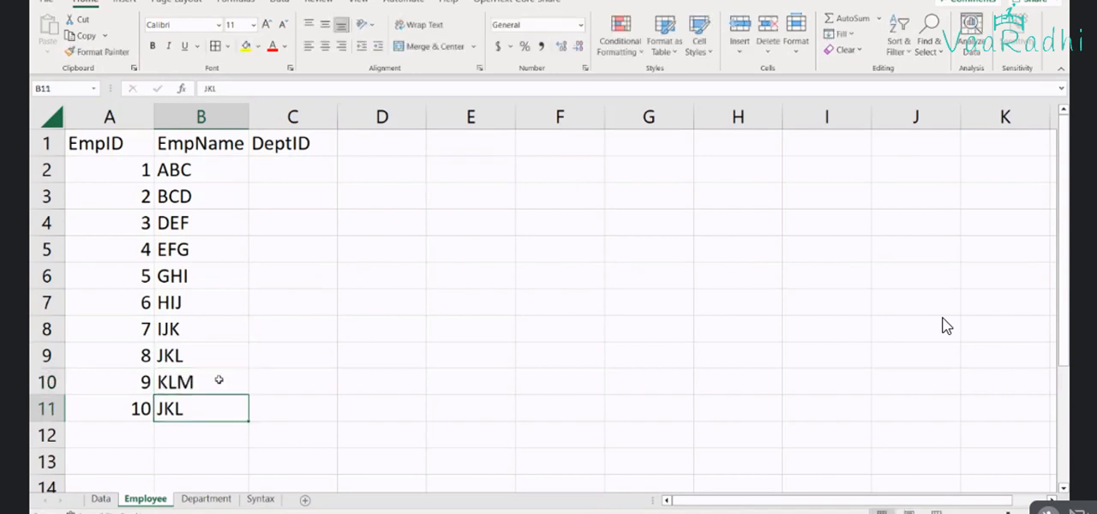
pyautogui.write('LMN')
pyautogui.press('Return')
# Enter the headers DeptID and DeptName in E1 and F1 beside the employee table
pyautogui.press('Up')
pyautogui.press('Up')
pyautogui.press('Up')
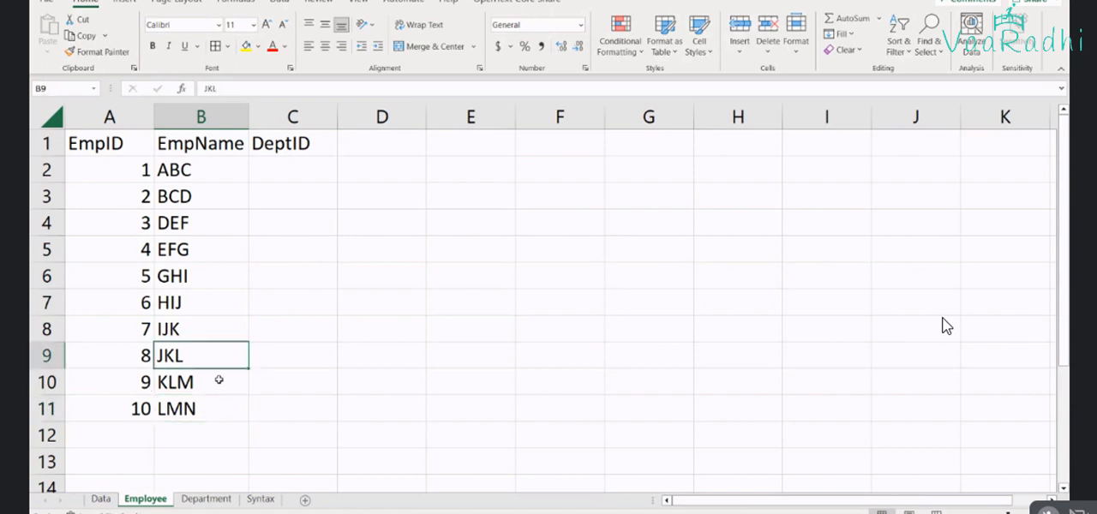
pyautogui.hotkey('ctrl', 'Up')
pyautogui.press('Right')
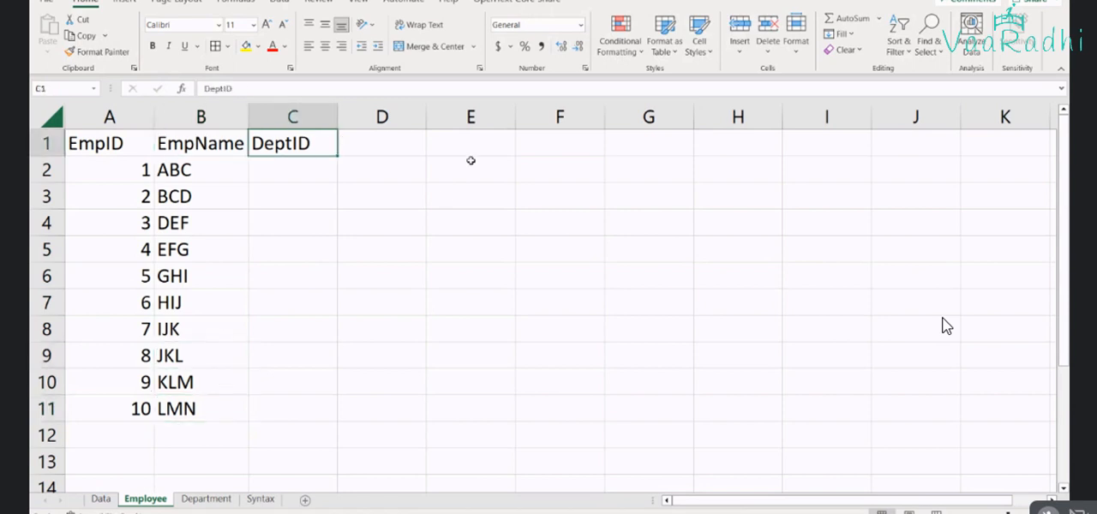
pyautogui.press('Right')
pyautogui.press('Right')
pyautogui.write('Date')
pyautogui.press('BackSpace')
pyautogui.press('BackSpace')
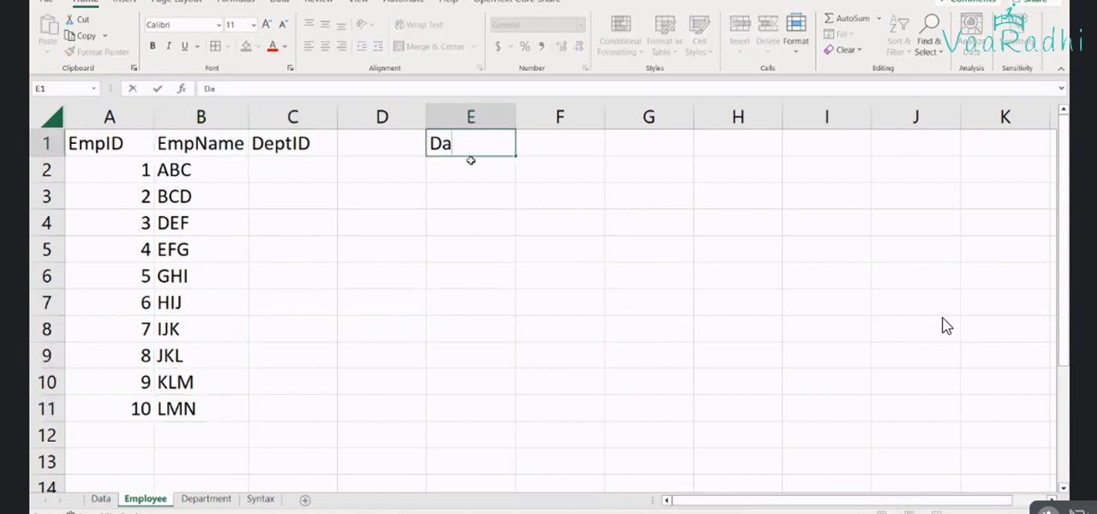
pyautogui.press('BackSpace')
pyautogui.write('eptID')
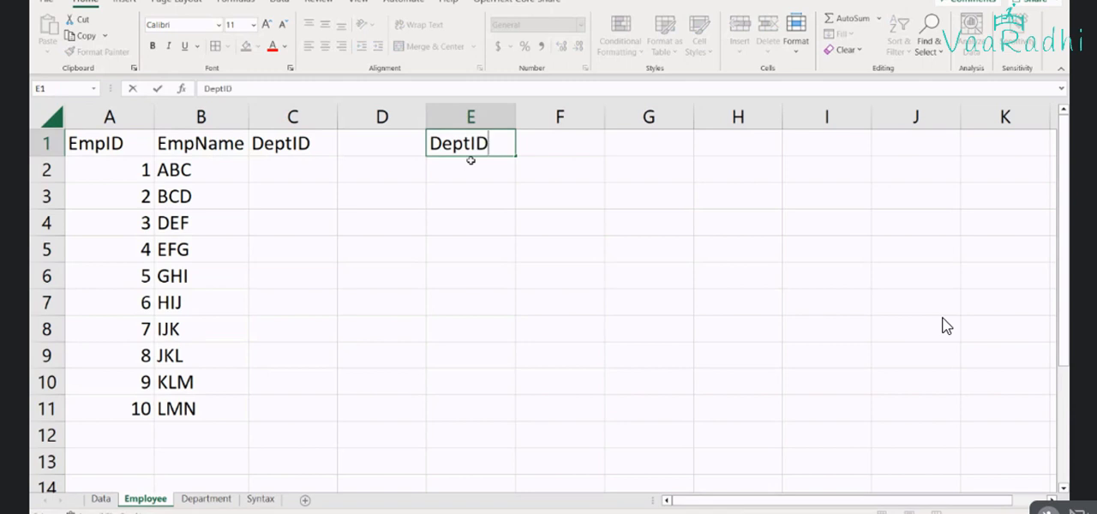
pyautogui.press('Tab')
pyautogui.write('Deptn')
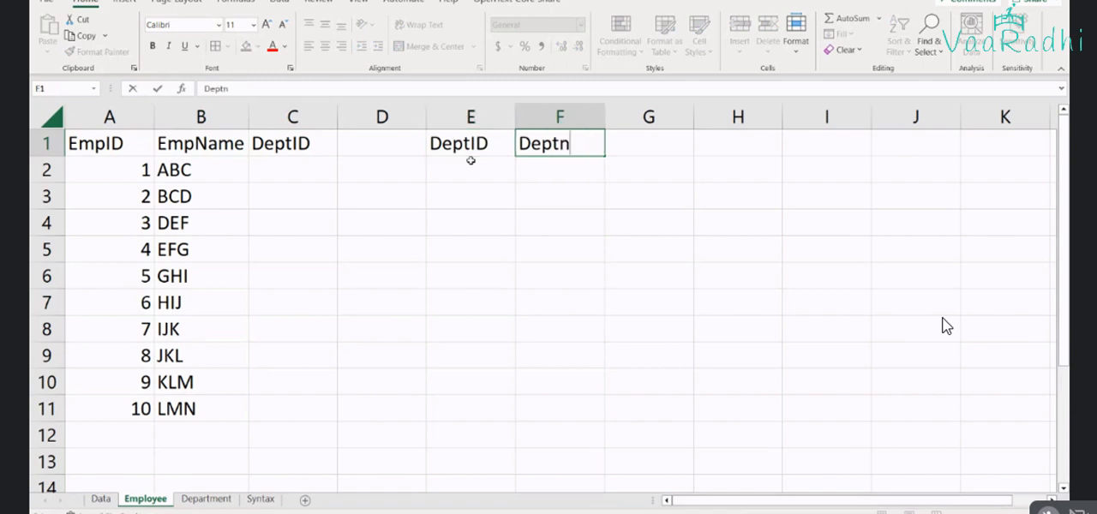
pyautogui.press('BackSpace')
pyautogui.write('Name')
# Enter the department IDs 1, 2, 3 and 4 in cells E2 to E5
pyautogui.click(470, 168)
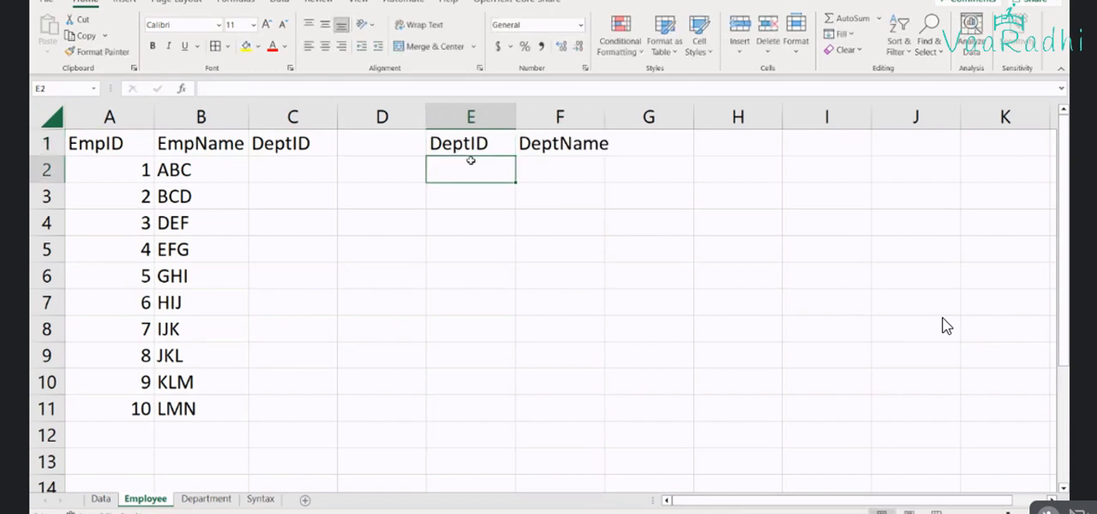
pyautogui.write('1')
pyautogui.press('Return')
pyautogui.write('2')
pyautogui.press('Return')
pyautogui.write('3')
pyautogui.press('Return')
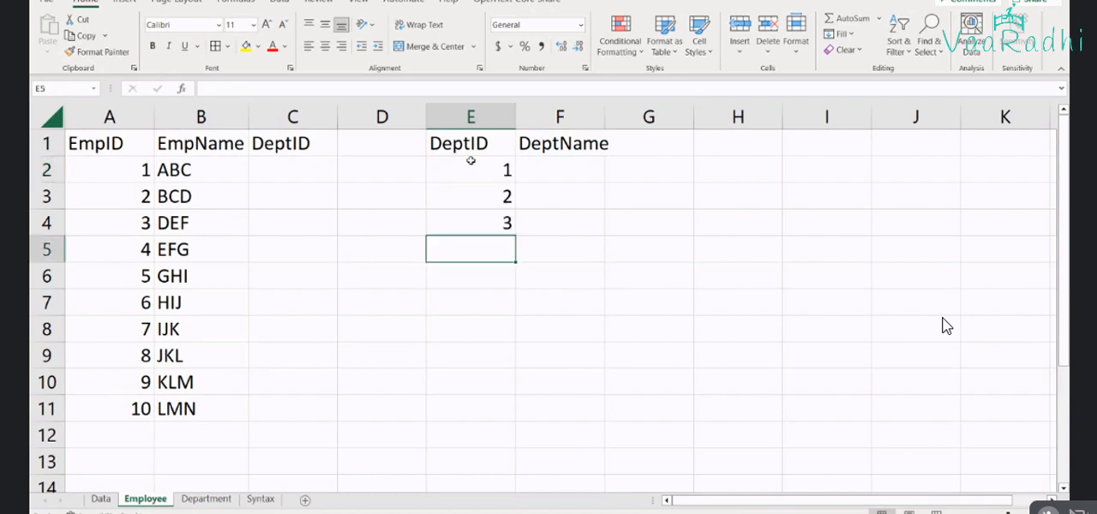
pyautogui.write('4')
pyautogui.press('Return')
# Enter the department names Production and Purchase in F2 and F3
pyautogui.press('Up')
pyautogui.press('Up')
pyautogui.press('Up')
pyautogui.press('Up')
pyautogui.press('Right')
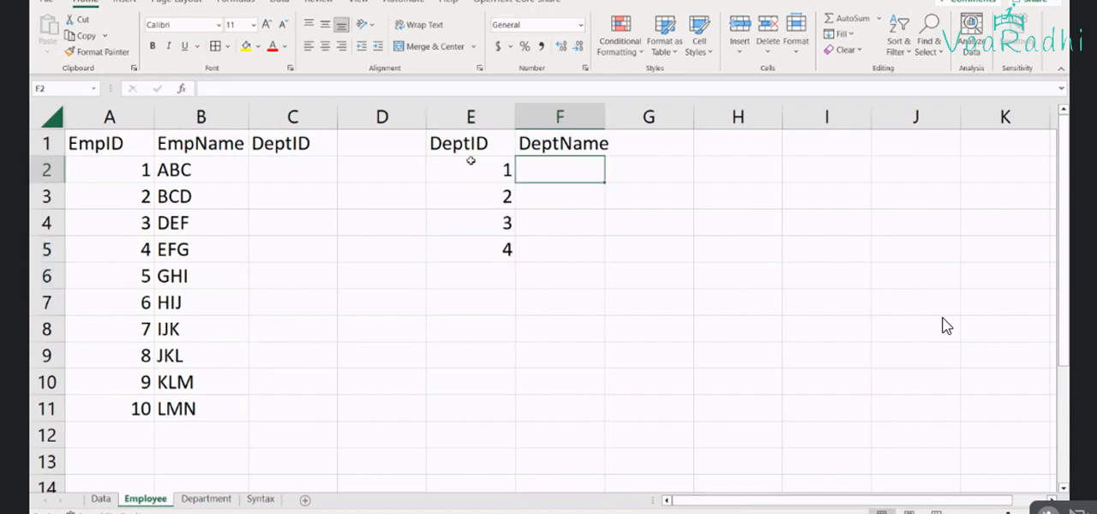
pyautogui.write('Production')
pyautogui.press('Return')
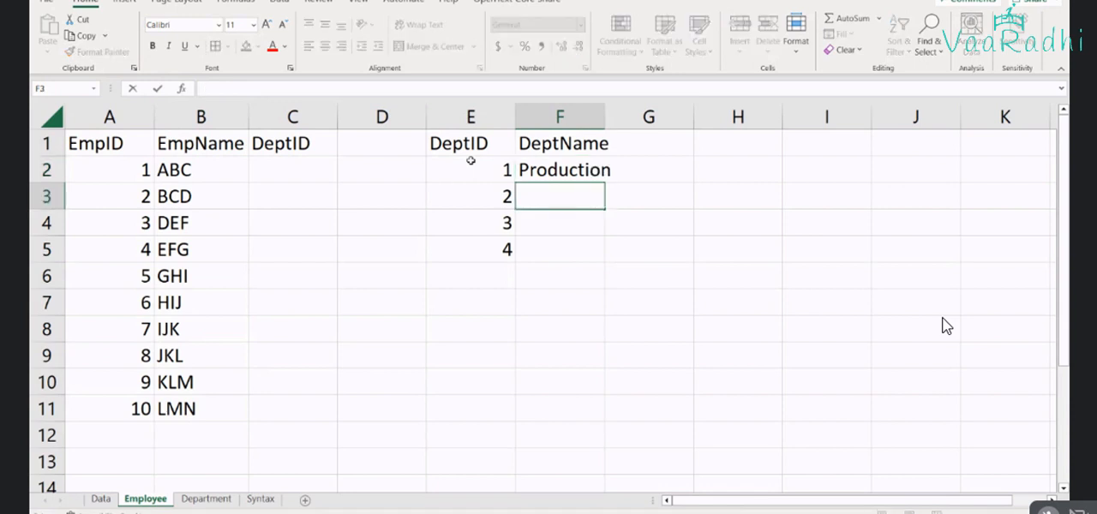
pyautogui.write('p')
pyautogui.press('BackSpace')
pyautogui.write('Purchase')
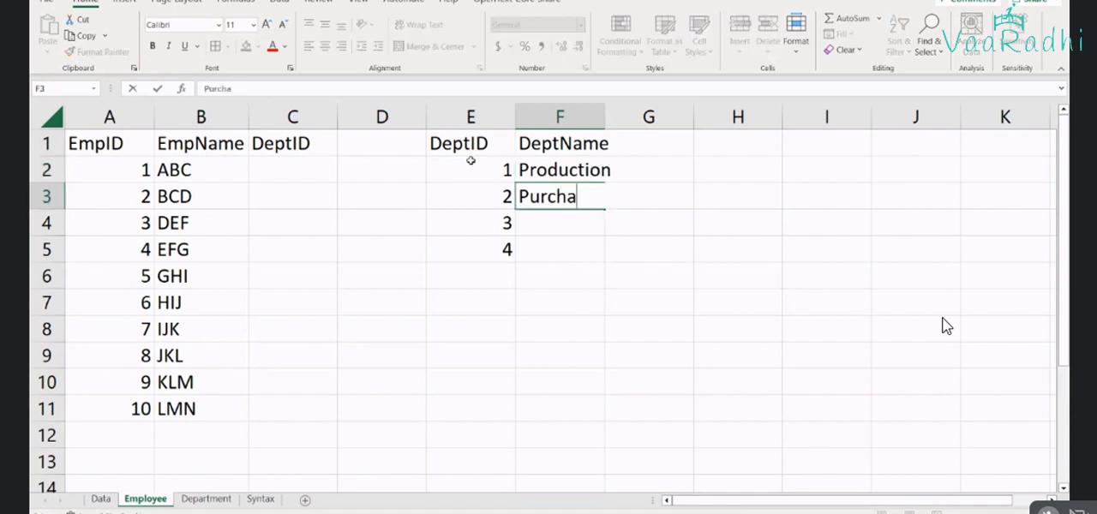
pyautogui.press('Return')
# Enter the department names Sales and Admin in F4 and F5
pyautogui.write('Sales')
pyautogui.press('Return')
pyautogui.write('A')
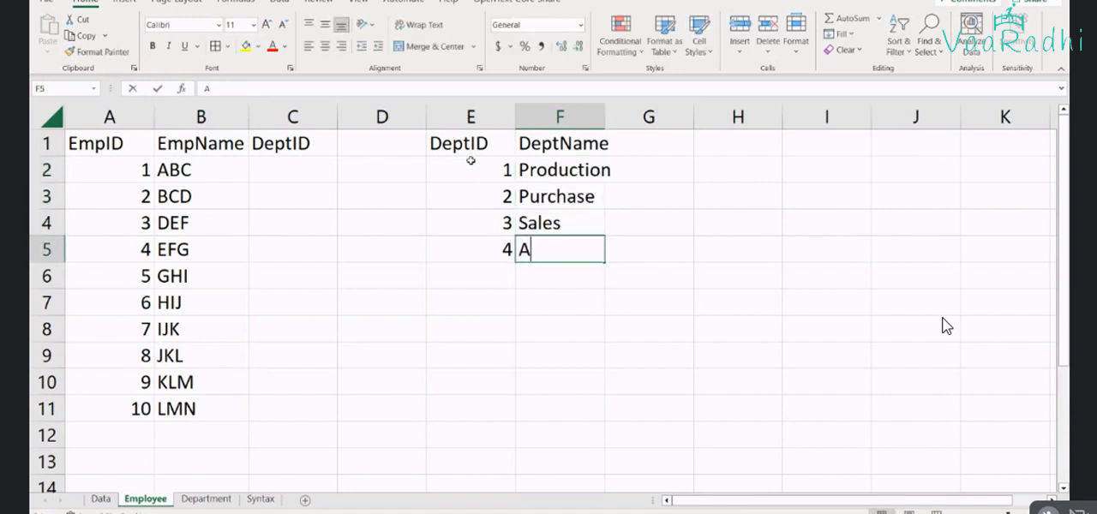
pyautogui.write('dmin')
pyautogui.press('Return')
# Assign DeptID 1, 2, 3 and 4 to the first four employees in cells C2 to C5
pyautogui.press('Up')
pyautogui.press('Up')
pyautogui.press('Up')
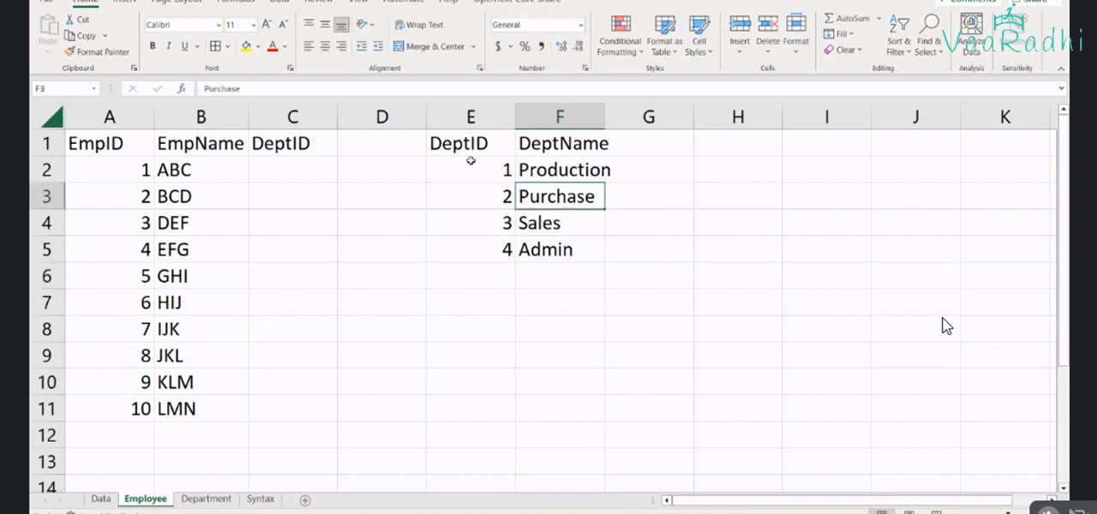
pyautogui.press('Up')
pyautogui.press('Left')
pyautogui.press('Left')
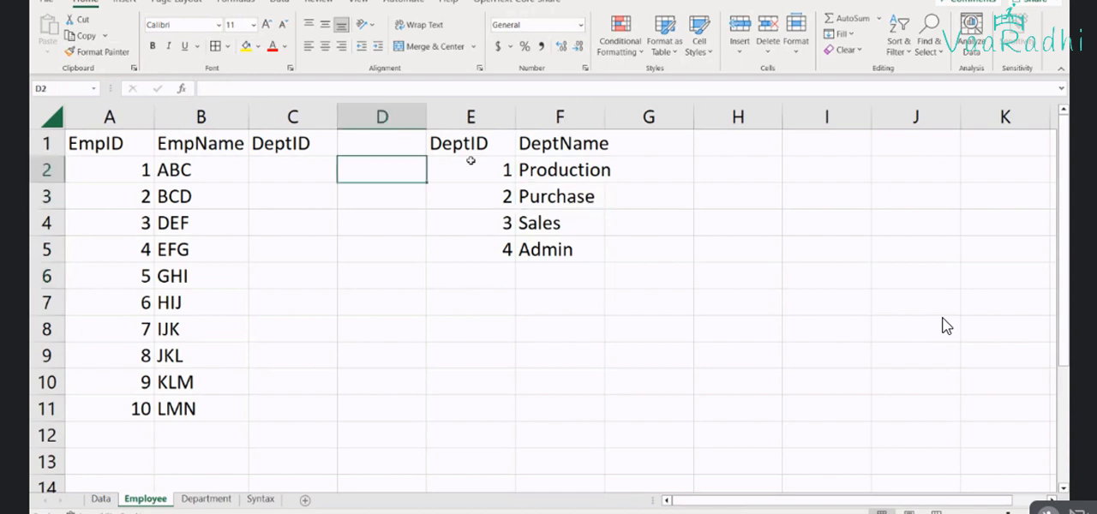
pyautogui.press('Left')
pyautogui.write('1')
pyautogui.press('Return')
pyautogui.write('2')
pyautogui.press('Return')
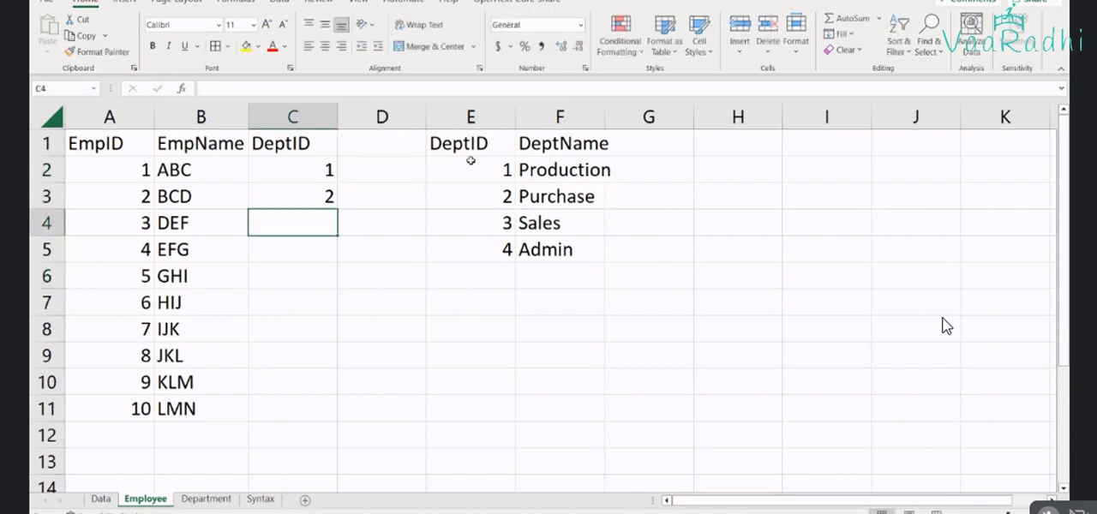
pyautogui.write('3')
pyautogui.press('Return')
pyautogui.write('4')
pyautogui.press('Return')
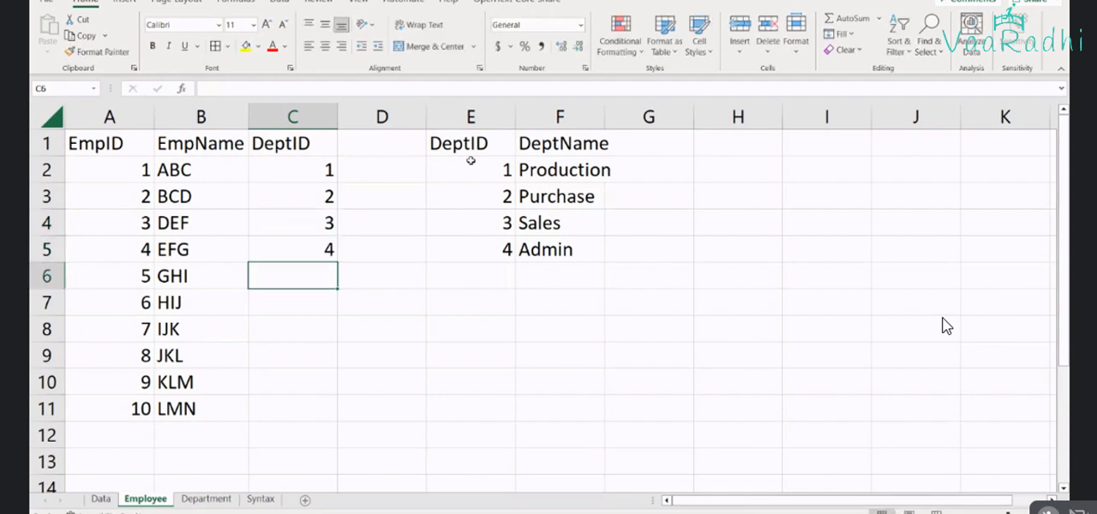
# Assign DeptID 1, 2, 3, 4, 1 and 2 to the remaining employees in cells C6 to C11
pyautogui.write('1')
pyautogui.press('Return')
pyautogui.write('2')
pyautogui.press('Return')
pyautogui.write('3')
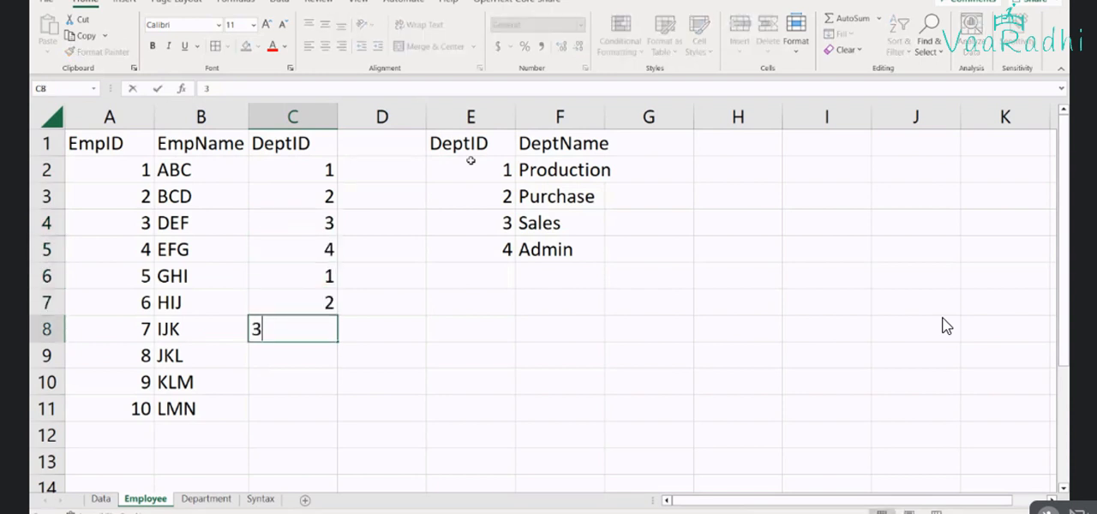
pyautogui.press('Return')
pyautogui.write('4')
pyautogui.press('Return')
pyautogui.write('1')
pyautogui.press('Return')
pyautogui.write('2')
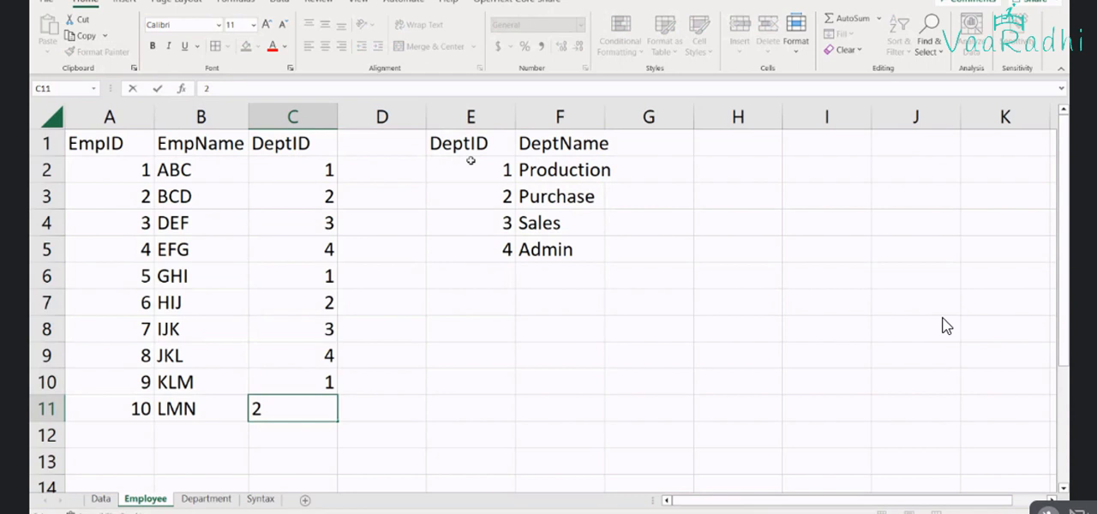
pyautogui.press('Tab')
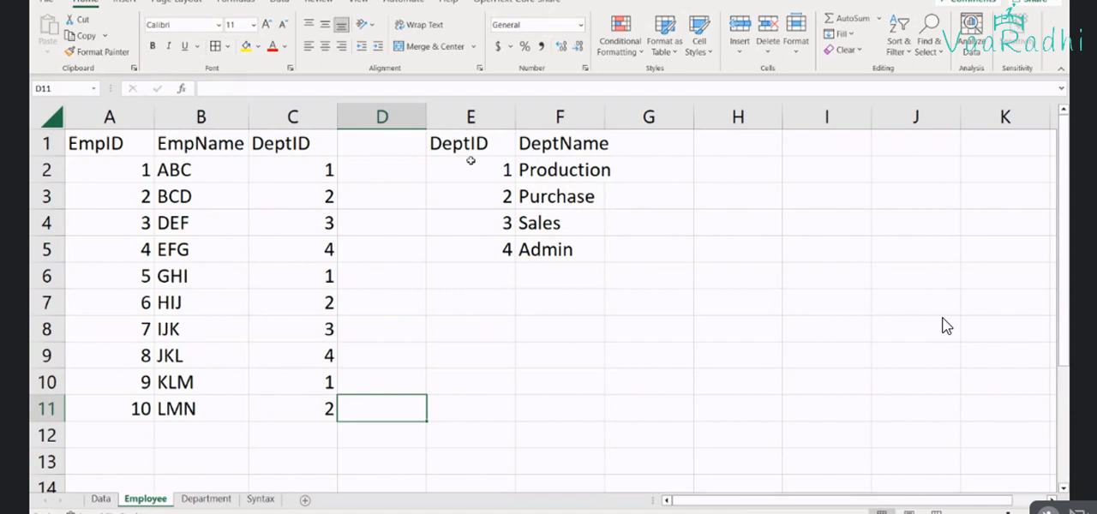
# Move the department table from E1:F5 of the Employee sheet to cell A1 of the Department sheet
pyautogui.moveTo(480, 143); pyautogui.dragTo(556, 244)
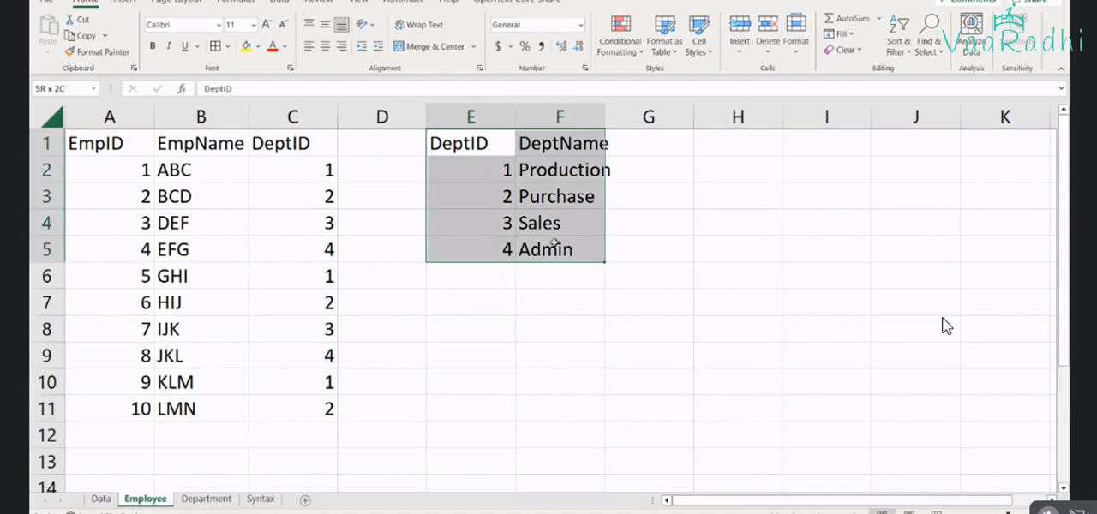
pyautogui.hotkey('ctrl', 'c')
pyautogui.click(206, 499)
pyautogui.click(66, 122)
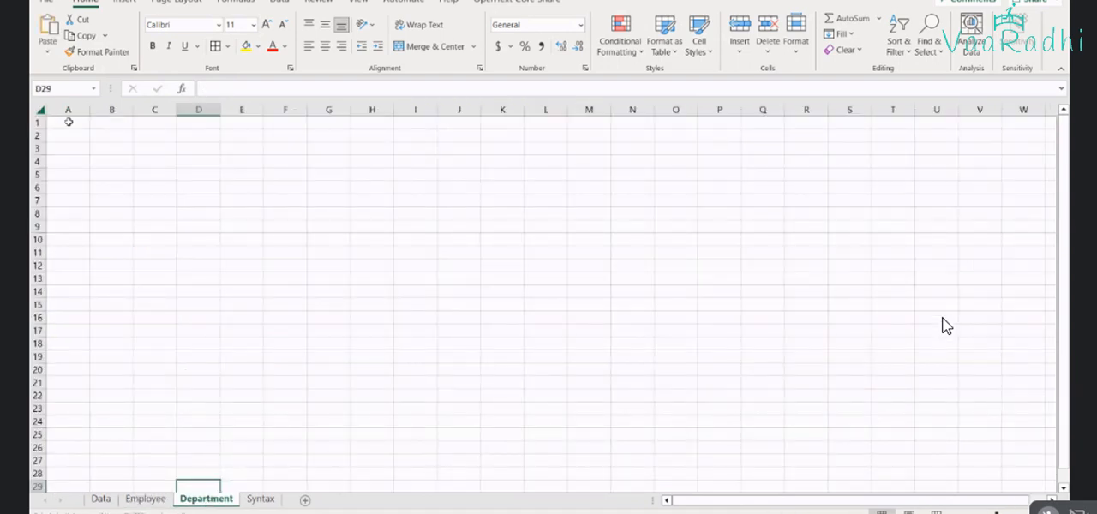
pyautogui.hotkey('ctrl', 'v')
pyautogui.keyDown('ctrl'); pyautogui.scroll(5, 88, 149); pyautogui.keyUp('ctrl')
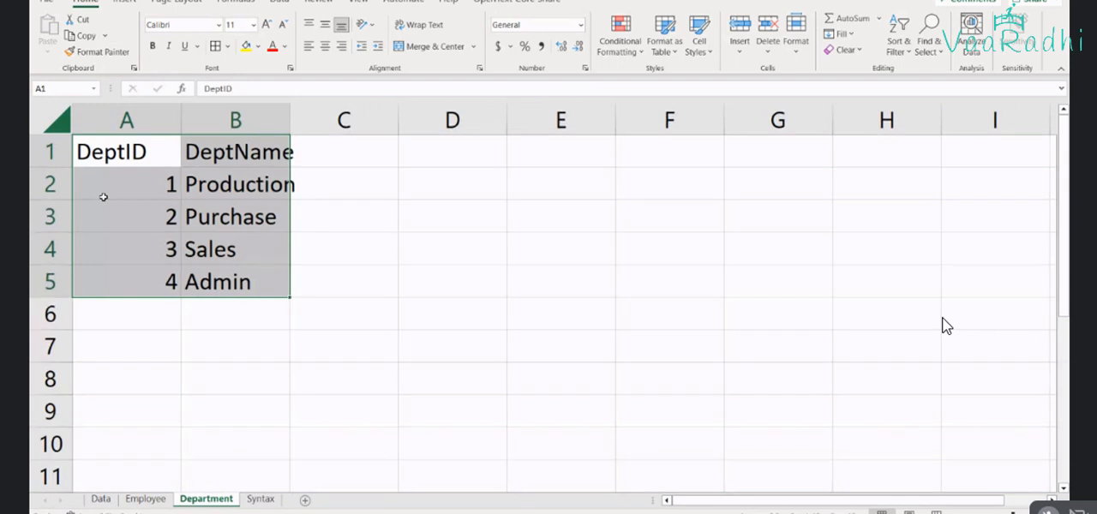
# Delete the empty columns D to F on the Employee sheet
pyautogui.click(138, 499)
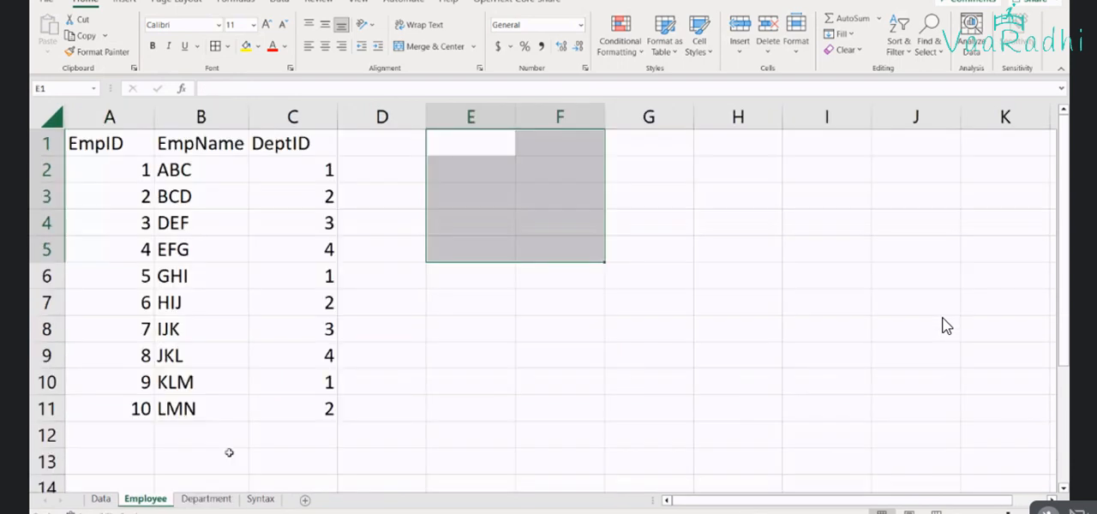
pyautogui.click(384, 120)
pyautogui.moveTo(383, 120); pyautogui.dragTo(580, 120)
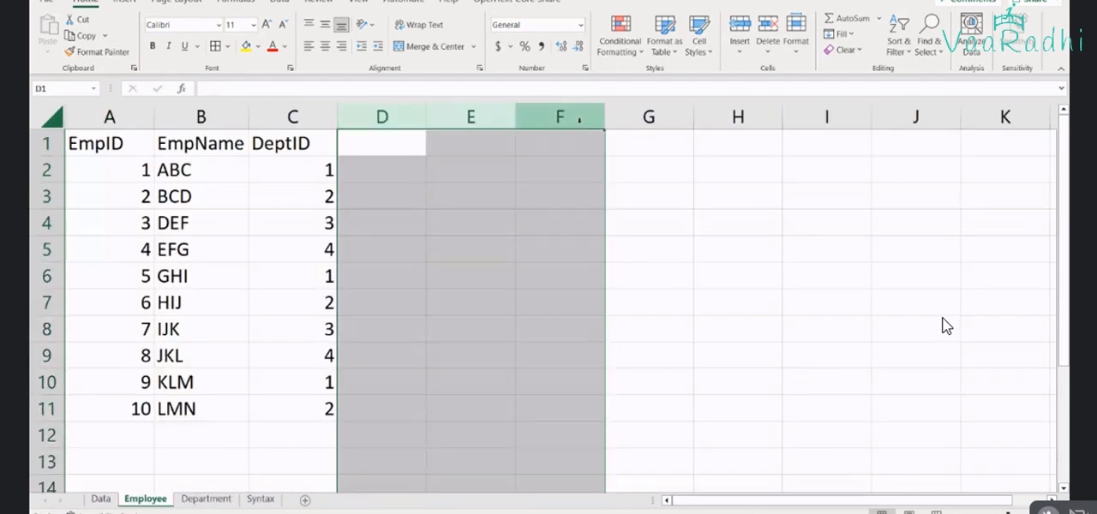
pyautogui.rightClick(580, 120)
pyautogui.click(612, 283)
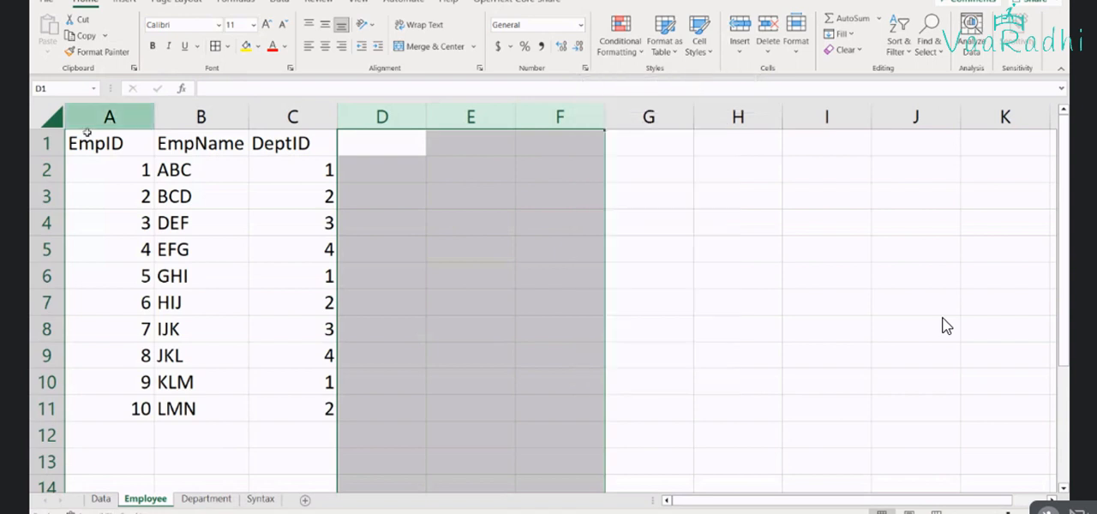
# Apply all borders to the employee table in A1:C11 of the Employee sheet
pyautogui.moveTo(94, 143); pyautogui.dragTo(289, 400)
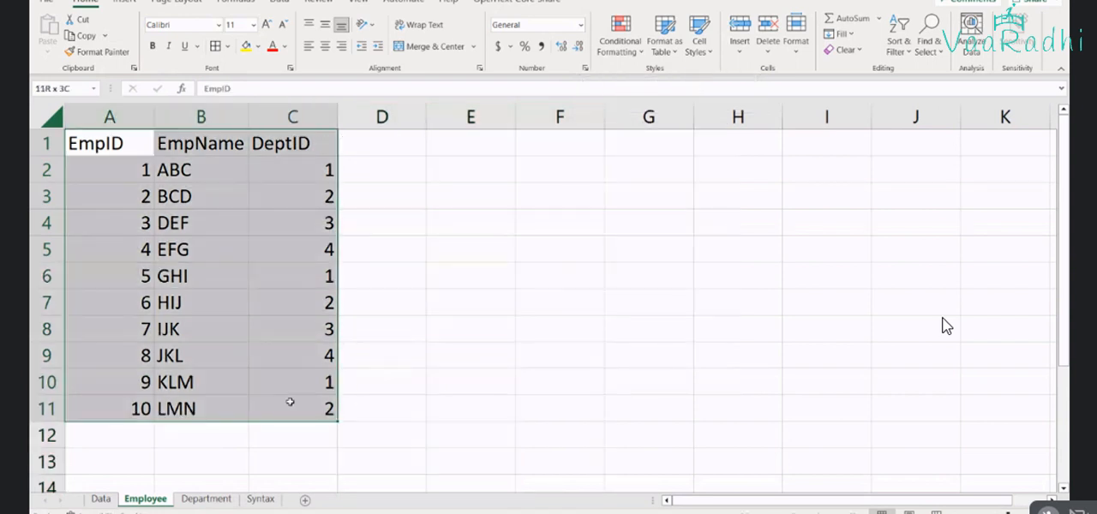
pyautogui.click(216, 47)
pyautogui.click(373, 208)
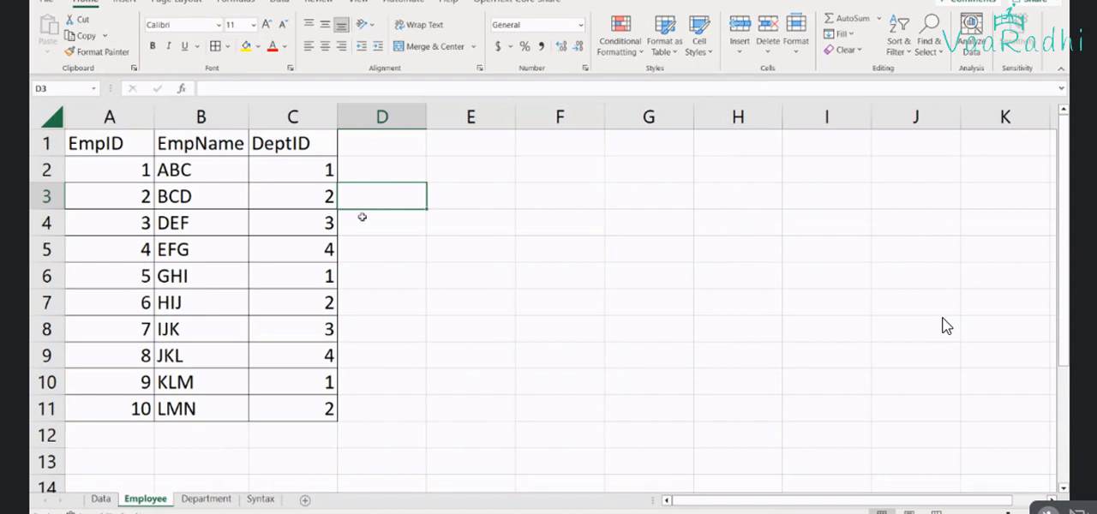
# Apply all borders to the table in A1:B5 of the Department sheet and autofit the DeptName column
pyautogui.click(206, 499)
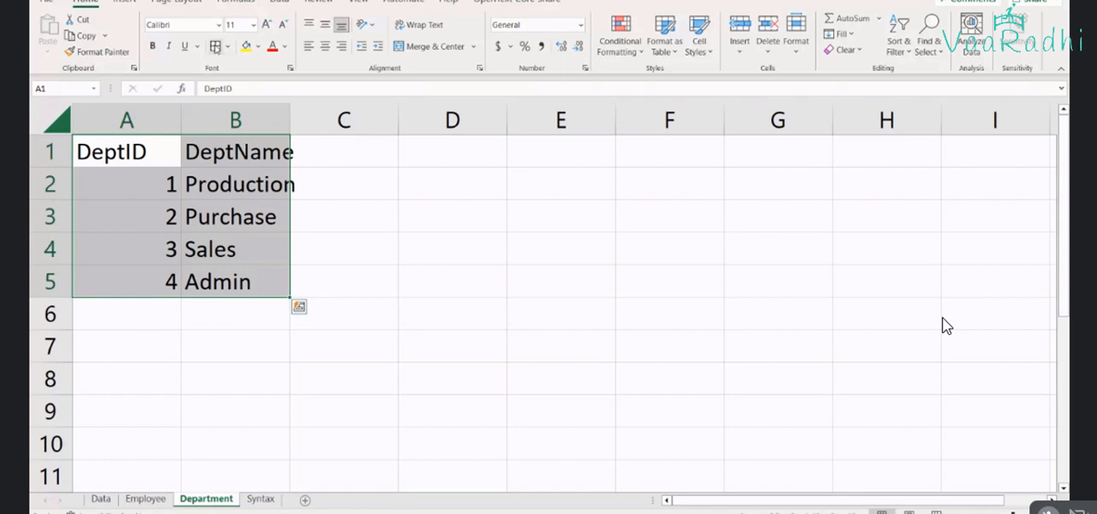
pyautogui.click(216, 48)
pyautogui.doubleClick(289, 119)
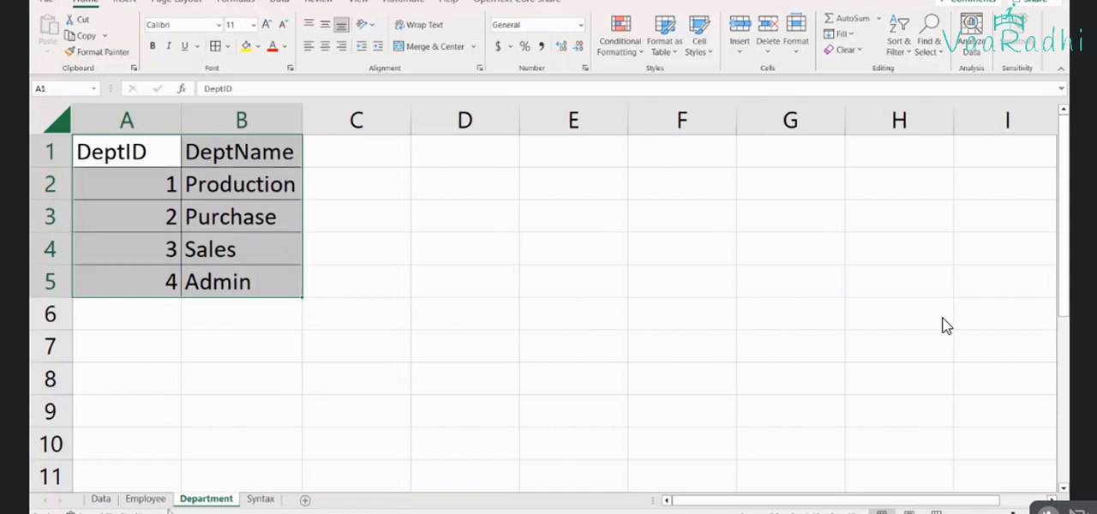
# Switch to Power BI and load the Employee and Department sheets from the Excel workbook DAX - Filter Functions.xlsx
pyautogui.click(167, 505)
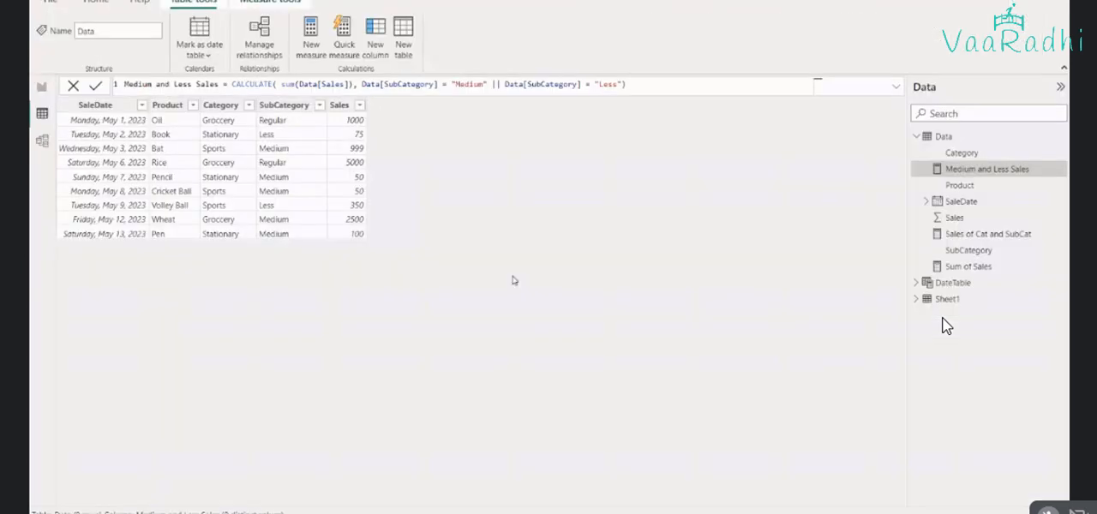
pyautogui.click(96, 2)
pyautogui.click(124, 50)
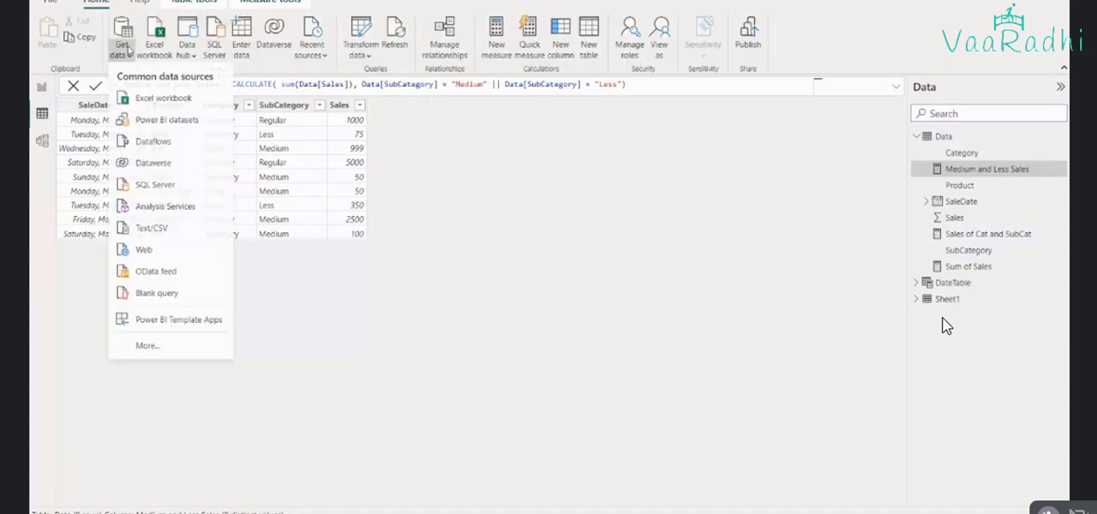
pyautogui.click(128, 50)
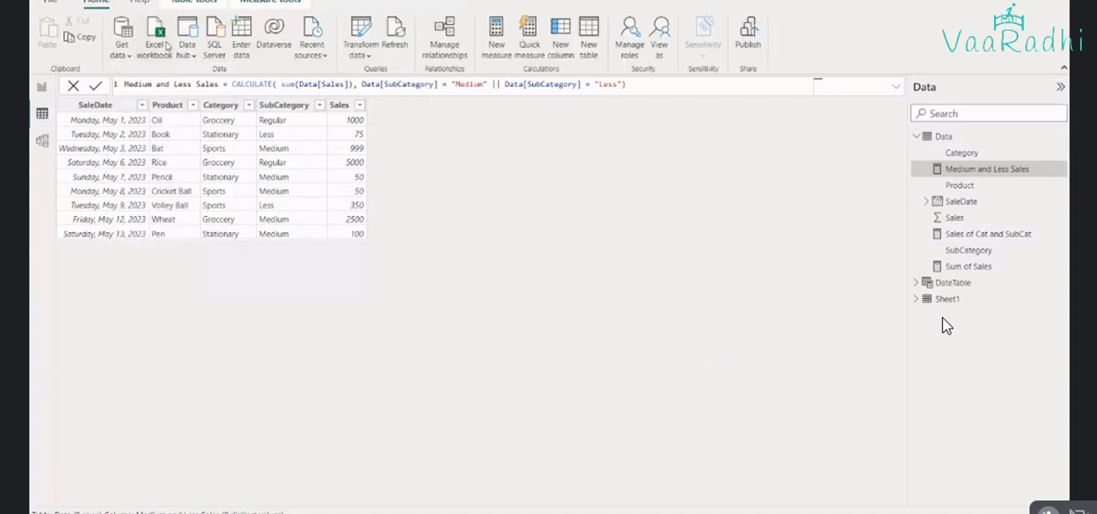
pyautogui.click(167, 46)
pyautogui.doubleClick(167, 68)
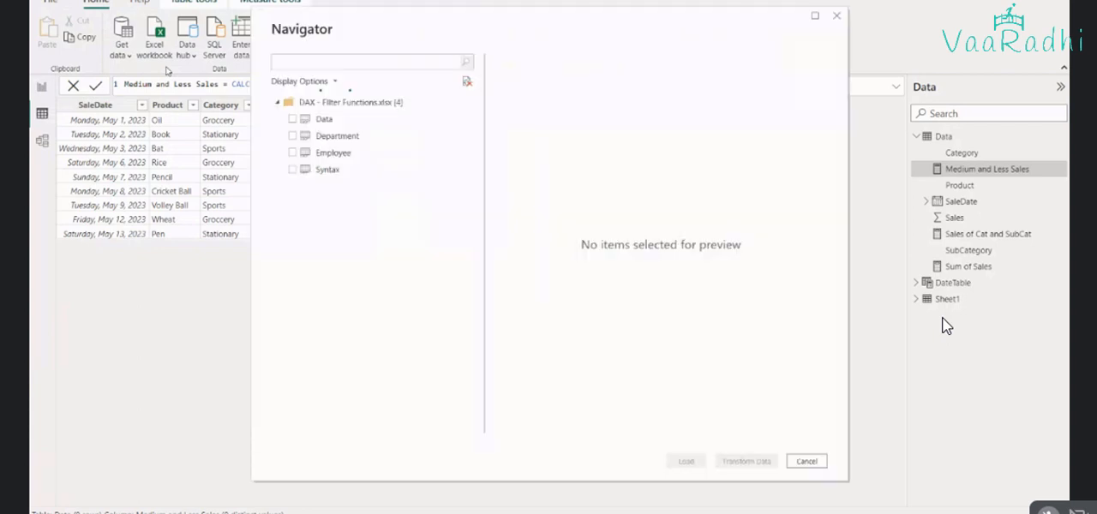
pyautogui.click(294, 153)
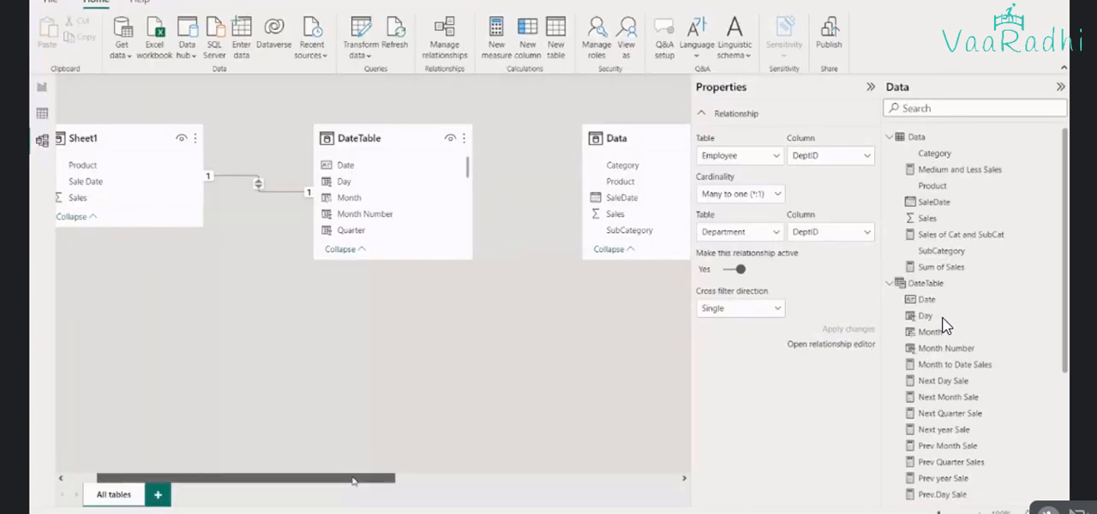
# Examine the DeptID relationship between Department and Employee in the model, and compare the DeptID 1 entries in both Excel sheets
pyautogui.moveTo(353, 482); pyautogui.dragTo(625, 482)
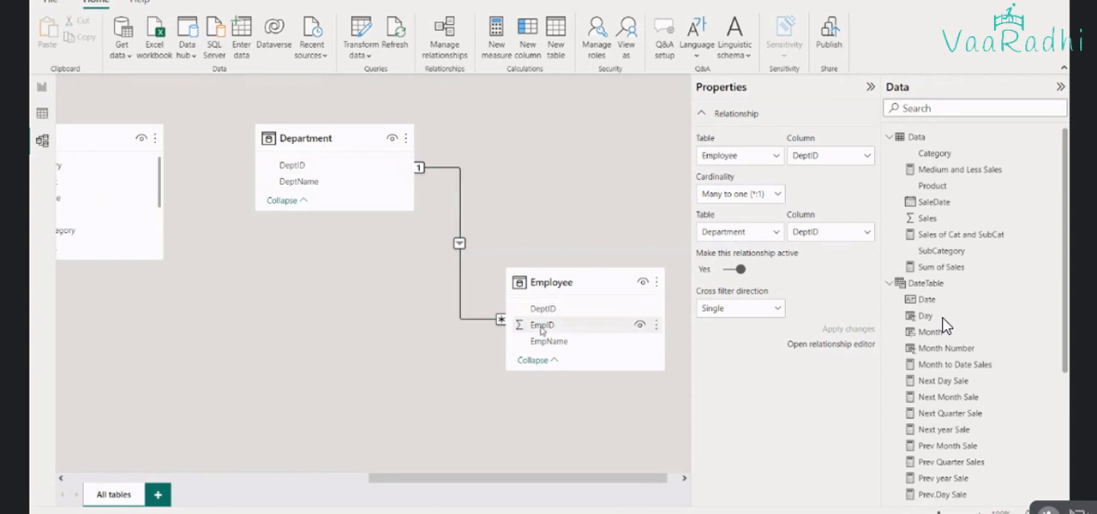
pyautogui.hotkey('alt', 'Tab')
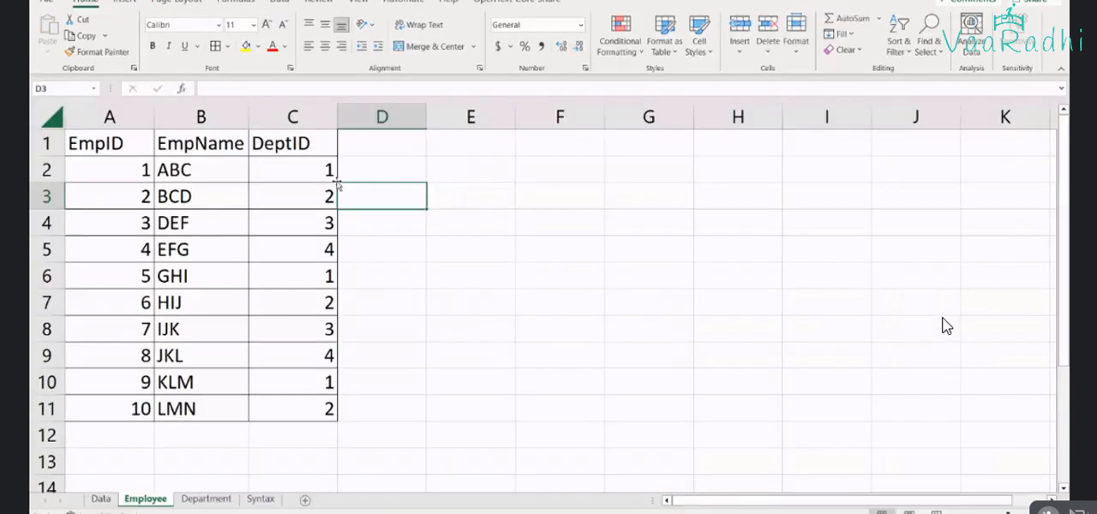
pyautogui.hotkey('ctrl', 'pagedown')
pyautogui.click(175, 179)
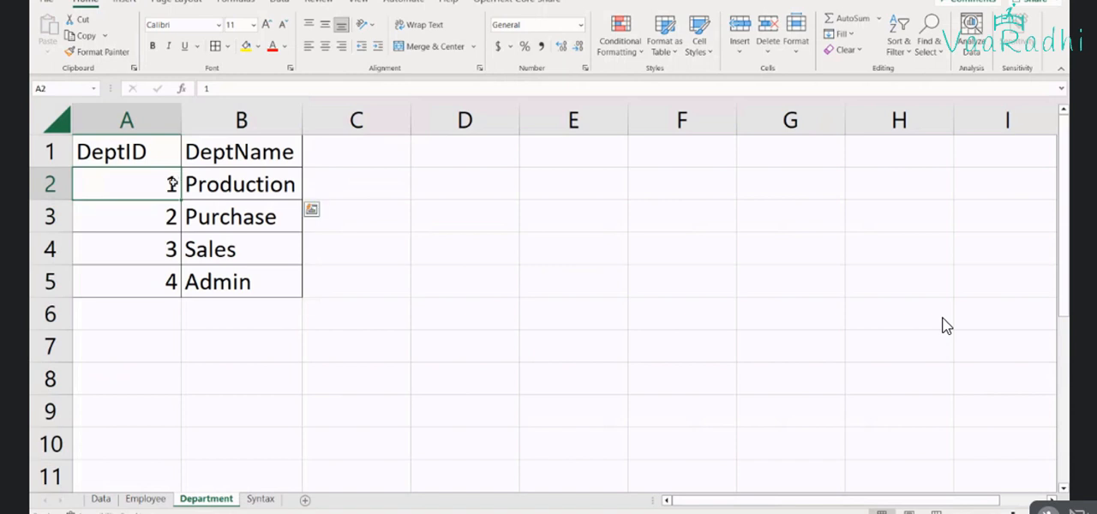
pyautogui.hotkey('ctrl', 'pageup')
pyautogui.click(319, 175)
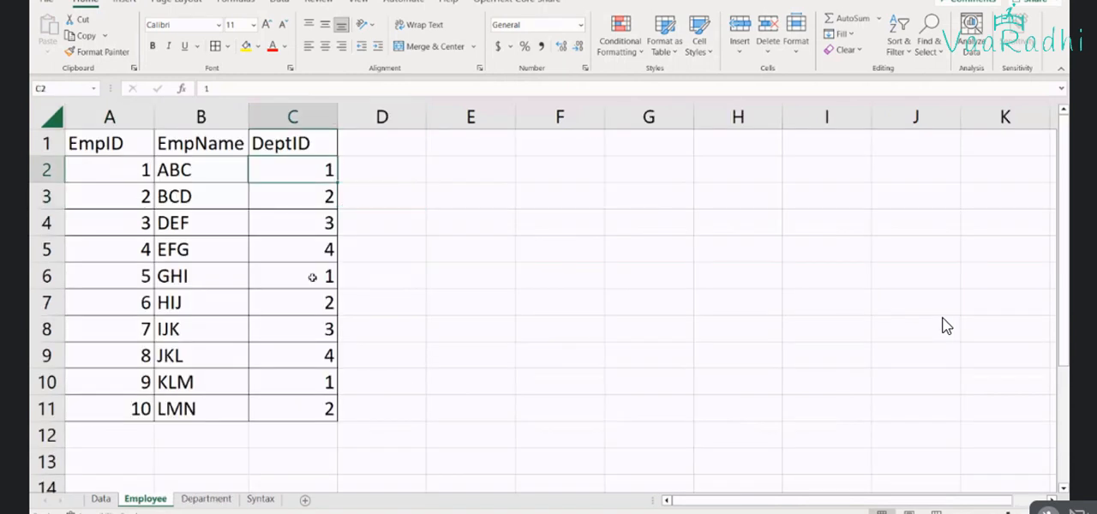
pyautogui.keyDown('ctrl'); pyautogui.click(312, 277); pyautogui.keyUp('ctrl')
pyautogui.keyDown('ctrl'); pyautogui.click(321, 385); pyautogui.keyUp('ctrl')
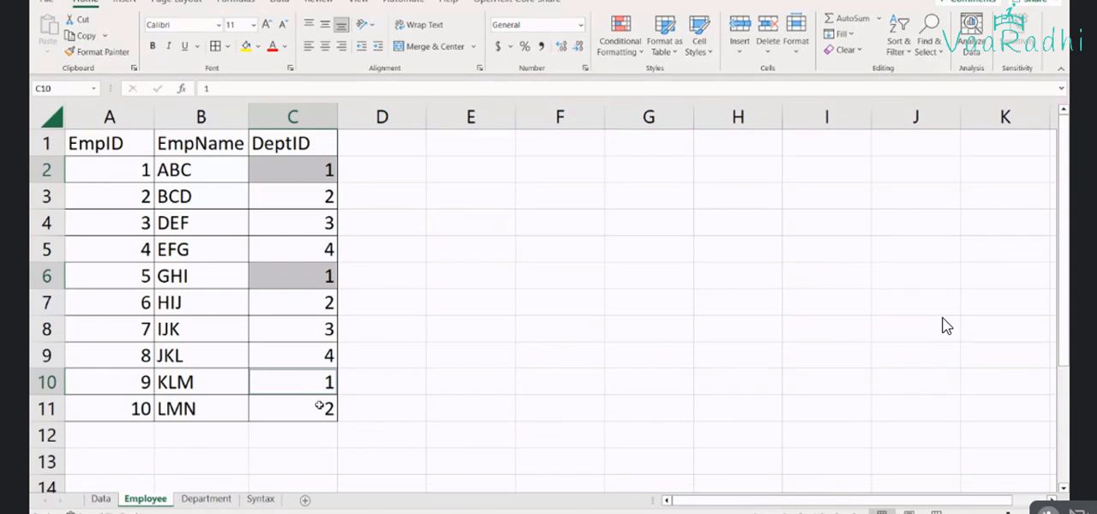
pyautogui.click(206, 500)
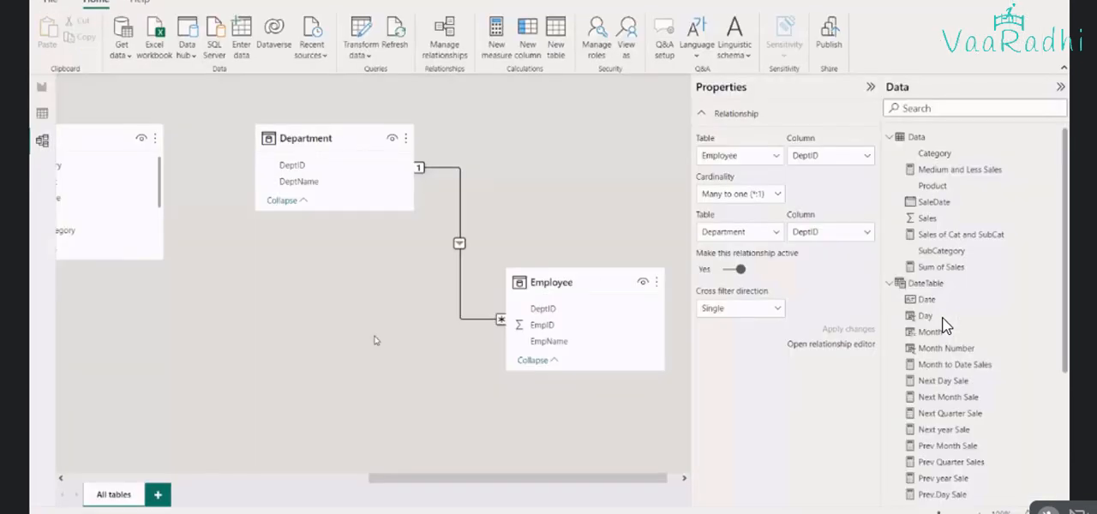
# Return to the Power BI report page and delete all its sales cards and the Category sales table
pyautogui.click(42, 112)
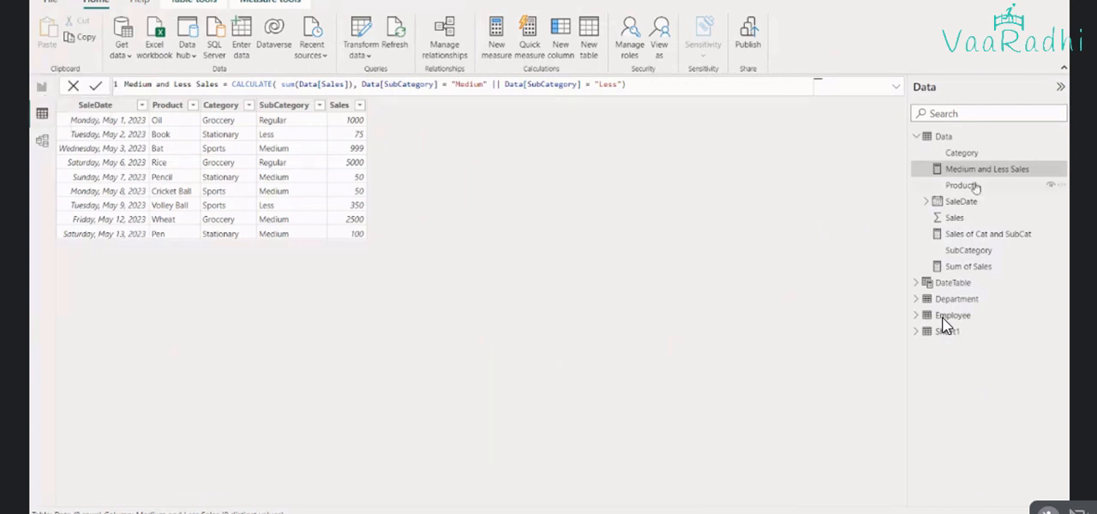
pyautogui.click(917, 137)
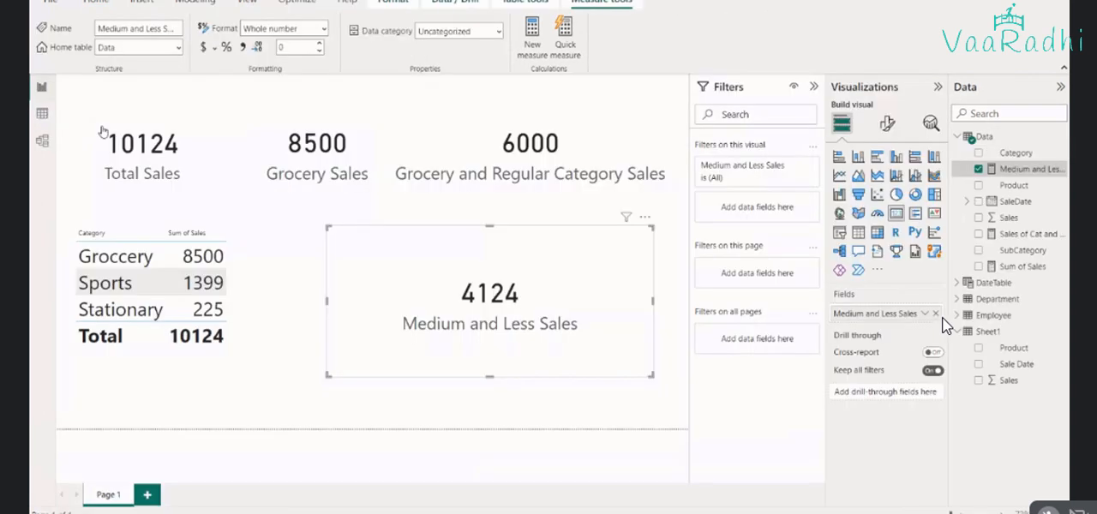
pyautogui.click(649, 375)
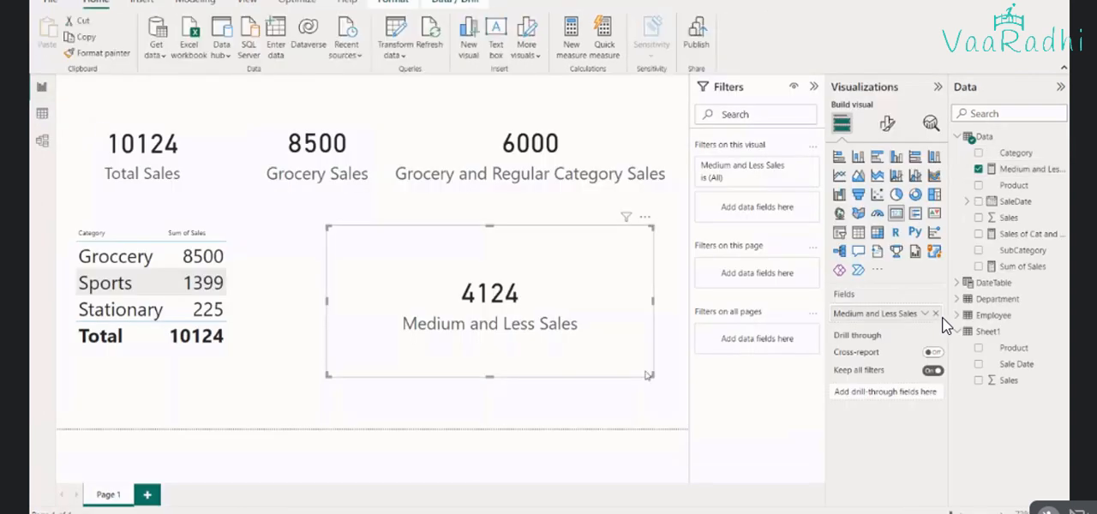
pyautogui.press('Delete')
pyautogui.click(611, 210)
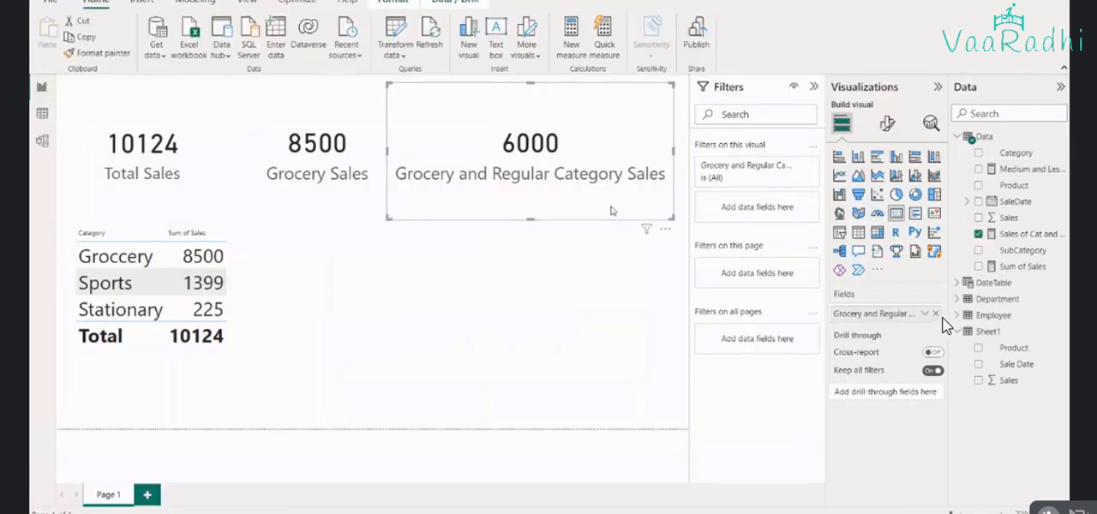
pyautogui.press('Delete')
pyautogui.click(335, 194)
pyautogui.press('Delete')
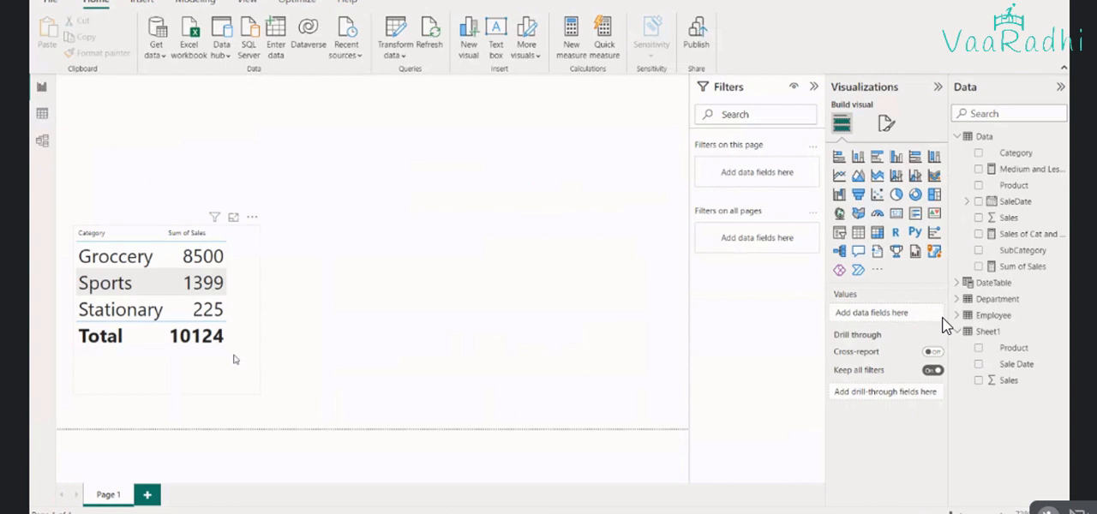
pyautogui.click(235, 359)
pyautogui.press('Delete')
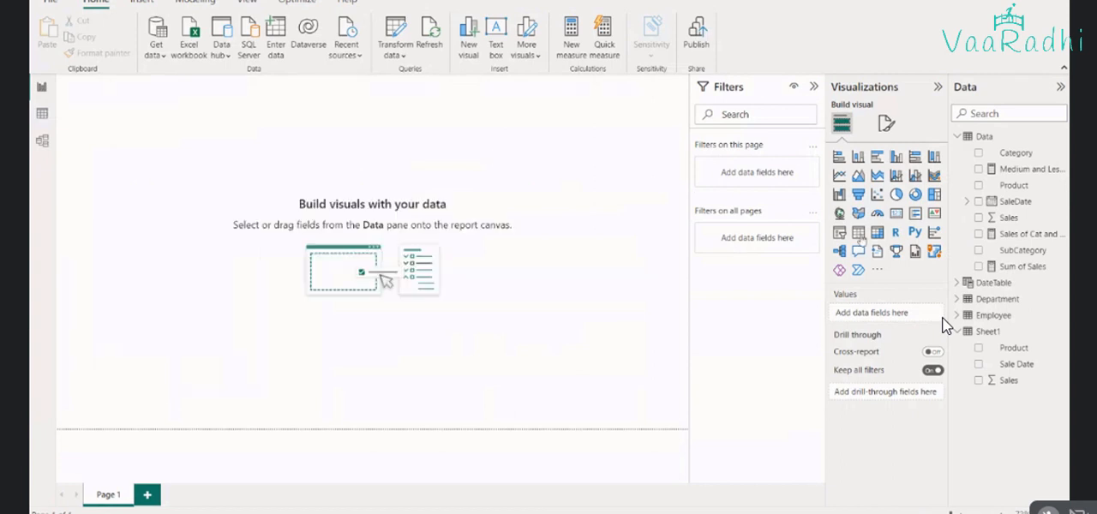
# Add an enlarged table visual showing EmpName from the Employee table and DeptName from the Department table
pyautogui.click(858, 234)
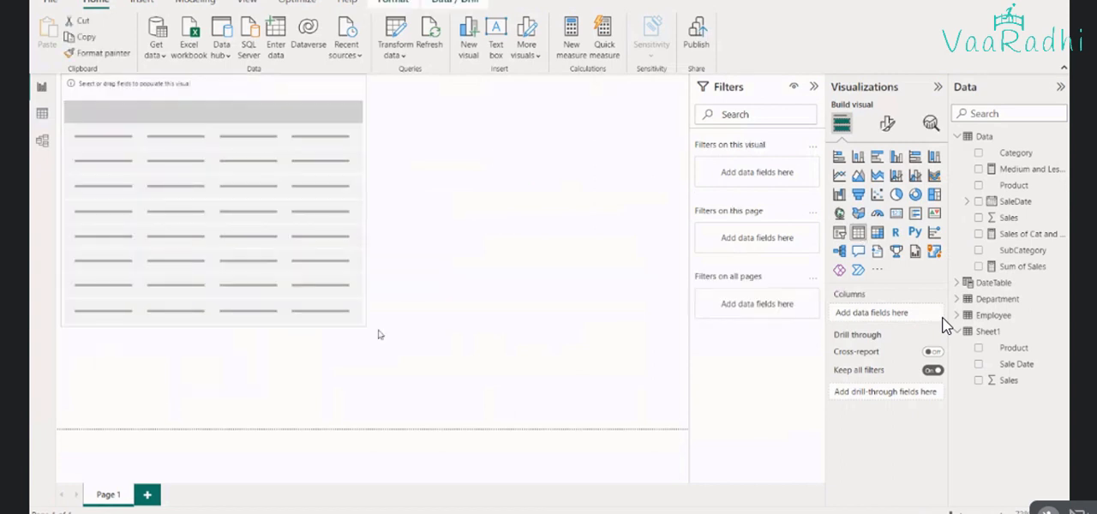
pyautogui.moveTo(369, 327); pyautogui.dragTo(514, 395)
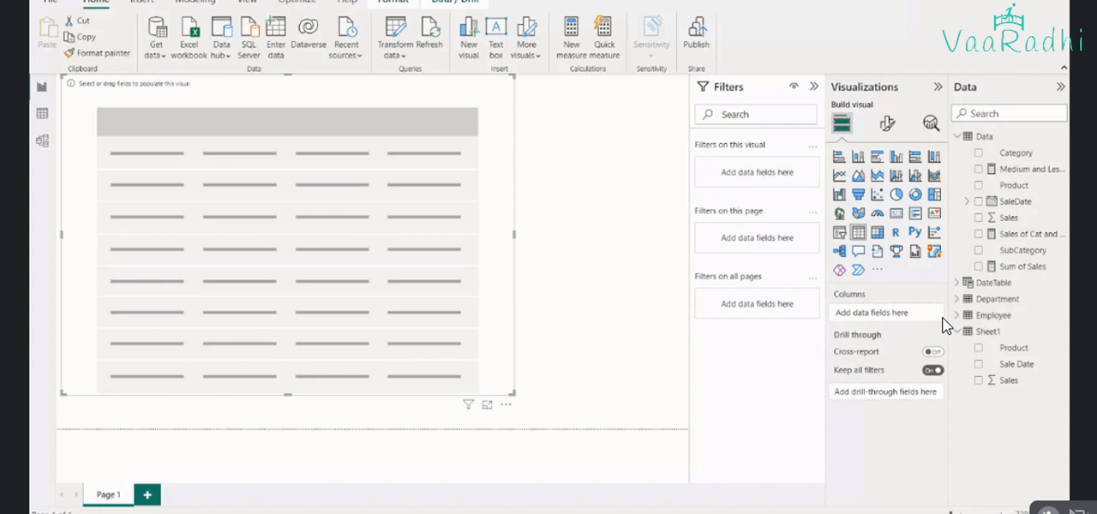
pyautogui.click(958, 139)
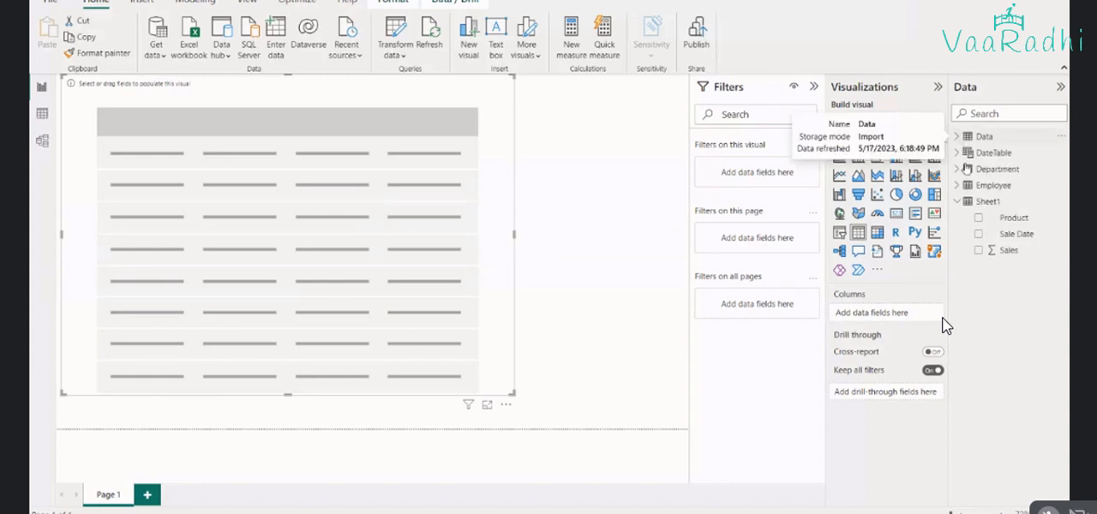
pyautogui.click(958, 201)
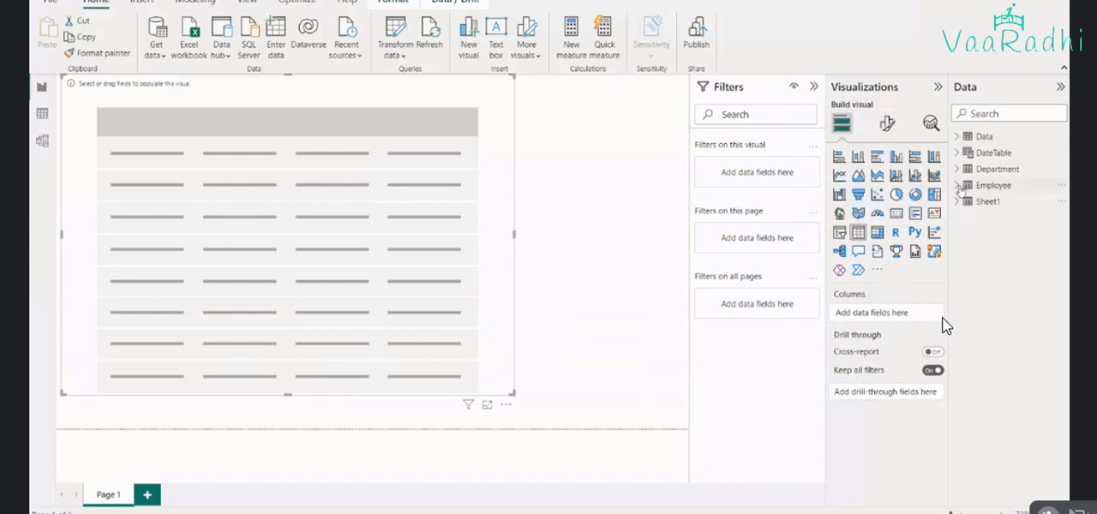
pyautogui.click(958, 185)
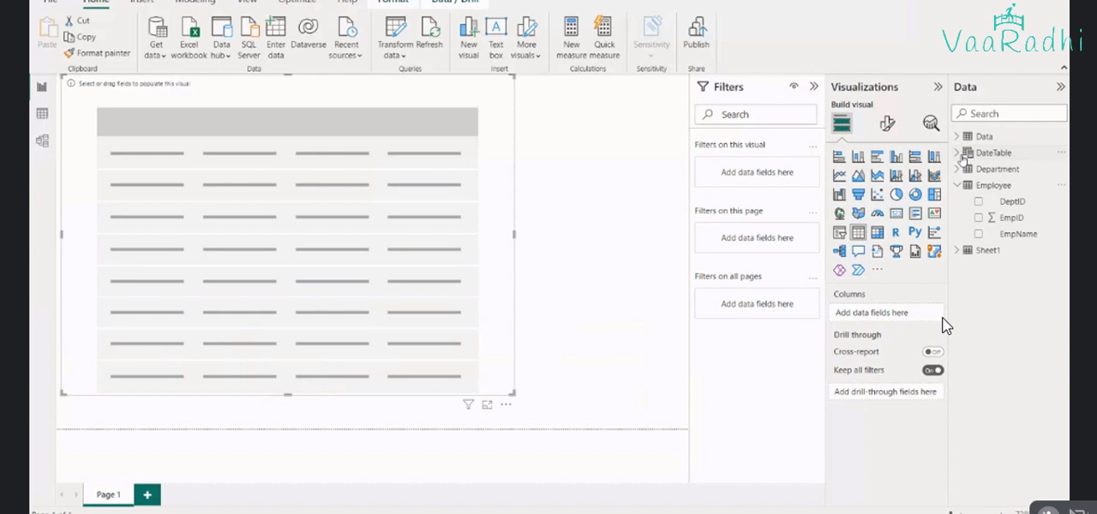
pyautogui.click(958, 168)
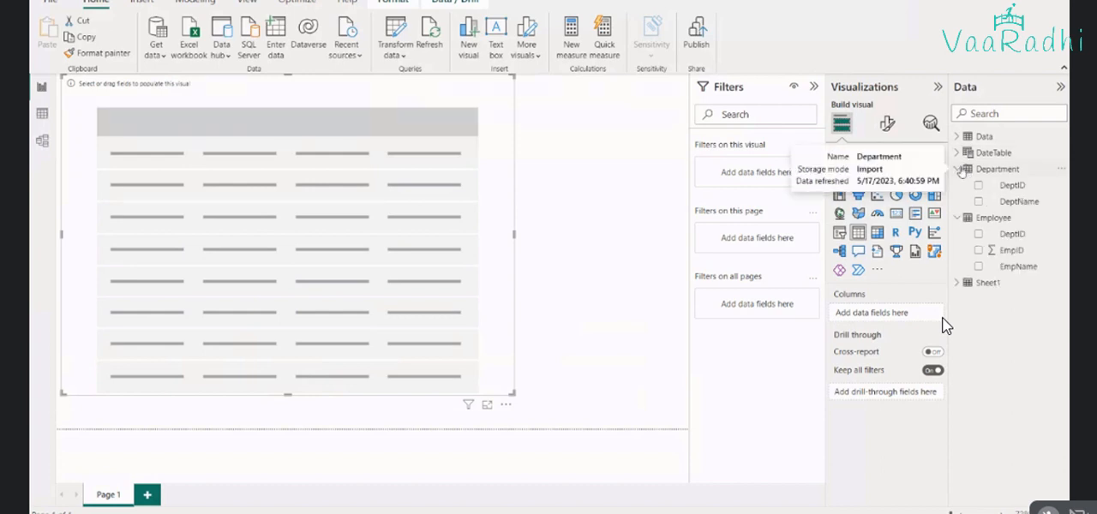
pyautogui.click(980, 266)
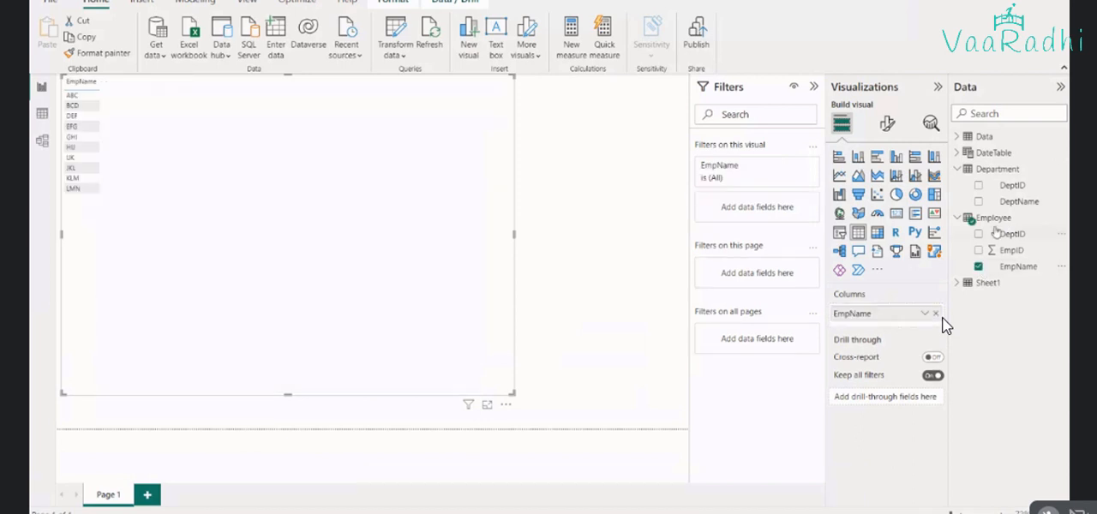
pyautogui.click(979, 202)
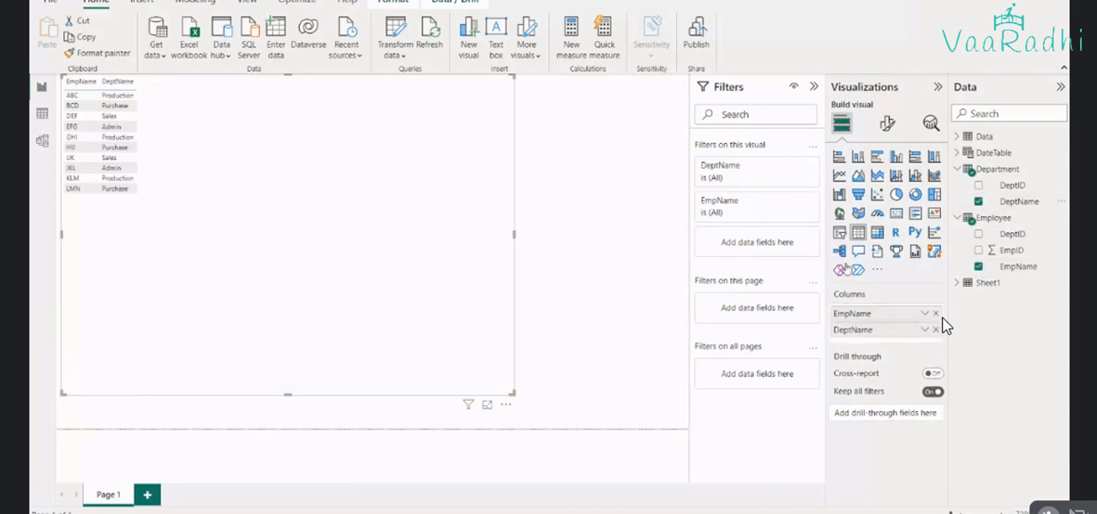
# Set the font size of the table visual's values to 30
pyautogui.click(887, 124)
pyautogui.click(925, 276)
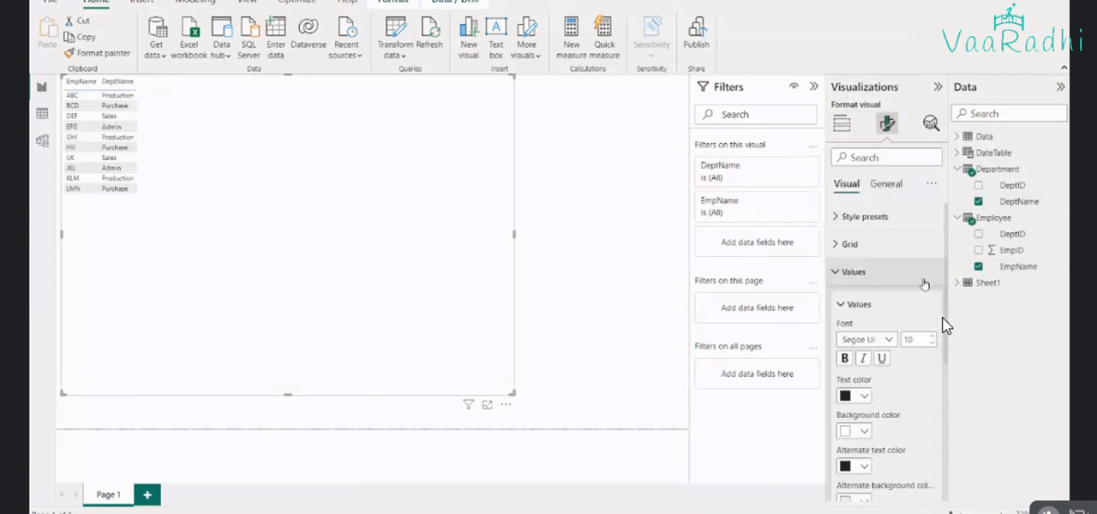
pyautogui.click(932, 336)
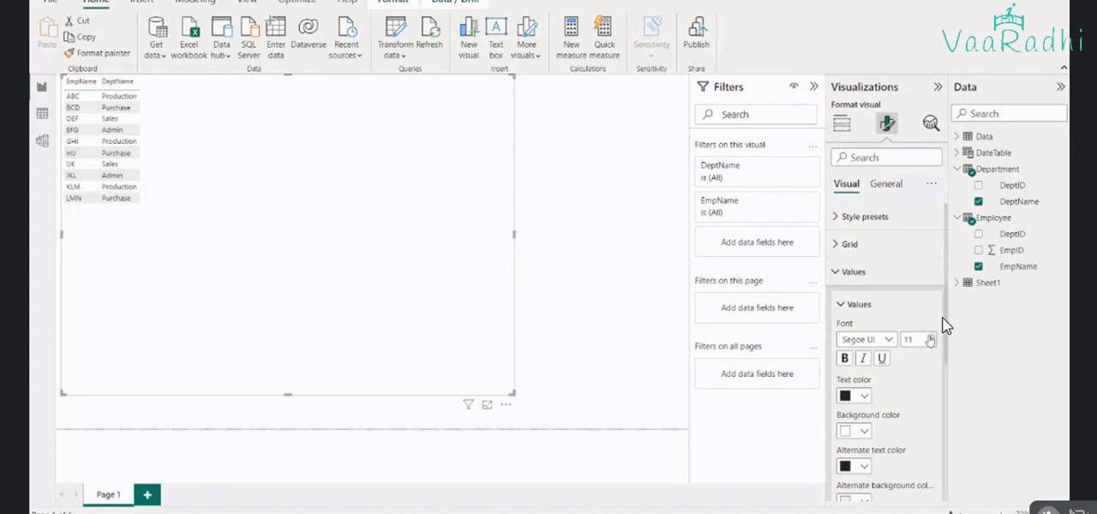
pyautogui.click(931, 337)
pyautogui.click(931, 336)
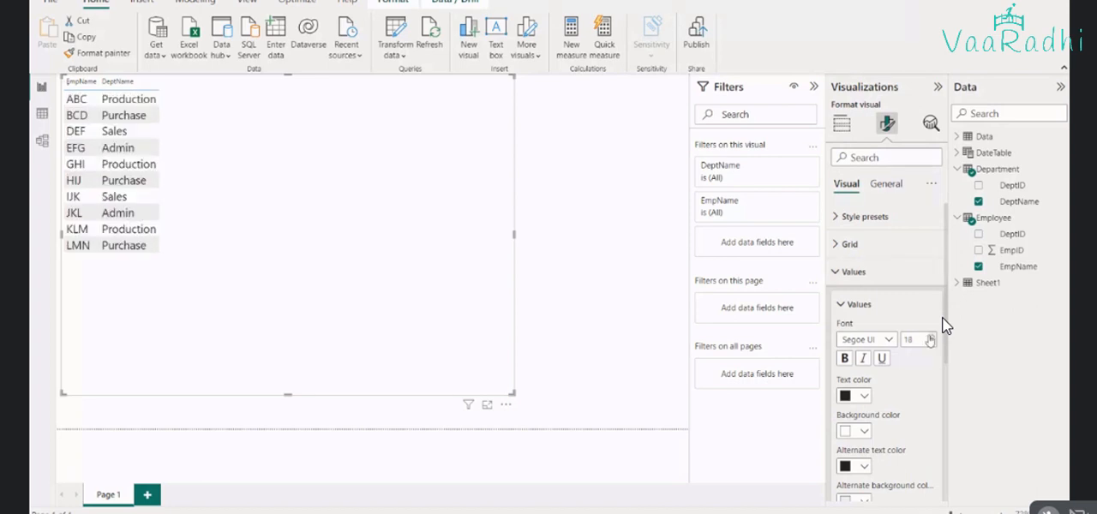
pyautogui.click(931, 337)
pyautogui.click(931, 338)
pyautogui.click(931, 338)
pyautogui.click(932, 338)
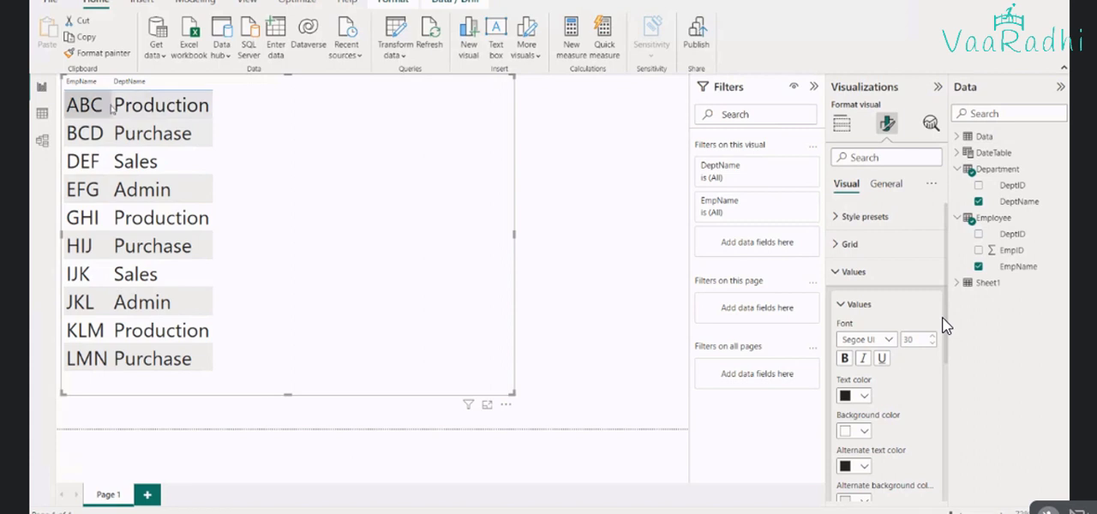
# Switch to Excel and copy the whole Department table into the Employee sheet, starting at cell E2
pyautogui.hotkey('alt', 'Tab')
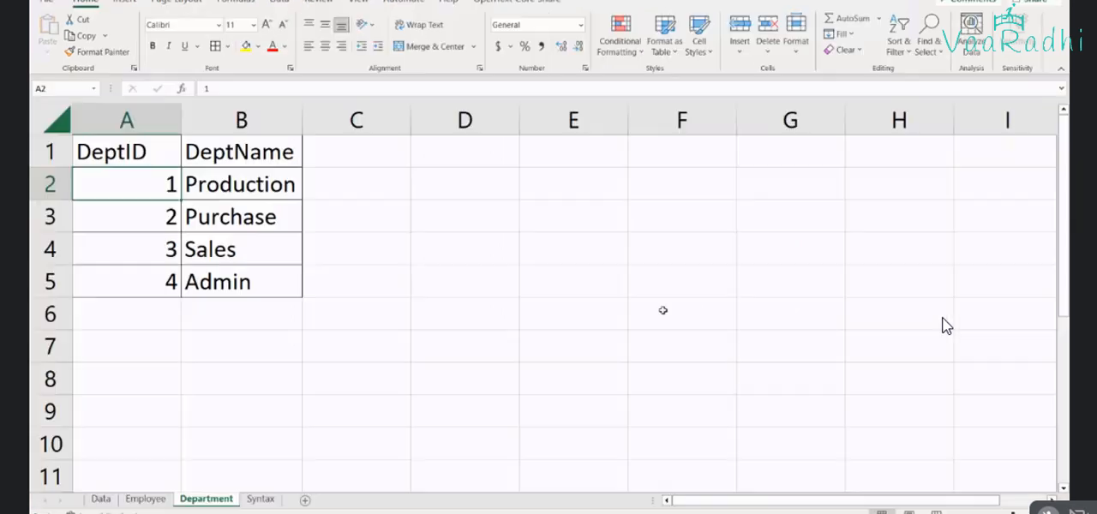
pyautogui.hotkey('ctrl', 'a')
pyautogui.hotkey('ctrl', 'c')
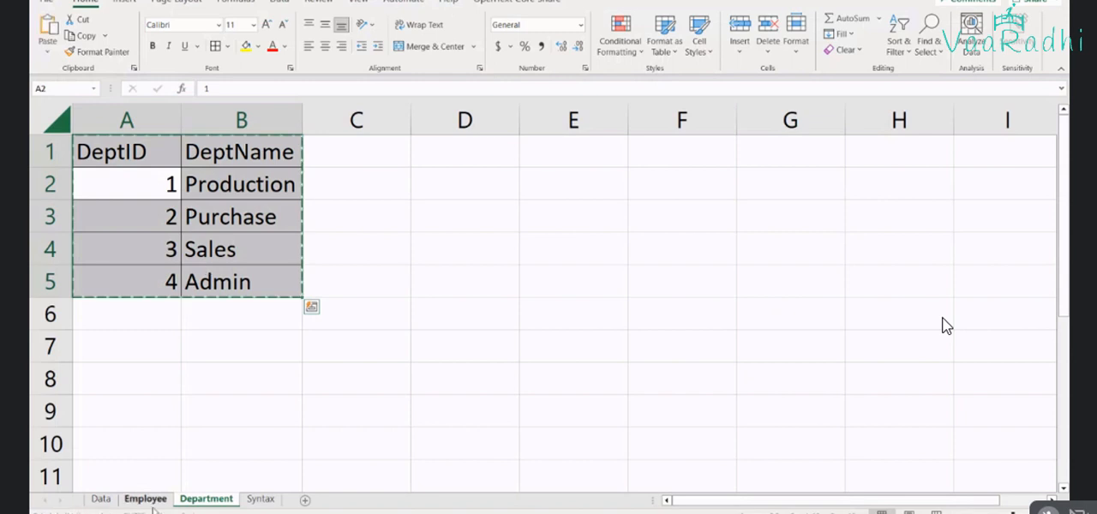
pyautogui.click(146, 499)
pyautogui.click(500, 166)
pyautogui.hotkey('ctrl', 'v')
pyautogui.click(560, 249)
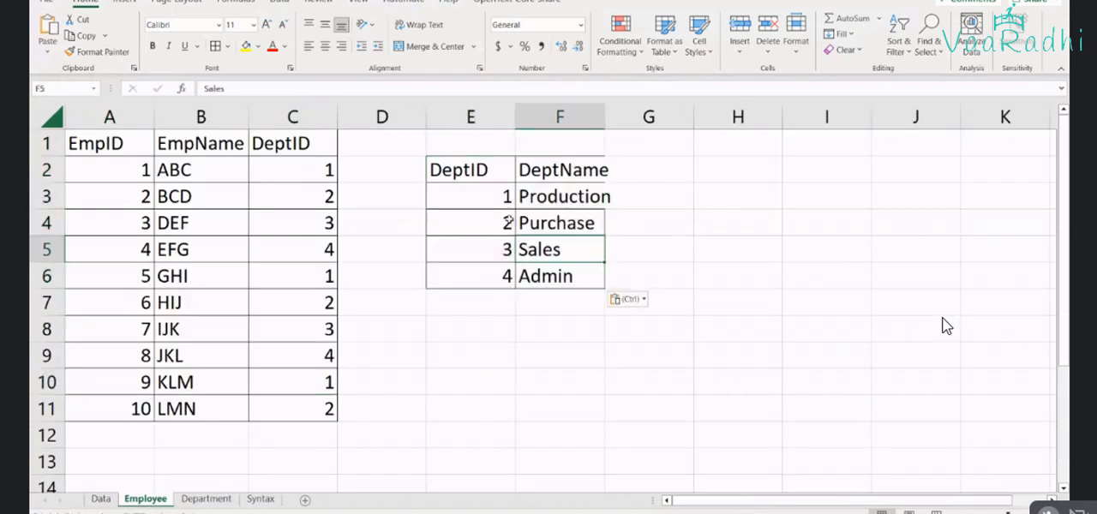
# Match the DeptID 1 rows of the Employee data with the Production entry in the pasted department list
pyautogui.moveTo(506, 199); pyautogui.dragTo(531, 194)
pyautogui.click(297, 172)
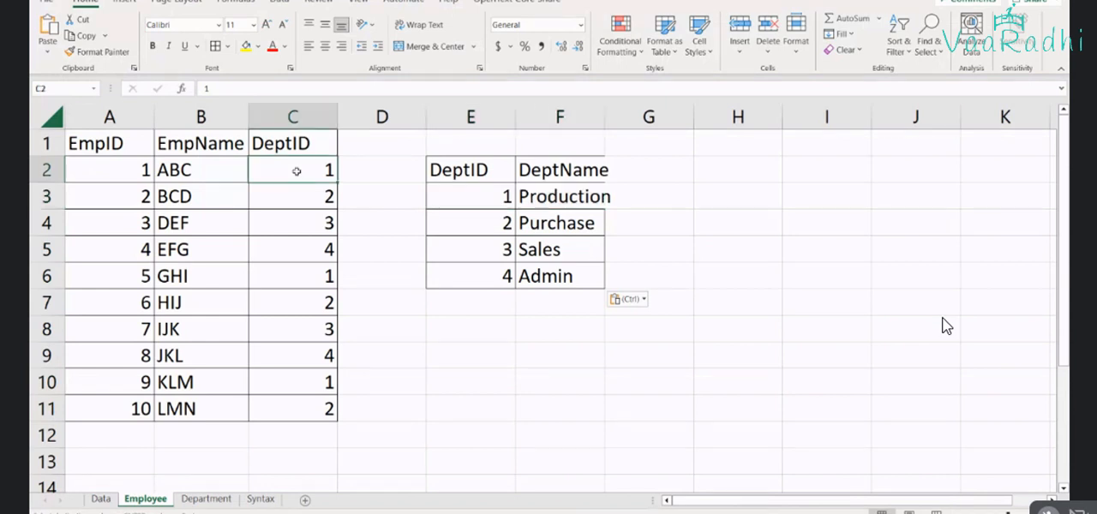
pyautogui.click(316, 277)
pyautogui.keyDown('ctrl'); pyautogui.click(296, 169); pyautogui.keyUp('ctrl')
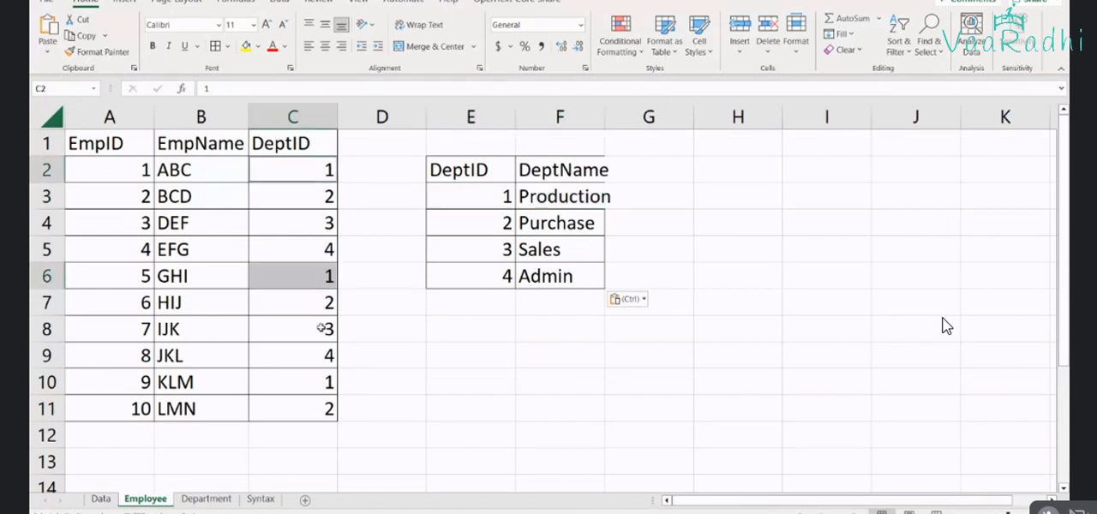
pyautogui.keyDown('ctrl'); pyautogui.click(294, 386); pyautogui.keyUp('ctrl')
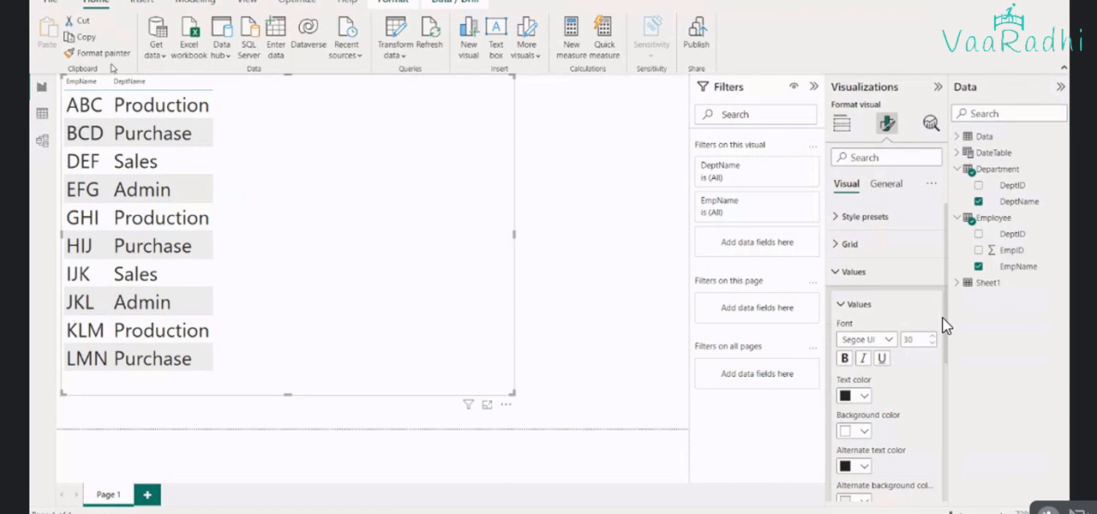
# Switch to Power BI, review the table visual's Production and Purchase rows, check the DeptID relationship in the model, and return to the report
pyautogui.click(147, 134)
pyautogui.click(147, 113)
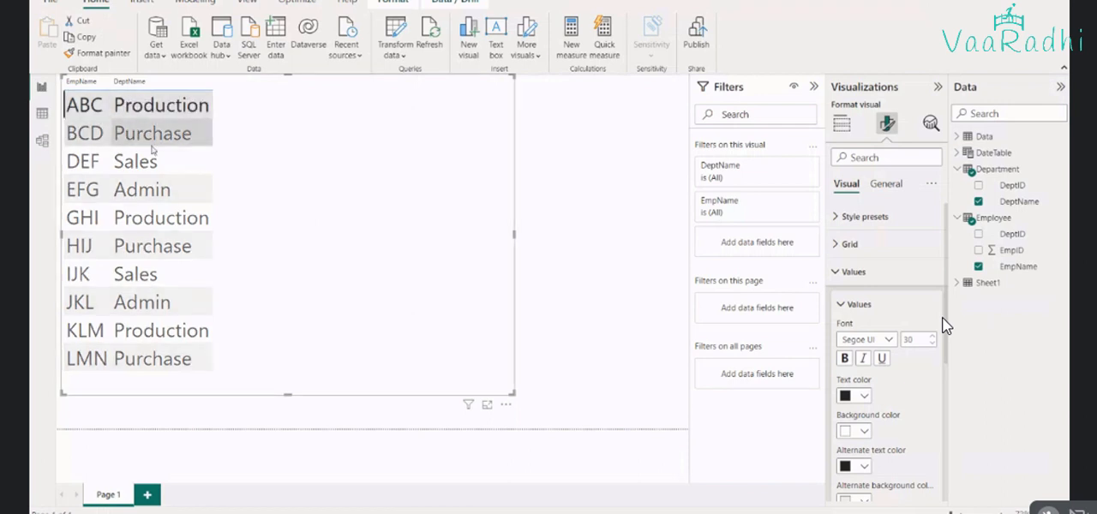
pyautogui.click(150, 219)
pyautogui.click(179, 329)
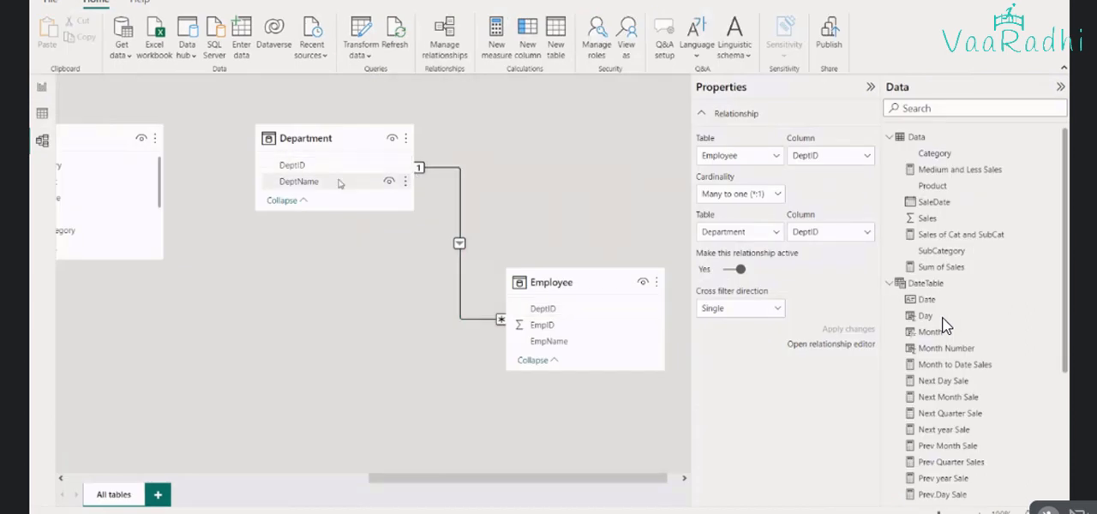
pyautogui.click(41, 87)
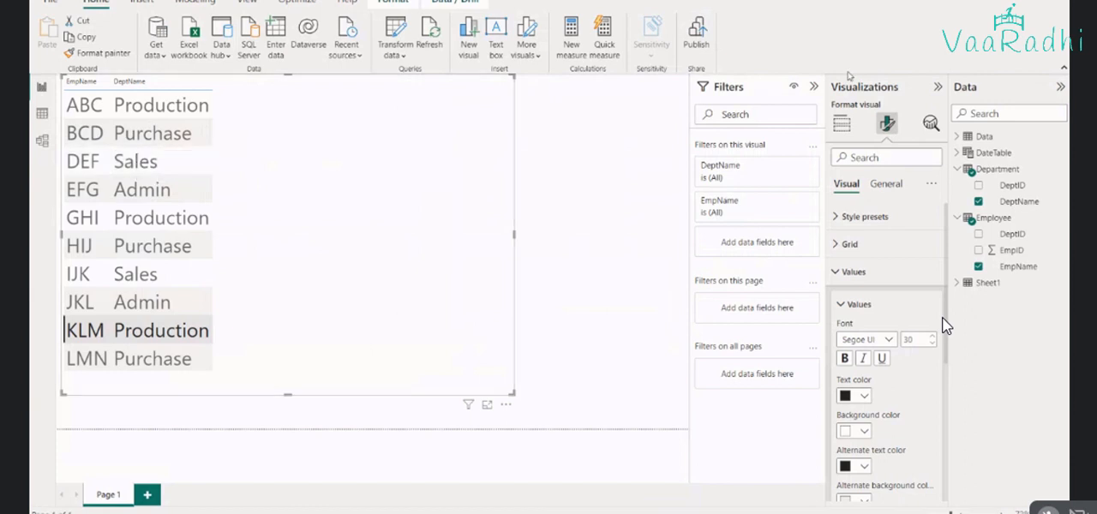
# Add DeptID from both the Employee and Department tables to the table visual, and remove both fields again
pyautogui.click(980, 234)
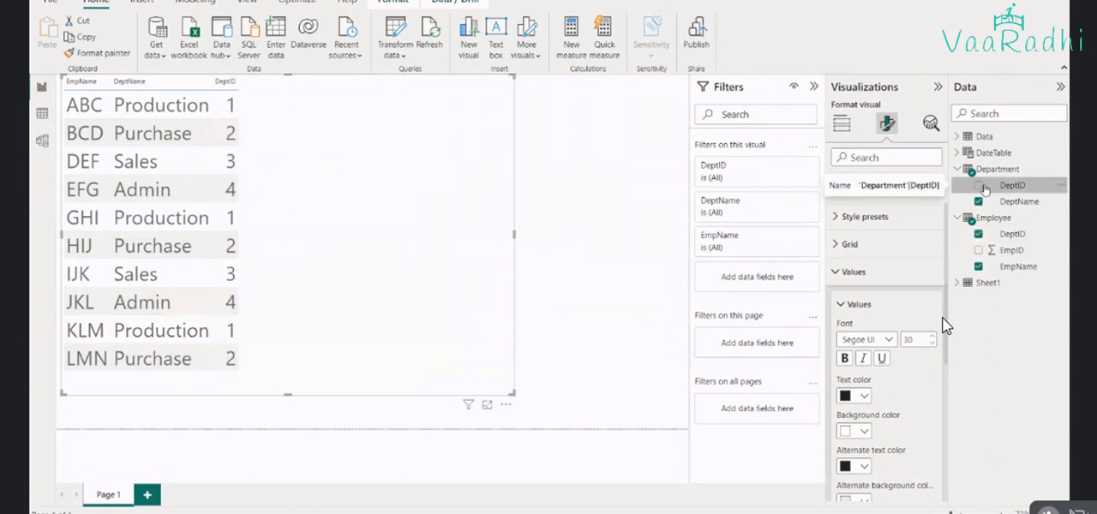
pyautogui.click(979, 186)
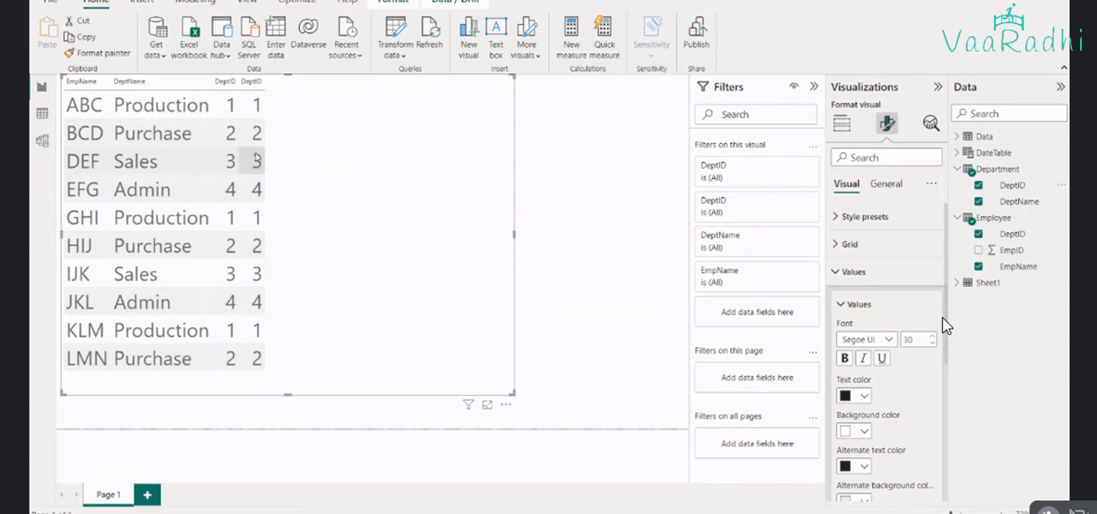
pyautogui.click(978, 185)
pyautogui.click(978, 234)
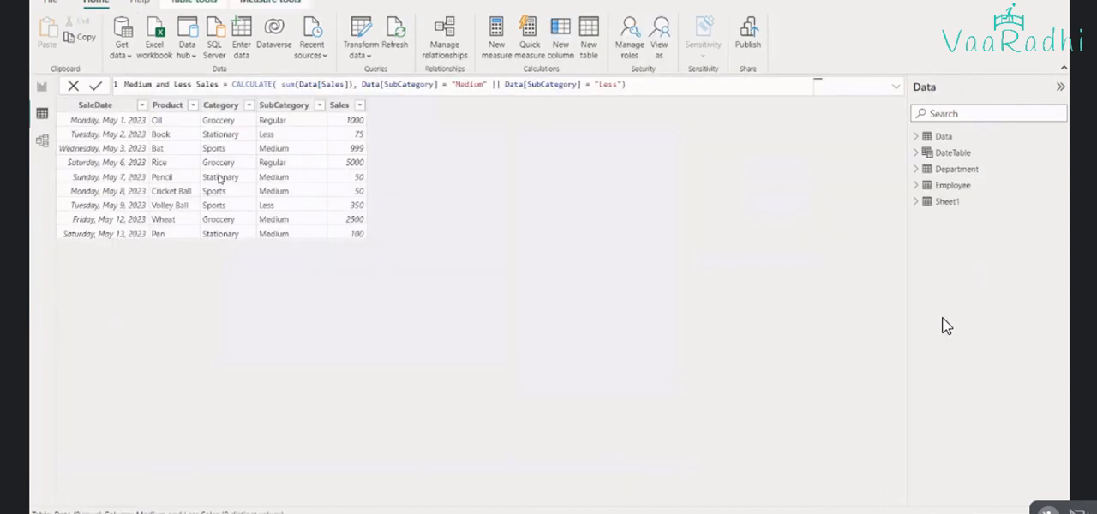
# Compare the Department and Employee tables across Table view, the report visual and the Excel sheets, and return to Power BI's Table view
pyautogui.click(955, 170)
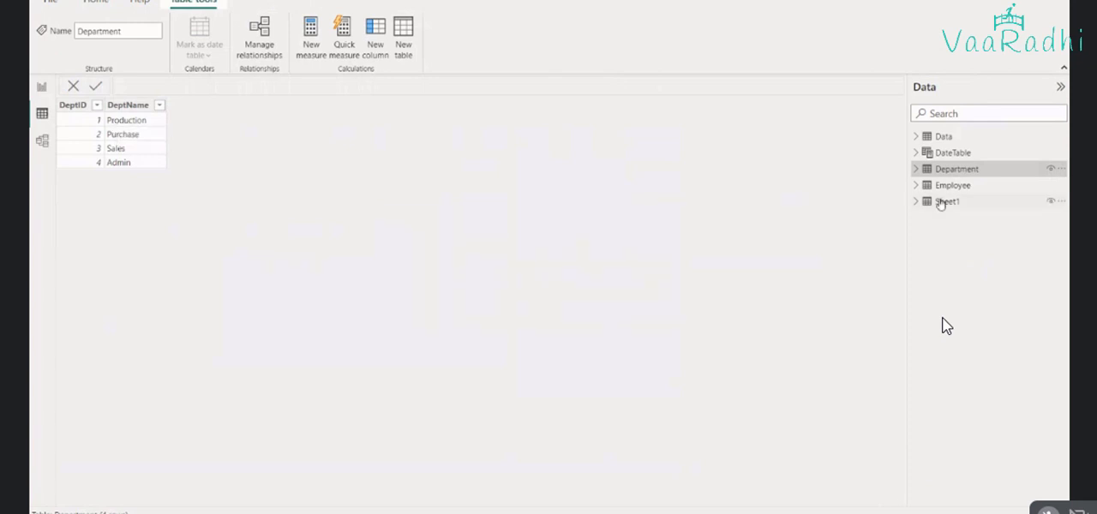
pyautogui.click(944, 190)
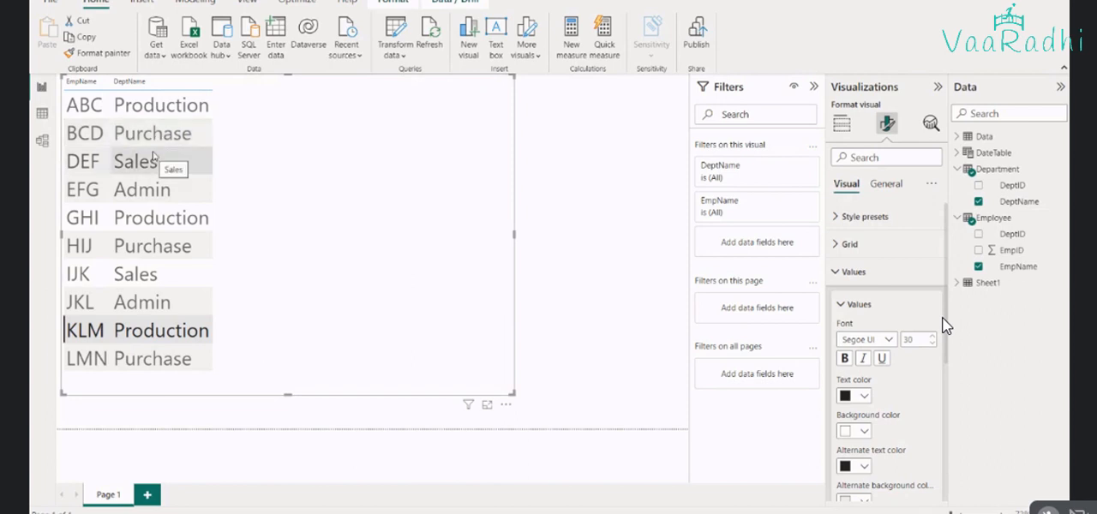
pyautogui.moveTo(704, 512)
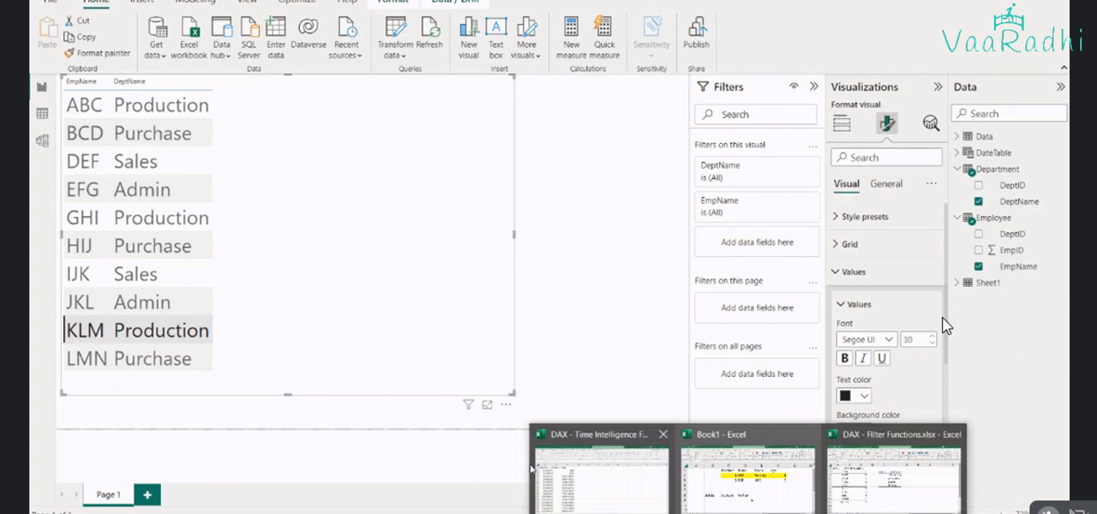
pyautogui.click(894, 468)
pyautogui.moveTo(97, 144); pyautogui.dragTo(317, 408)
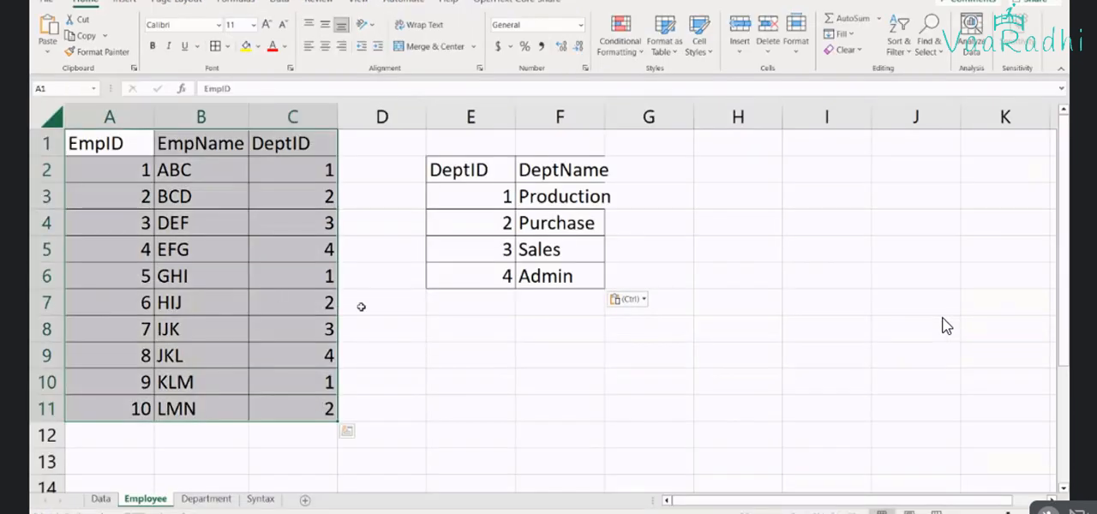
pyautogui.hotkey('alt', 'Tab')
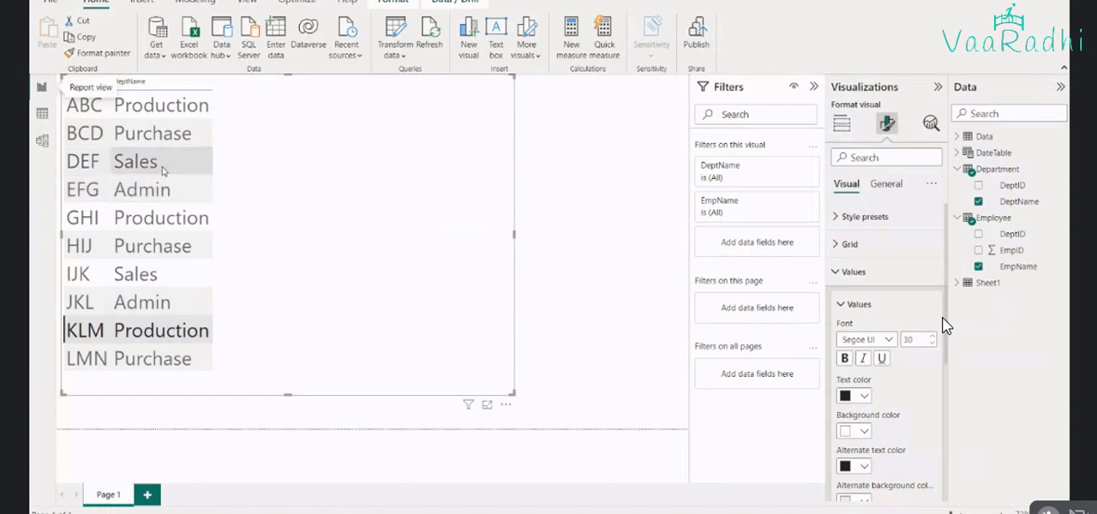
pyautogui.hotkey('alt', 'Tab')
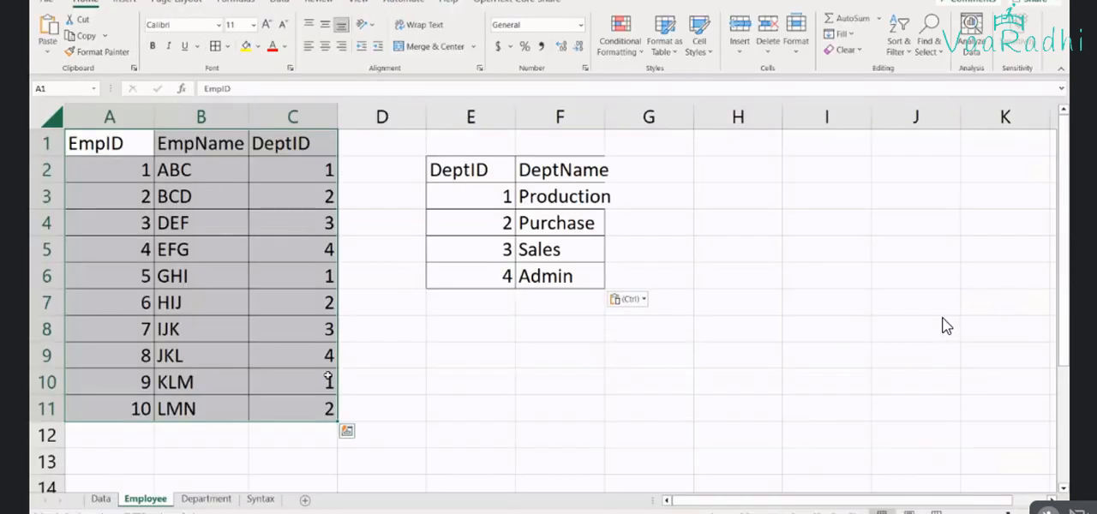
pyautogui.hotkey('alt', 'Tab')
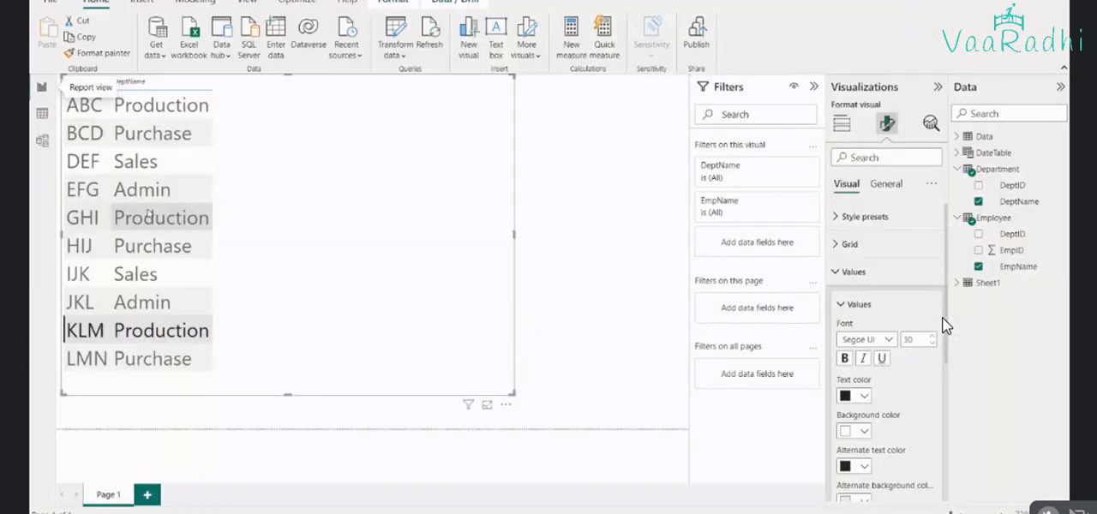
pyautogui.hotkey('alt', 'Tab')
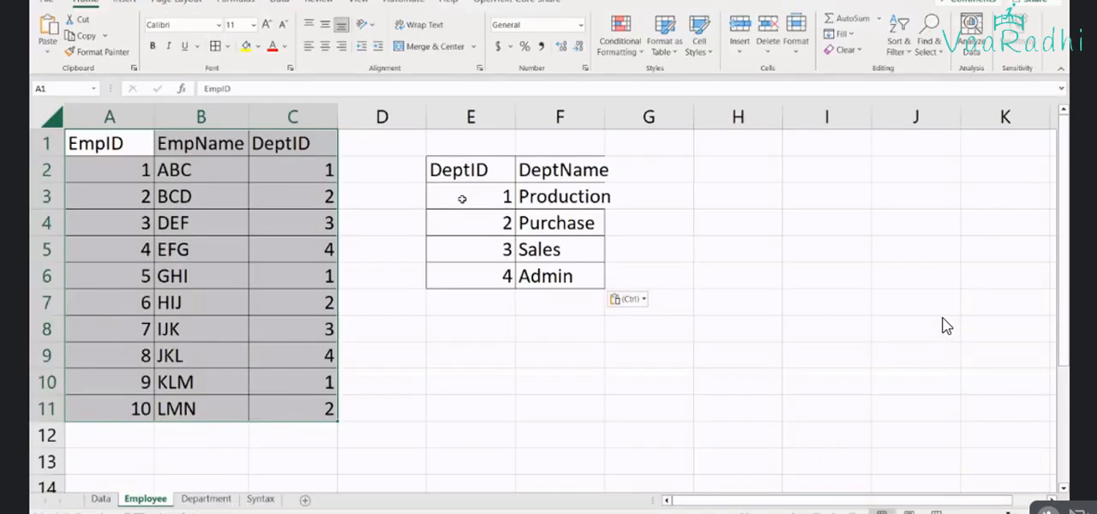
pyautogui.hotkey('ctrl', 'pagedown')
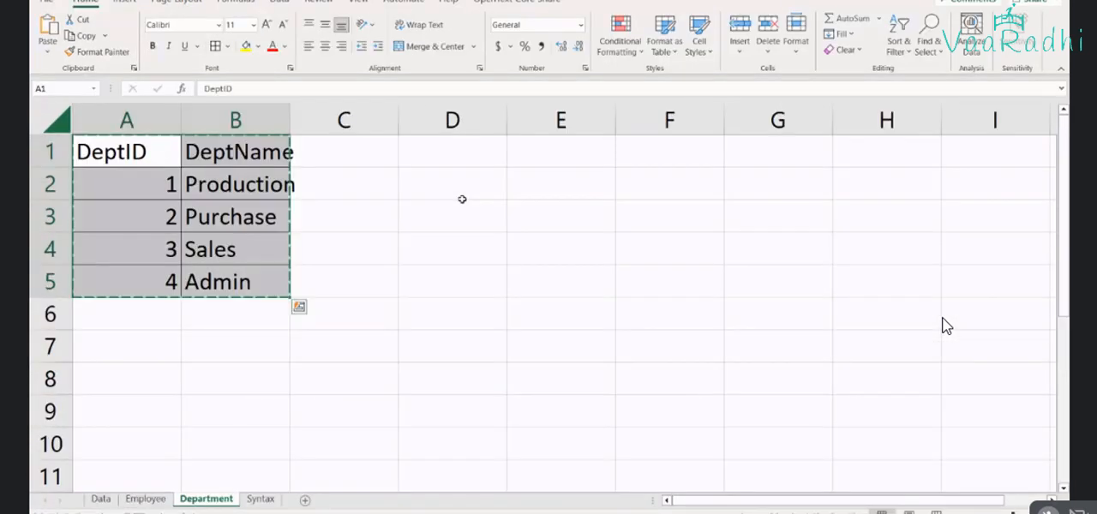
pyautogui.press('Escape')
pyautogui.hotkey('alt', 'Tab')
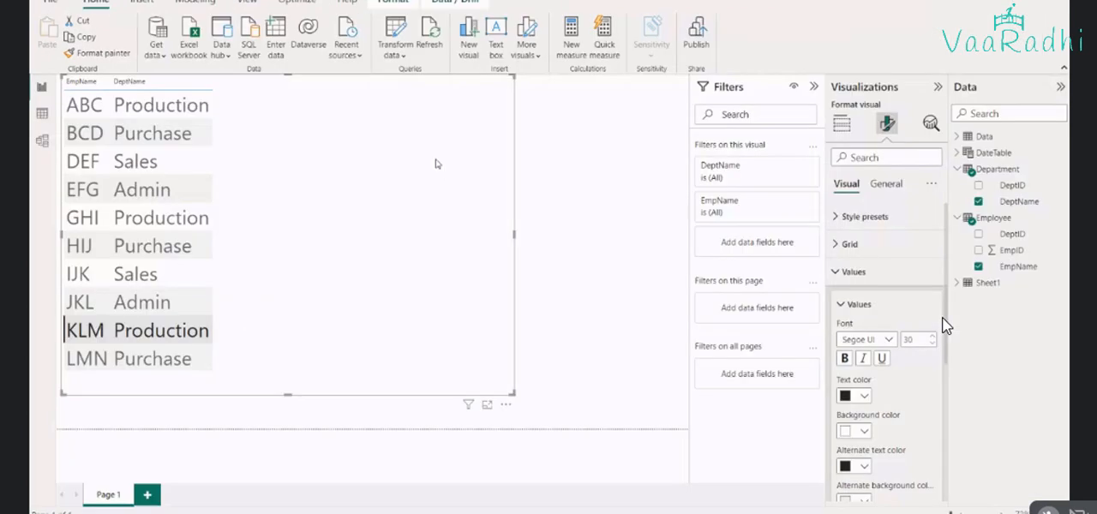
pyautogui.click(40, 117)
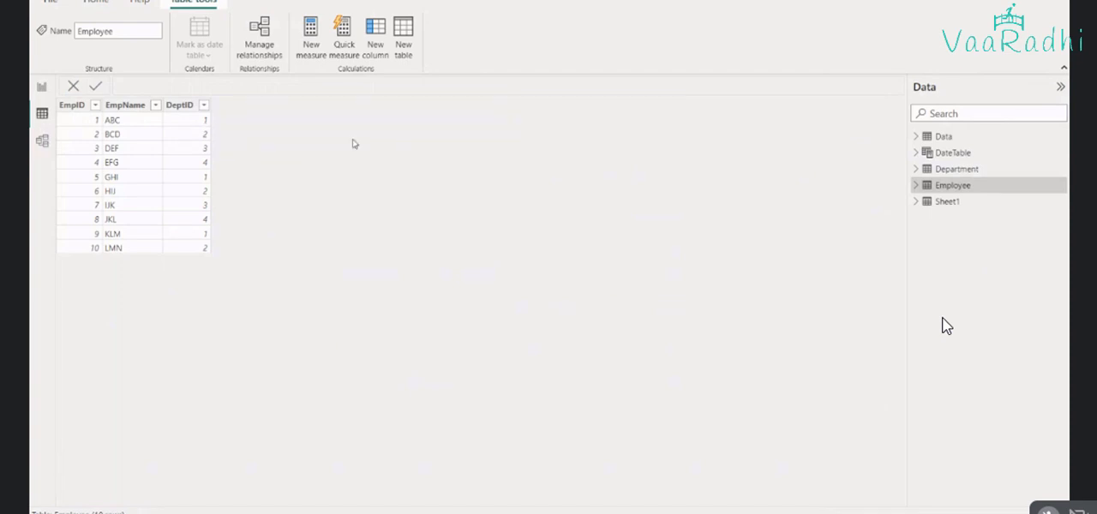
pyautogui.click(319, 58)
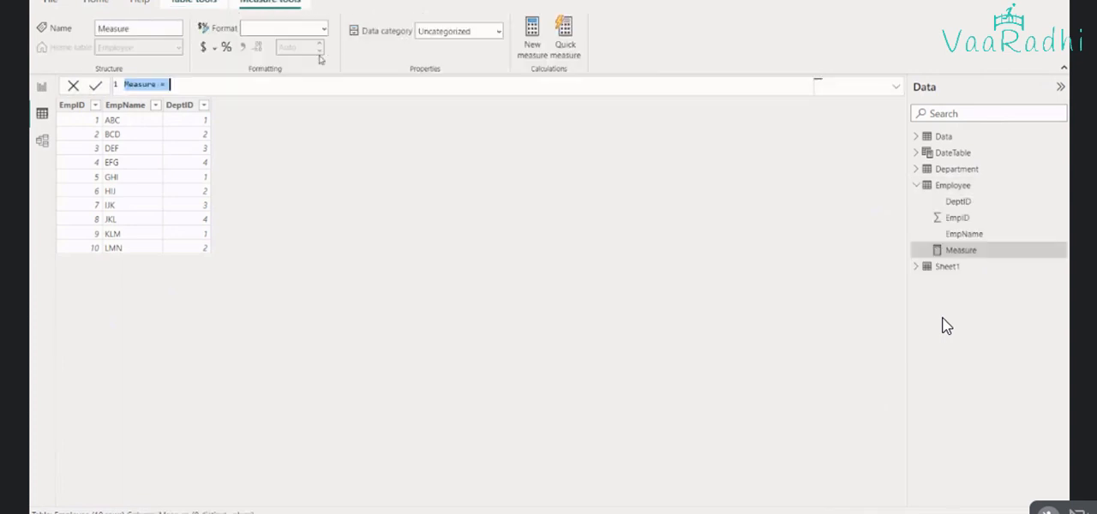
pyautogui.write('Rel')
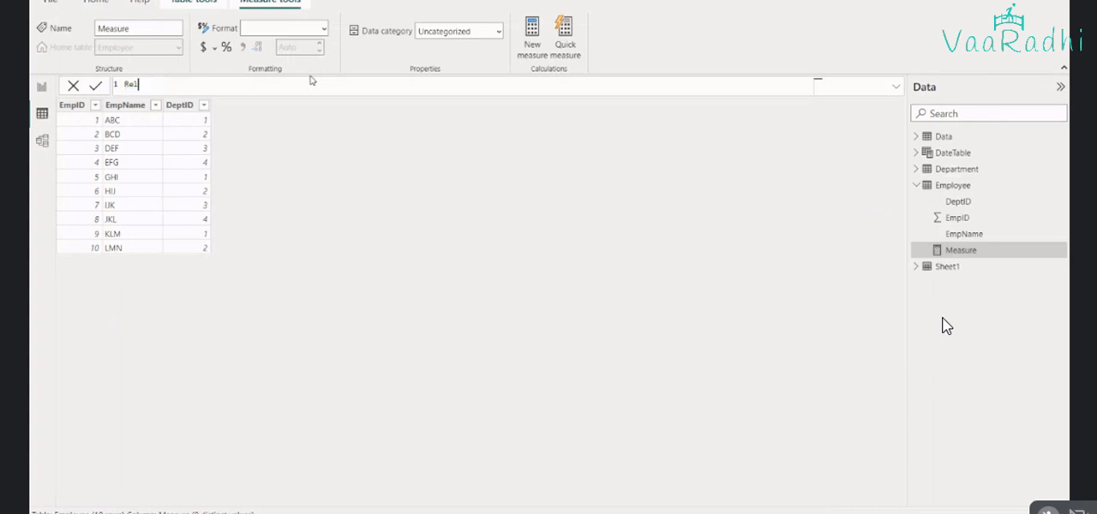
pyautogui.write('ated D')
pyautogui.write('epartment')
pyautogui.write(' =')
pyautogui.hotkey('ctrl', 'Left')
pyautogui.hotkey('ctrl', 'Left')
pyautogui.hotkey('ctrl', 'BackSpace')
pyautogui.hotkey('ctrl', 'Right')
pyautogui.write('Name = rel')
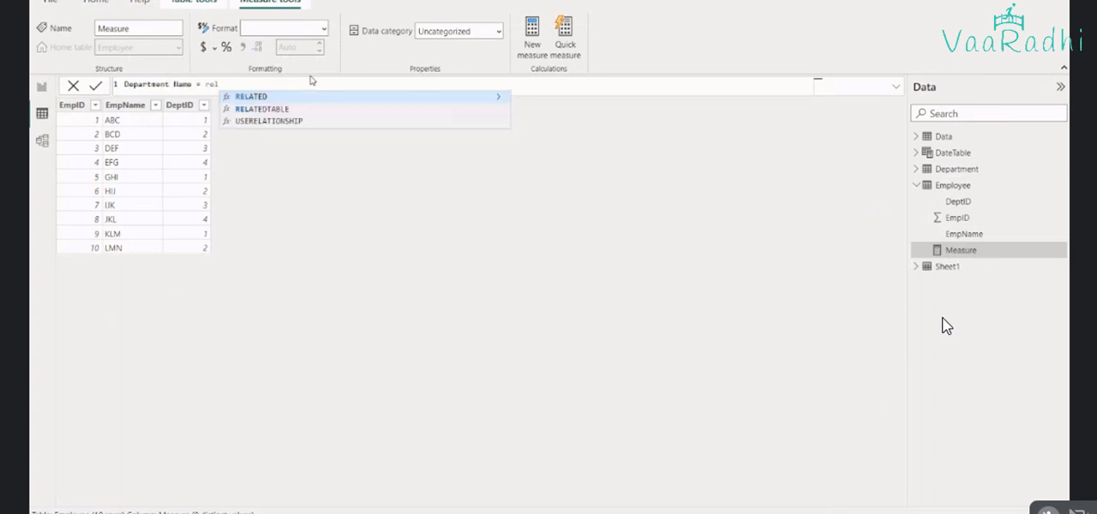
pyautogui.press('Tab')
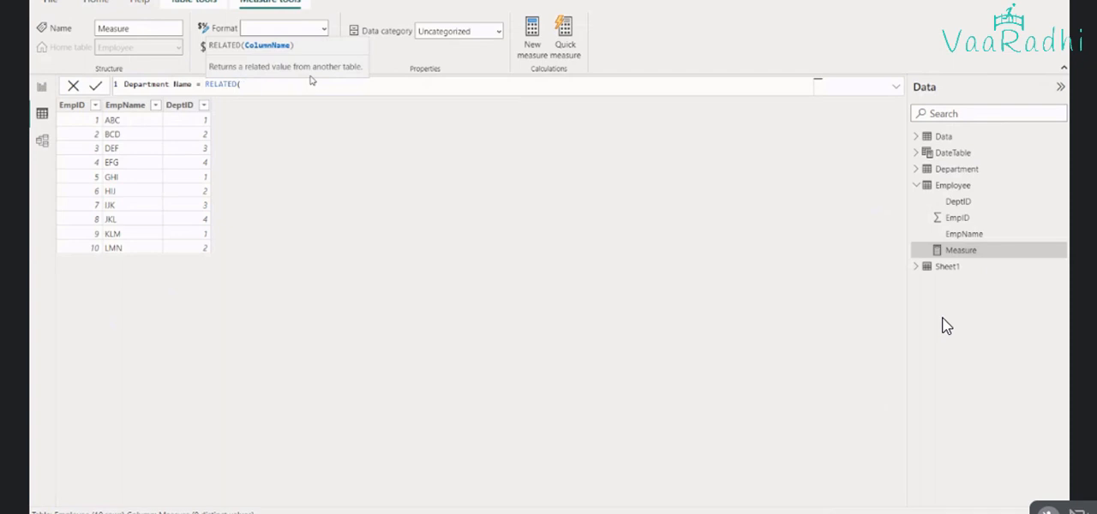
pyautogui.write('depar')
pyautogui.press('BackSpace')
pyautogui.press('BackSpace')
pyautogui.press('BackSpace')
pyautogui.press('BackSpace')
pyautogui.write('department[')
pyautogui.press('Escape')
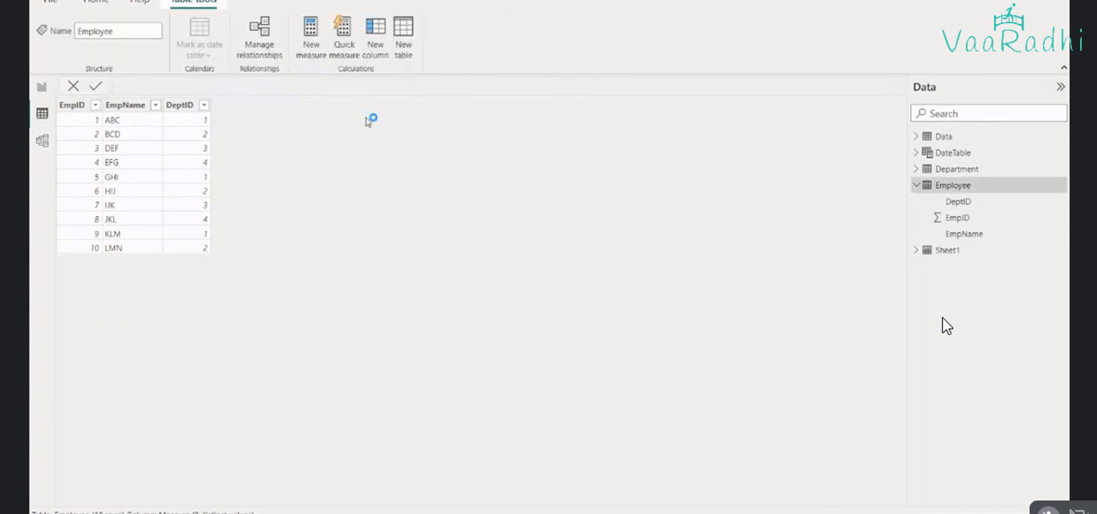
# Create a calculated column in the Employee table with the formula Department = RELATED(Department[DeptName])
pyautogui.click(378, 57)
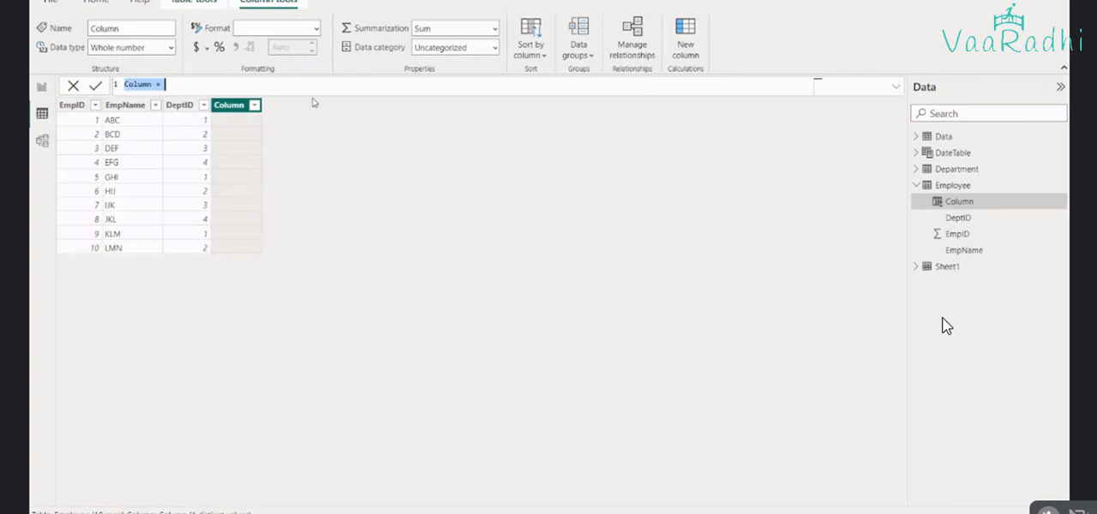
pyautogui.write('Department = ')
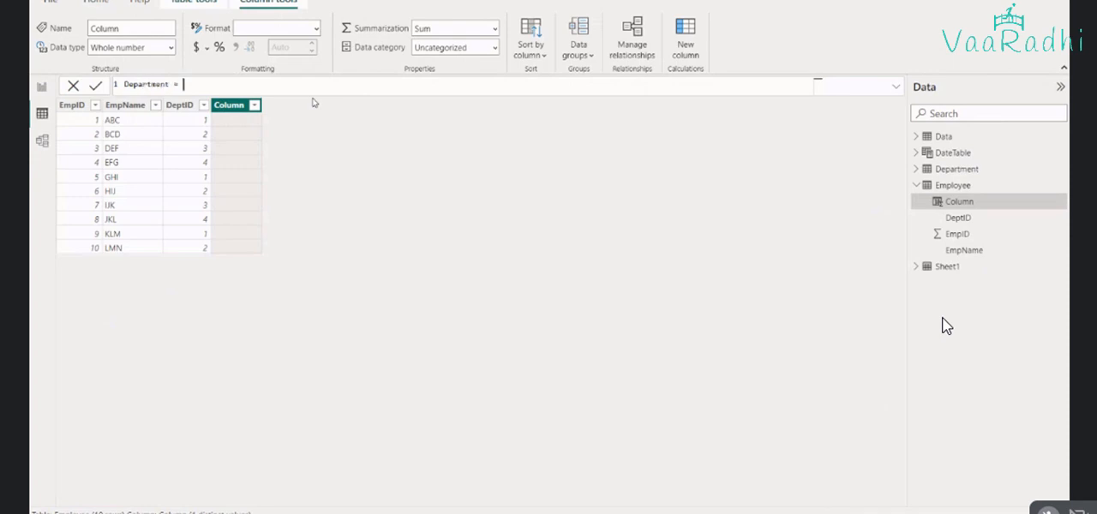
pyautogui.write('rela')
pyautogui.click(313, 100)
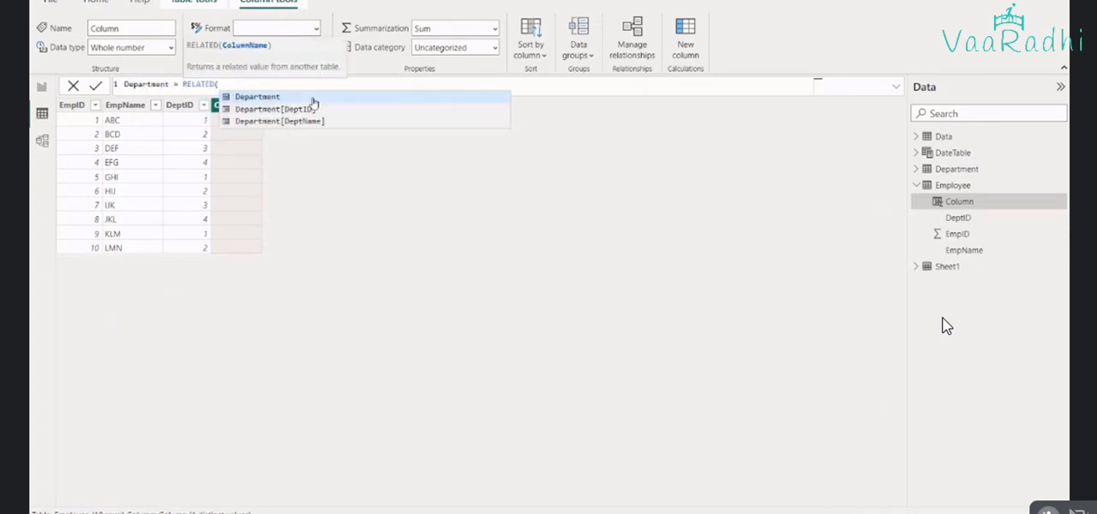
pyautogui.press('Down')
pyautogui.press('Down')
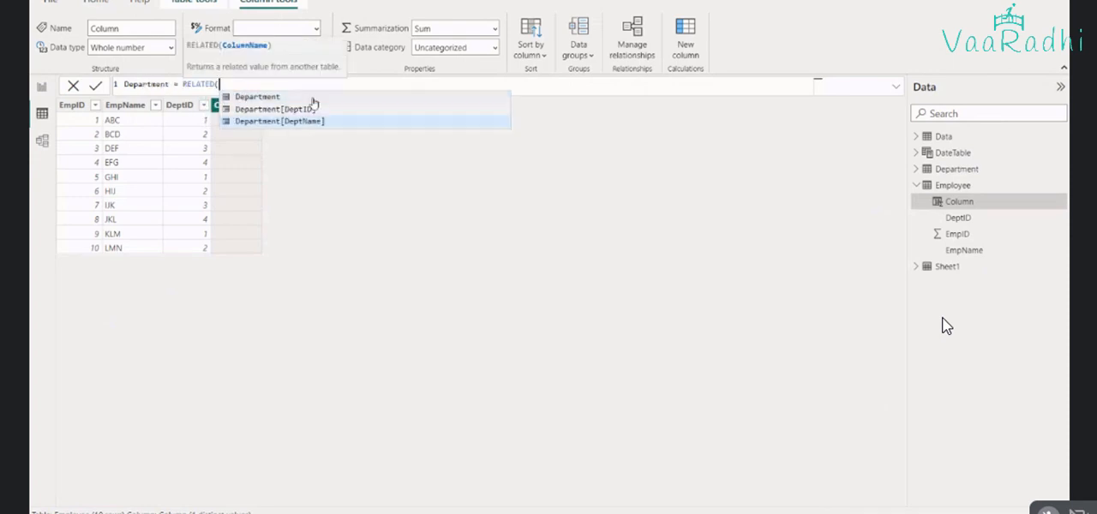
pyautogui.press('Tab')
pyautogui.write(')')
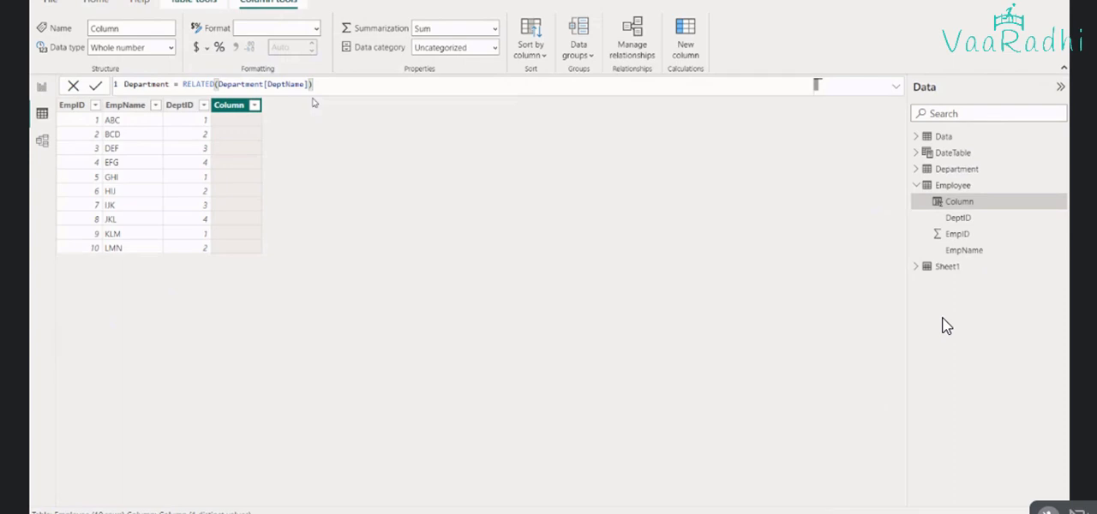
# Switch to Excel and paste the formula Department = RELATED(Department[DeptName]) beside RELATED in cell B7 of the Syntax sheet
pyautogui.hotkey('alt', 'Tab')
pyautogui.click(261, 499)
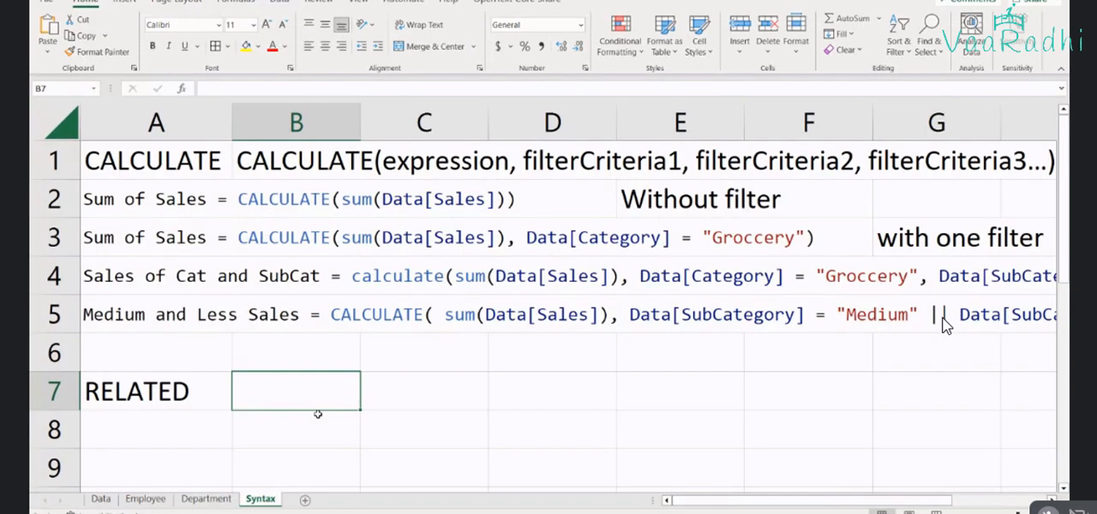
pyautogui.hotkey('ctrl', 'v')
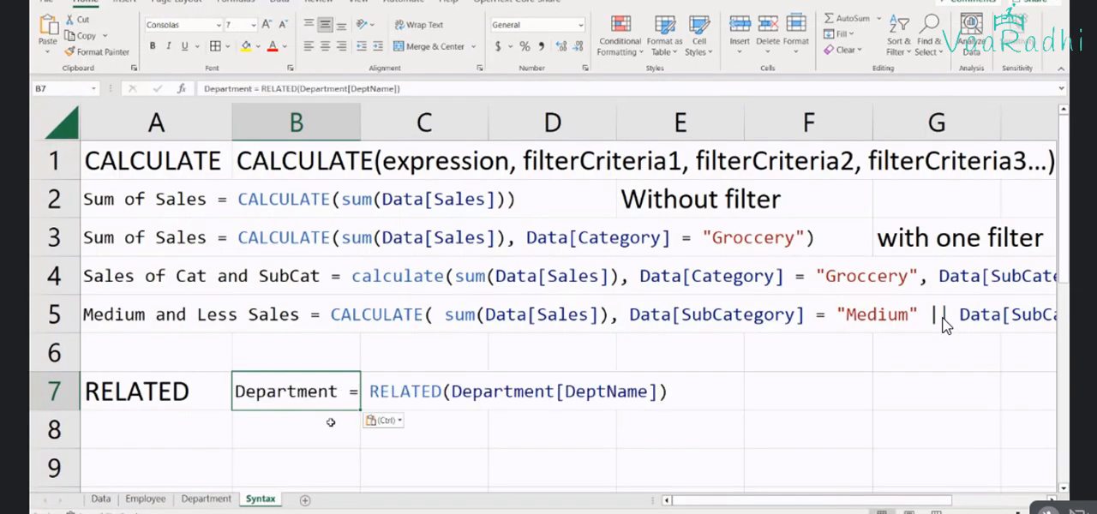
# Move the RELATED formula from cell B7 to cell A8 of the Syntax sheet
pyautogui.hotkey('ctrl', 'x')
pyautogui.click(160, 429)
pyautogui.hotkey('ctrl', 'v')
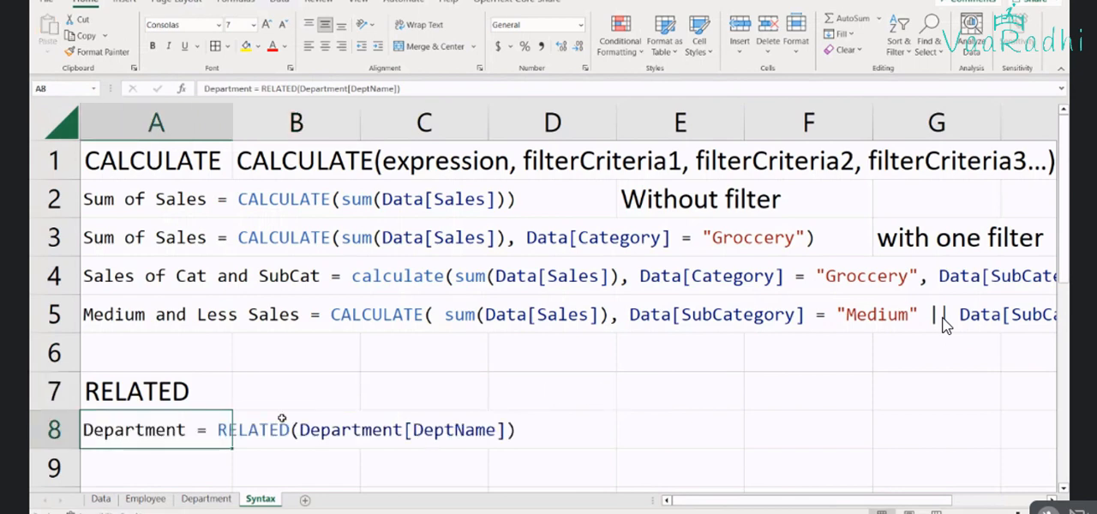
# Enter the general syntax Related(column) in cell B7, beside the RELATED heading
pyautogui.click(284, 404)
pyautogui.write('Re')
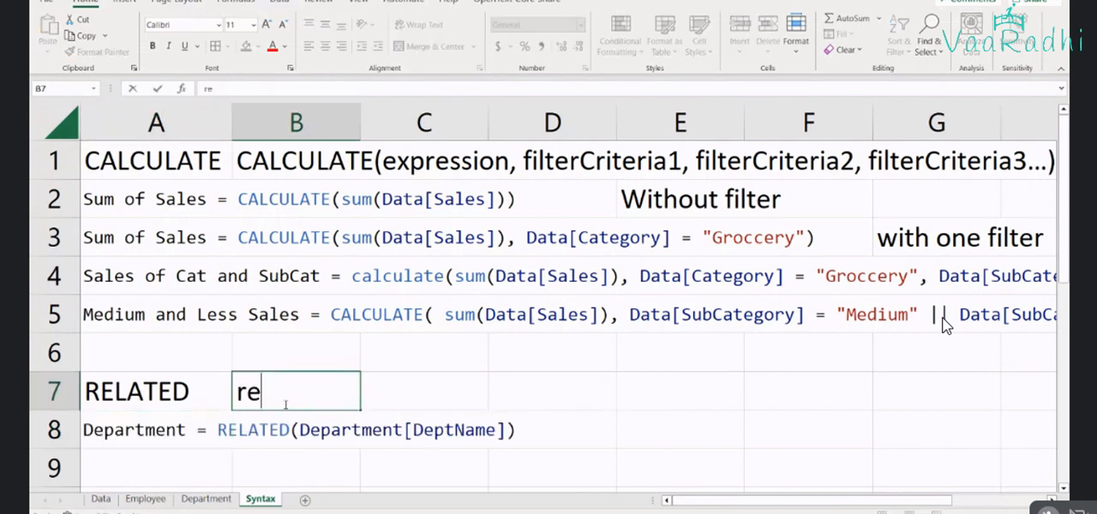
pyautogui.write('l')
pyautogui.press('BackSpace')
pyautogui.write('lated')
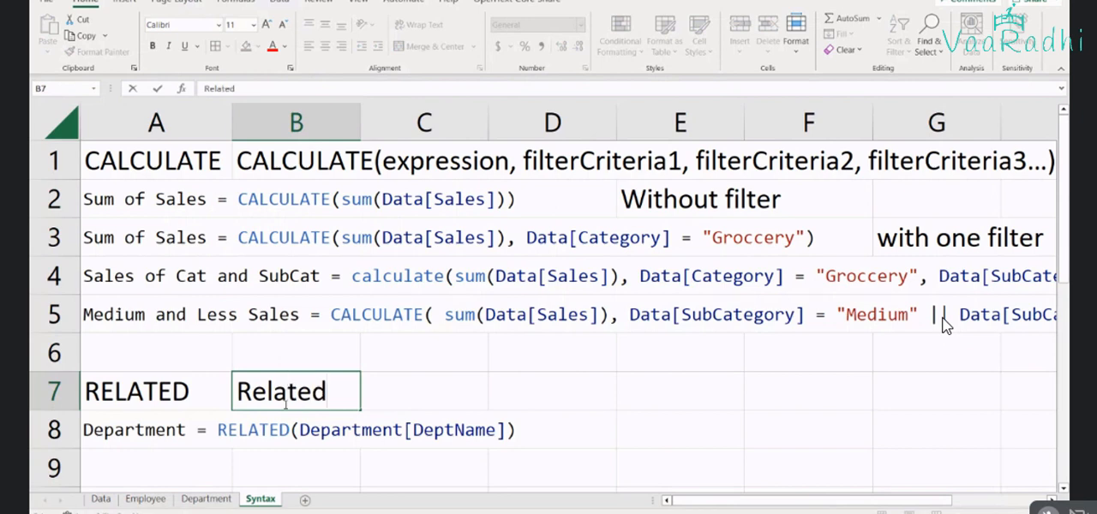
pyautogui.write('(col')
pyautogui.write('umn)')
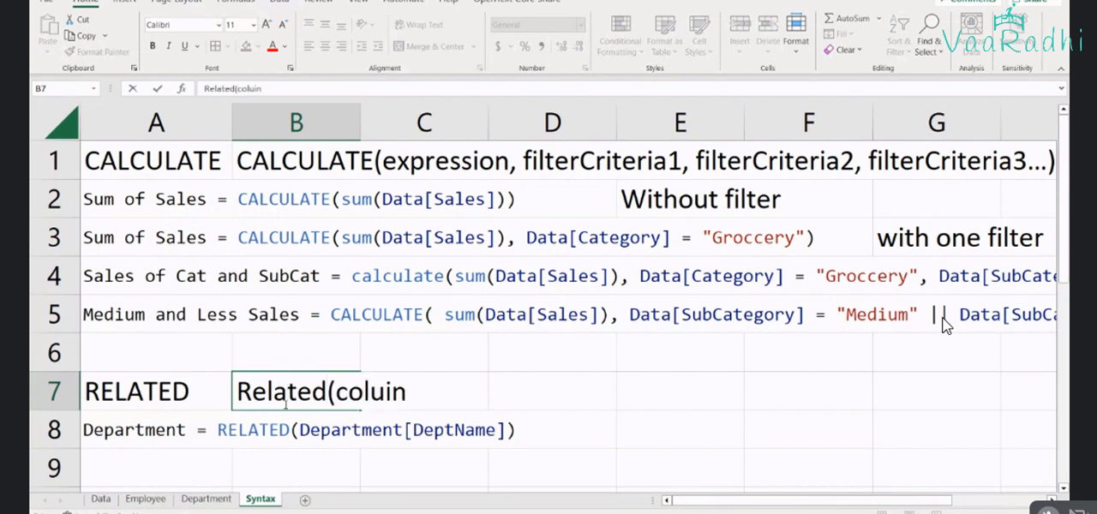
pyautogui.press('Return')
pyautogui.scroll(-2, 945, 326)
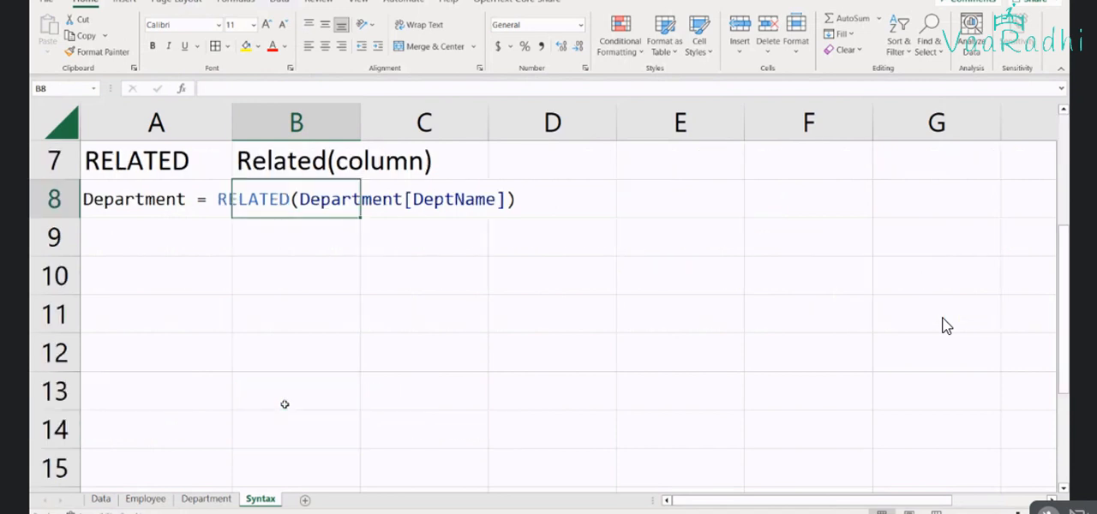
# Switch back to Power BI and commit the formula Department = RELATED(Department[DeptName]) for the new Employee table column
pyautogui.hotkey('alt', 'Tab')
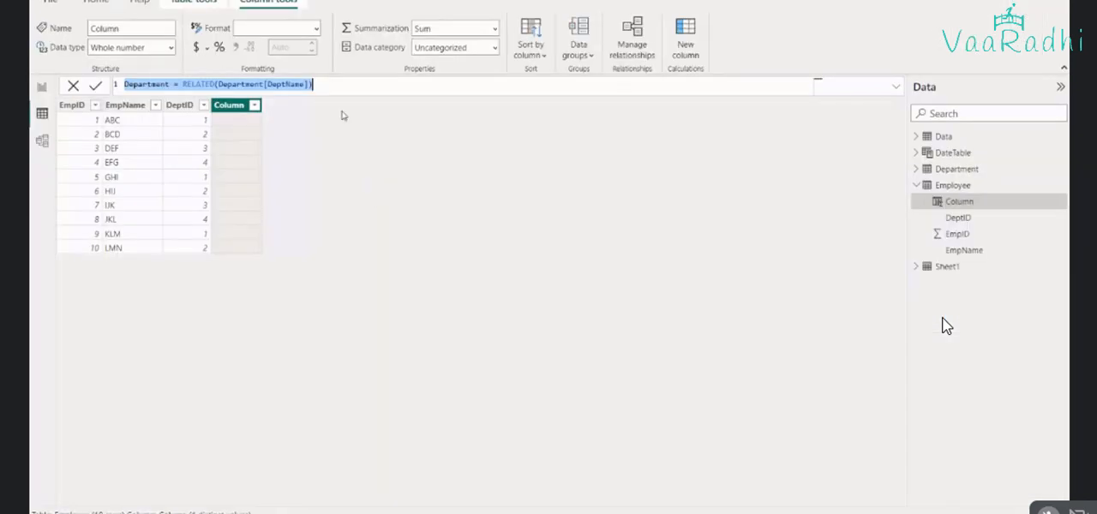
pyautogui.click(279, 86)
pyautogui.press('Return')
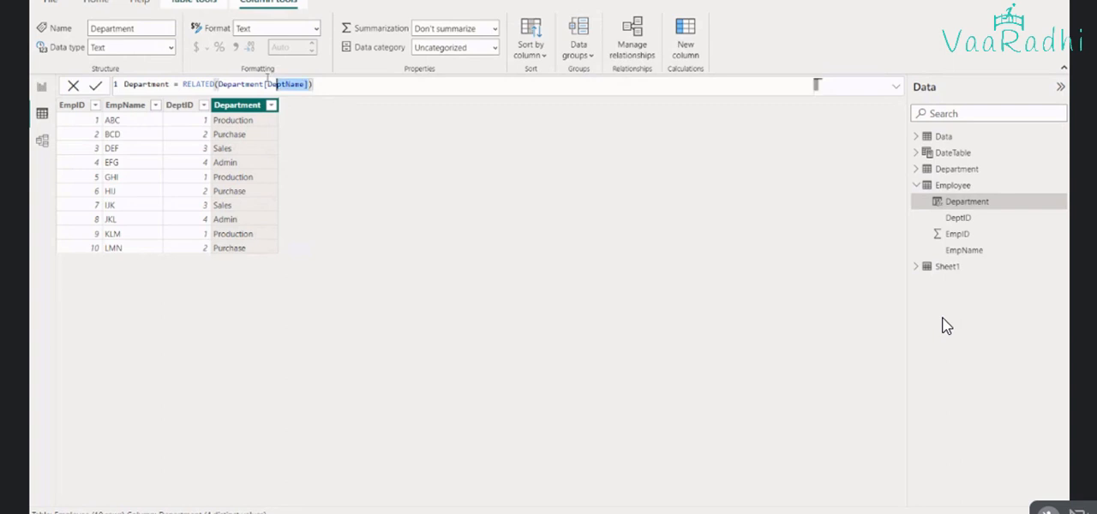
# Examine the RELATED function and its Department[DeptName] argument in the calculated column's formula, highlighting each part
pyautogui.tripleClick(220, 83)
pyautogui.moveTo(219, 83); pyautogui.dragTo(307, 84)
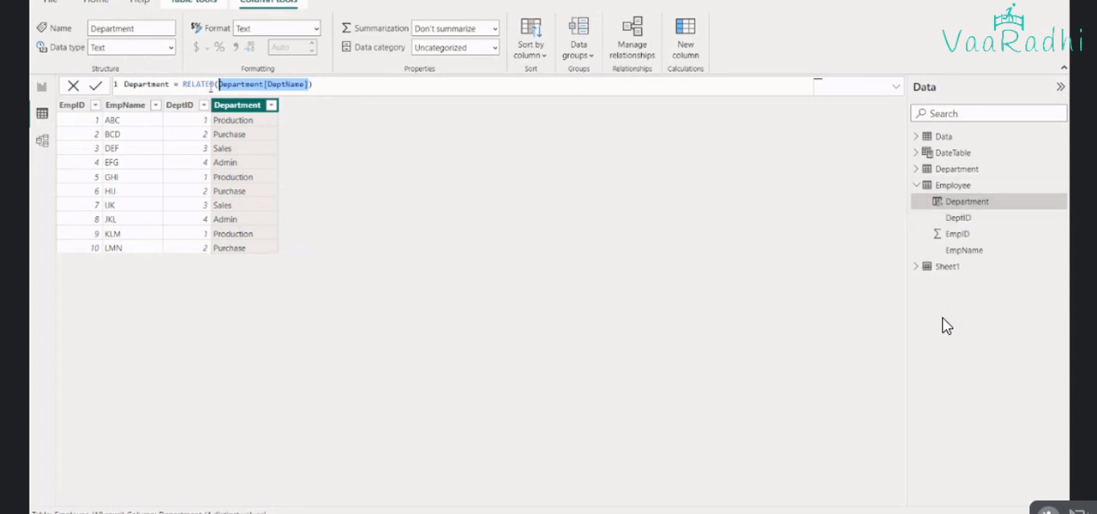
pyautogui.doubleClick(211, 85)
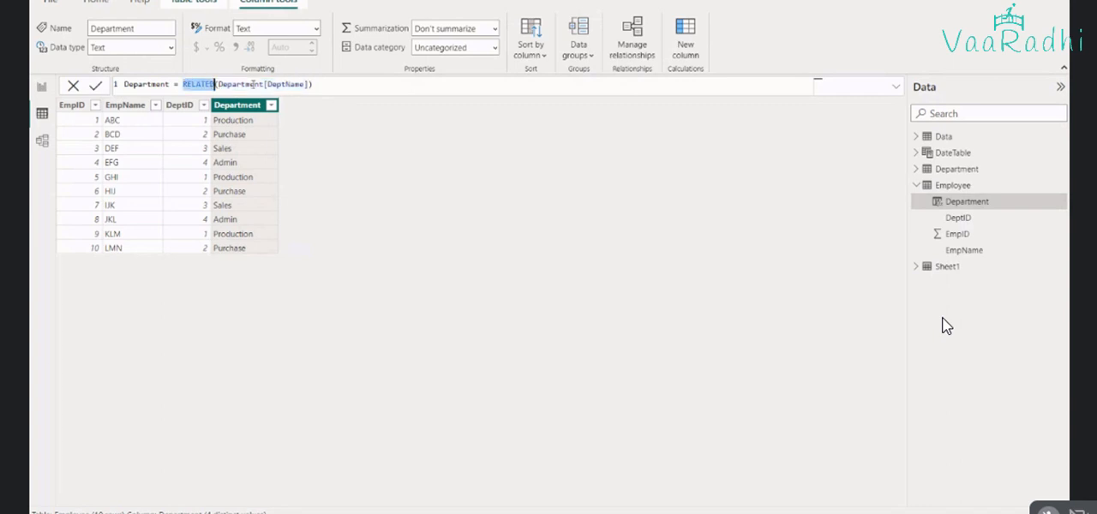
pyautogui.doubleClick(285, 84)
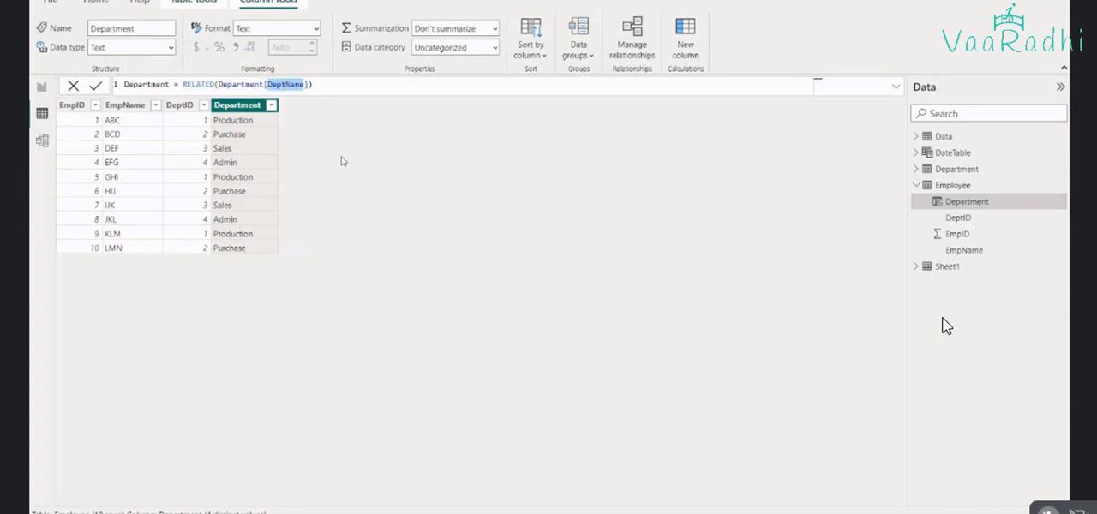
pyautogui.doubleClick(241, 84)
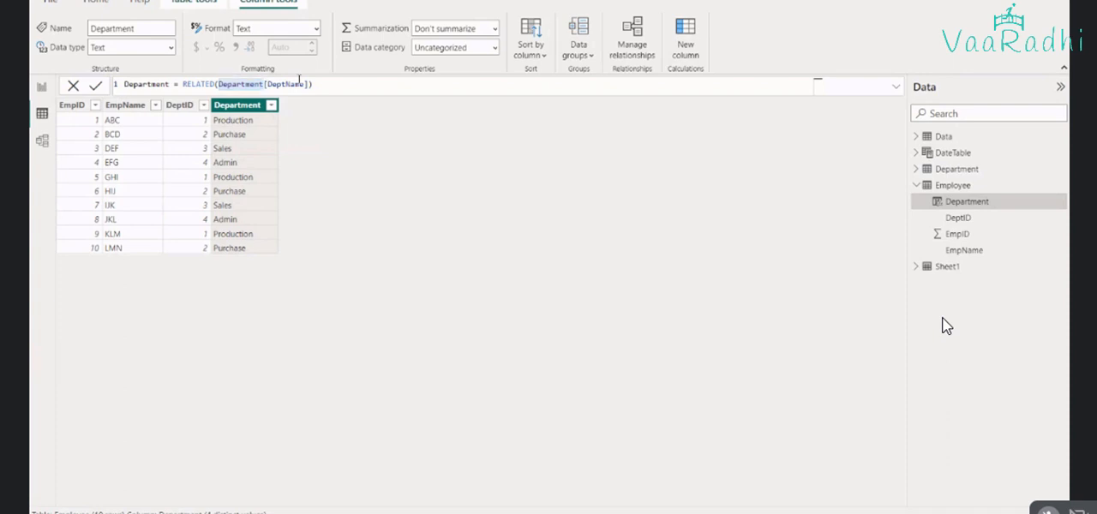
pyautogui.tripleClick(256, 79)
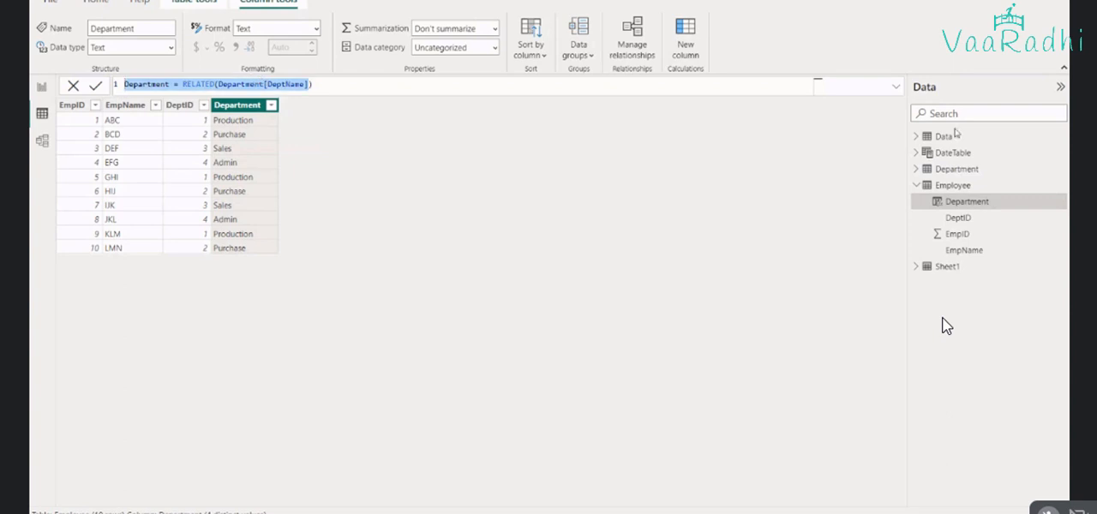
pyautogui.doubleClick(199, 84)
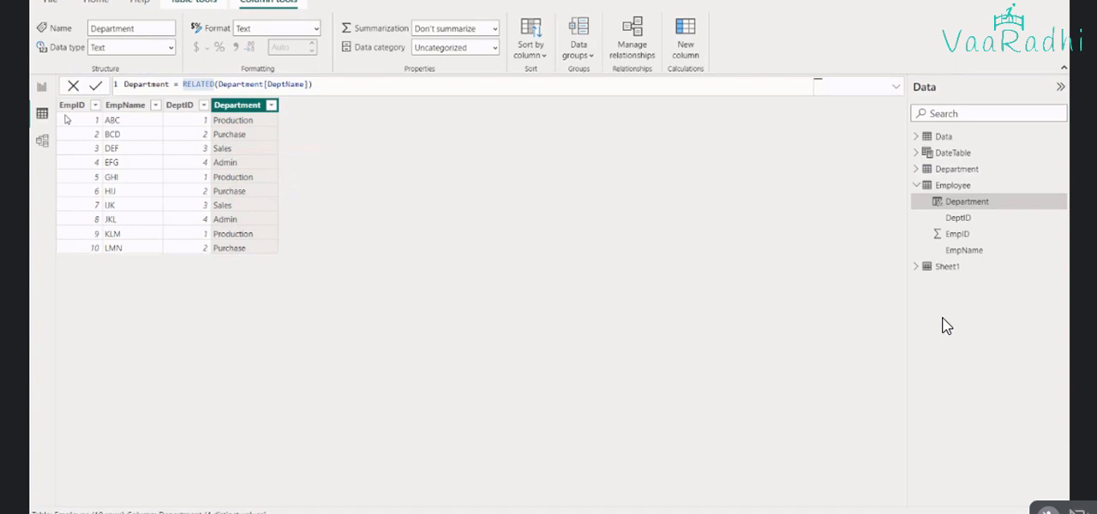
# Delete the DeptID relationship between the Department and Employee tables in the data model
pyautogui.click(42, 141)
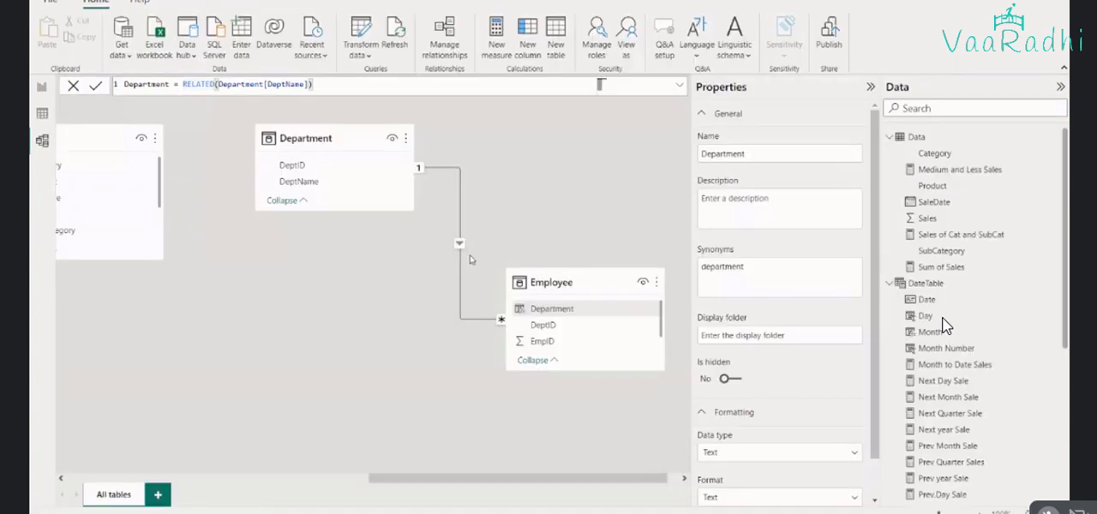
pyautogui.click(461, 246)
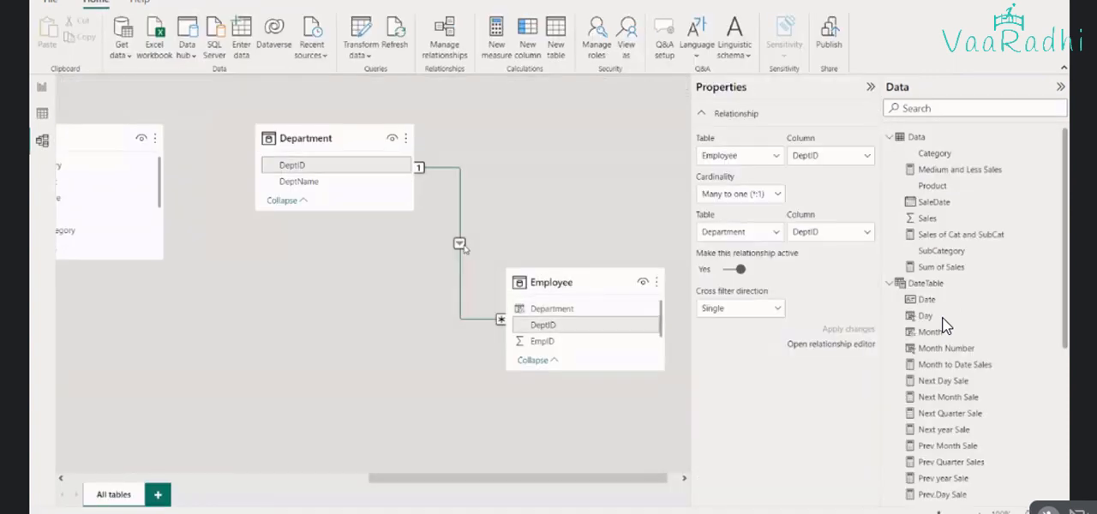
pyautogui.rightClick(463, 245)
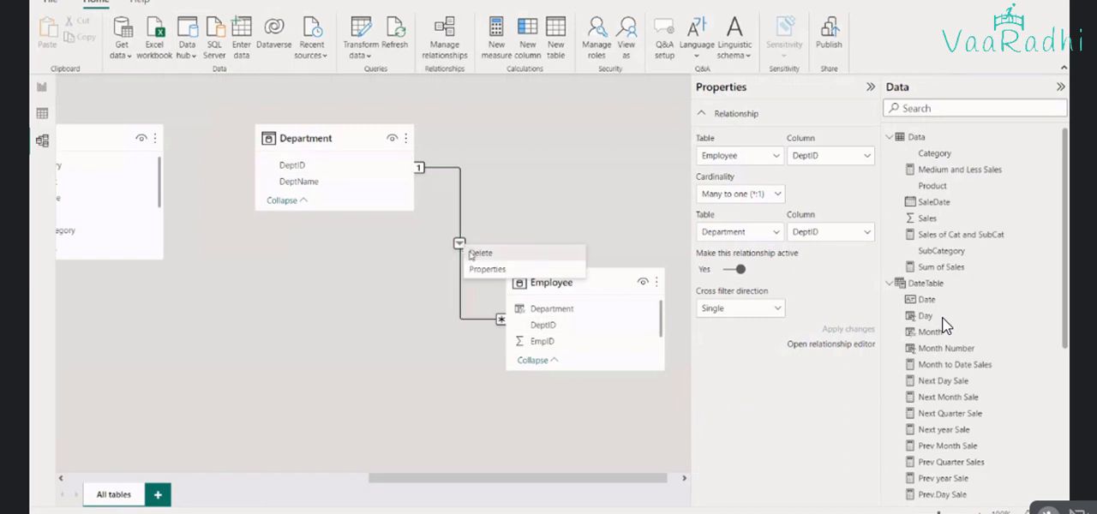
pyautogui.click(480, 253)
pyautogui.click(626, 277)
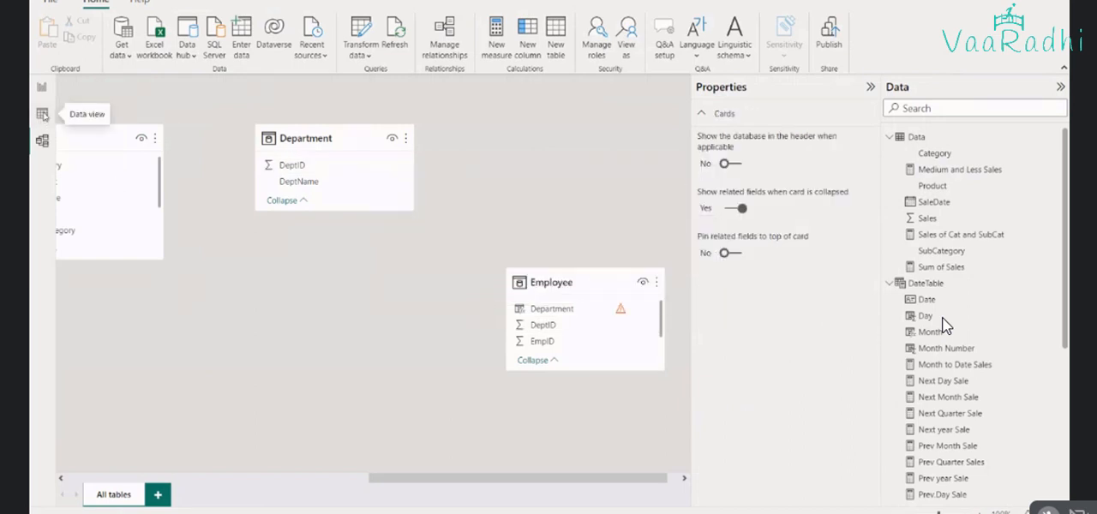
# Check how the missing relationship affects the Employee table's Department column and the report visual
pyautogui.click(43, 115)
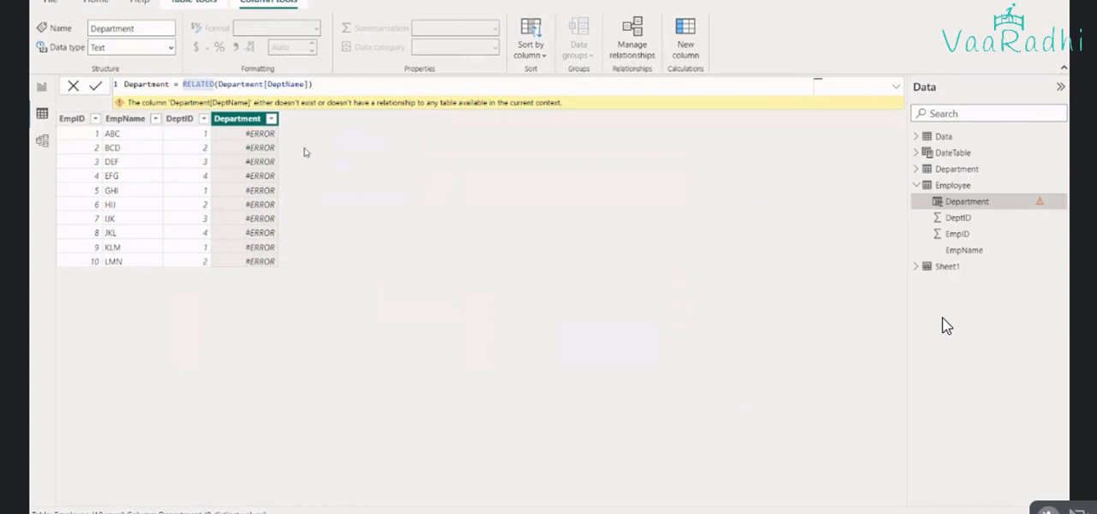
pyautogui.click(42, 141)
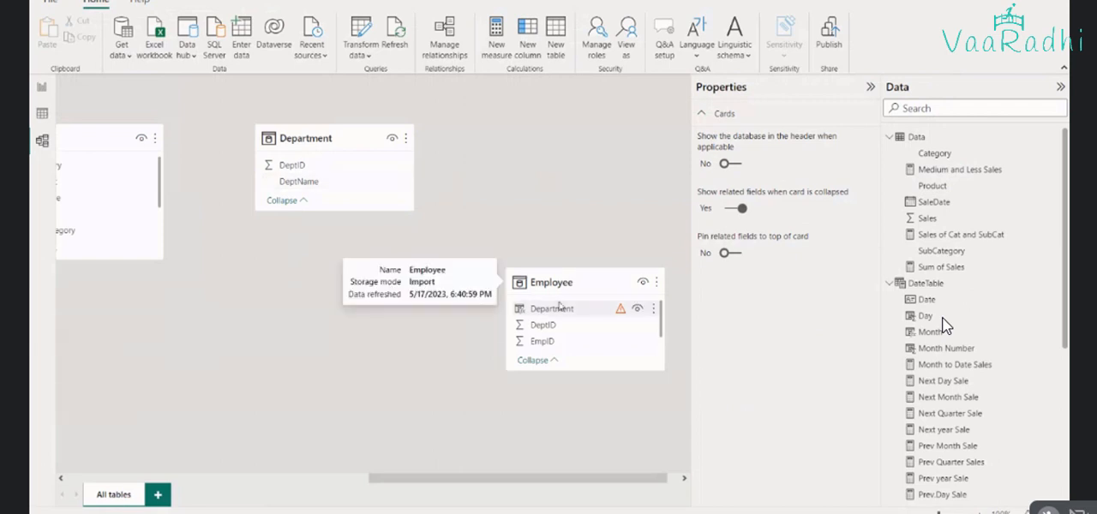
pyautogui.click(42, 89)
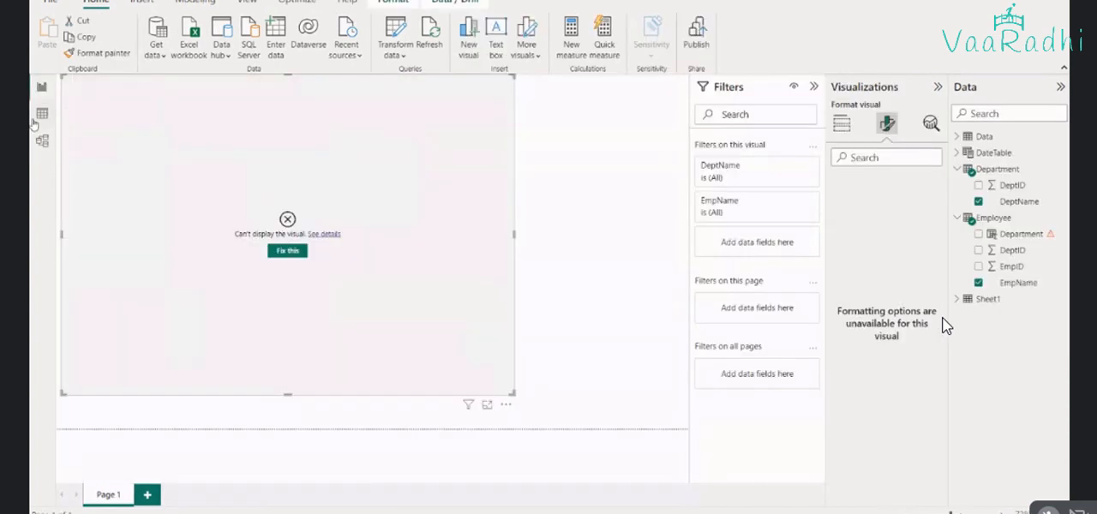
pyautogui.click(40, 114)
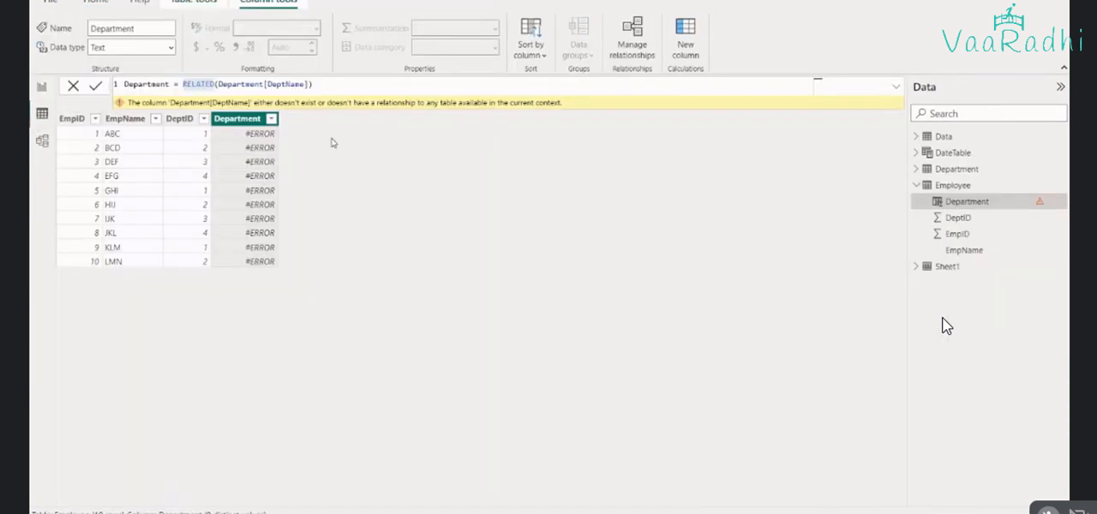
# Recreate the relationship in the data model by linking DeptID in Department to DeptID in Employee
pyautogui.click(42, 143)
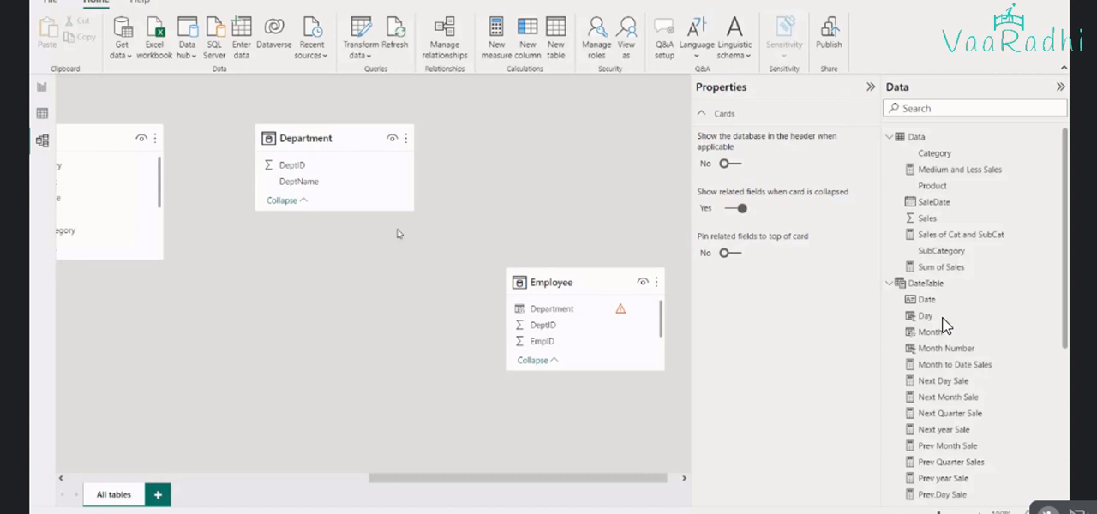
pyautogui.moveTo(320, 167); pyautogui.dragTo(568, 328)
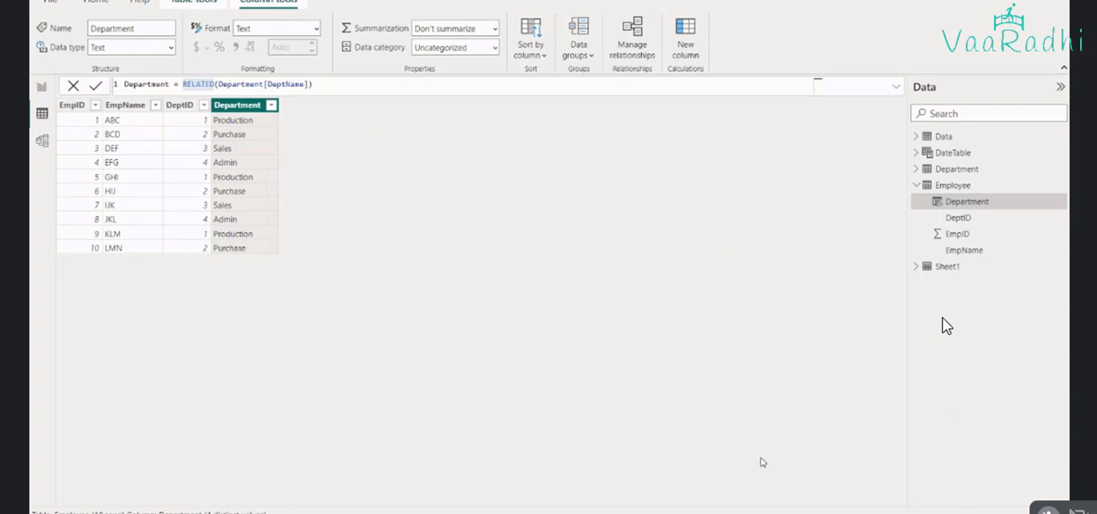
# Switch to the Excel Syntax sheet and begin a note in cell B9: "This functions relates tables based column used in the function and"
pyautogui.hotkey('alt', 'Tab')
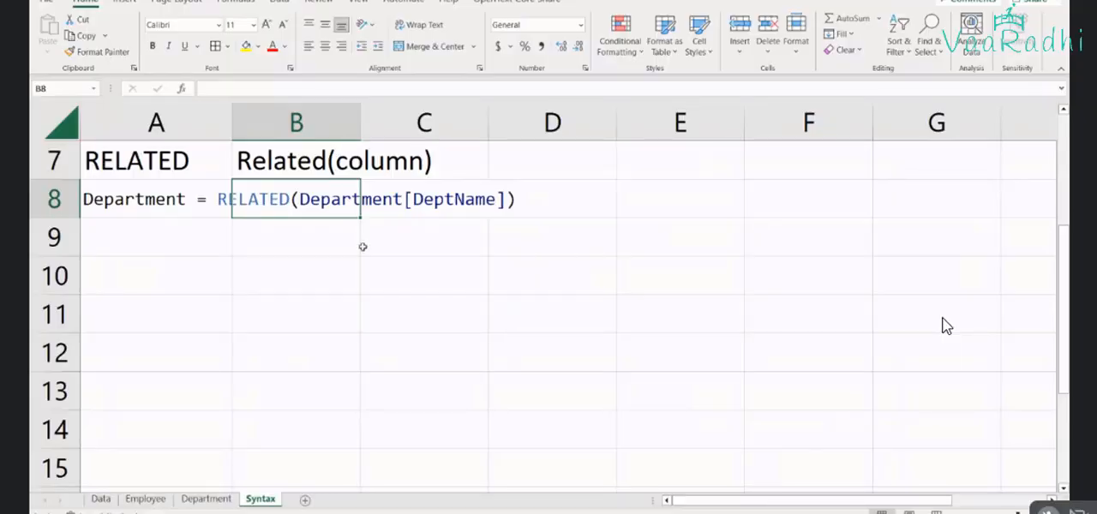
pyautogui.scroll(2, 363, 247)
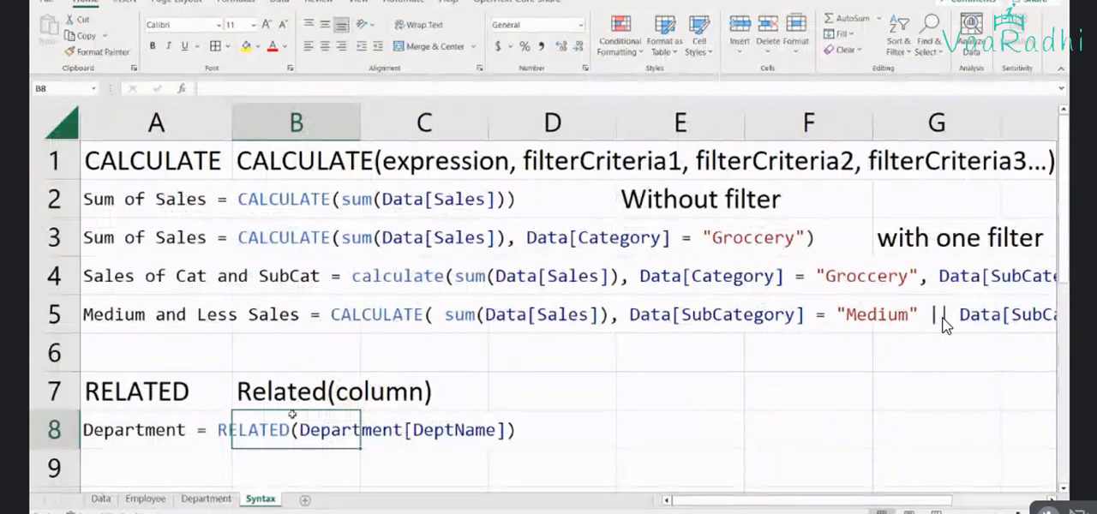
pyautogui.click(313, 473)
pyautogui.scroll(-1, 313, 474)
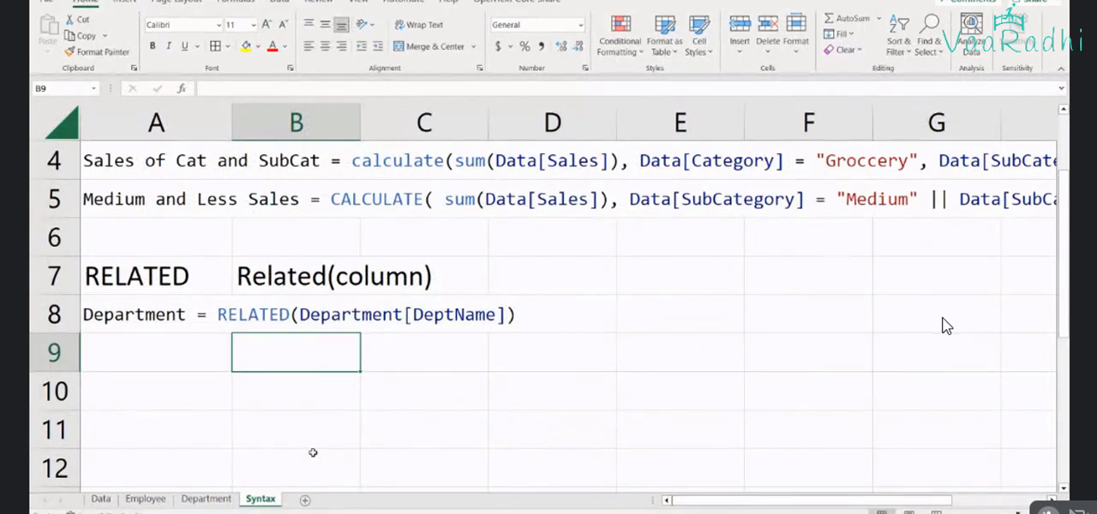
pyautogui.write('Tis')
pyautogui.press('BackSpace')
pyautogui.press('BackSpace')
pyautogui.write('hi')
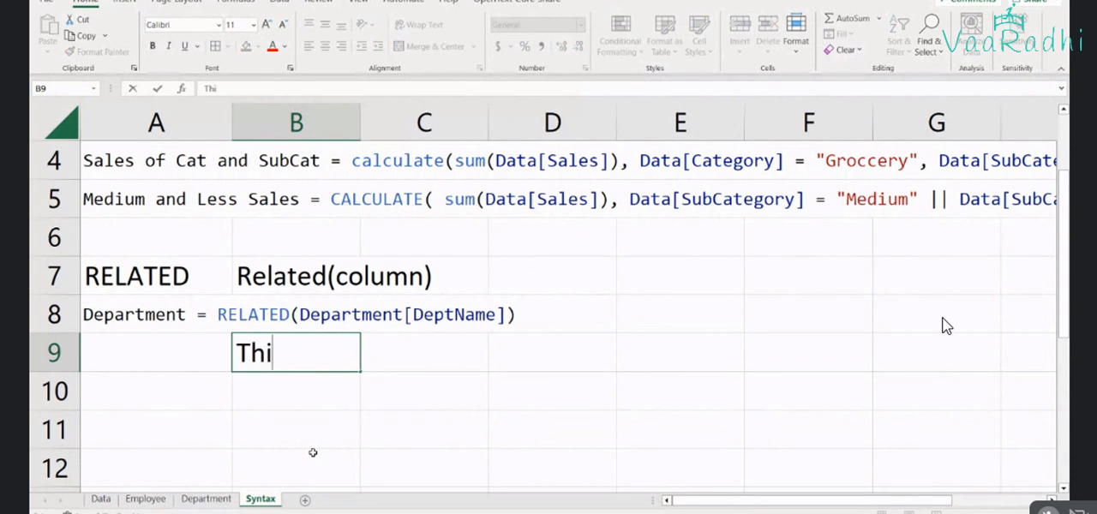
pyautogui.write('s functions re')
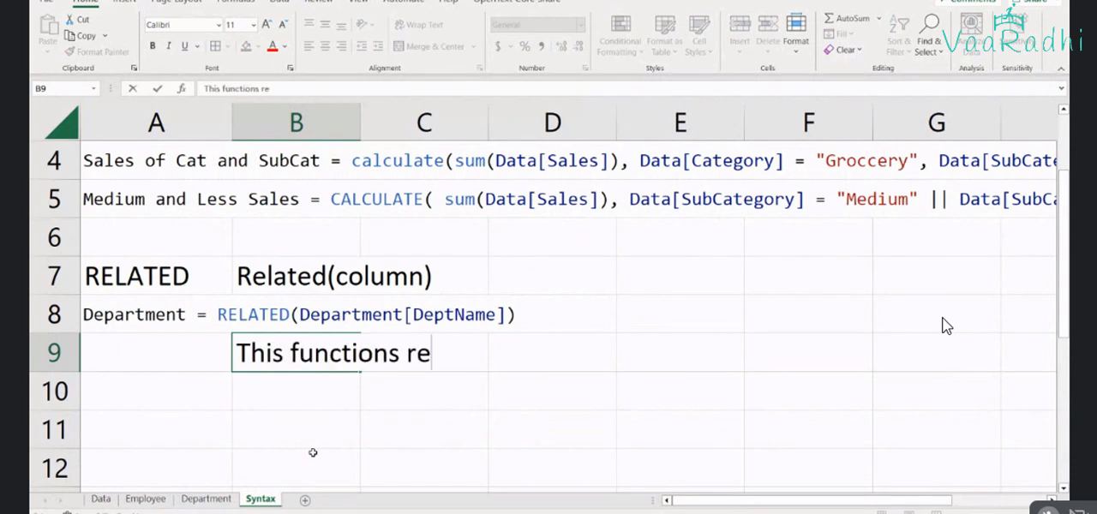
pyautogui.write('lates t')
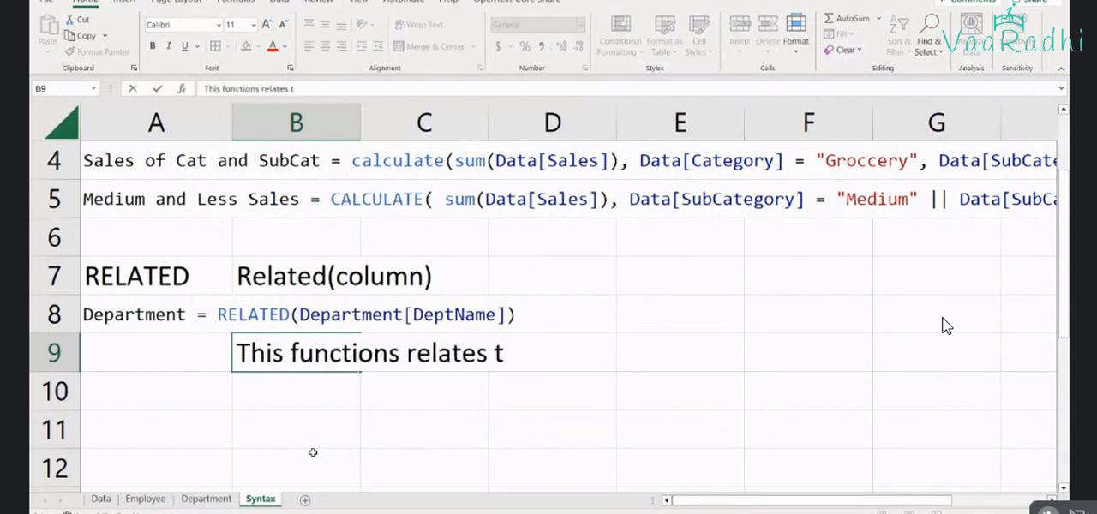
pyautogui.write('ables ba')
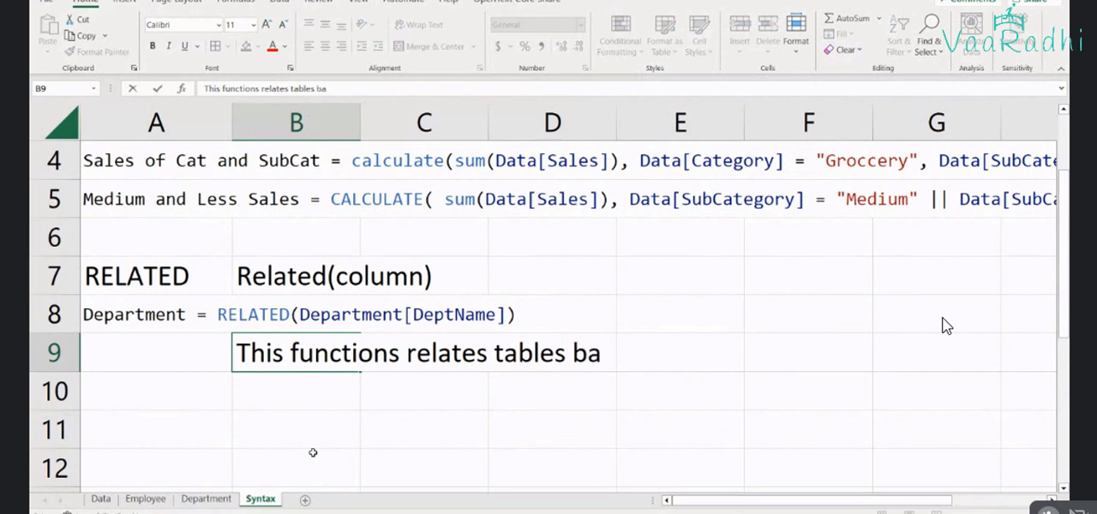
pyautogui.write('as')
pyautogui.press('BackSpace')
pyautogui.press('BackSpace')
pyautogui.write('sed')
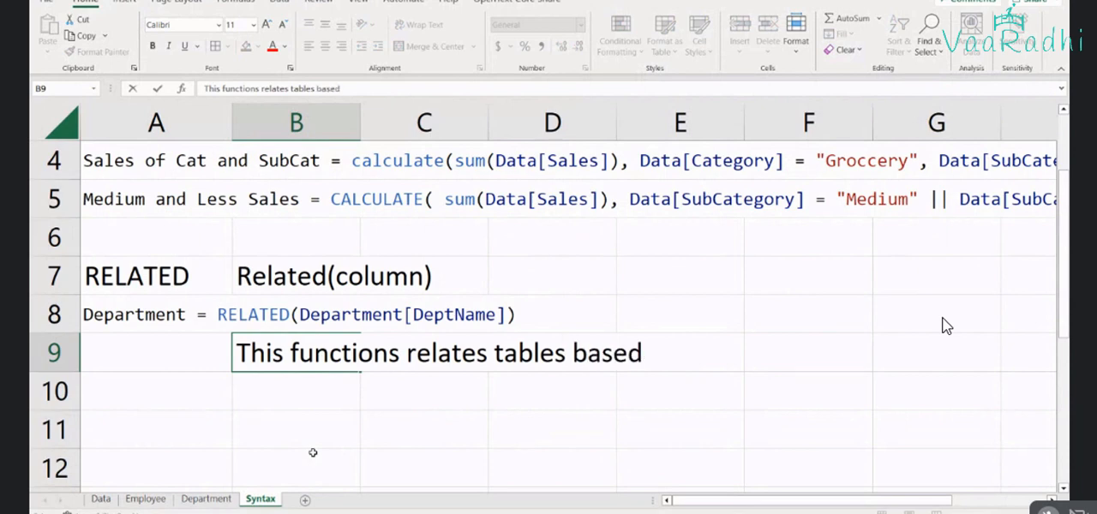
pyautogui.write(' column used')
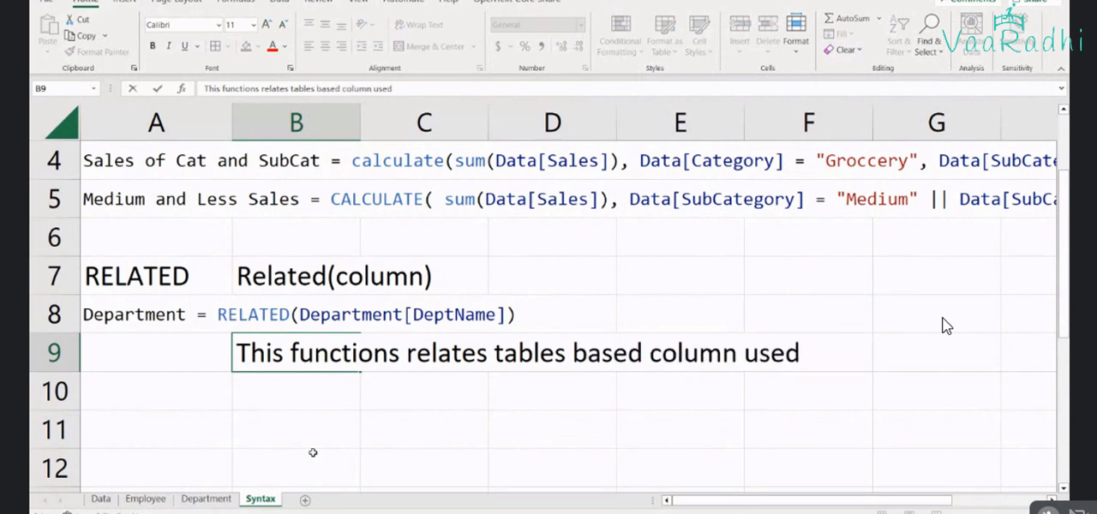
pyautogui.write(' in the func')
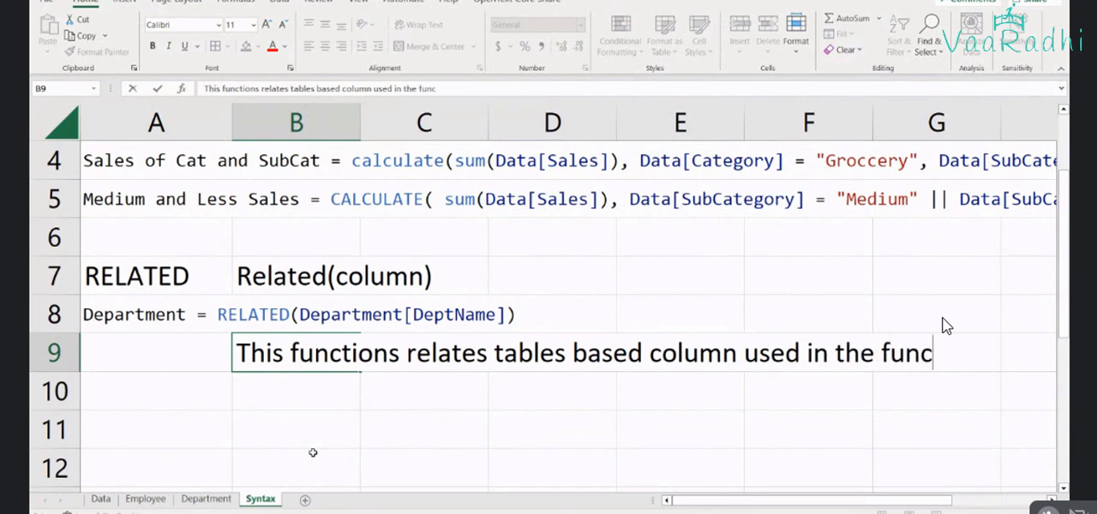
pyautogui.write('tion and column')
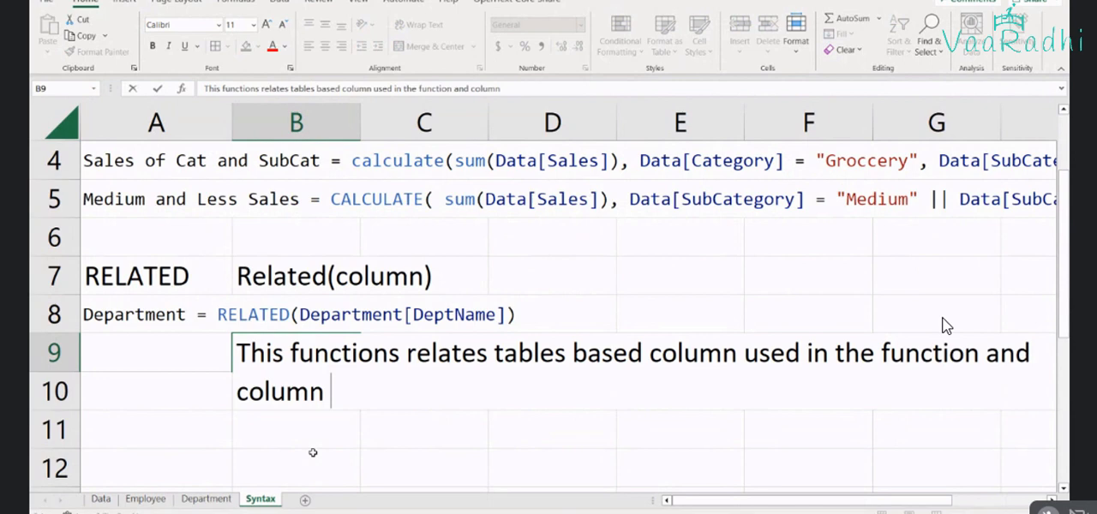
# Complete the first sentence of the B9 note with "the table to which new column is getting added."
pyautogui.press('BackSpace')
pyautogui.press('BackSpace')
pyautogui.press('BackSpace')
pyautogui.press('BackSpace')
pyautogui.press('BackSpace')
pyautogui.press('BackSpace')
pyautogui.write('t')
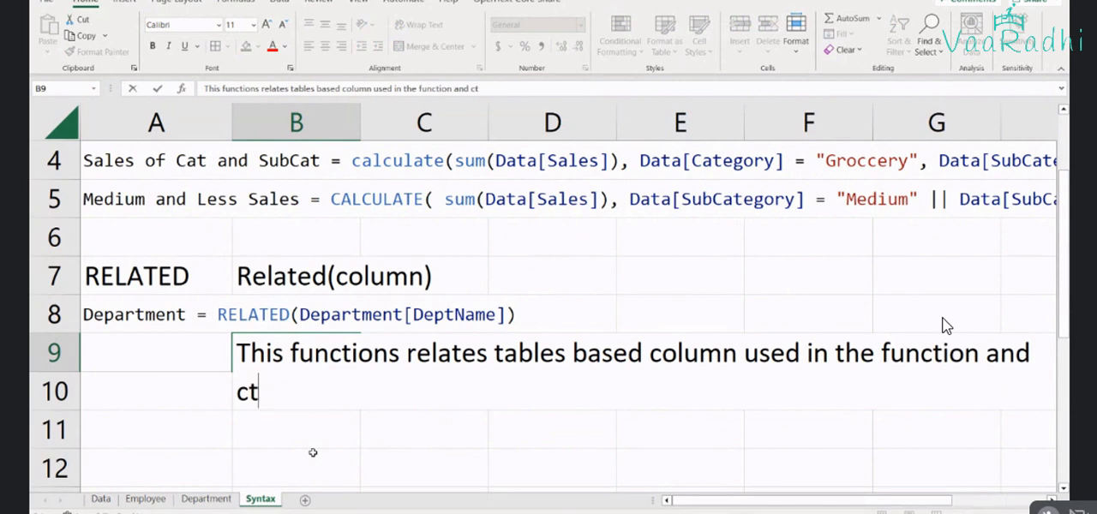
pyautogui.press('BackSpace')
pyautogui.press('BackSpace')
pyautogui.write('the table ')
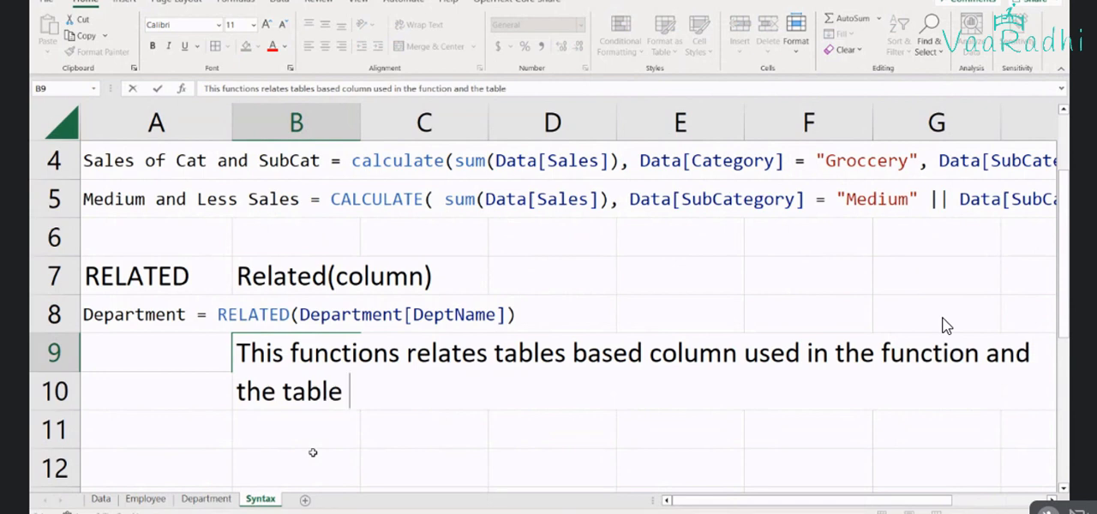
pyautogui.write('to which co')
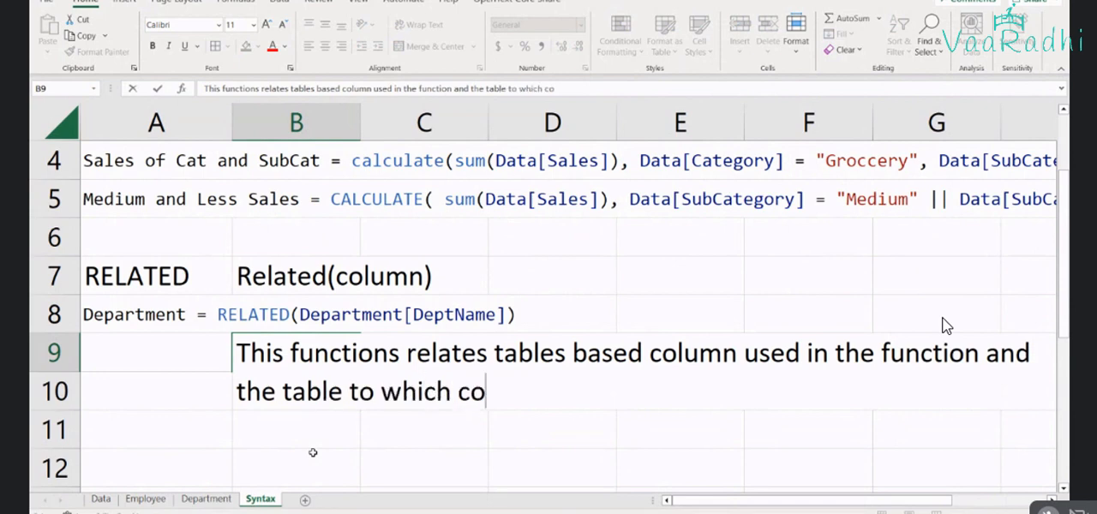
pyautogui.press('BackSpace')
pyautogui.press('BackSpace')
pyautogui.write('new ')
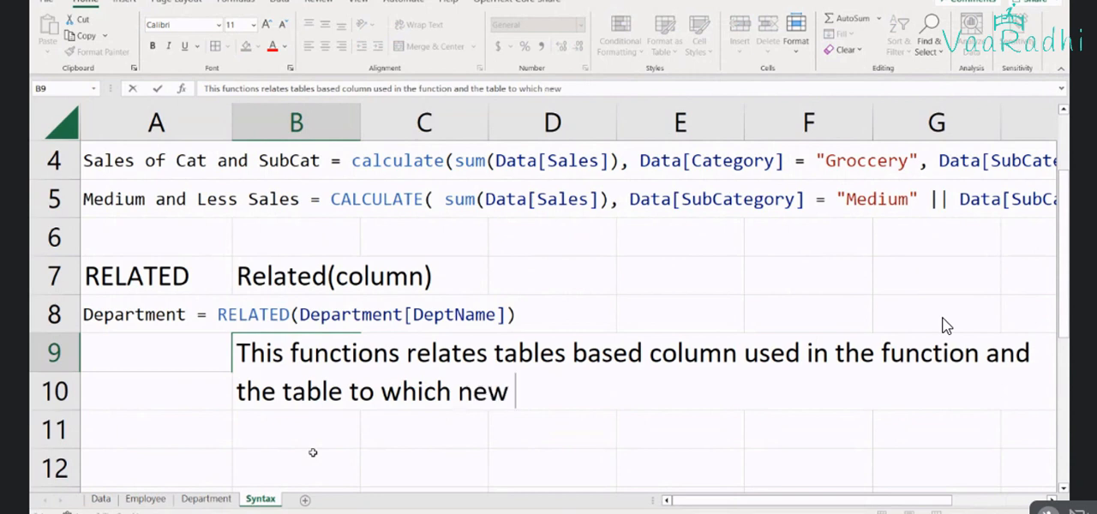
pyautogui.write('colui')
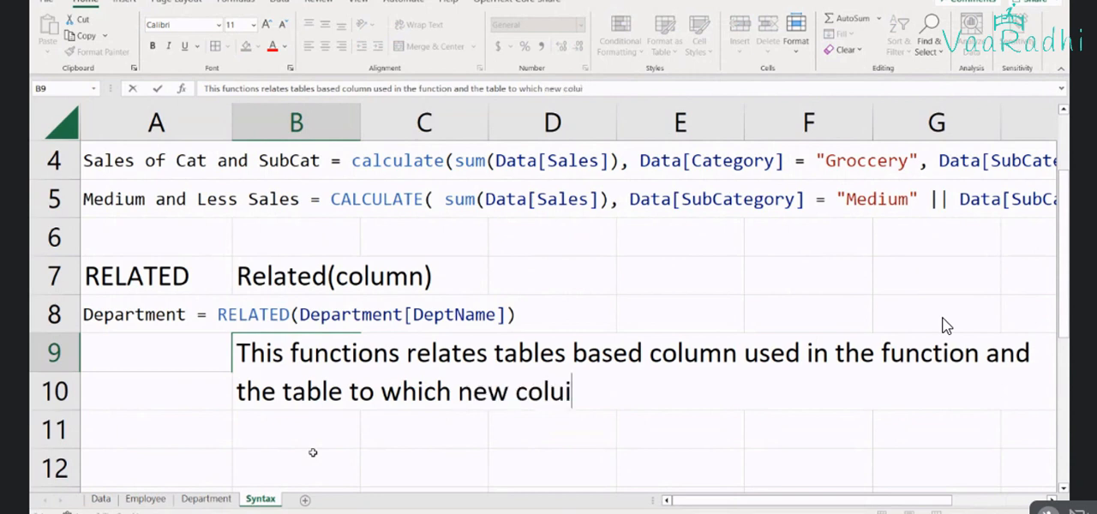
pyautogui.press('BackSpace')
pyautogui.write('mn is getting a')
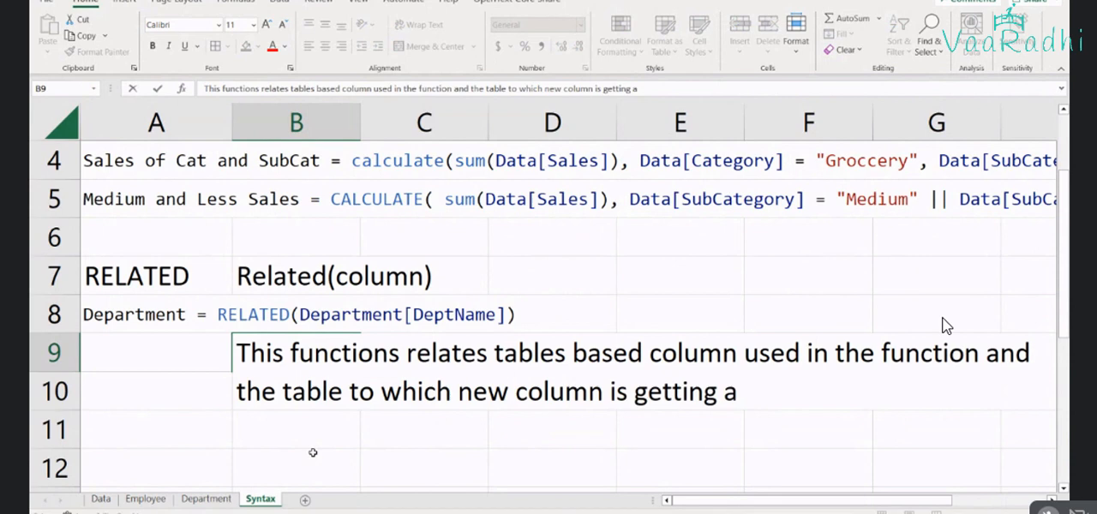
pyautogui.write('dded.')
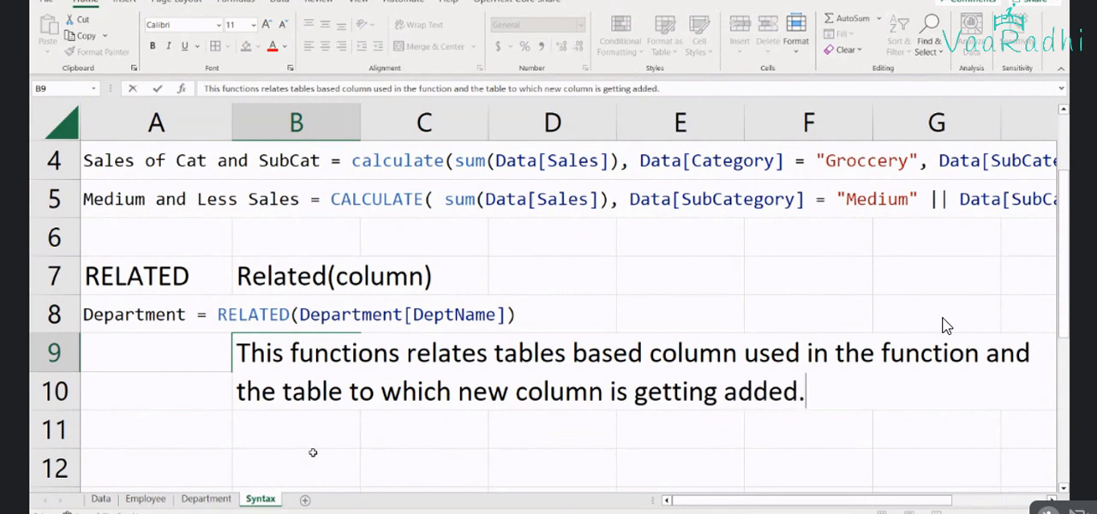
pyautogui.write(' By ')
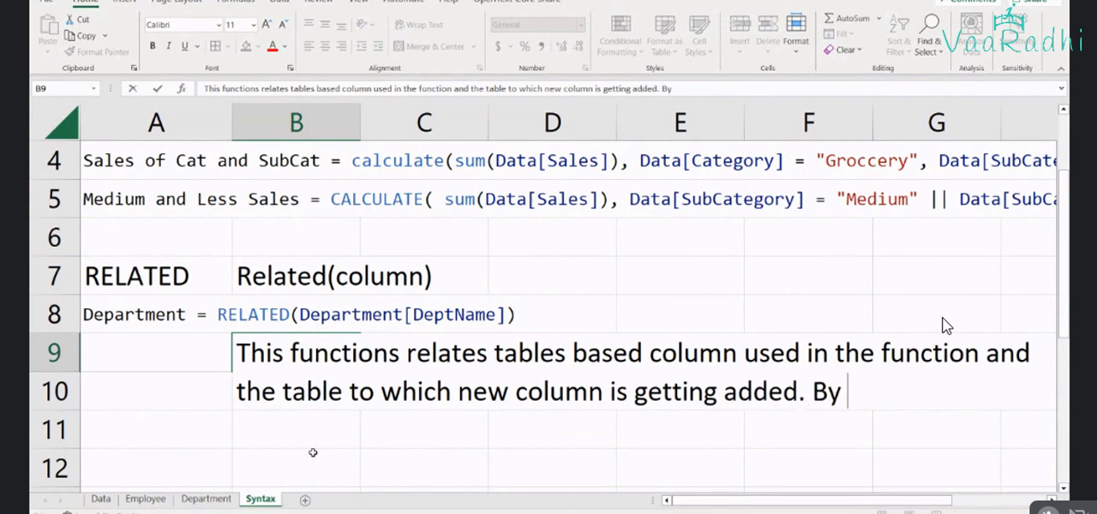
pyautogui.write('evaluatio')
# Continue the note in cell B9 with "By evaluating relation between two tables,"
pyautogui.press('BackSpace')
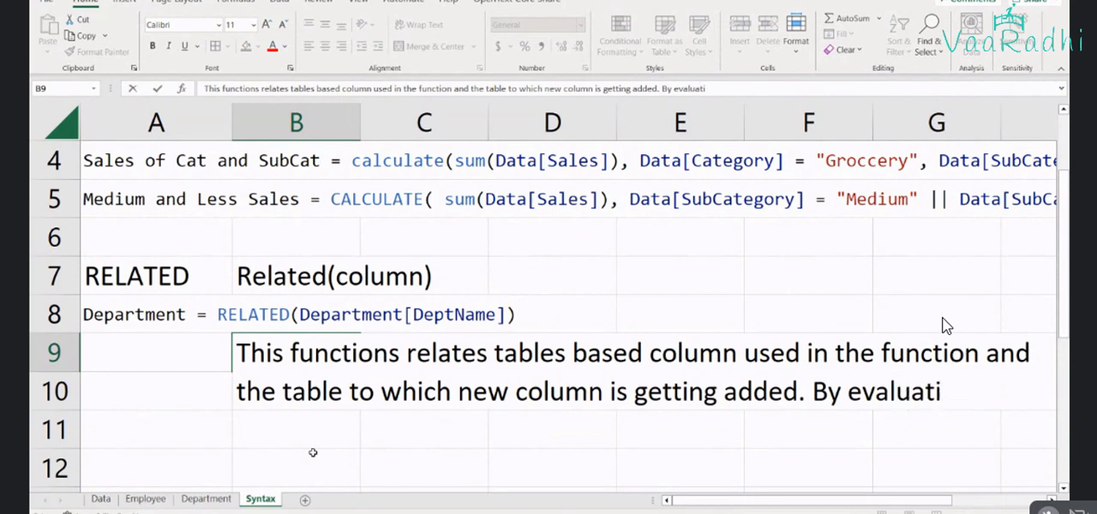
pyautogui.write('ng relatio')
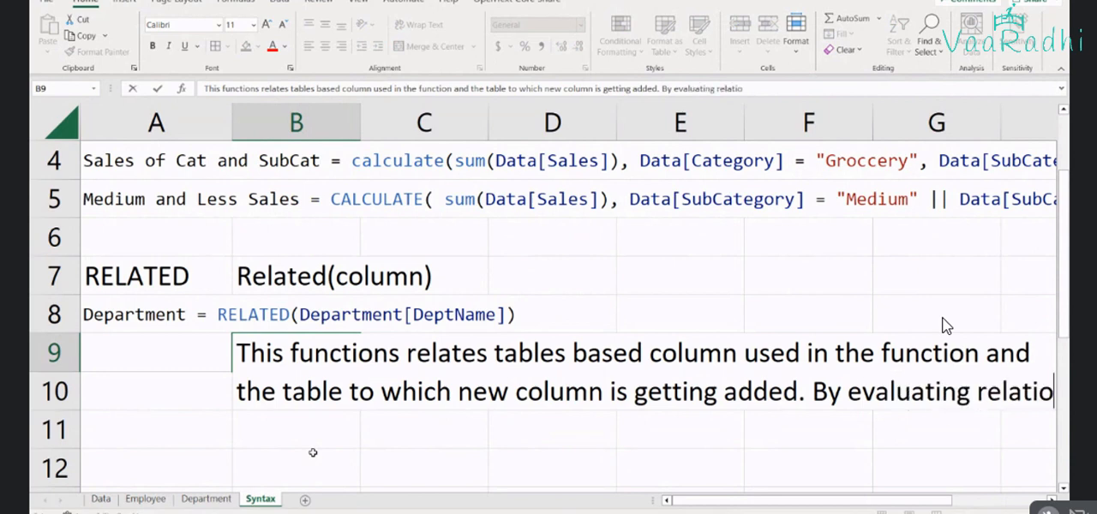
pyautogui.write('n be')
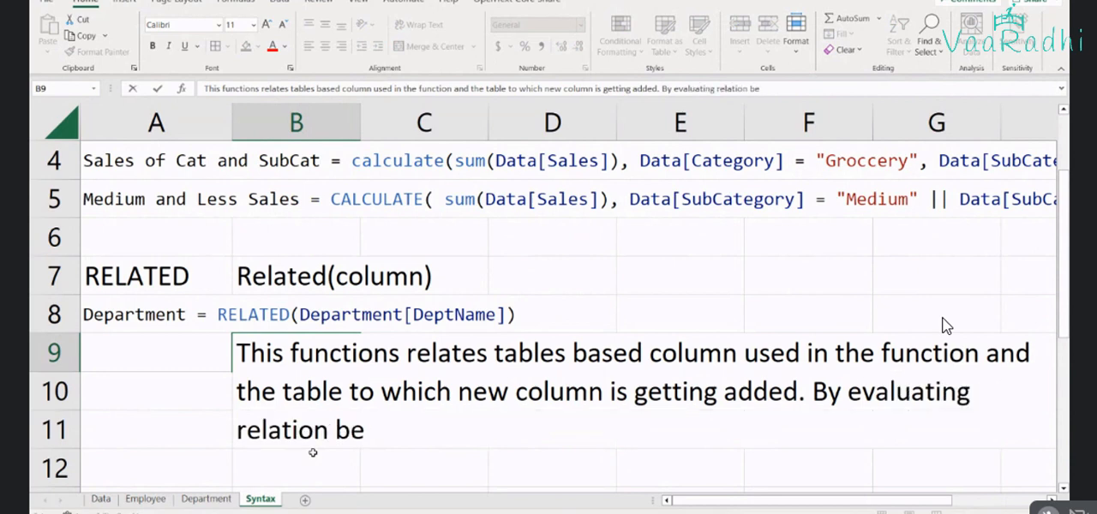
pyautogui.write('tween two t')
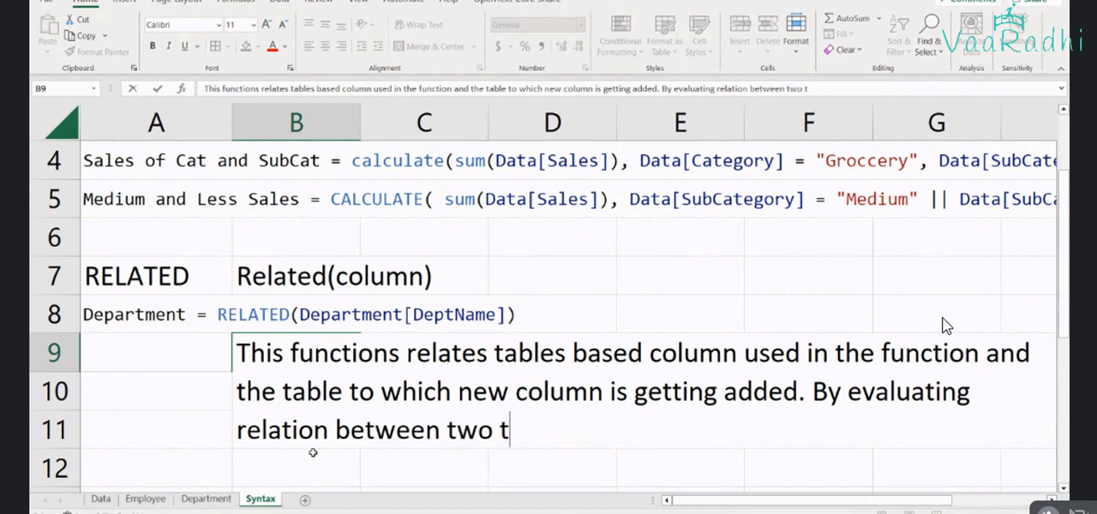
pyautogui.write('ables, relat')
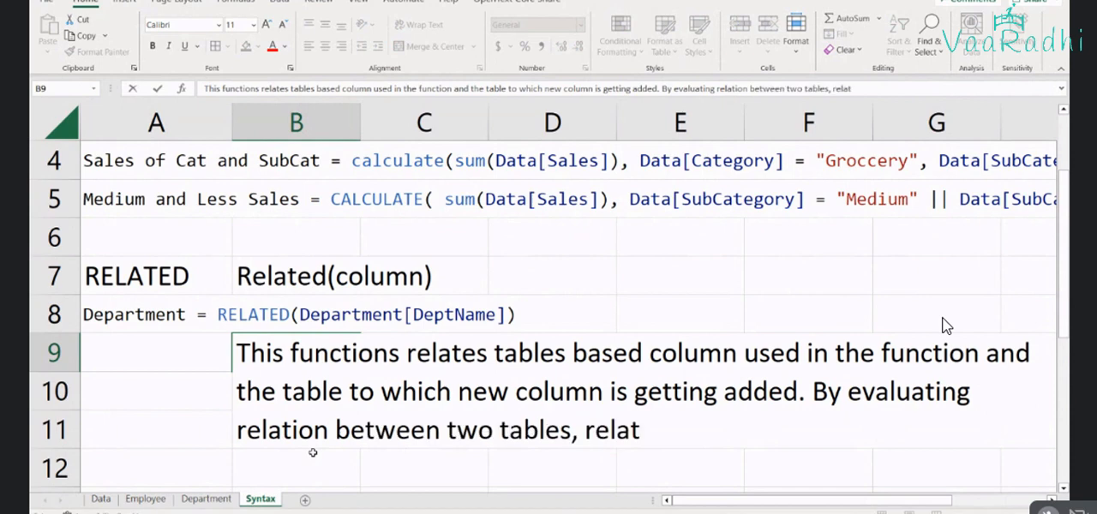
# Finish the second sentence of the B9 note with "related function results will be updated."
pyautogui.write('ed function')
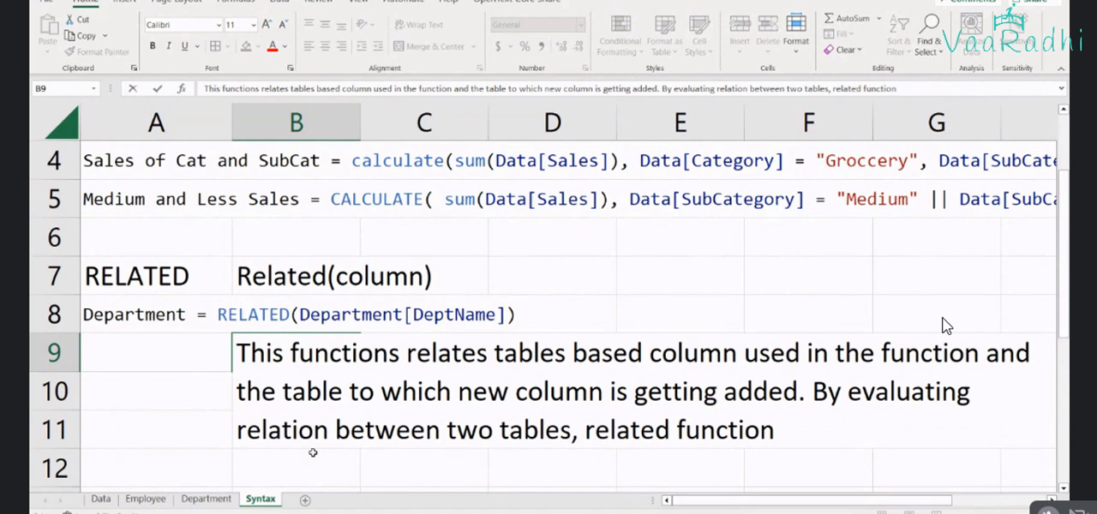
pyautogui.write(' resu')
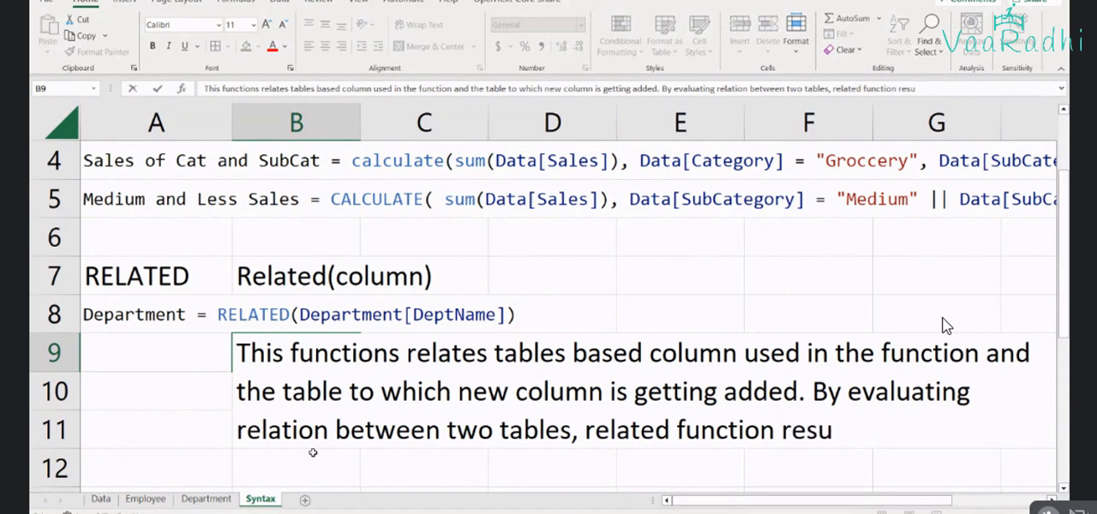
pyautogui.write('lts will be ')
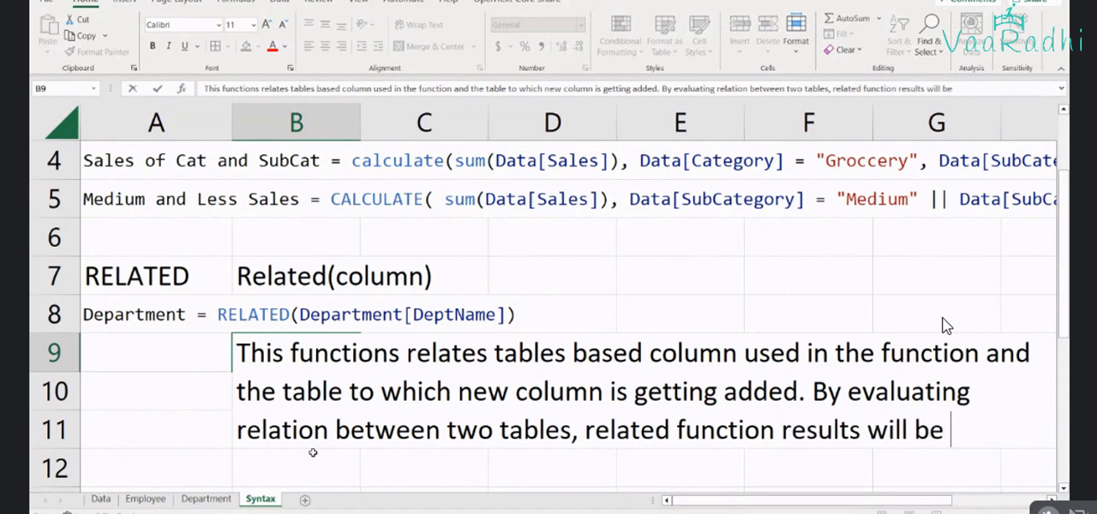
pyautogui.write('updated')
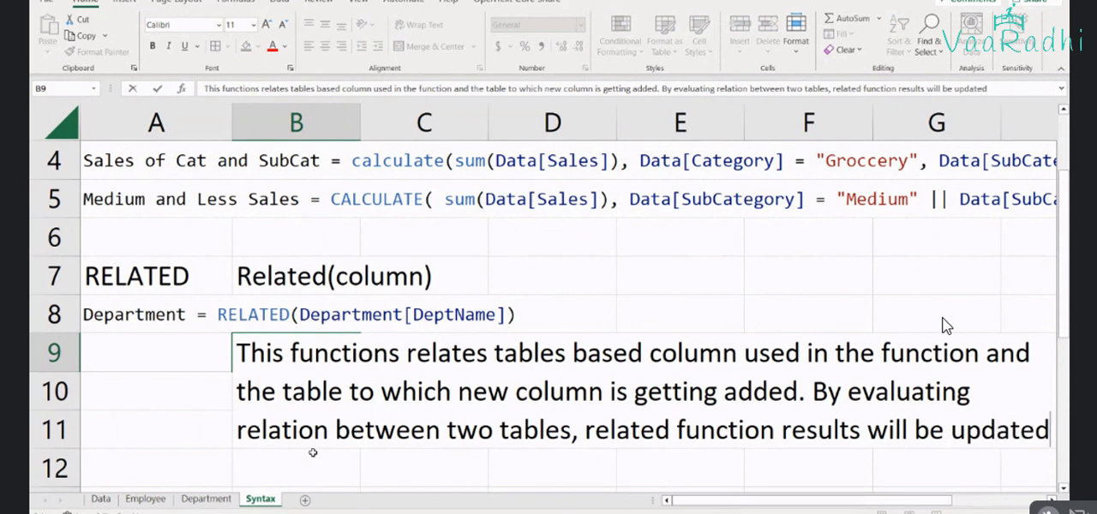
pyautogui.write('.')
pyautogui.press('Left')
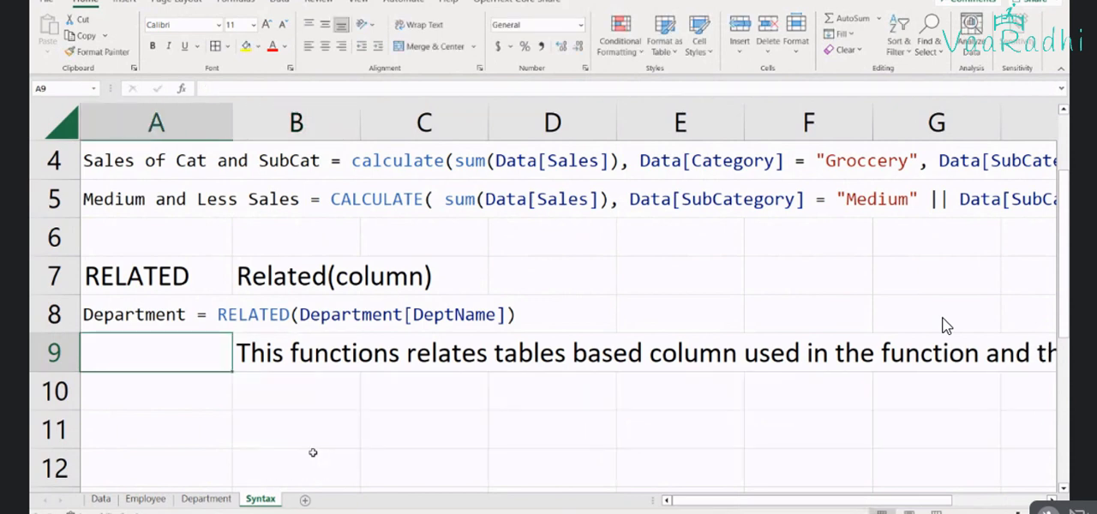
# Replace the word "updated" at the end of the B9 note with wording that starts with "retur"
pyautogui.press('Up')
pyautogui.press('Right')
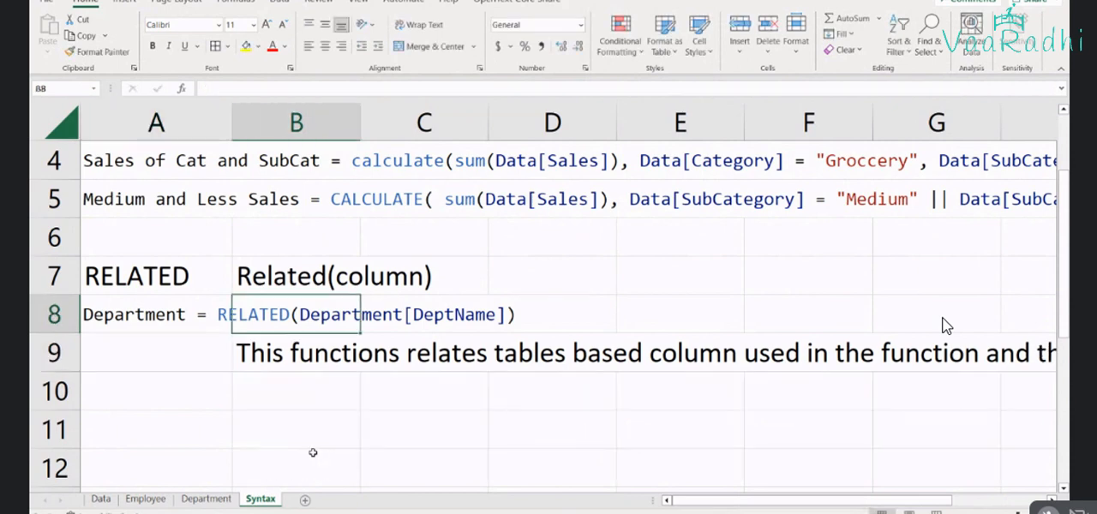
pyautogui.press('Down')
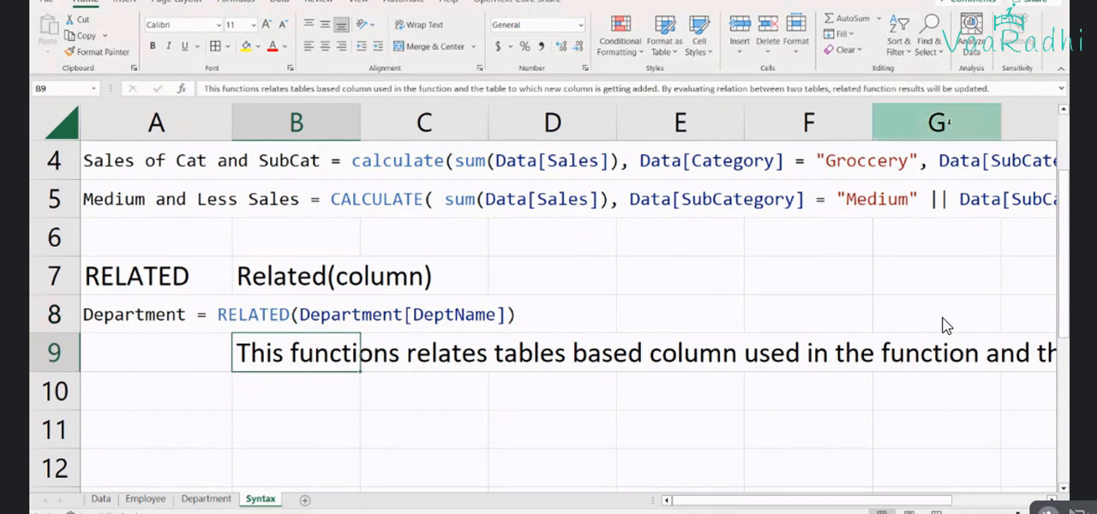
pyautogui.doubleClick(980, 88)
pyautogui.write('retur')
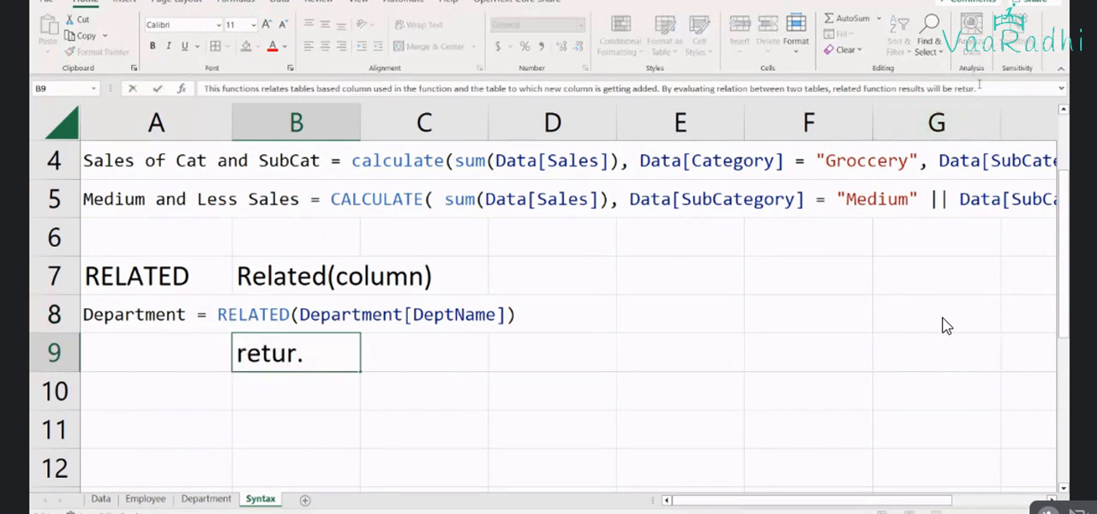
pyautogui.press('Return')
# Review the Employee table's Department column in Power BI and the CALCULATE examples on the Syntax sheet in Excel
pyautogui.hotkey('alt', 'Tab')
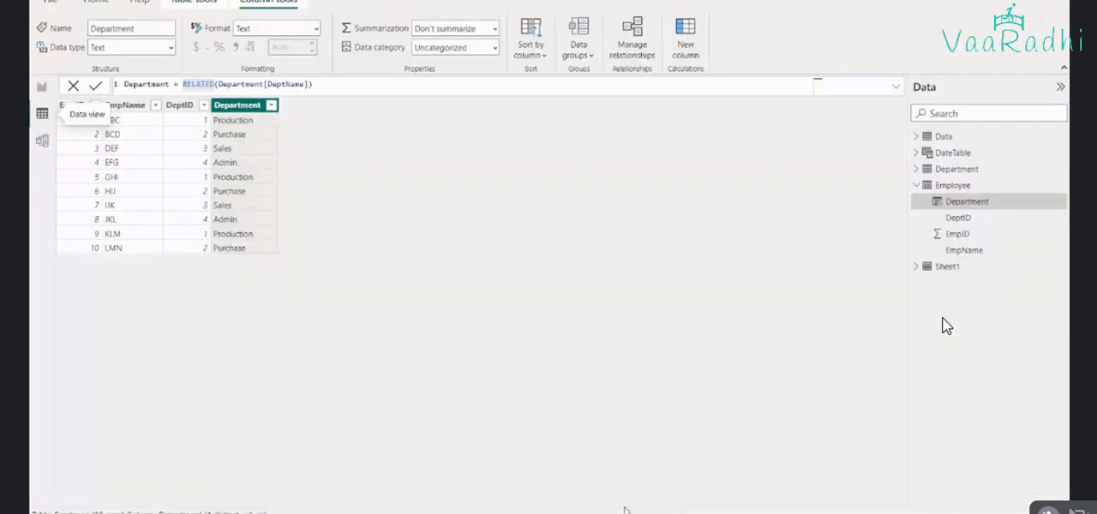
pyautogui.click(41, 88)
pyautogui.click(43, 112)
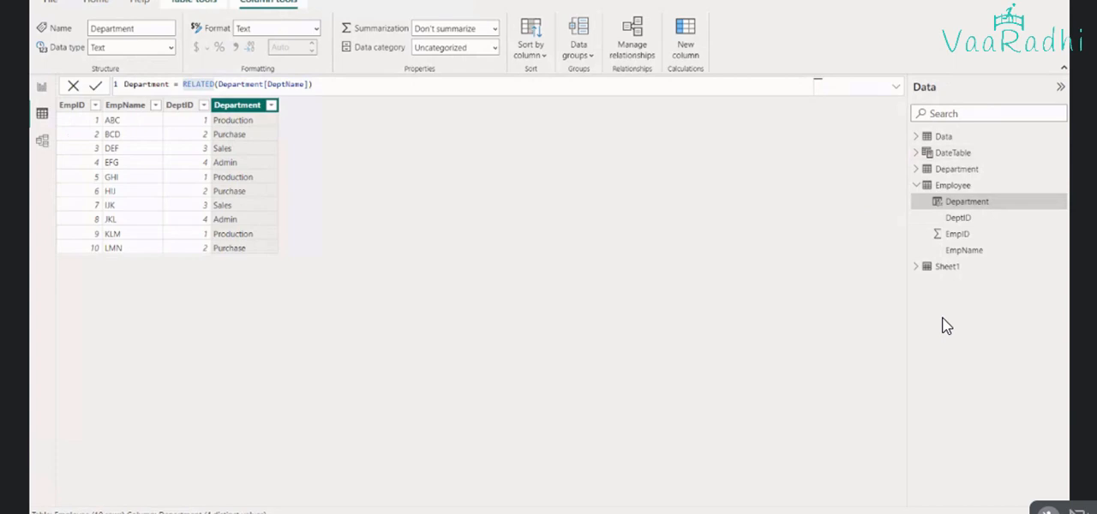
pyautogui.hotkey('alt', 'Tab')
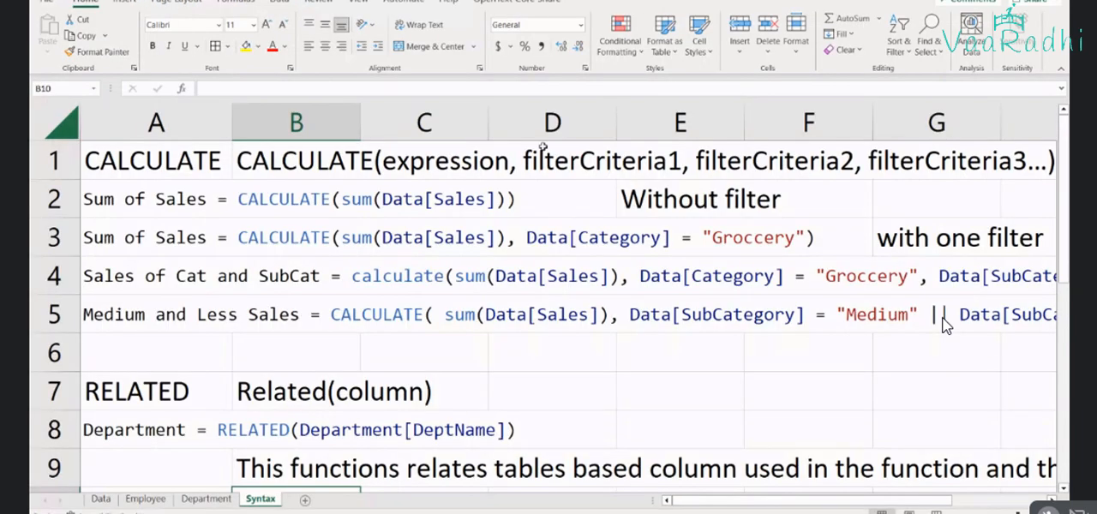
pyautogui.click(444, 200)
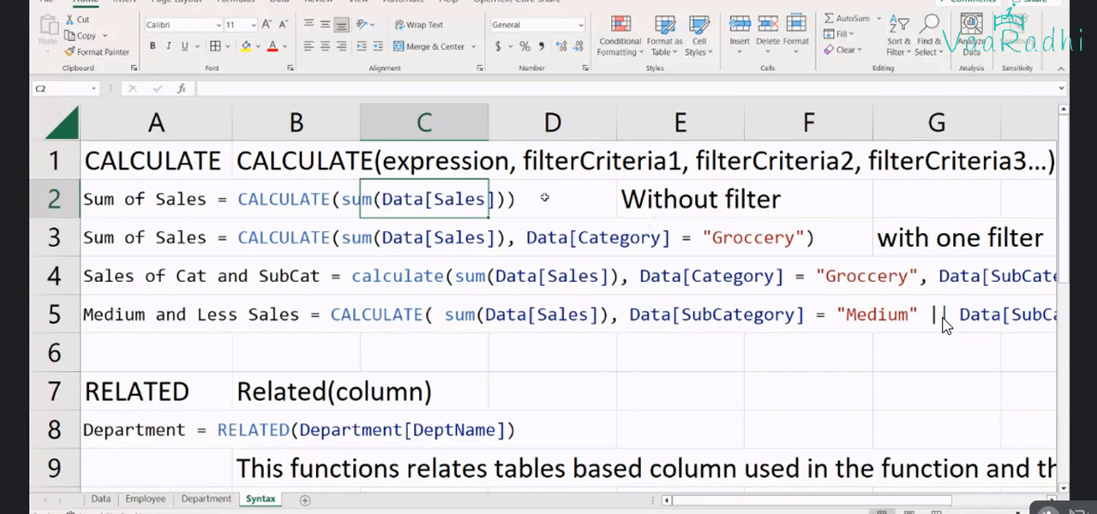
pyautogui.click(456, 240)
pyautogui.click(723, 238)
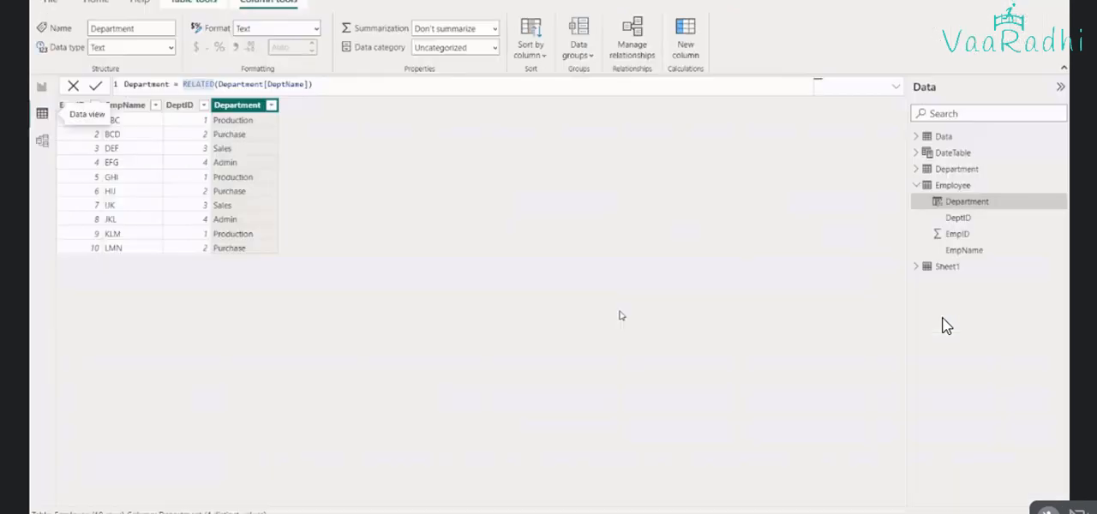
# Switch to the Power BI report page and narrow the EmpName and DeptName table visual to free space beside it
pyautogui.click(41, 87)
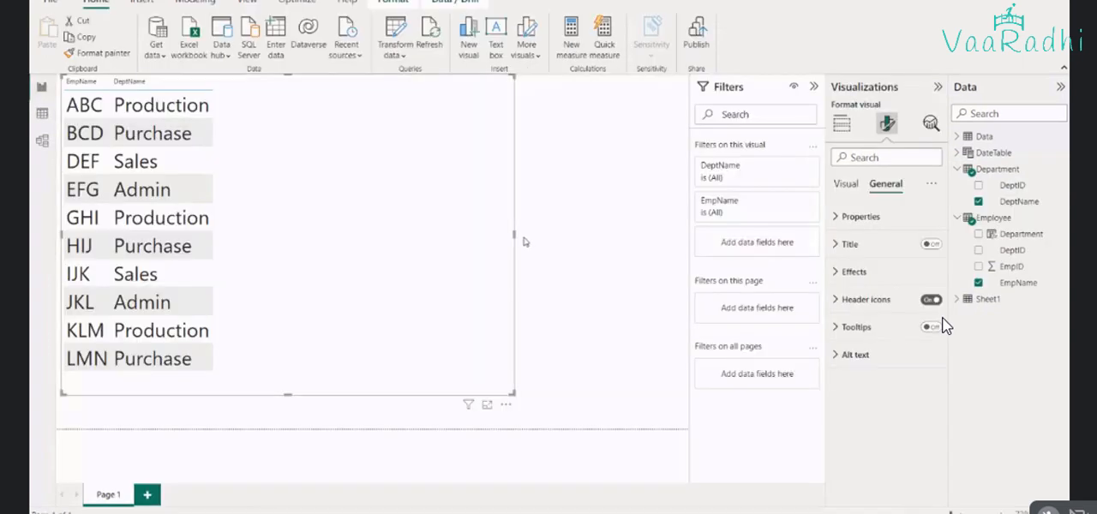
pyautogui.moveTo(515, 232); pyautogui.dragTo(255, 229)
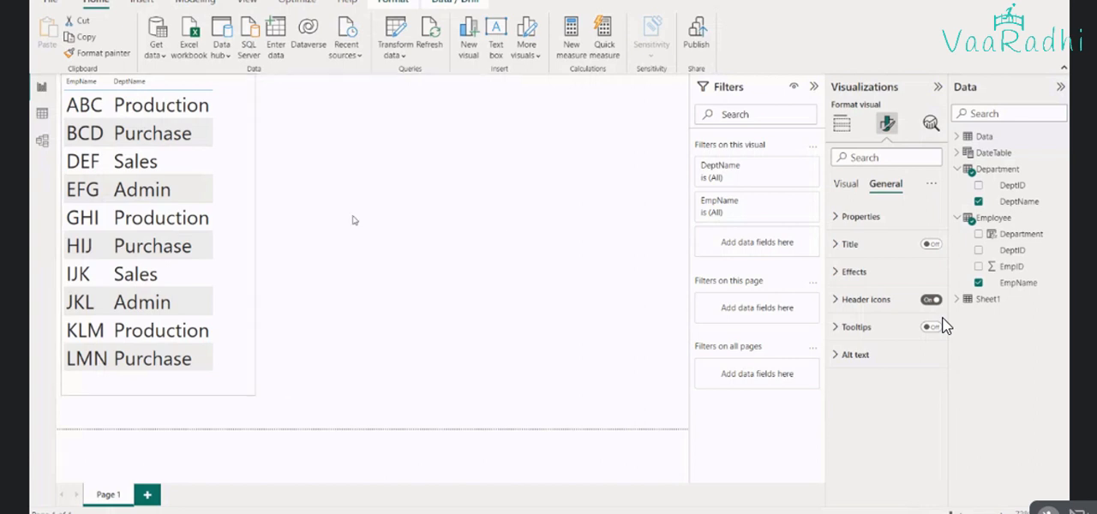
pyautogui.click(352, 220)
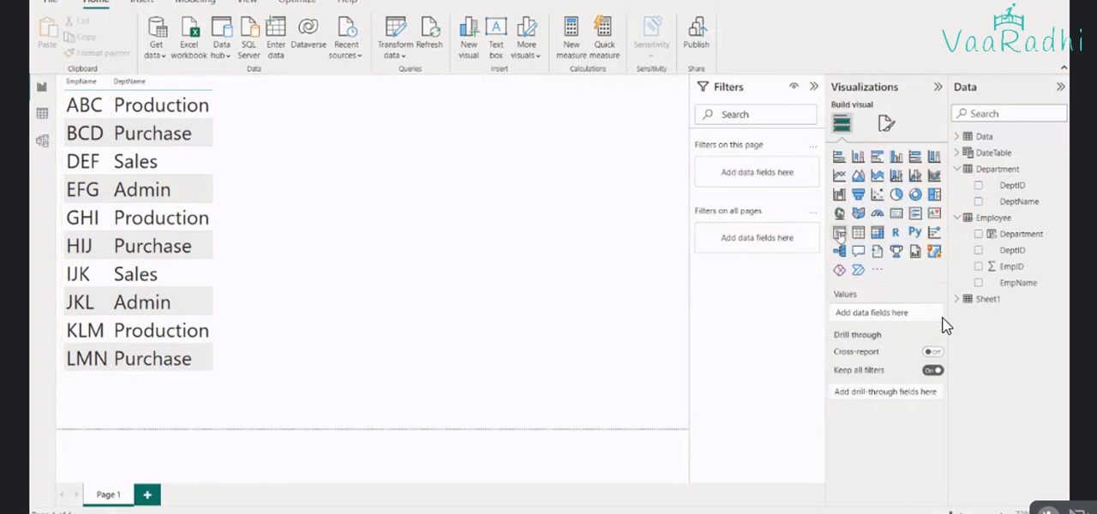
# Add a second table visual showing EmpName and Department from the Employee table
pyautogui.click(859, 232)
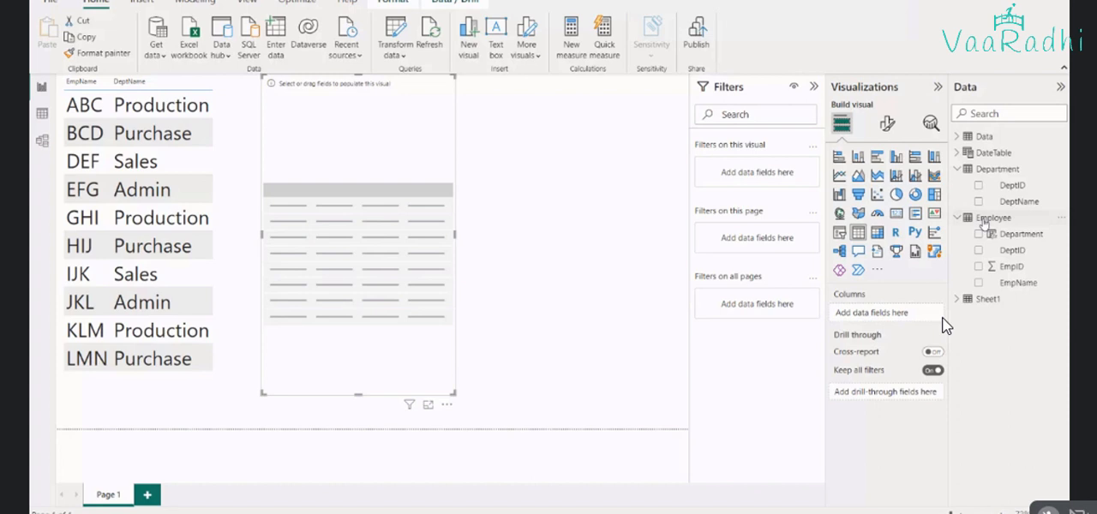
pyautogui.click(979, 283)
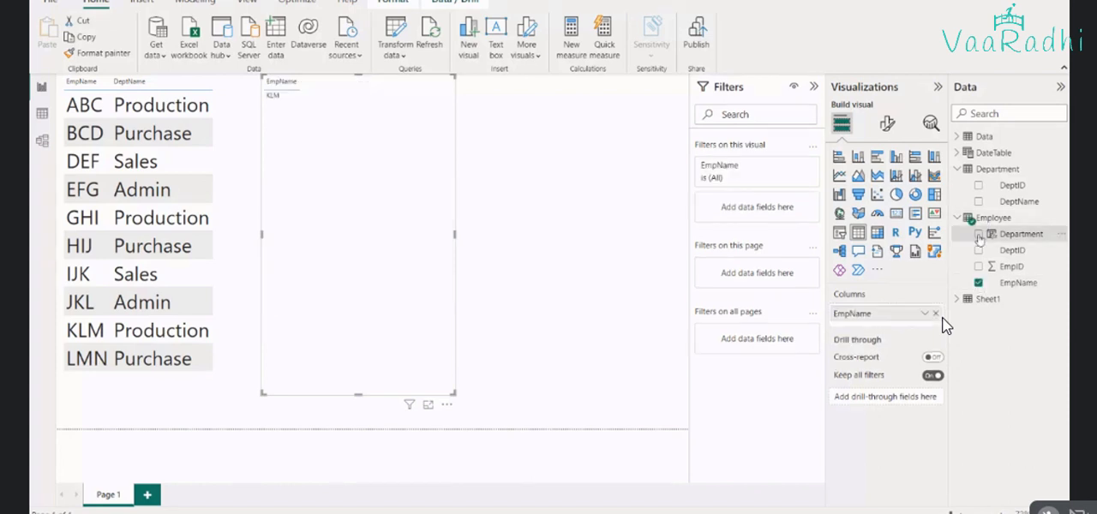
pyautogui.click(979, 234)
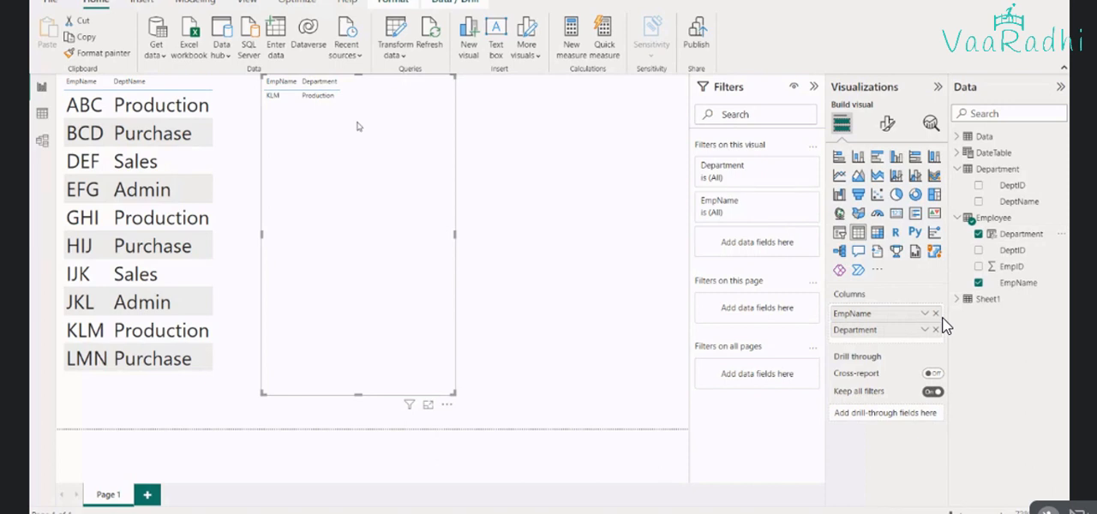
pyautogui.click(942, 325)
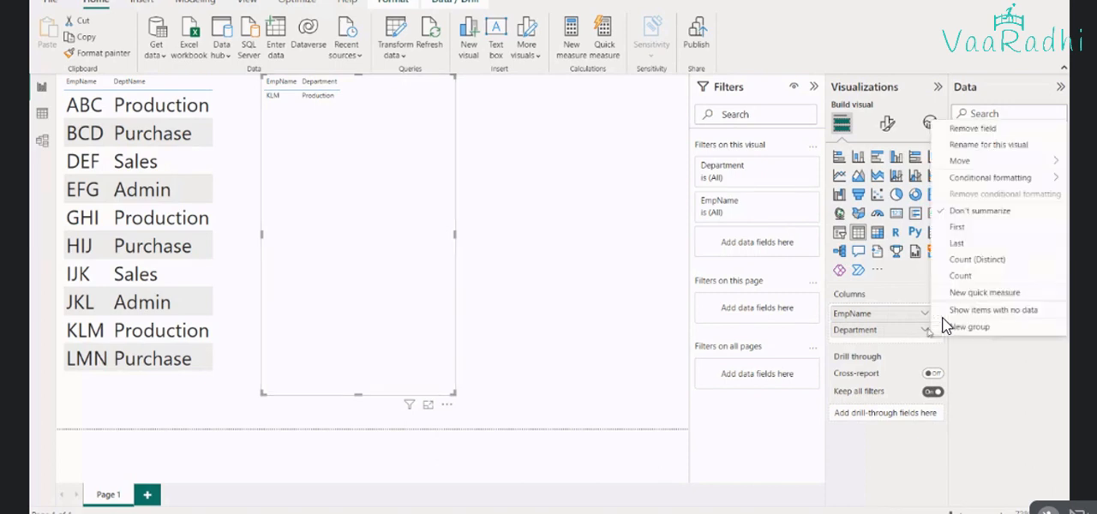
pyautogui.click(742, 224)
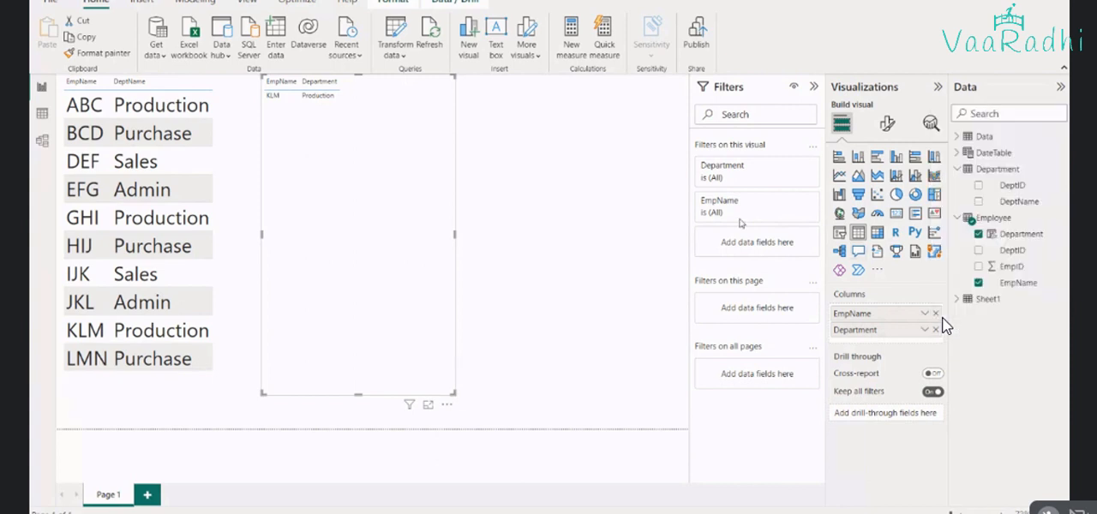
# Copy the first table visual's formatting to the new EmpName and Department table
pyautogui.click(246, 154)
pyautogui.click(404, 228)
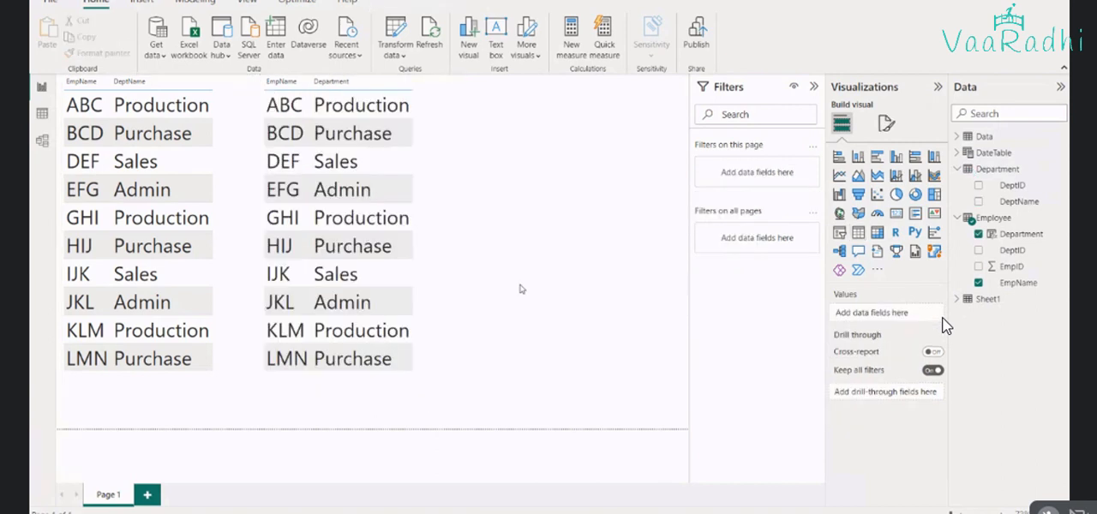
pyautogui.click(519, 289)
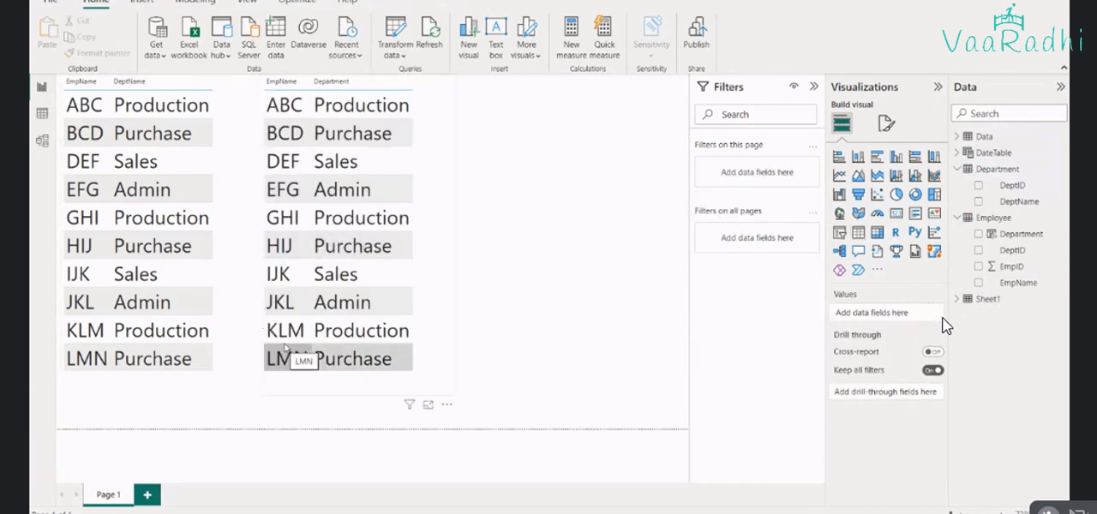
# Compare which tables supply the fields used in the two table visuals
pyautogui.click(241, 221)
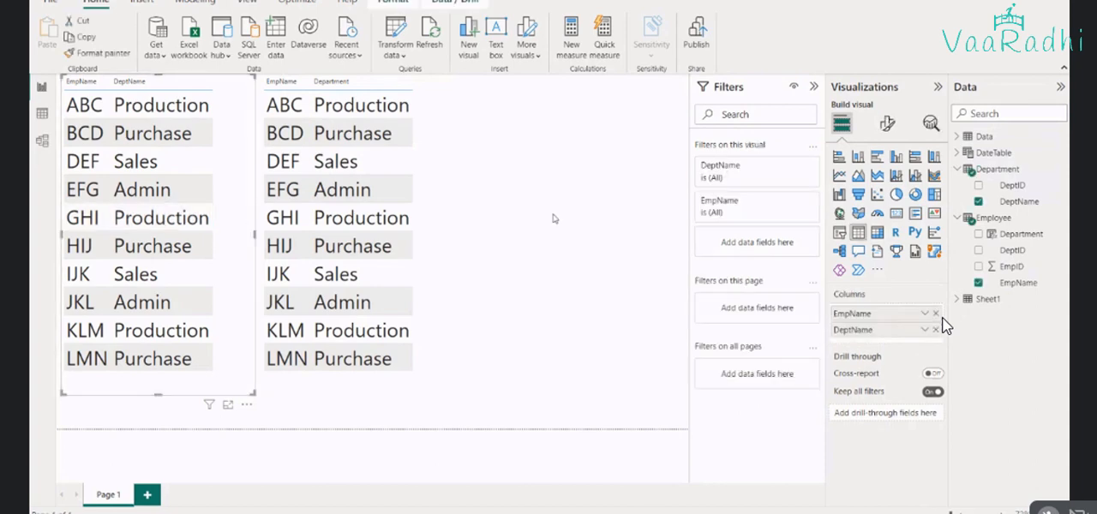
pyautogui.click(484, 201)
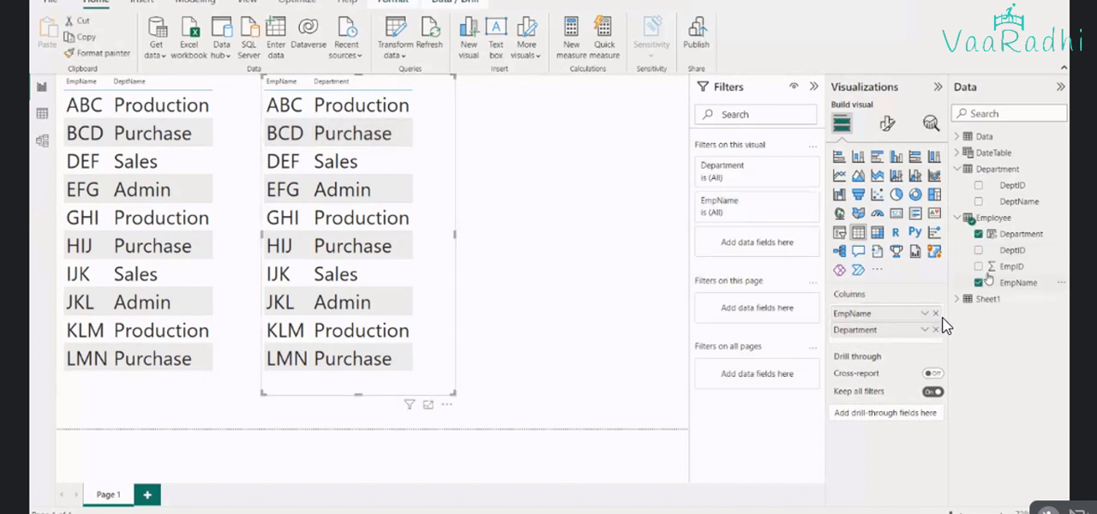
pyautogui.click(980, 283)
# Switch to the DAX - Filter Functions workbook in Excel and add a DepartmentHead column header in C1 of the Department sheet
pyautogui.moveTo(859, 511)
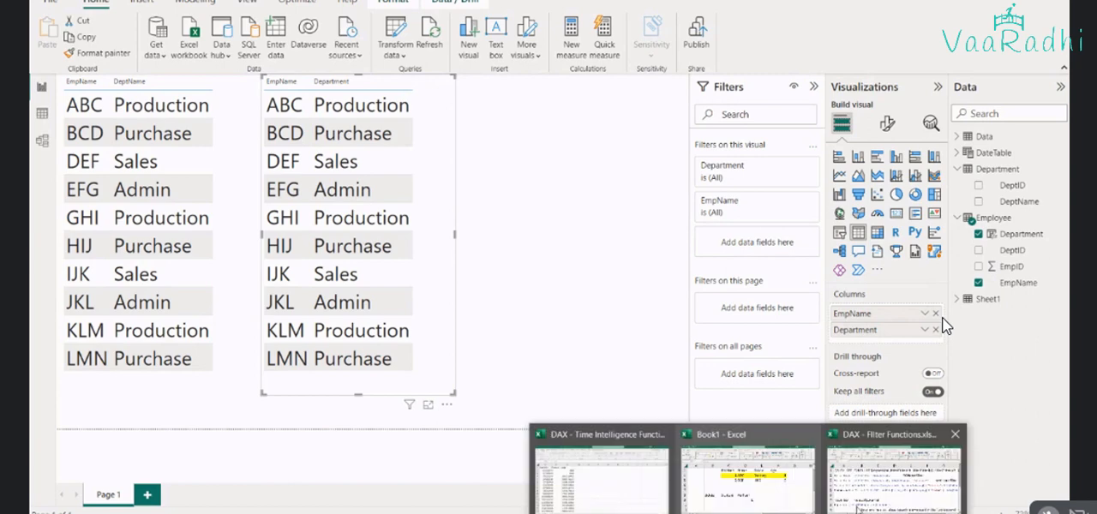
pyautogui.moveTo(658, 485)
pyautogui.click(793, 486)
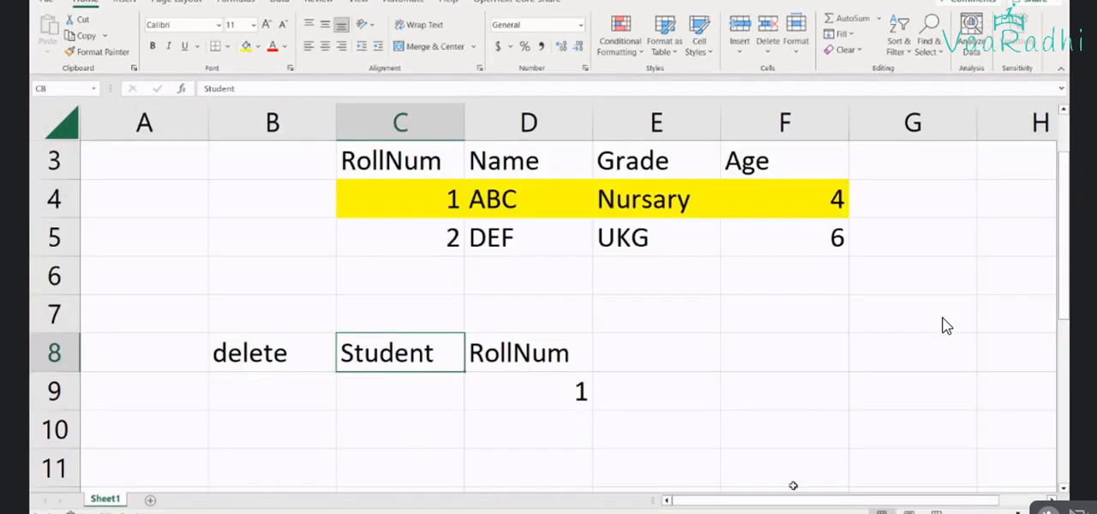
pyautogui.moveTo(751, 513)
pyautogui.click(891, 481)
pyautogui.click(205, 499)
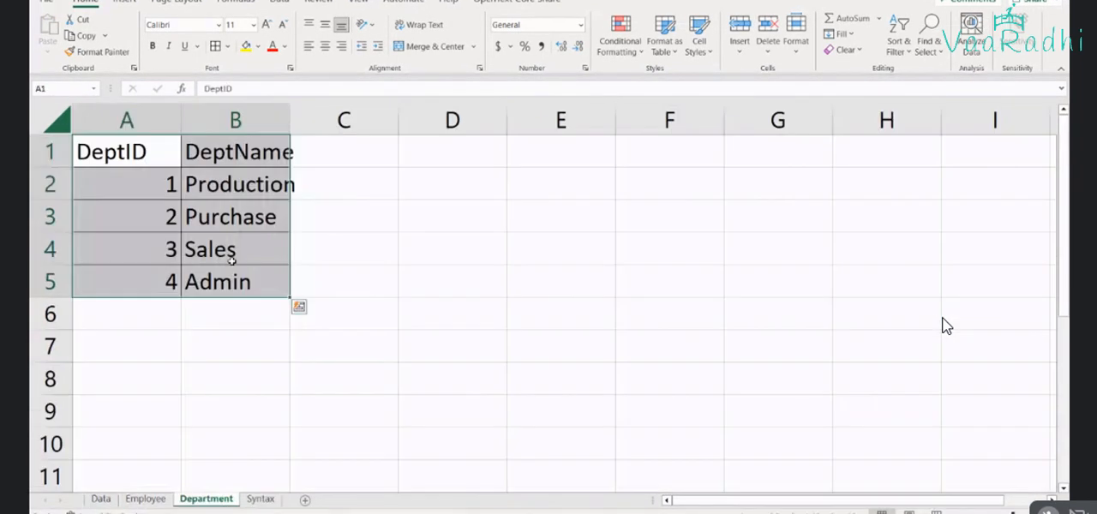
pyautogui.click(329, 153)
pyautogui.write('Depar')
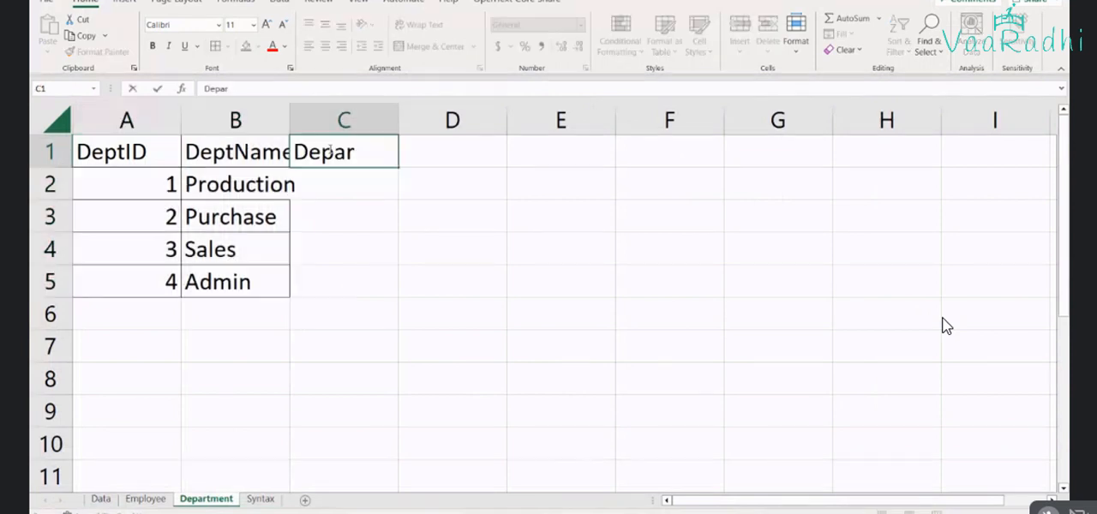
pyautogui.write('tMenthead')
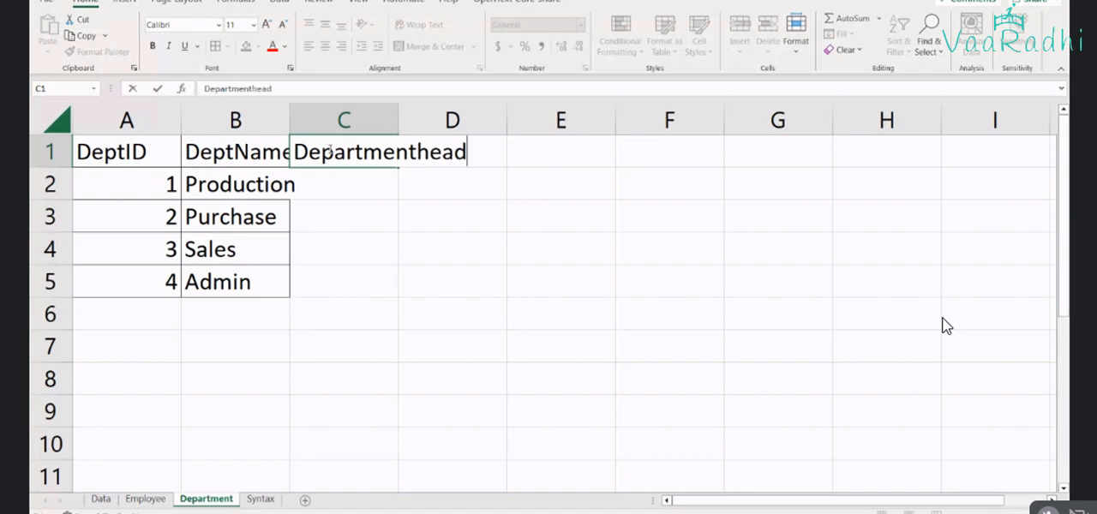
pyautogui.press('BackSpace')
pyautogui.press('BackSpace')
pyautogui.press('BackSpace')
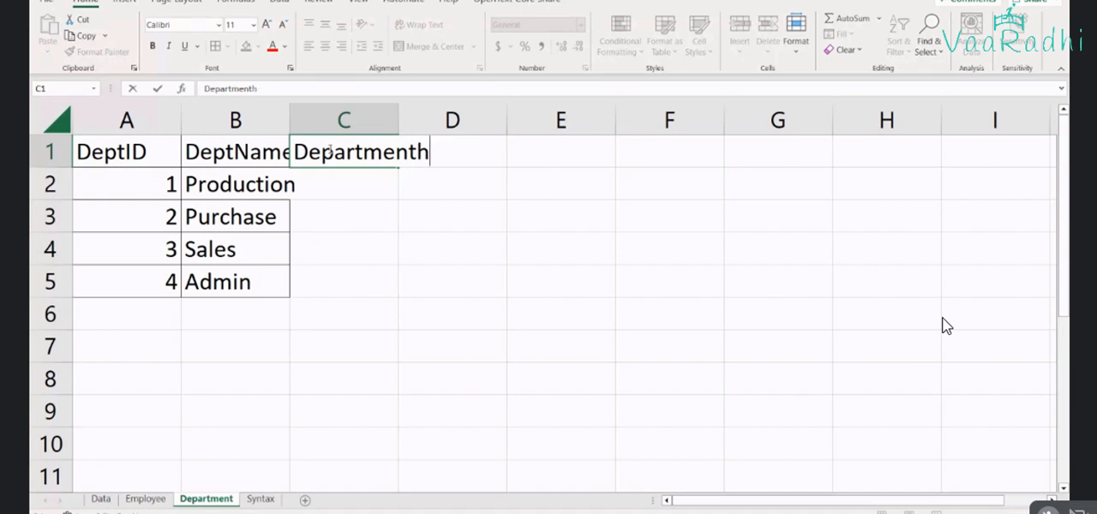
pyautogui.press('BackSpace')
pyautogui.write('Head')
pyautogui.press('Return')
# Fill in the department heads: XYZ for Production, PQR for Purchase, STU for Sales and CDE for Admin
pyautogui.write('XYZ')
pyautogui.press('Return')
pyautogui.write('P')
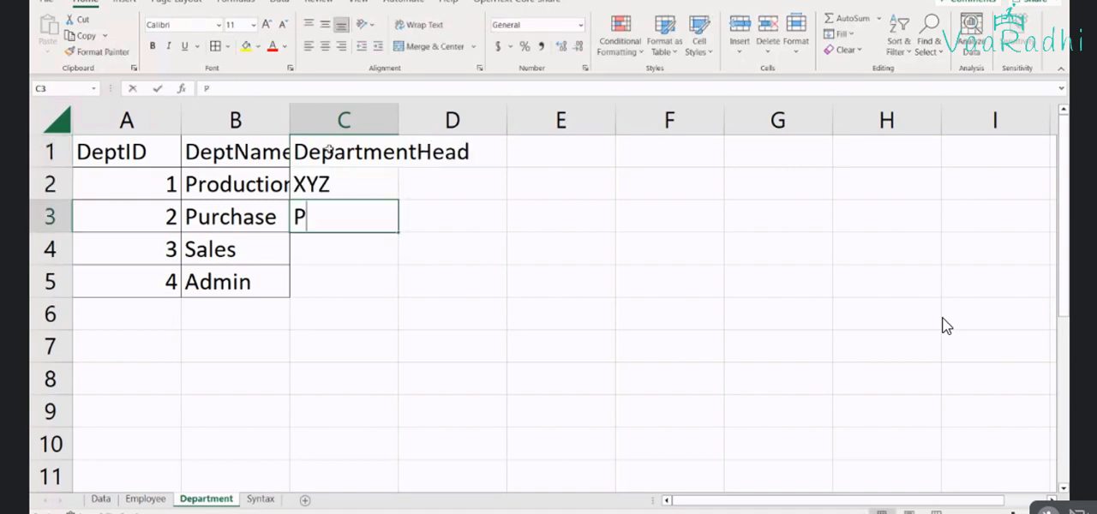
pyautogui.write('QR')
pyautogui.press('Return')
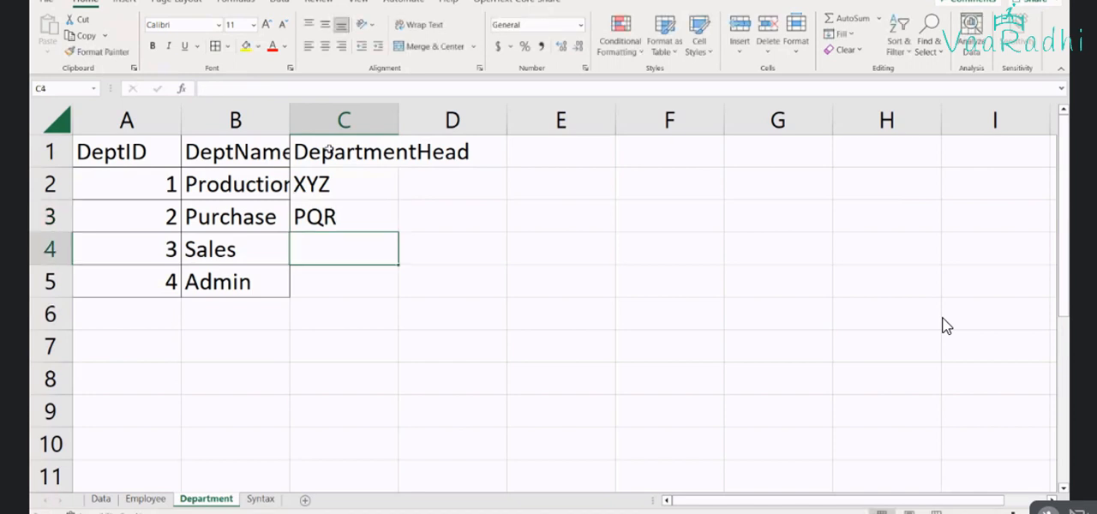
pyautogui.write('STU')
pyautogui.press('Return')
pyautogui.write('C')
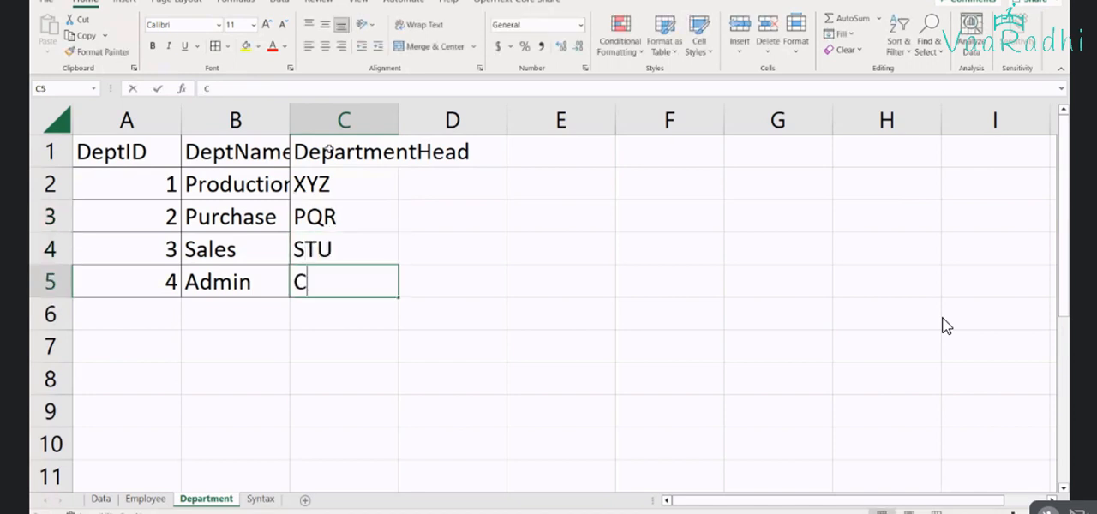
pyautogui.write('DE')
pyautogui.press('Return')
# Apply borders to the whole department table and fit the DeptName and DepartmentHead column widths to their contents
pyautogui.hotkey('ctrl', 'a')
pyautogui.click(343, 217)
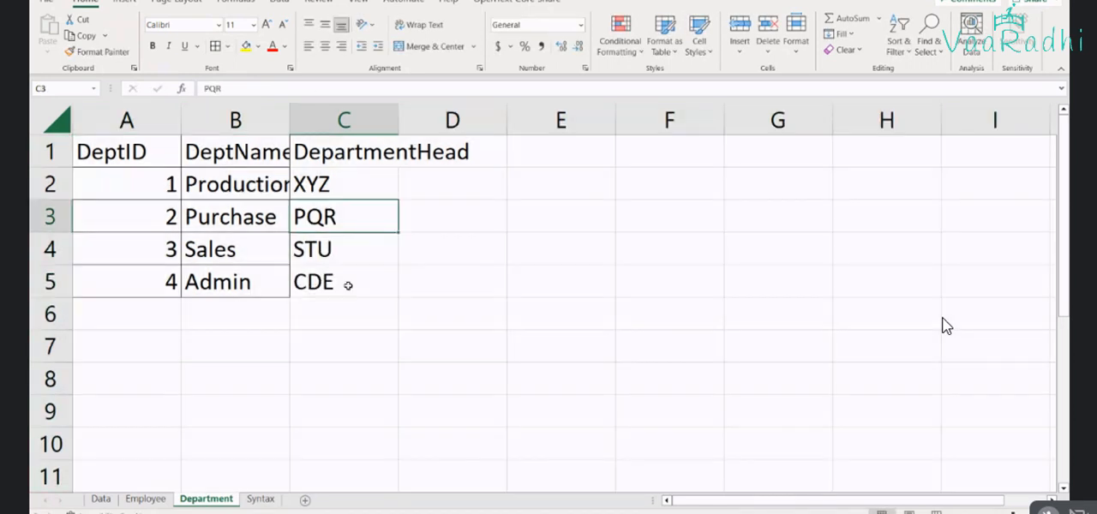
pyautogui.moveTo(348, 286); pyautogui.dragTo(105, 142)
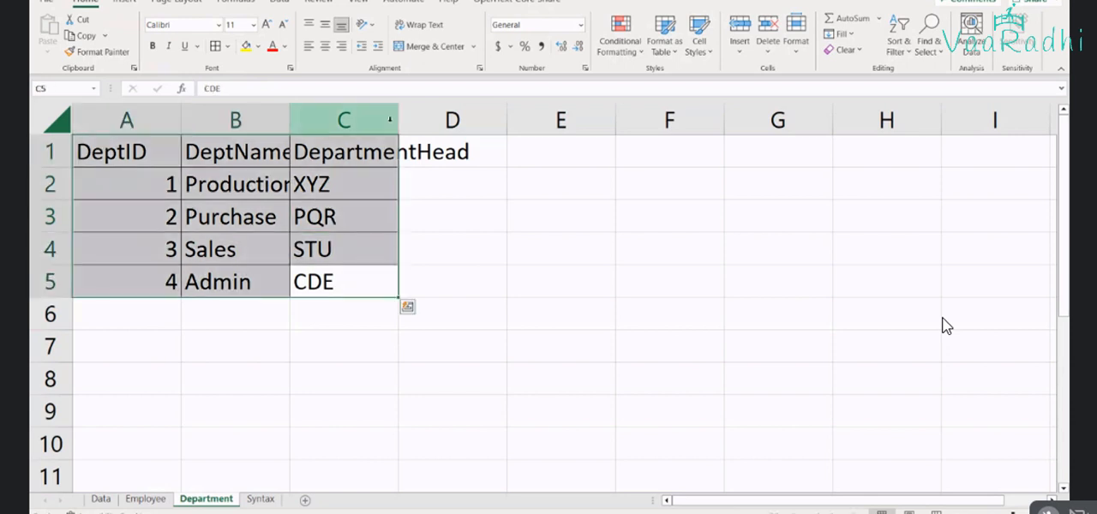
pyautogui.doubleClick(398, 119)
pyautogui.click(300, 109)
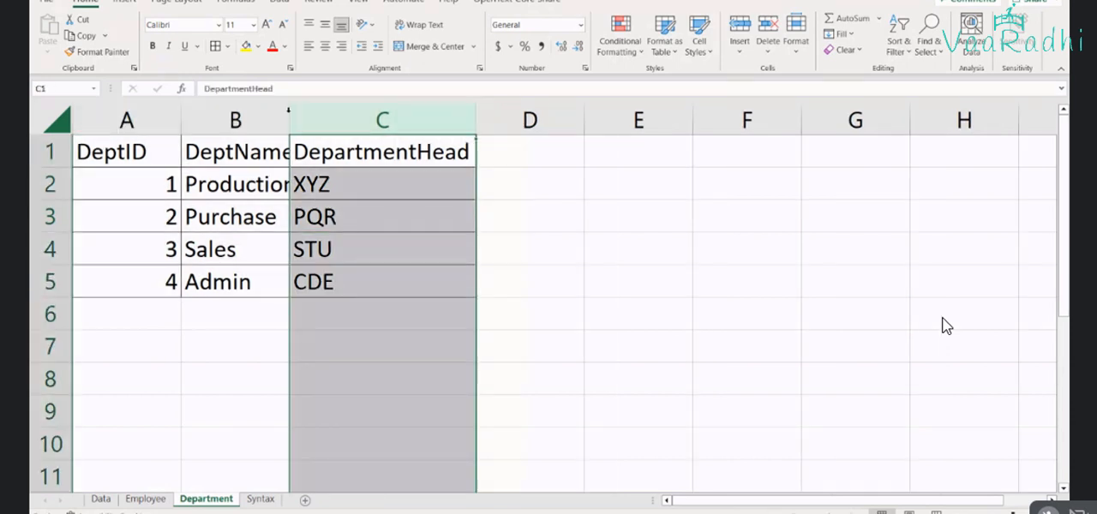
pyautogui.doubleClick(289, 111)
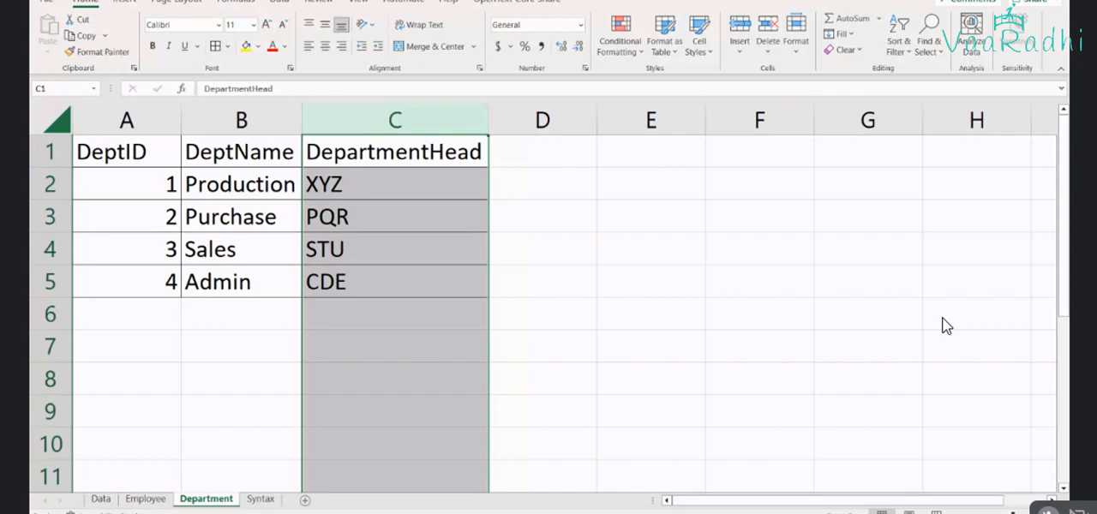
# Switch to Power BI, refresh the data, and check the Department table's rows for the new DepartmentHead column
pyautogui.click(355, 512)
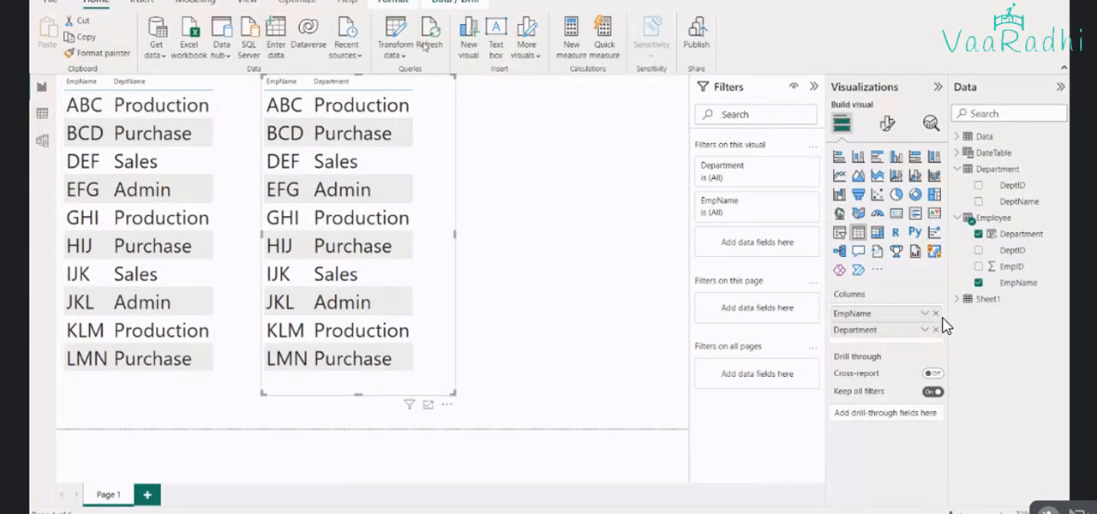
pyautogui.click(424, 46)
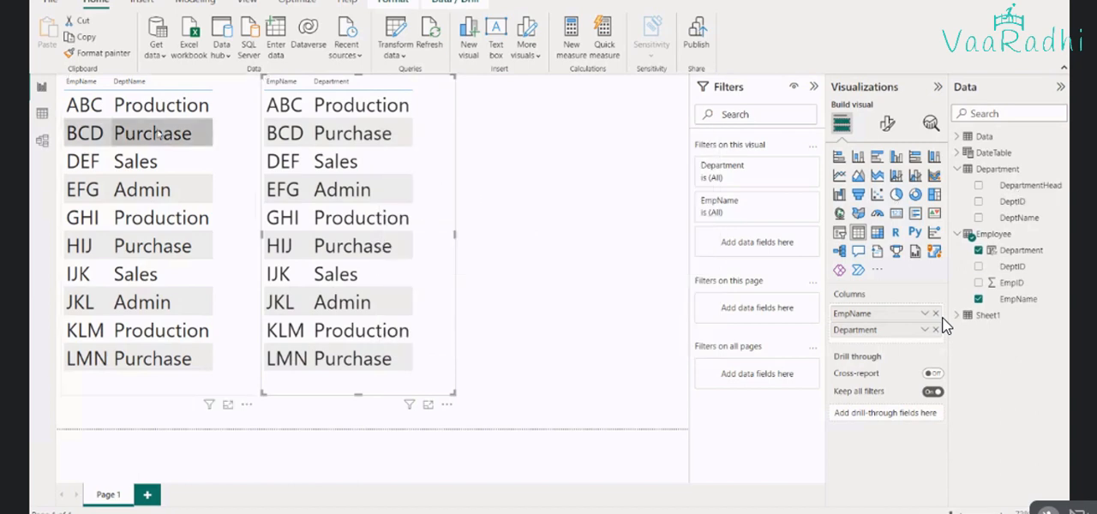
pyautogui.click(42, 114)
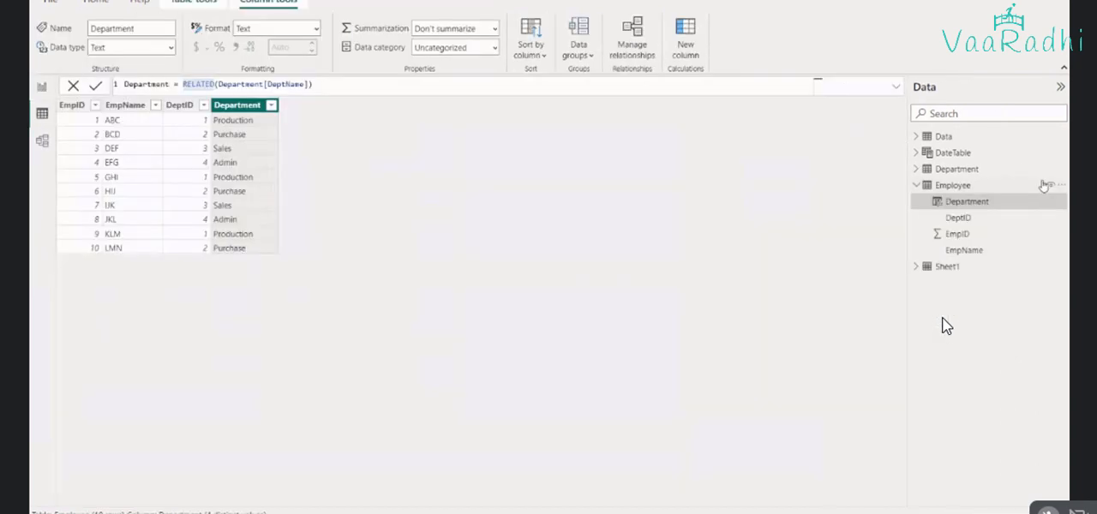
pyautogui.click(957, 170)
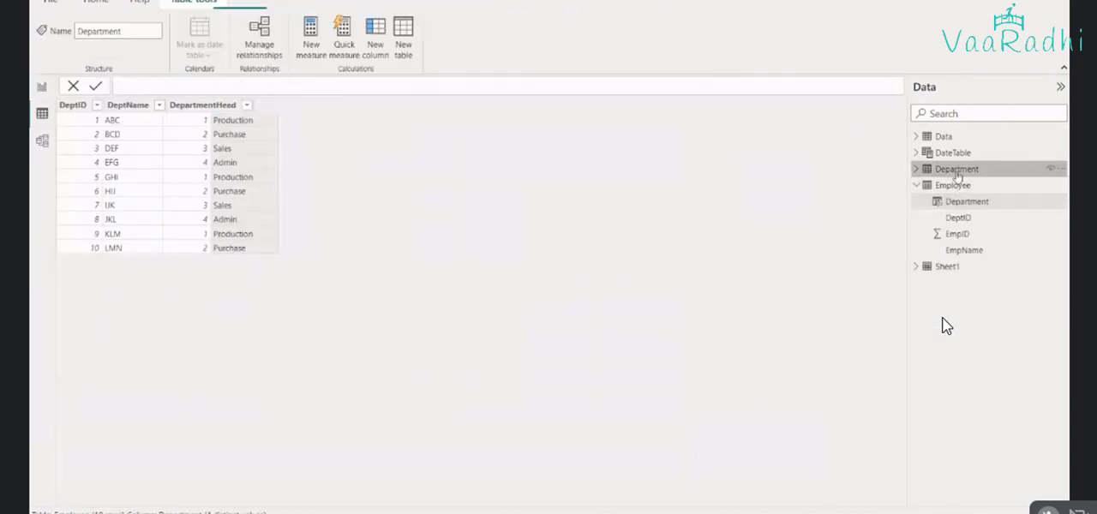
# Create the calculated column DeptHead = RELATED(Department[DepartmentHead]) in the Employee table and add it to the report's second table visual
pyautogui.click(42, 89)
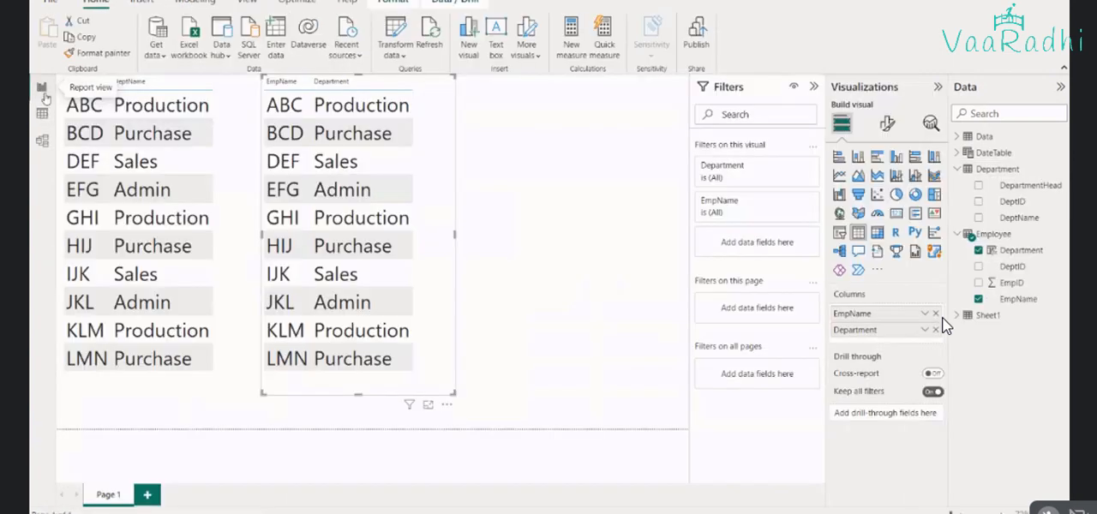
pyautogui.click(35, 125)
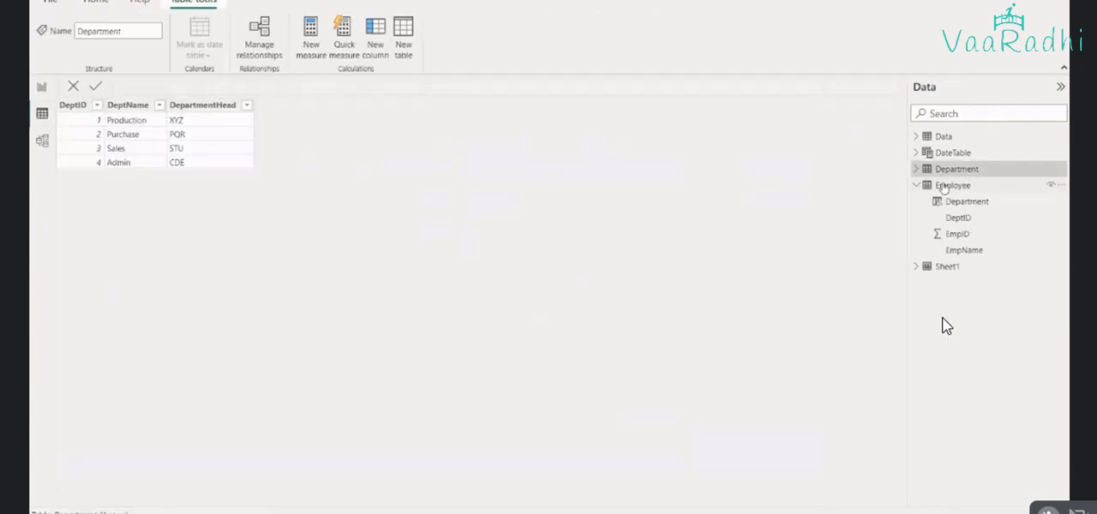
pyautogui.click(944, 187)
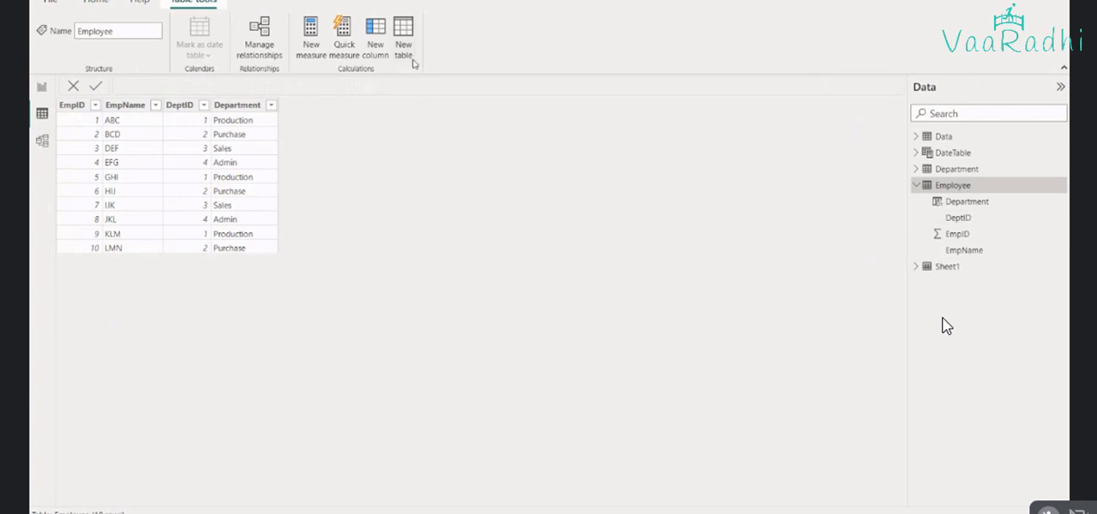
pyautogui.click(378, 53)
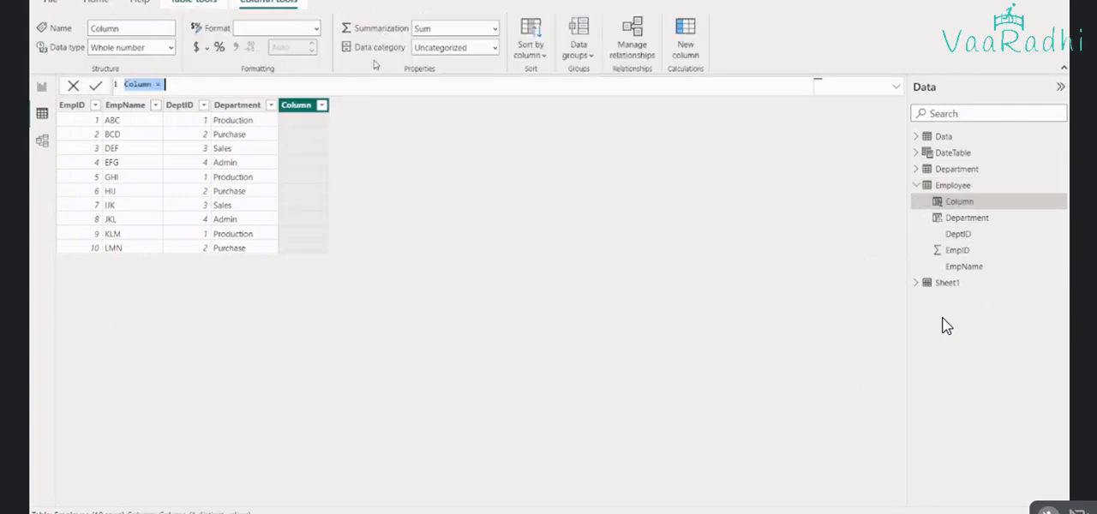
pyautogui.write('Depa')
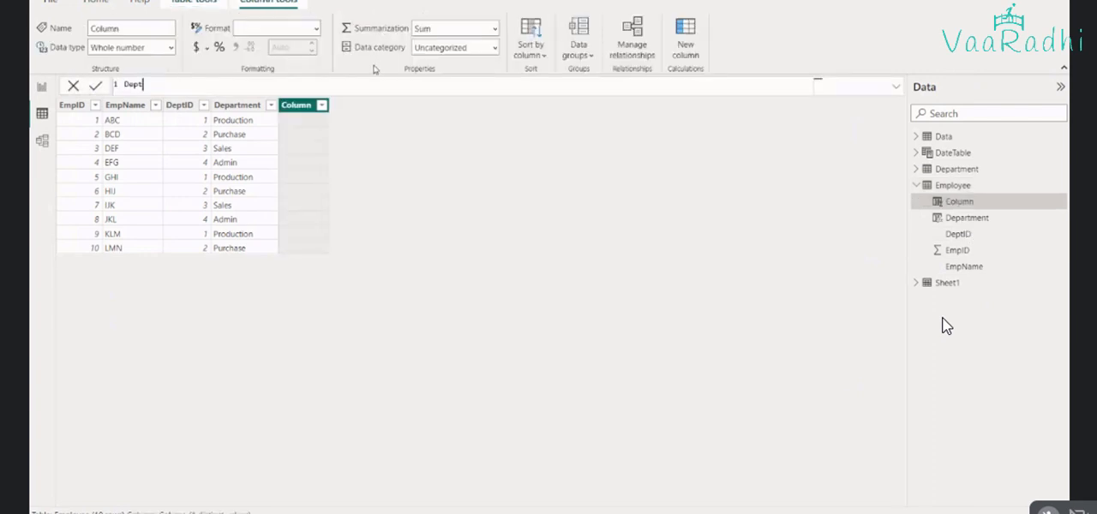
pyautogui.write('Head = RELATED(')
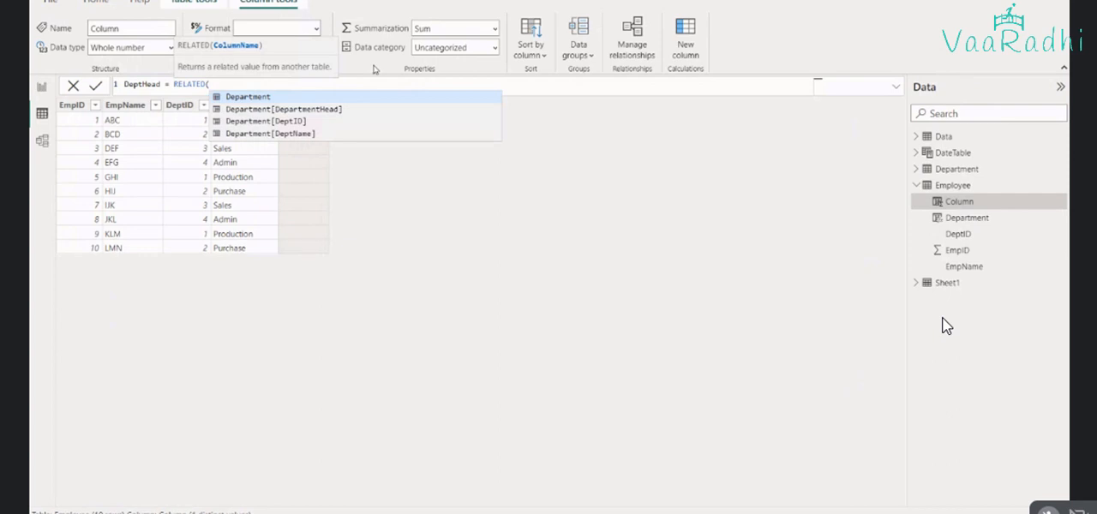
pyautogui.press('Down')
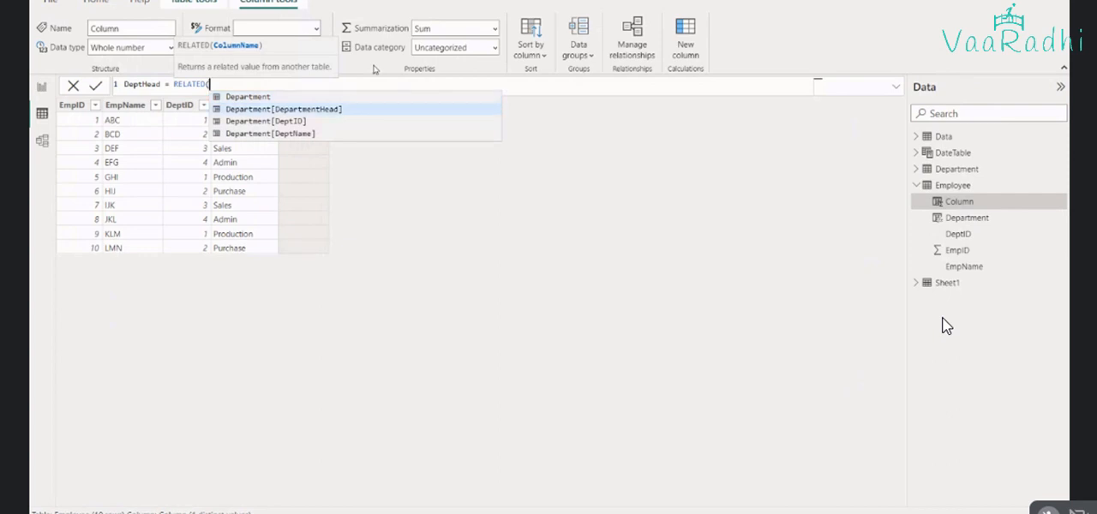
pyautogui.press('Tab')
pyautogui.write(')')
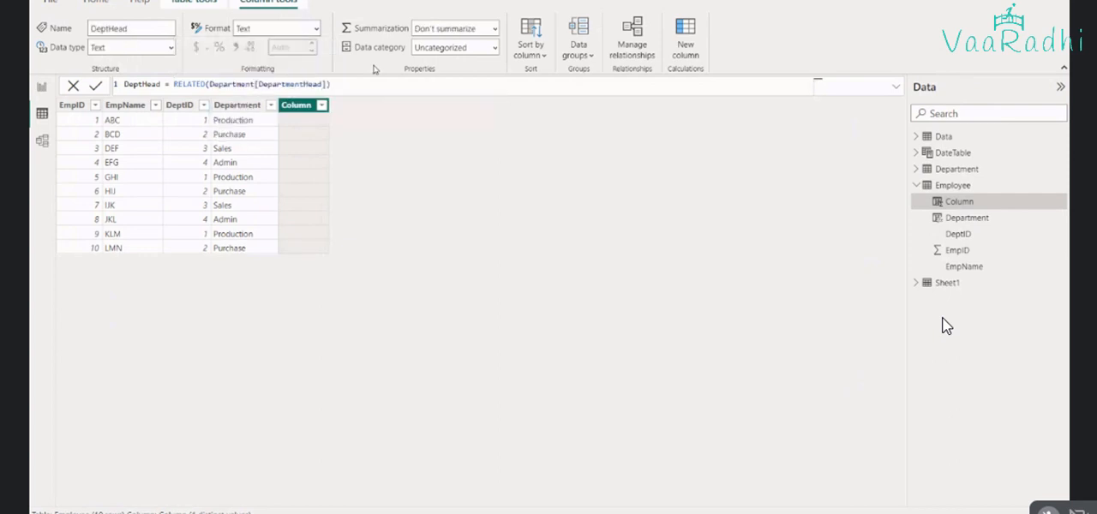
pyautogui.press('Return')
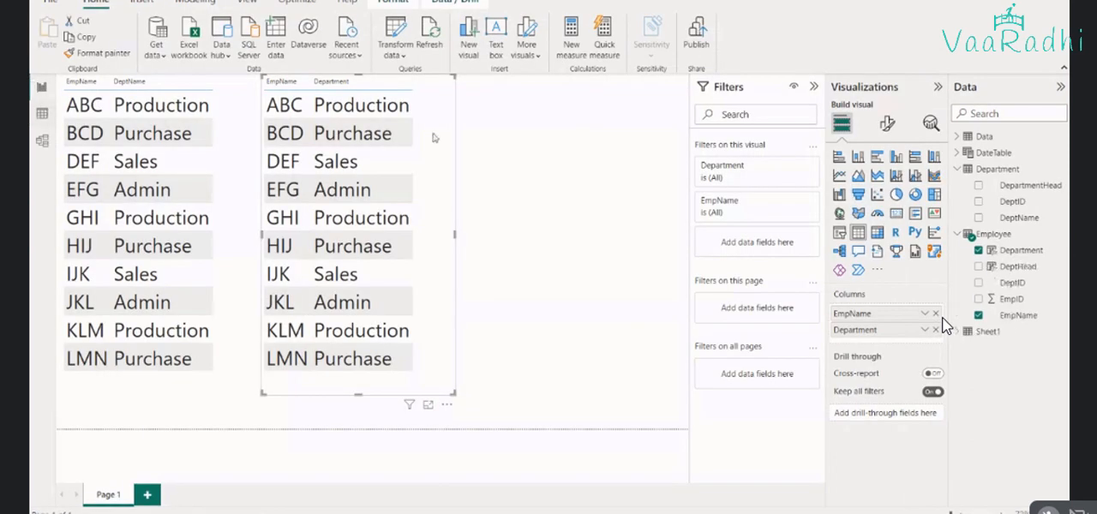
pyautogui.click(1010, 269)
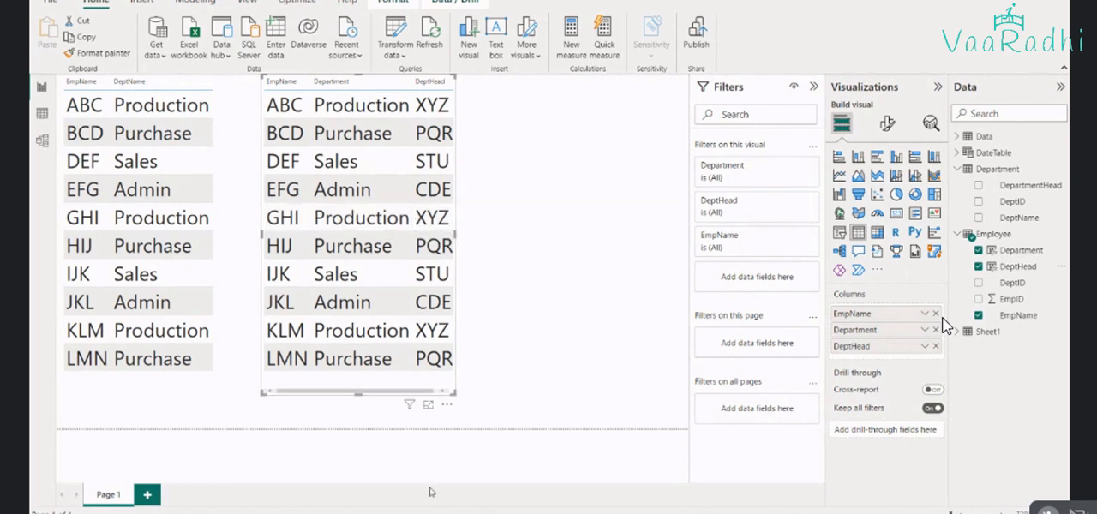
# Switch to the Google Meet call and stop presenting the screen
pyautogui.moveTo(548, 513)
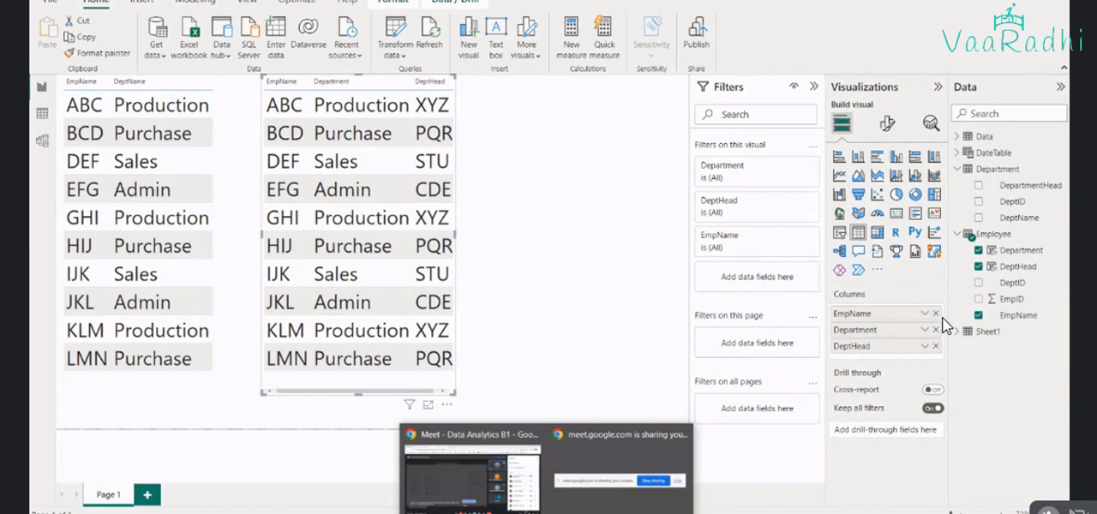
pyautogui.click(472, 478)
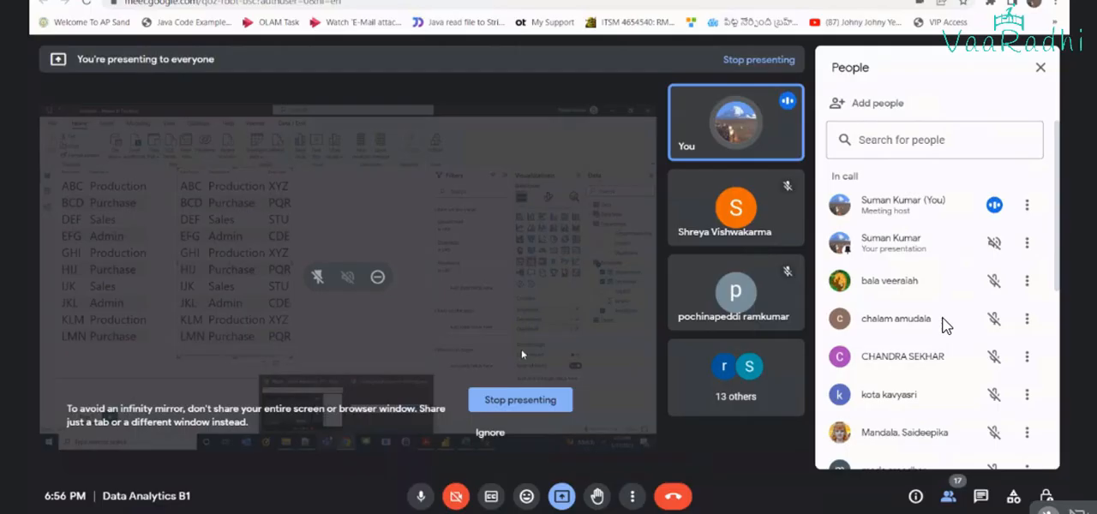
pyautogui.click(520, 399)
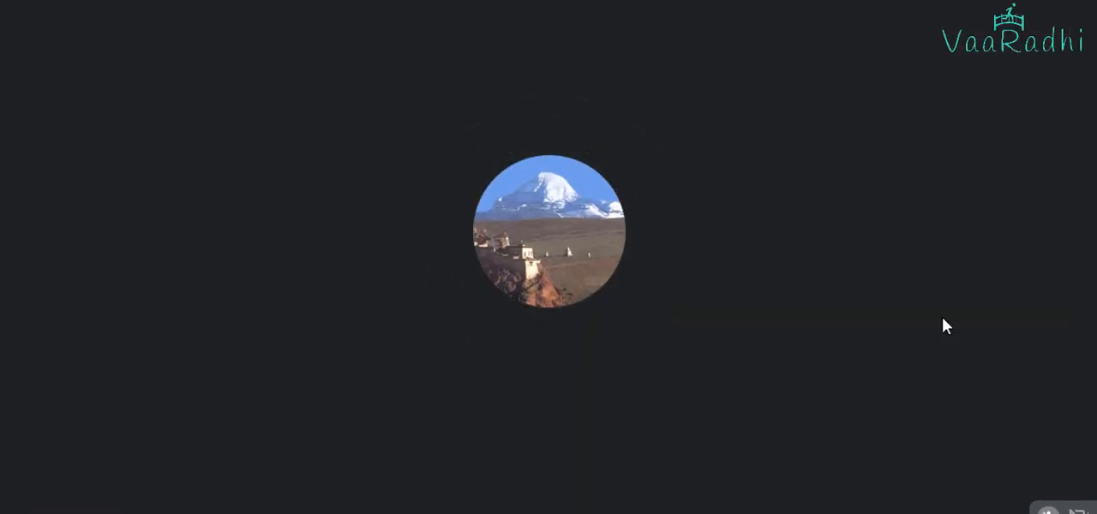